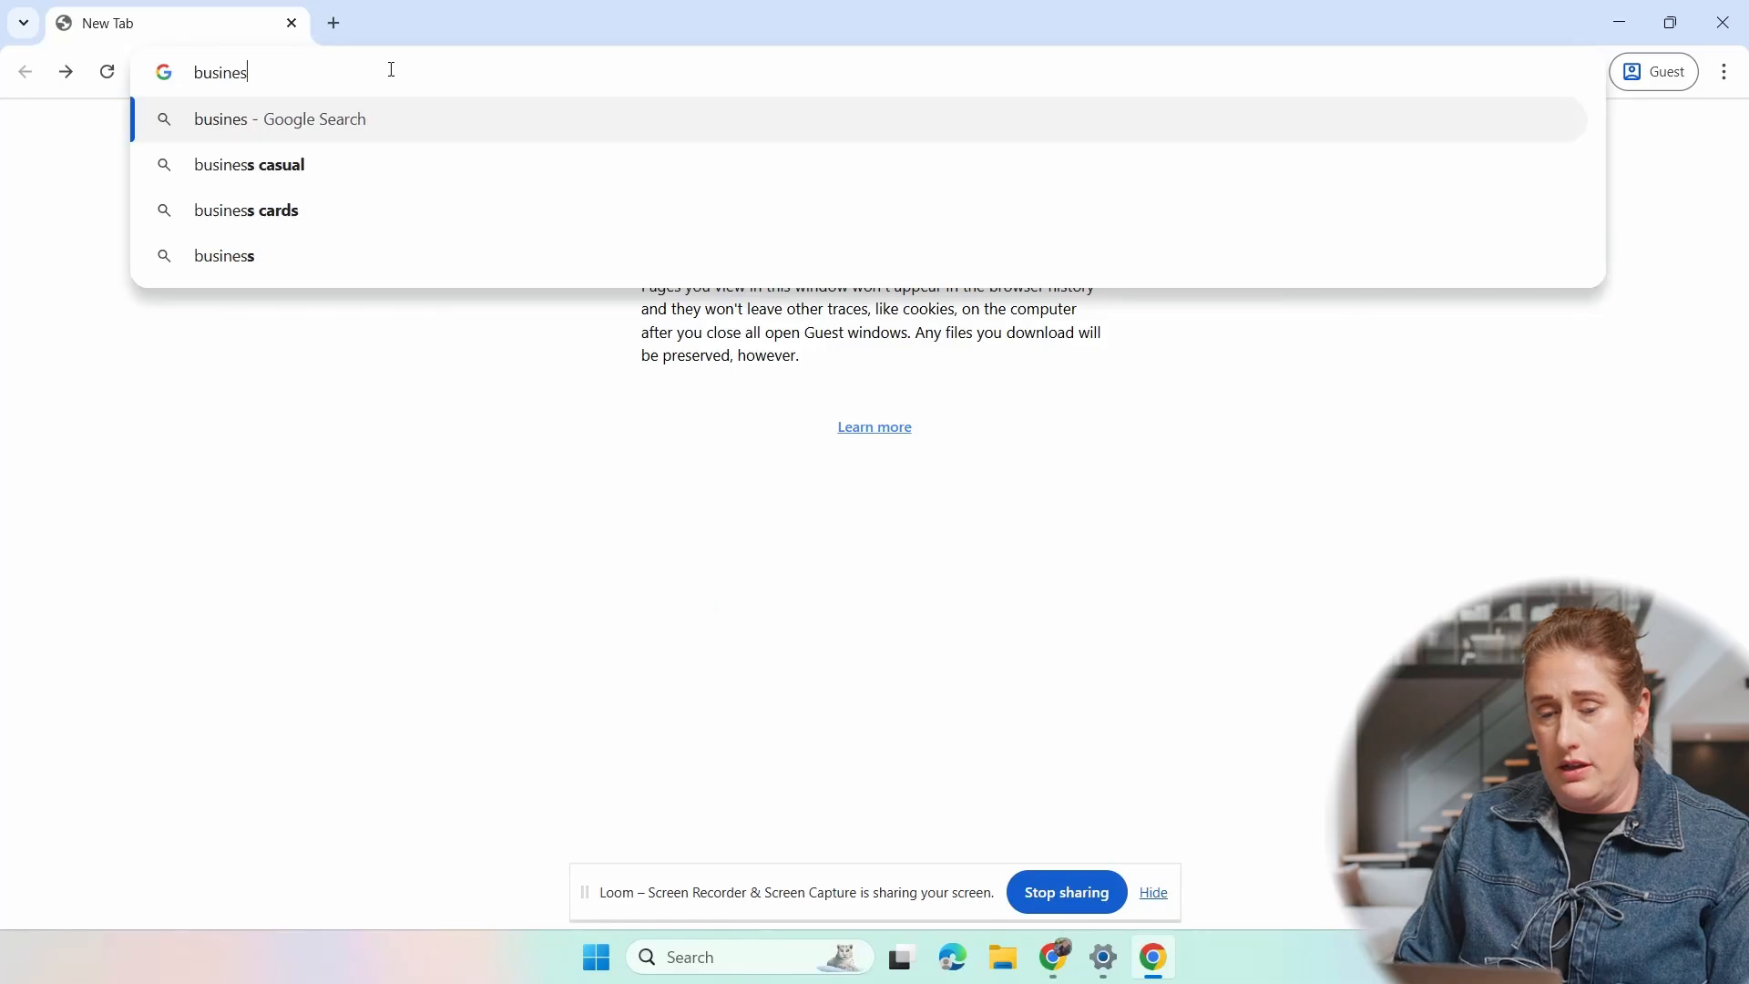
- Go to the business.facebook.com site in the guest browser window
type("ok")
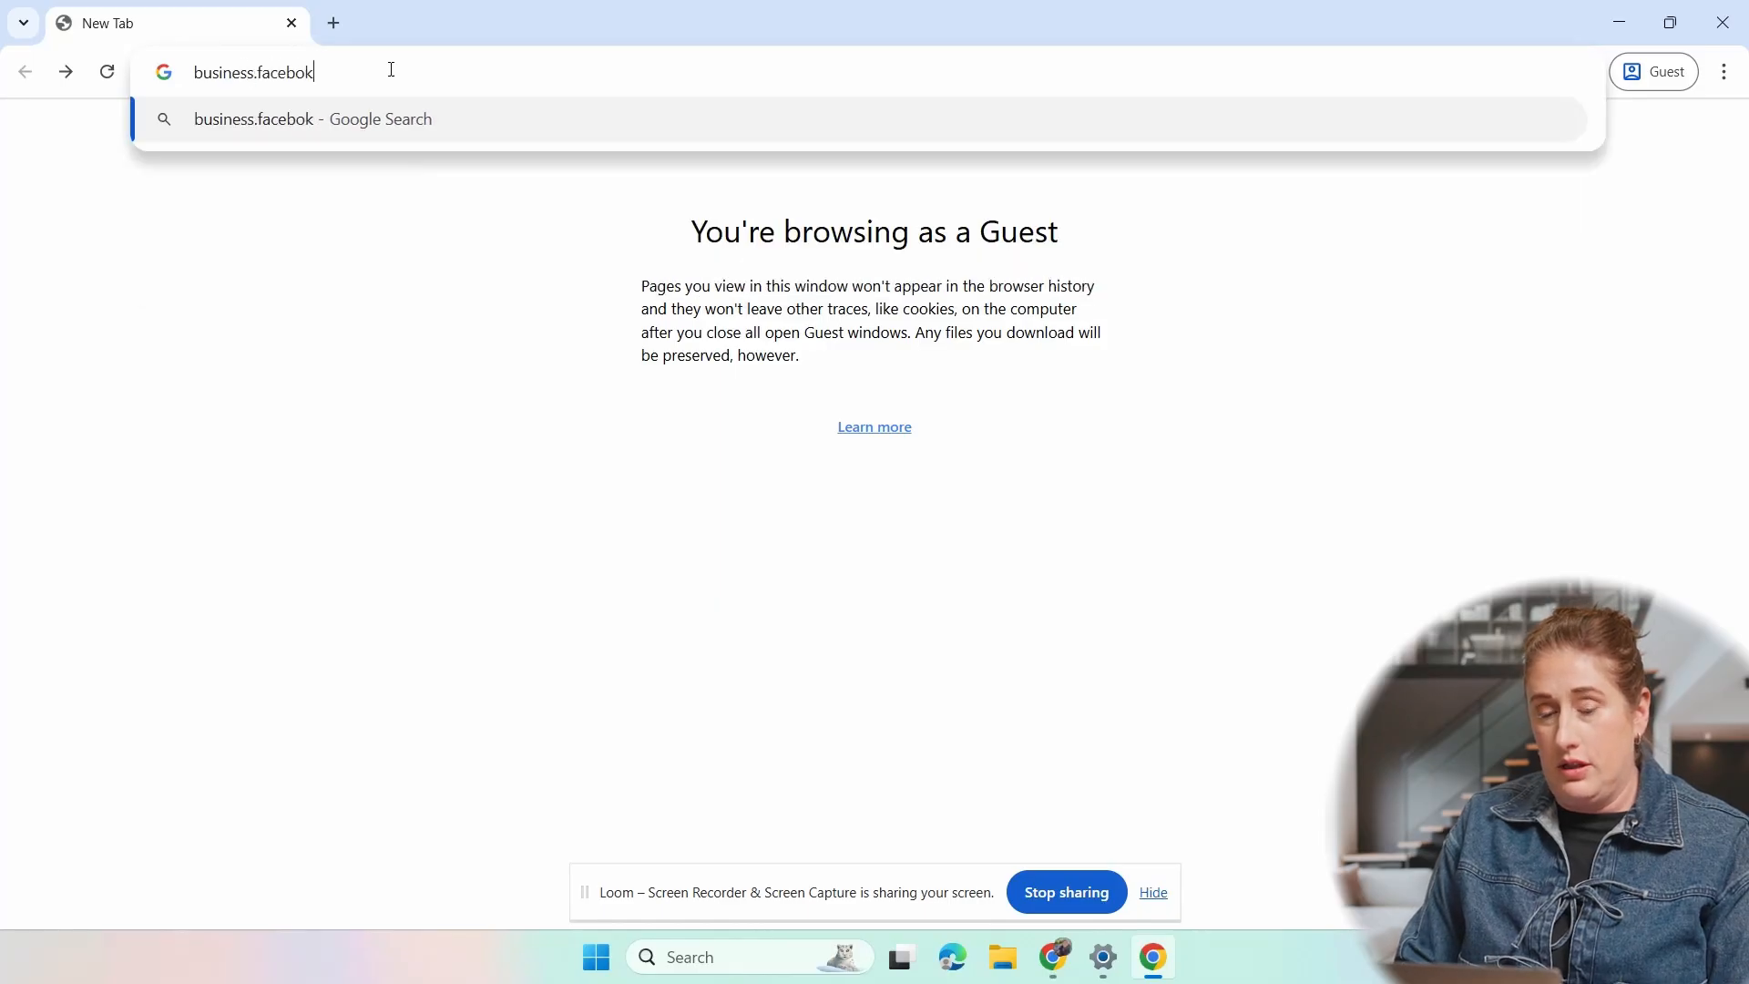
key("BackSpace")
type("ok.com")
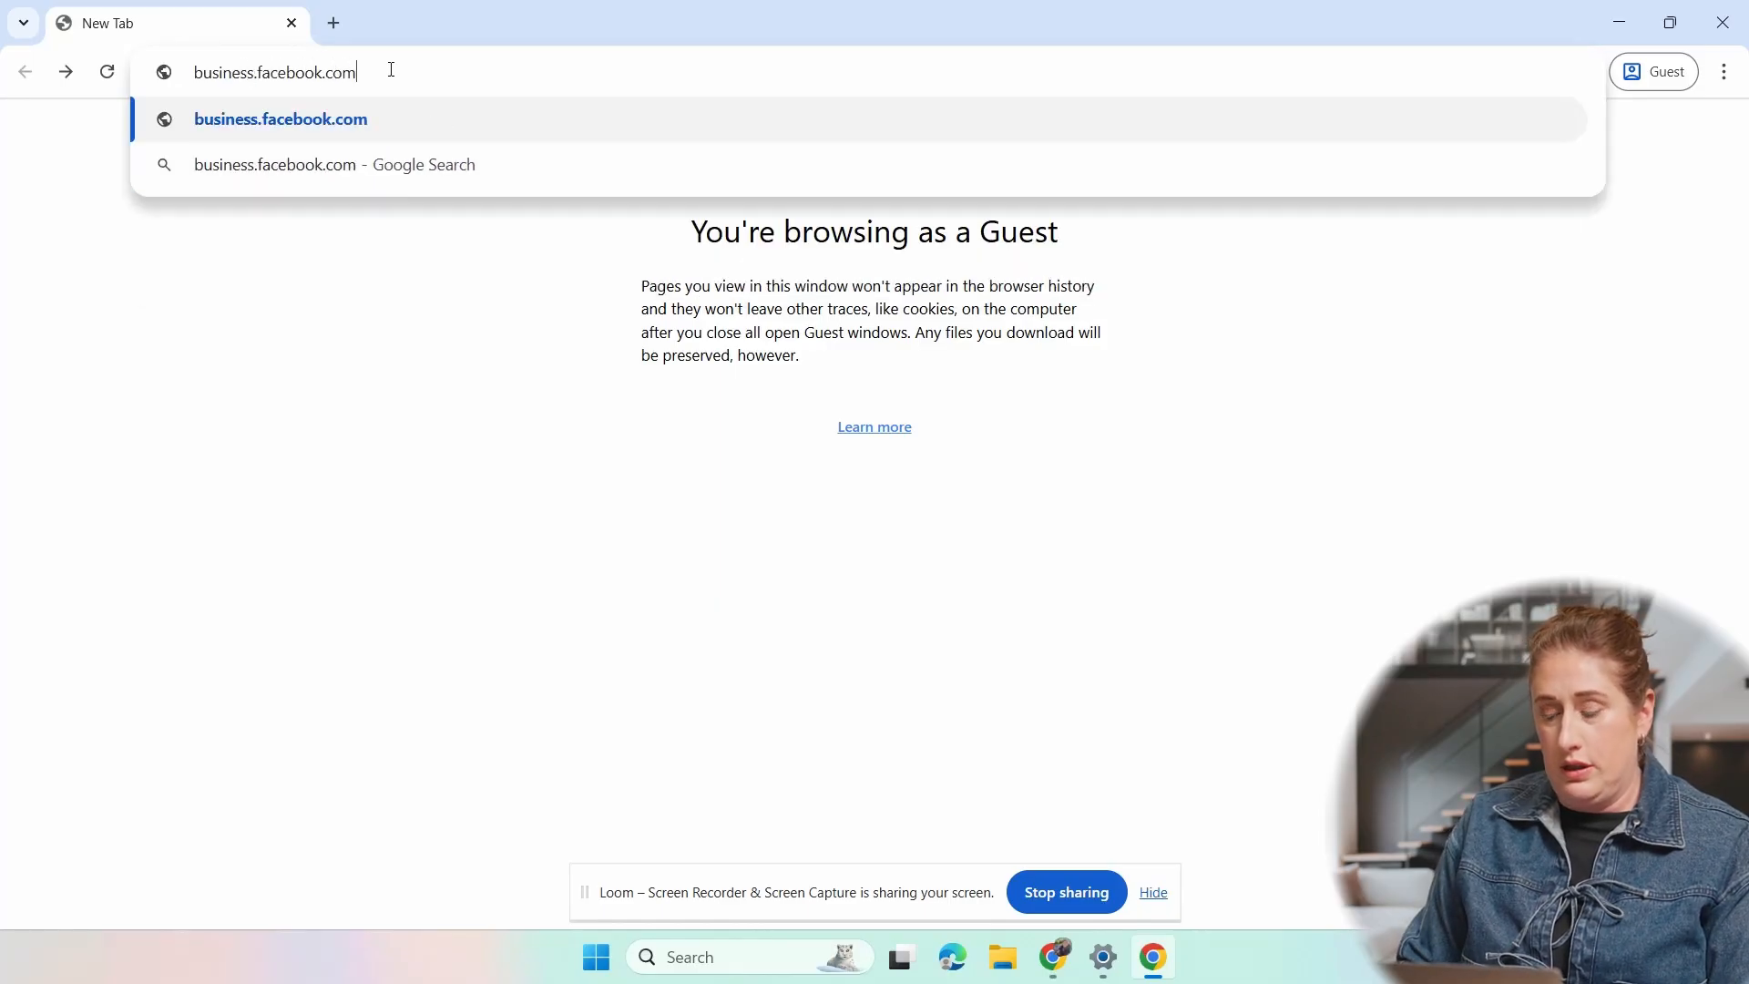
type("/enquiry")
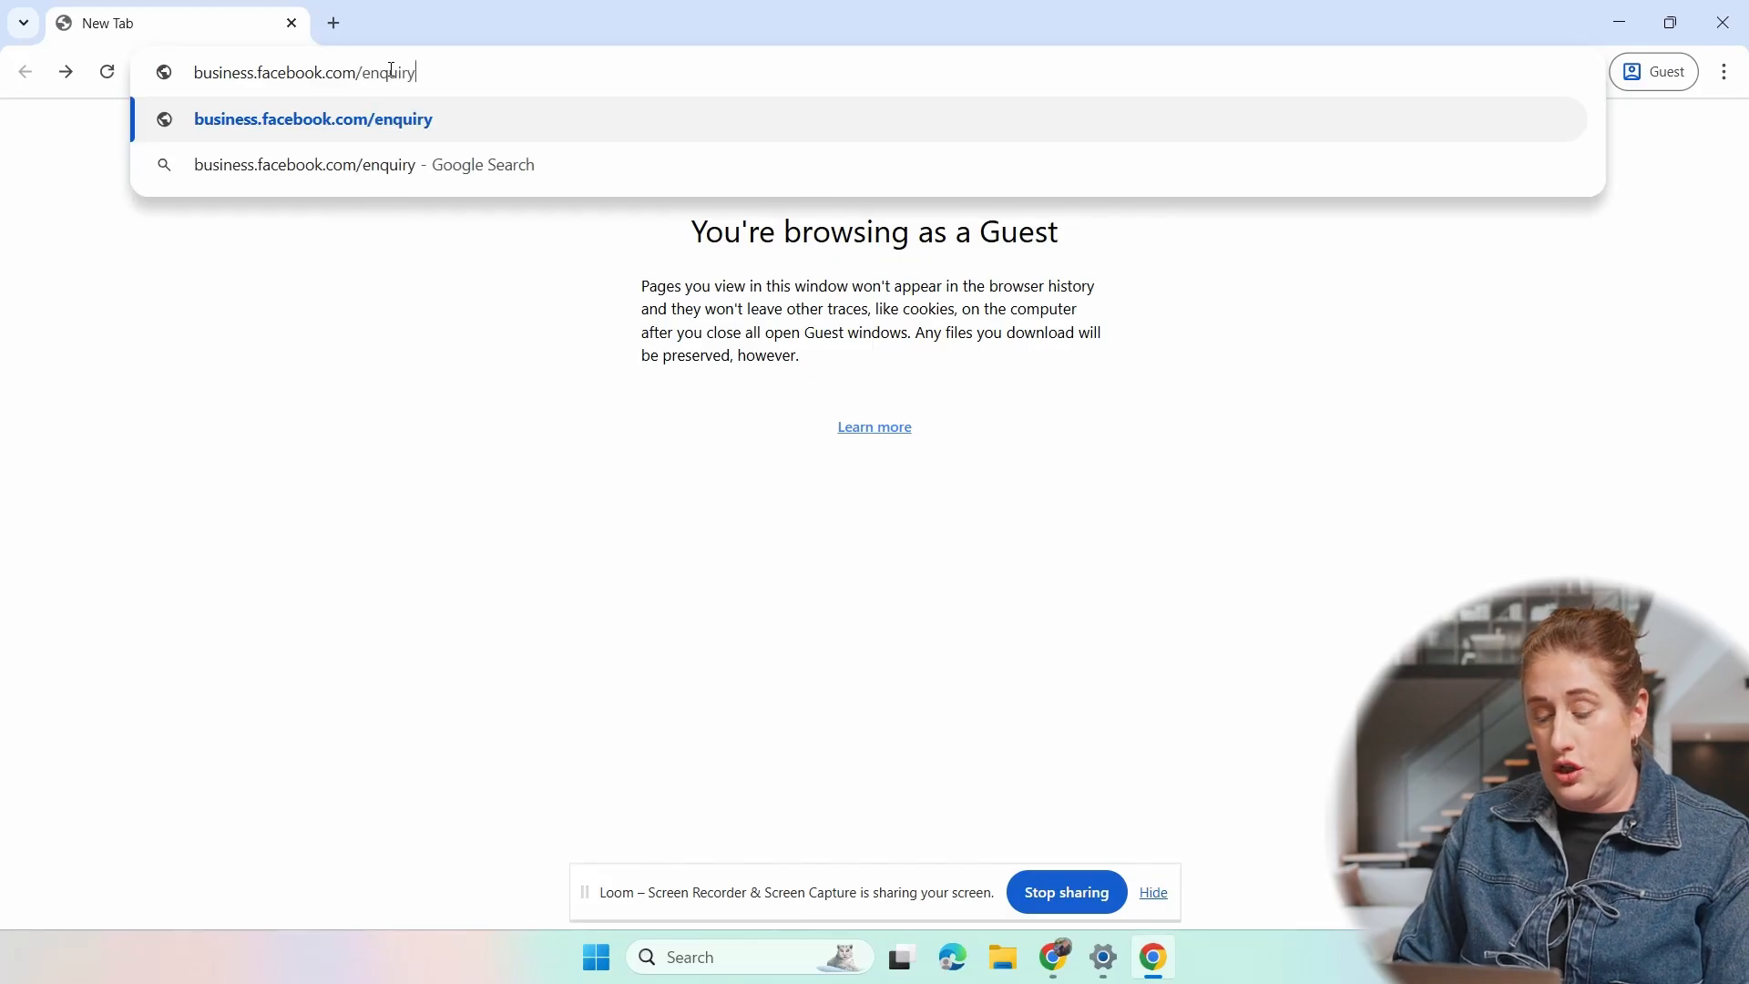
key("Return")
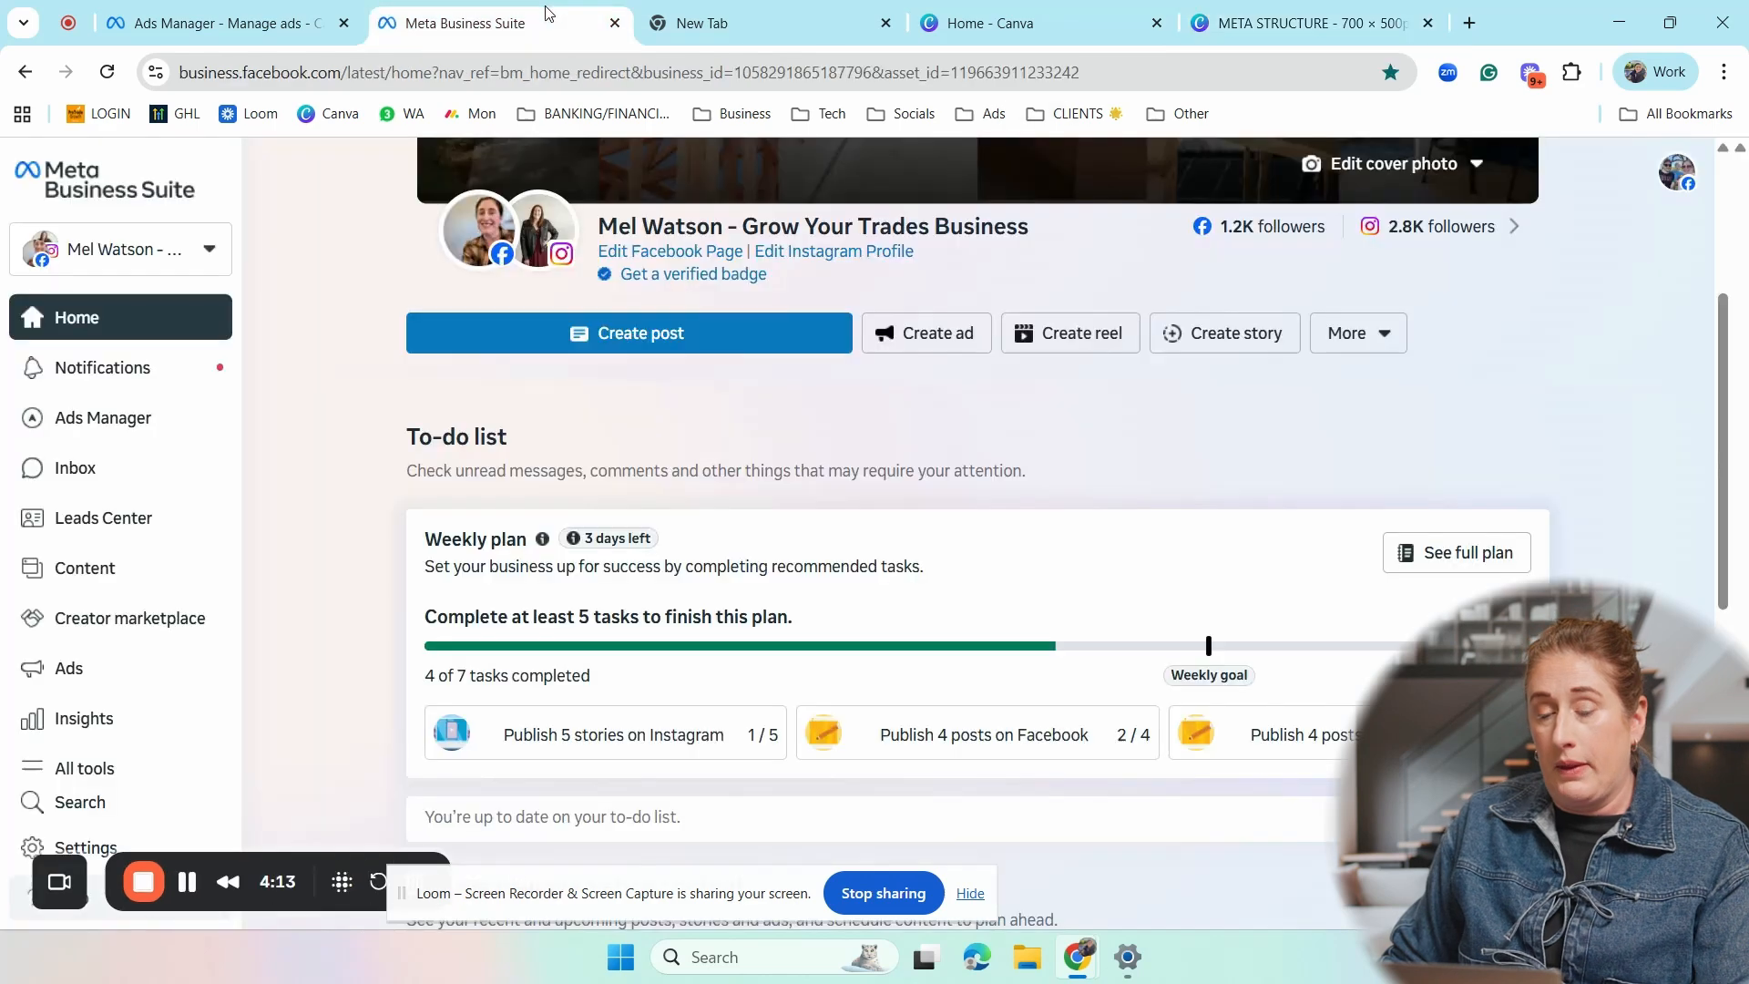
- Switch to Meta Business Suite and examine the Facebook Page and Instagram account linked on its home page
left_click(464, 23)
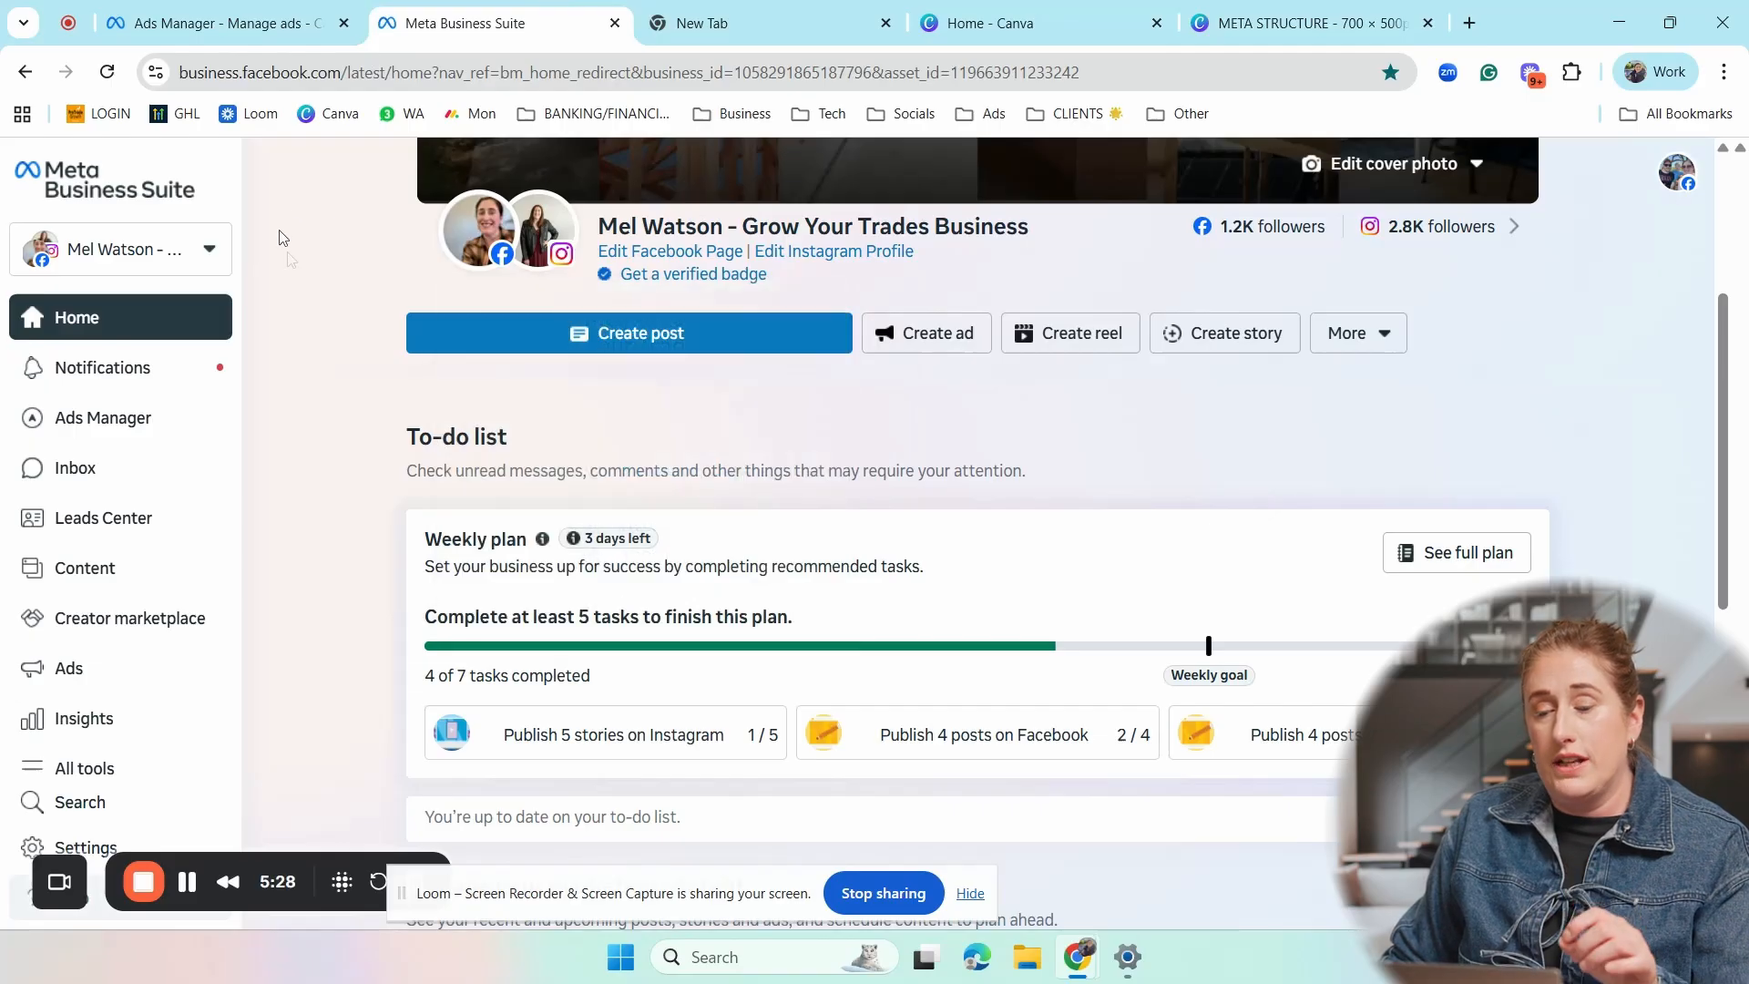
mouse_move(484, 262)
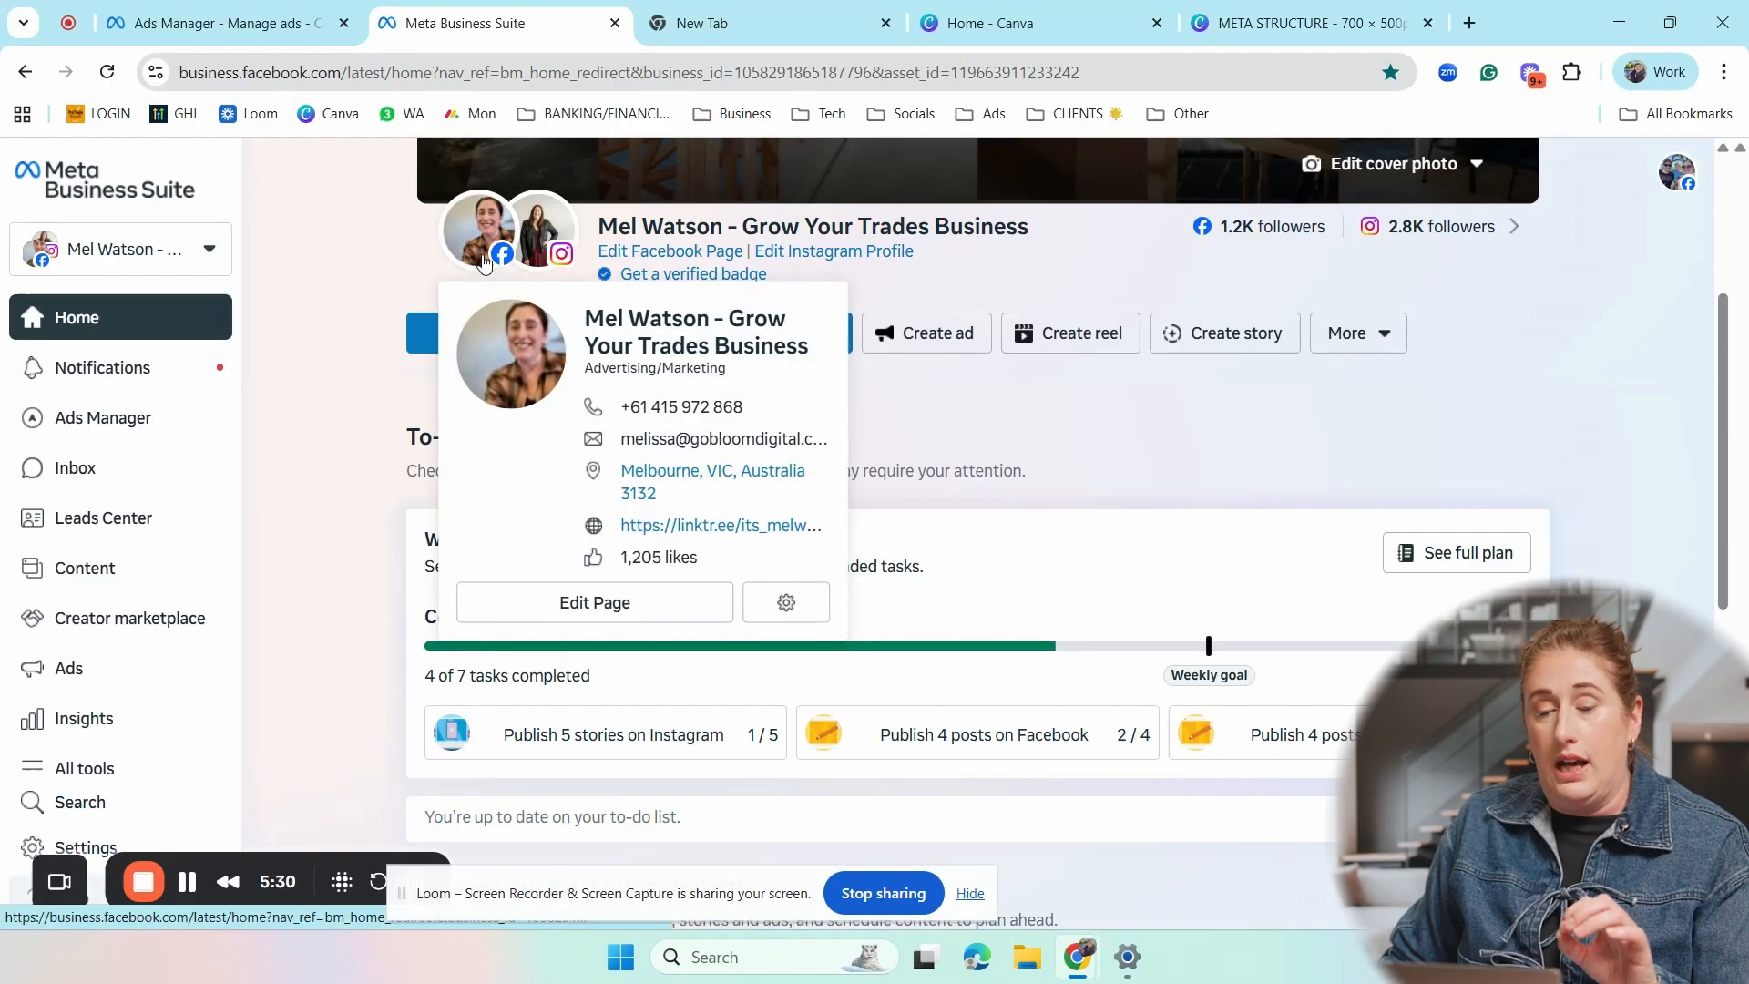
mouse_move(555, 237)
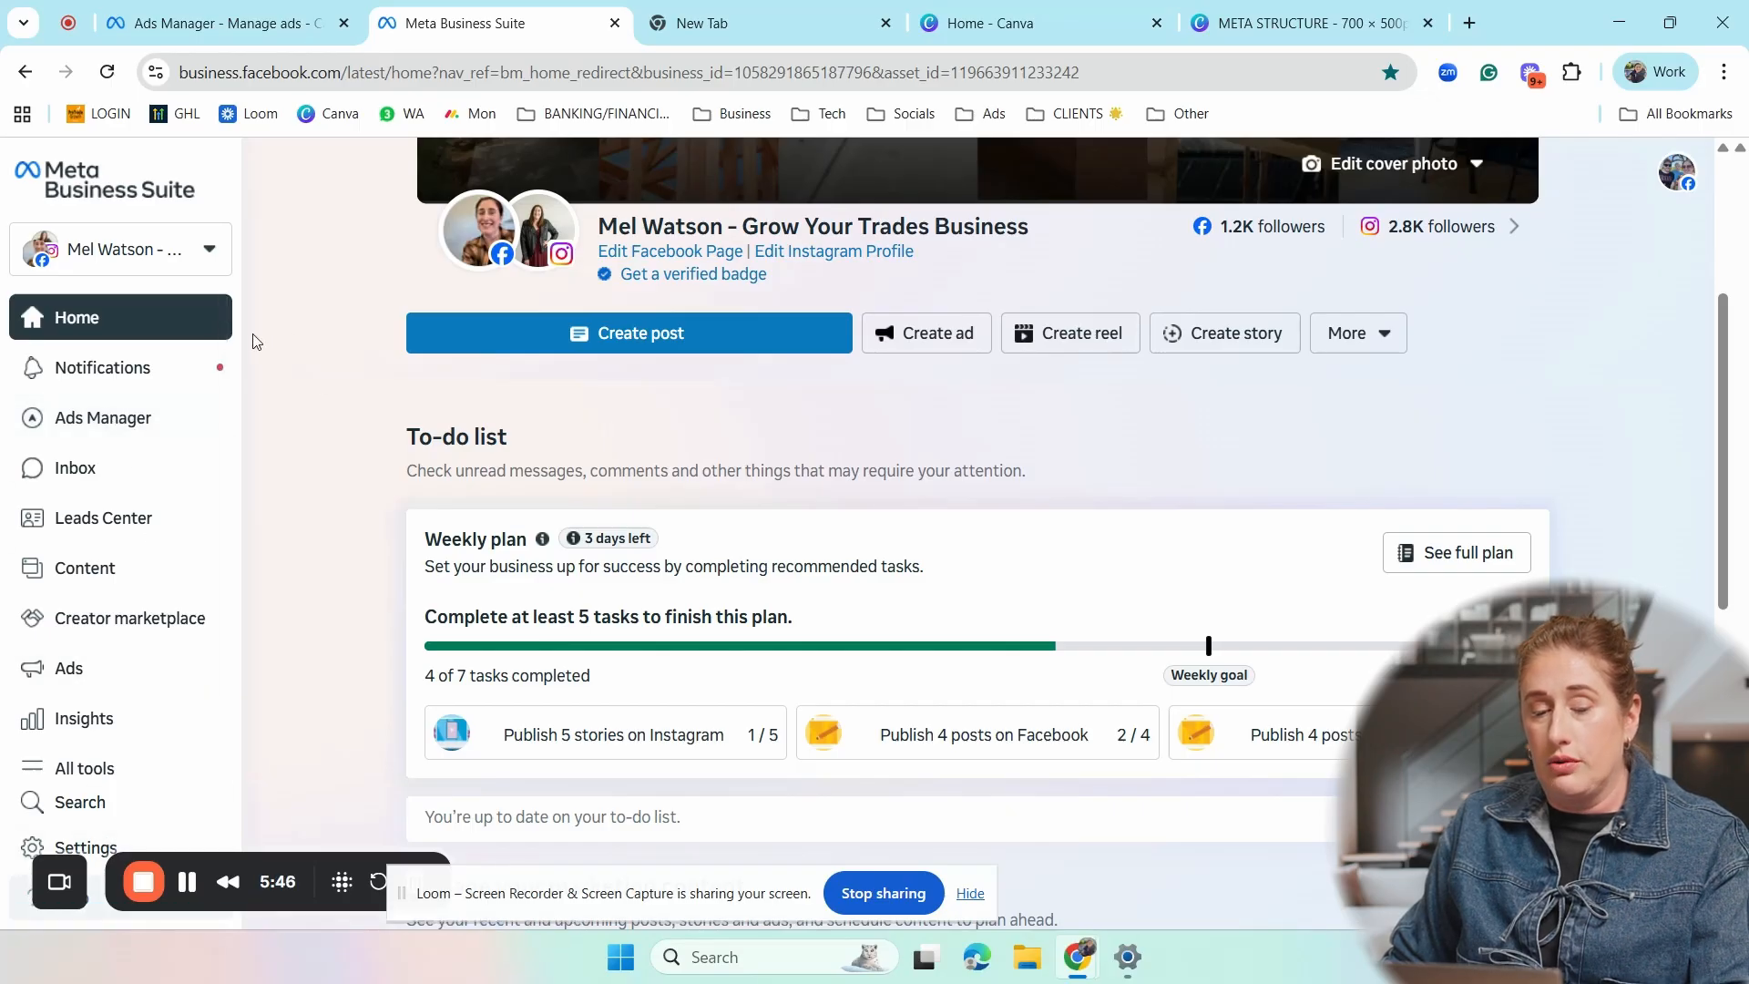
- Open the inbox and look through the Messenger messages and the Instagram messages
left_click(97, 483)
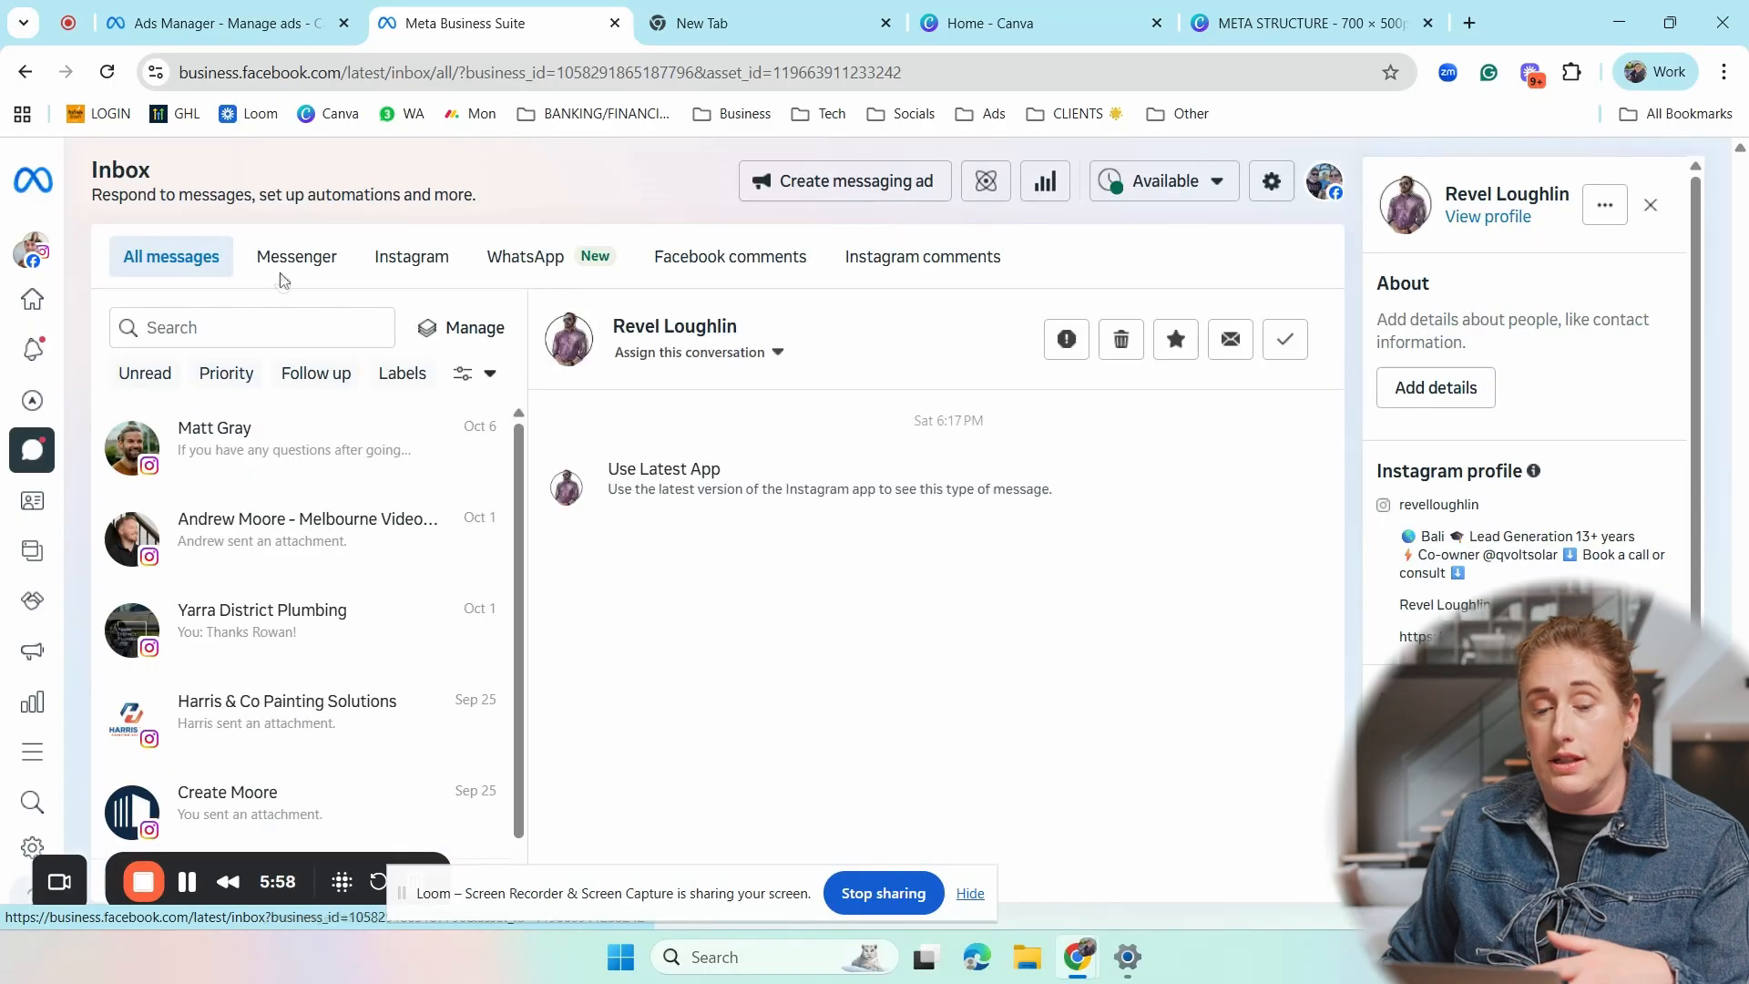
left_click(317, 264)
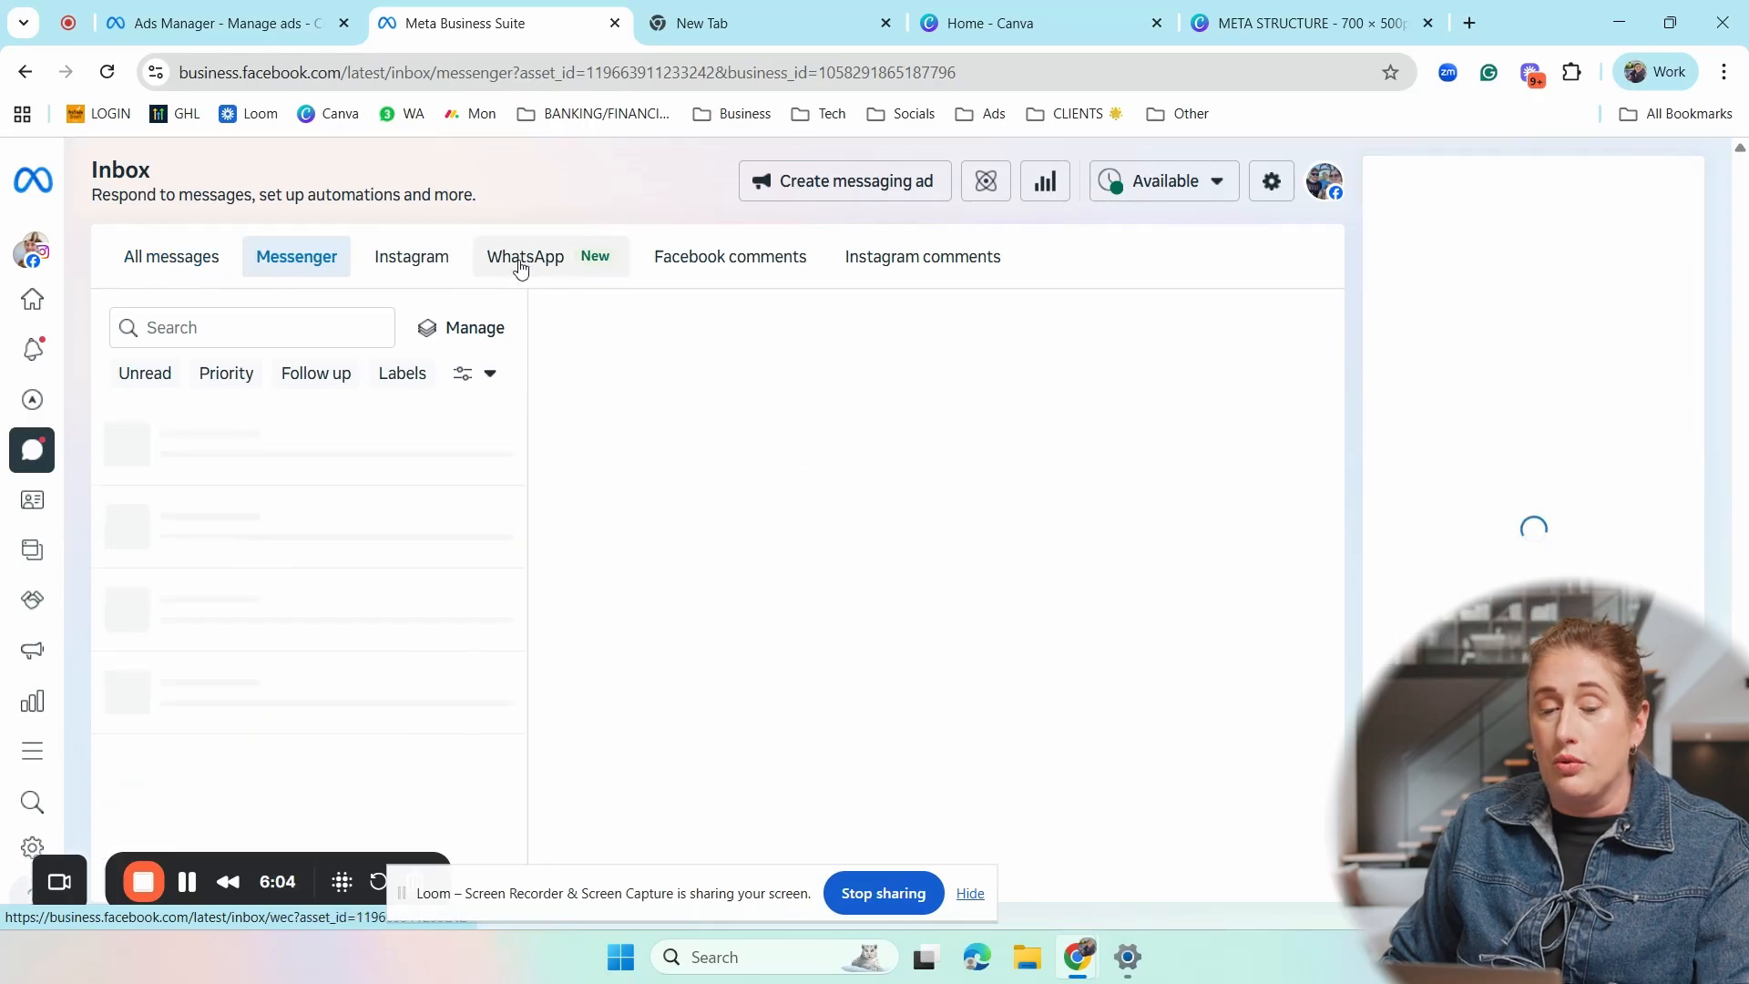
left_click(410, 260)
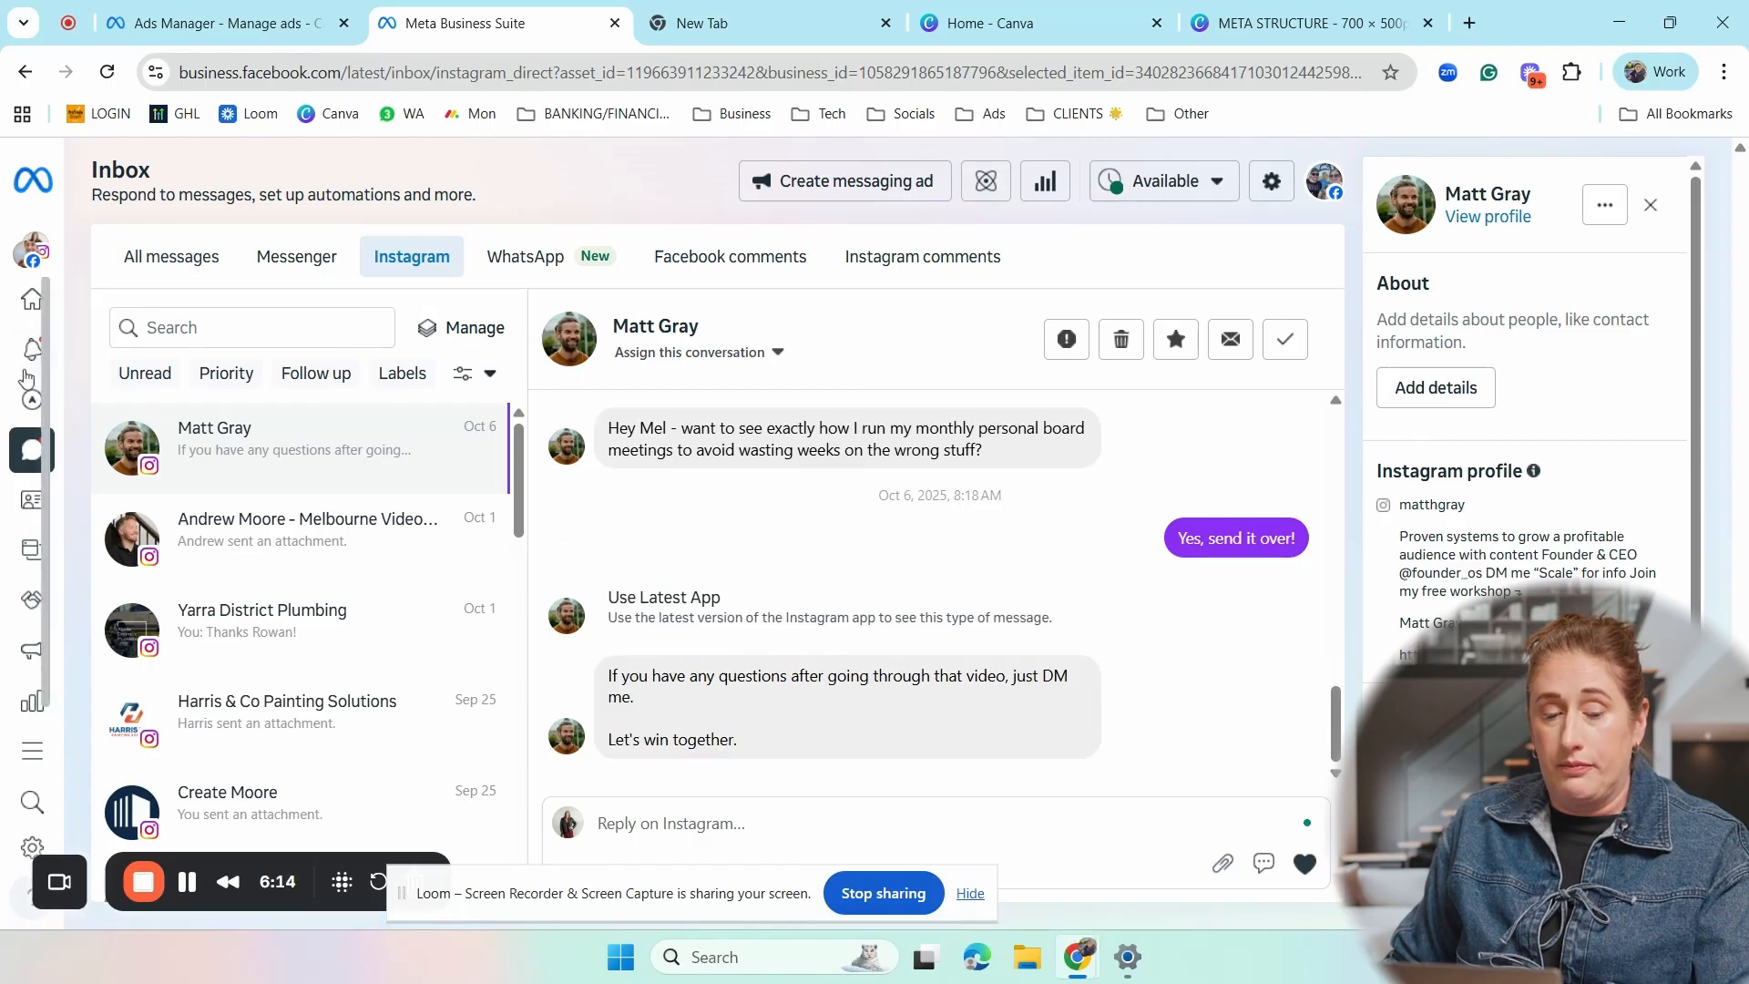
- View the published posts in the content section and open the business portfolio's settings
mouse_move(32, 401)
left_click(124, 557)
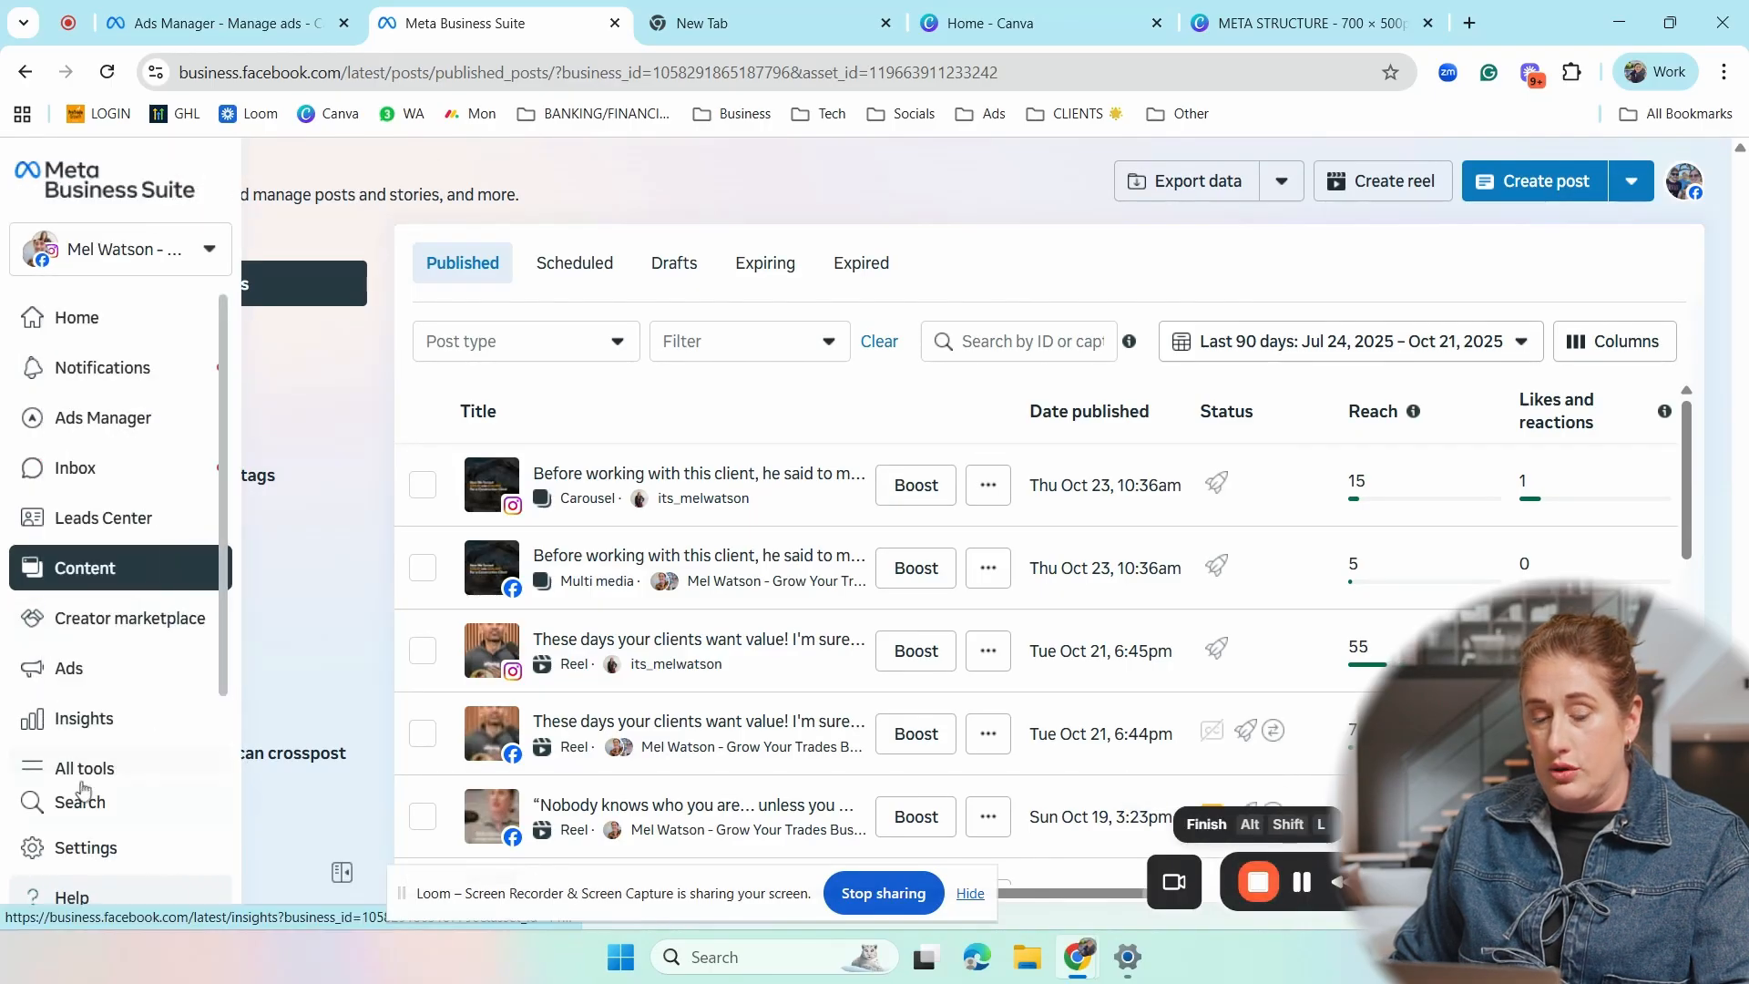
left_click(85, 847)
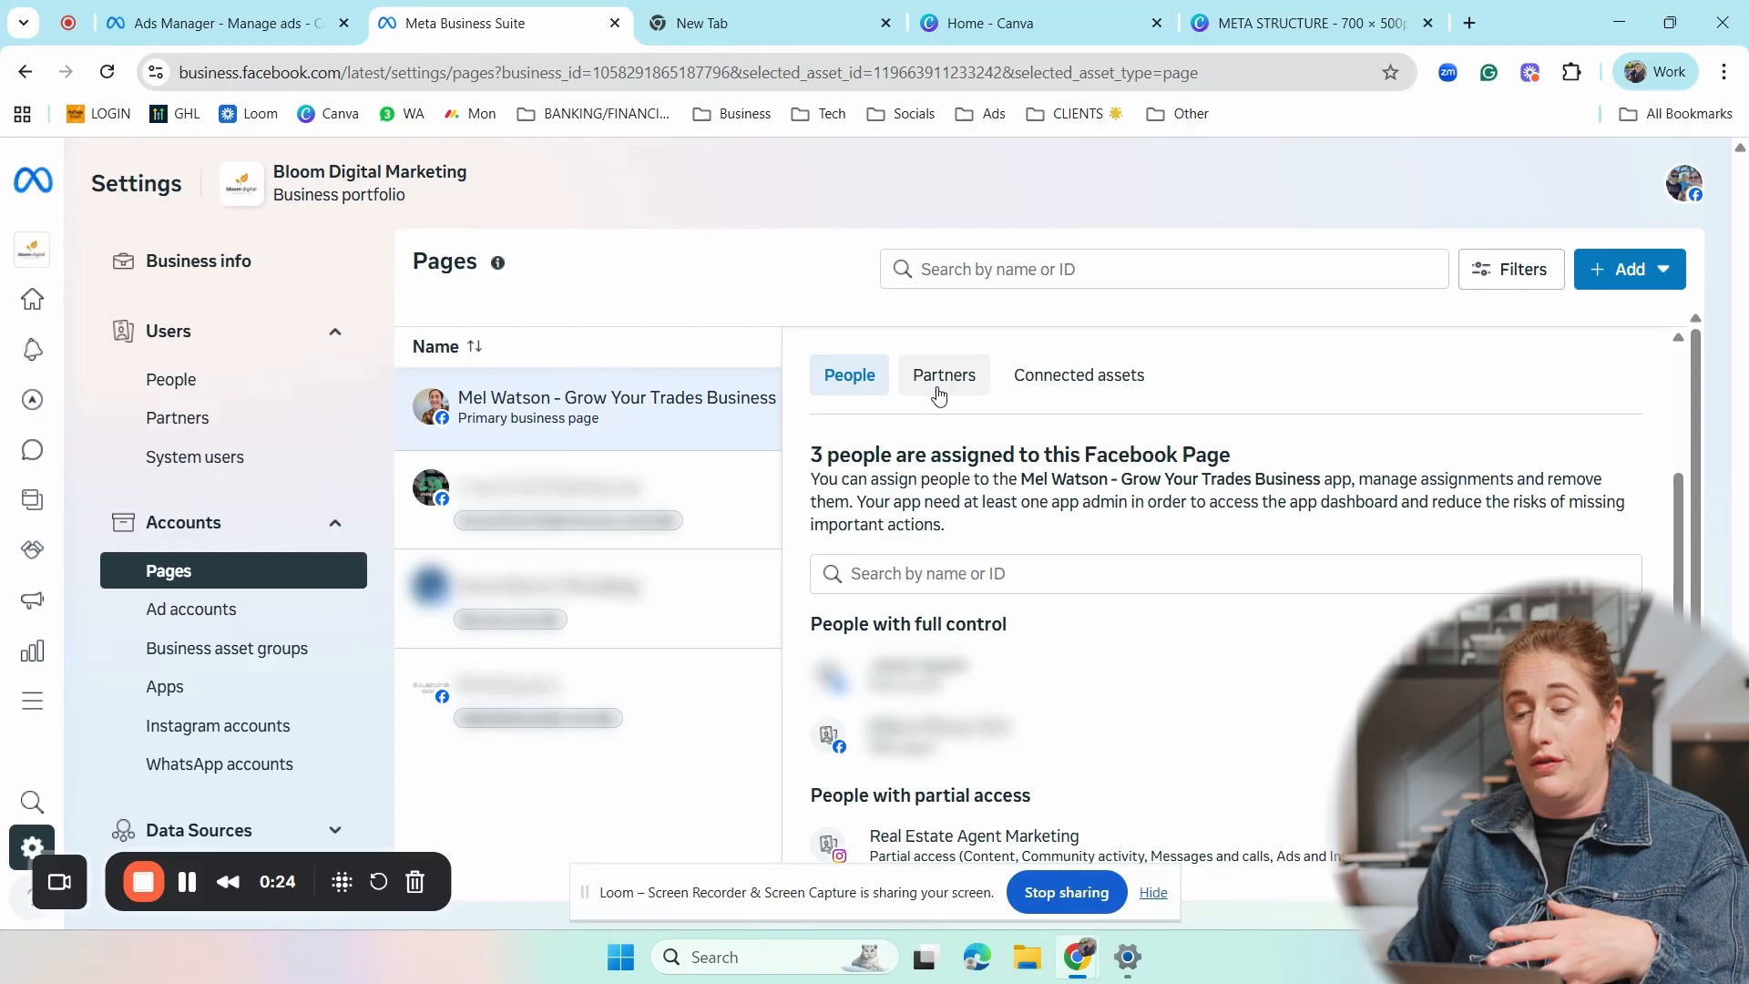
- Try to add an existing Facebook Page to the business portfolio by pasting its Page URL and selecting the matching Page
left_click(1651, 279)
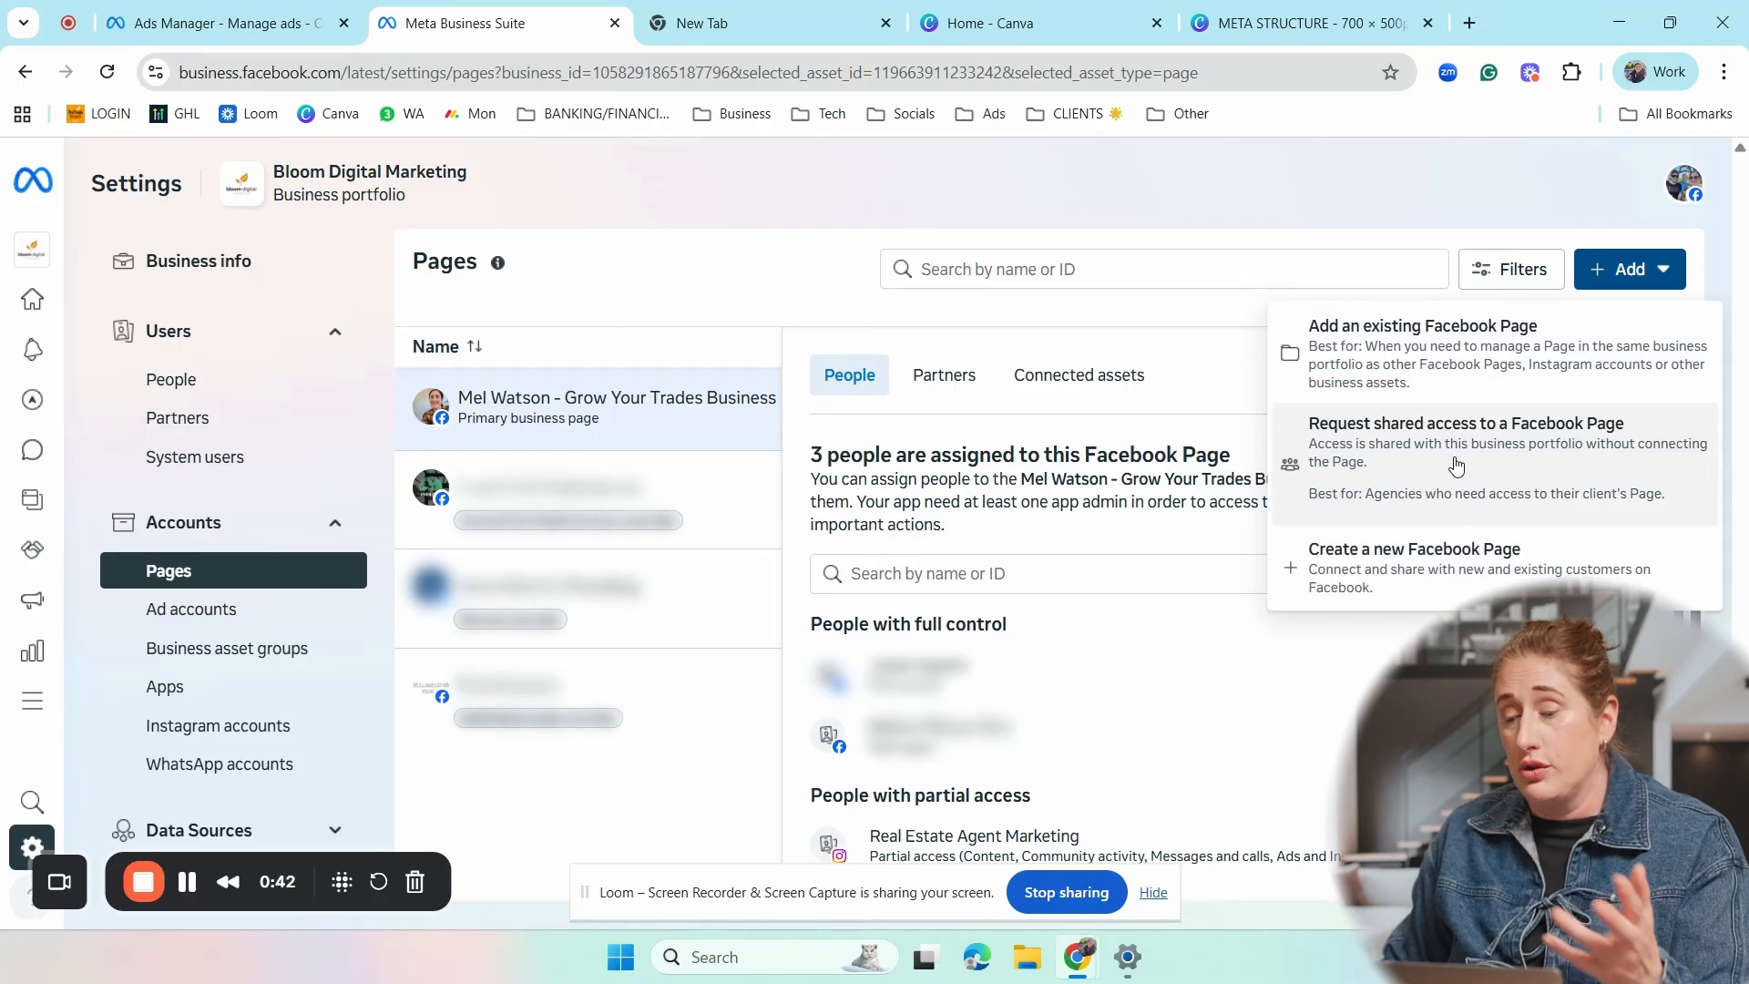
left_click(1400, 359)
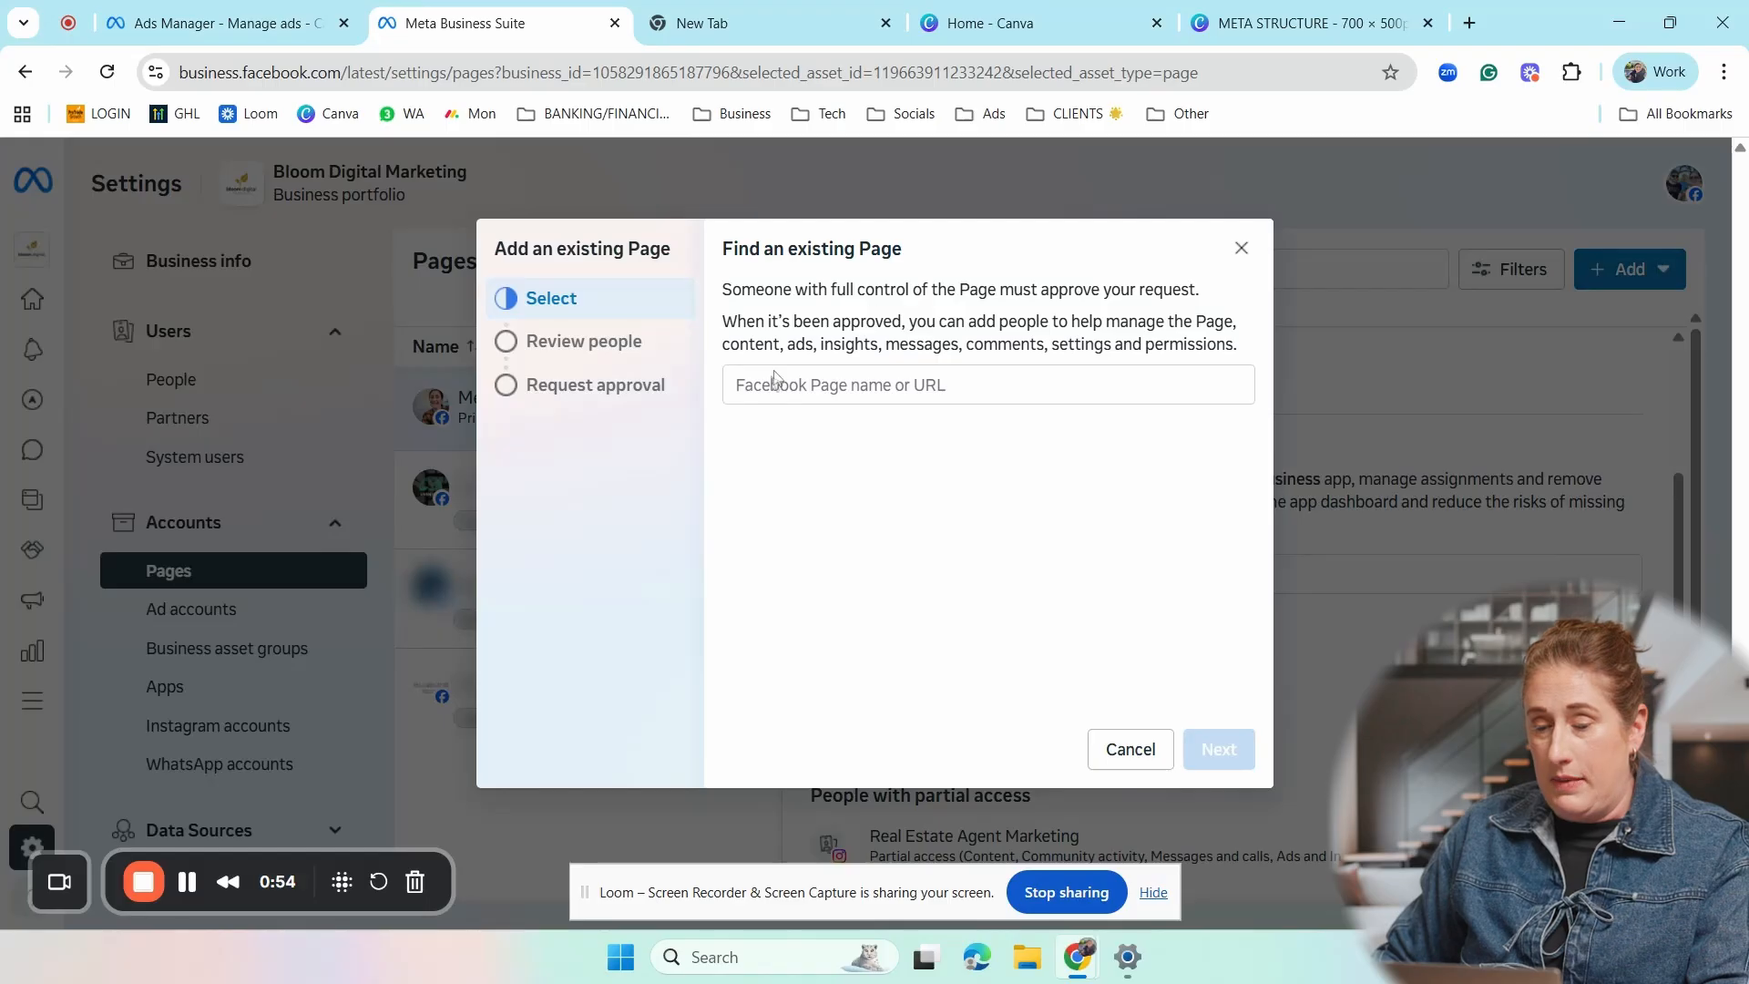
left_click(774, 387)
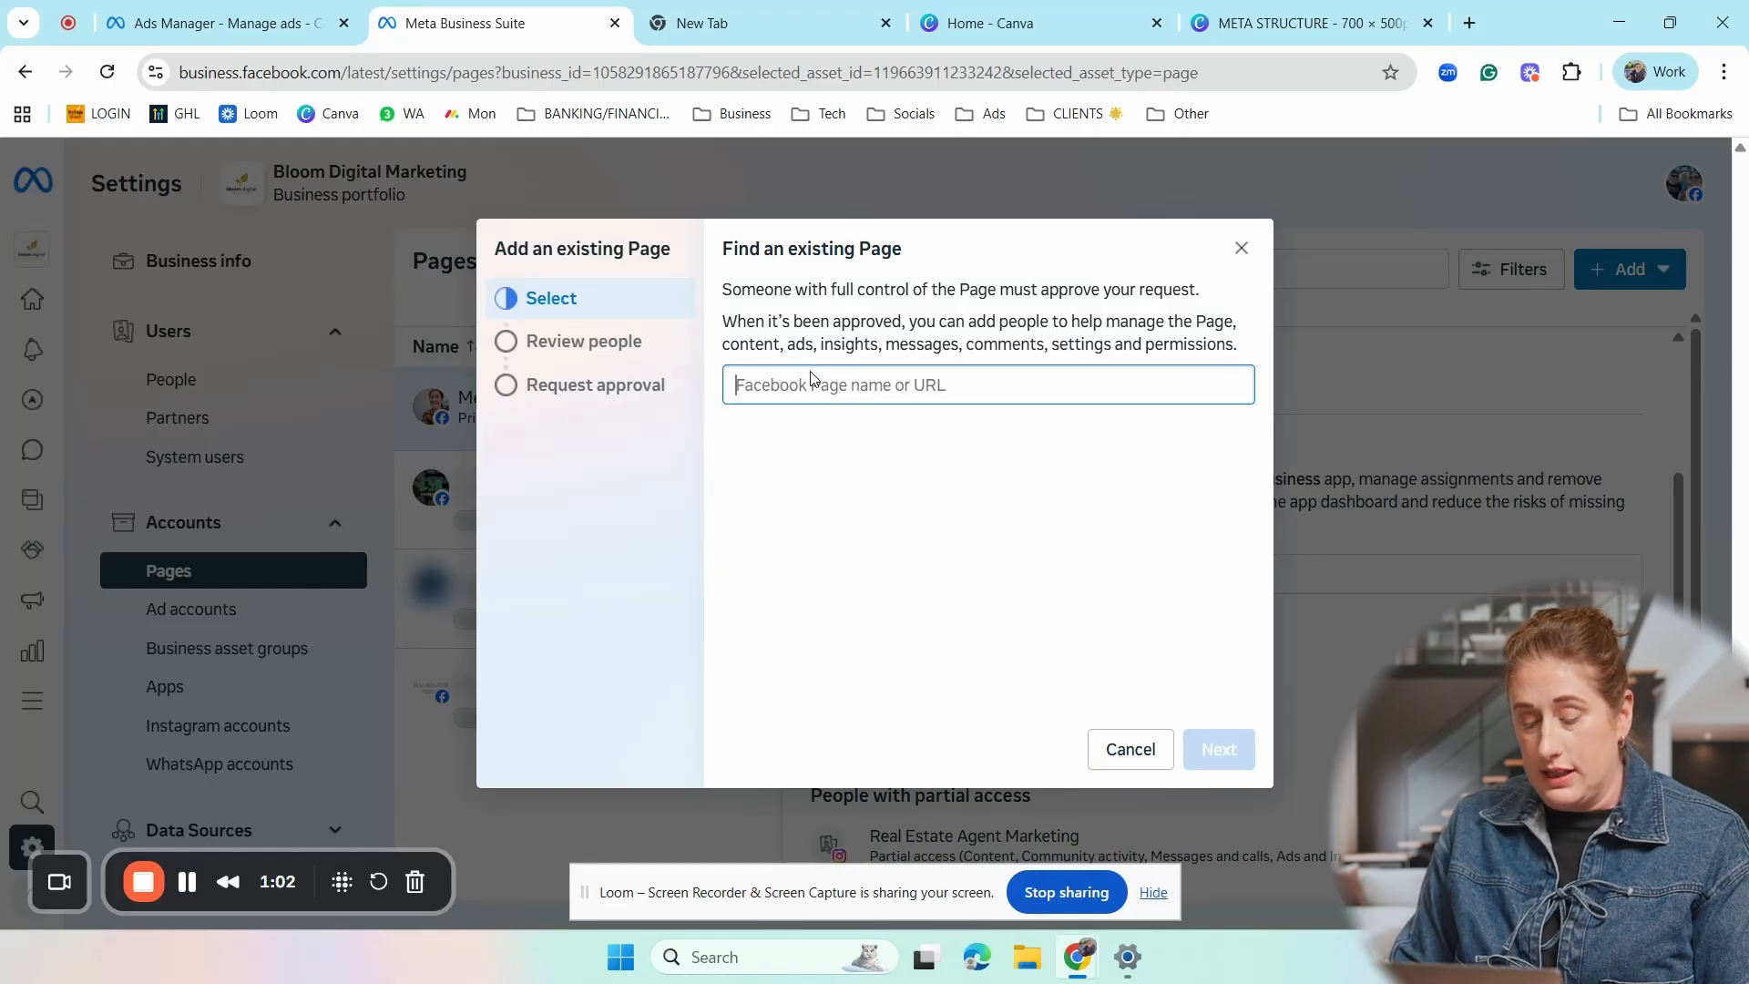
right_click(817, 384)
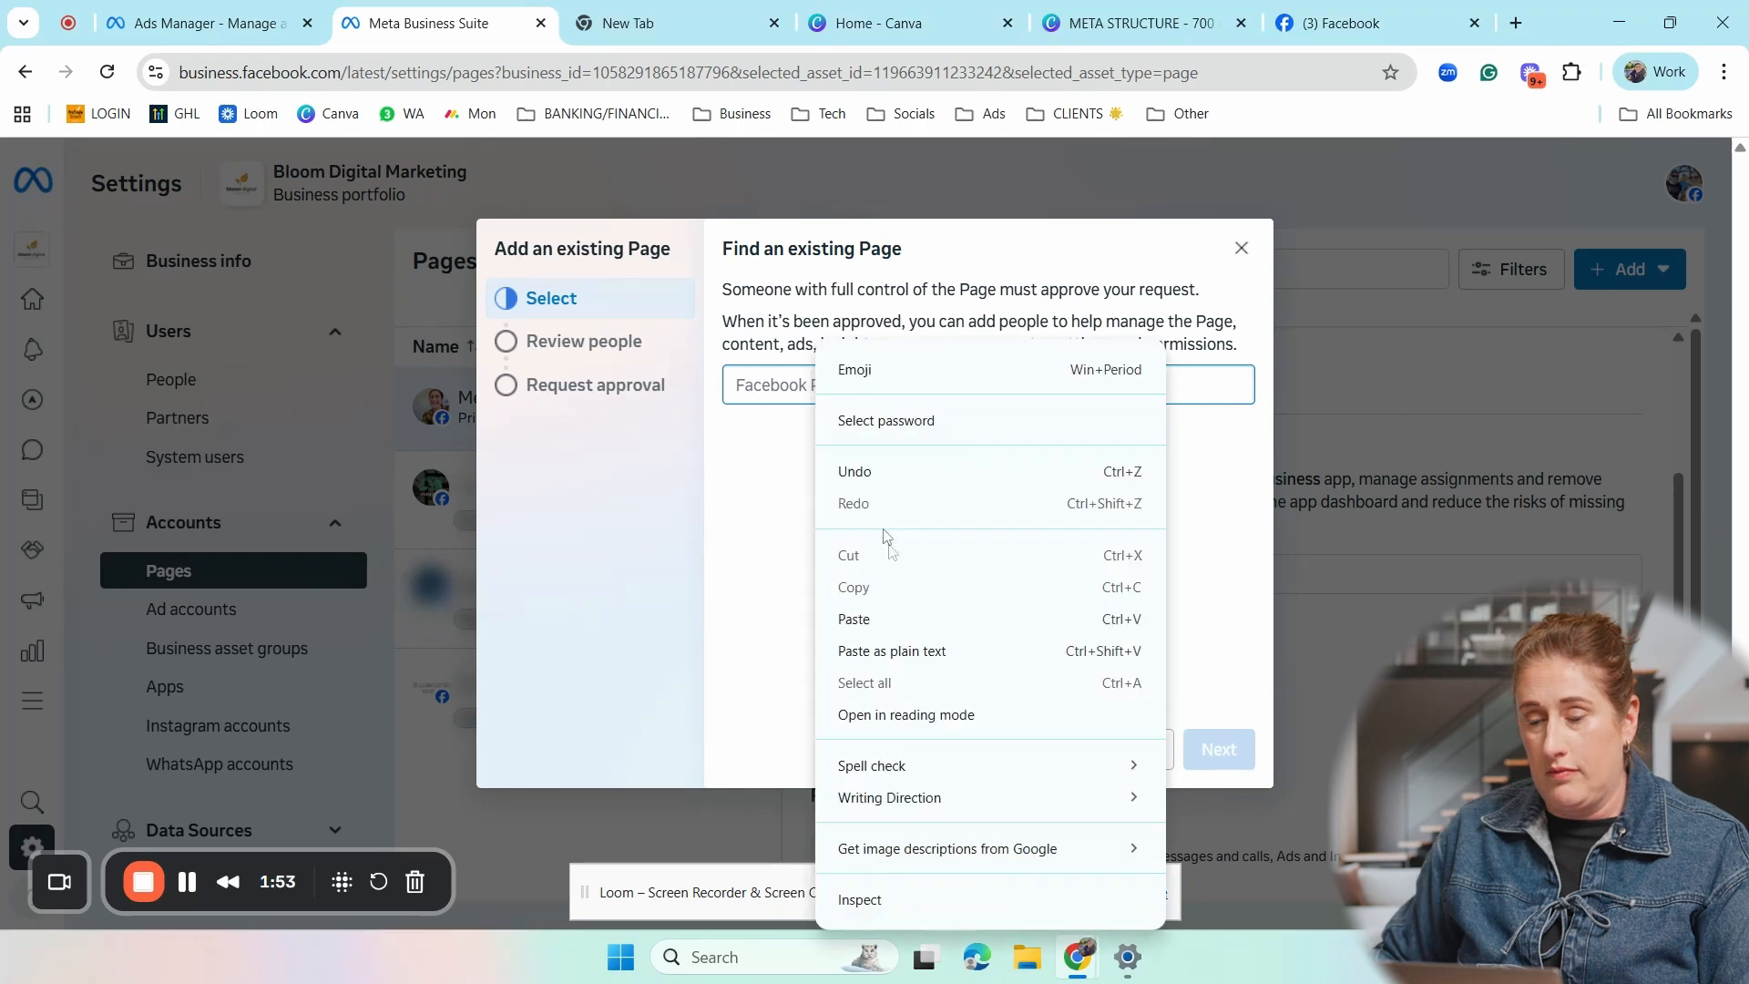
left_click(892, 620)
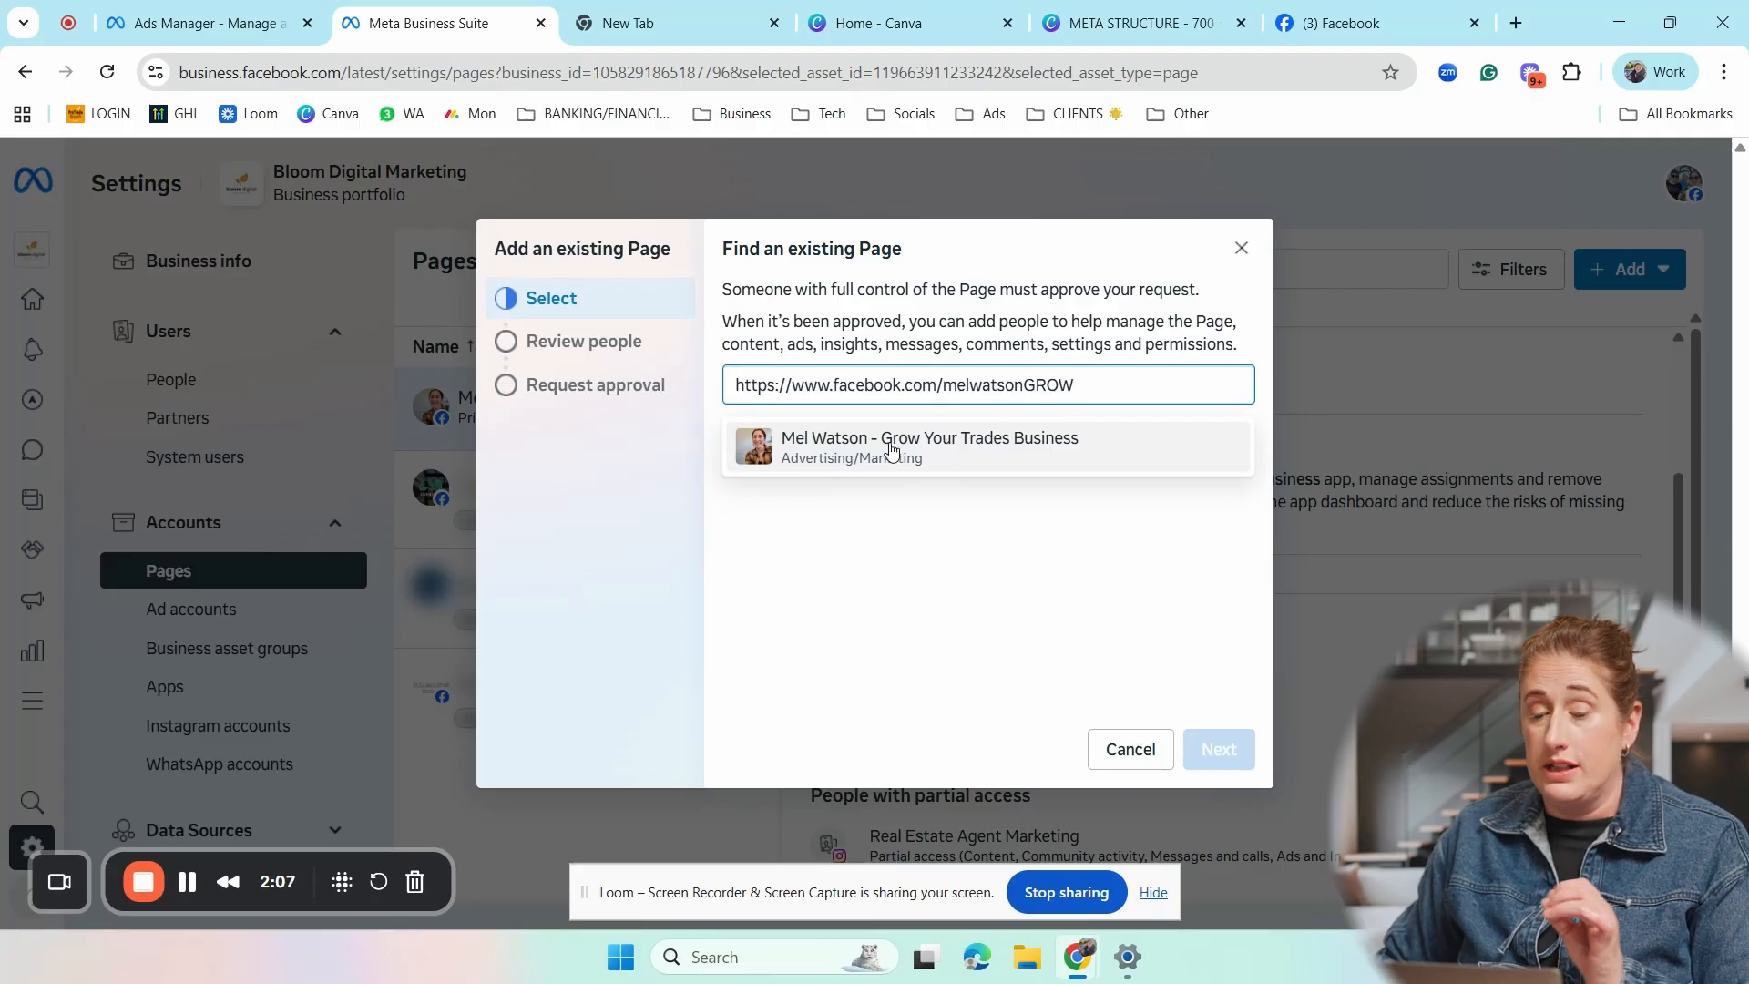
left_click(810, 451)
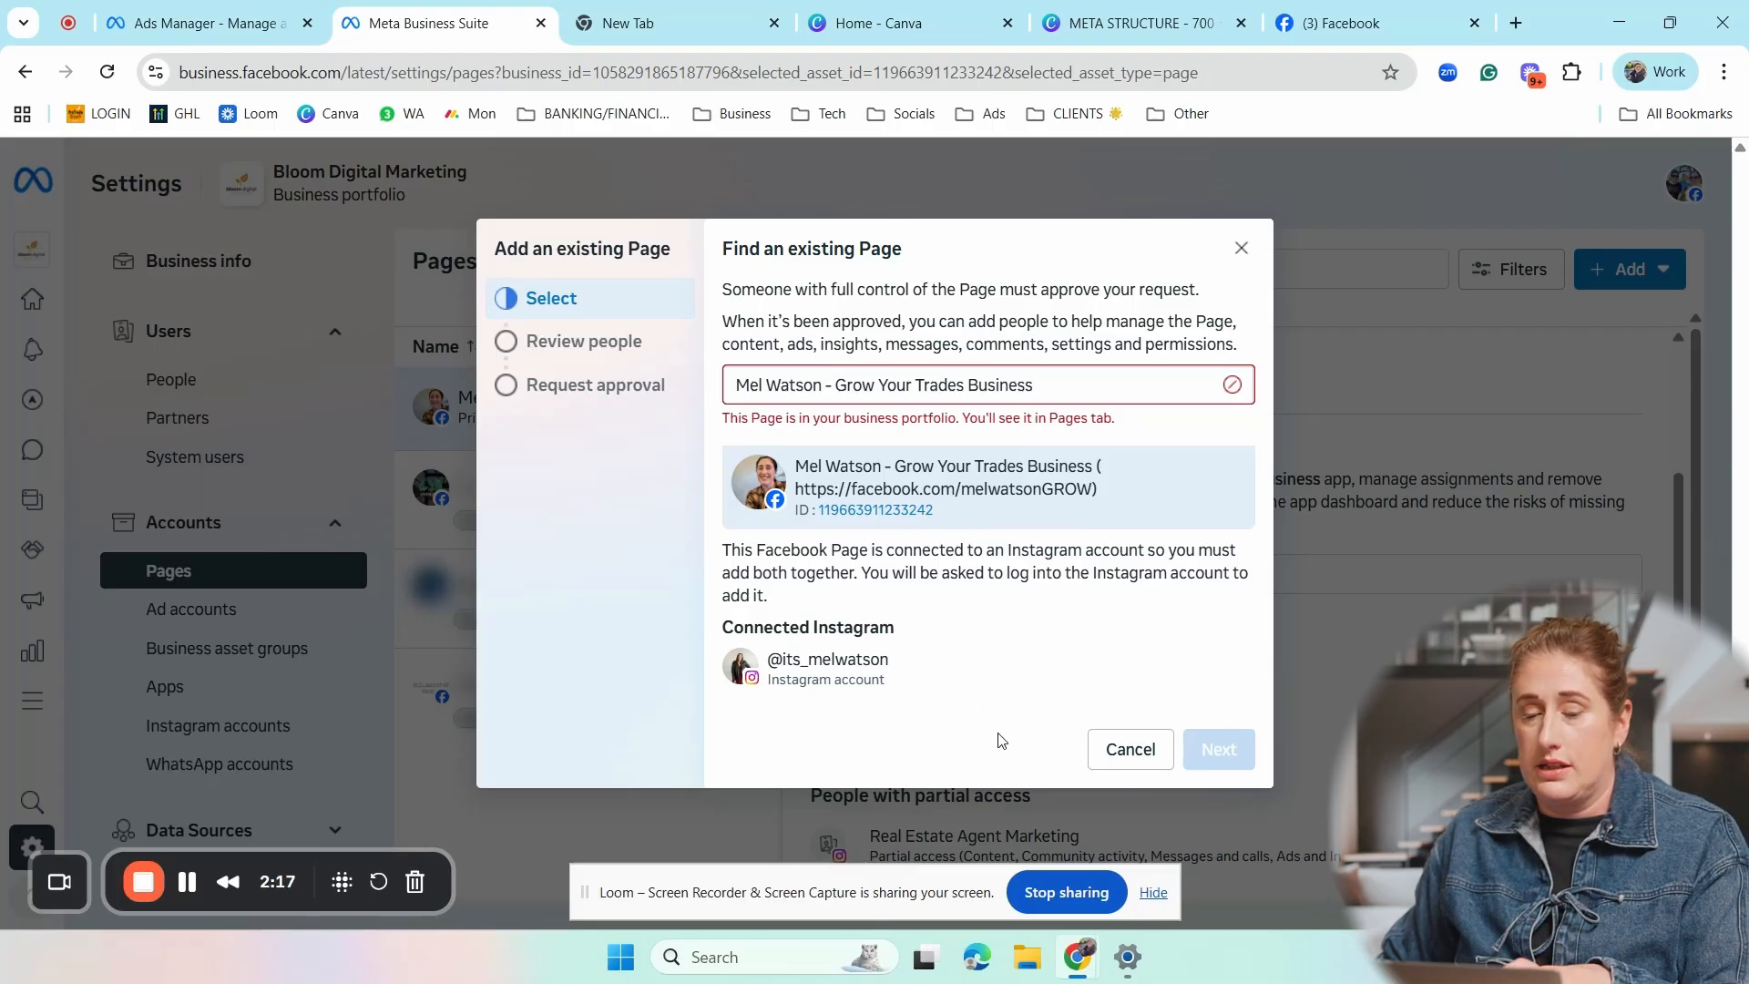
left_click(1130, 748)
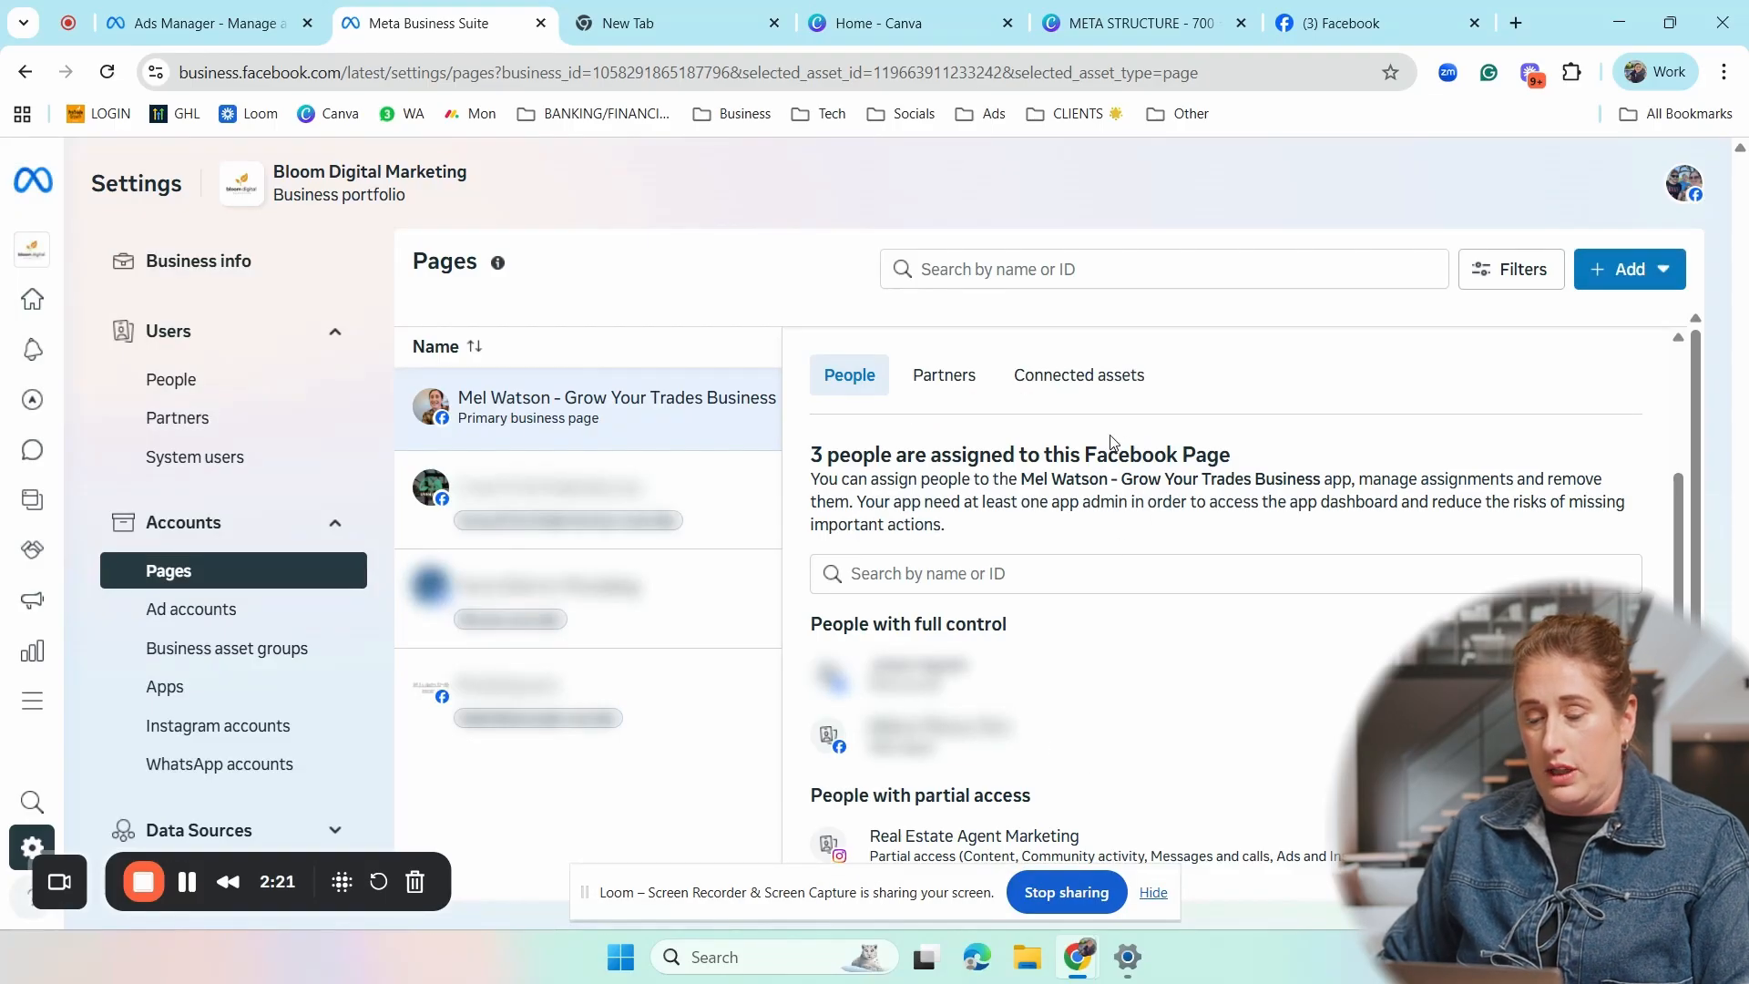
- View the Instagram account connected to the portfolio and start adding another Instagram account
scroll(1169, 448, "down", 1)
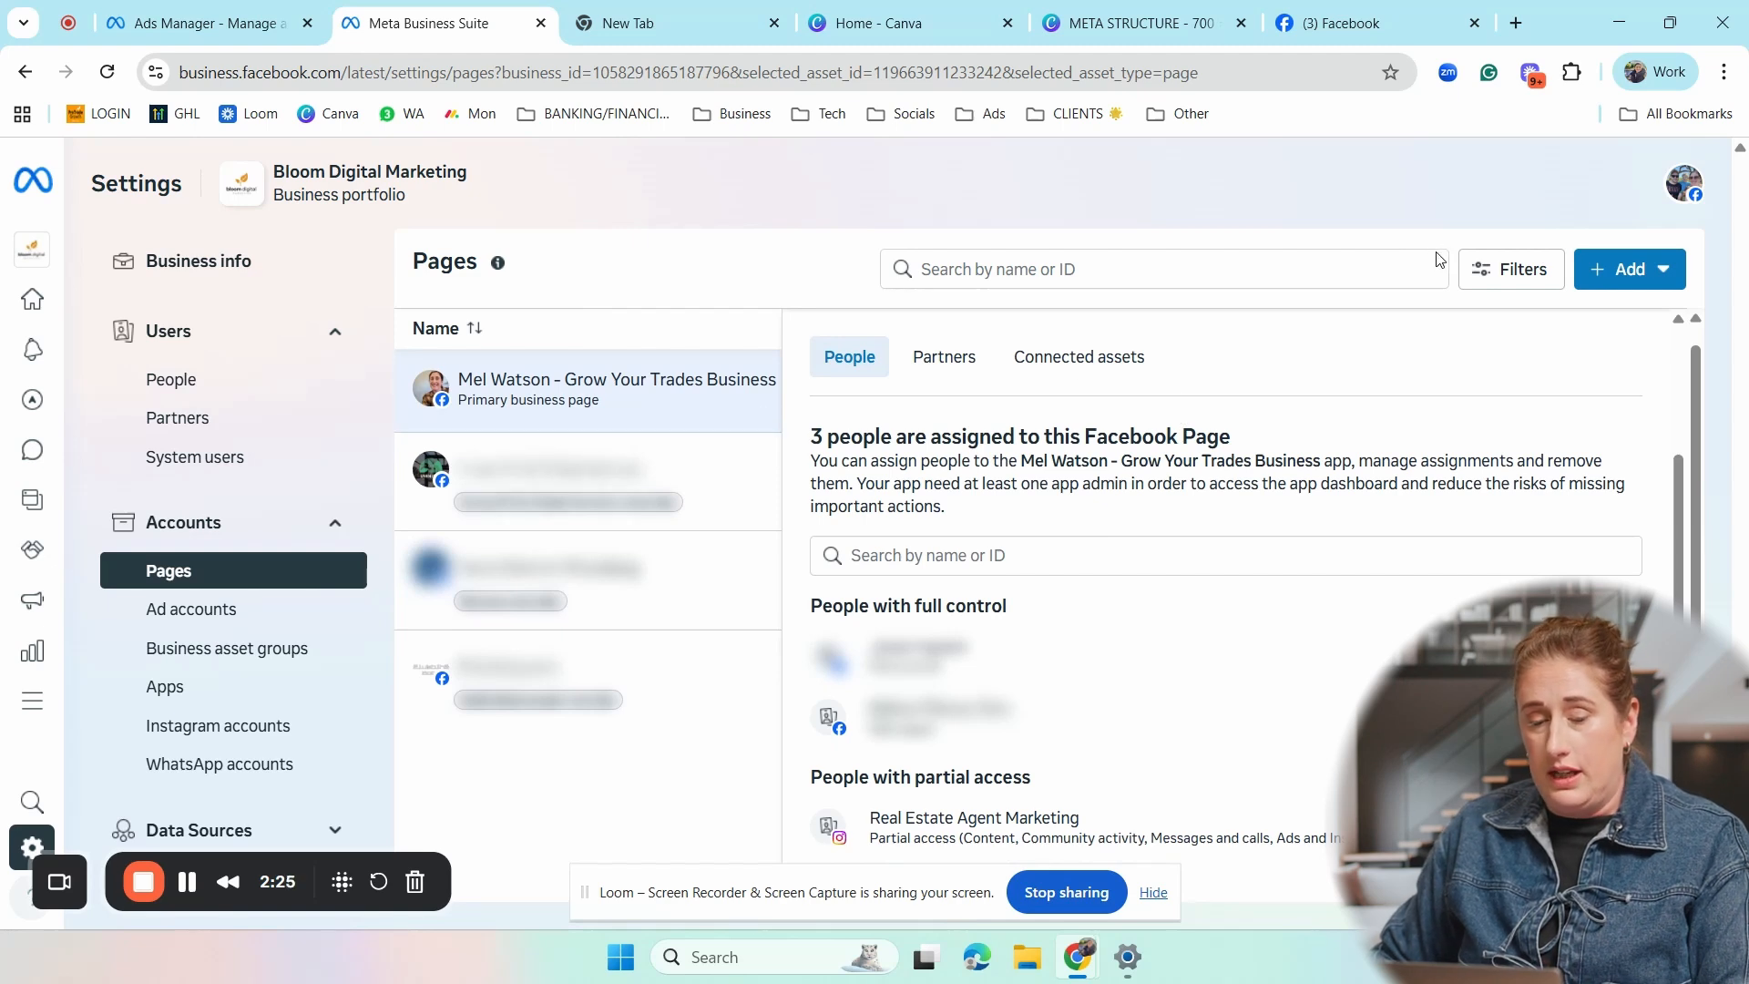
left_click(213, 729)
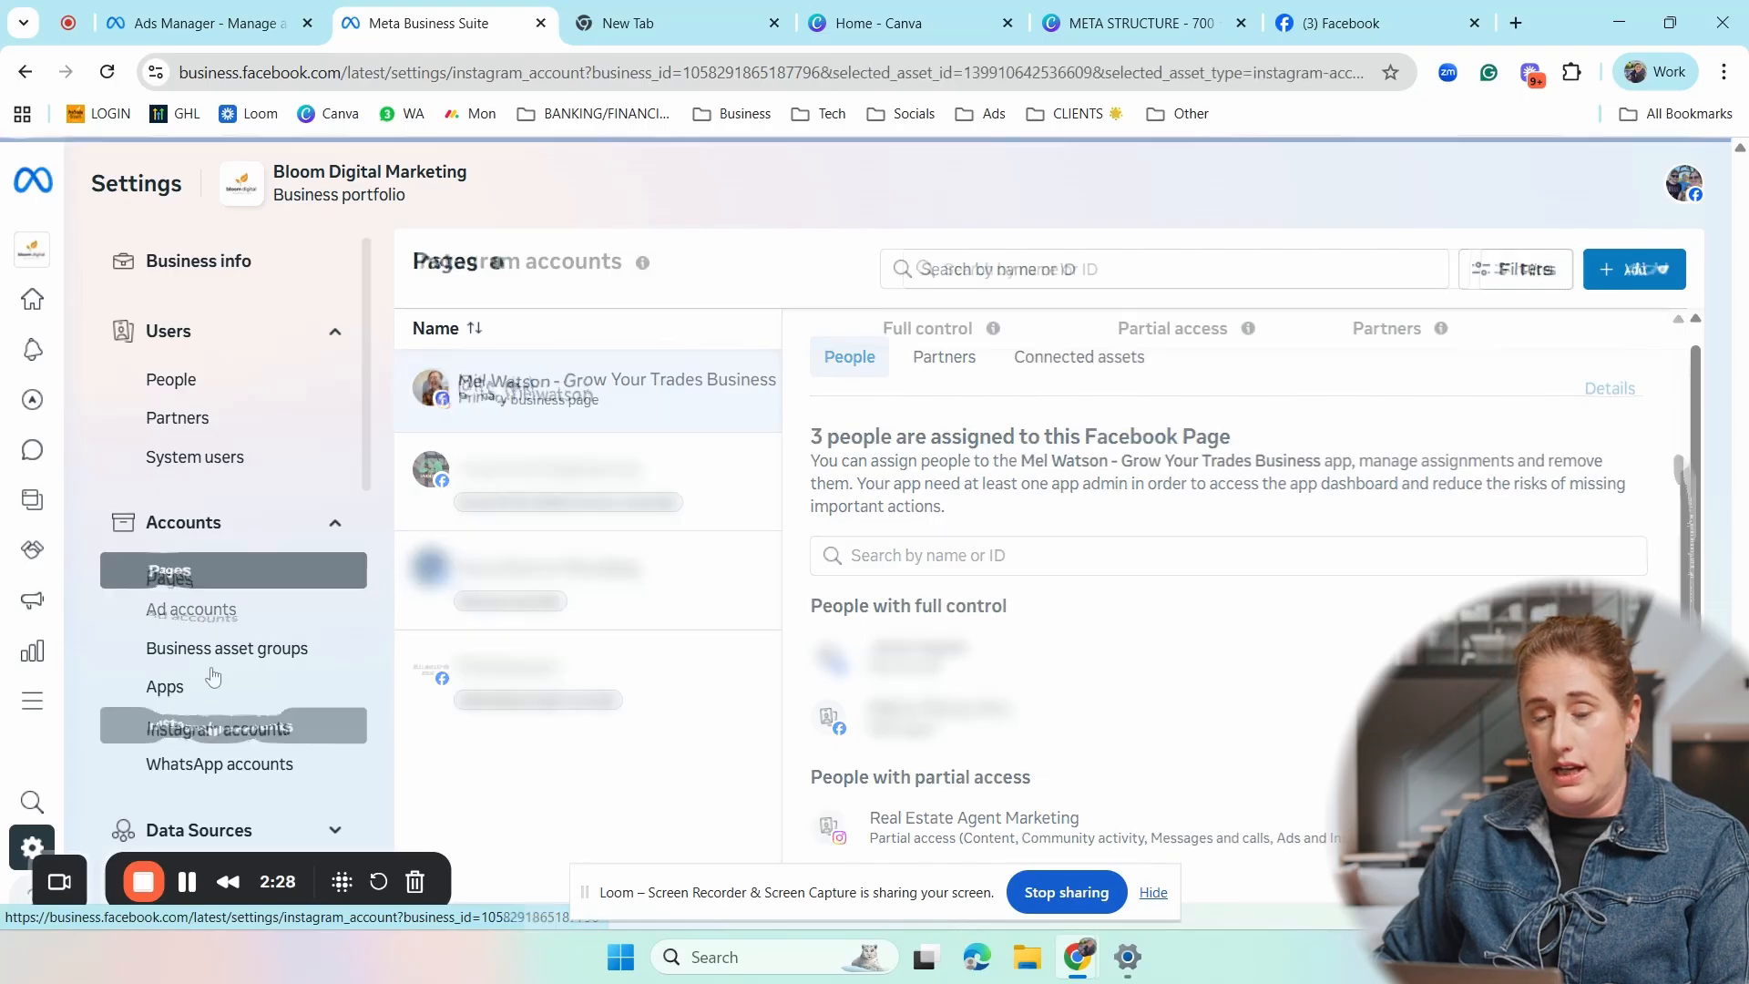
left_click(674, 374)
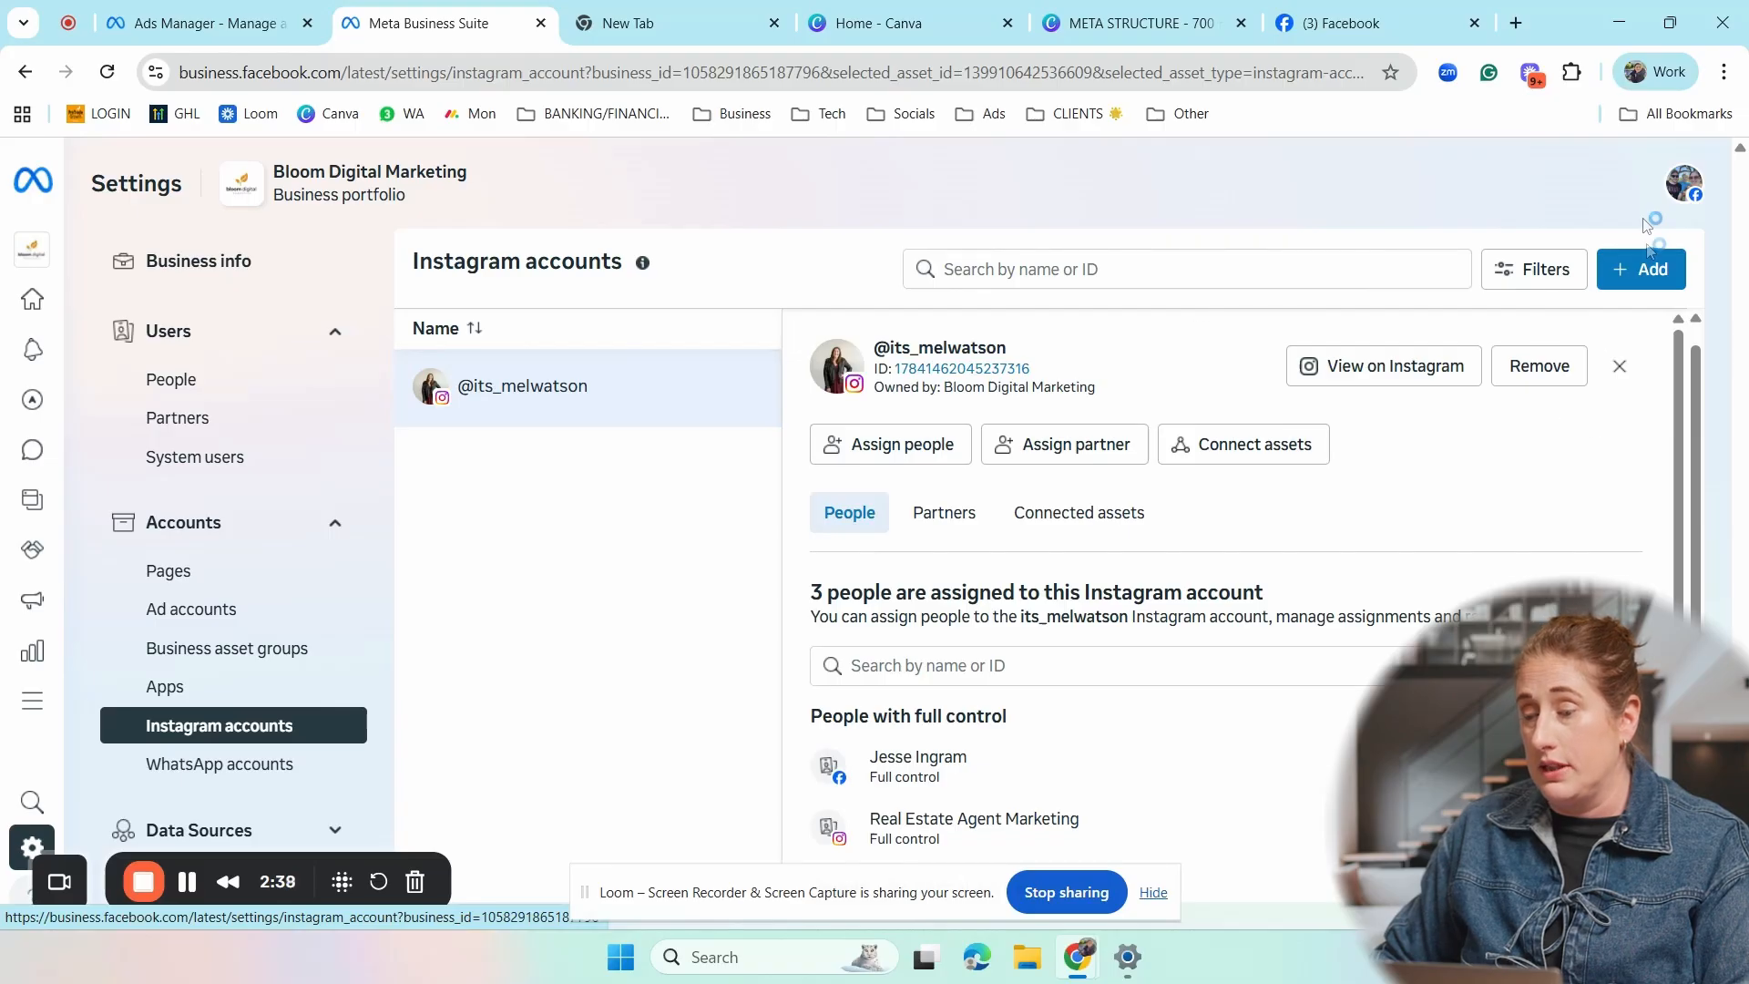
left_click(1646, 285)
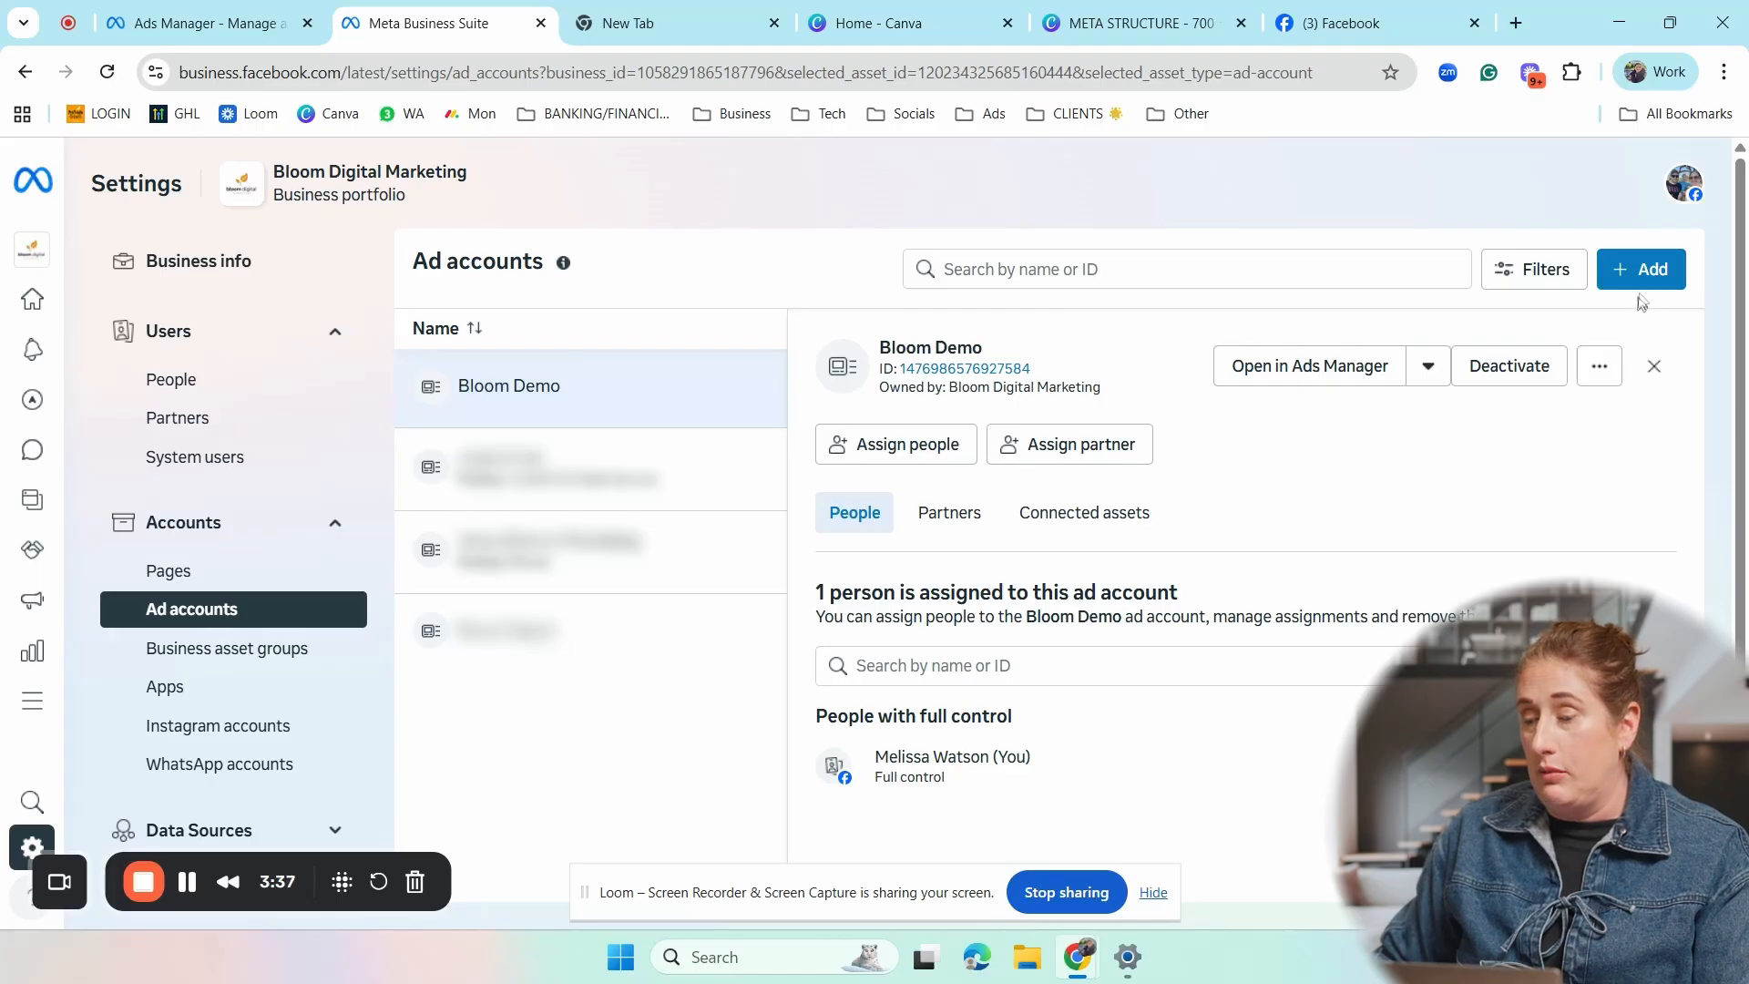
- Start creating a new ad account for the portfolio and name it Business Name
left_click(1659, 262)
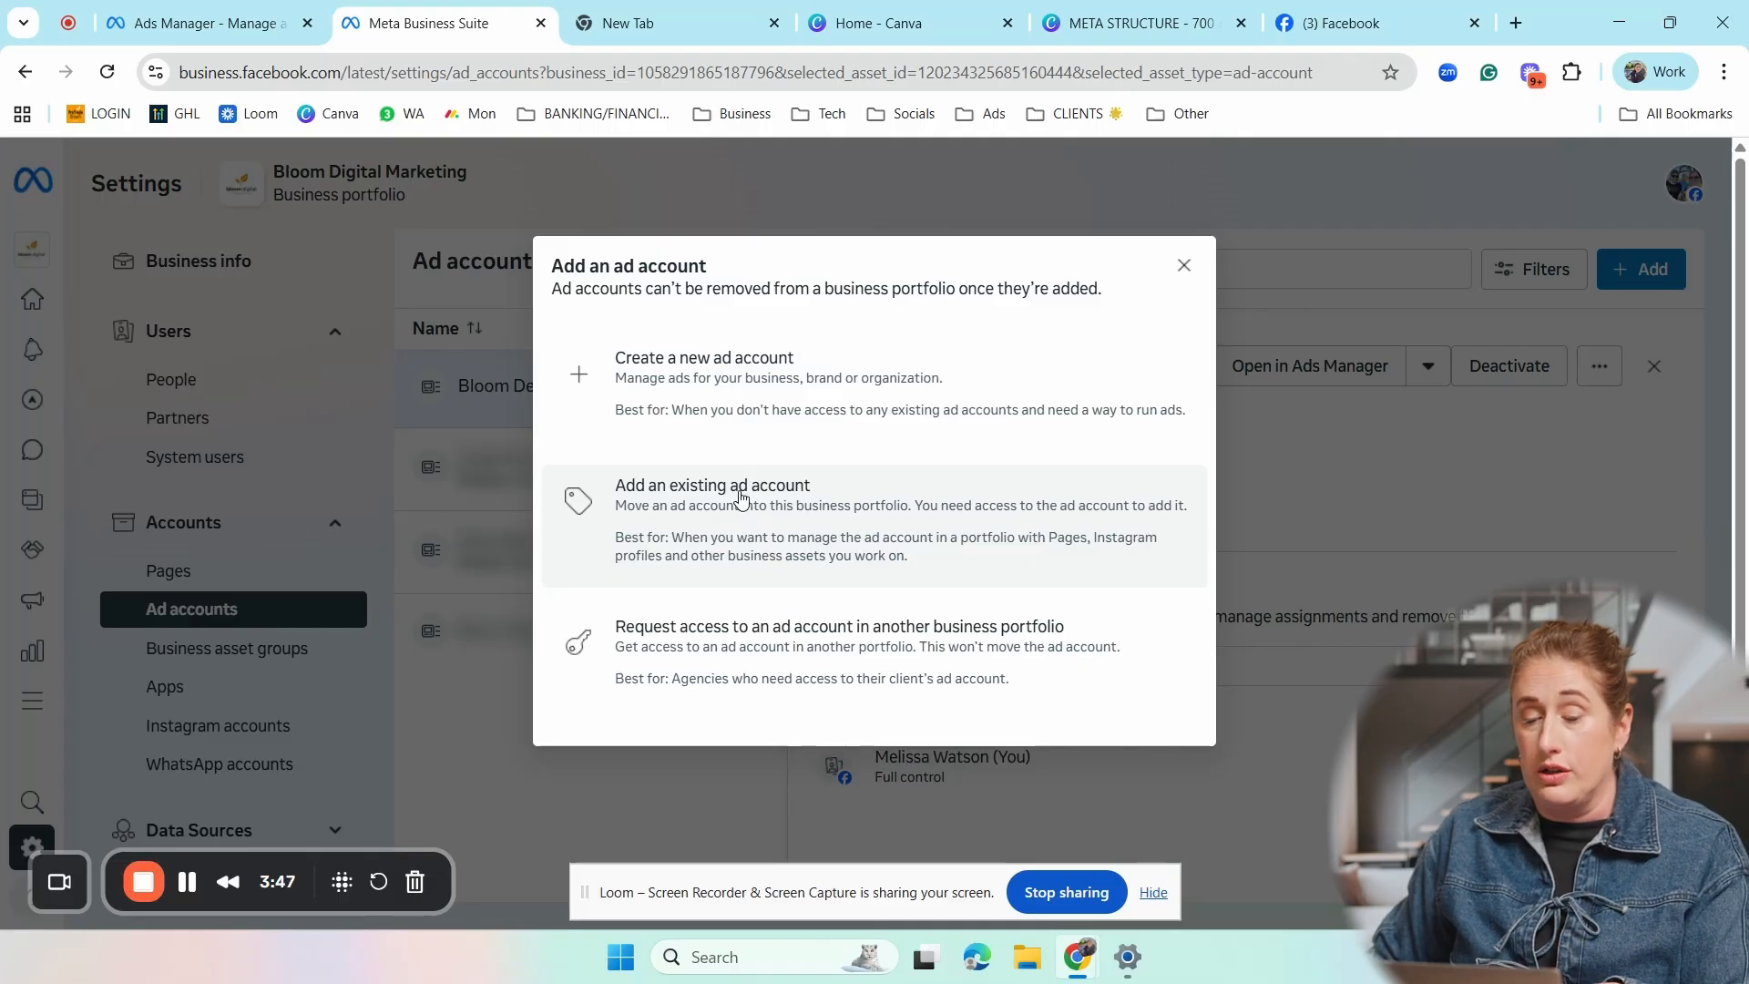
left_click(759, 374)
left_click(830, 339)
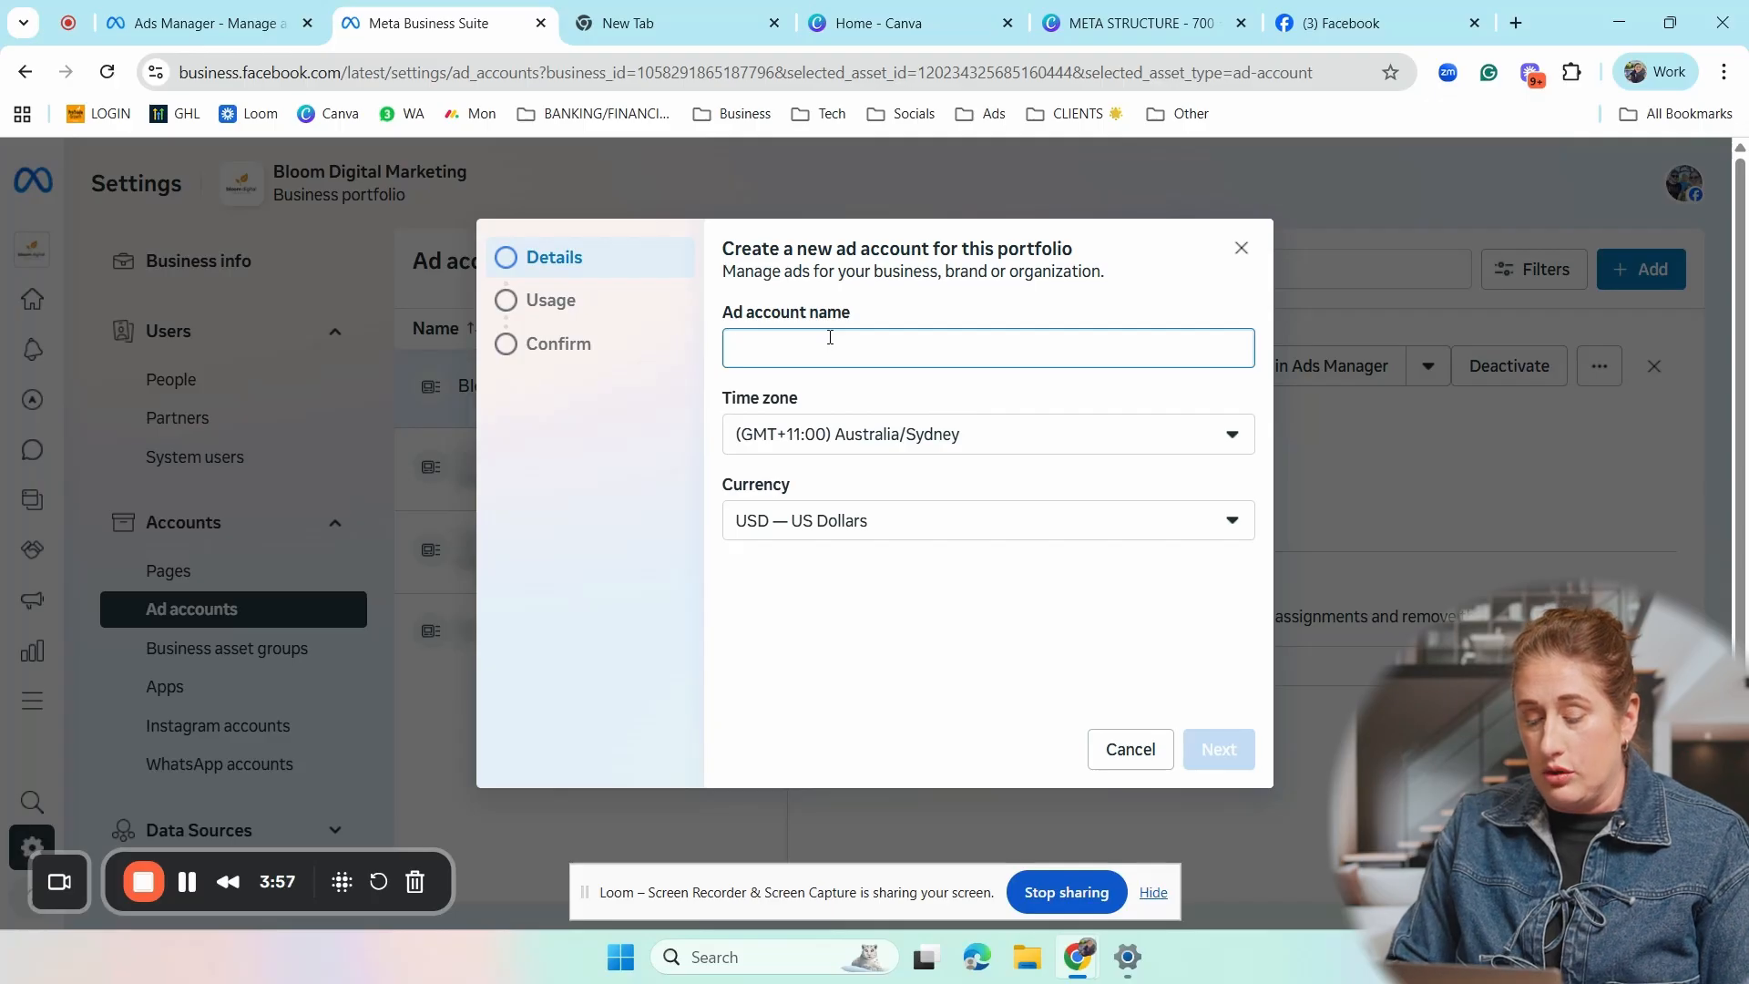
type("Business Name")
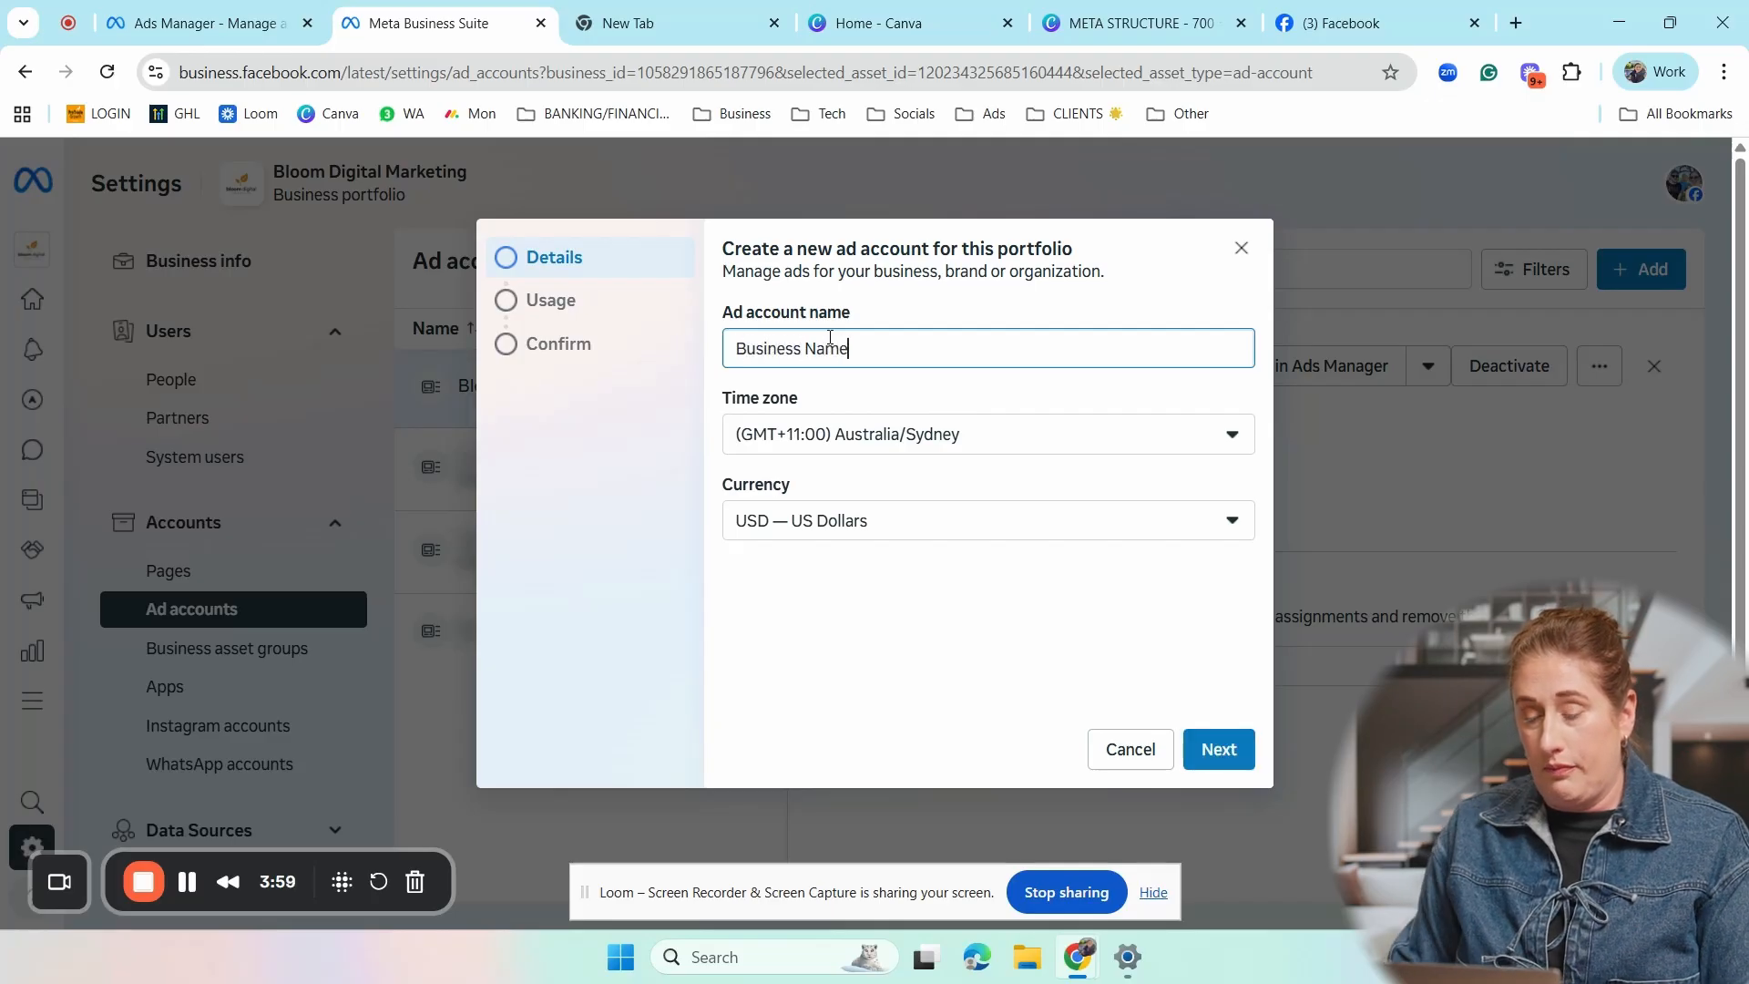
- Keep the new ad account's time zone as Australia/Sydney and set its currency to AUD — Australian Dollar
left_click(914, 438)
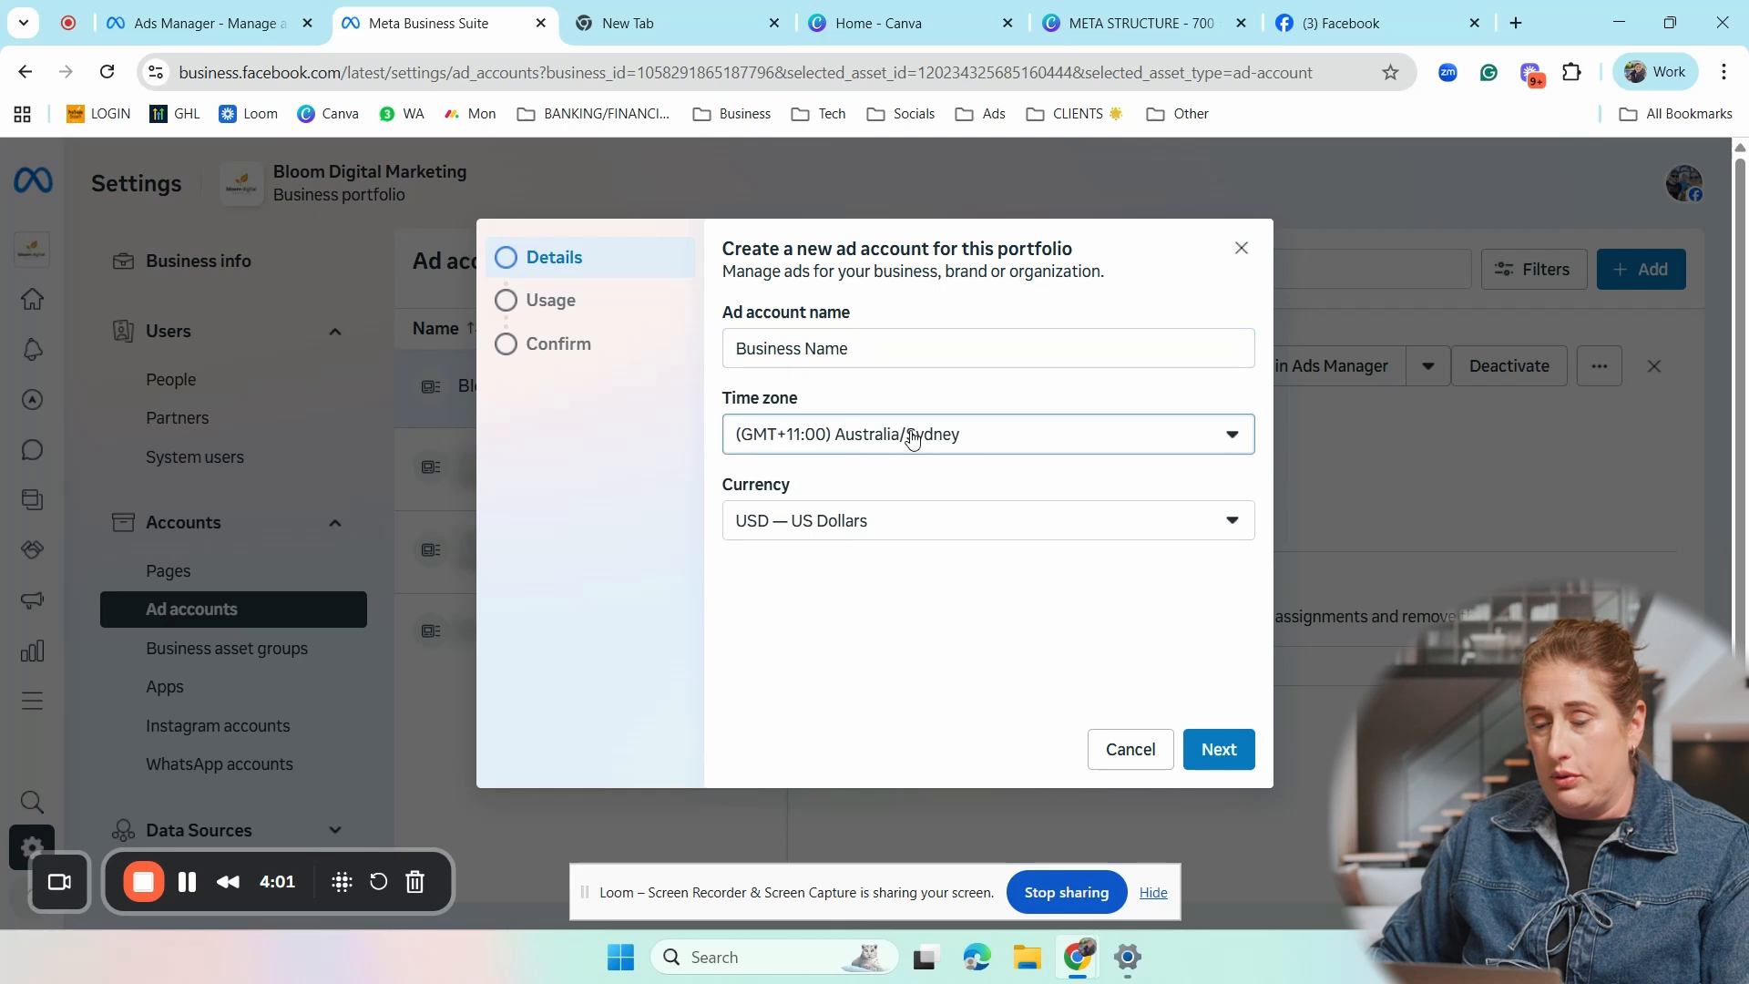
left_click(1016, 439)
left_click(908, 517)
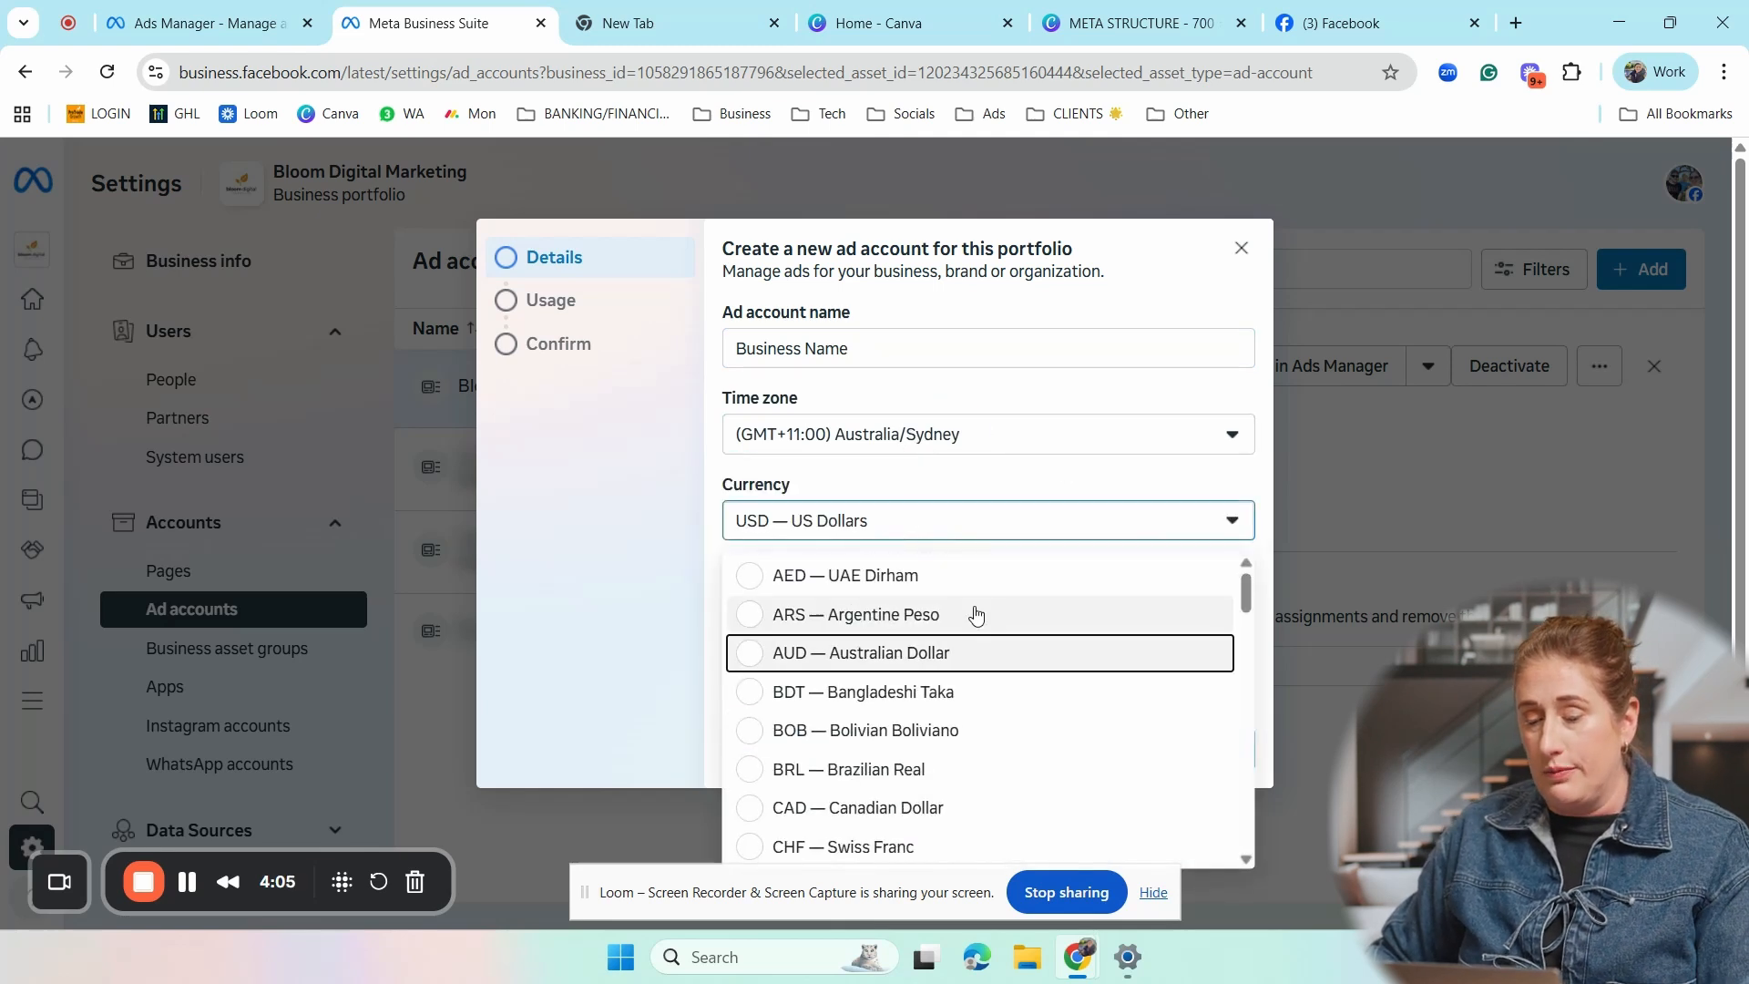
left_click(923, 654)
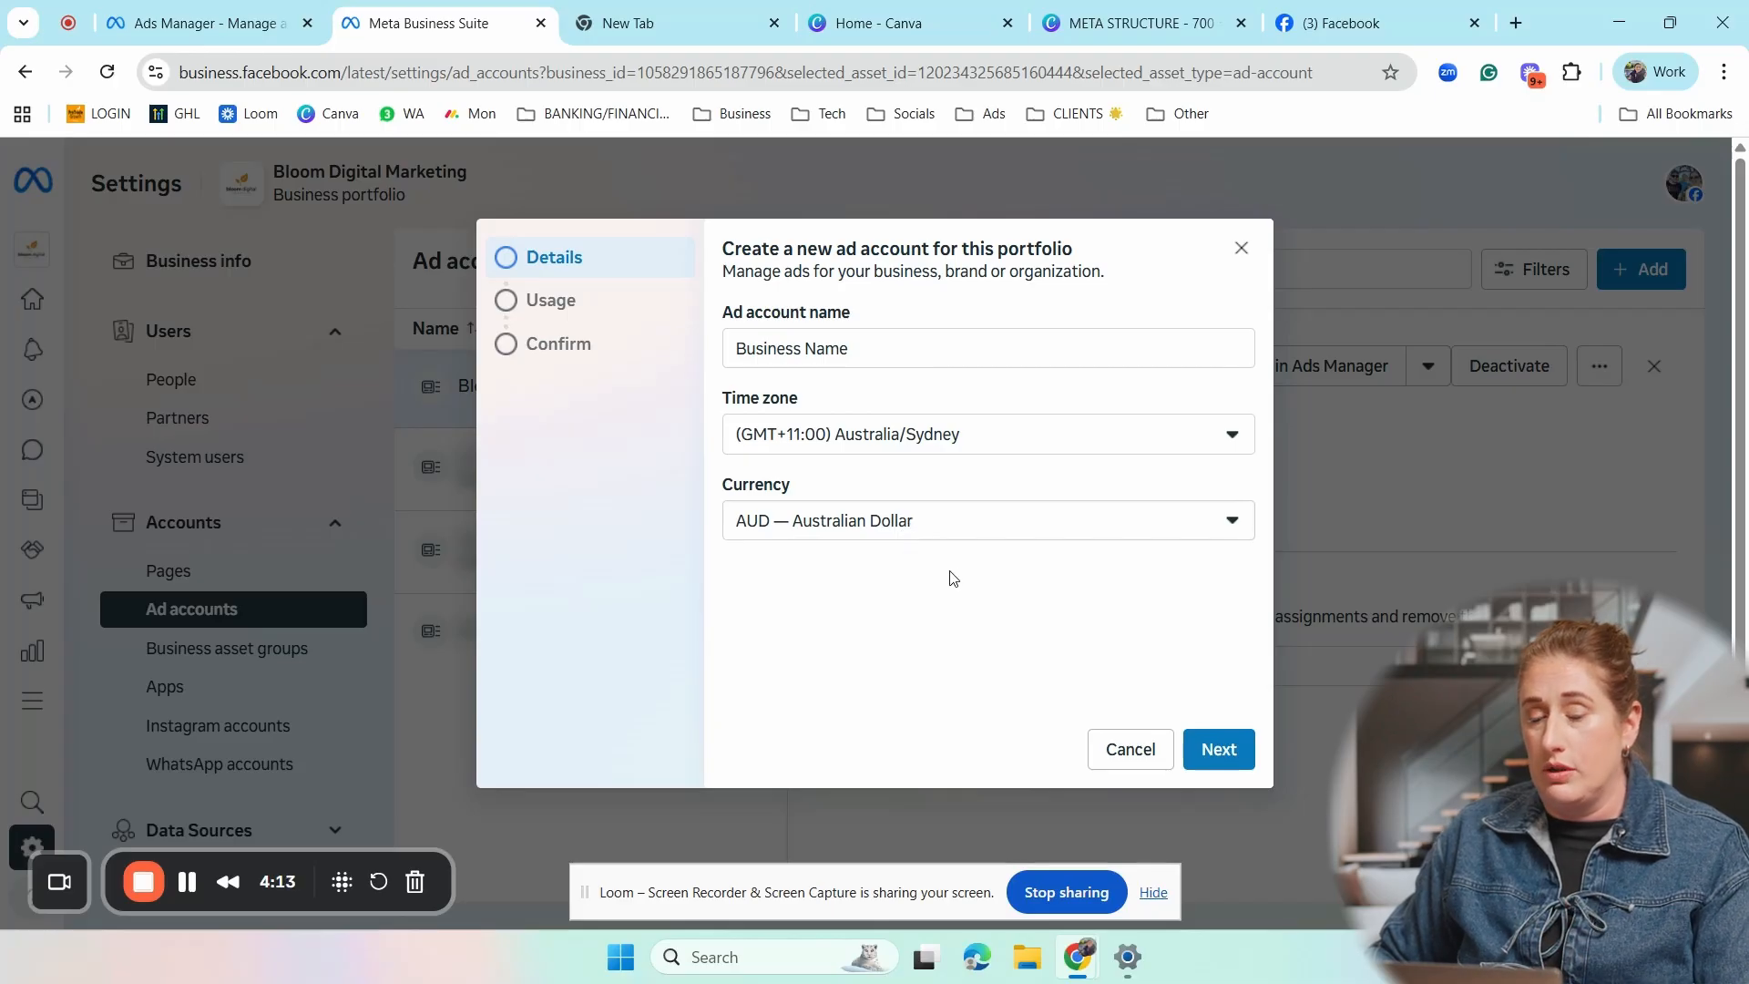
left_click(1222, 752)
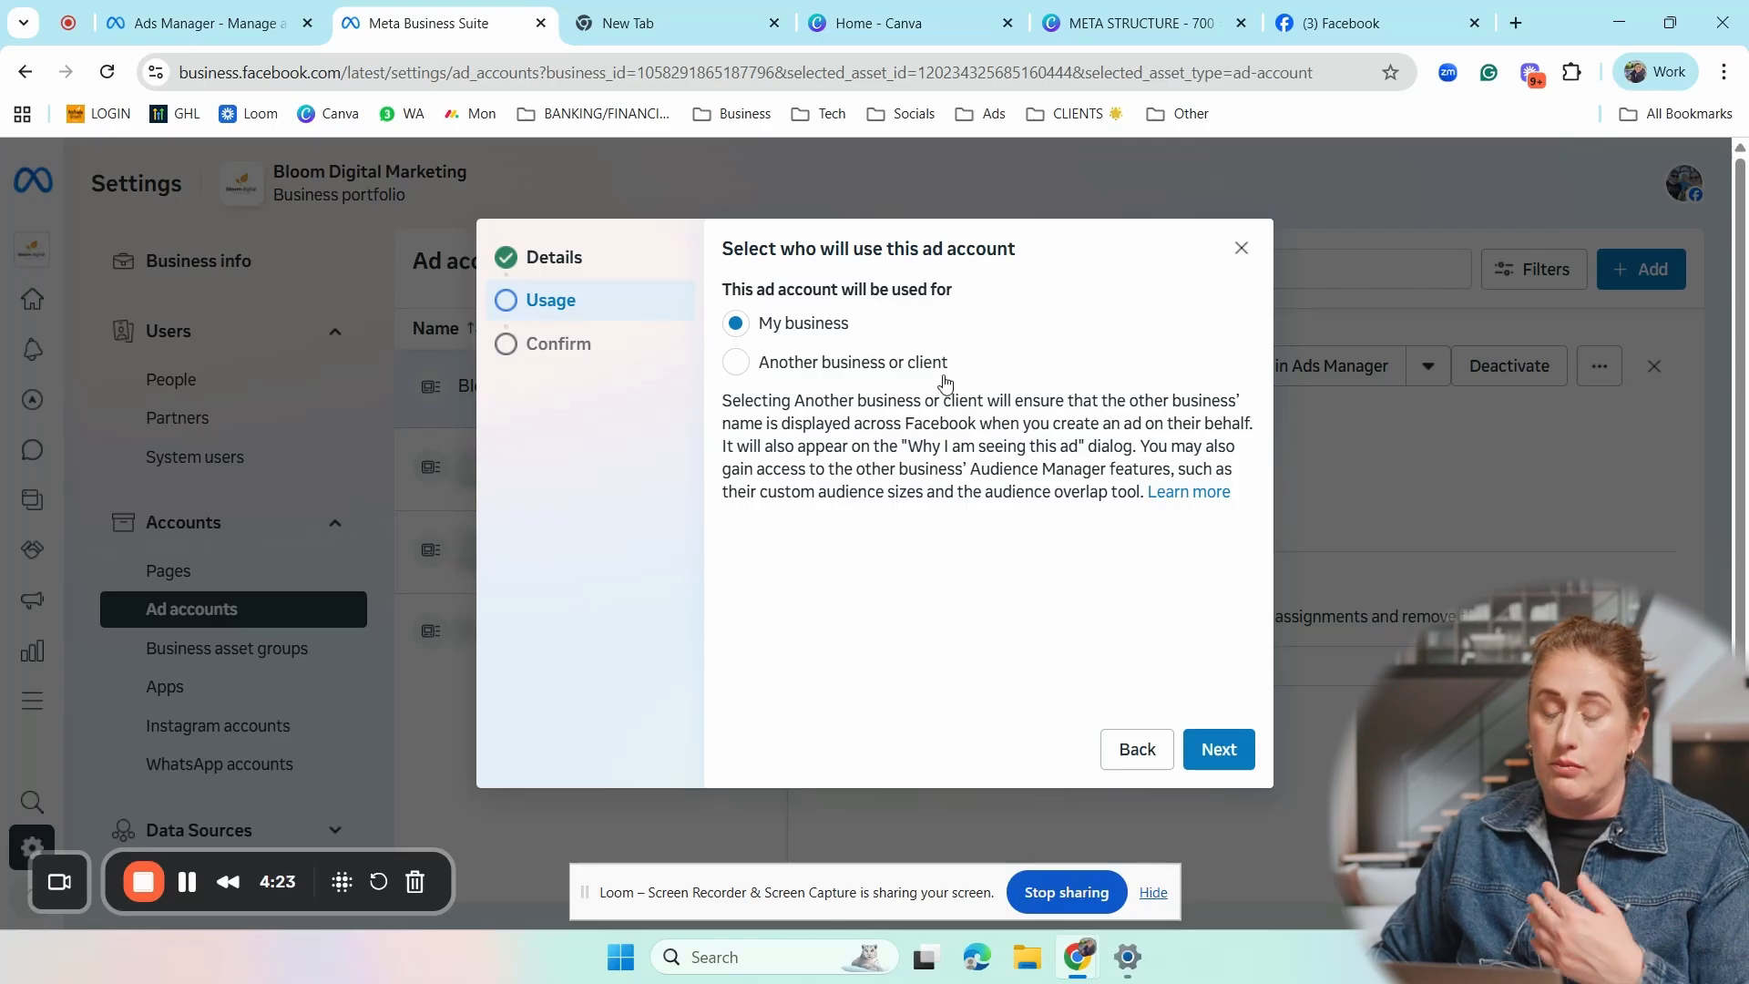
- Keep My business as the ad account's usage and check the account name in the confirmation details
left_click(1221, 757)
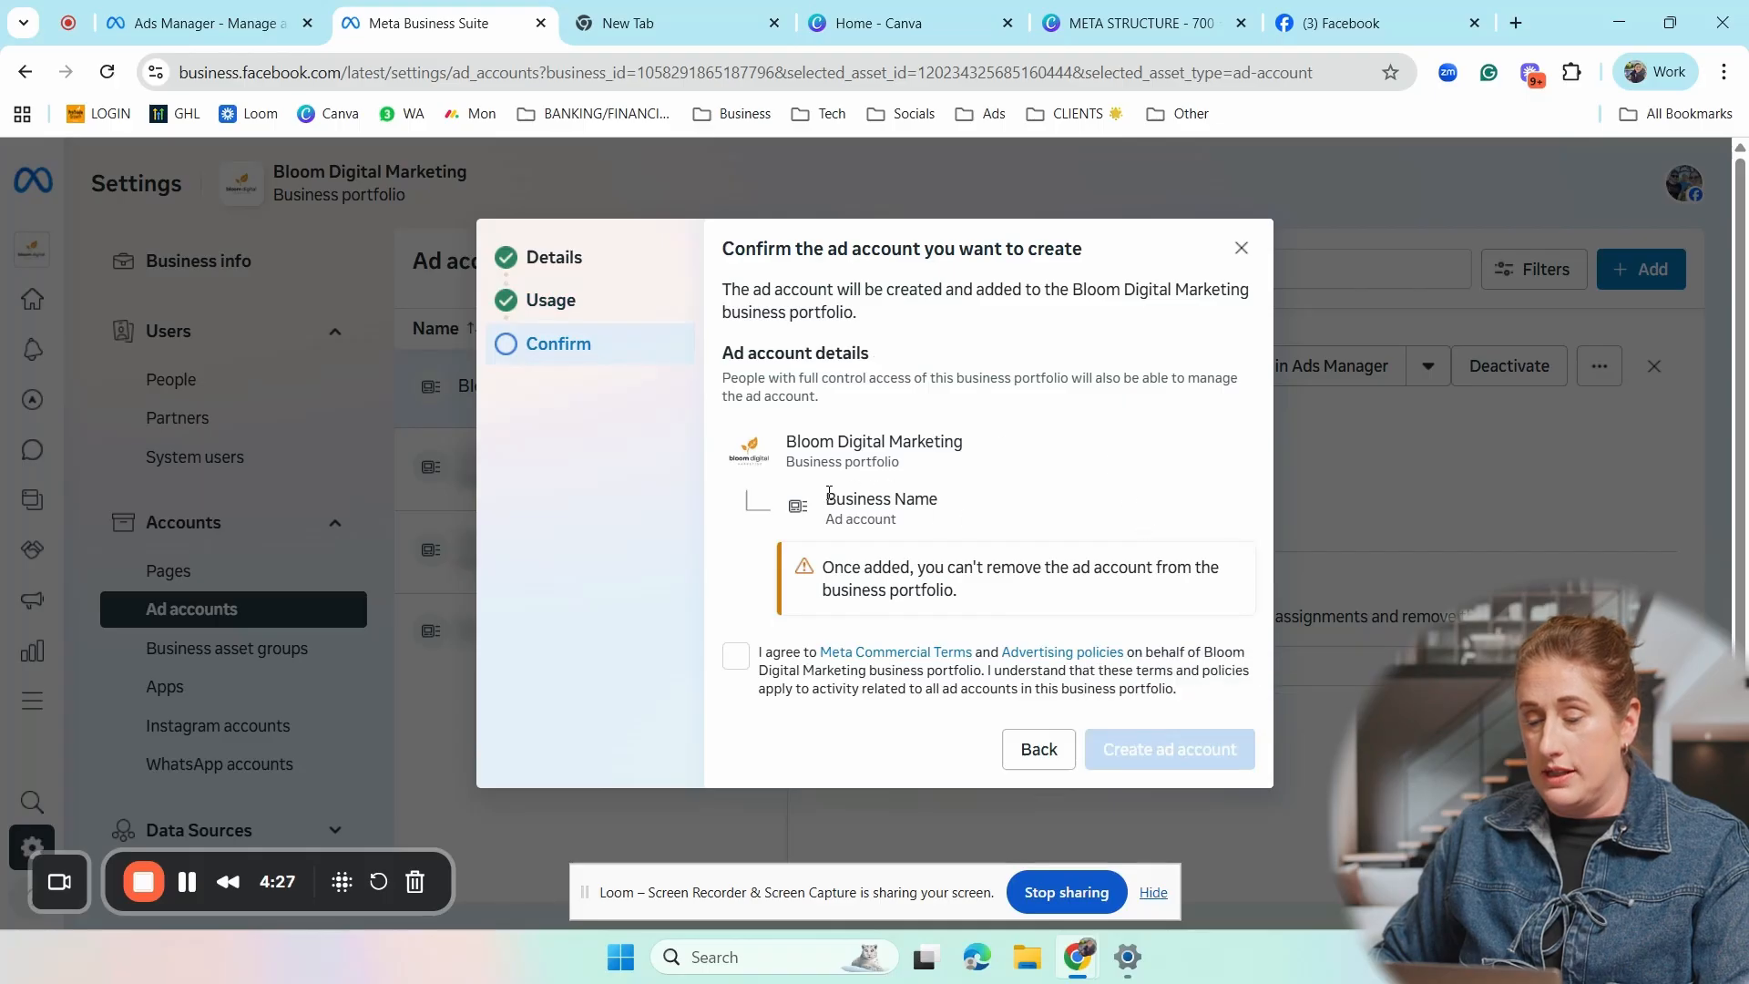
left_click_drag(828, 498, 926, 521)
left_click(1032, 474)
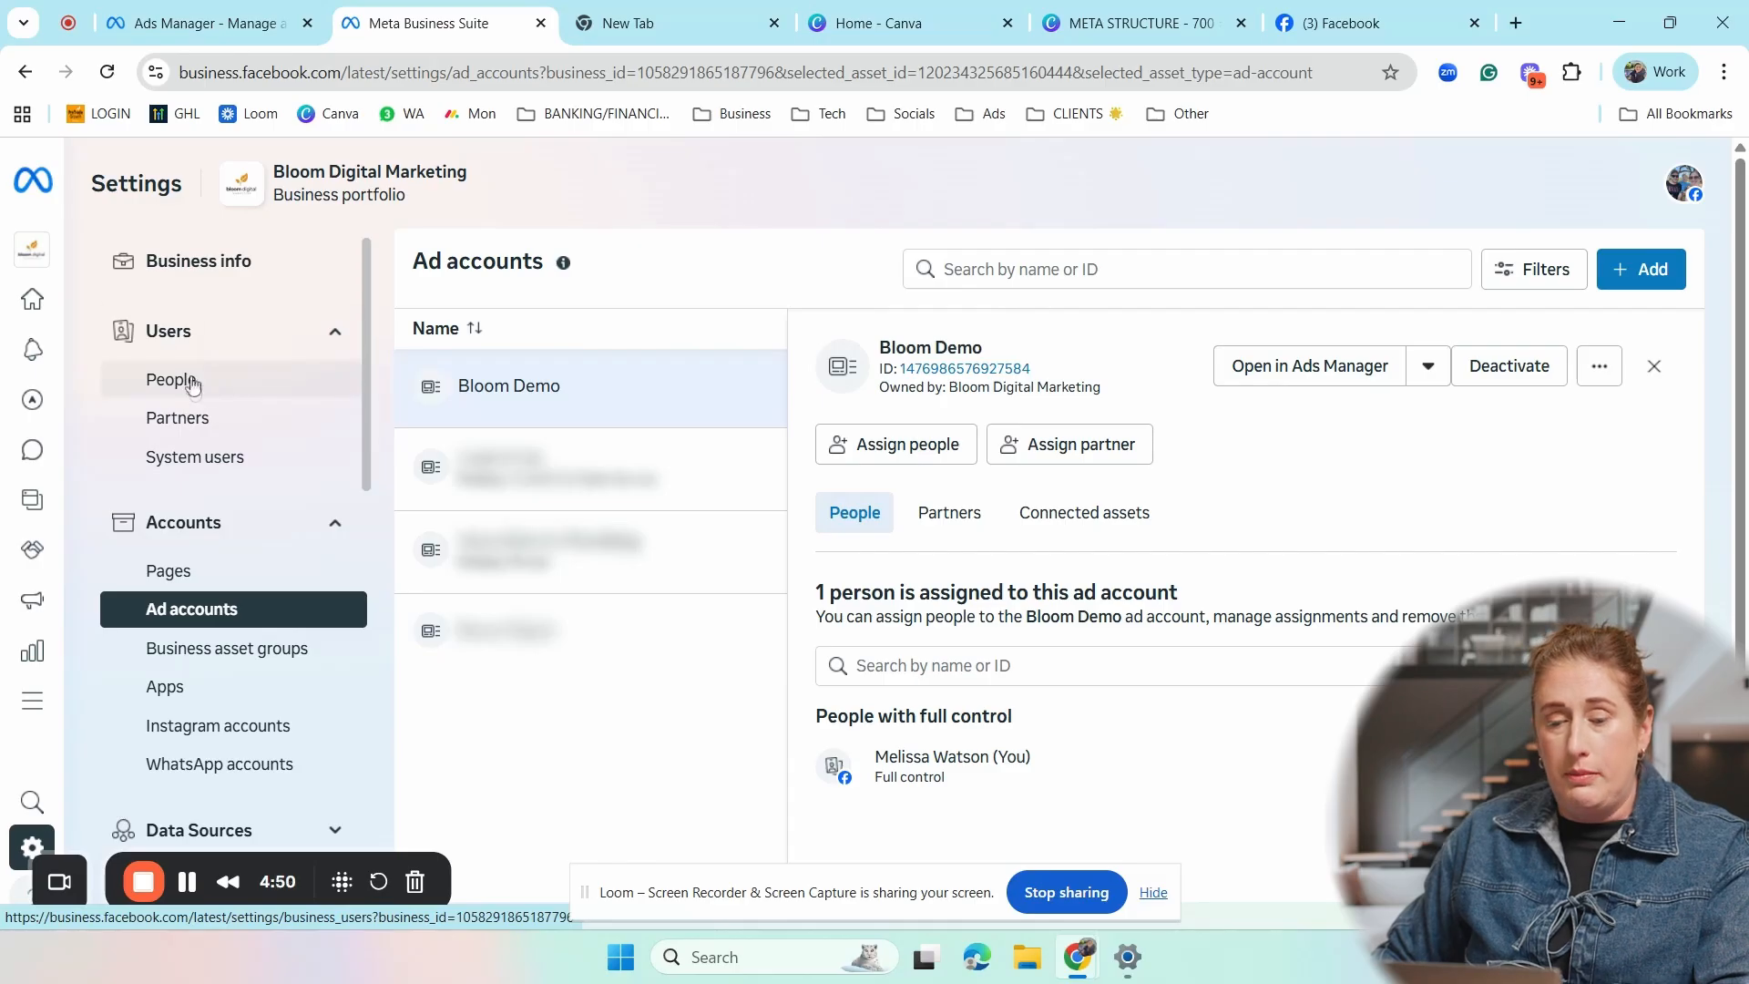
- Start inviting a person to the business portfolio from the people settings and enter the invitee's email address
left_click(173, 379)
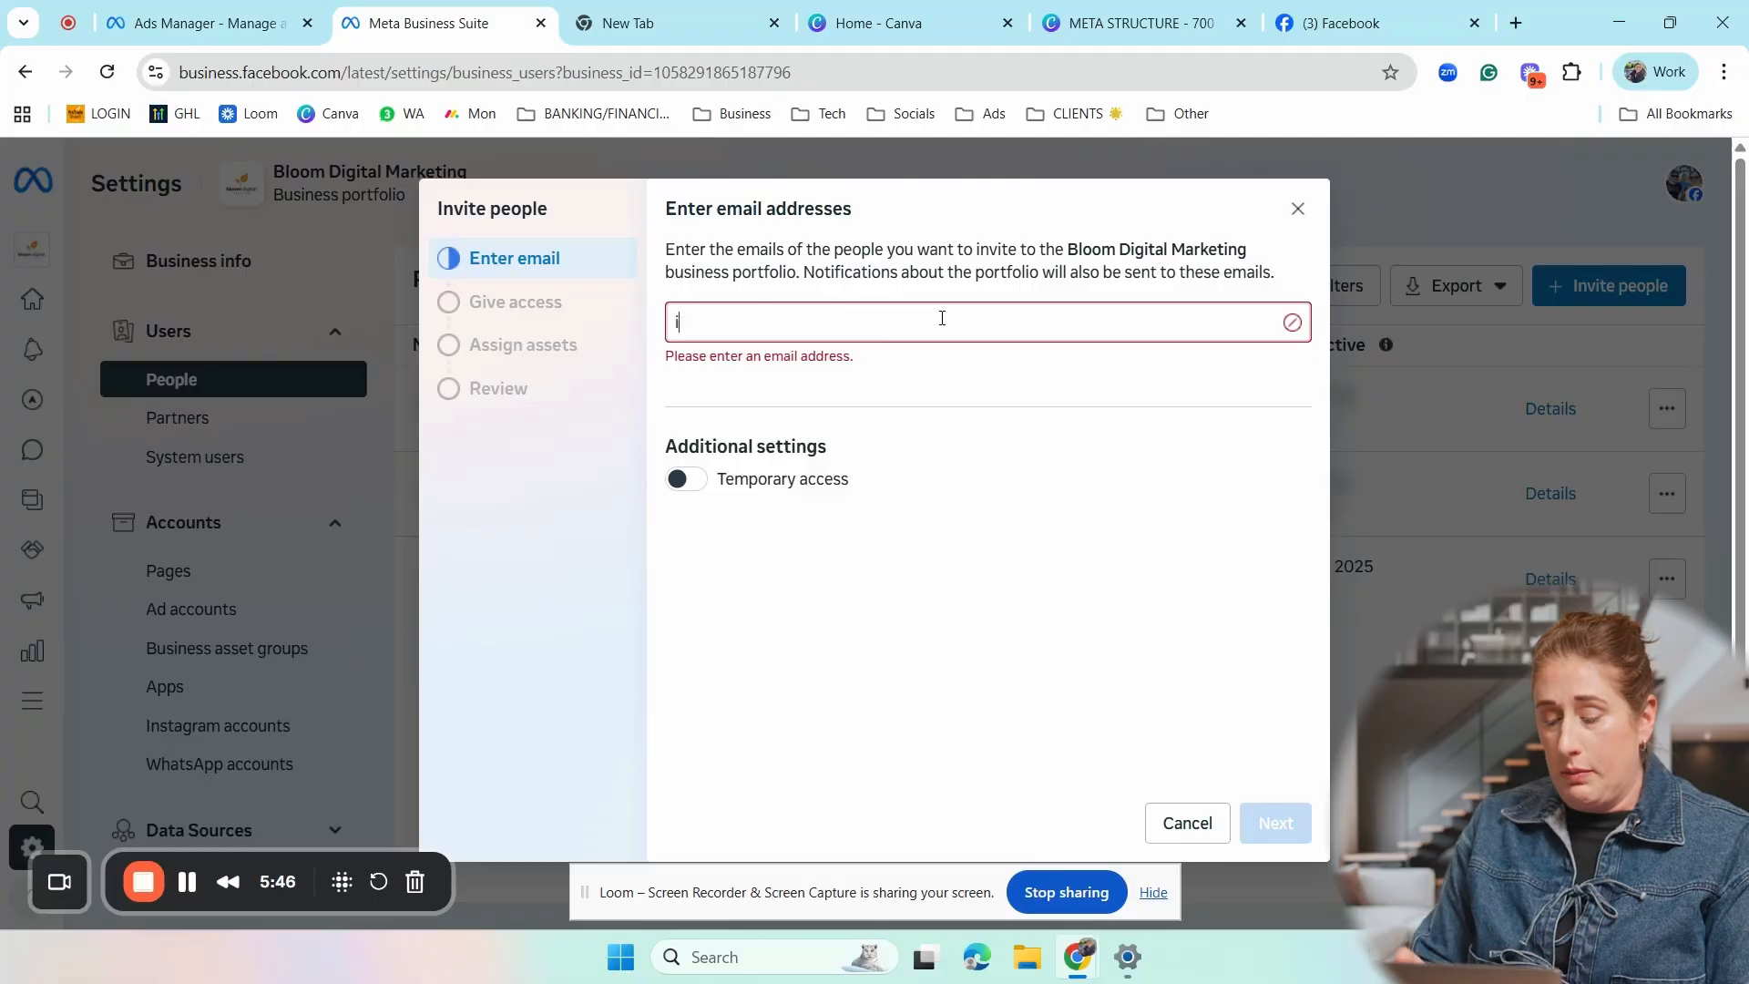
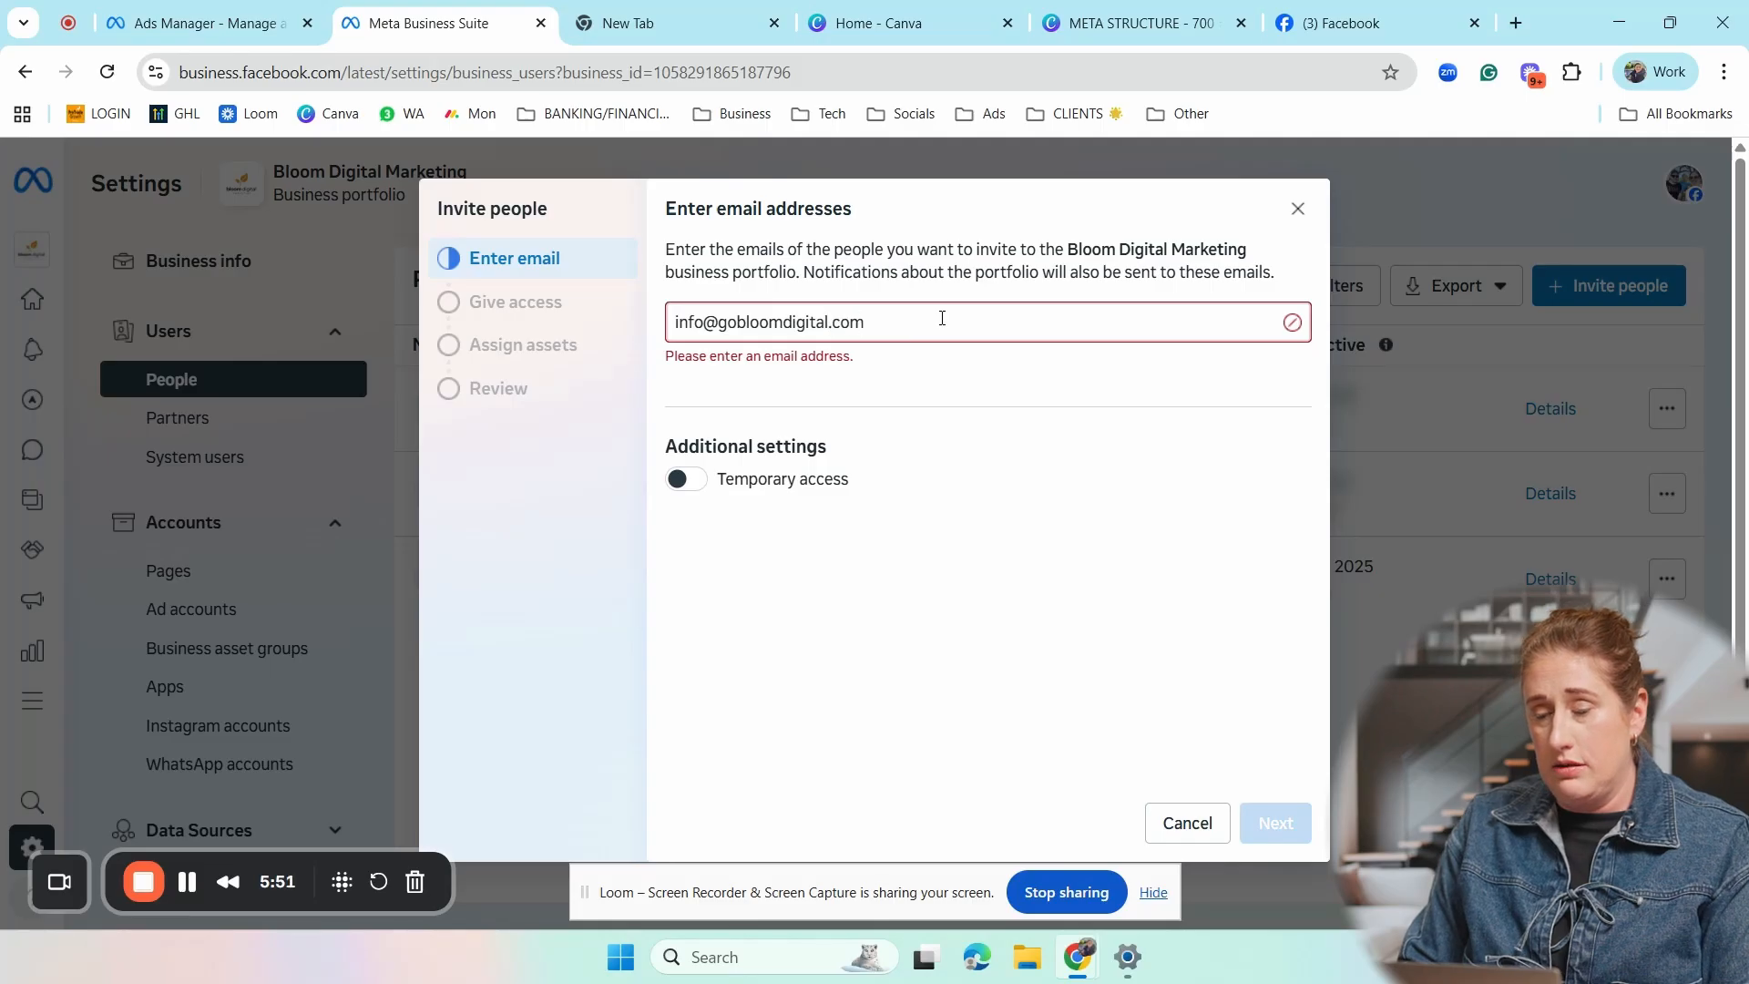
key("Return")
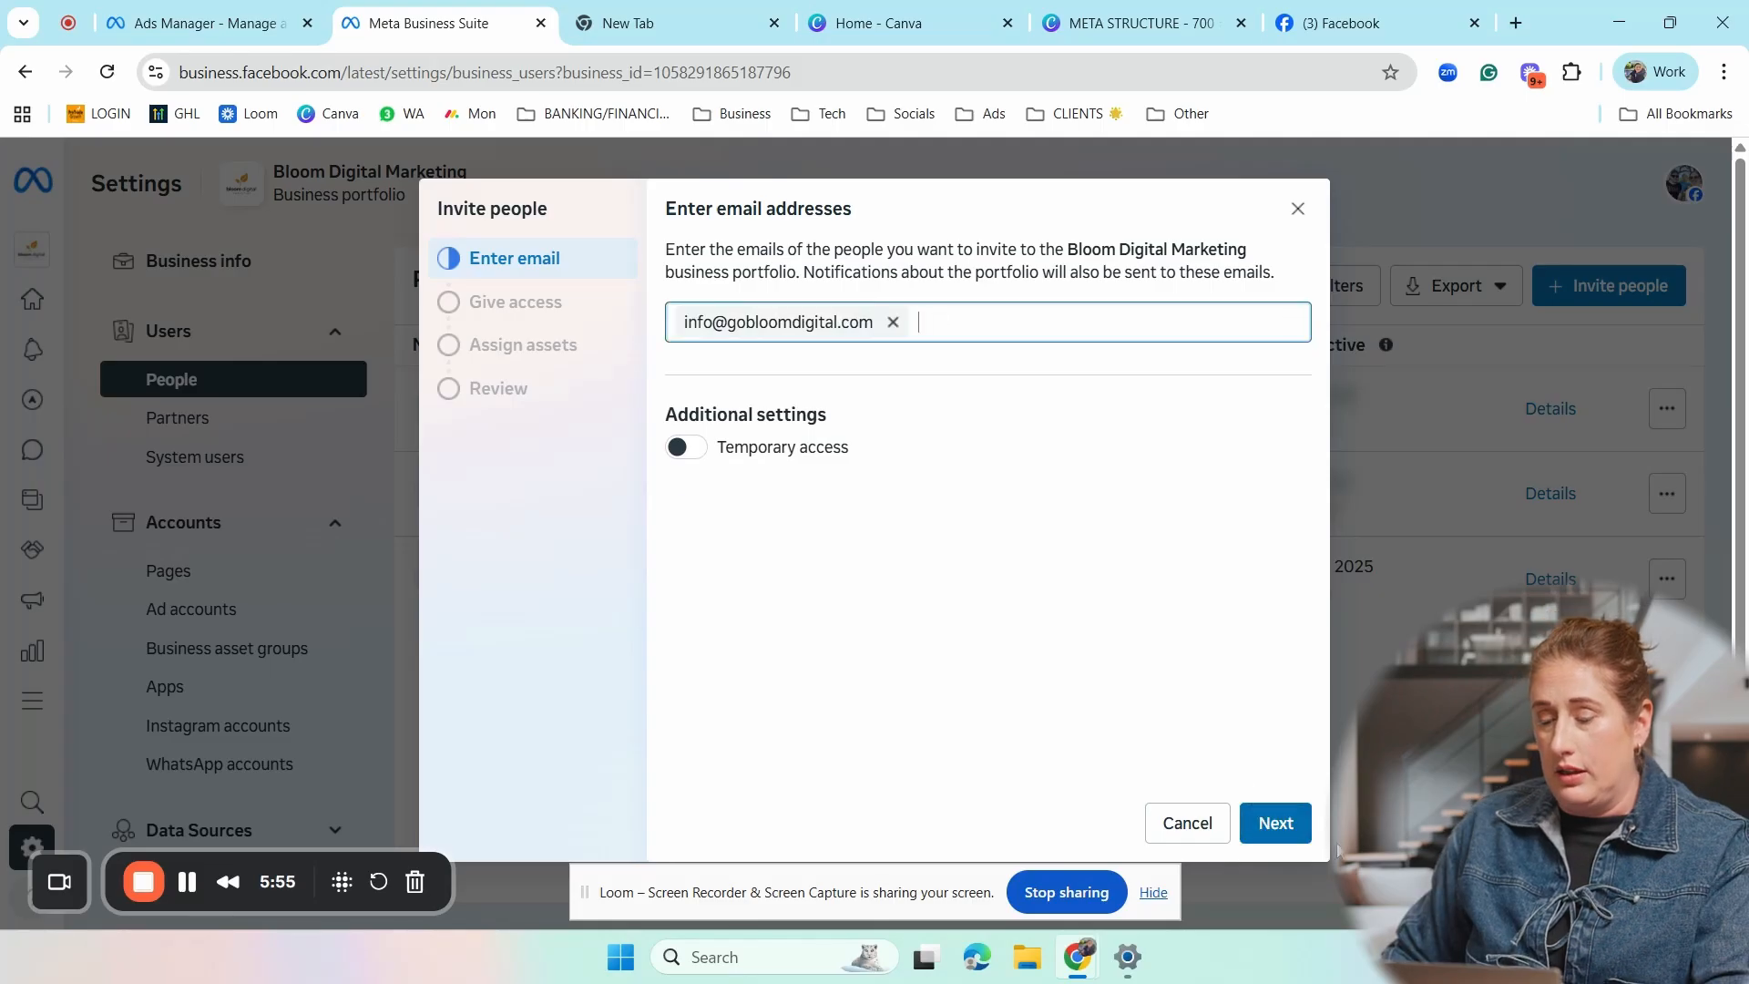
- Give the invitee full control of Everything in the business portfolio and continue to assigning assets
left_click(1276, 823)
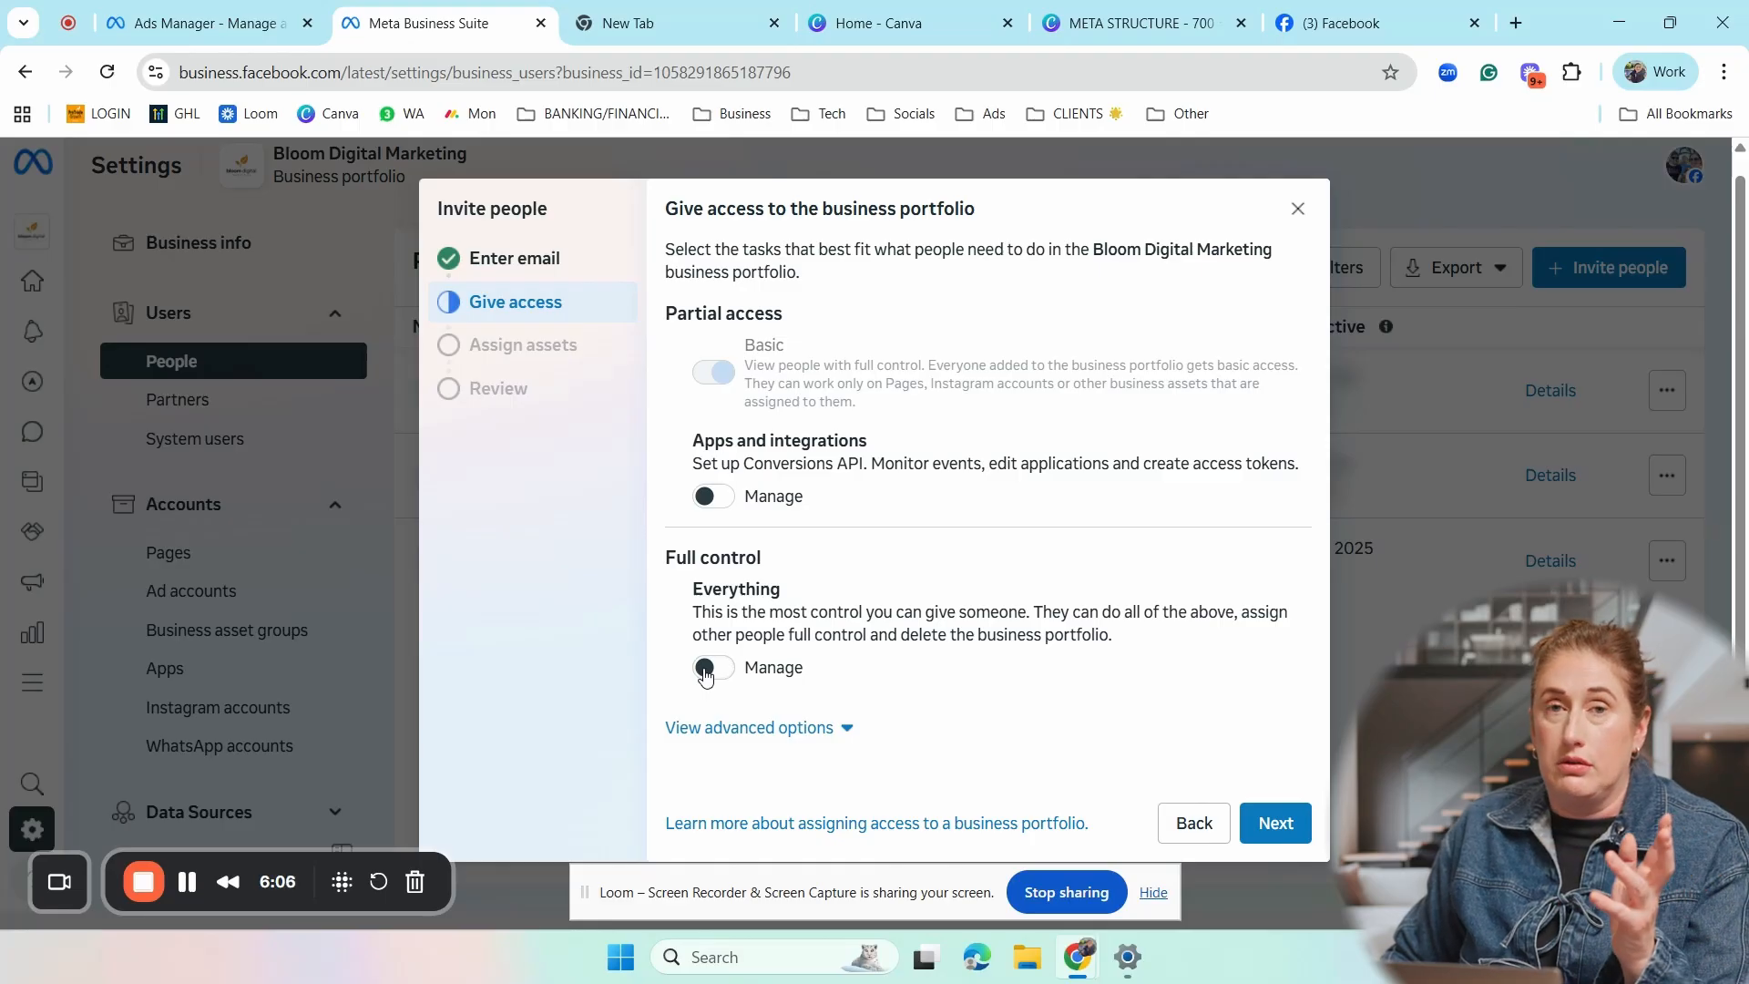
left_click(712, 667)
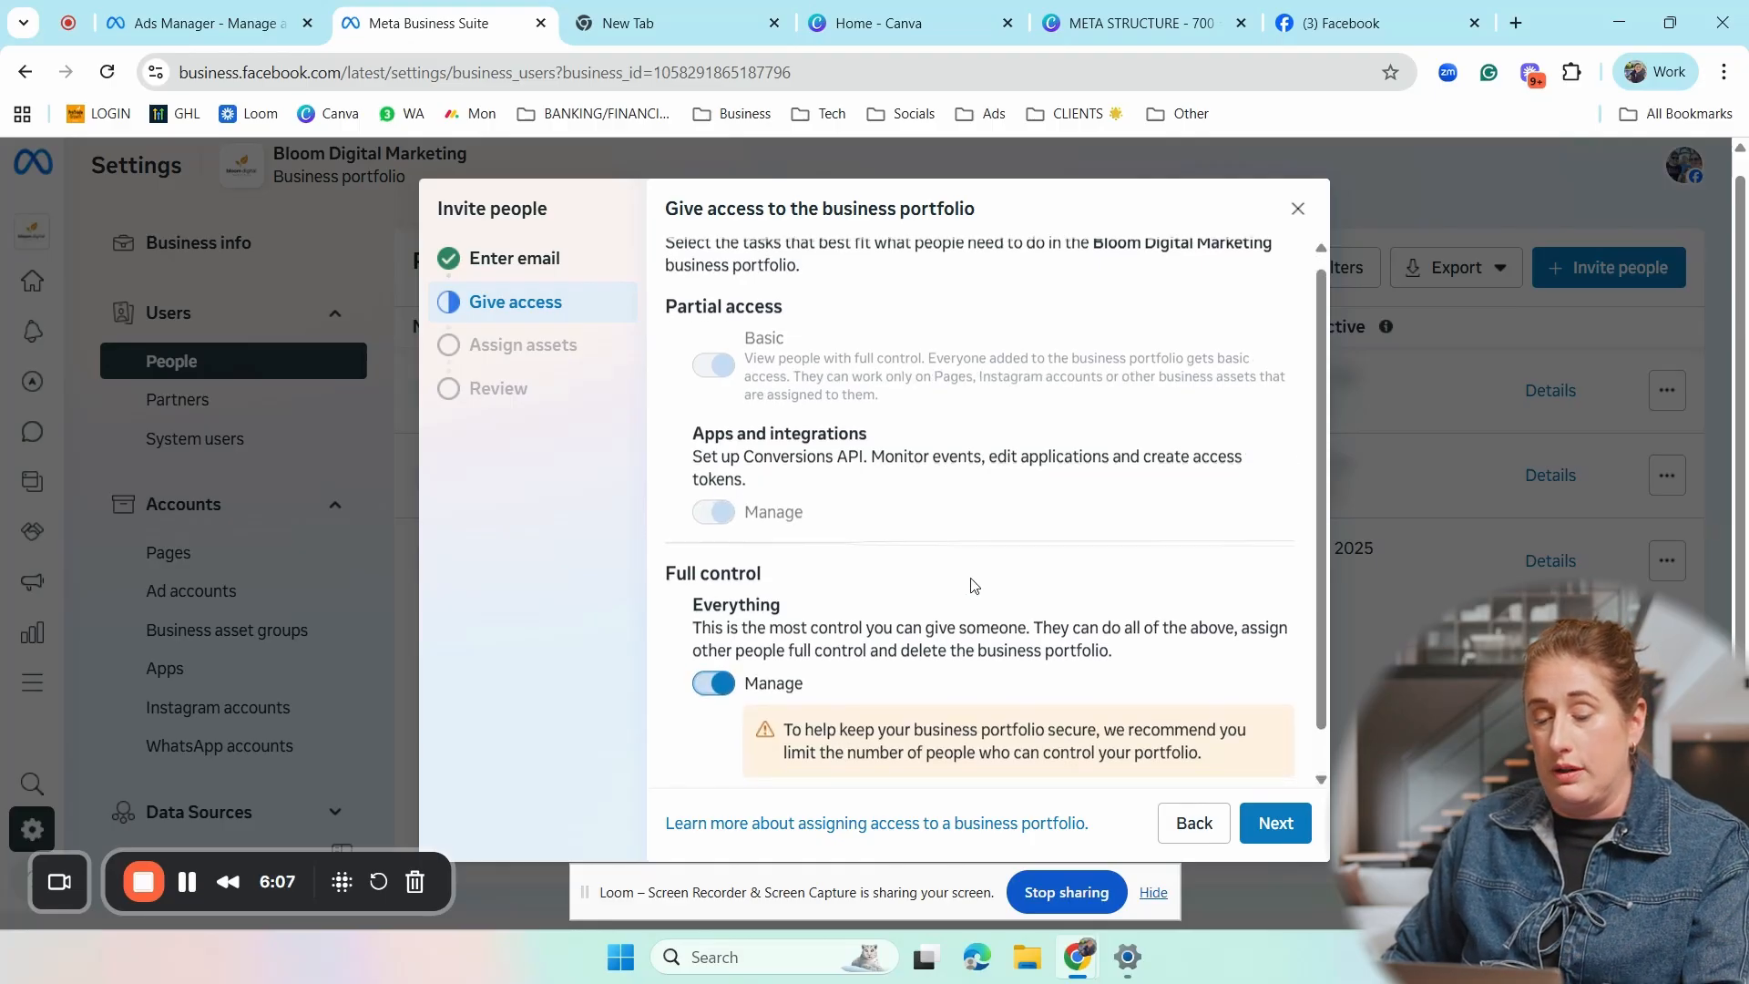
scroll(1068, 572, "down", 1)
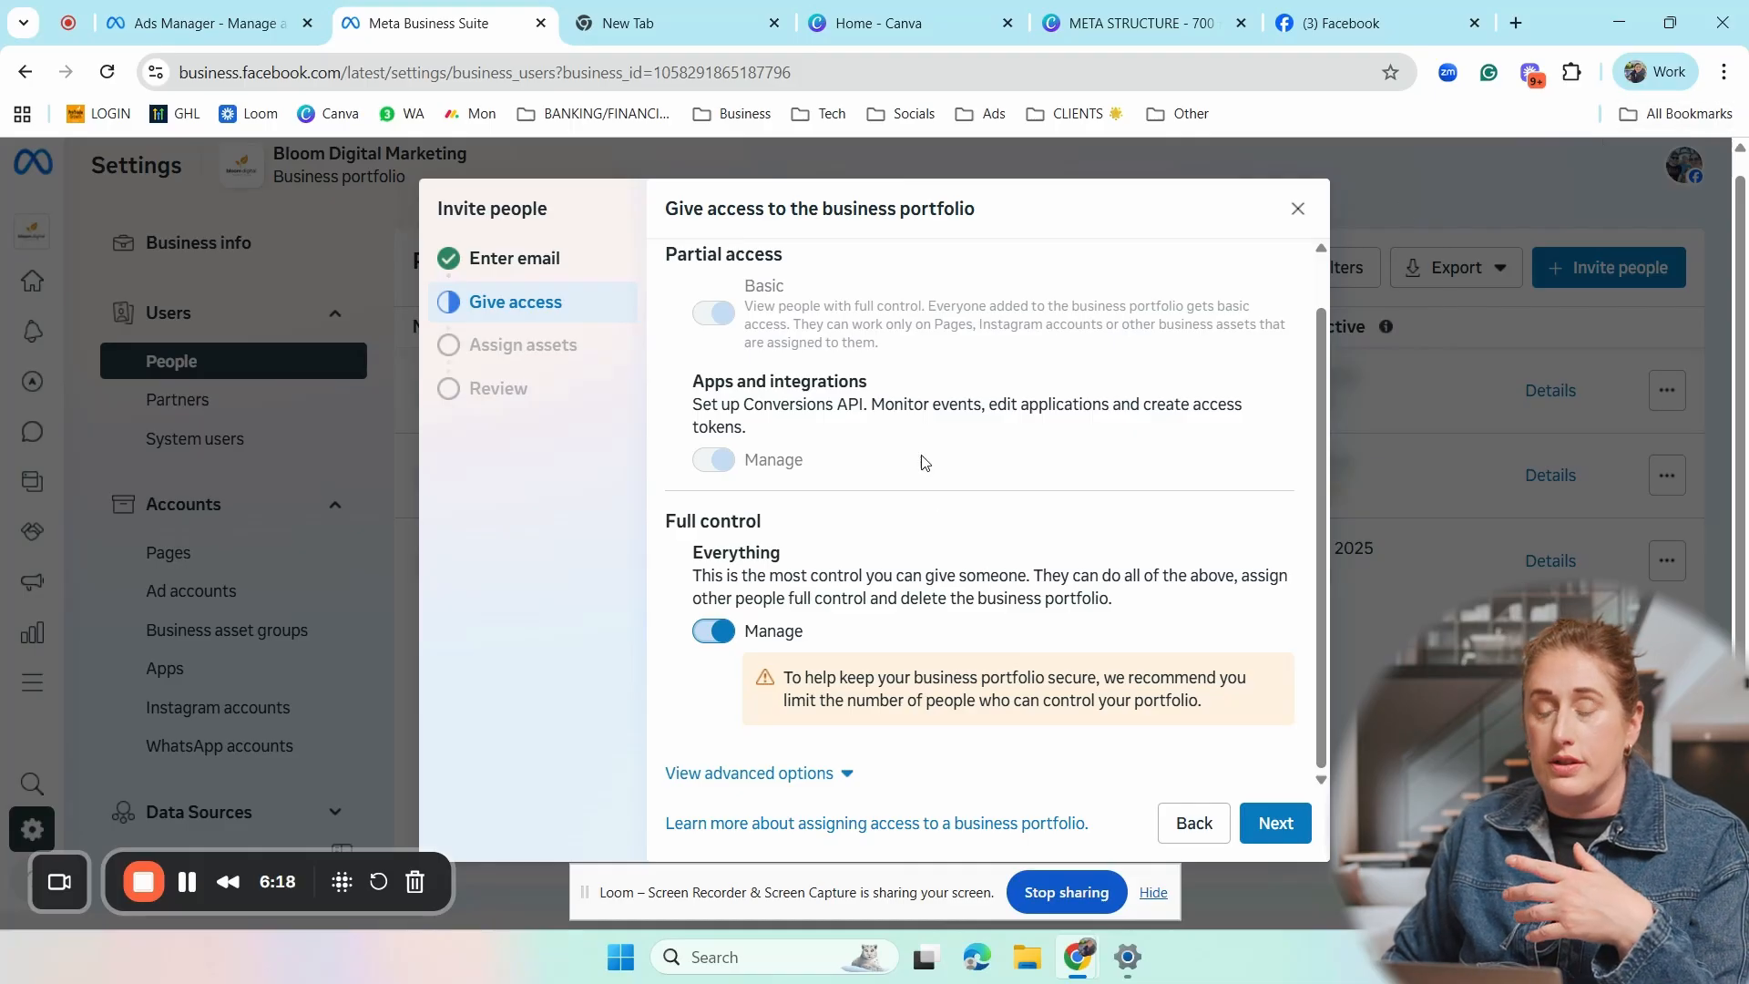
scroll(867, 480, "up", 1)
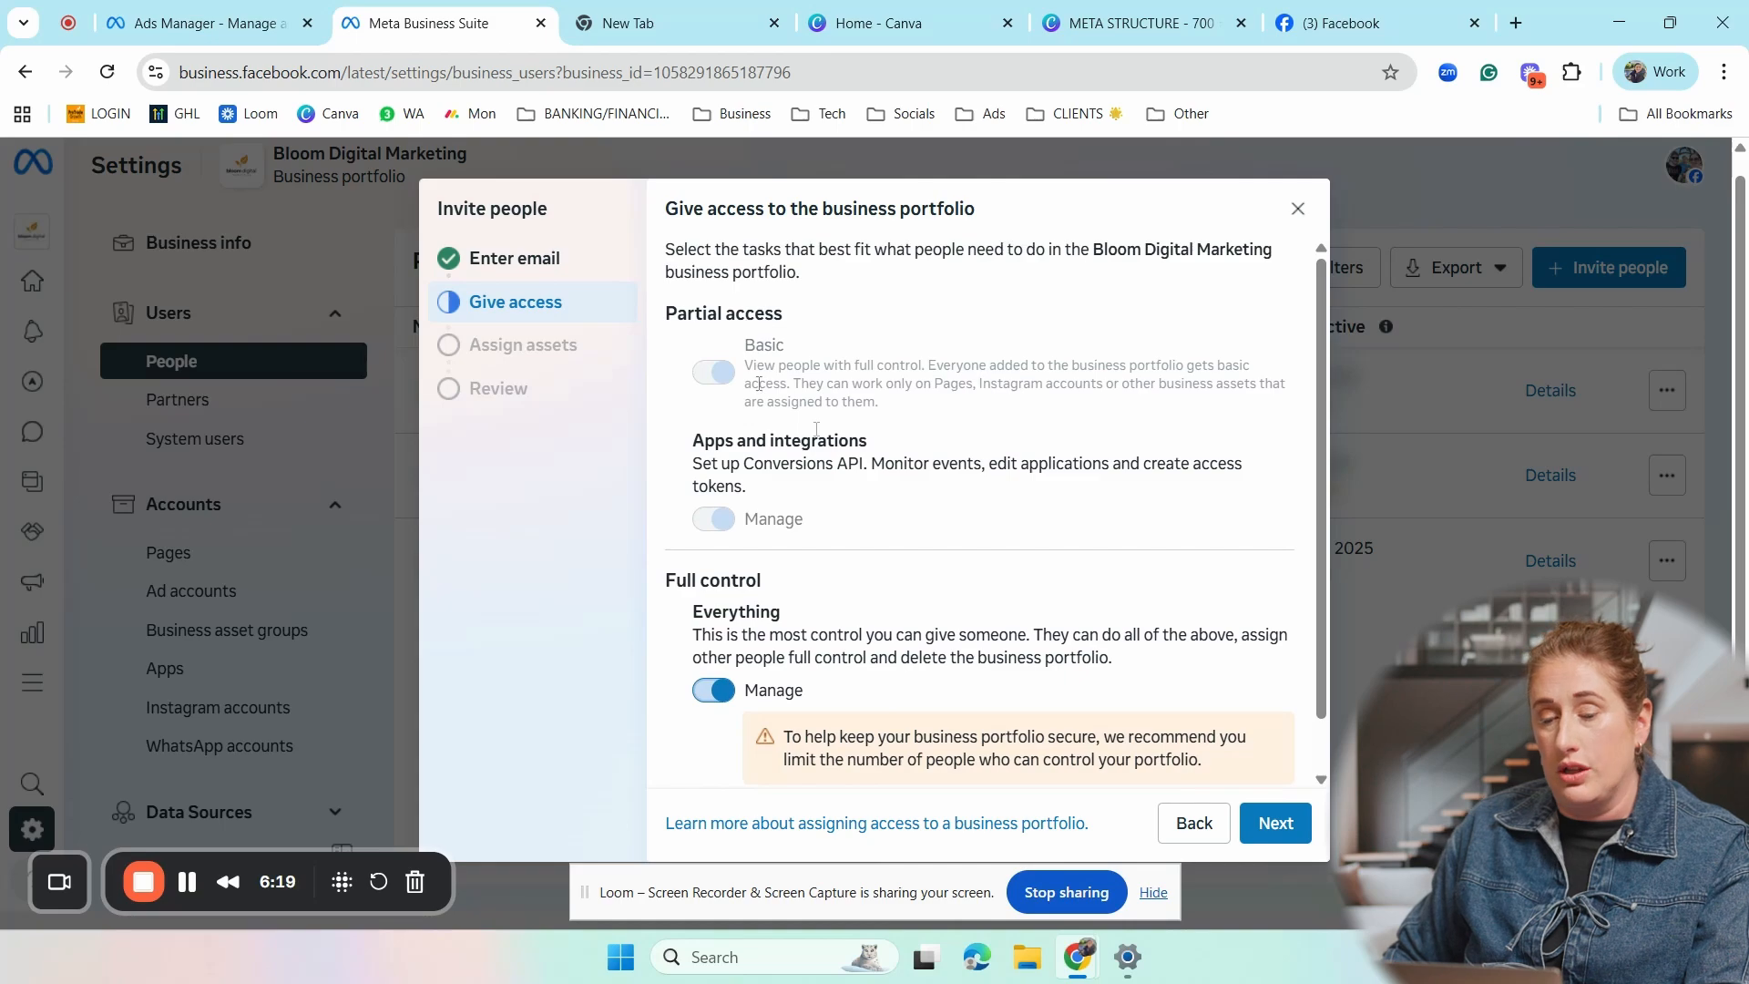
scroll(1100, 627, "down", 2)
left_click(1275, 823)
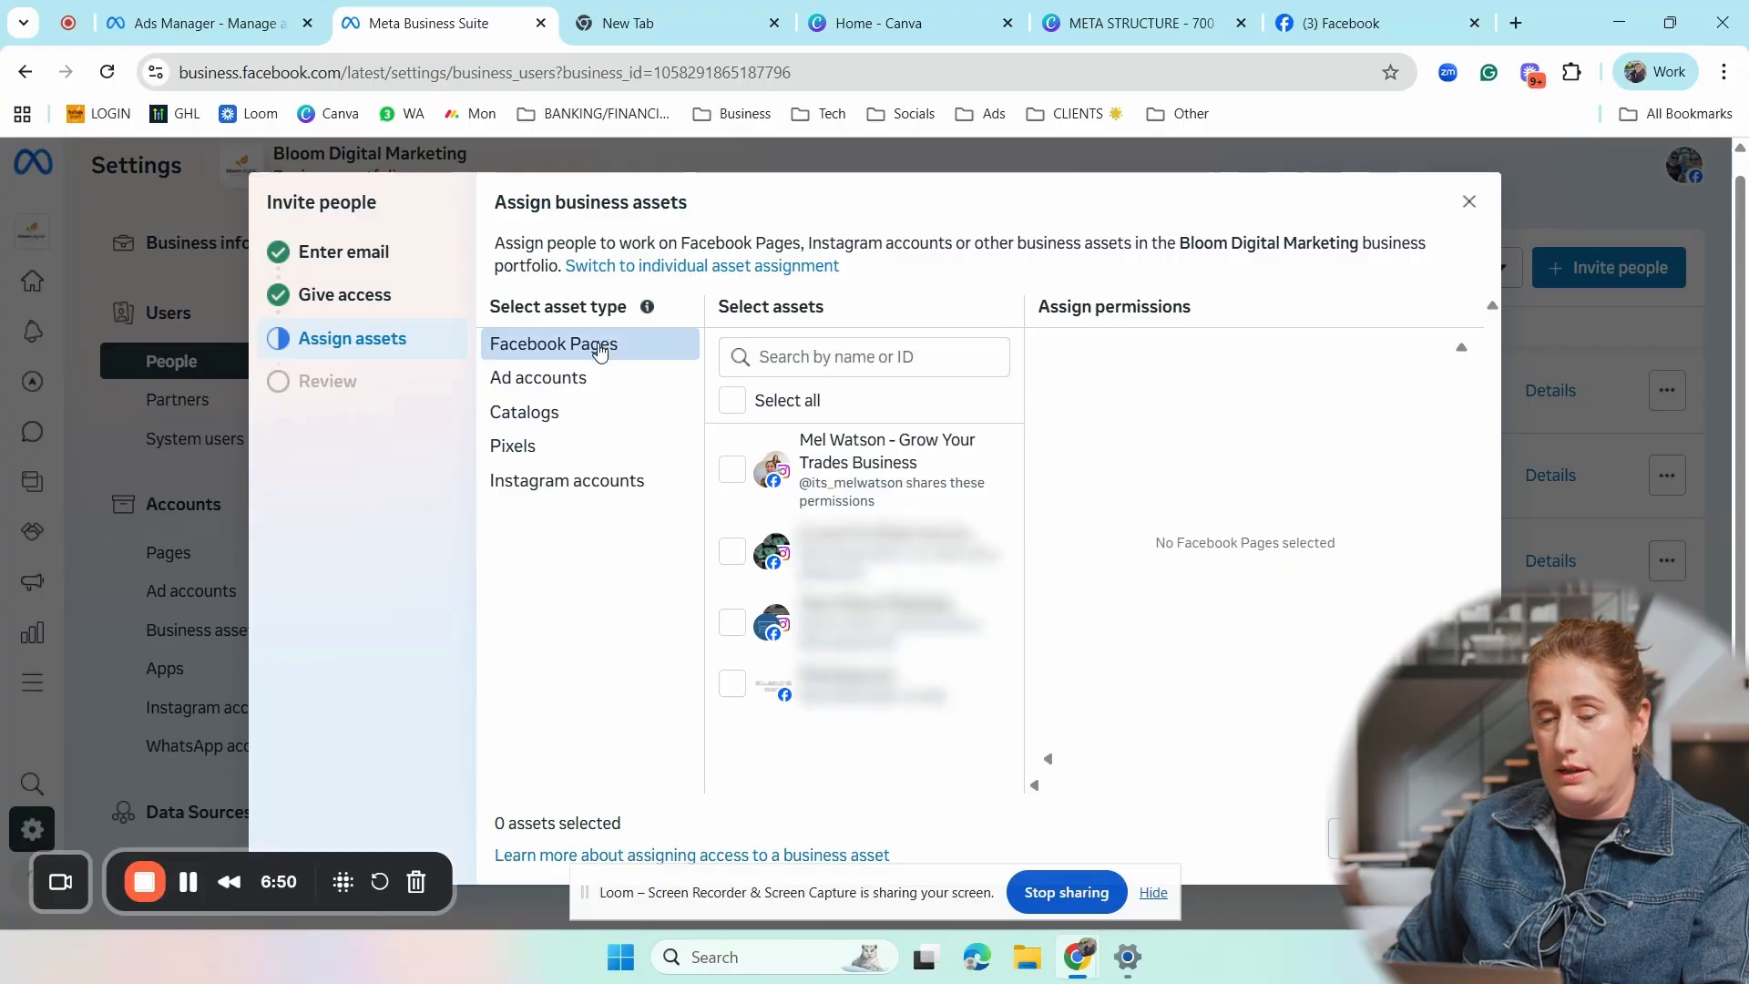
- Assign the Grow Your Trades Business Facebook Page to the invitee with full control of Everything
left_click(731, 470)
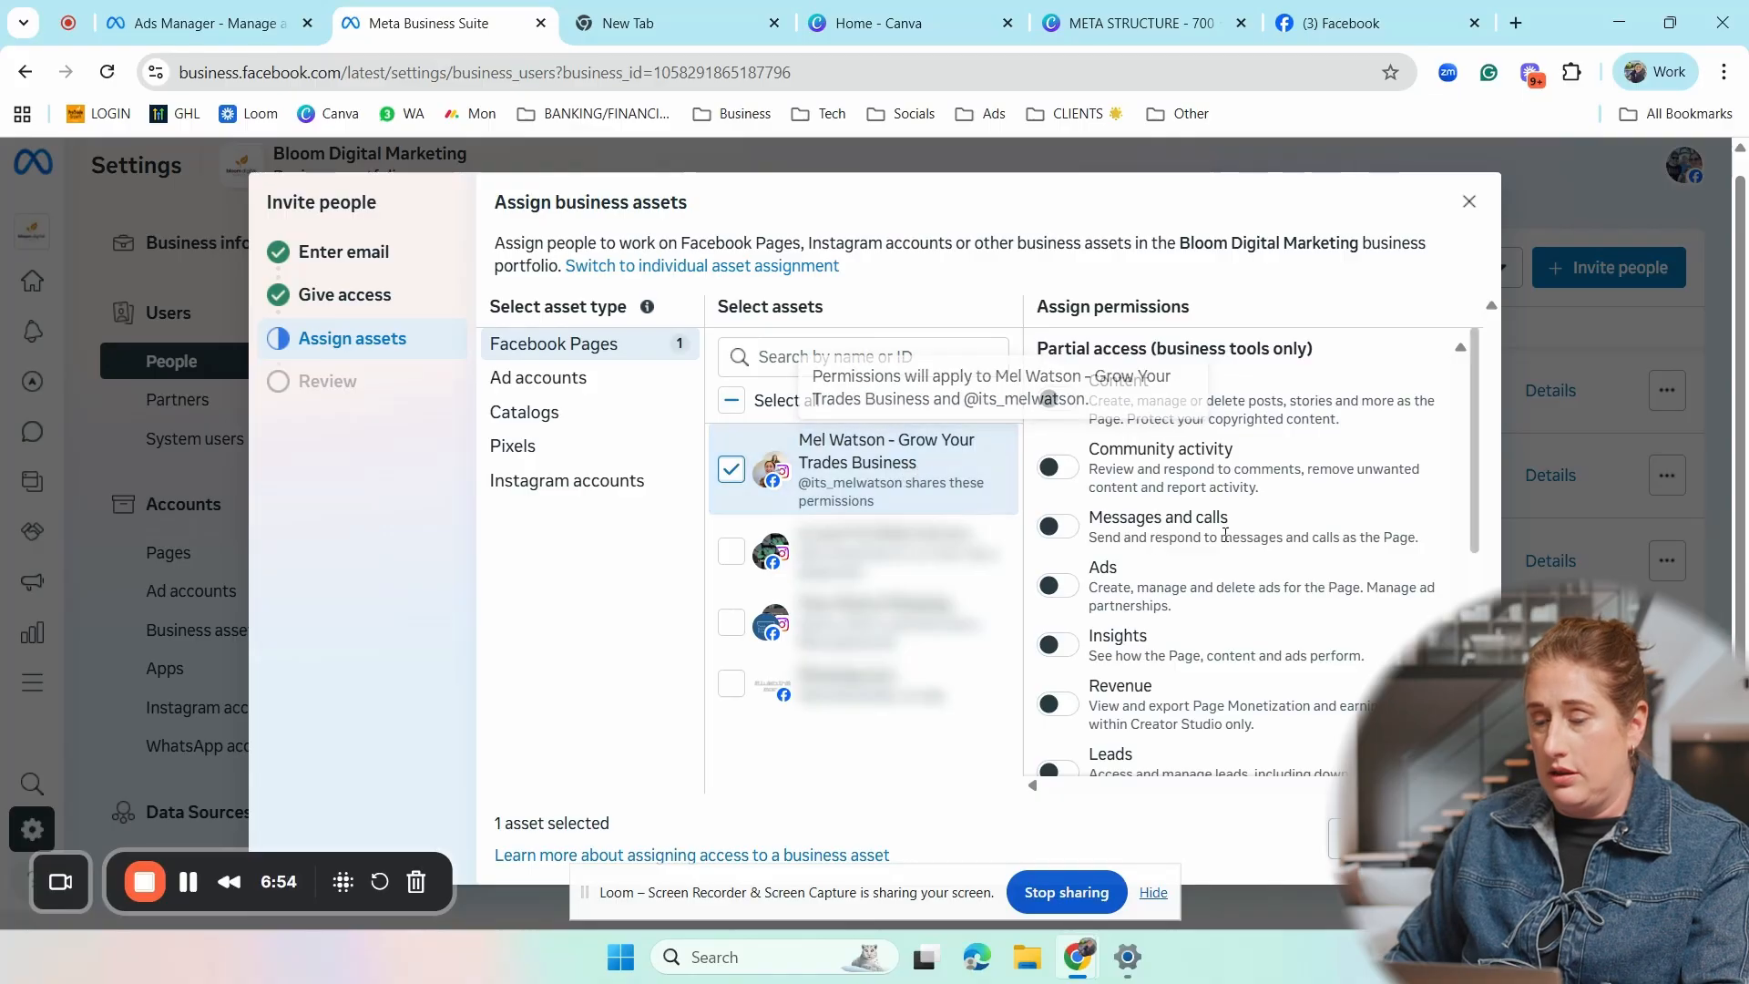
scroll(1239, 537, "down", 5)
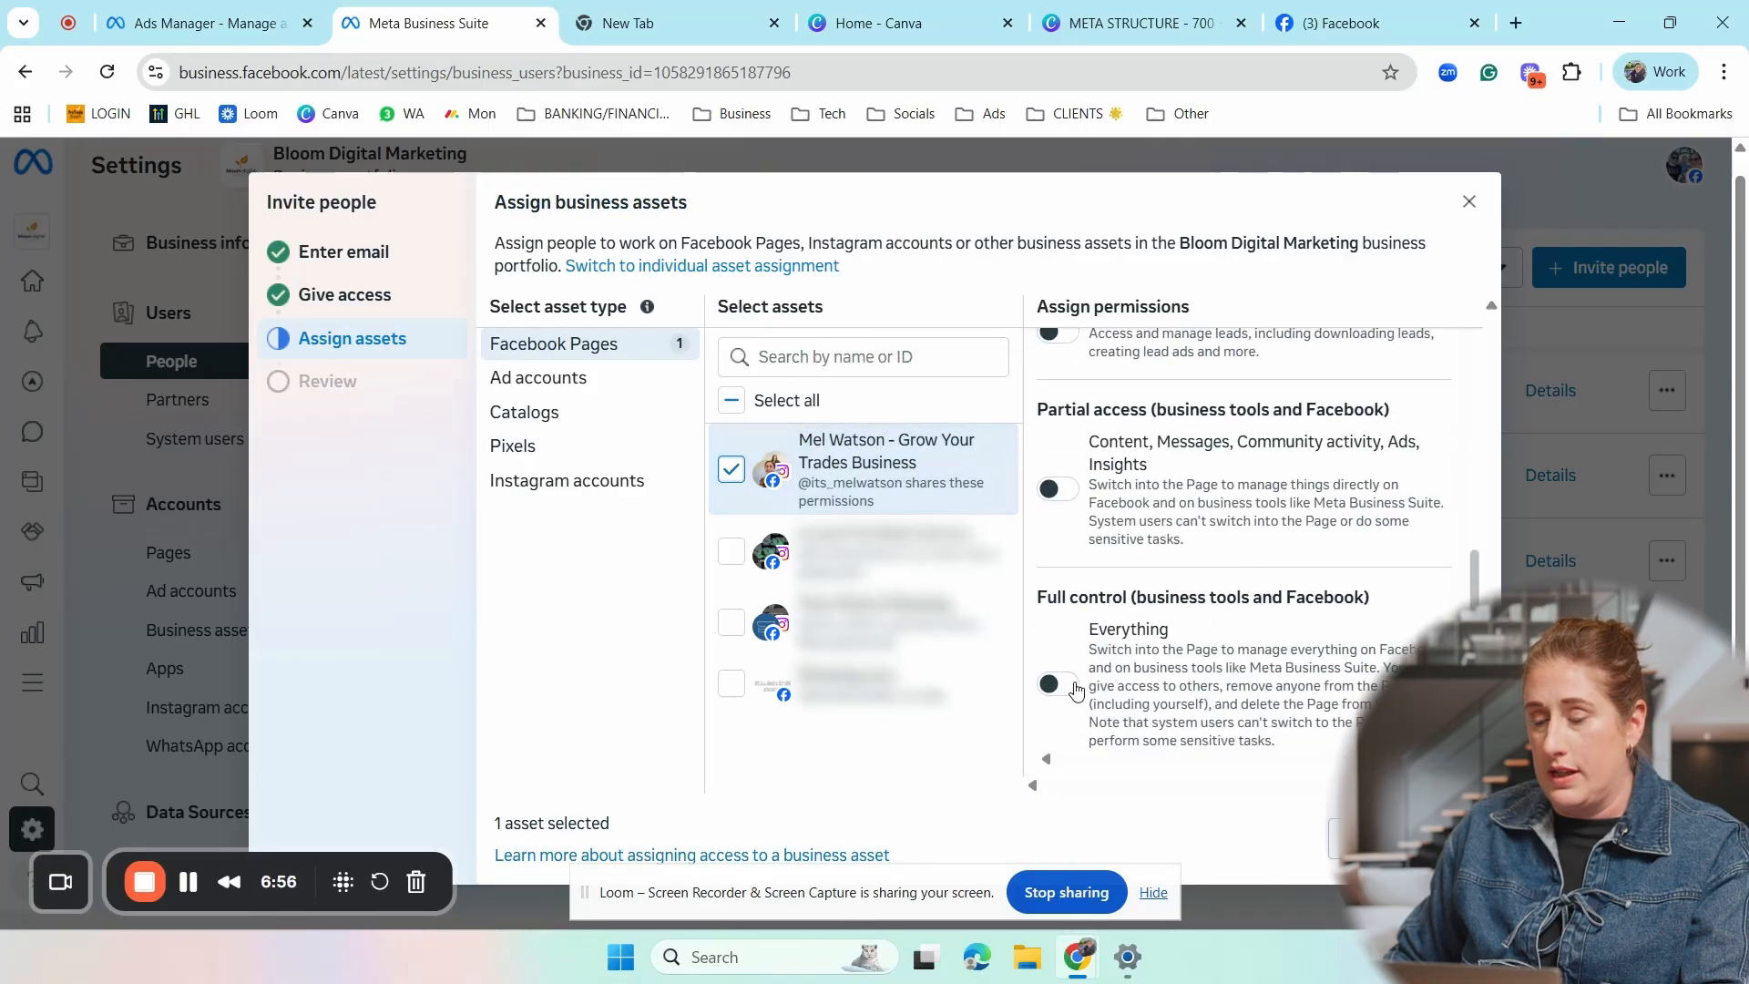
left_click(1051, 685)
scroll(1109, 510, "up", 2)
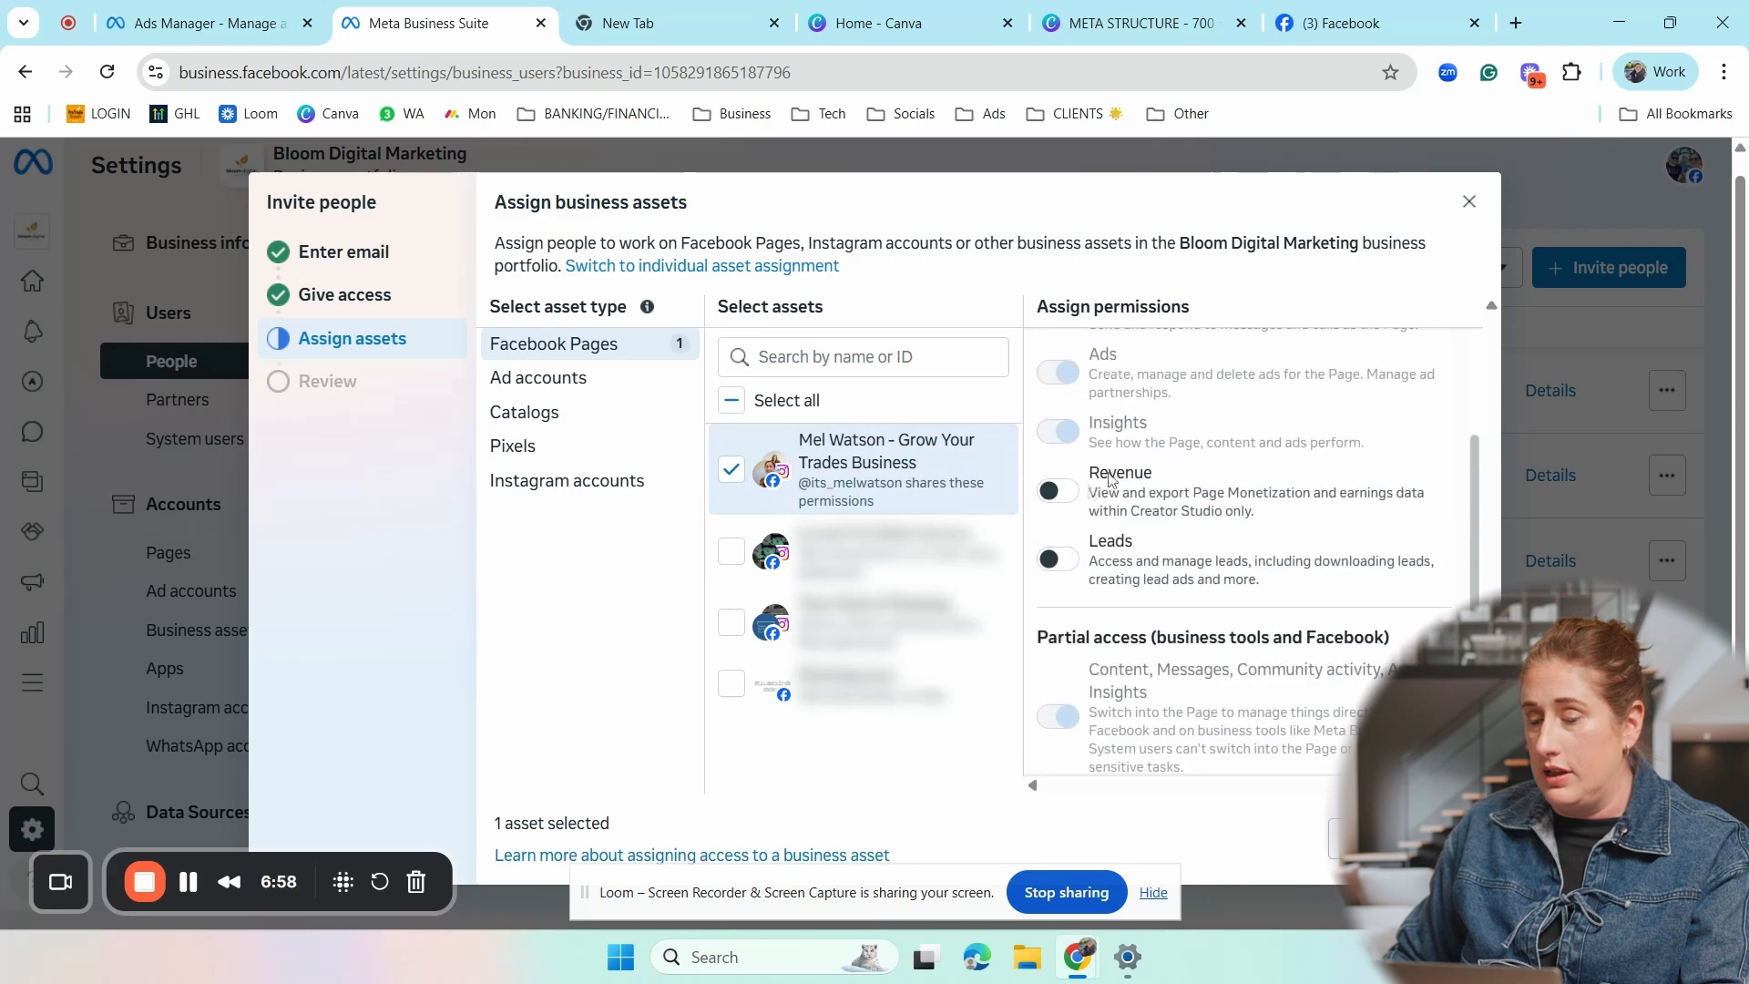
scroll(1201, 647, "down", 2)
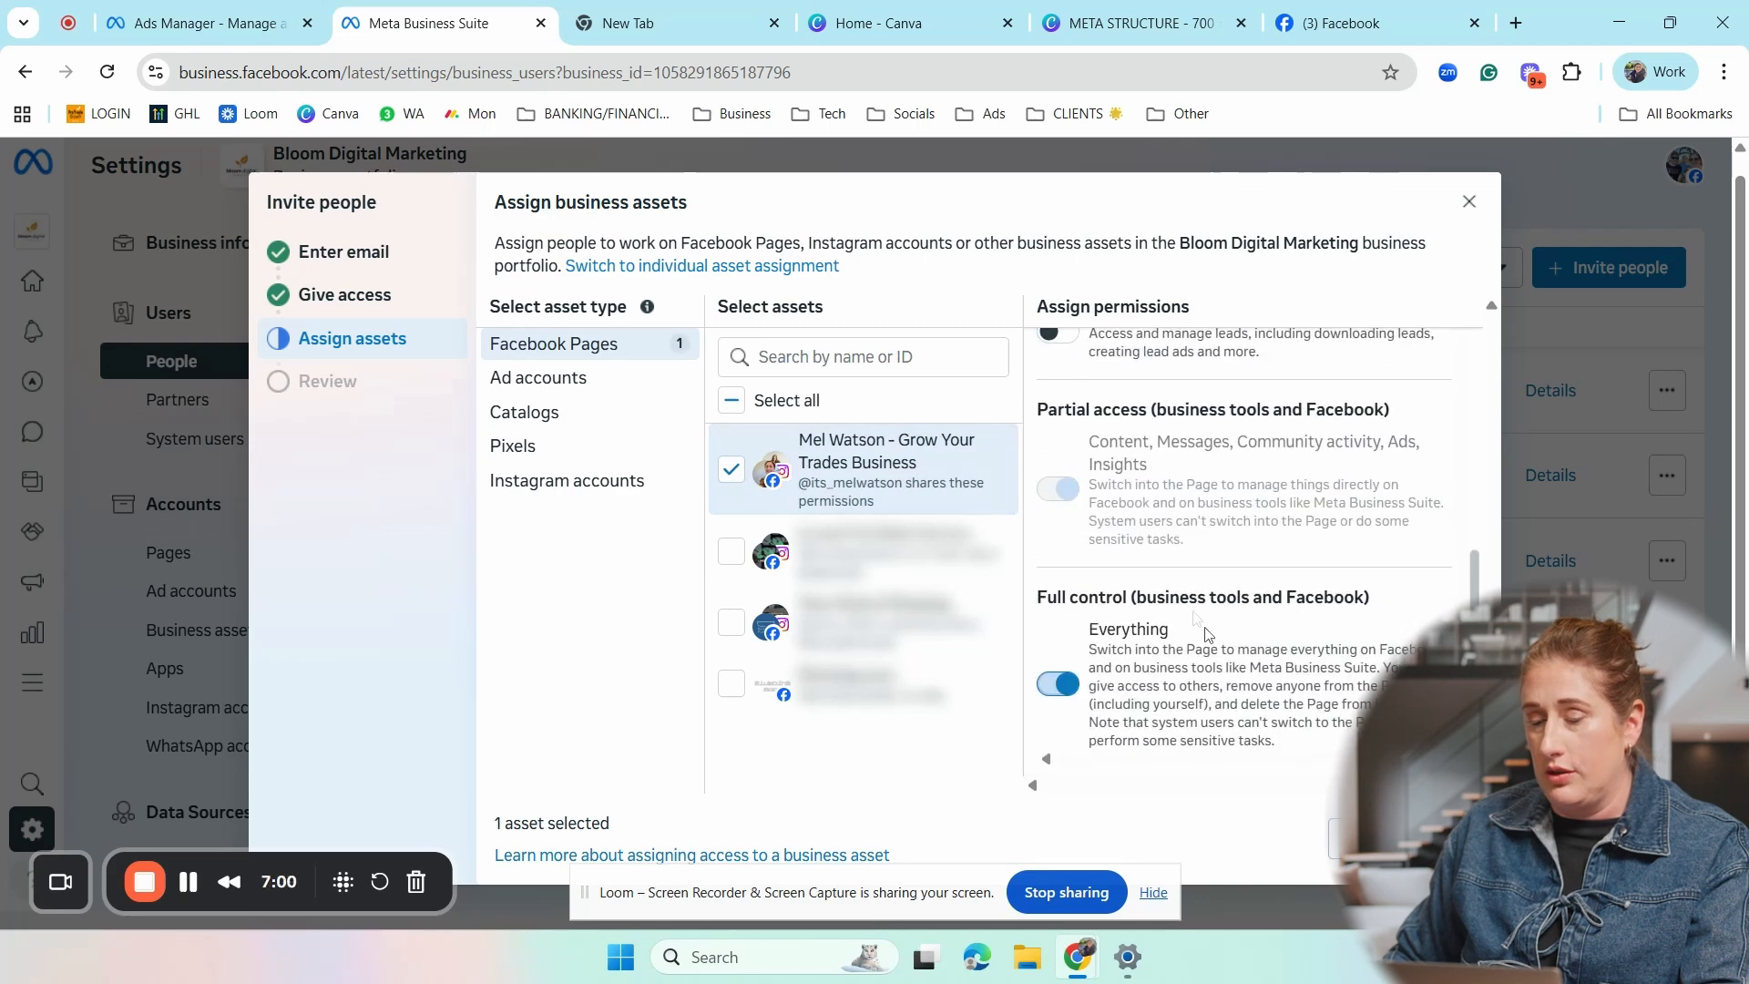
left_click(1447, 838)
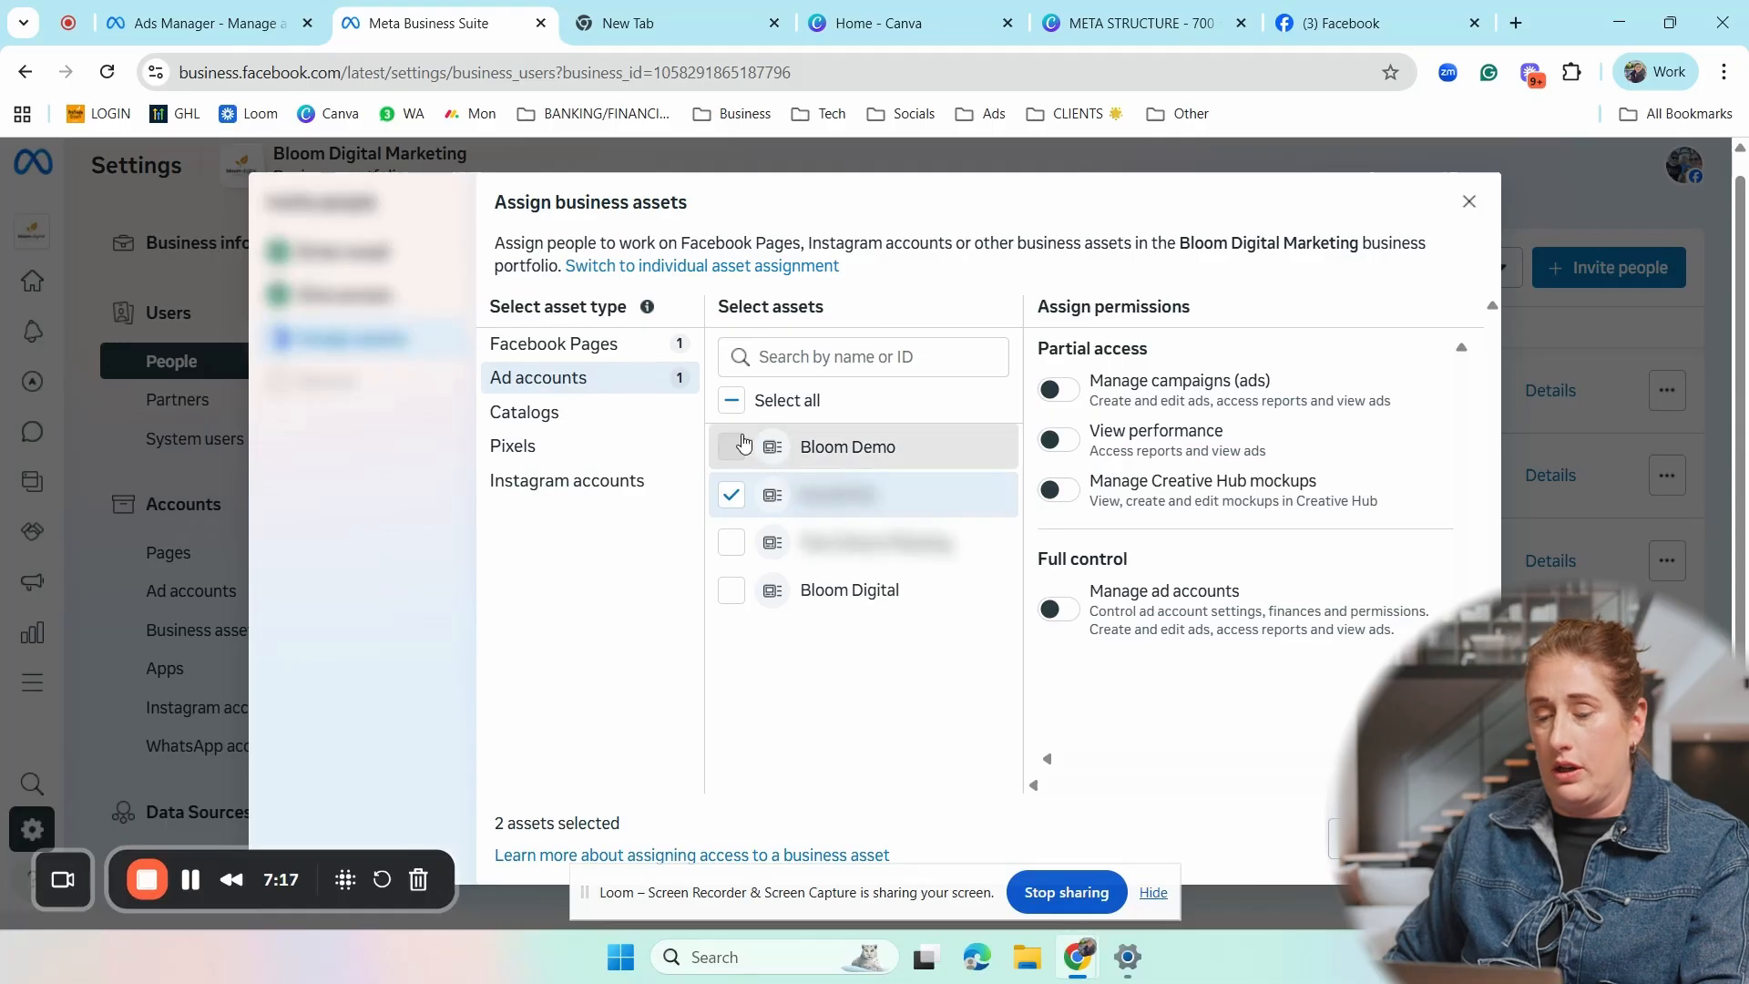
- Assign only the Bloom Demo ad account to the invitee, with full control through Manage ad accounts
left_click(824, 450)
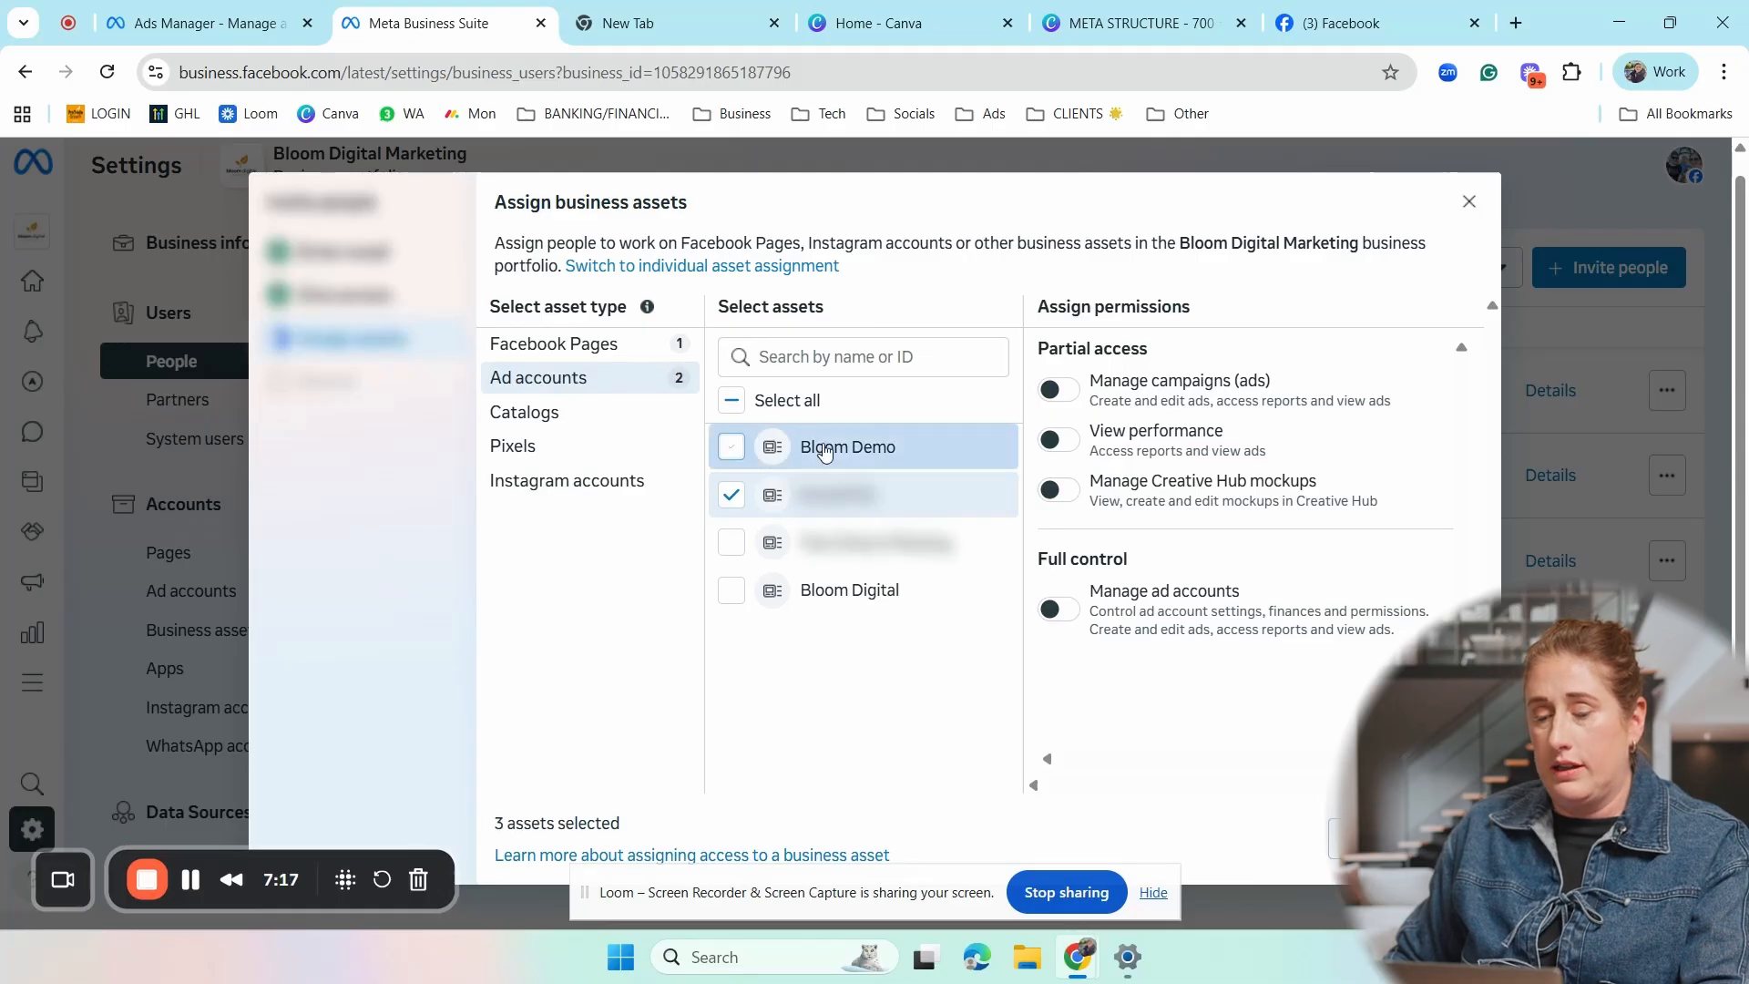
left_click(729, 494)
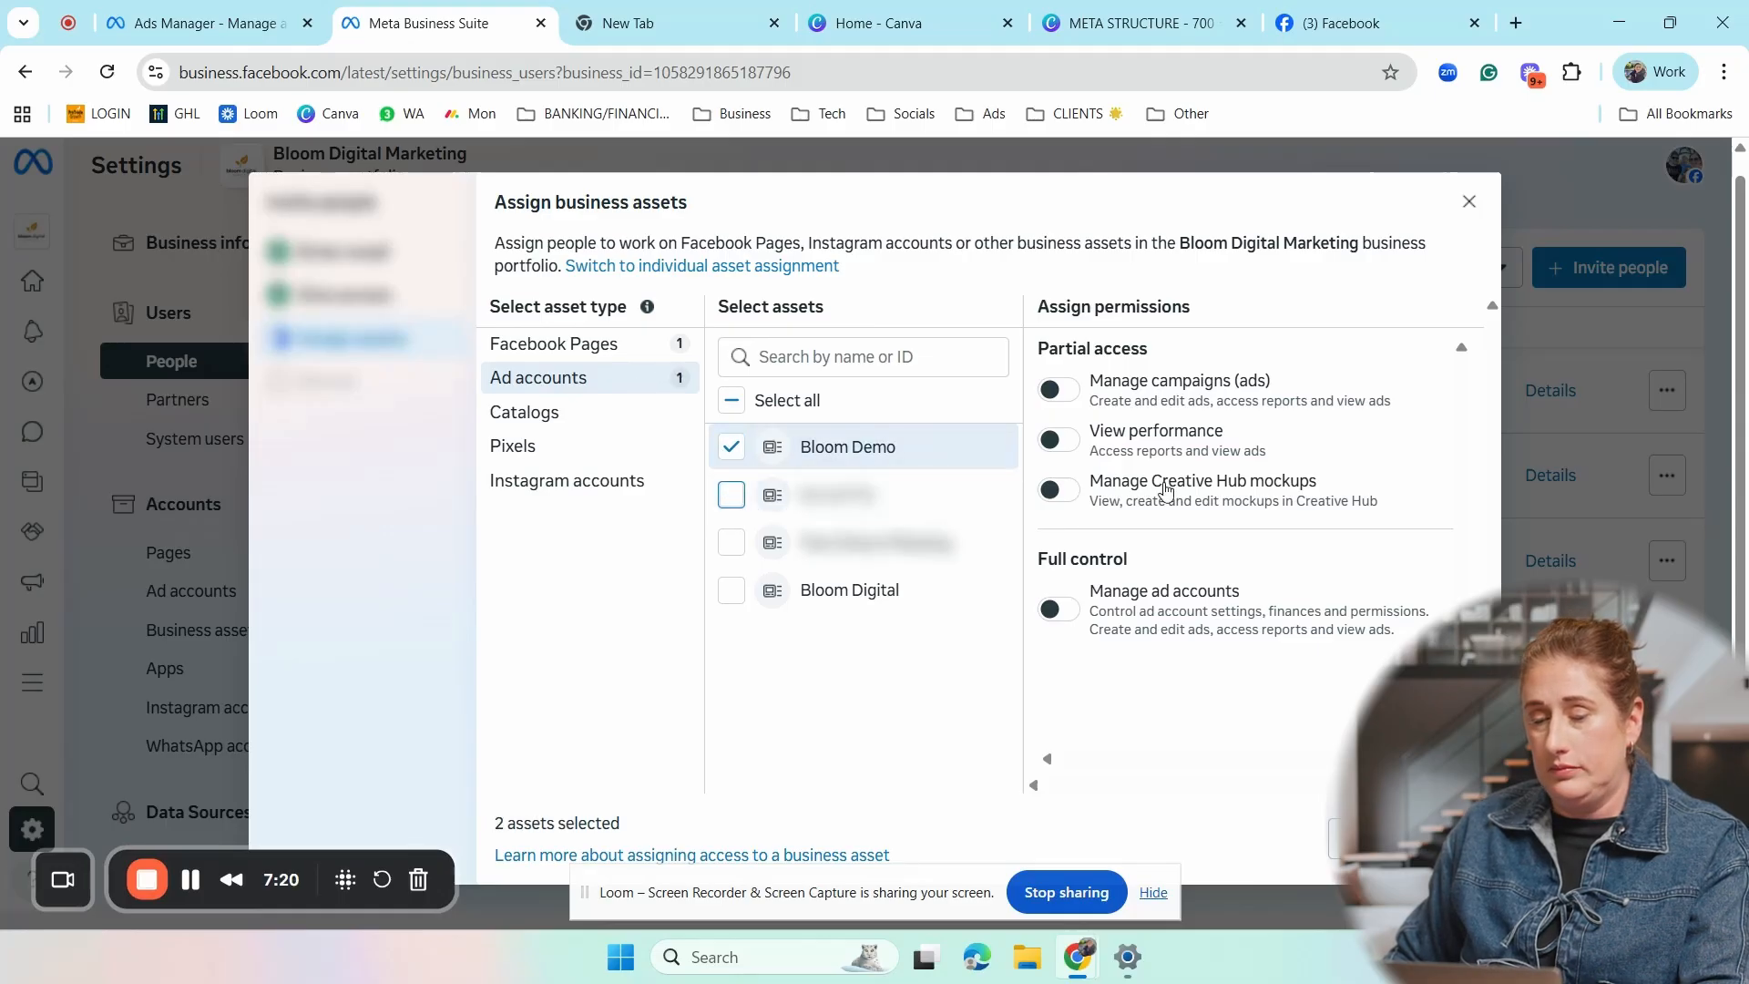
left_click(1110, 600)
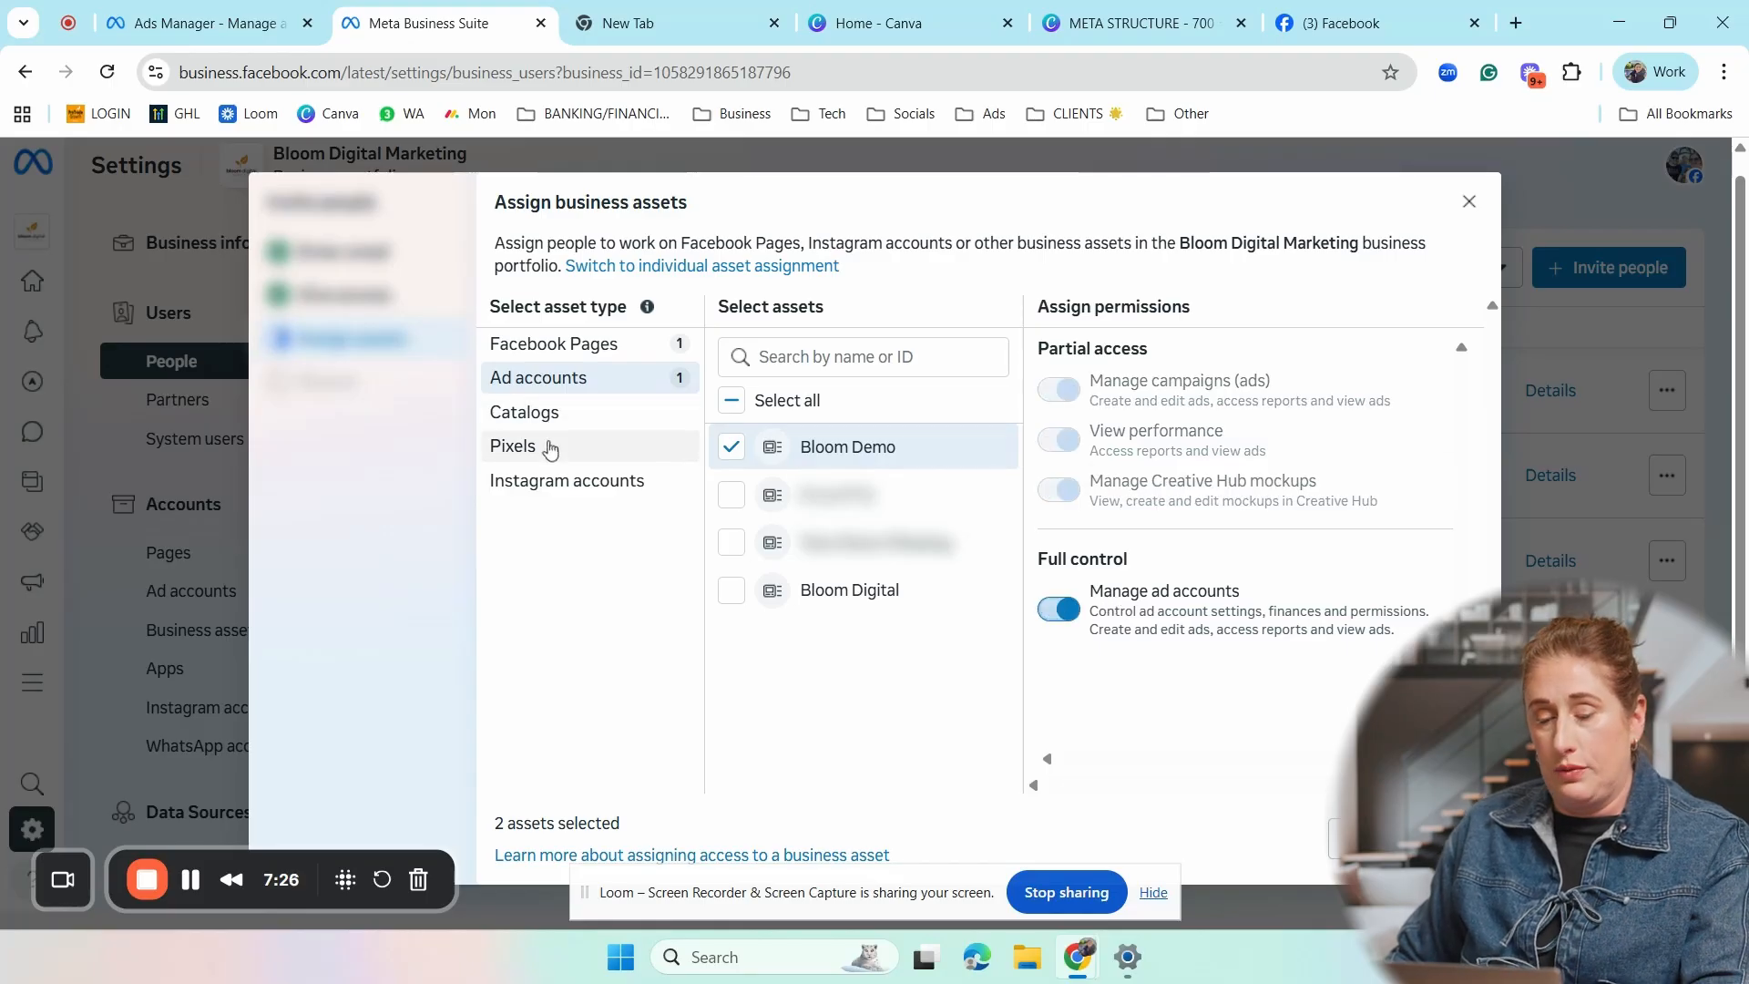
- Look over the assignable pixels and assign the Instagram account to the invitee with full control of Everything
left_click(549, 447)
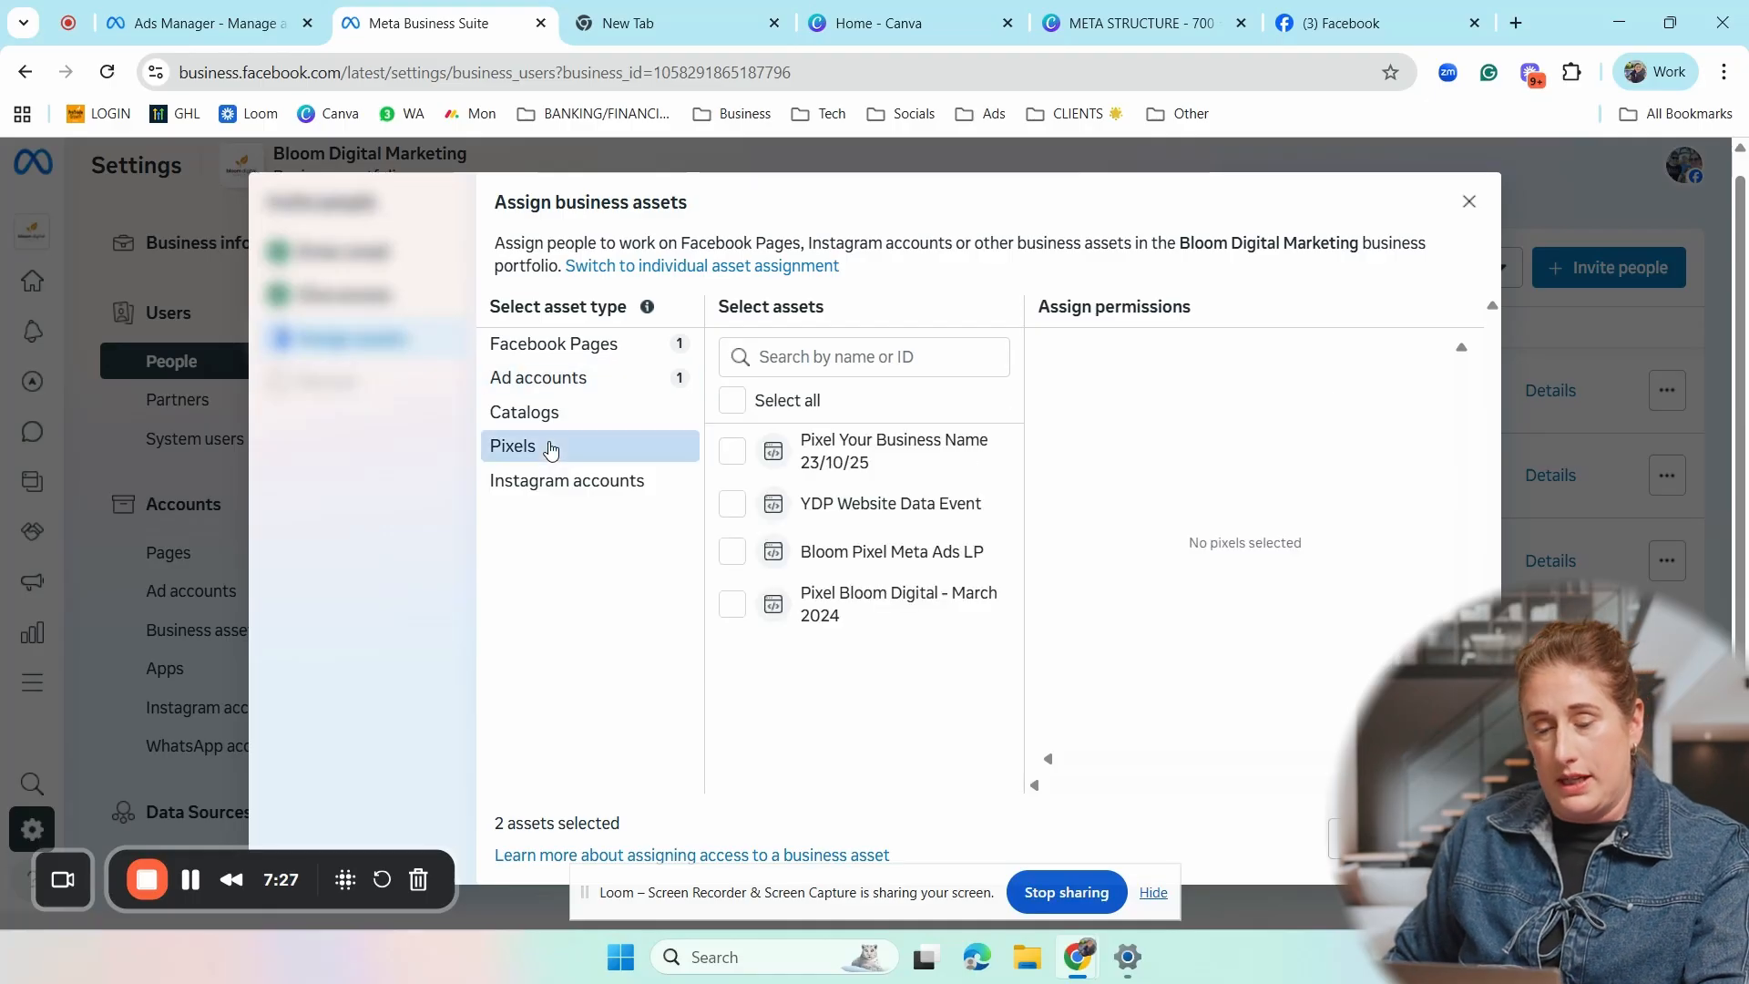
left_click(572, 480)
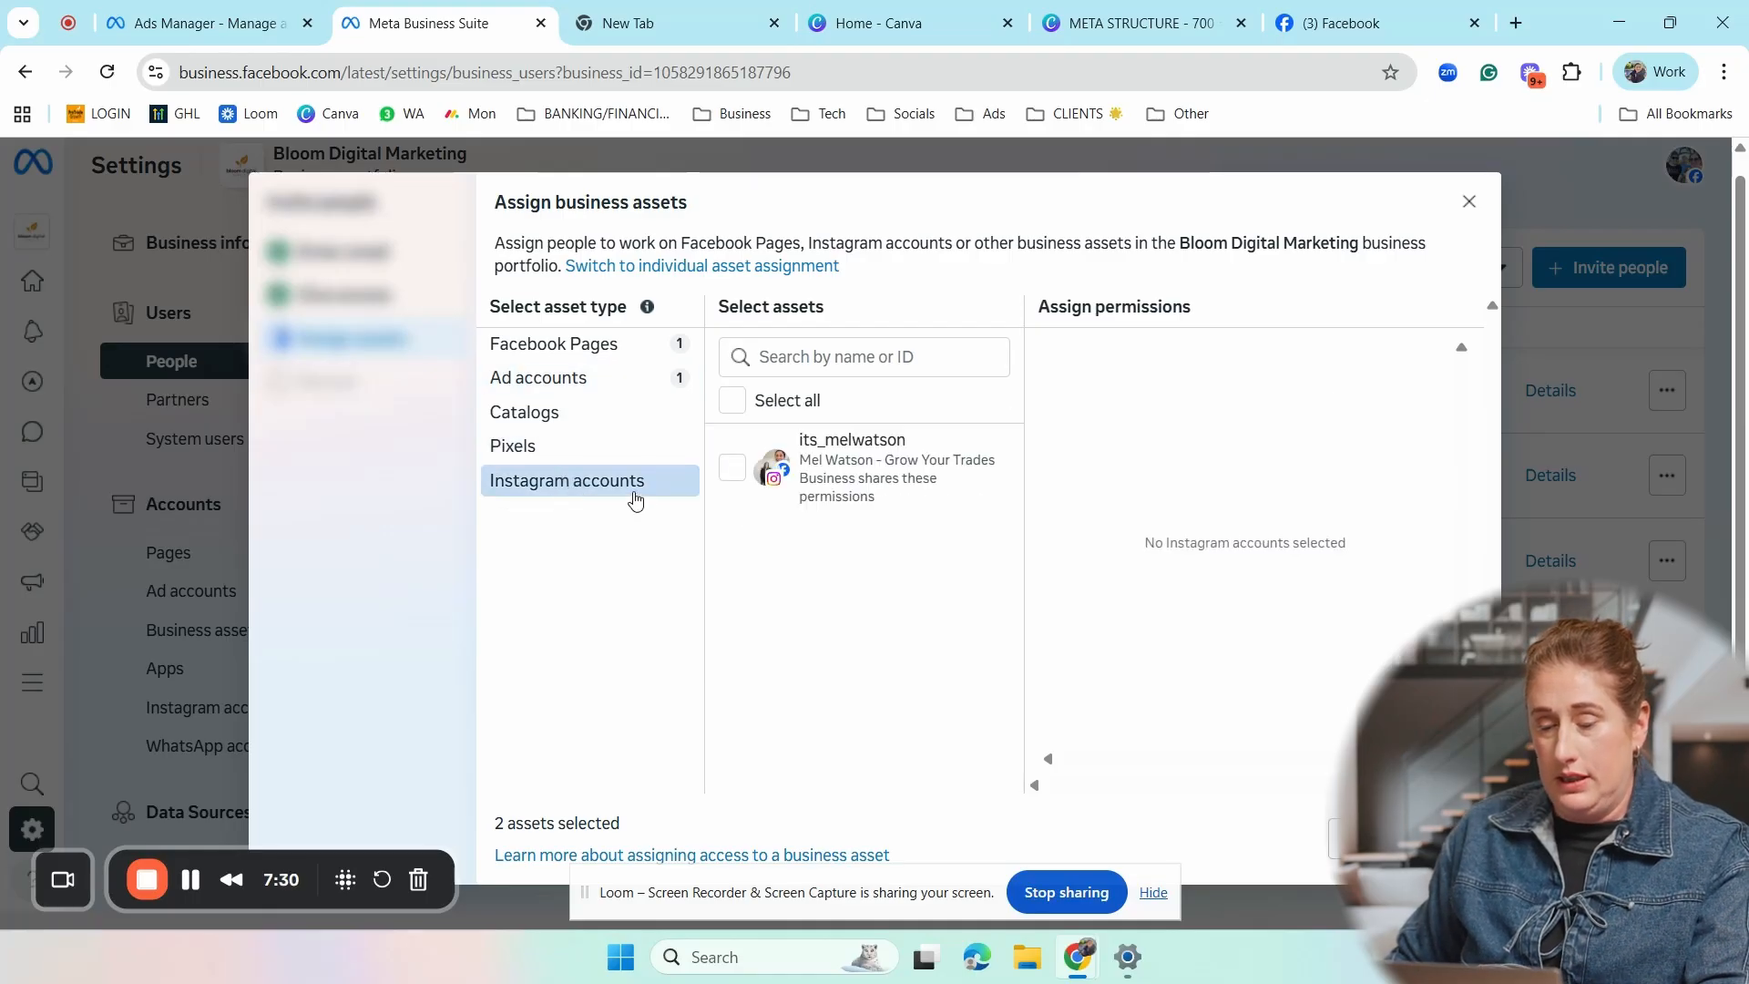
left_click(734, 468)
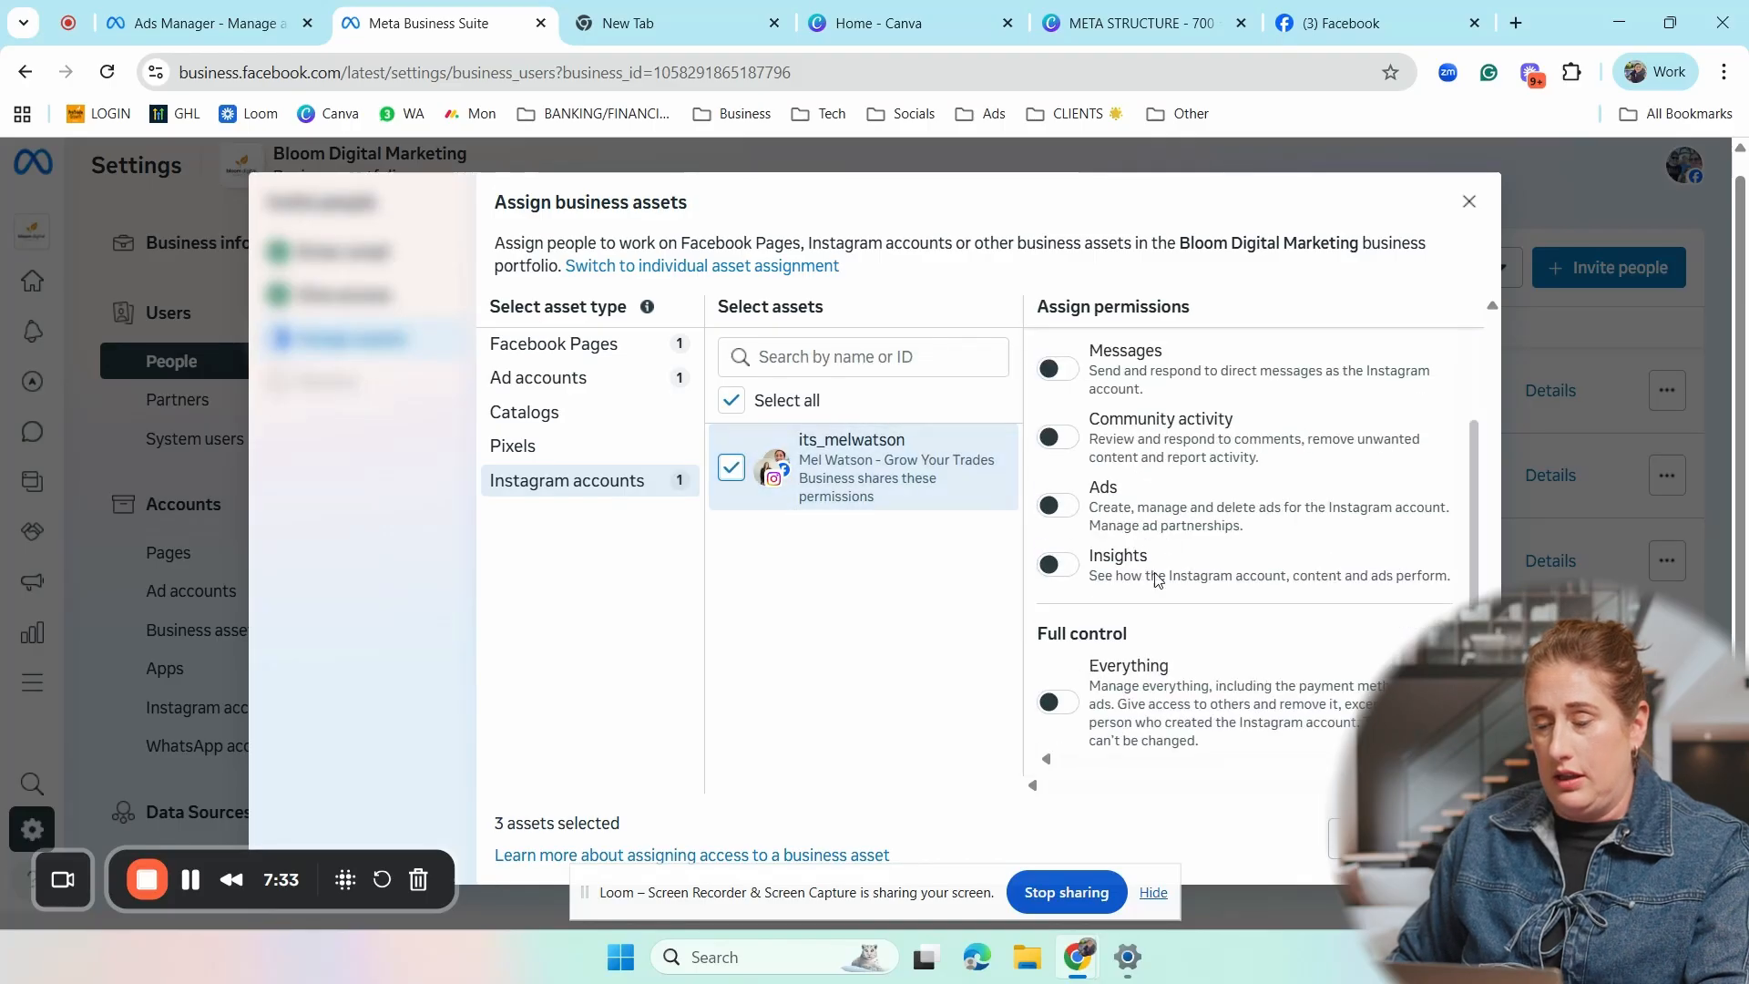
left_click(1052, 702)
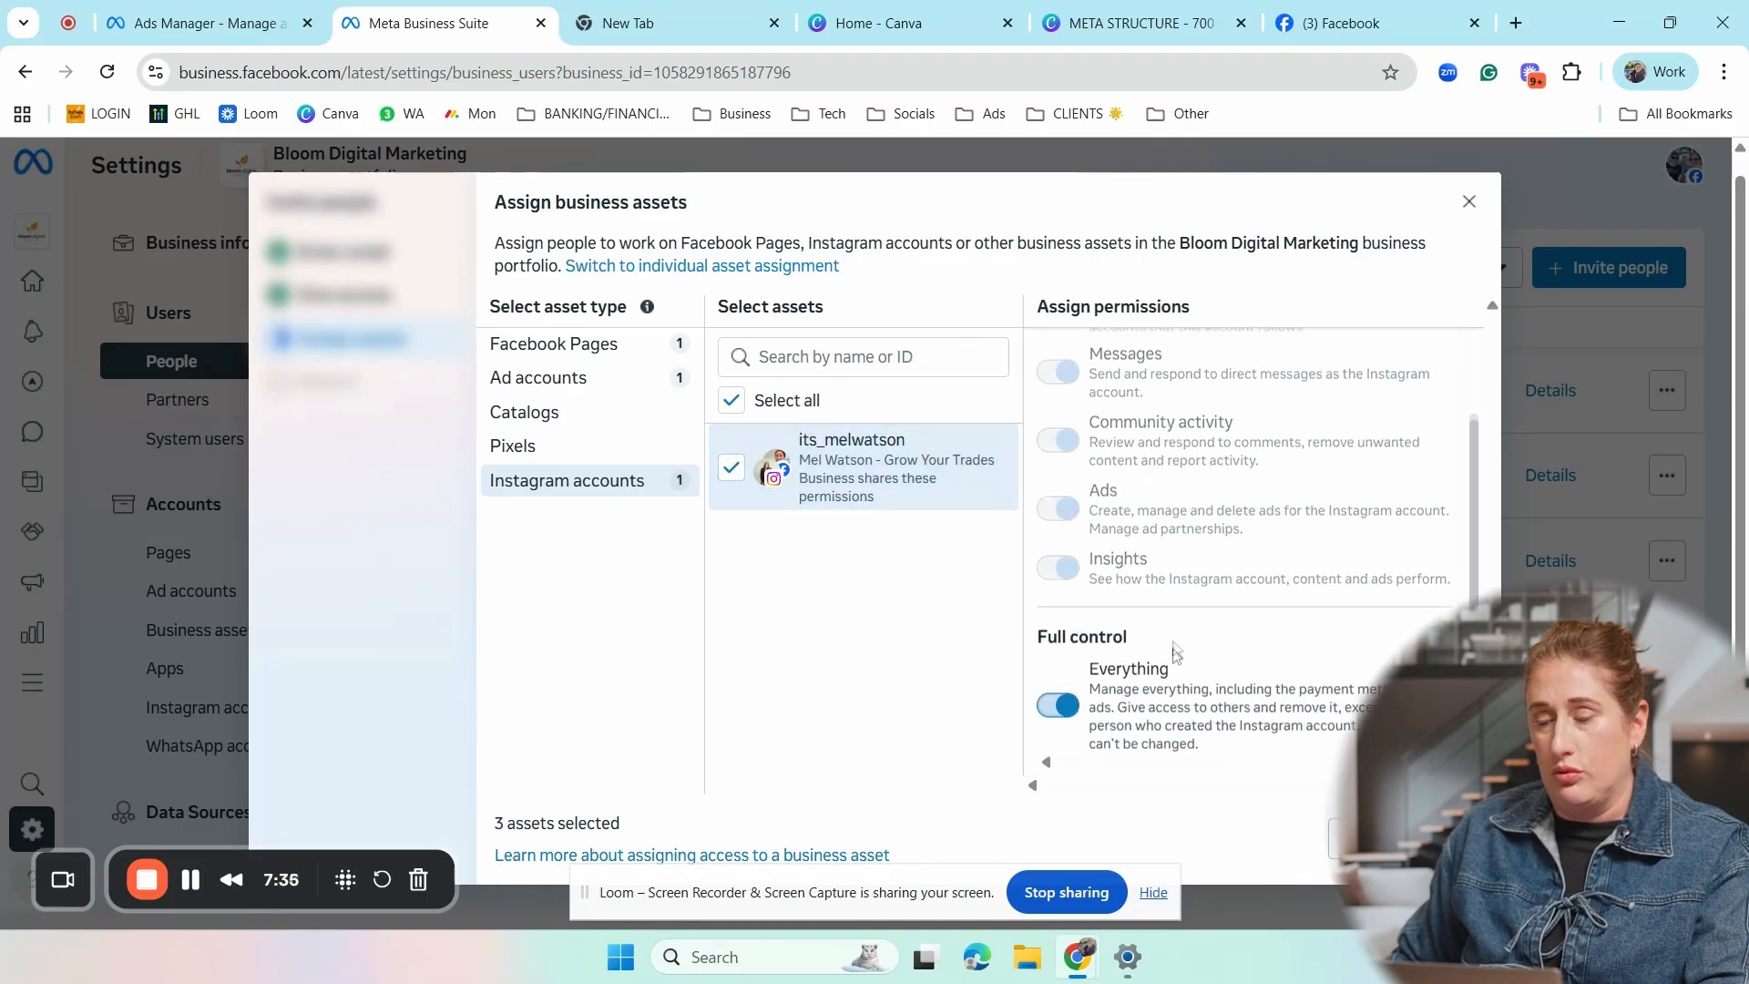
scroll(1184, 645, "up", 1)
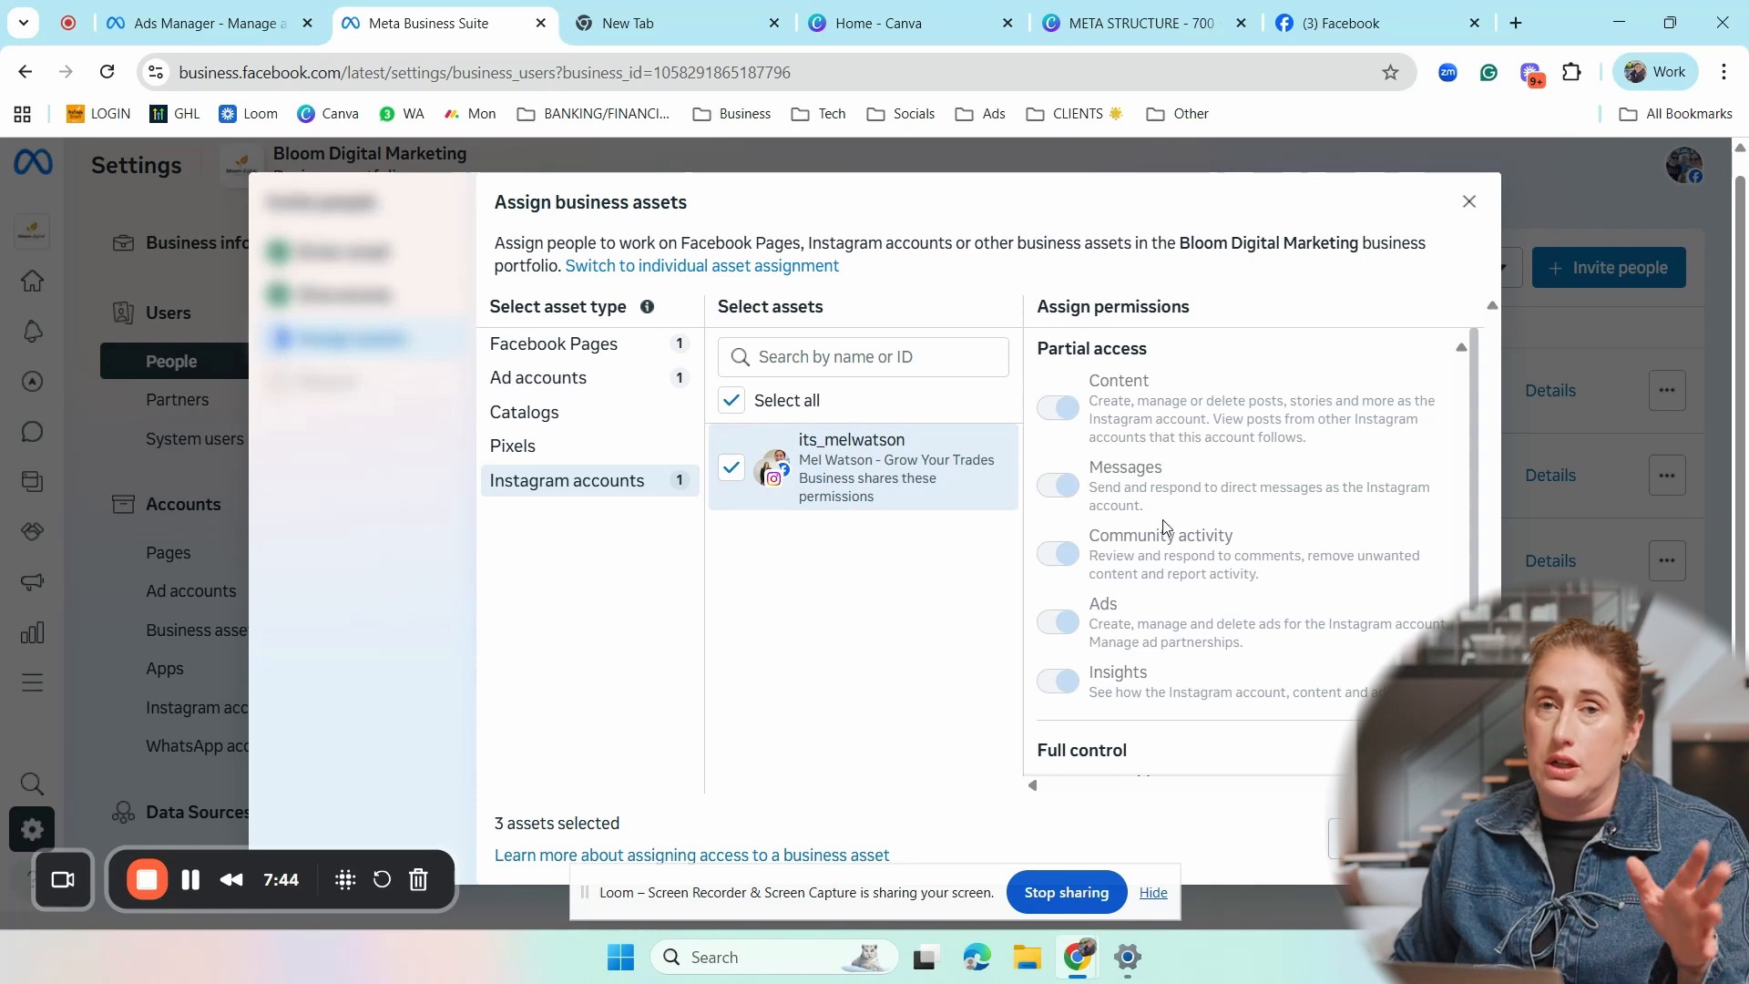
scroll(1166, 534, "down", 2)
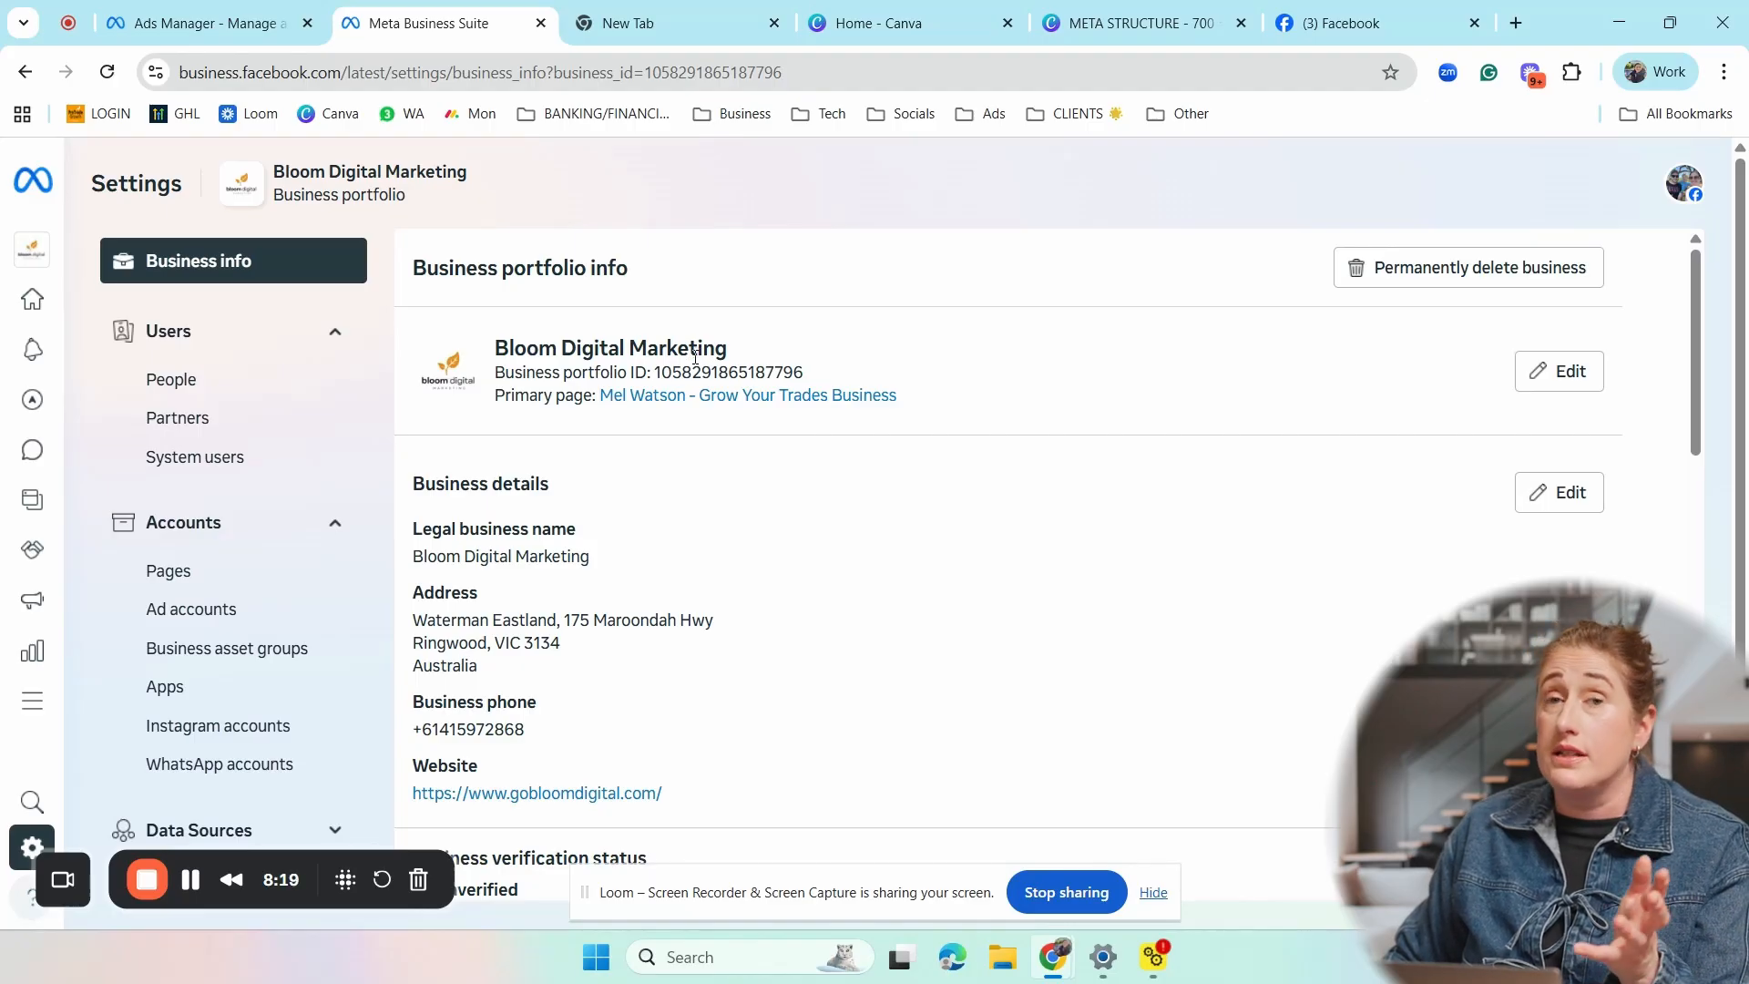
- Examine the portfolio's business info, including its editable name and primary page, business details, verification status and business history
scroll(610, 399, "down", 1)
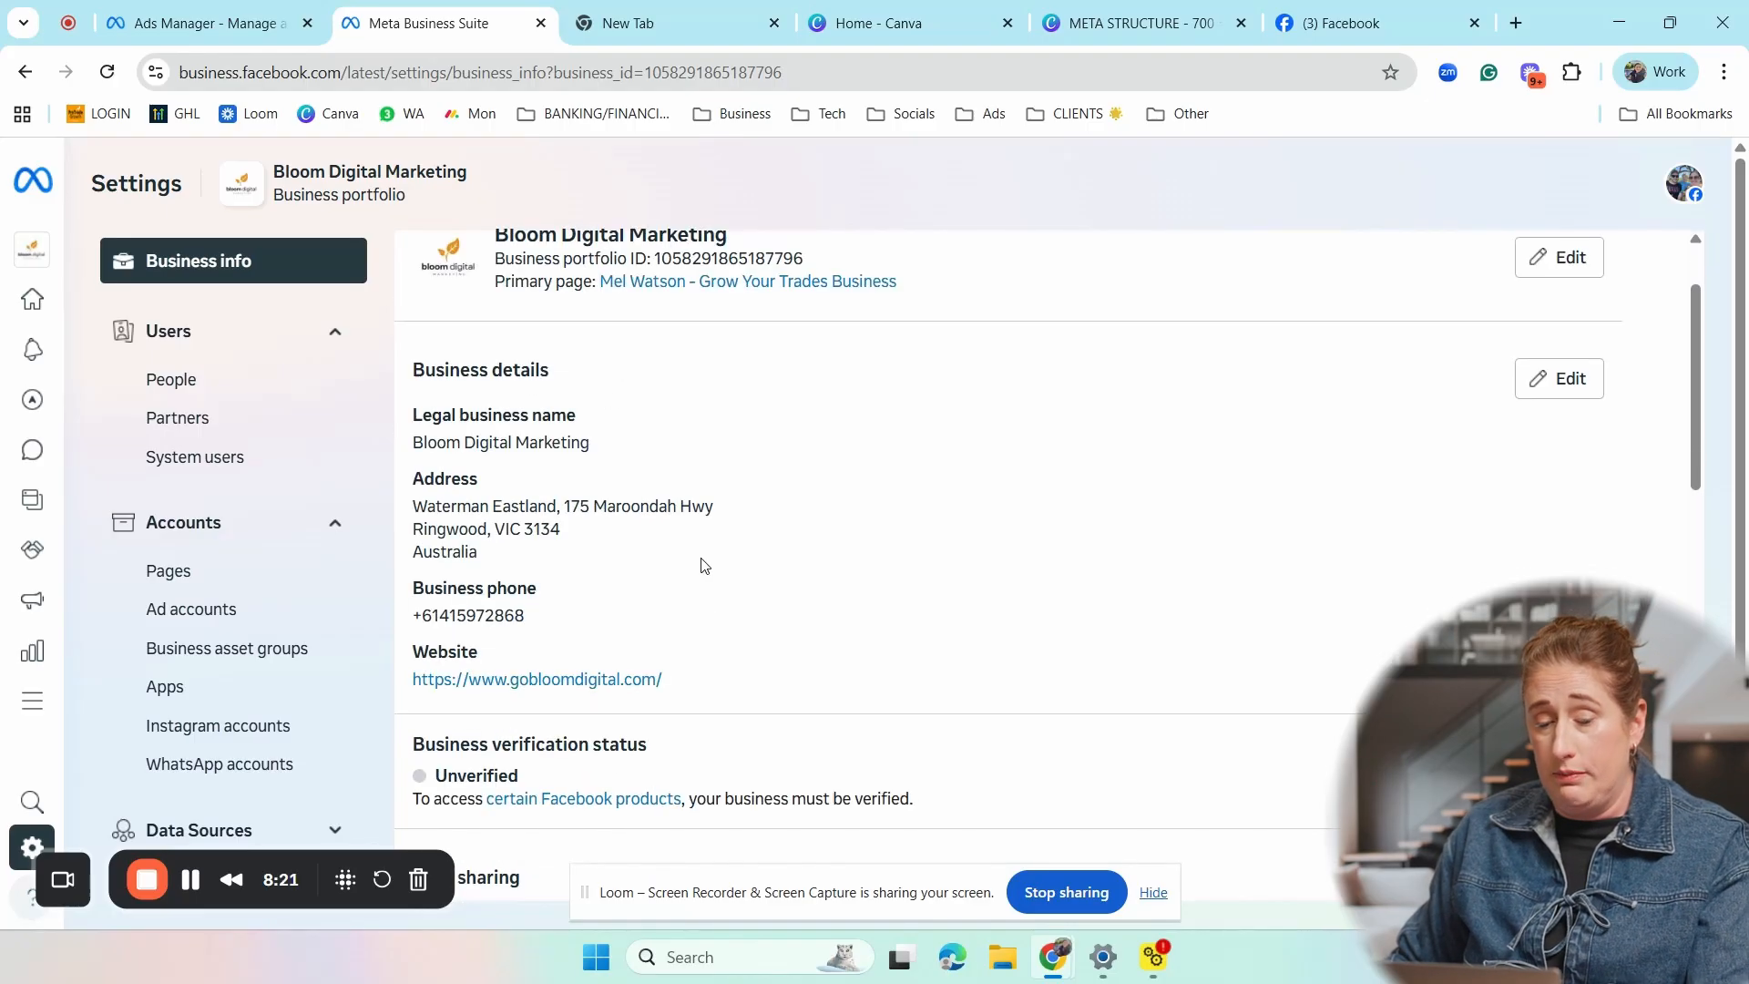
scroll(780, 556, "down", 3)
scroll(793, 519, "up", 3)
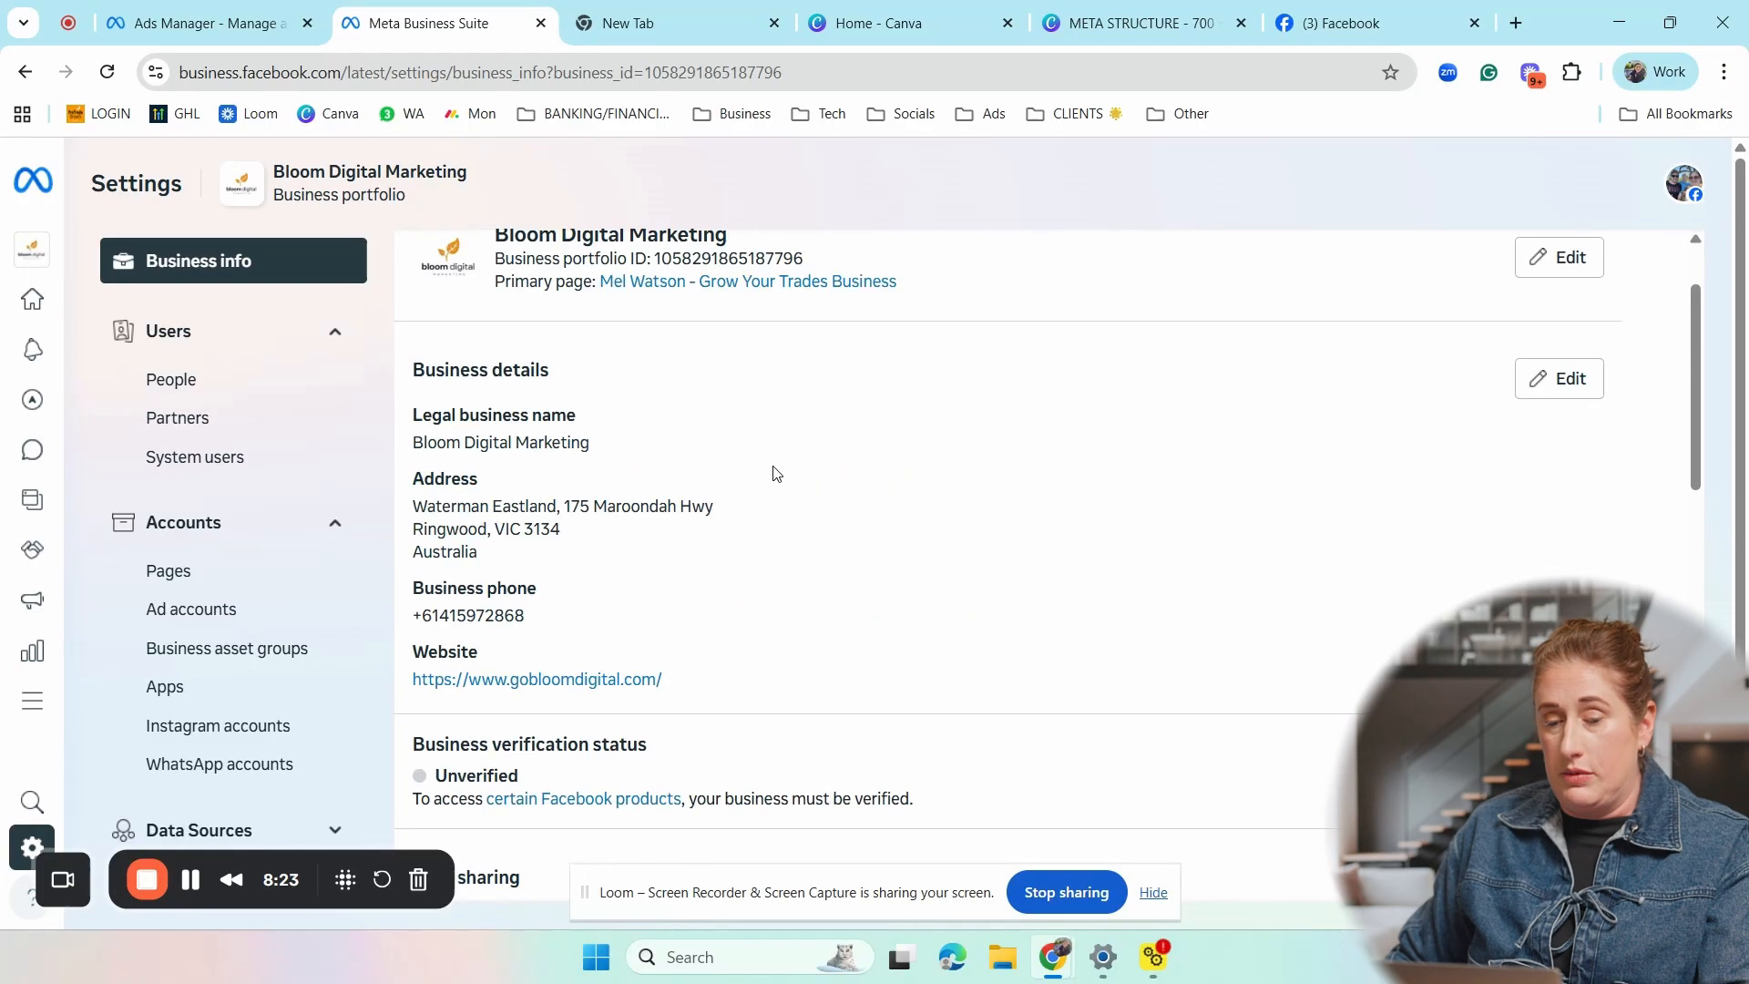
scroll(902, 500, "up", 1)
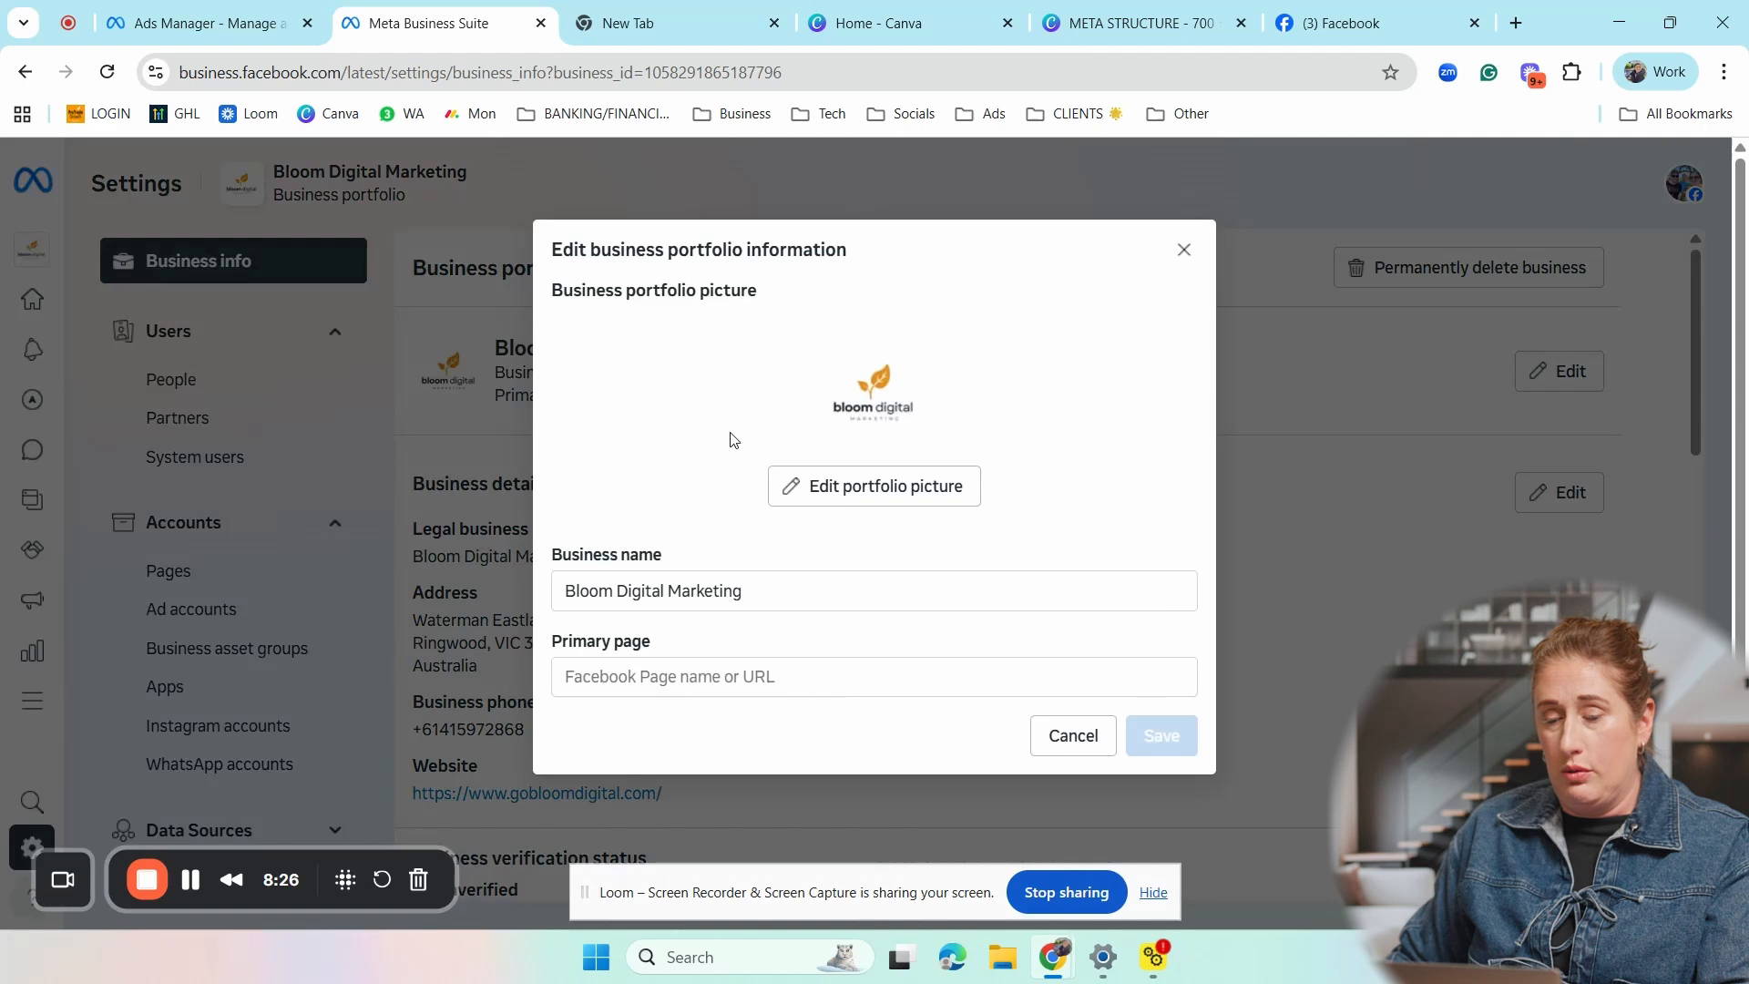
left_click(701, 672)
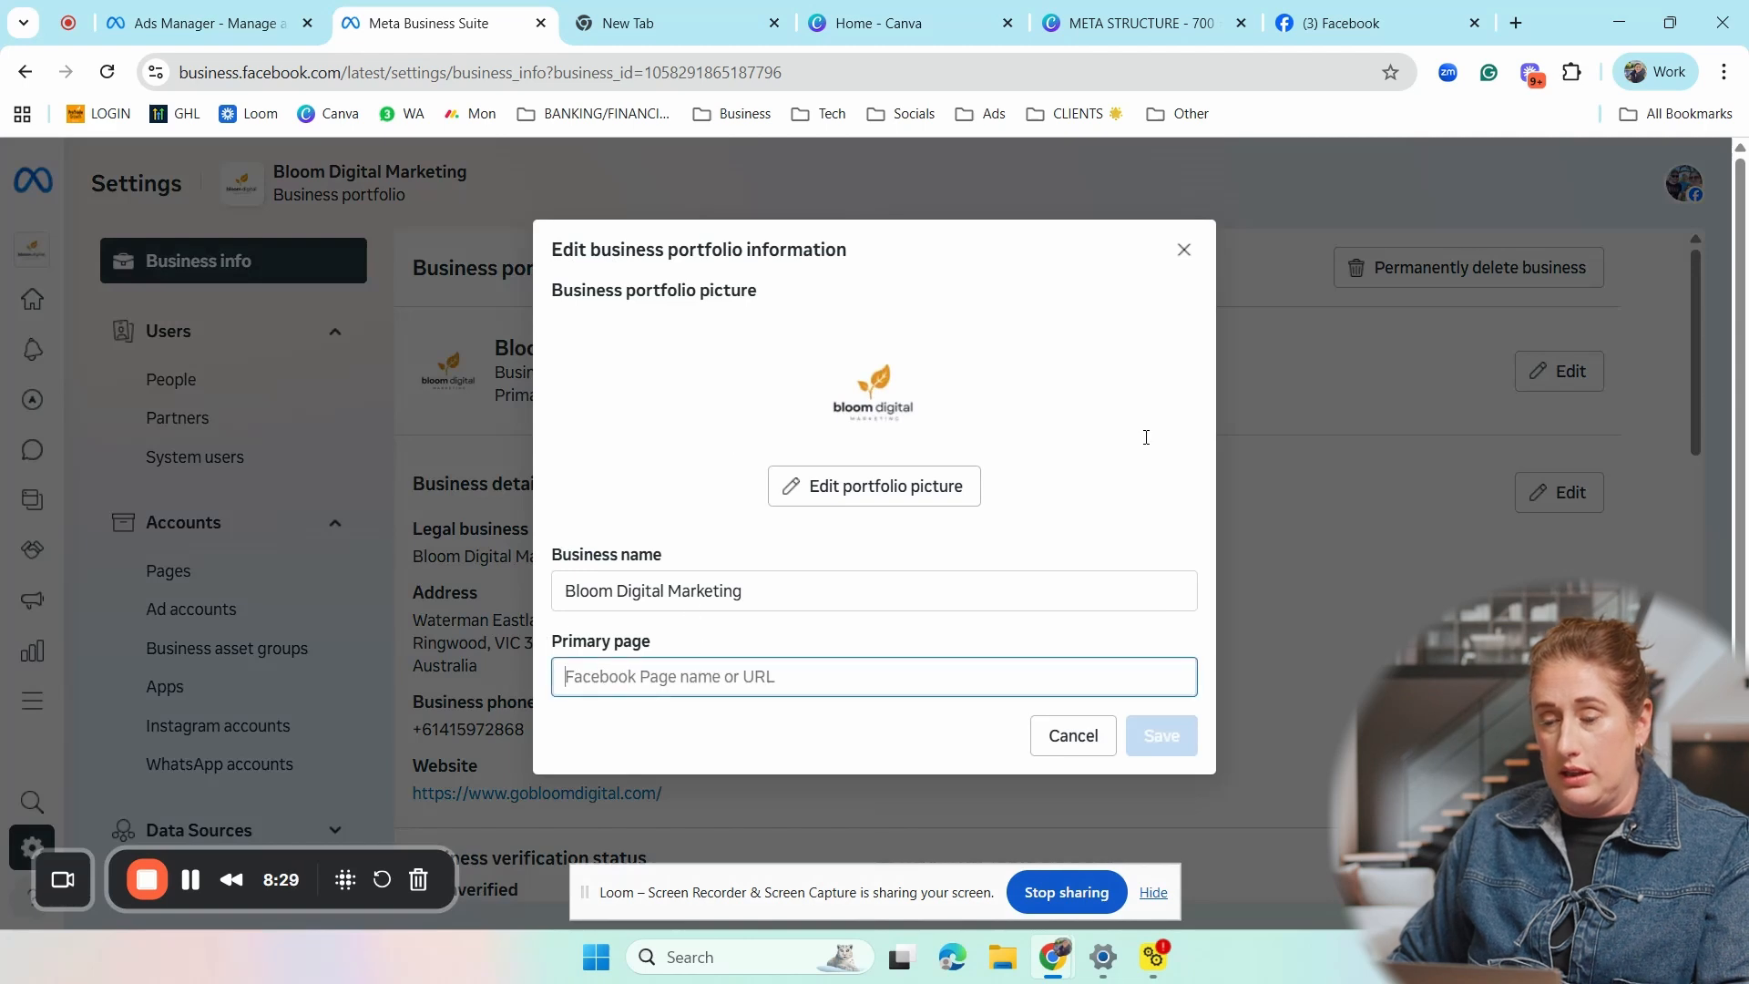
left_click(1183, 253)
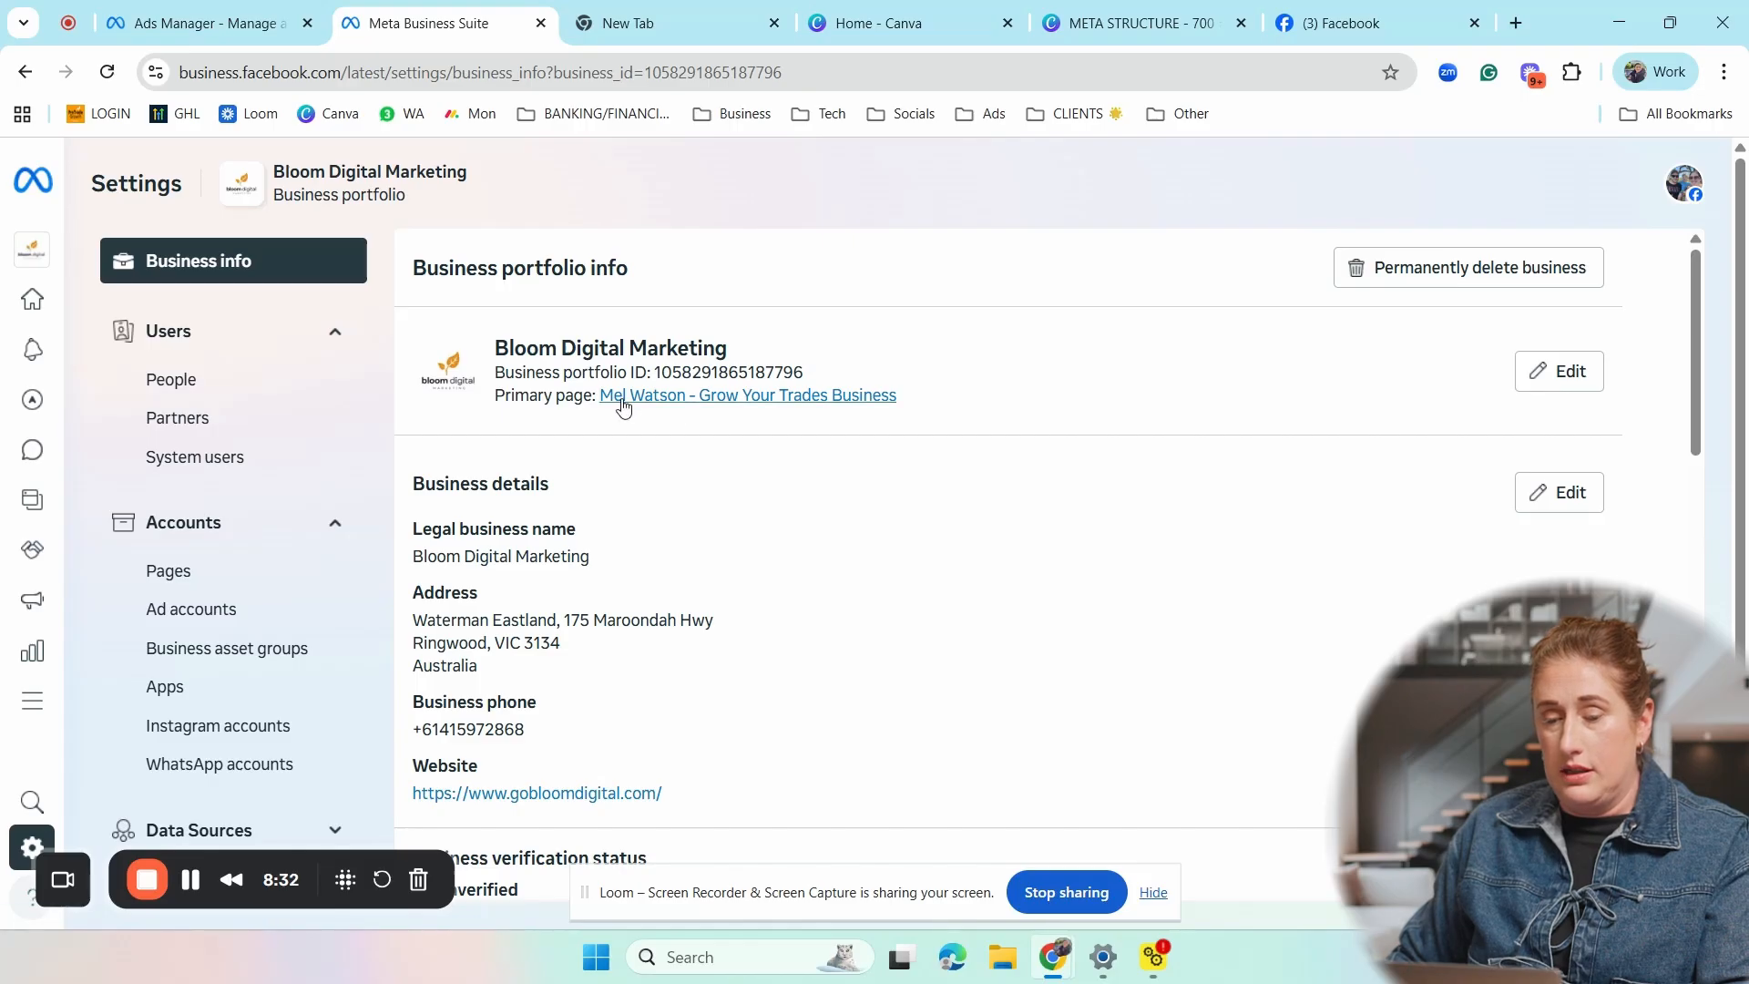
scroll(745, 459, "down", 6)
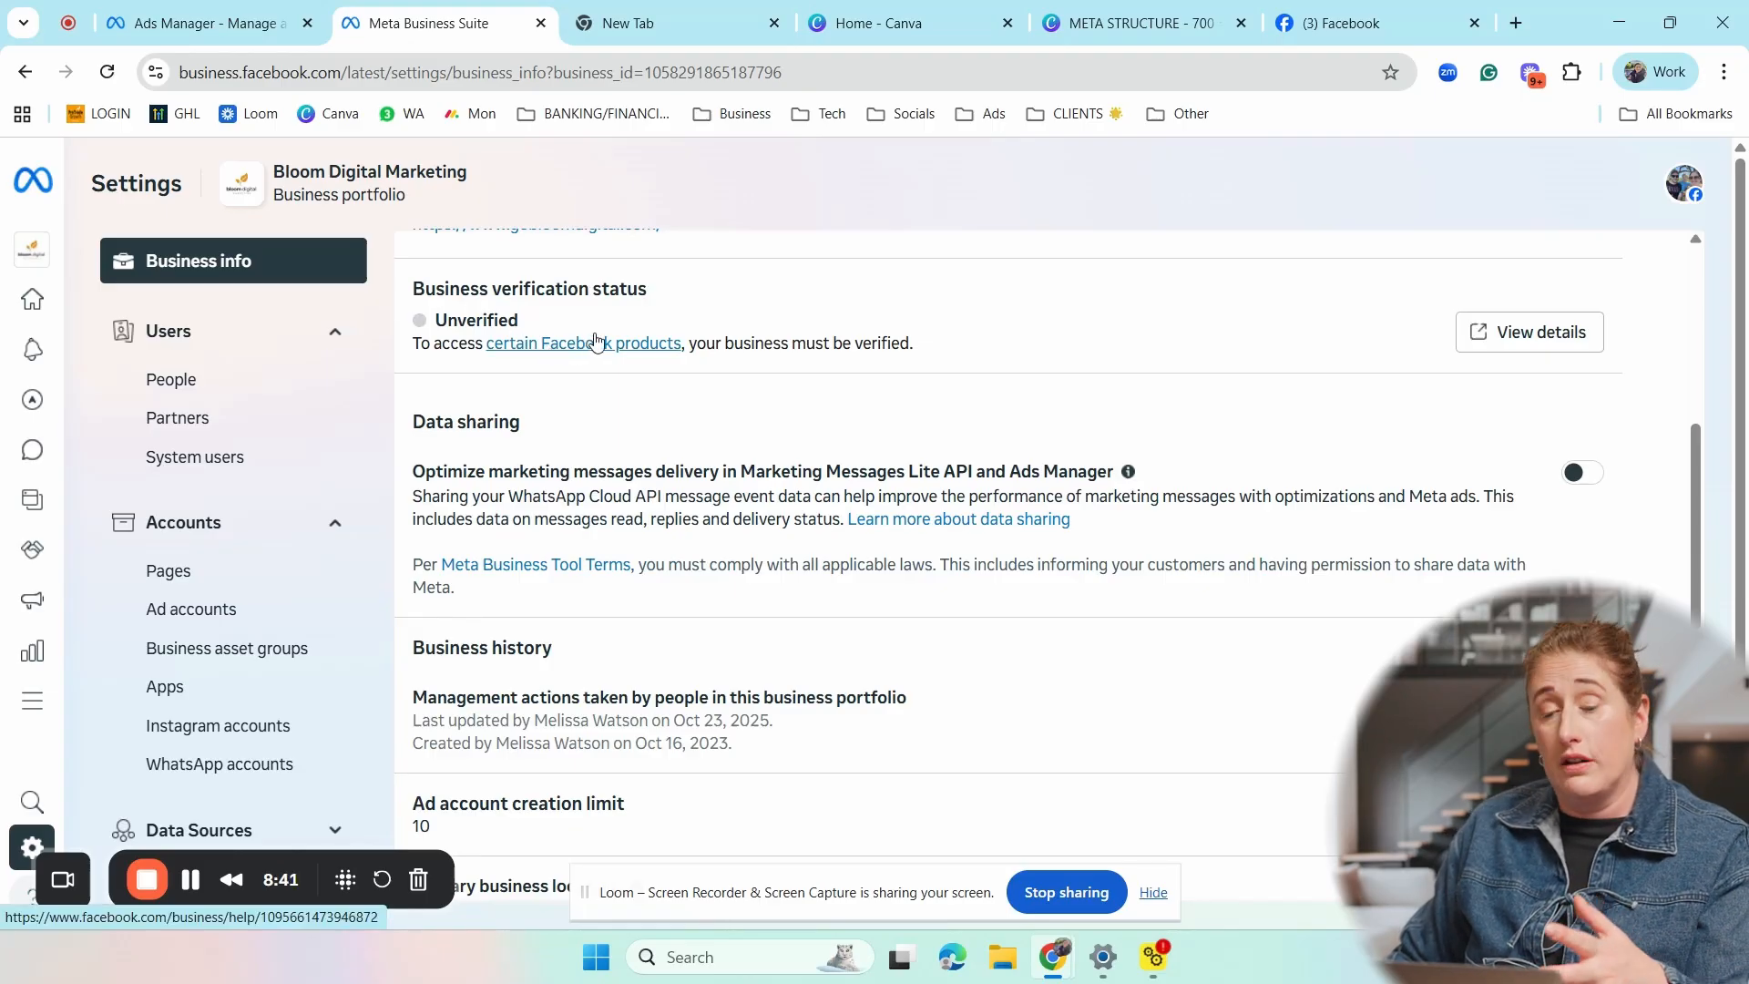
scroll(612, 341, "down", 4)
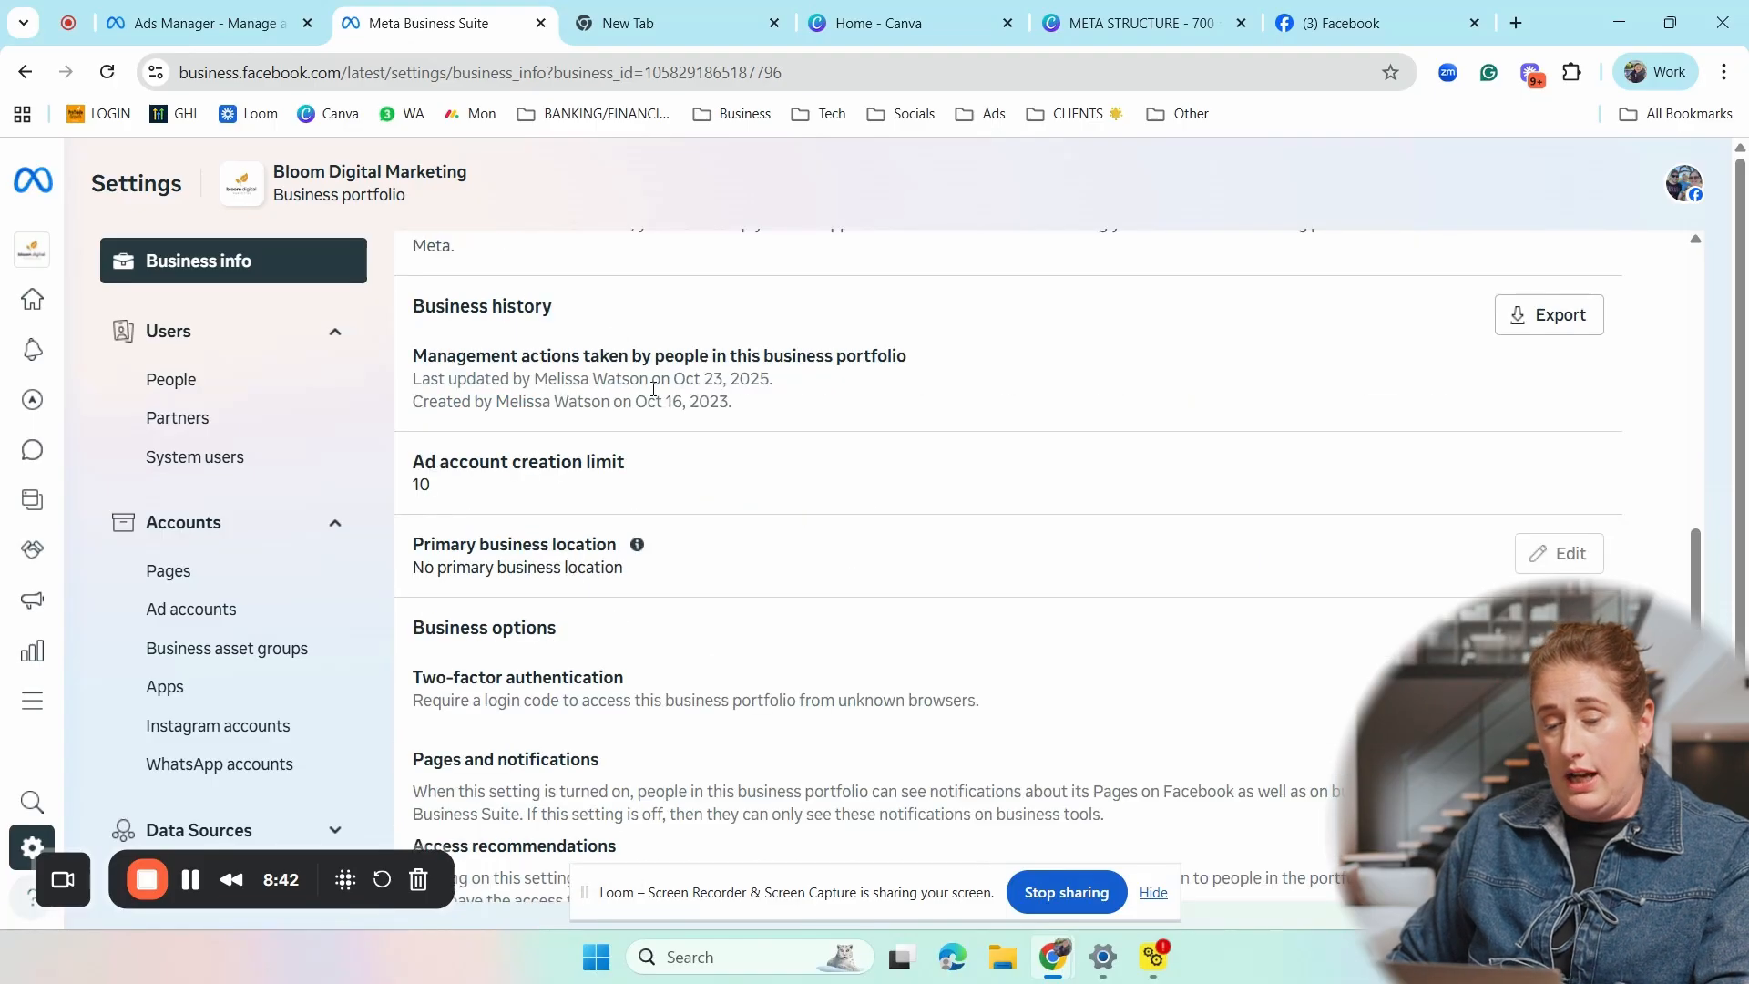
scroll(654, 390, "up", 8)
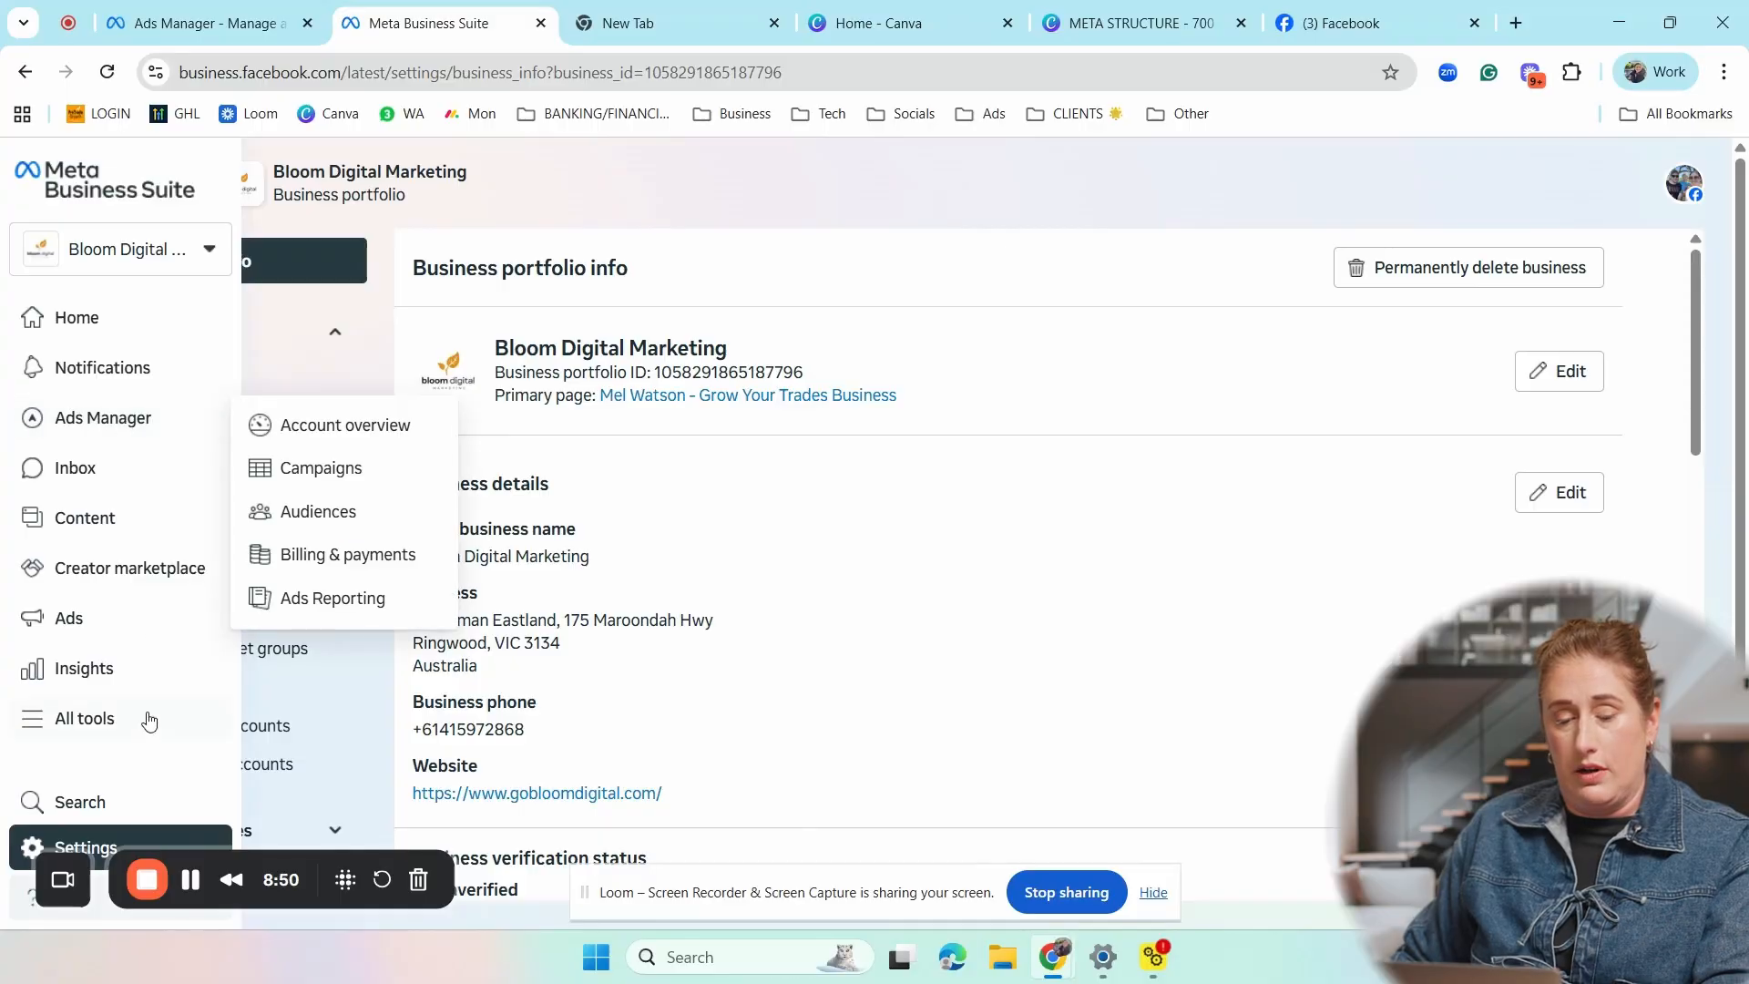
- Open the Ads Manager account overview for the Bloom Demo ad account
scroll(127, 774, "down", 1)
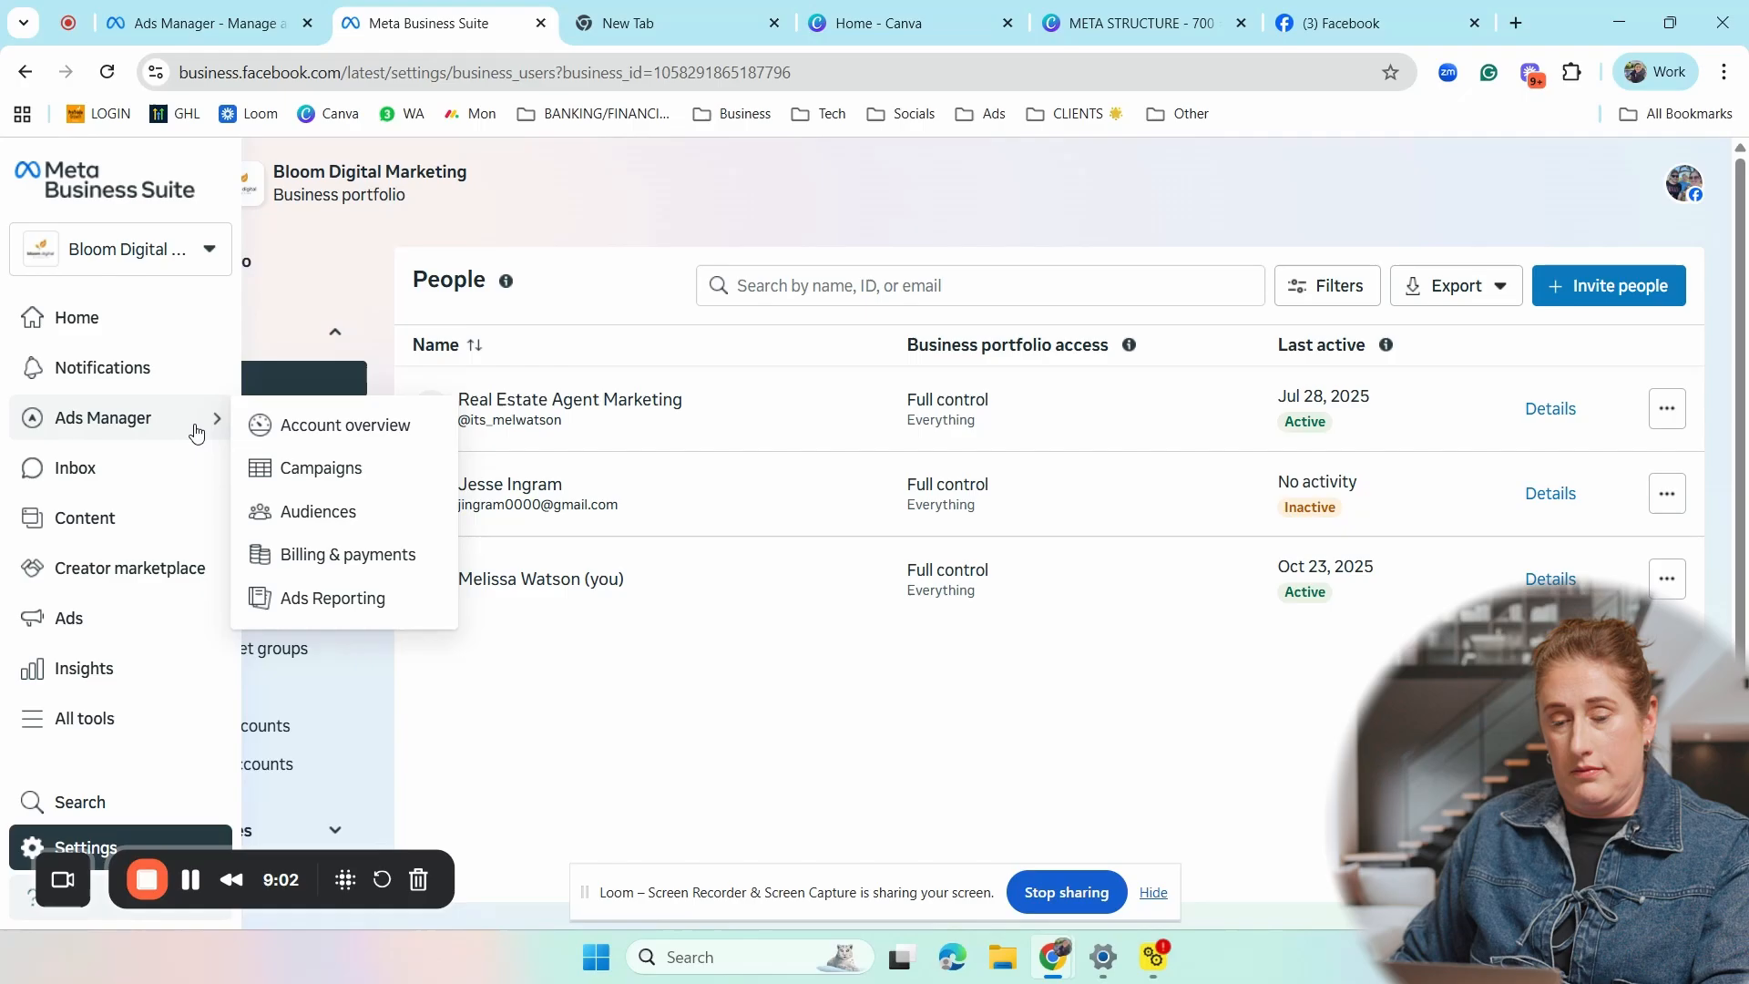
left_click(280, 423)
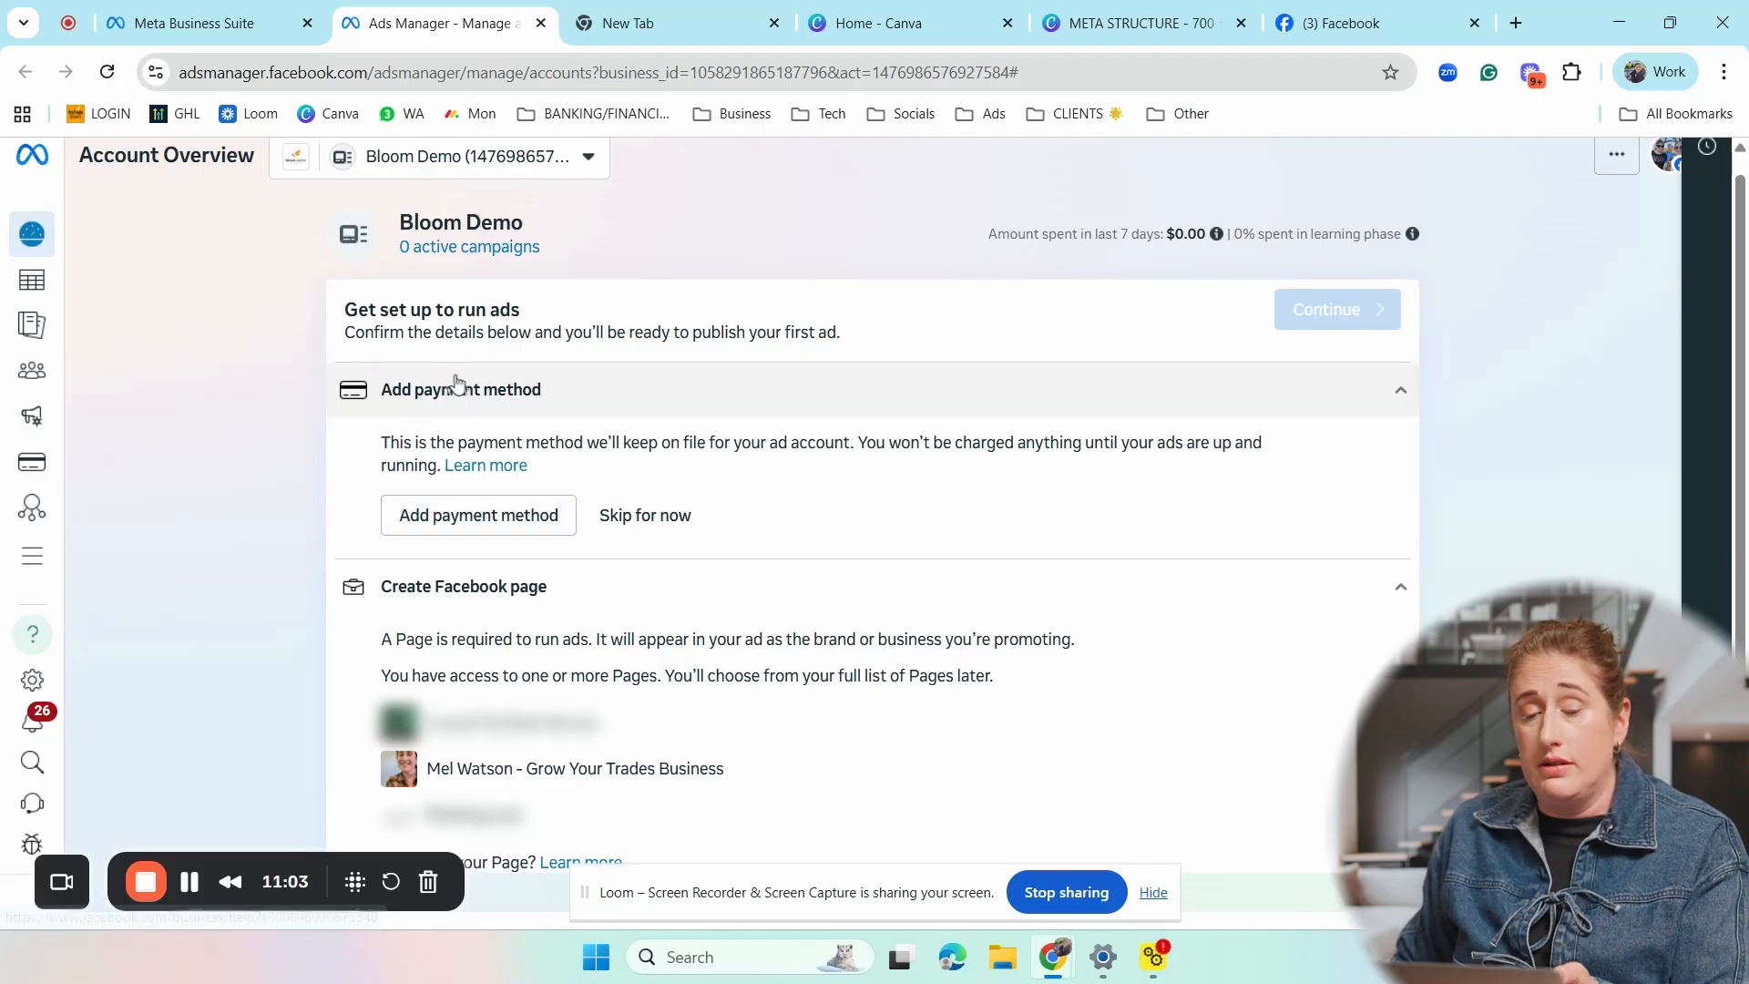
- Explore adding a payment method with Australia, Australian Dollar and the Sydney time zone kept, and close the payment form without adding one
left_click(547, 525)
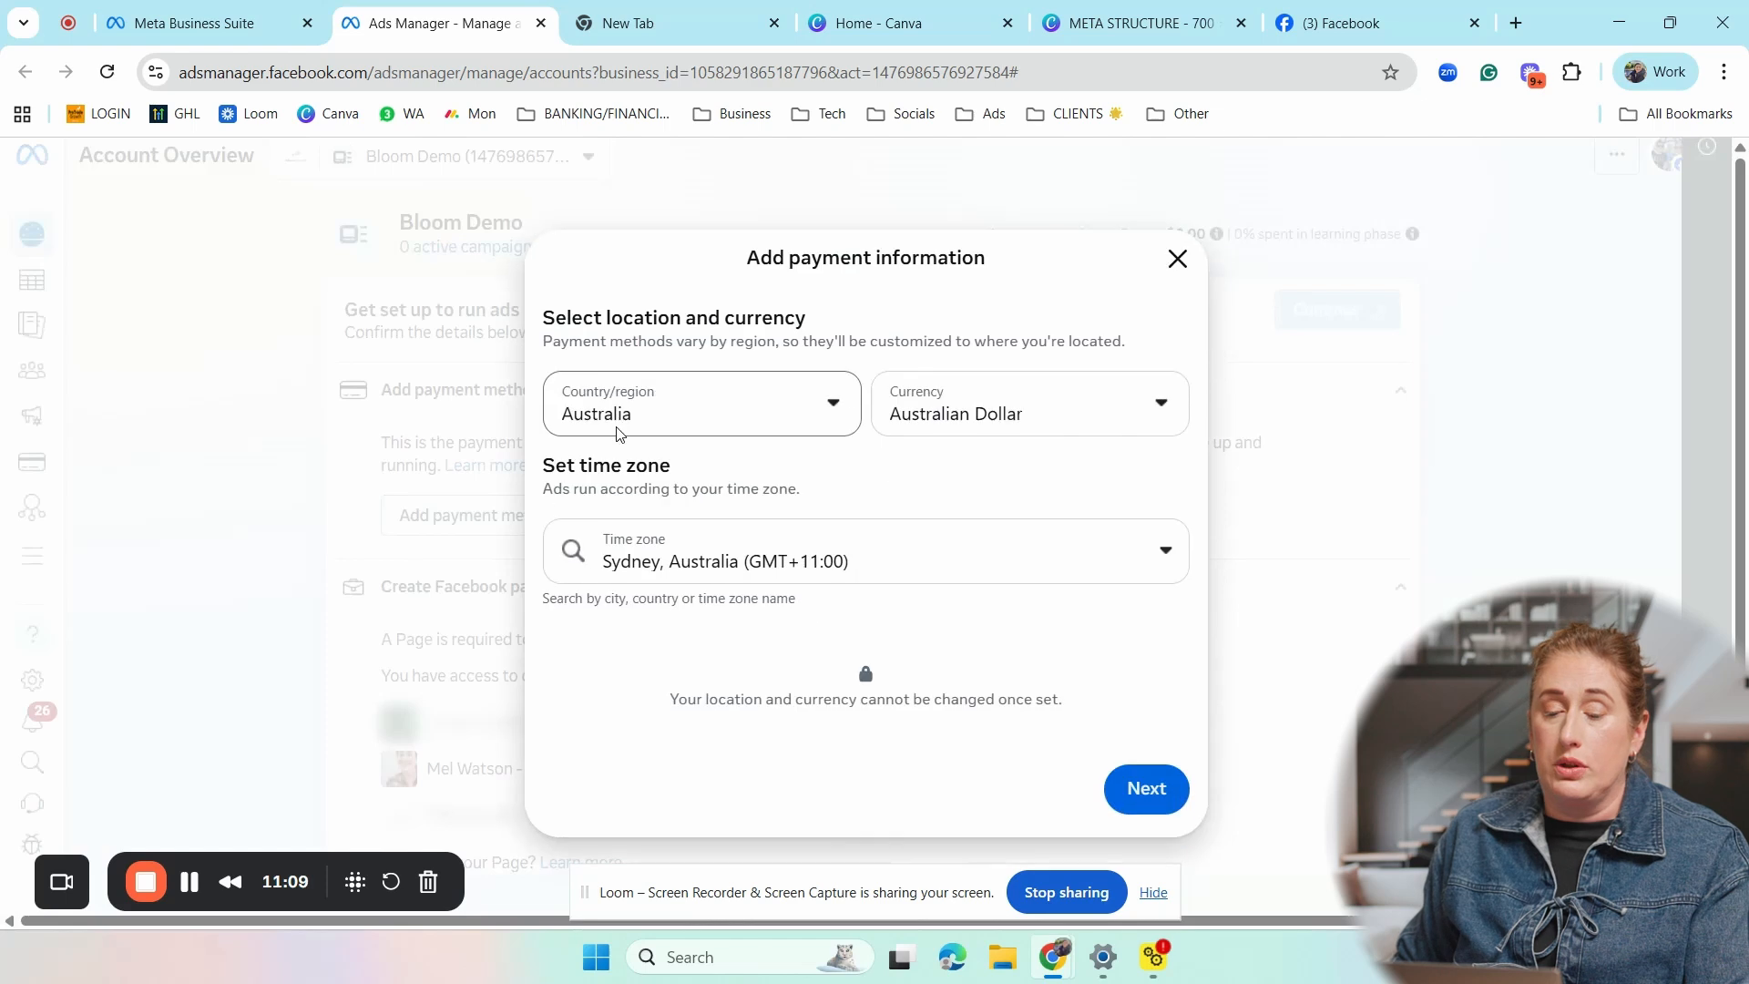
left_click(967, 417)
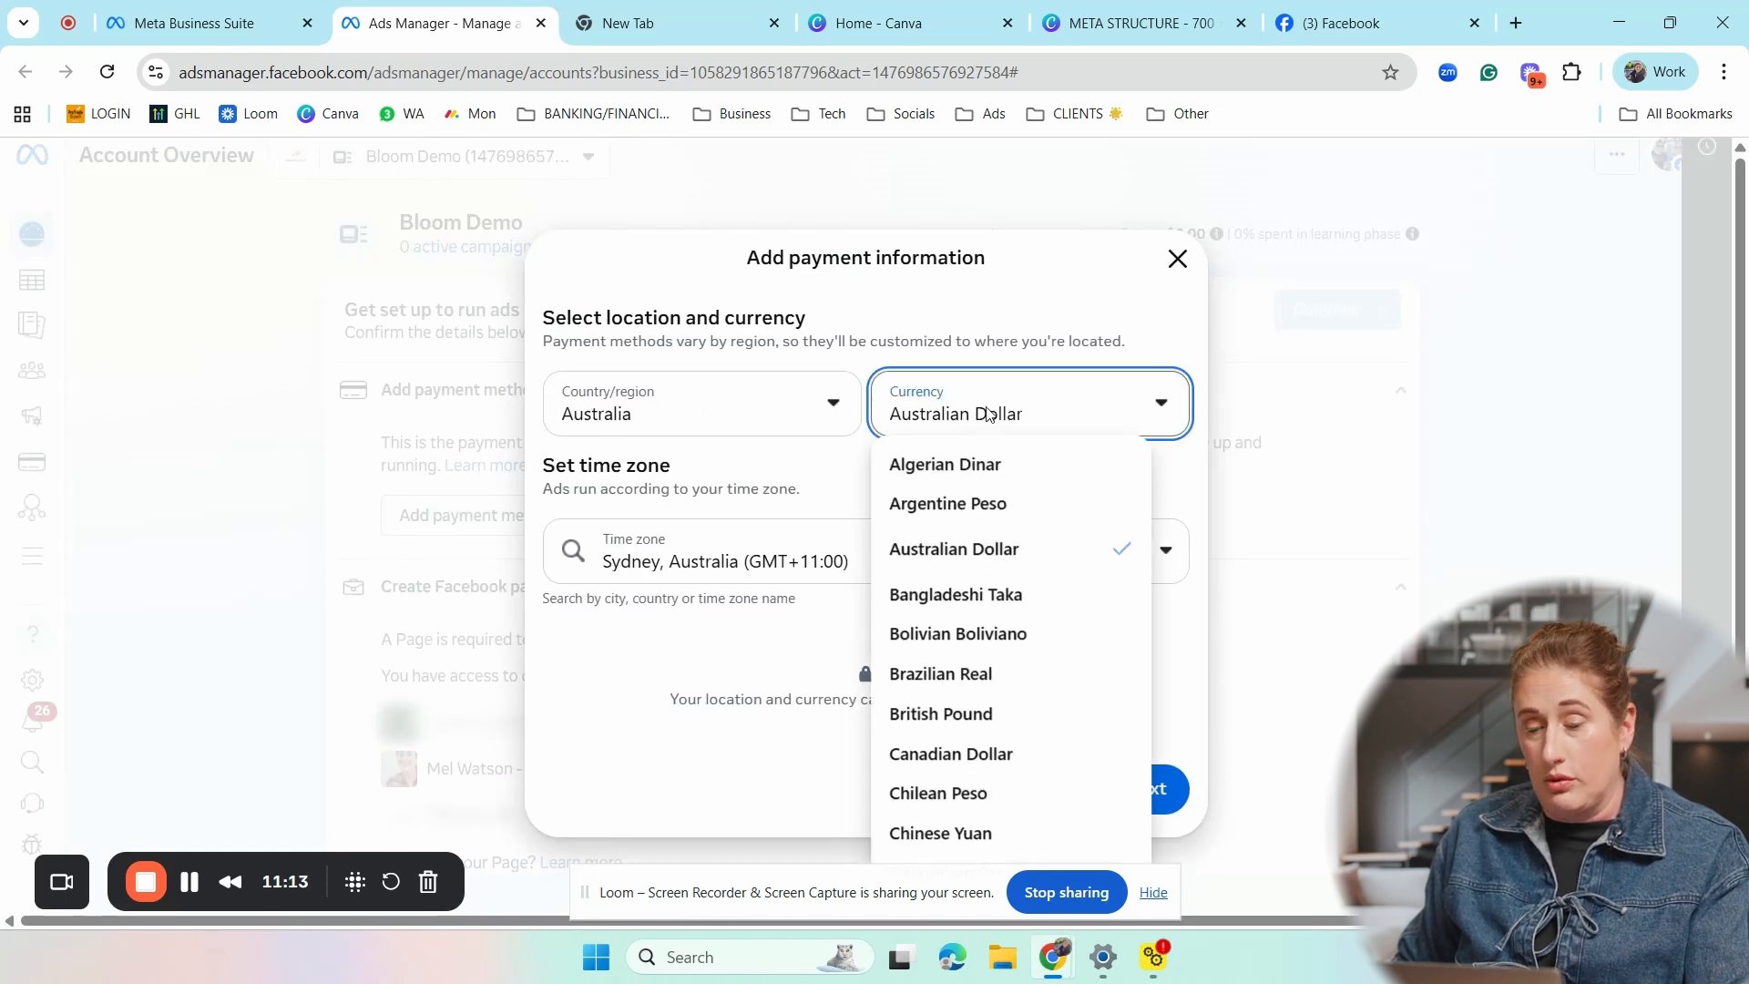
left_click(989, 411)
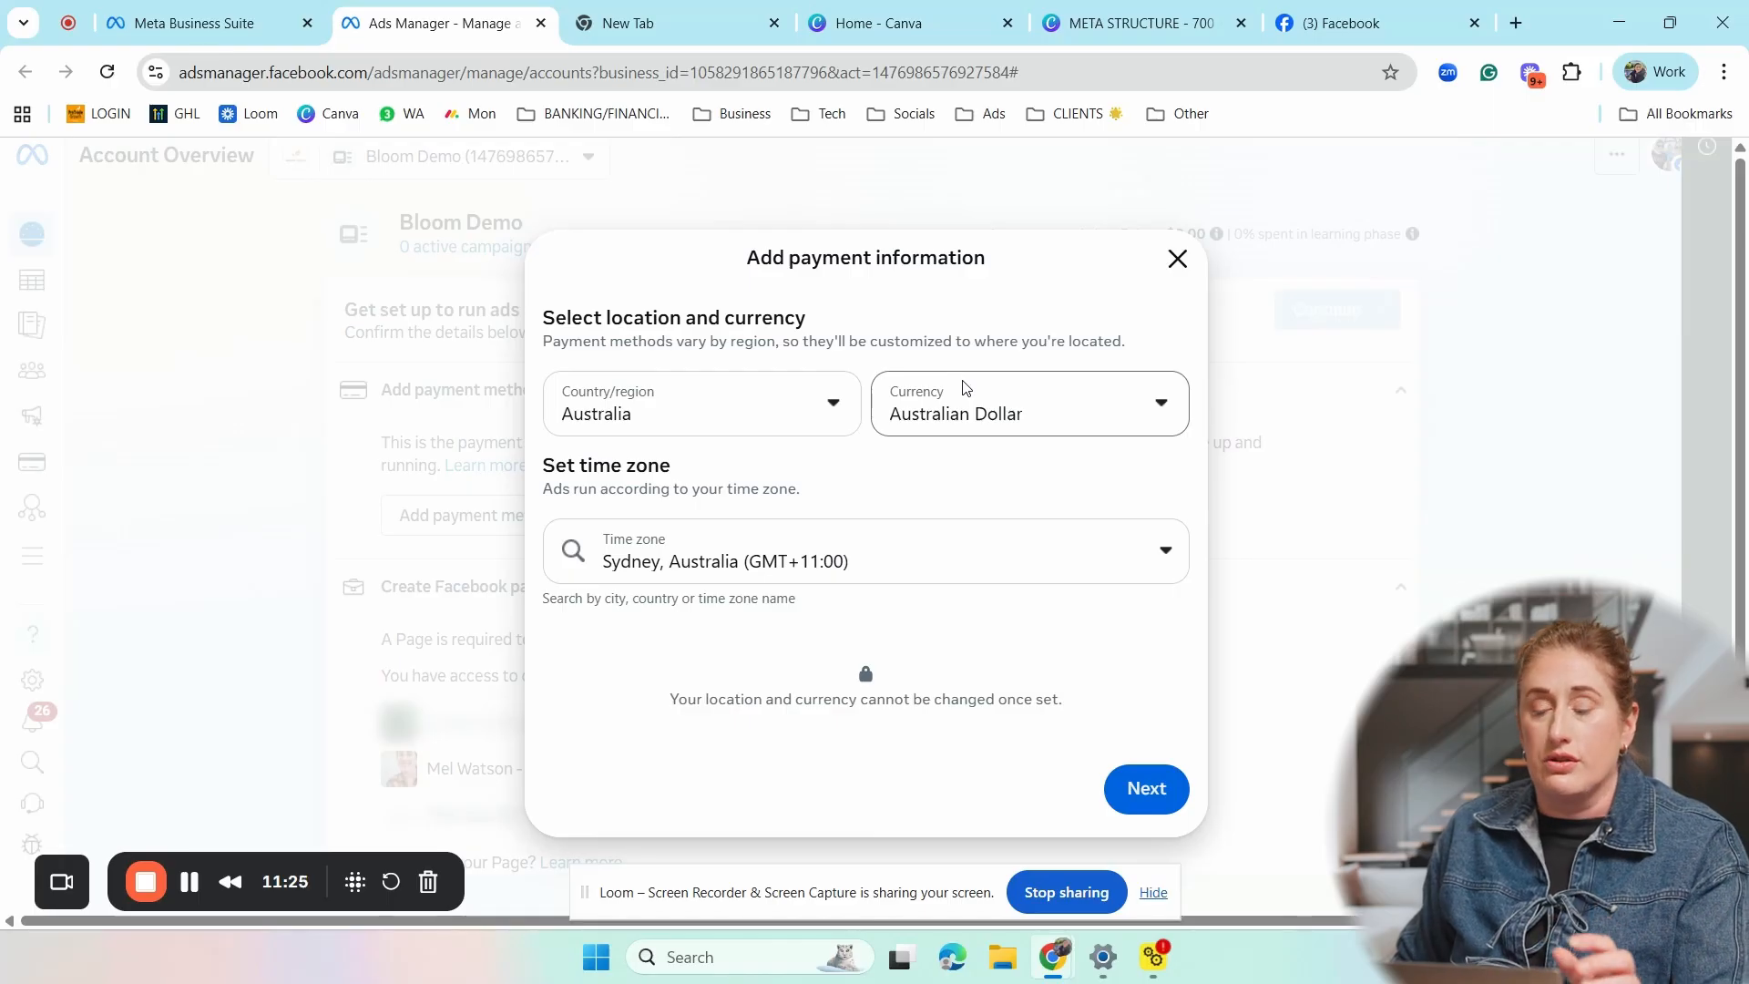
left_click(1153, 792)
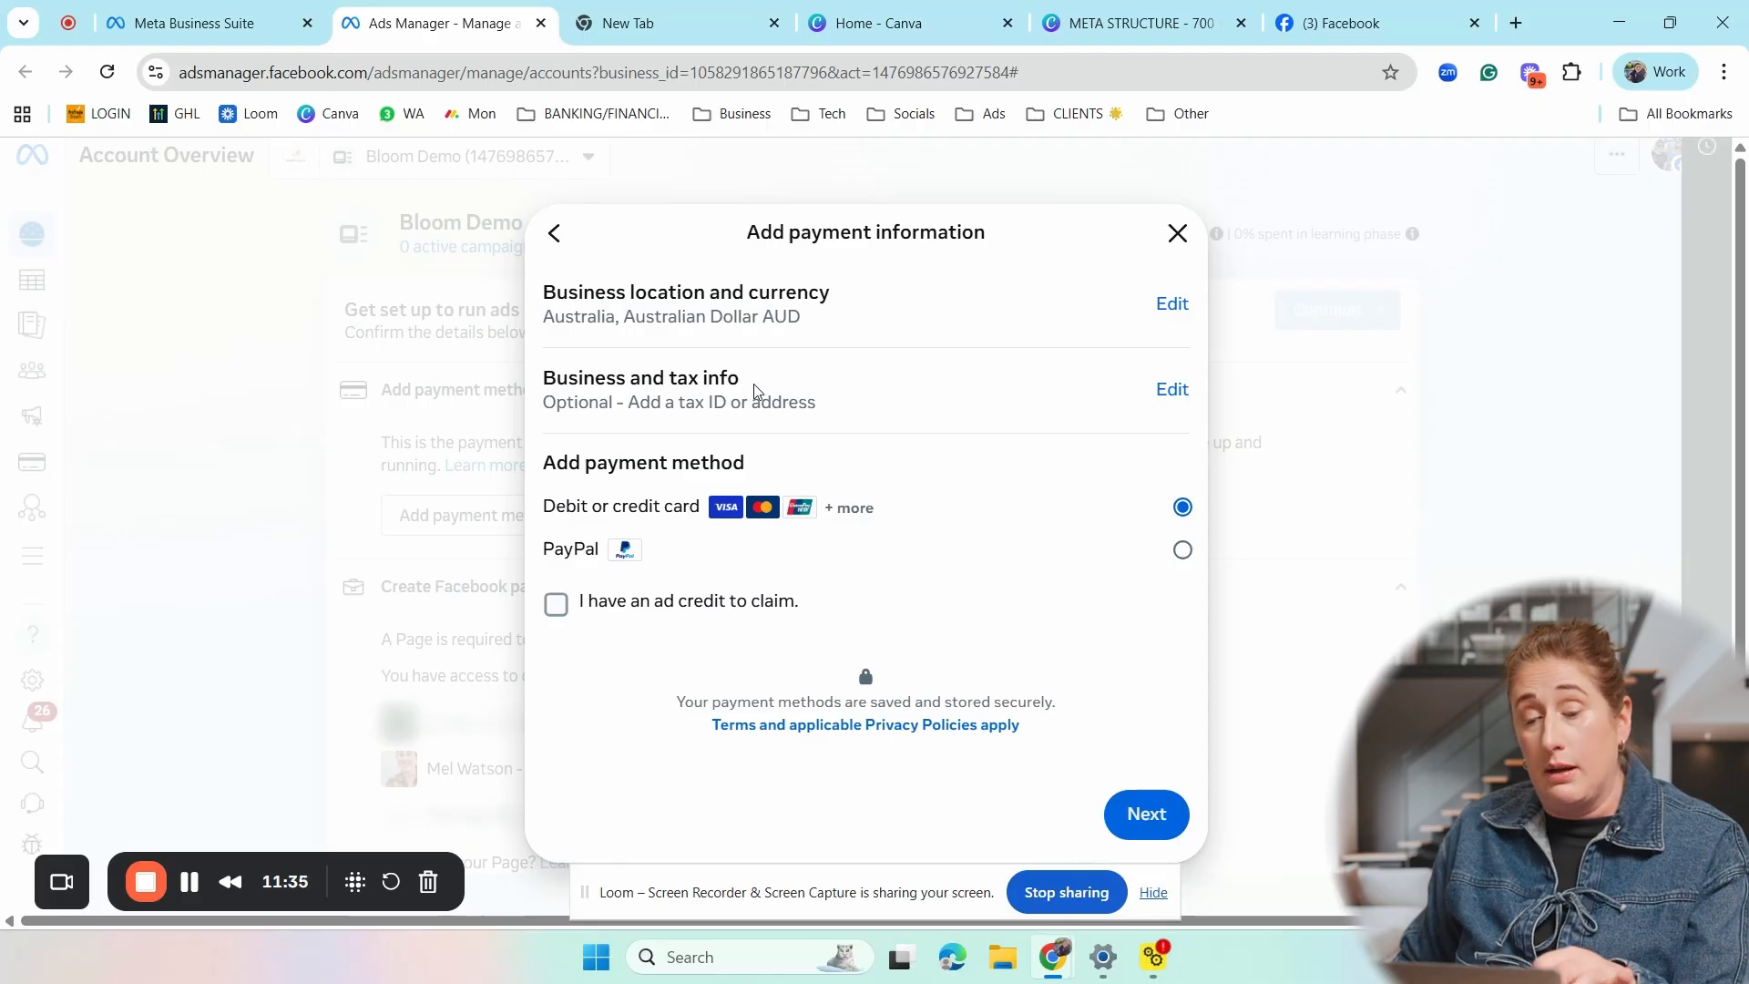
left_click(1178, 233)
scroll(929, 538, "down", 4)
scroll(865, 410, "up", 4)
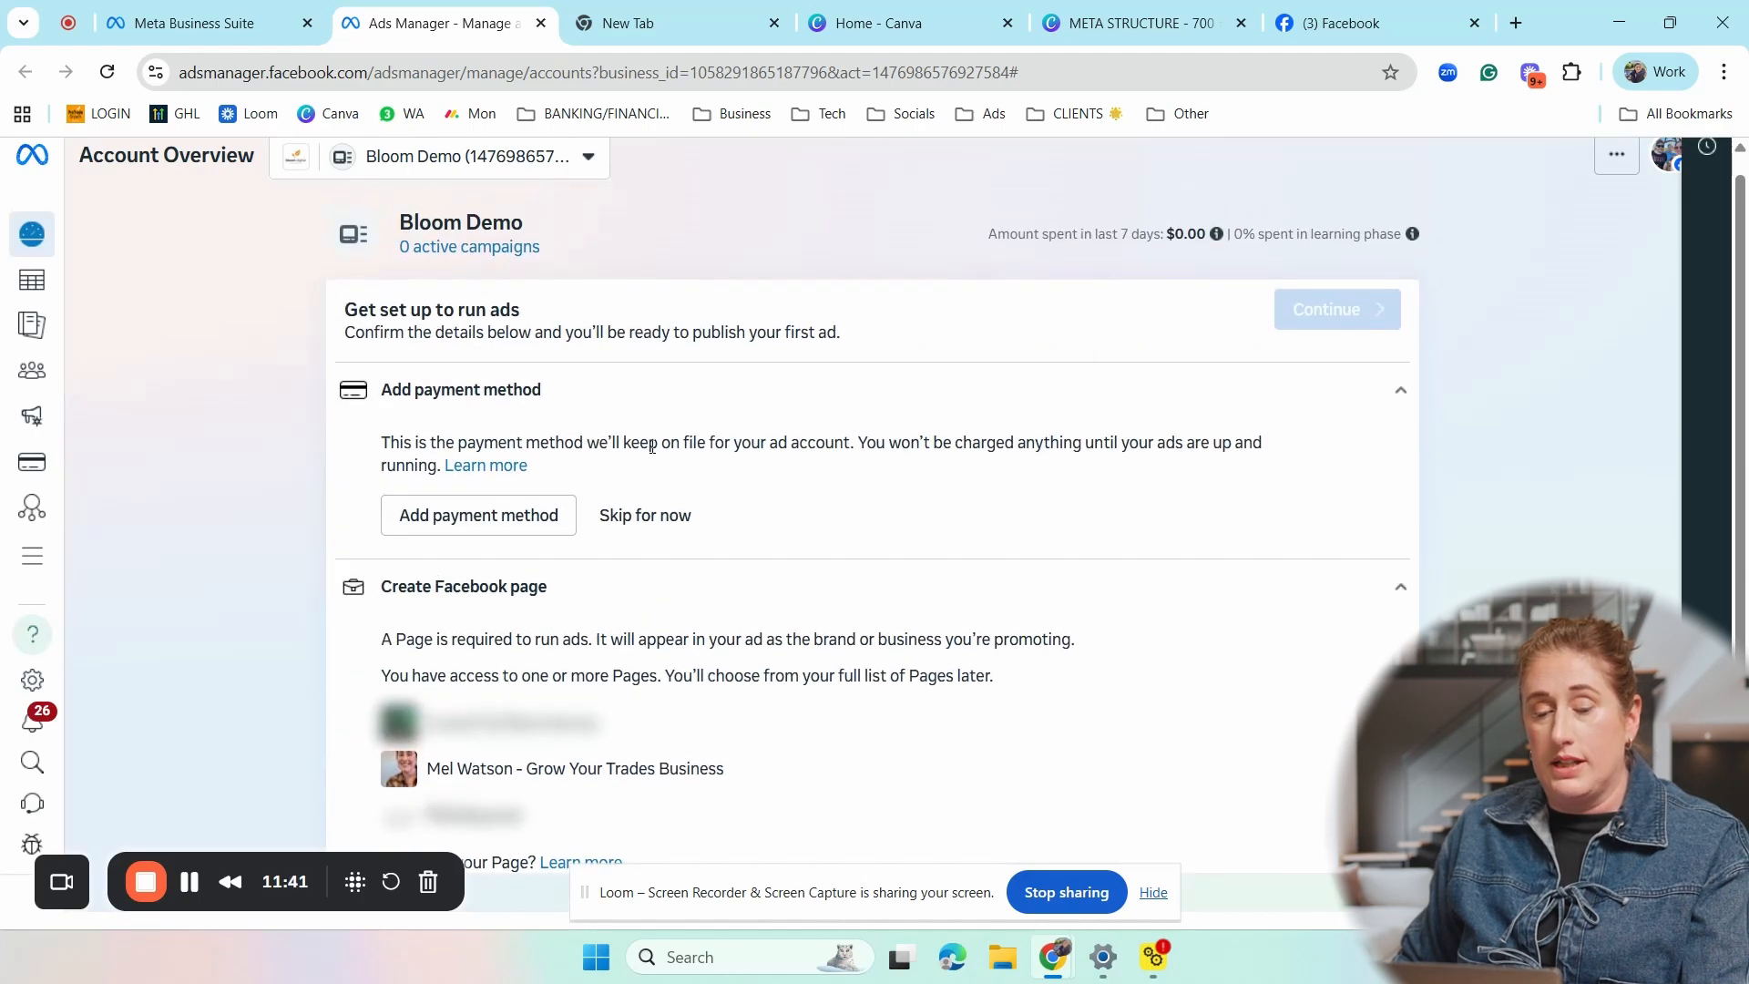
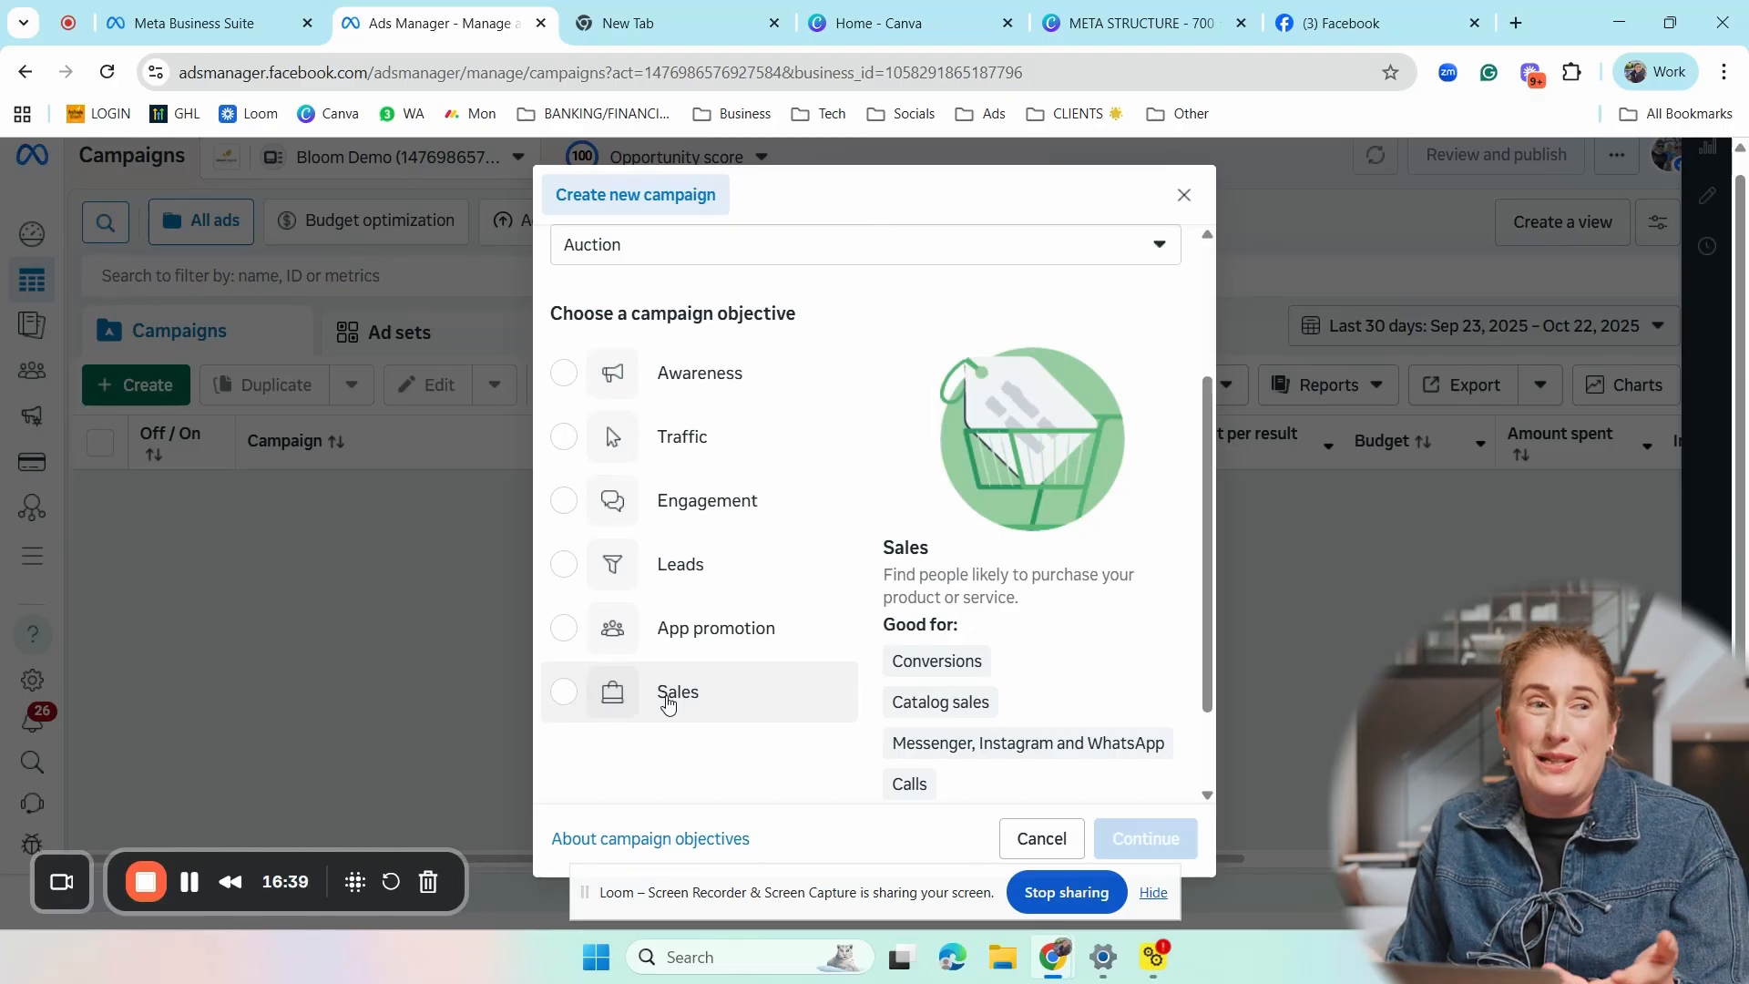
- Create a campaign with the Leads objective using the Manual leads campaign setup
left_click(697, 570)
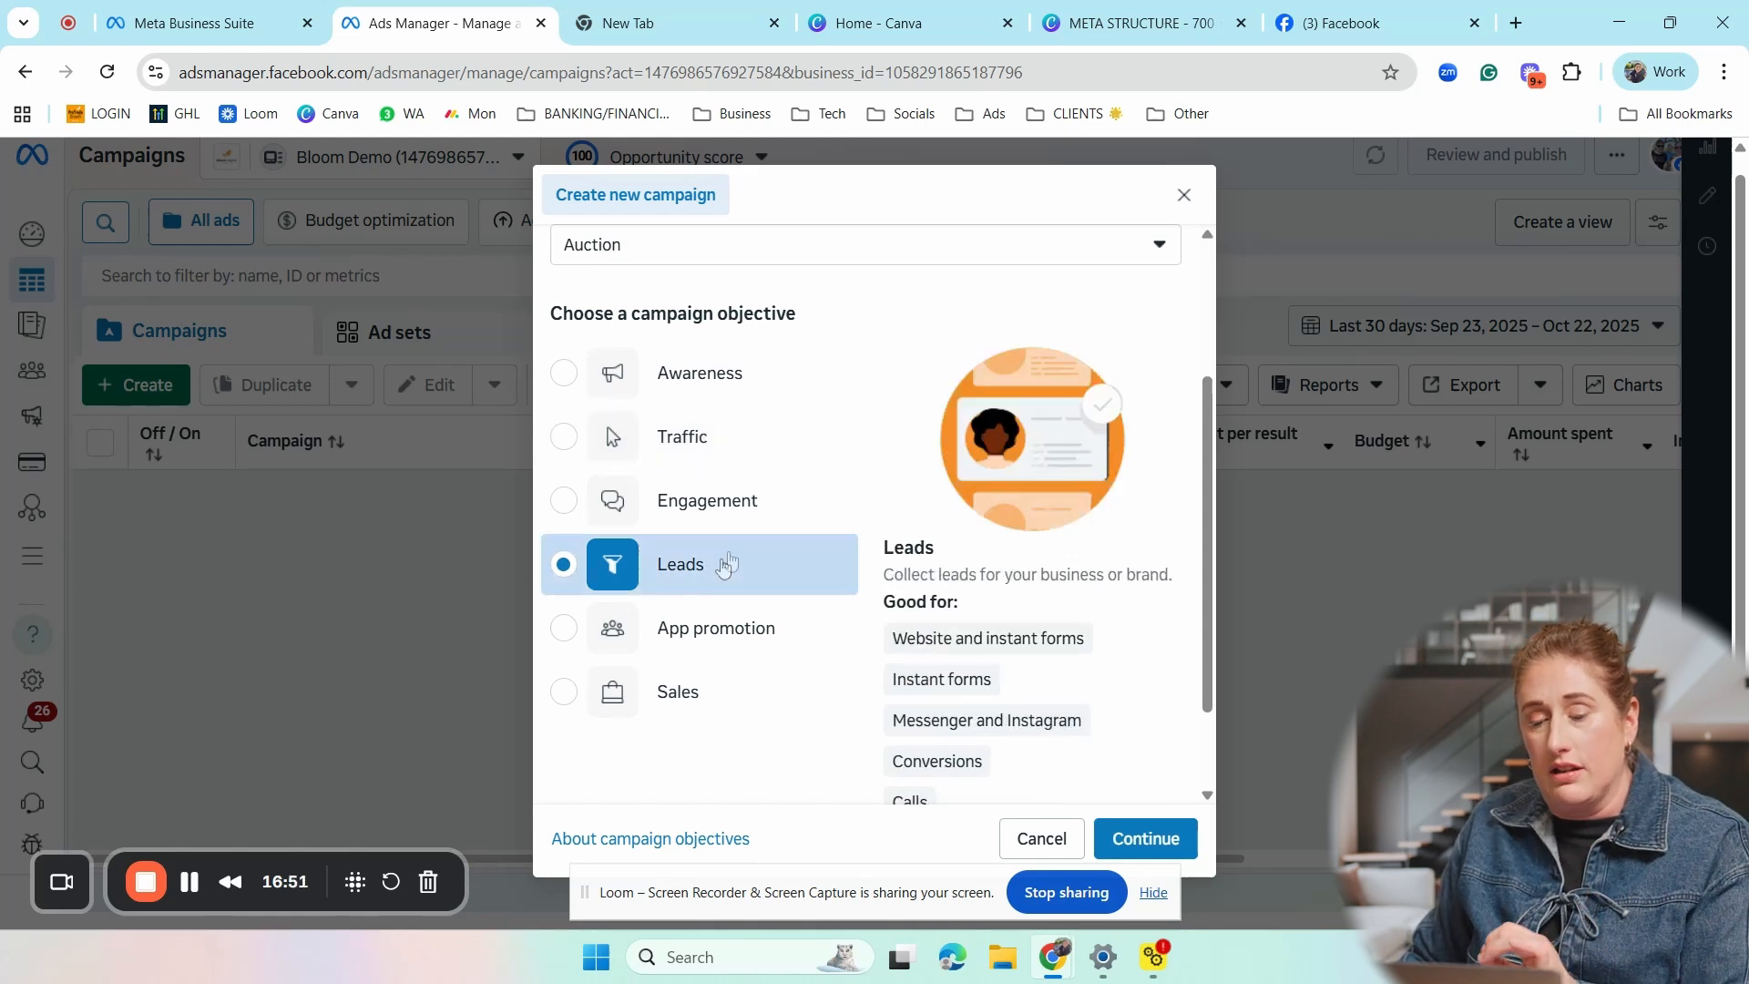
left_click(1139, 839)
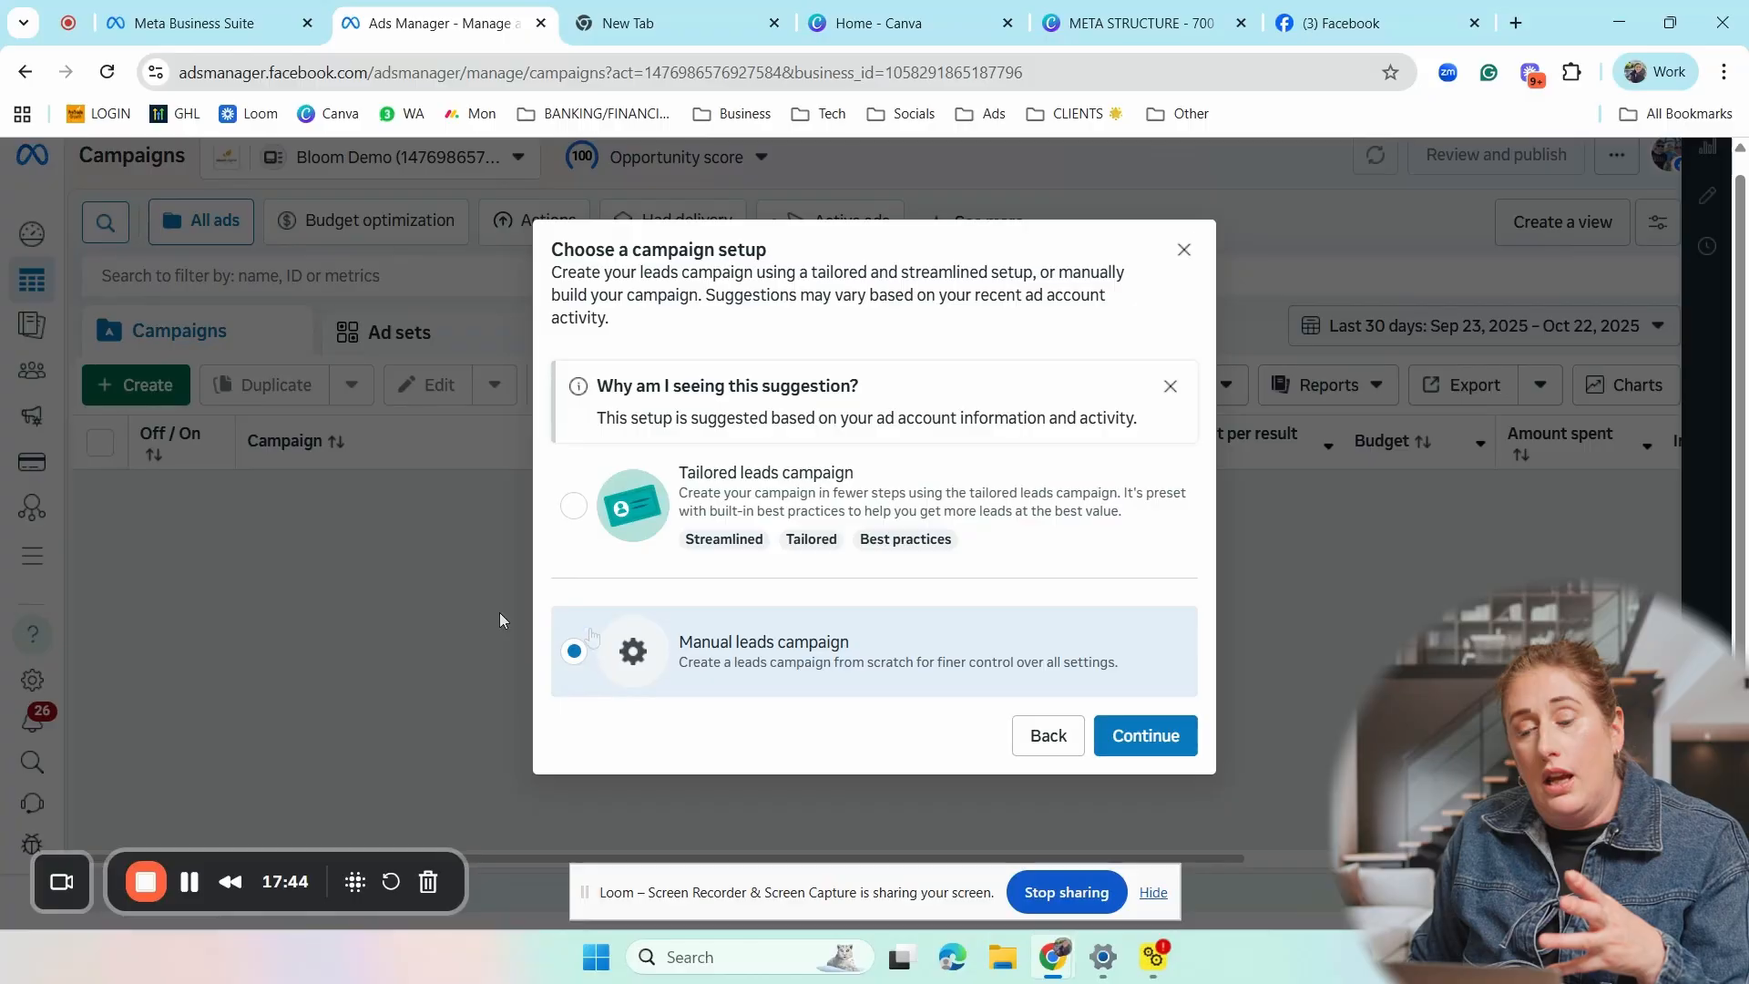
mouse_move(722, 550)
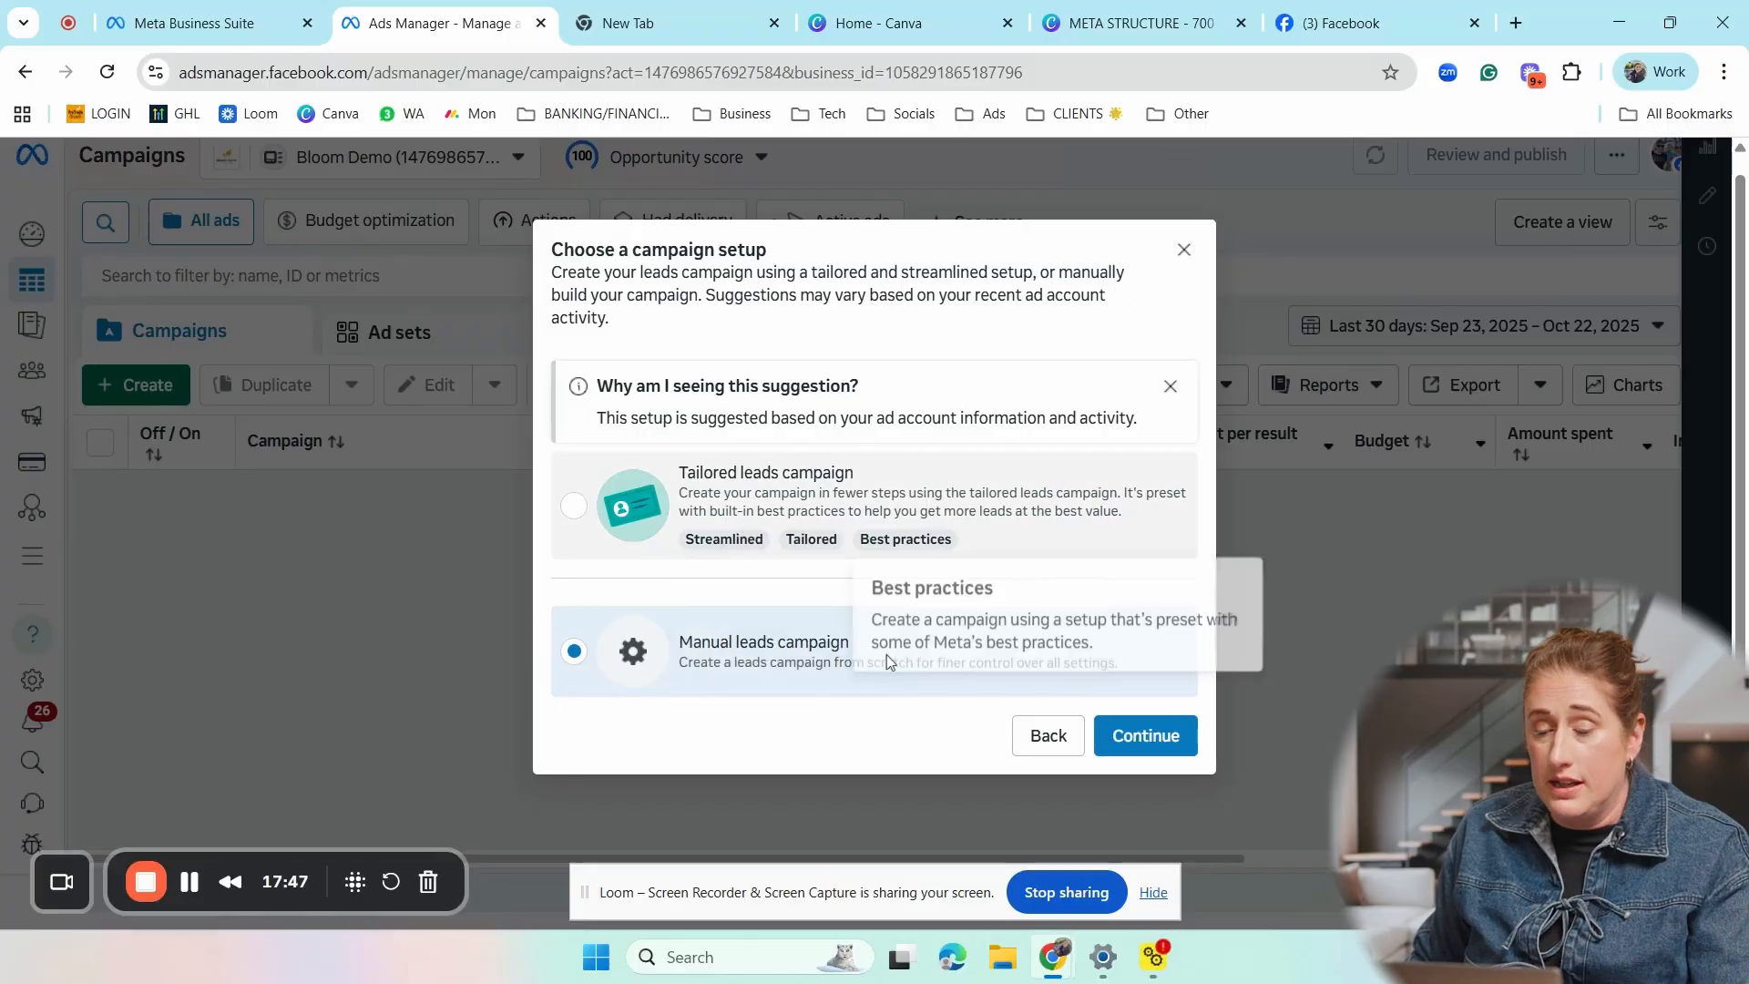
left_click(1143, 736)
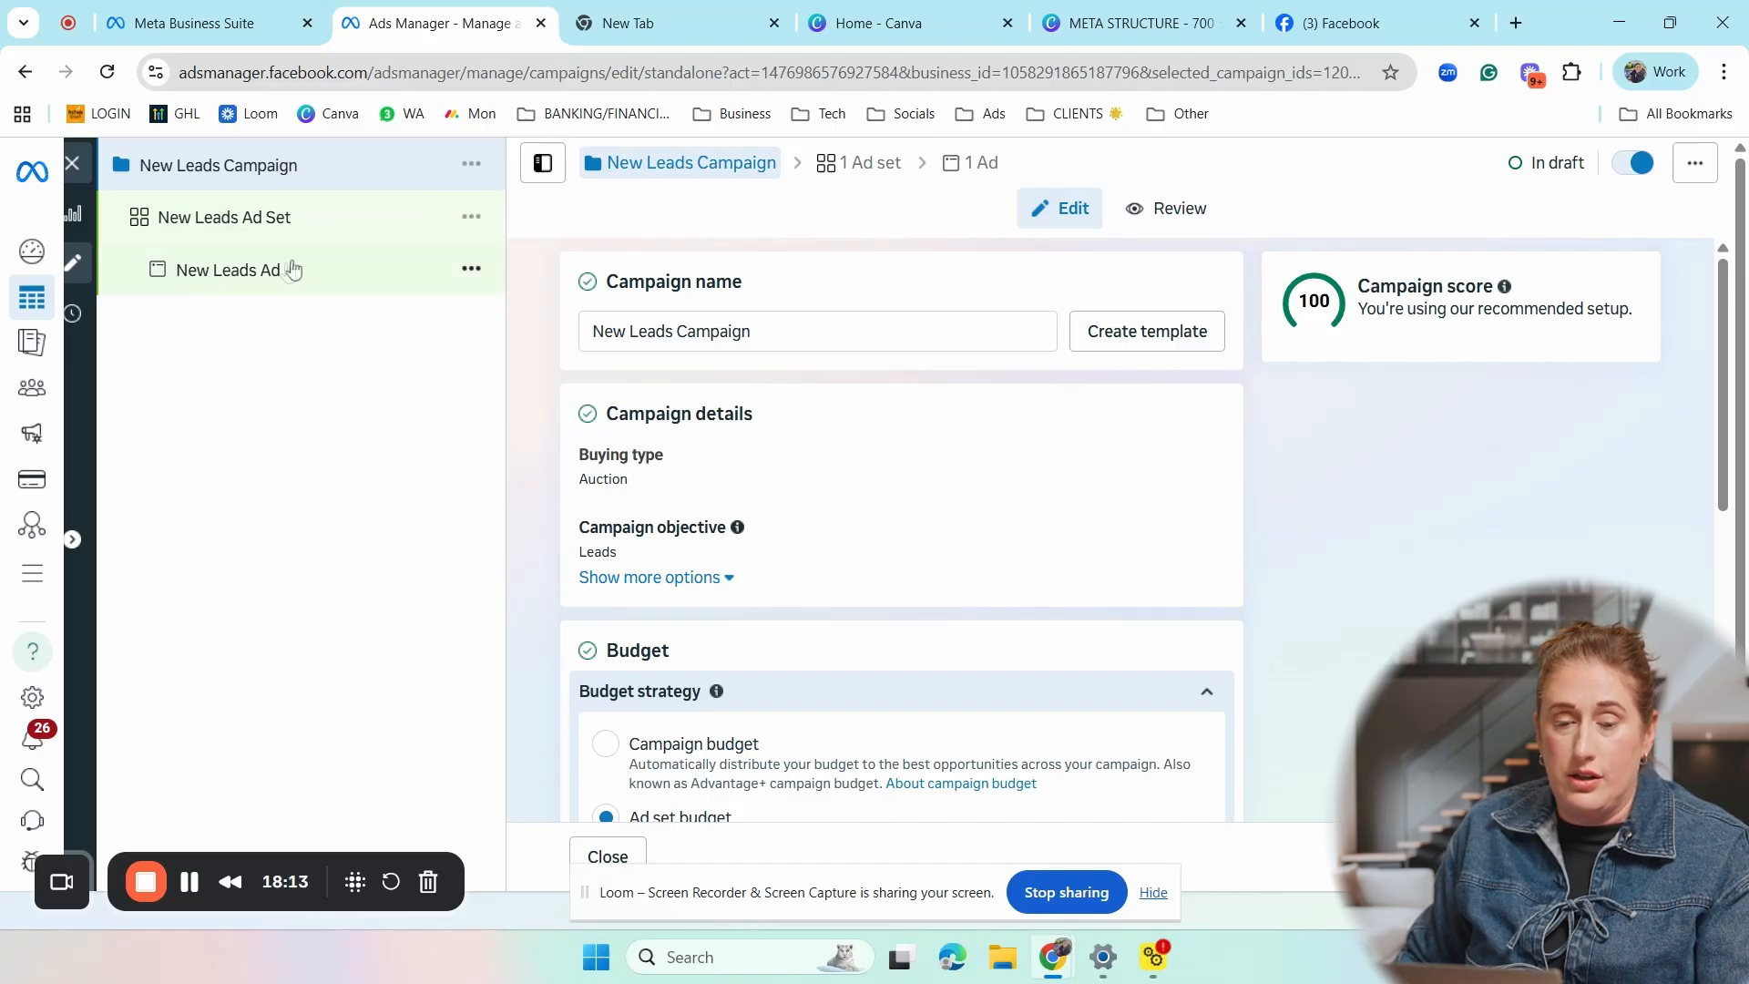
- Examine the draft's three levels: the campaign's budget and category settings, the ad set's conversion and audience settings, and the ad
left_click(301, 225)
left_click(246, 176)
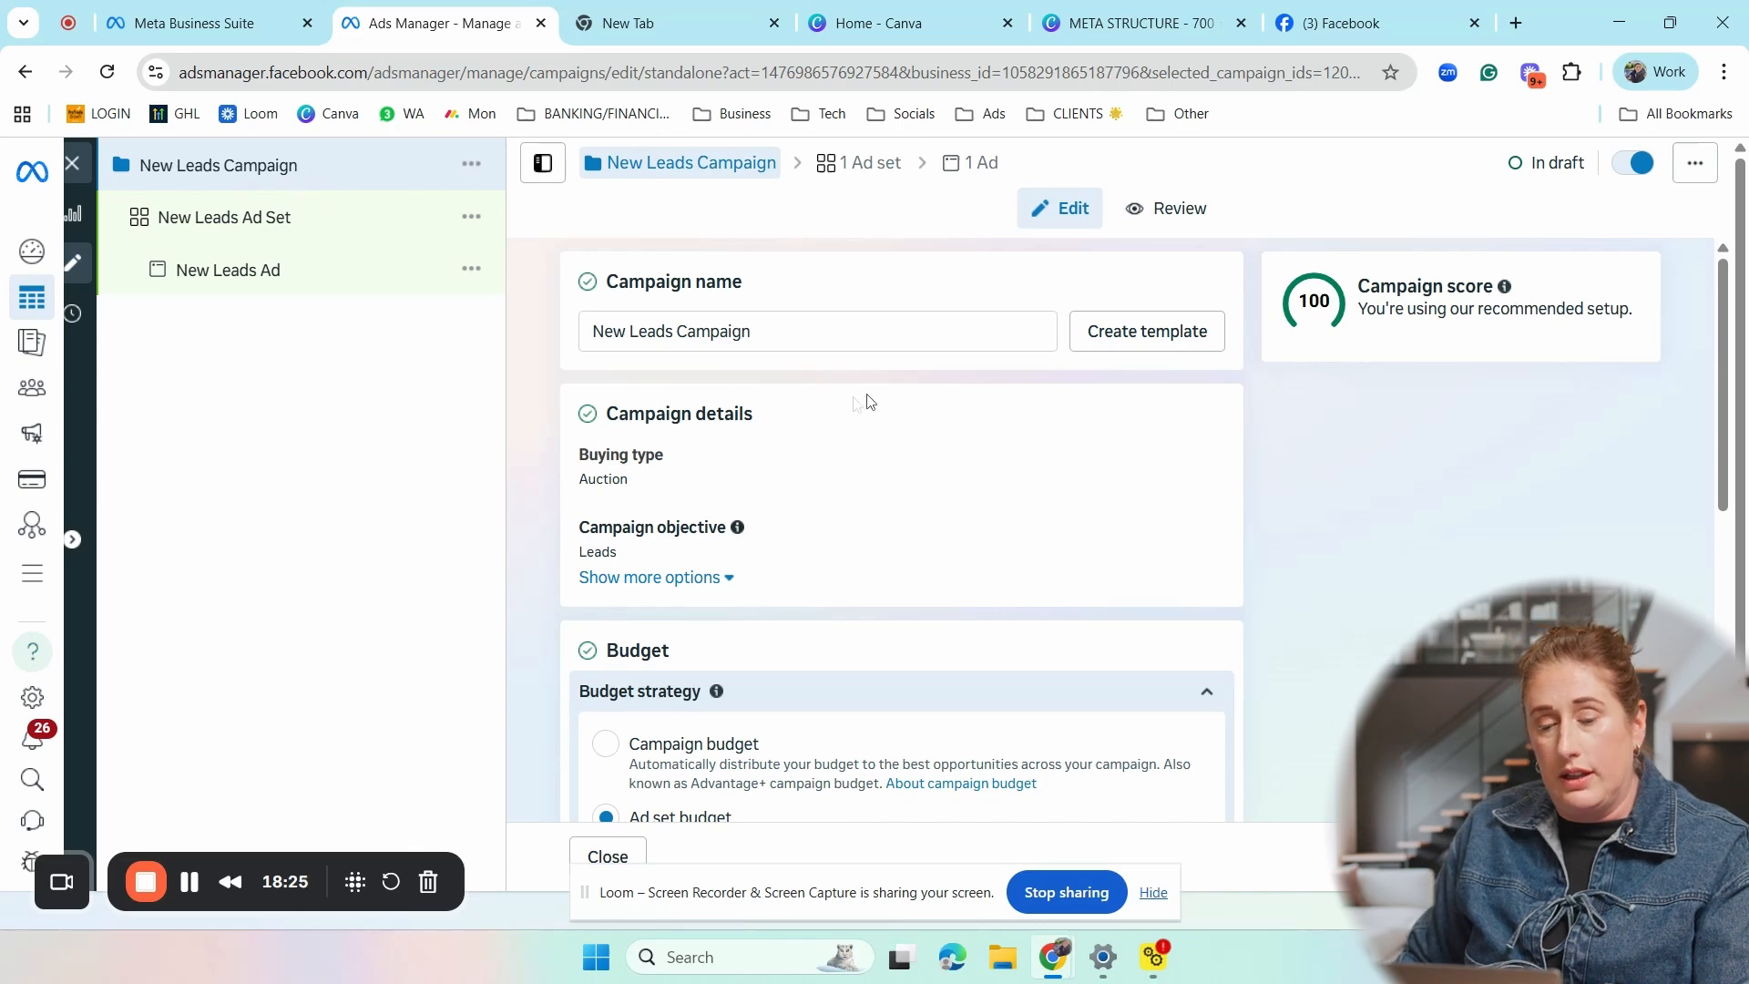
scroll(866, 405, "down", 3)
scroll(861, 463, "down", 5)
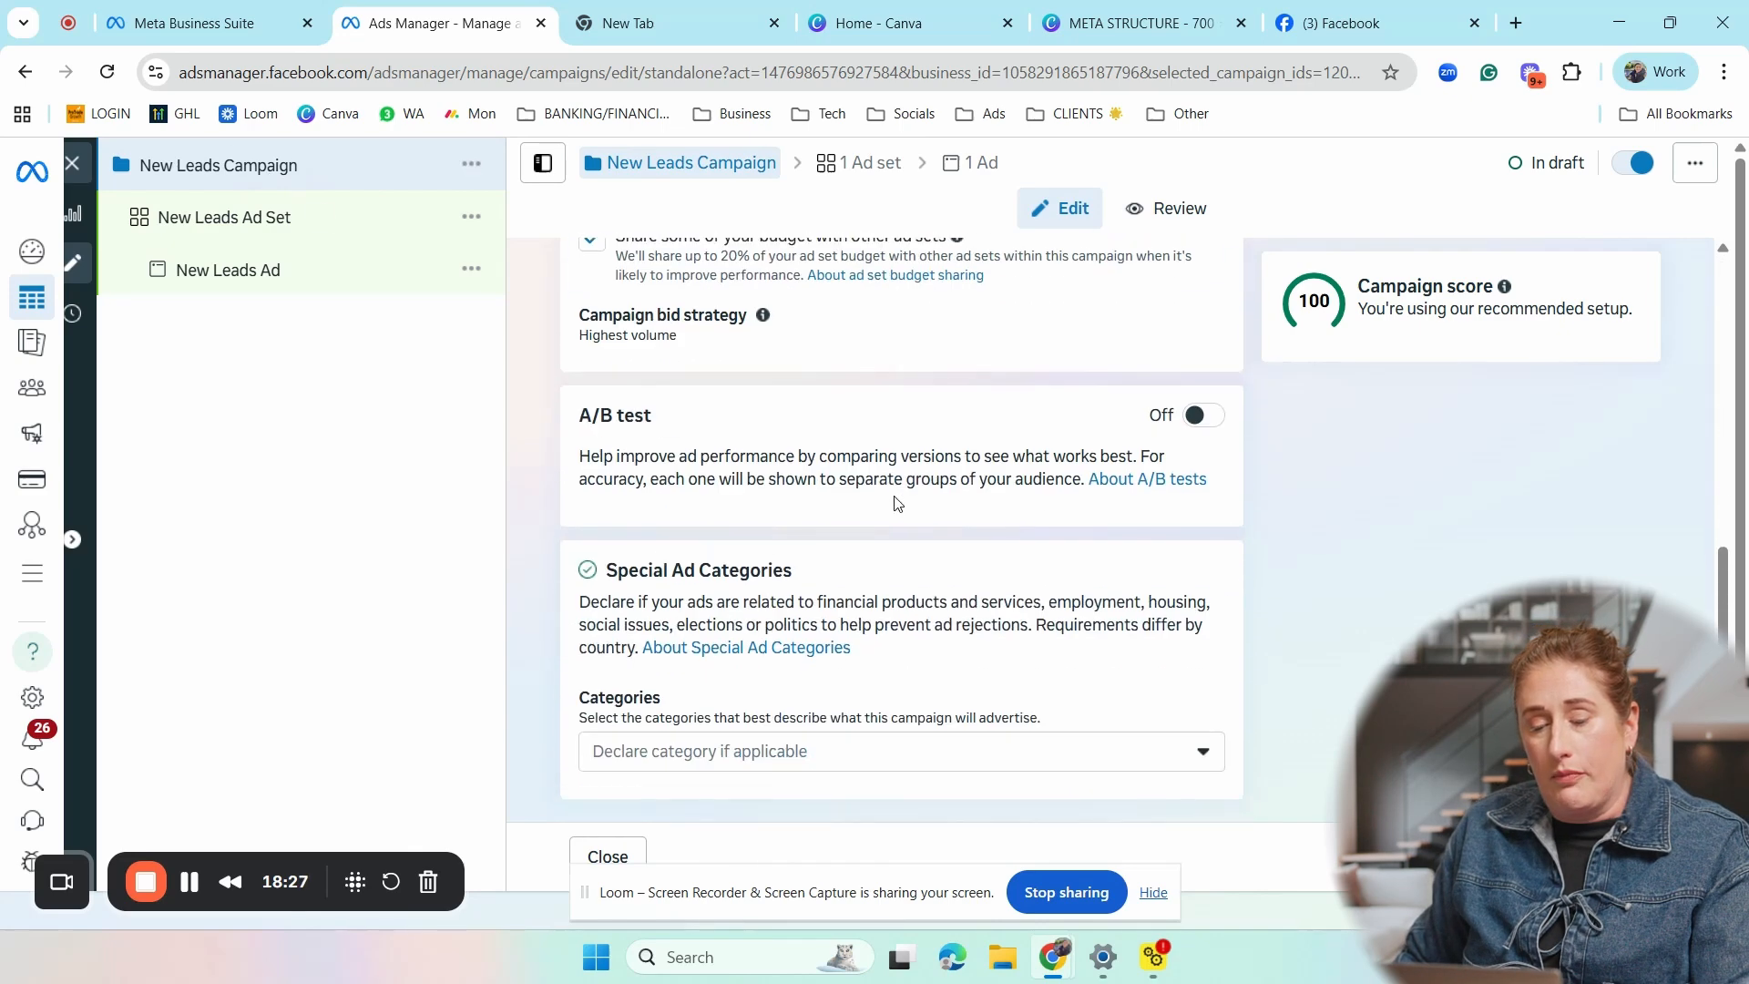
scroll(930, 456, "up", 5)
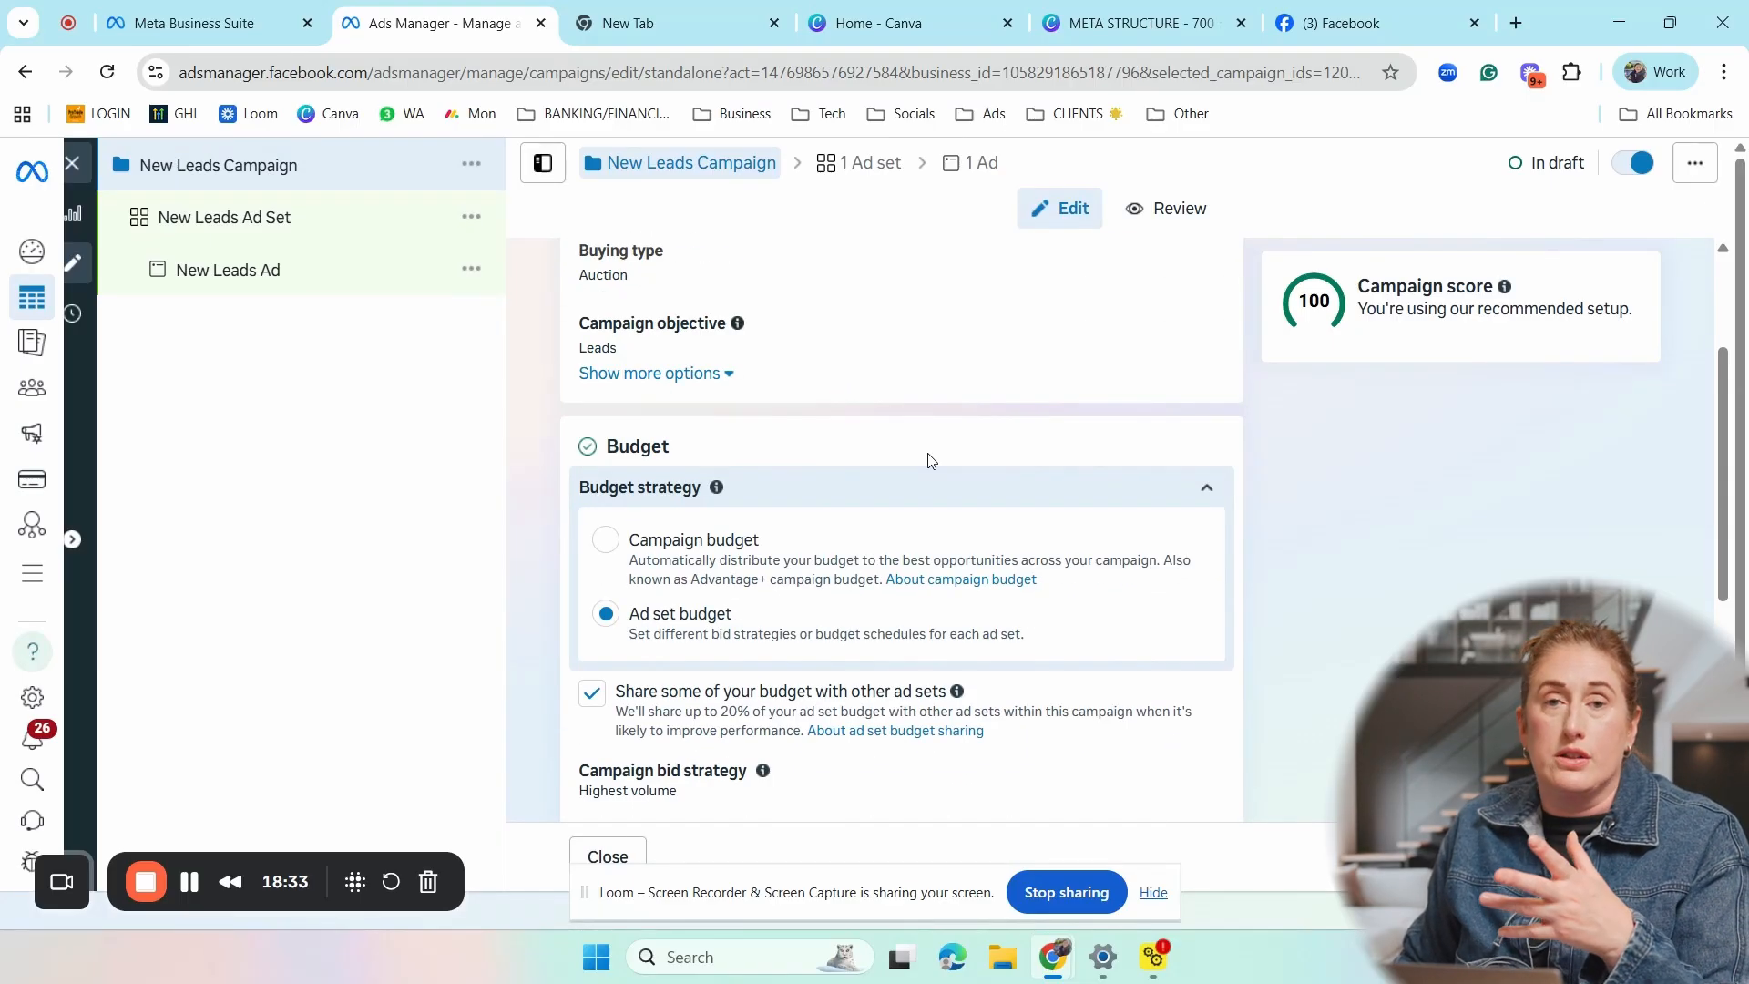
left_click(304, 216)
left_click(315, 226)
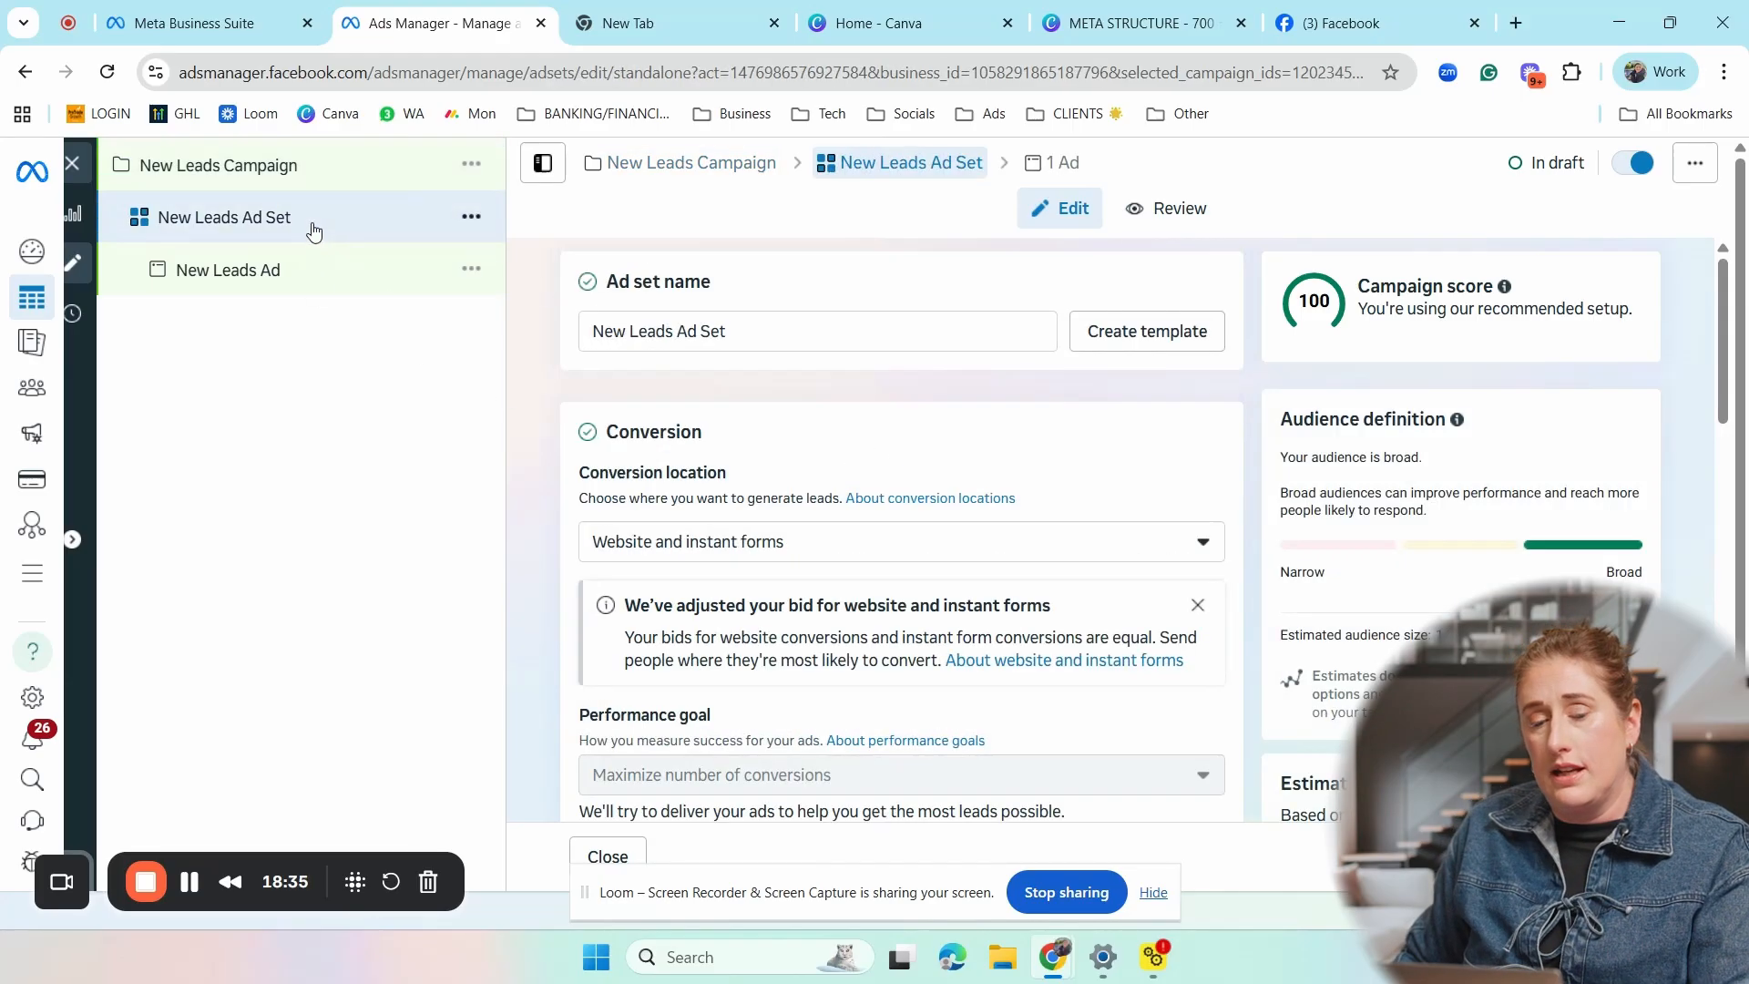
scroll(796, 468, "down", 2)
scroll(795, 468, "down", 10)
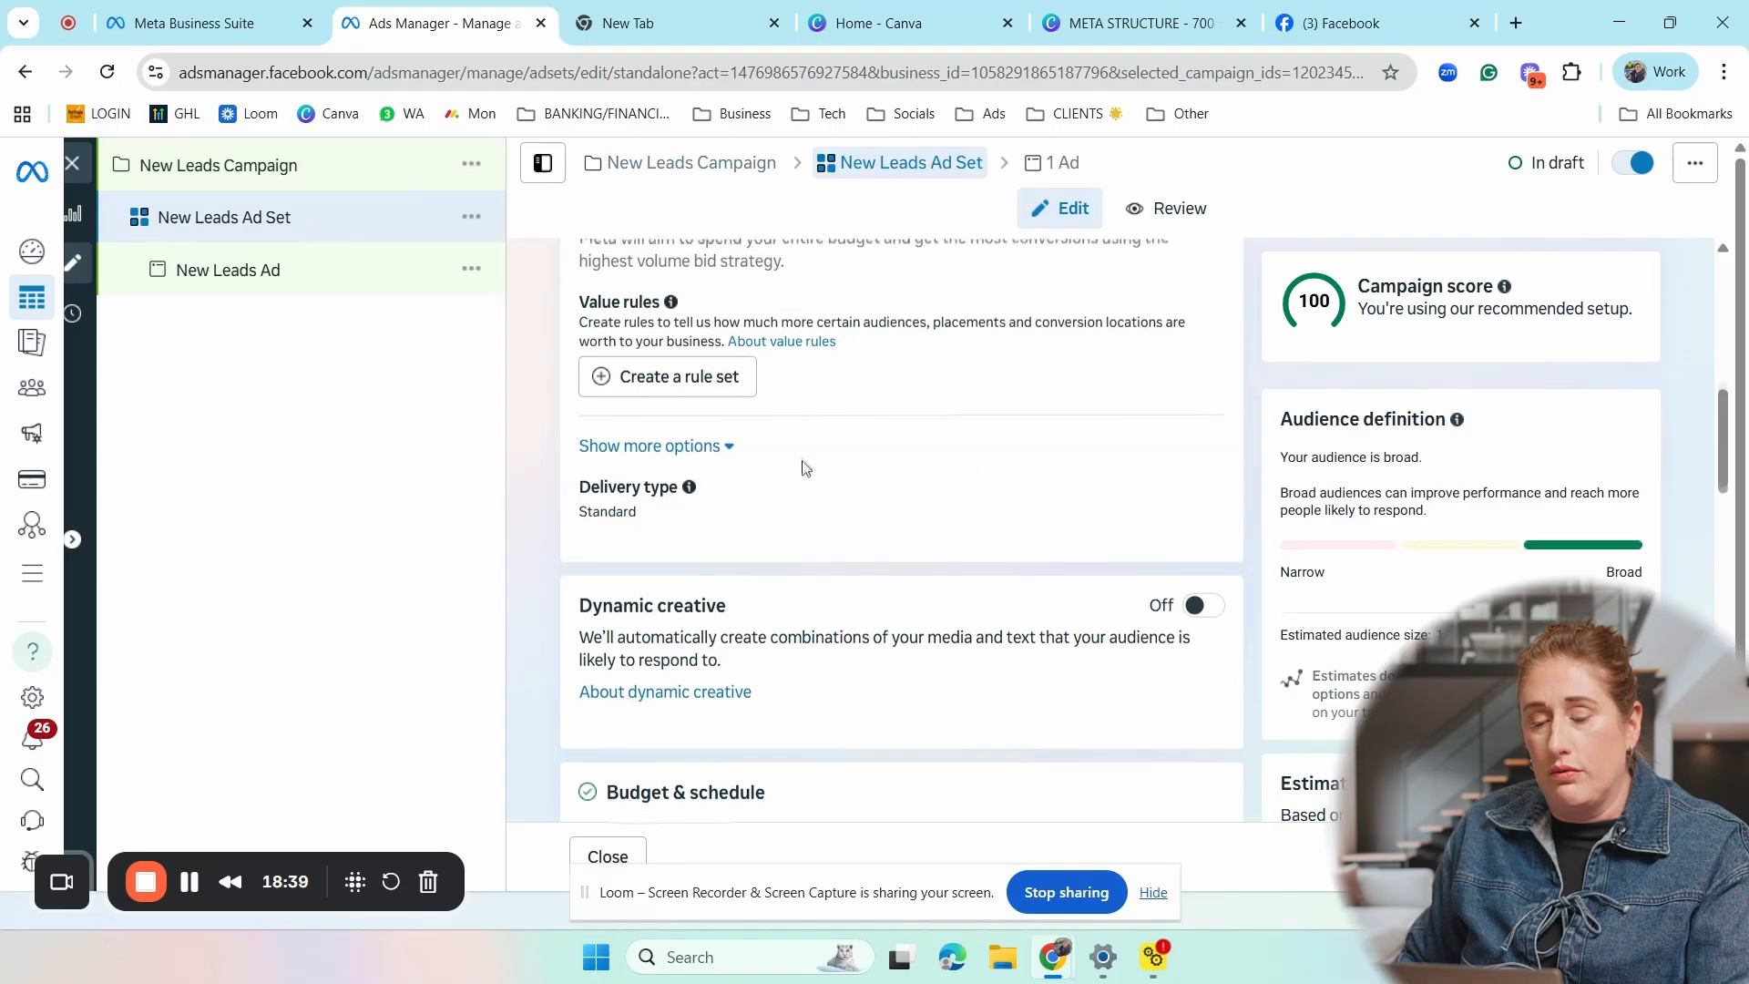
scroll(804, 465, "down", 10)
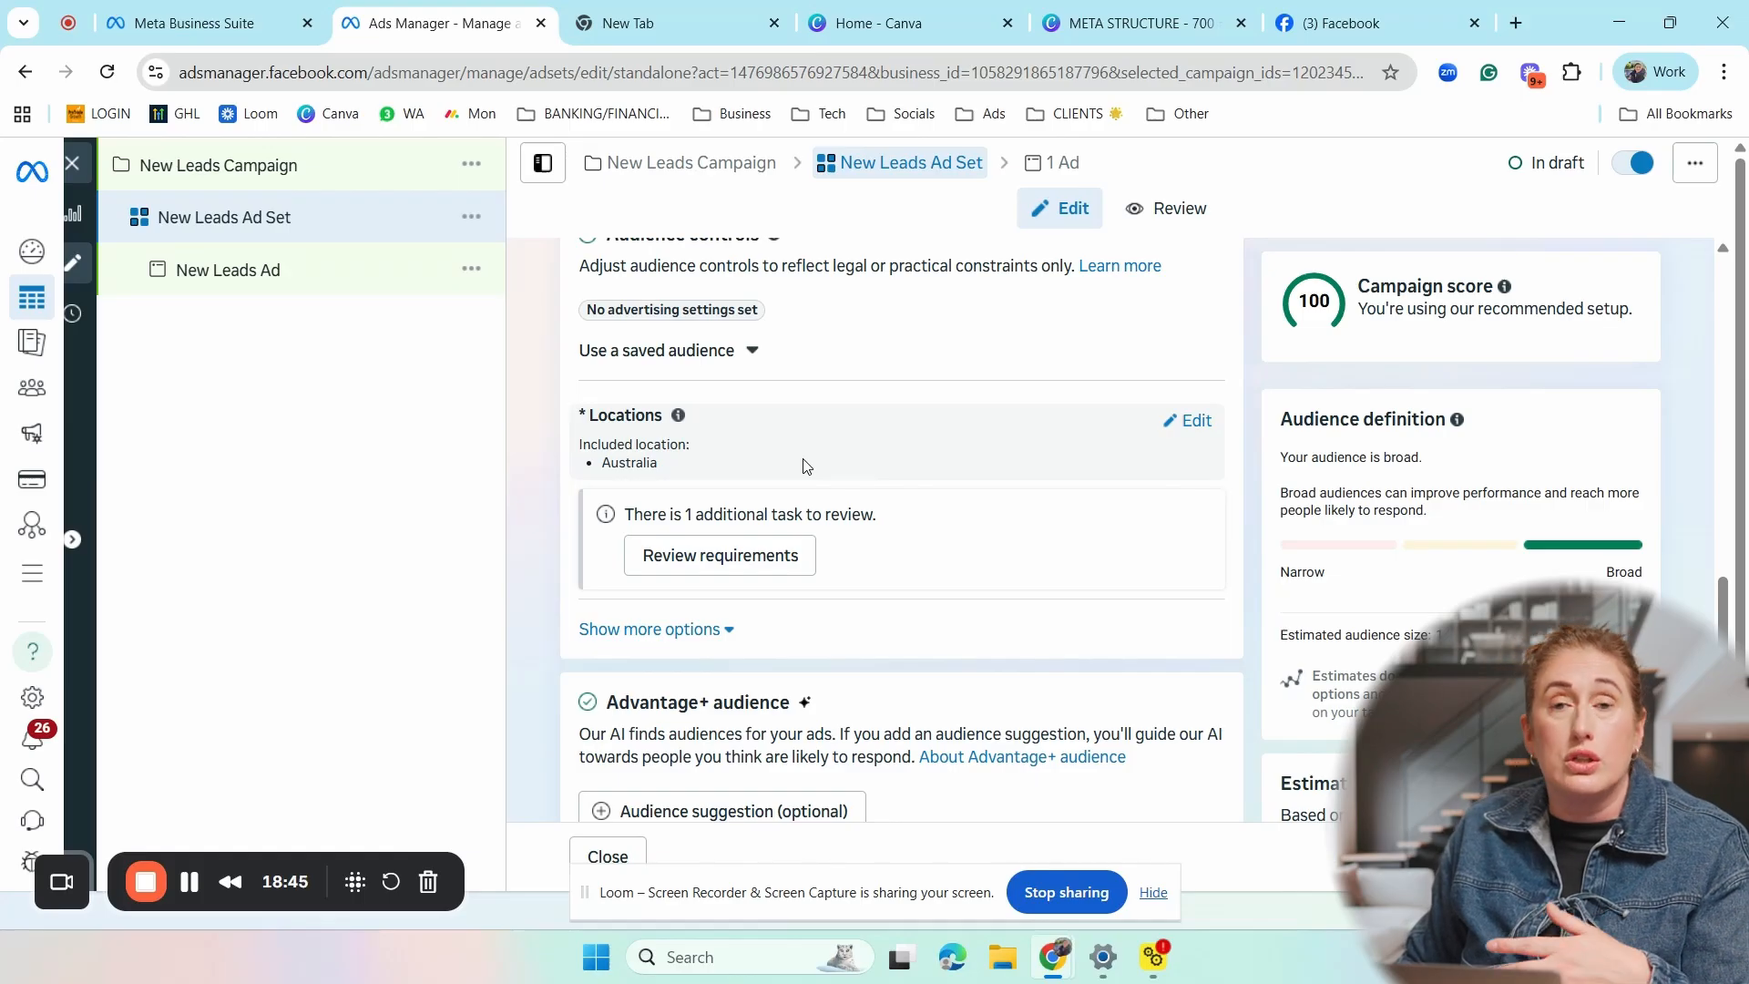
left_click(264, 277)
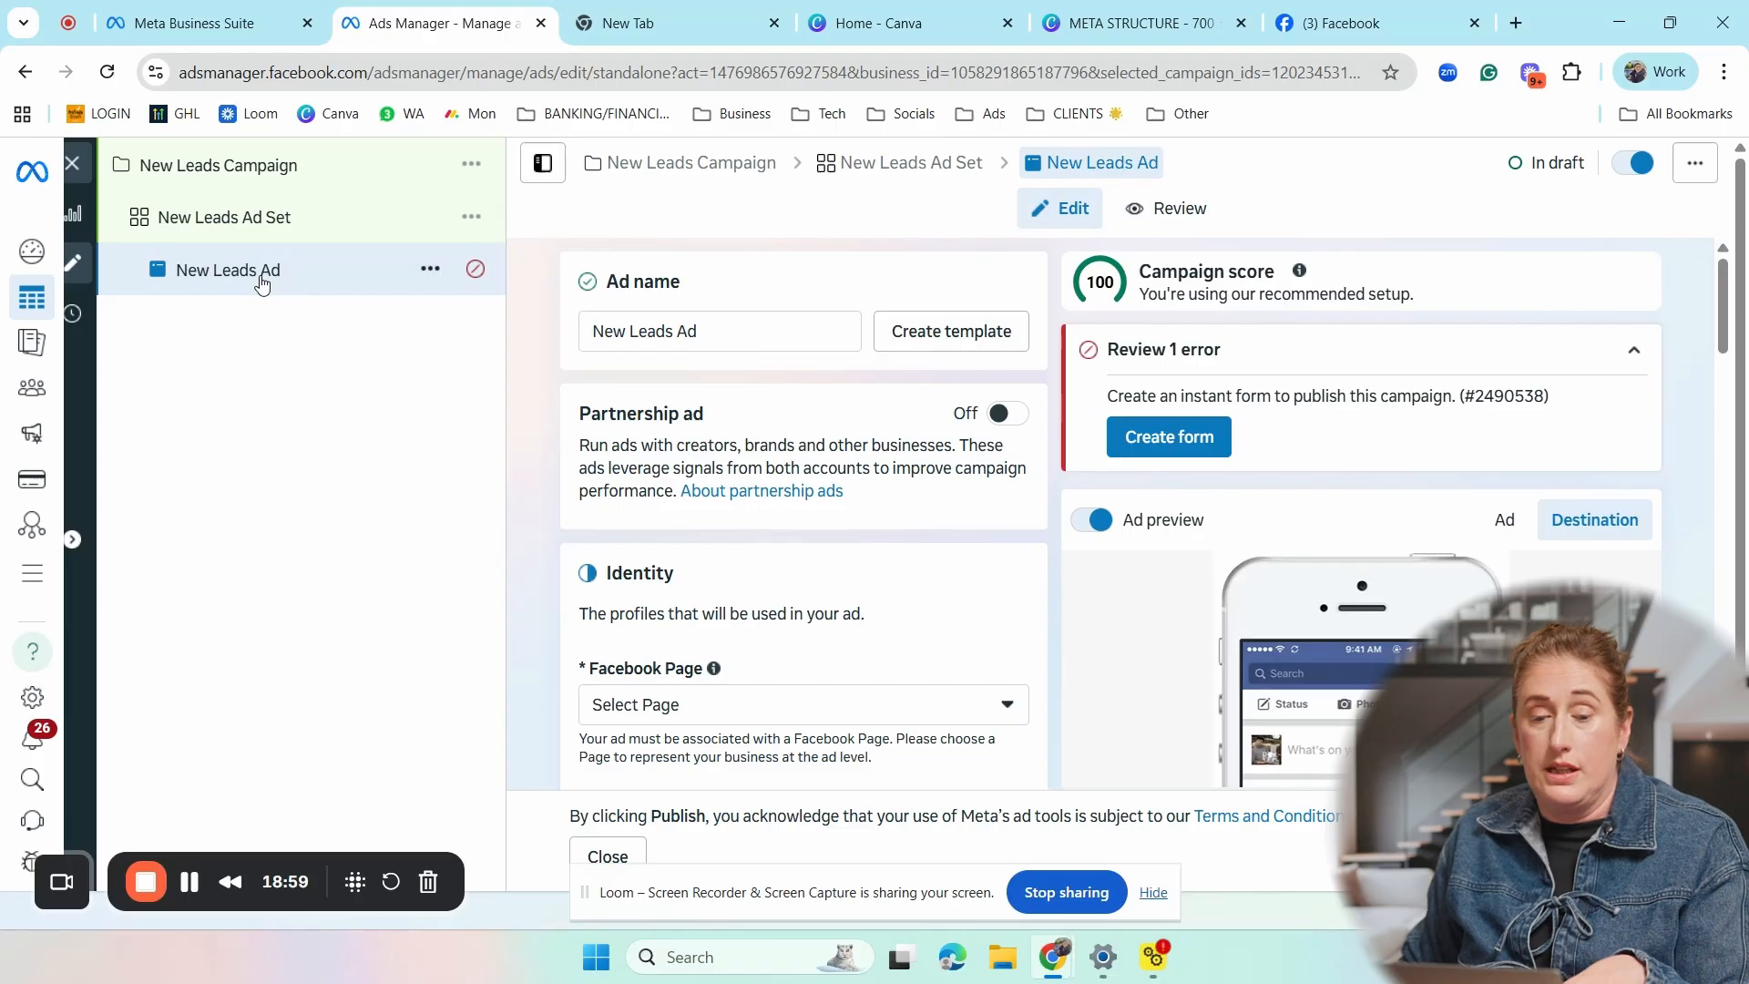
- Rename the campaign as "$1000 off deck - Spring 2025"
left_click(275, 167)
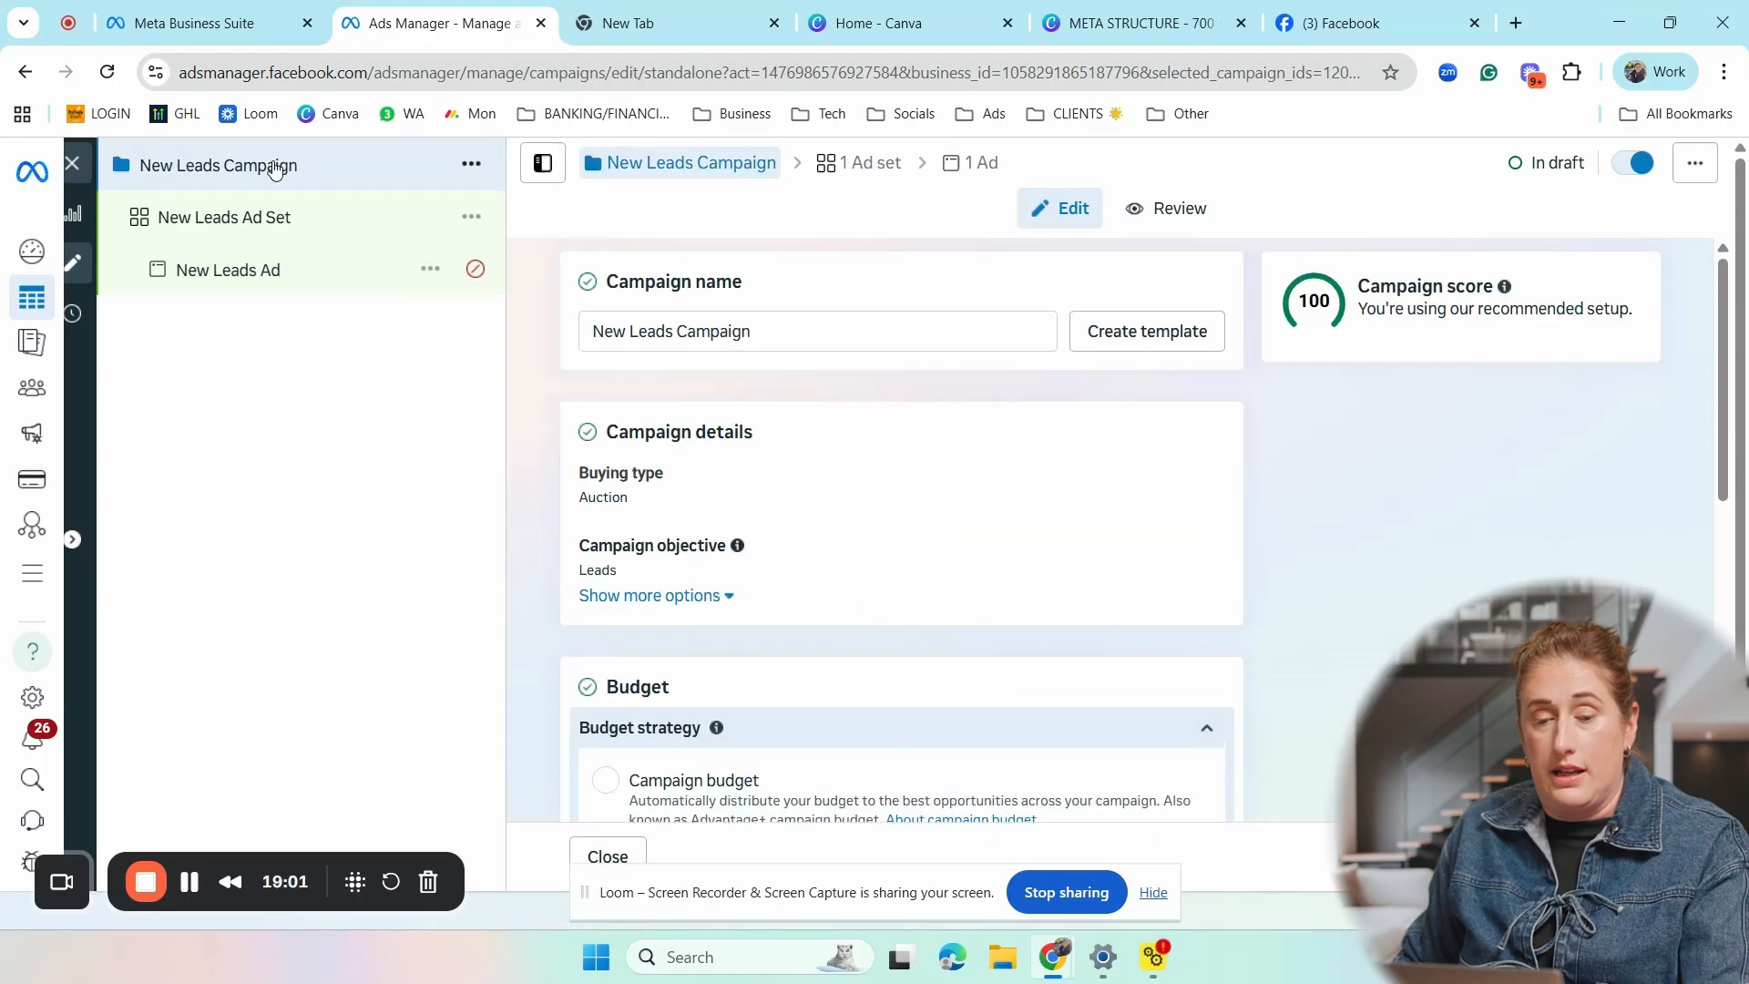
left_click(904, 336)
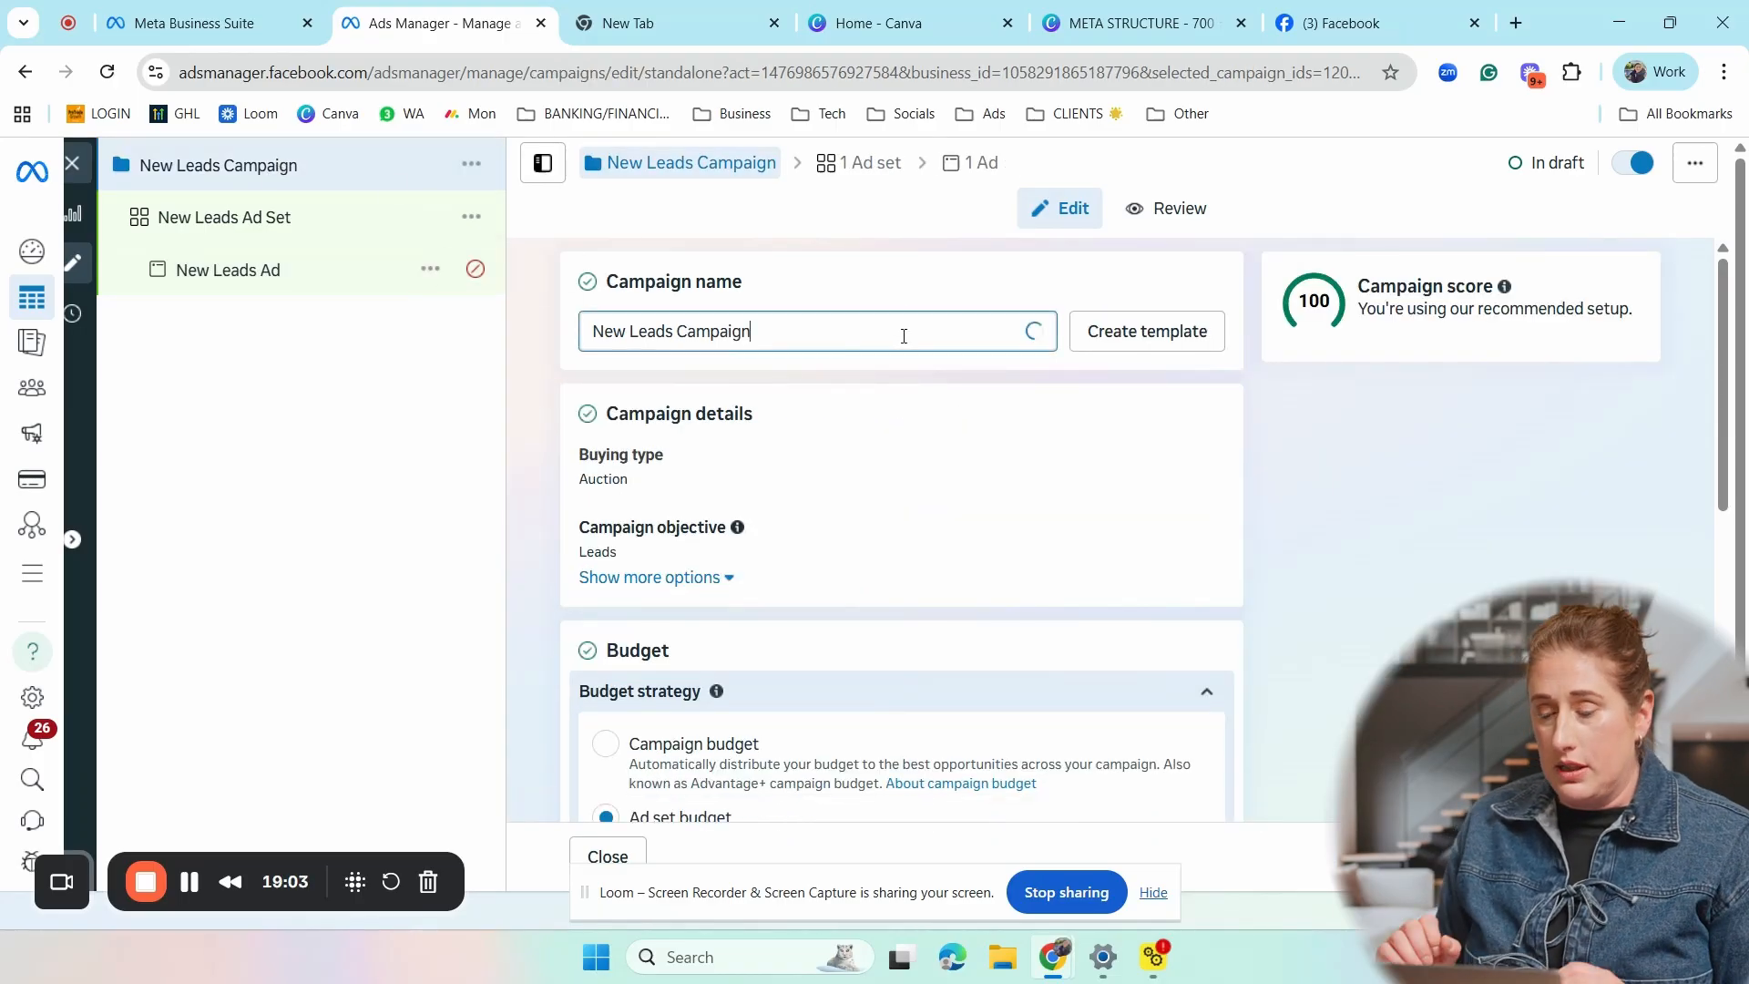
key("BackSpace")
key("BackSpace")
key("BackSpace")
key("BackSpace")
key("BackSpace")
key("BackSpace")
key("BackSpace")
key("BackSpace")
key("BackSpace")
key("BackSpace")
key("BackSpace")
key("BackSpace")
key("BackSpace")
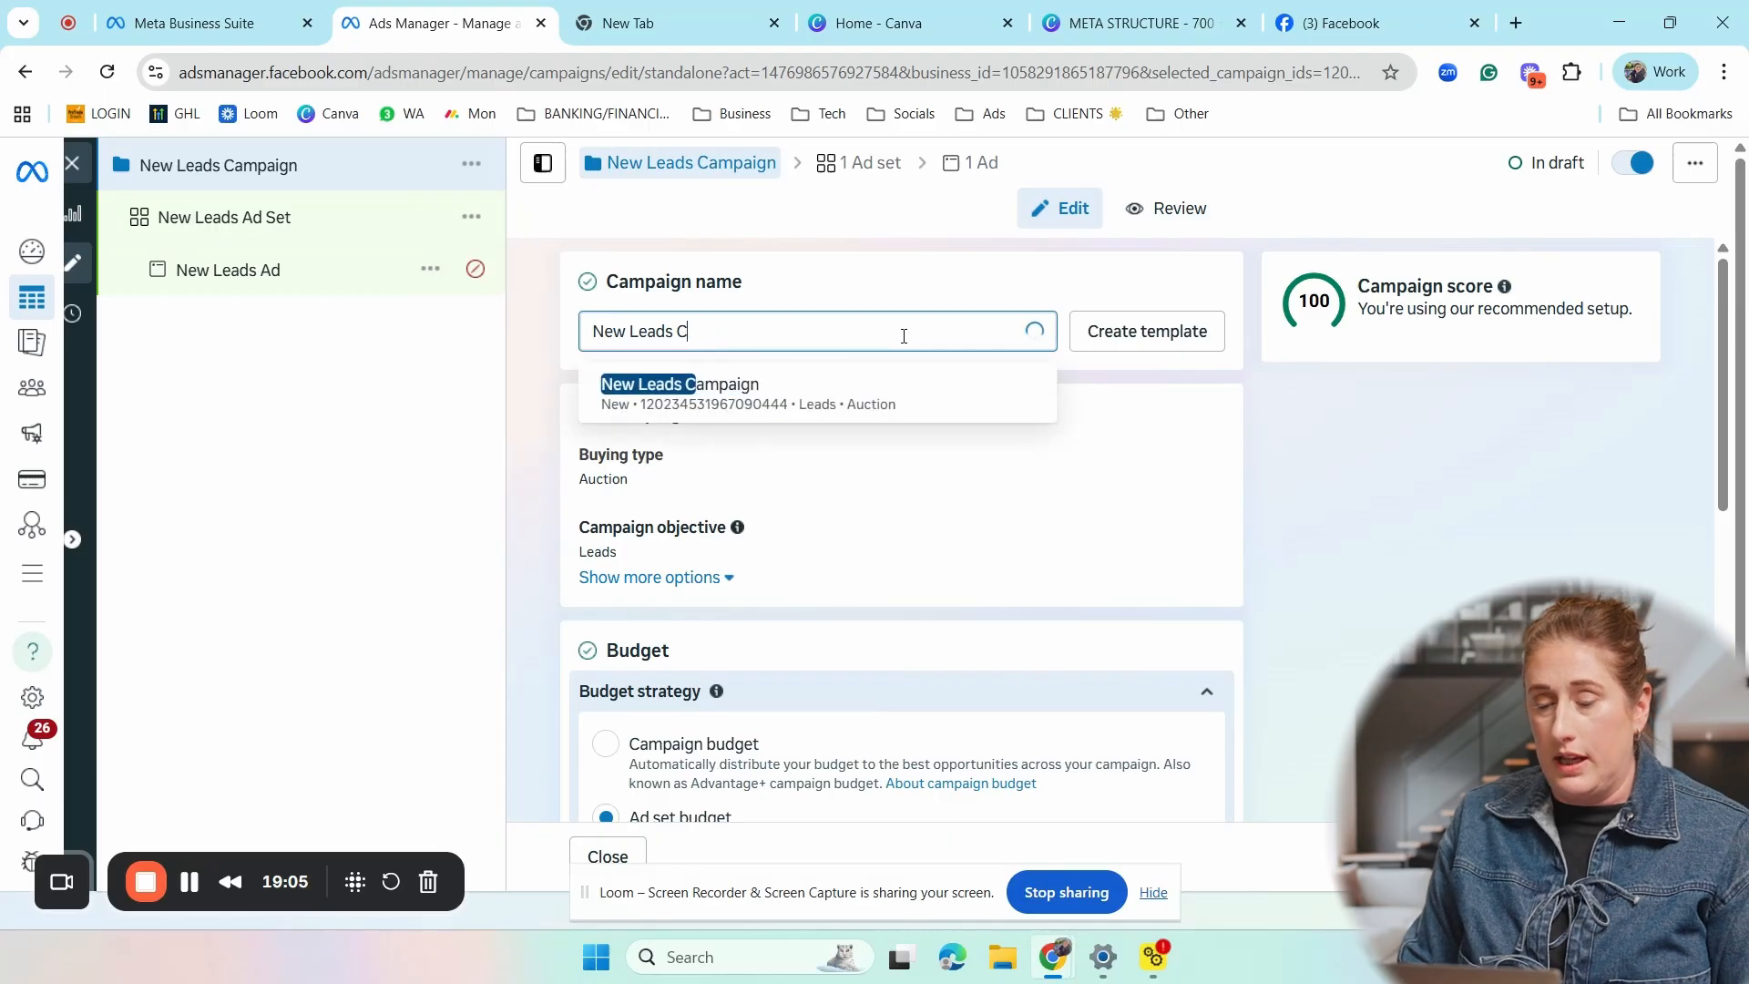
key("BackSpace")
key("BackSpace")
key("BackSpace")
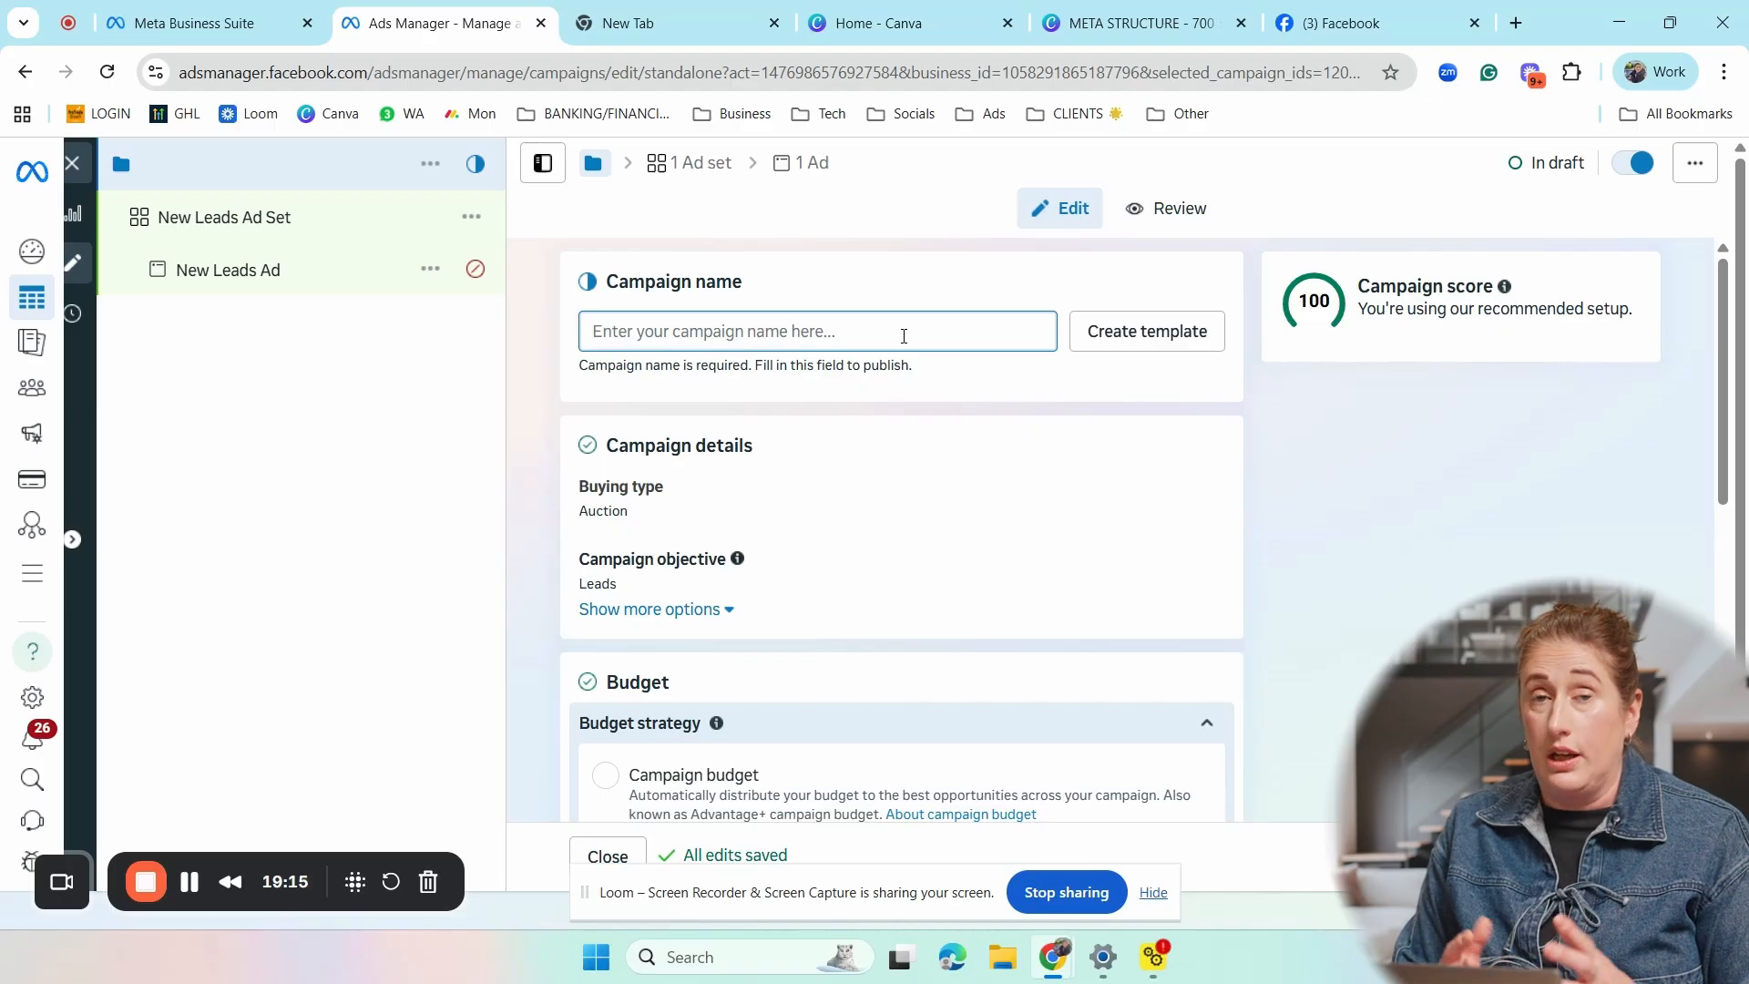
type("$1000 off")
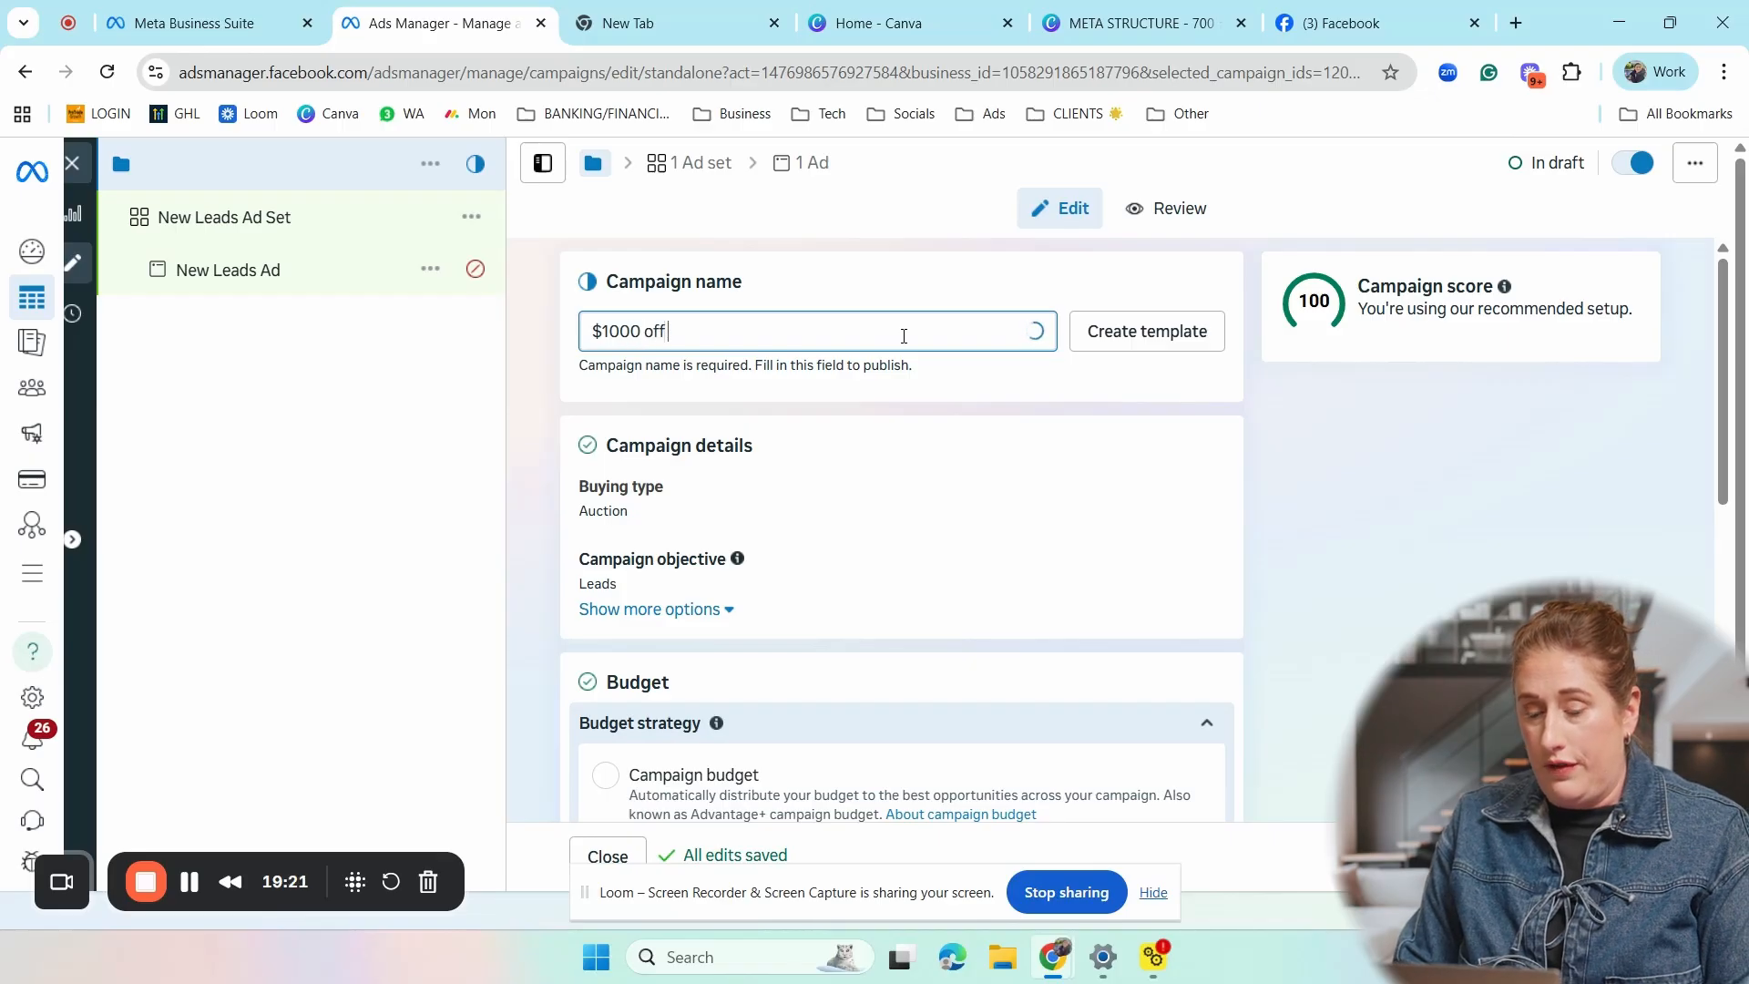
type(" deck")
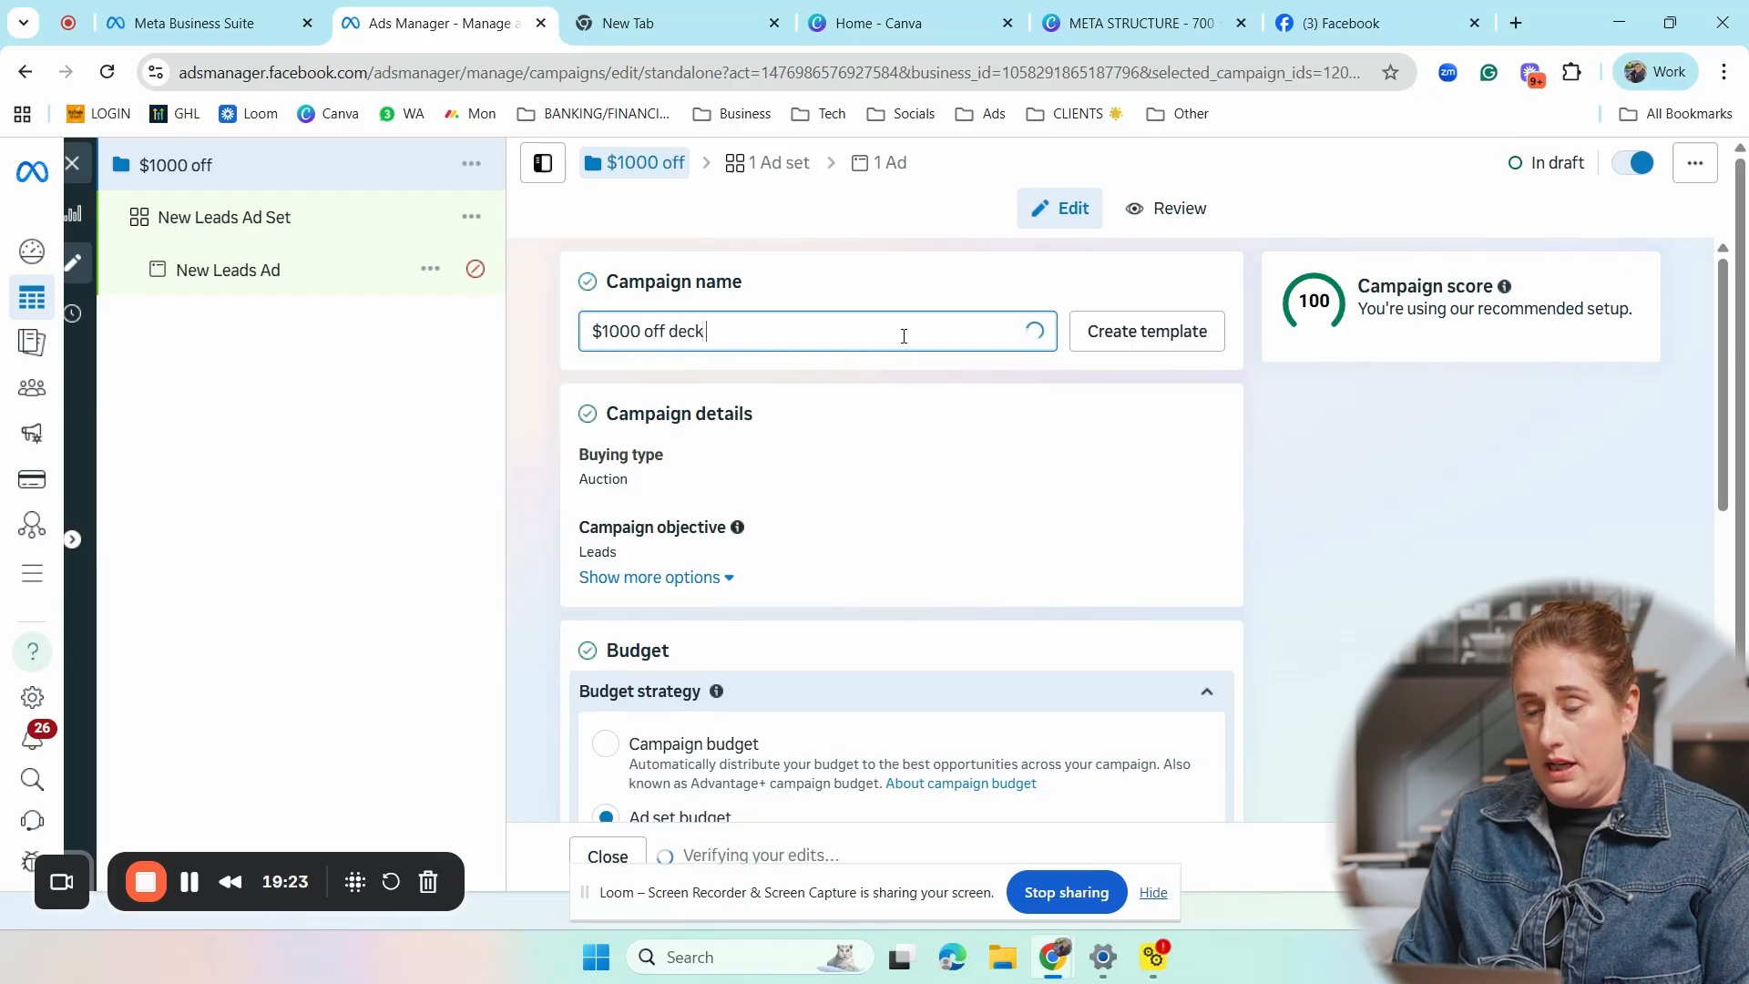
type(" - Spring")
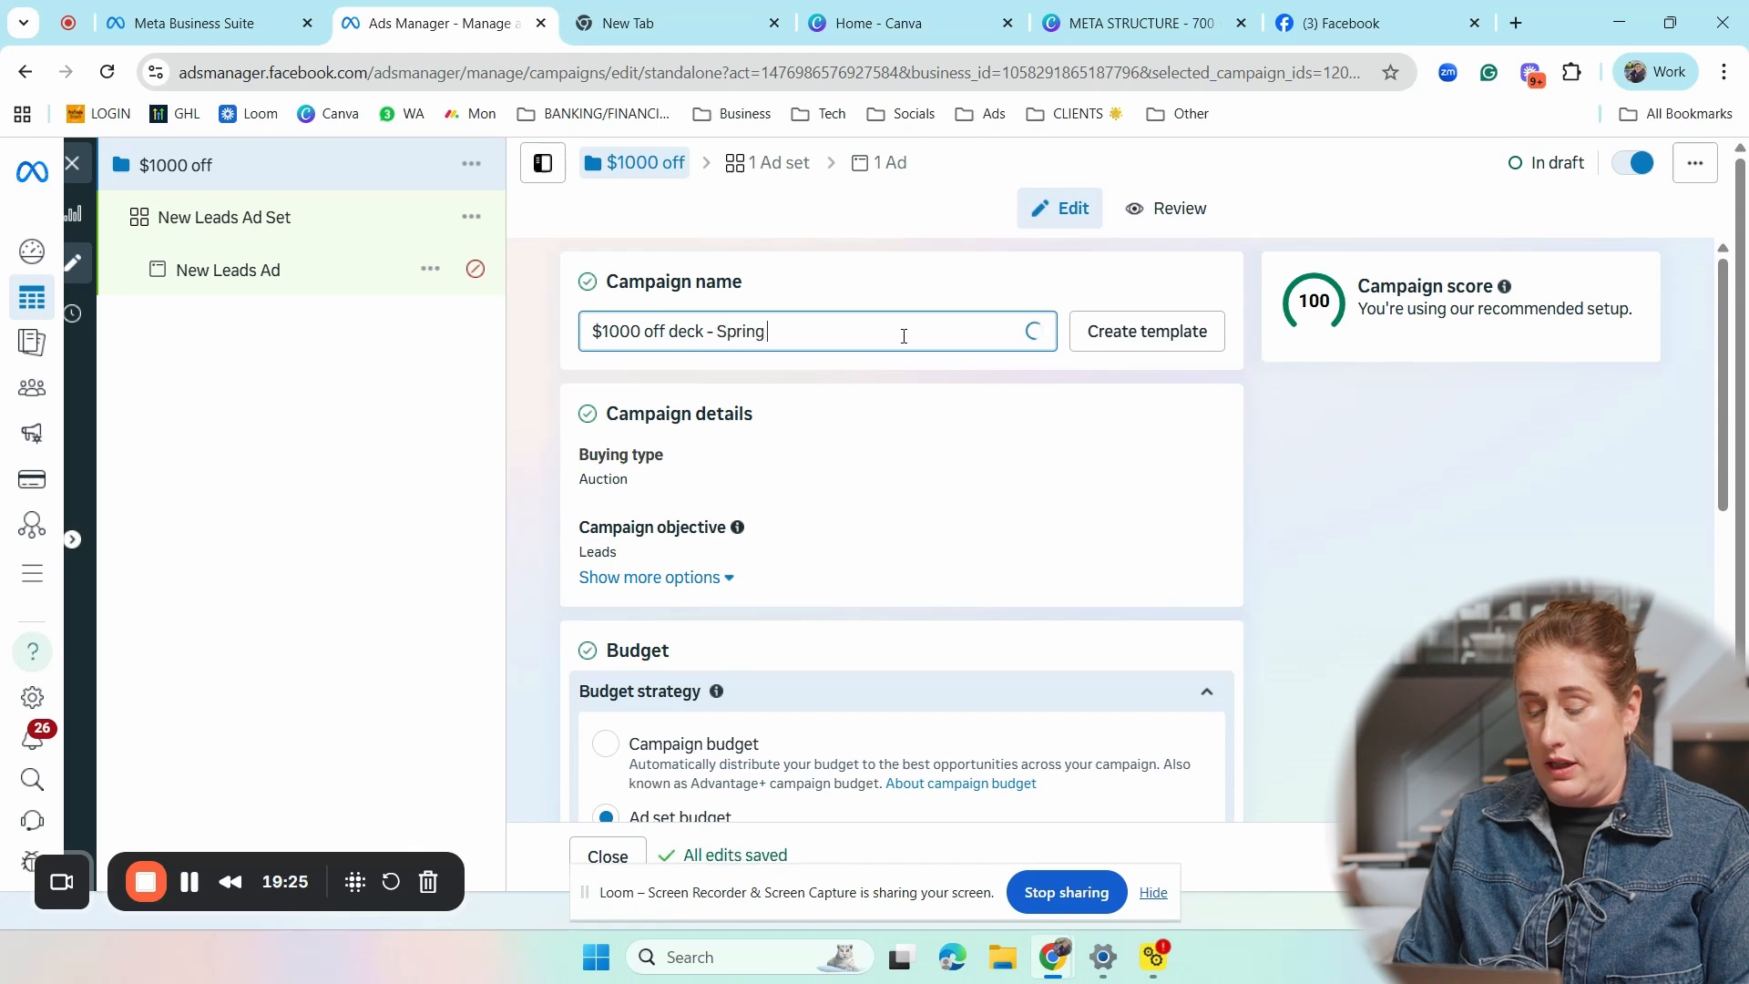
type(" 2025")
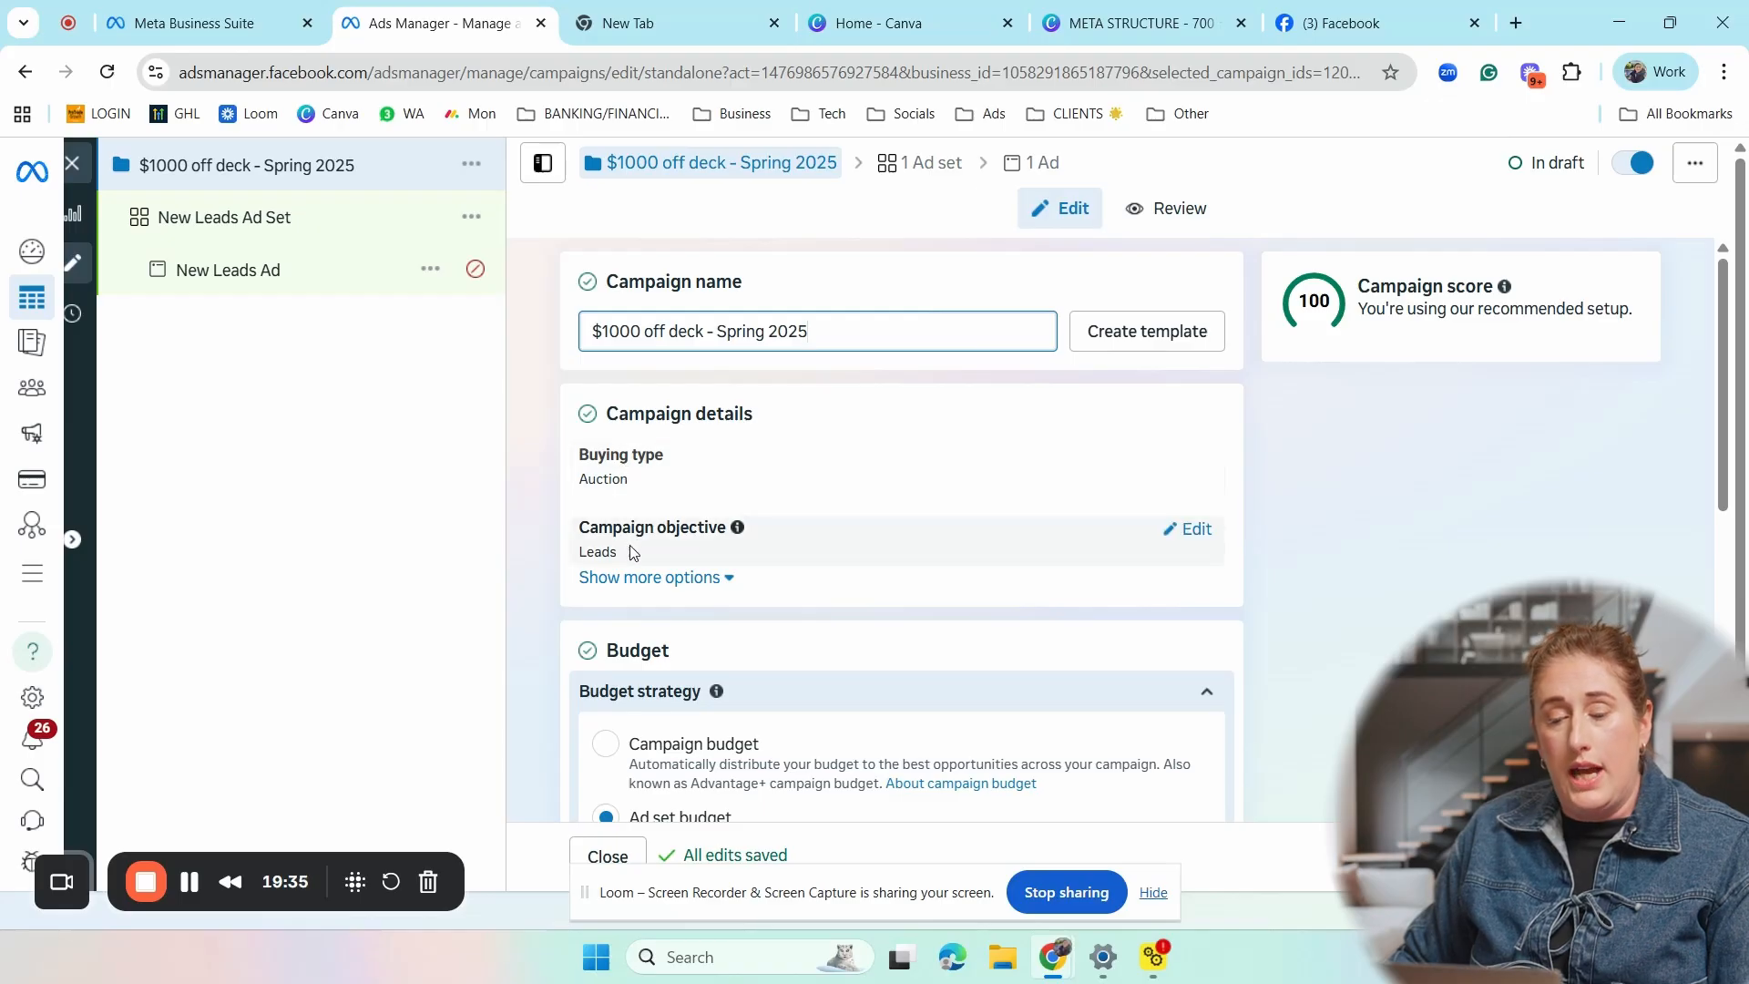
- Review the campaign's buying type options, keeping Auction, and open the campaign objective for editing
left_click(1204, 465)
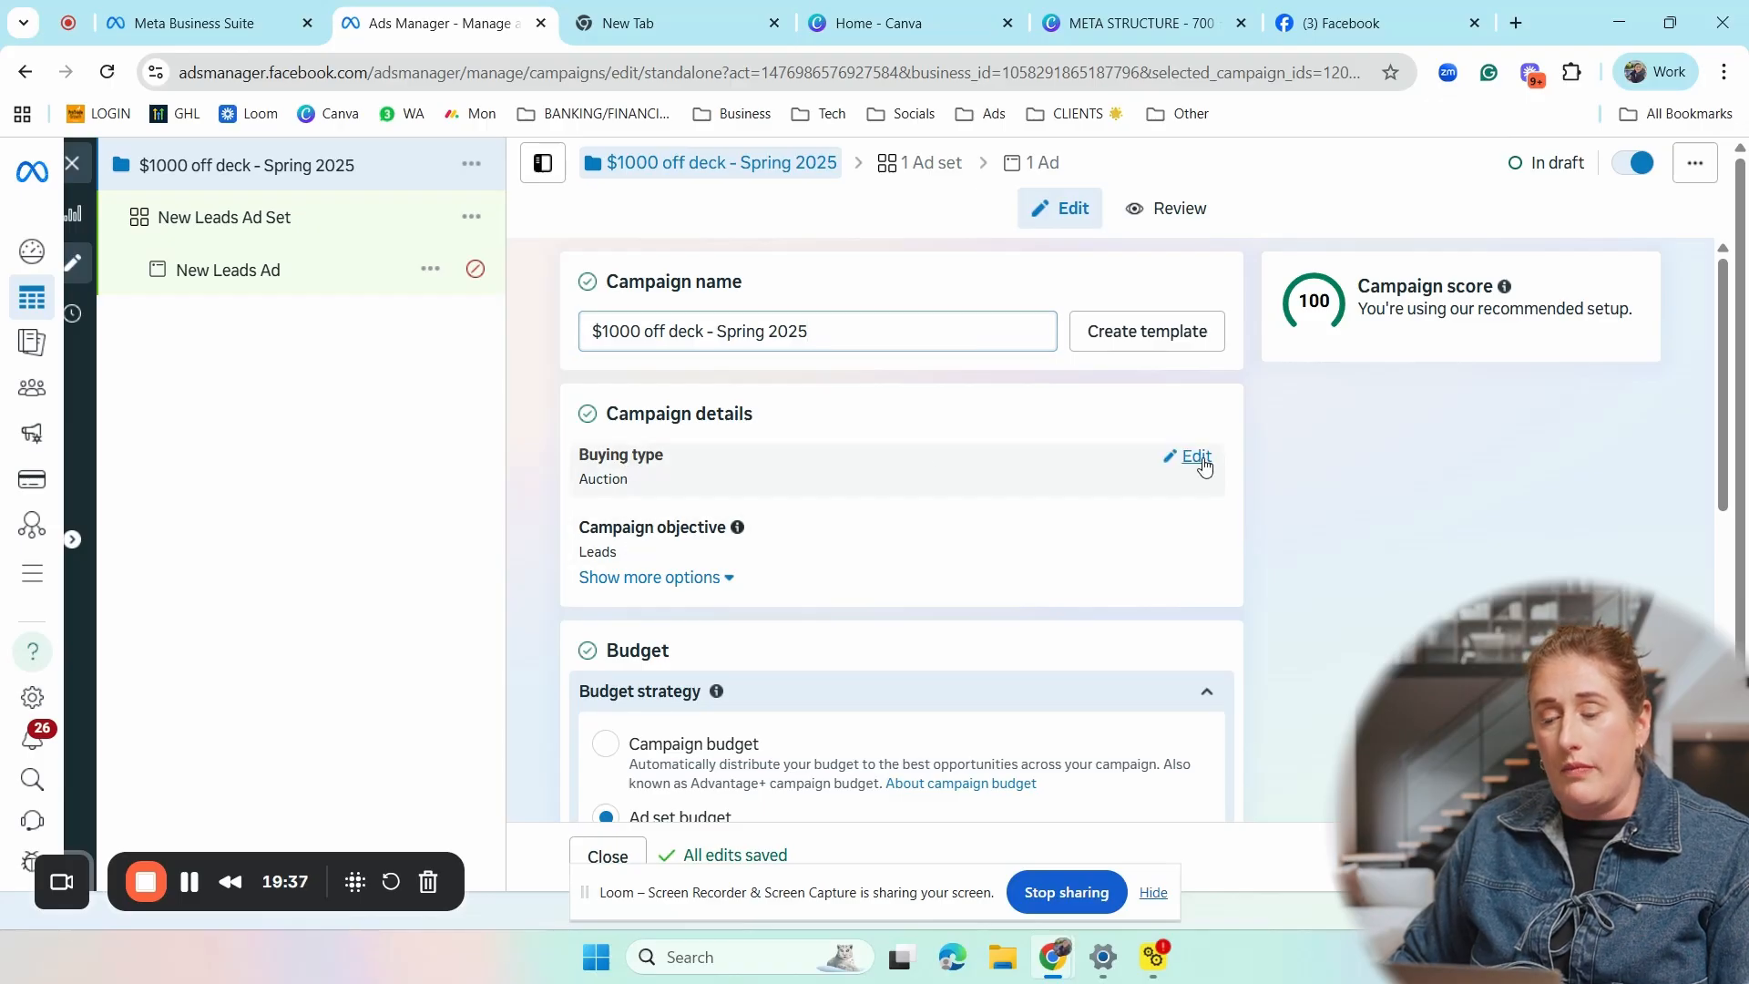
left_click(818, 492)
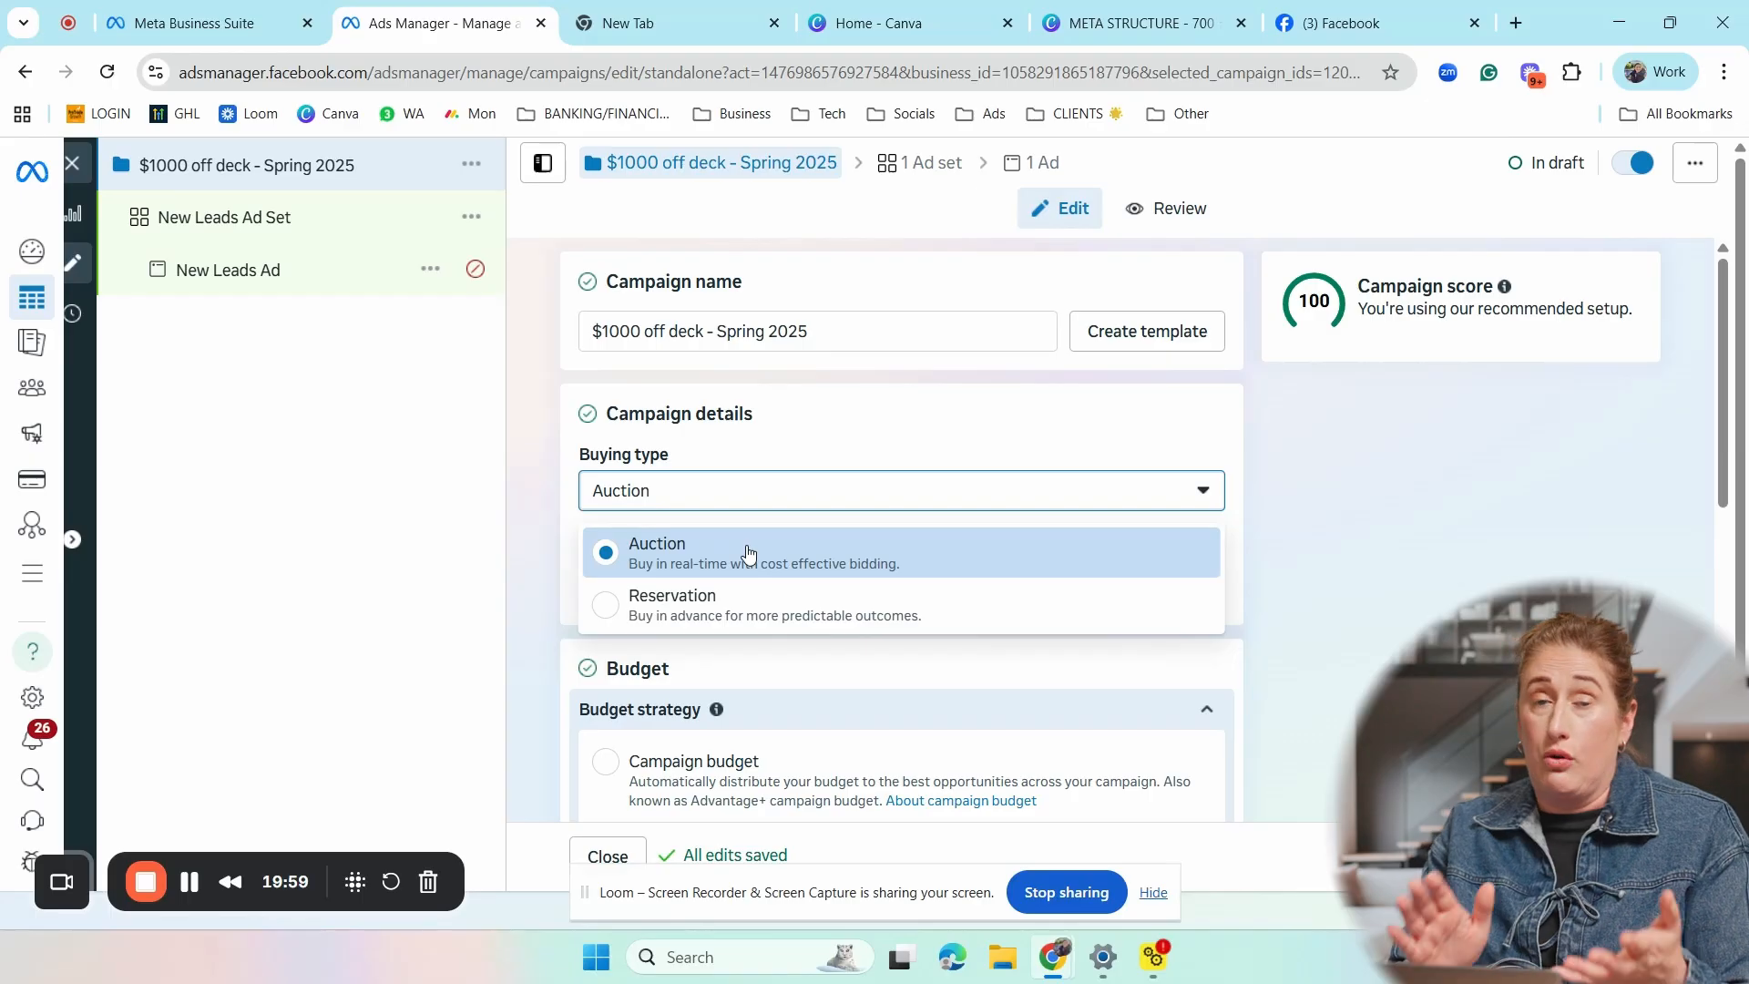
left_click(628, 554)
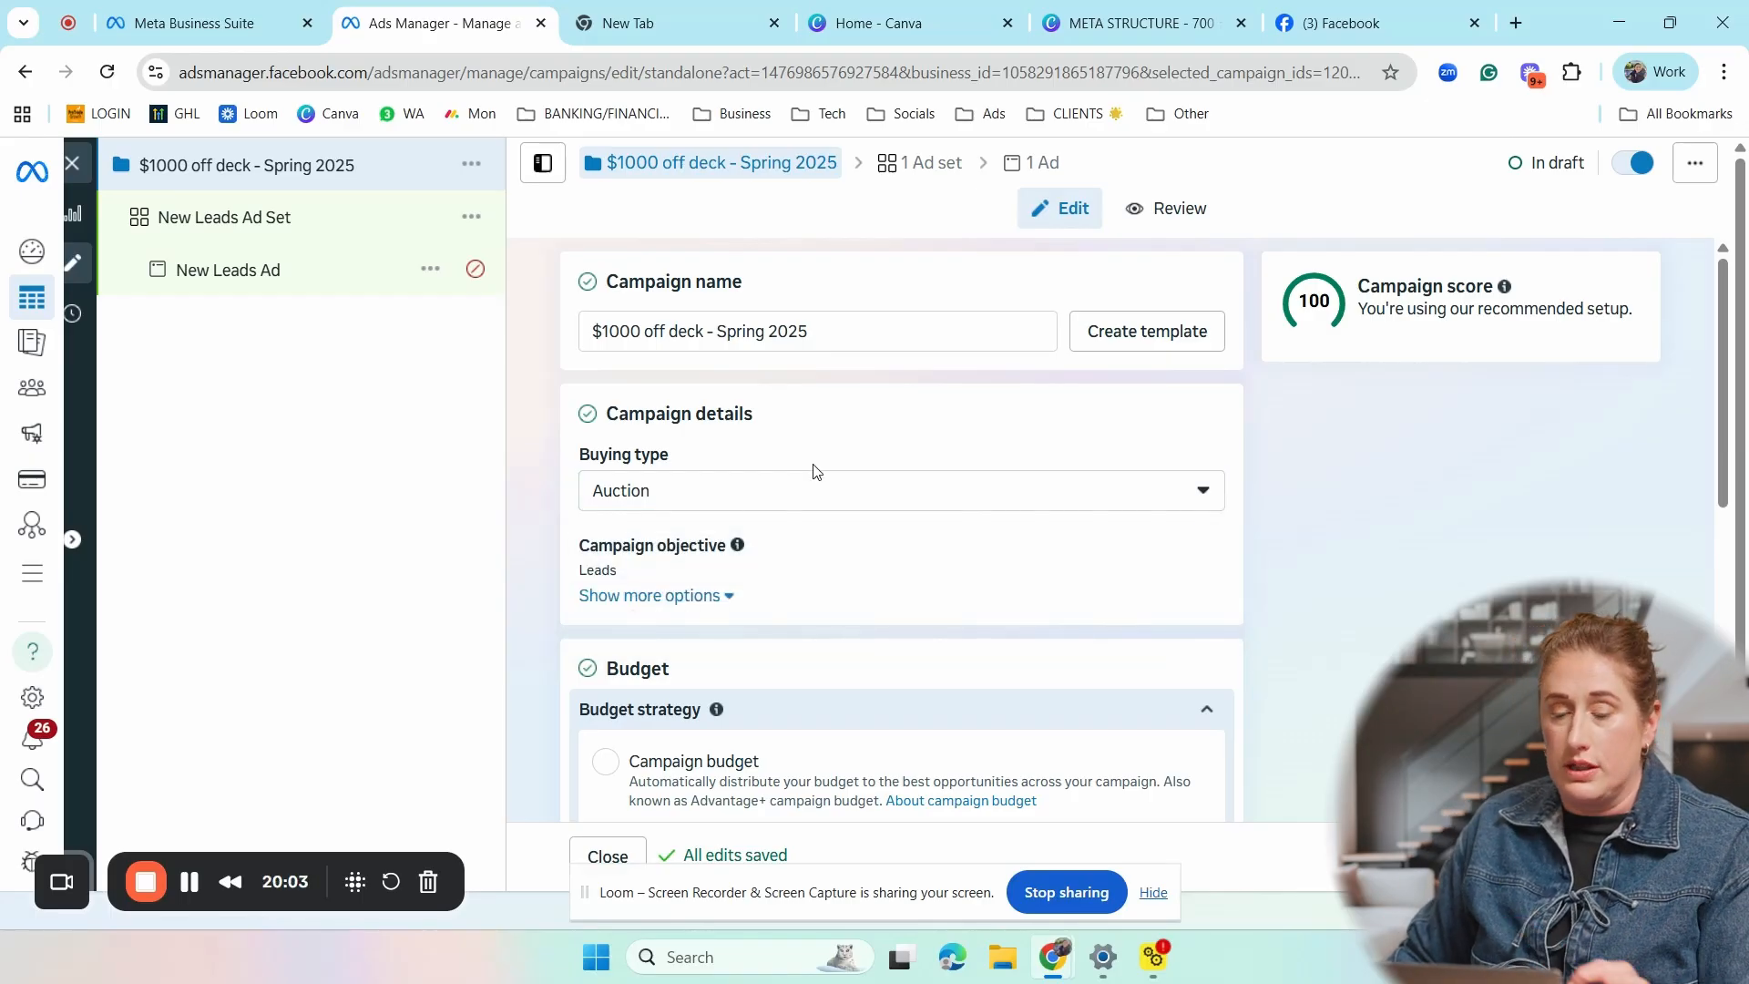
scroll(813, 471, "down", 1)
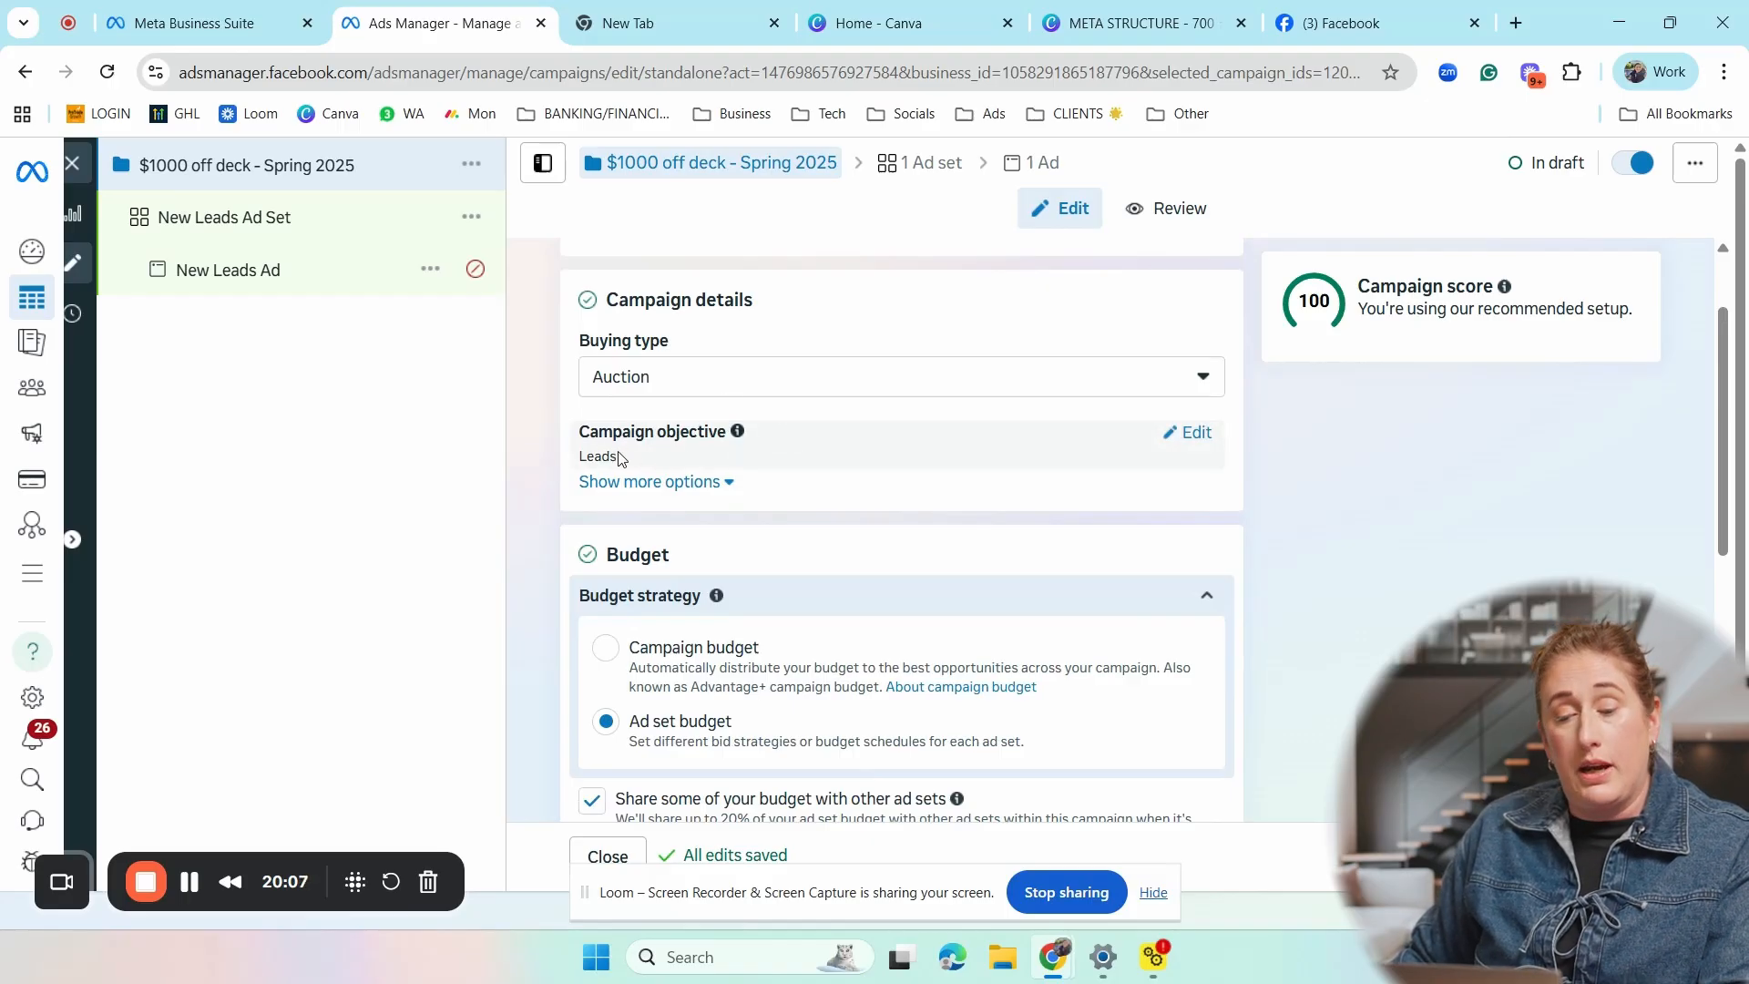
left_click(1191, 434)
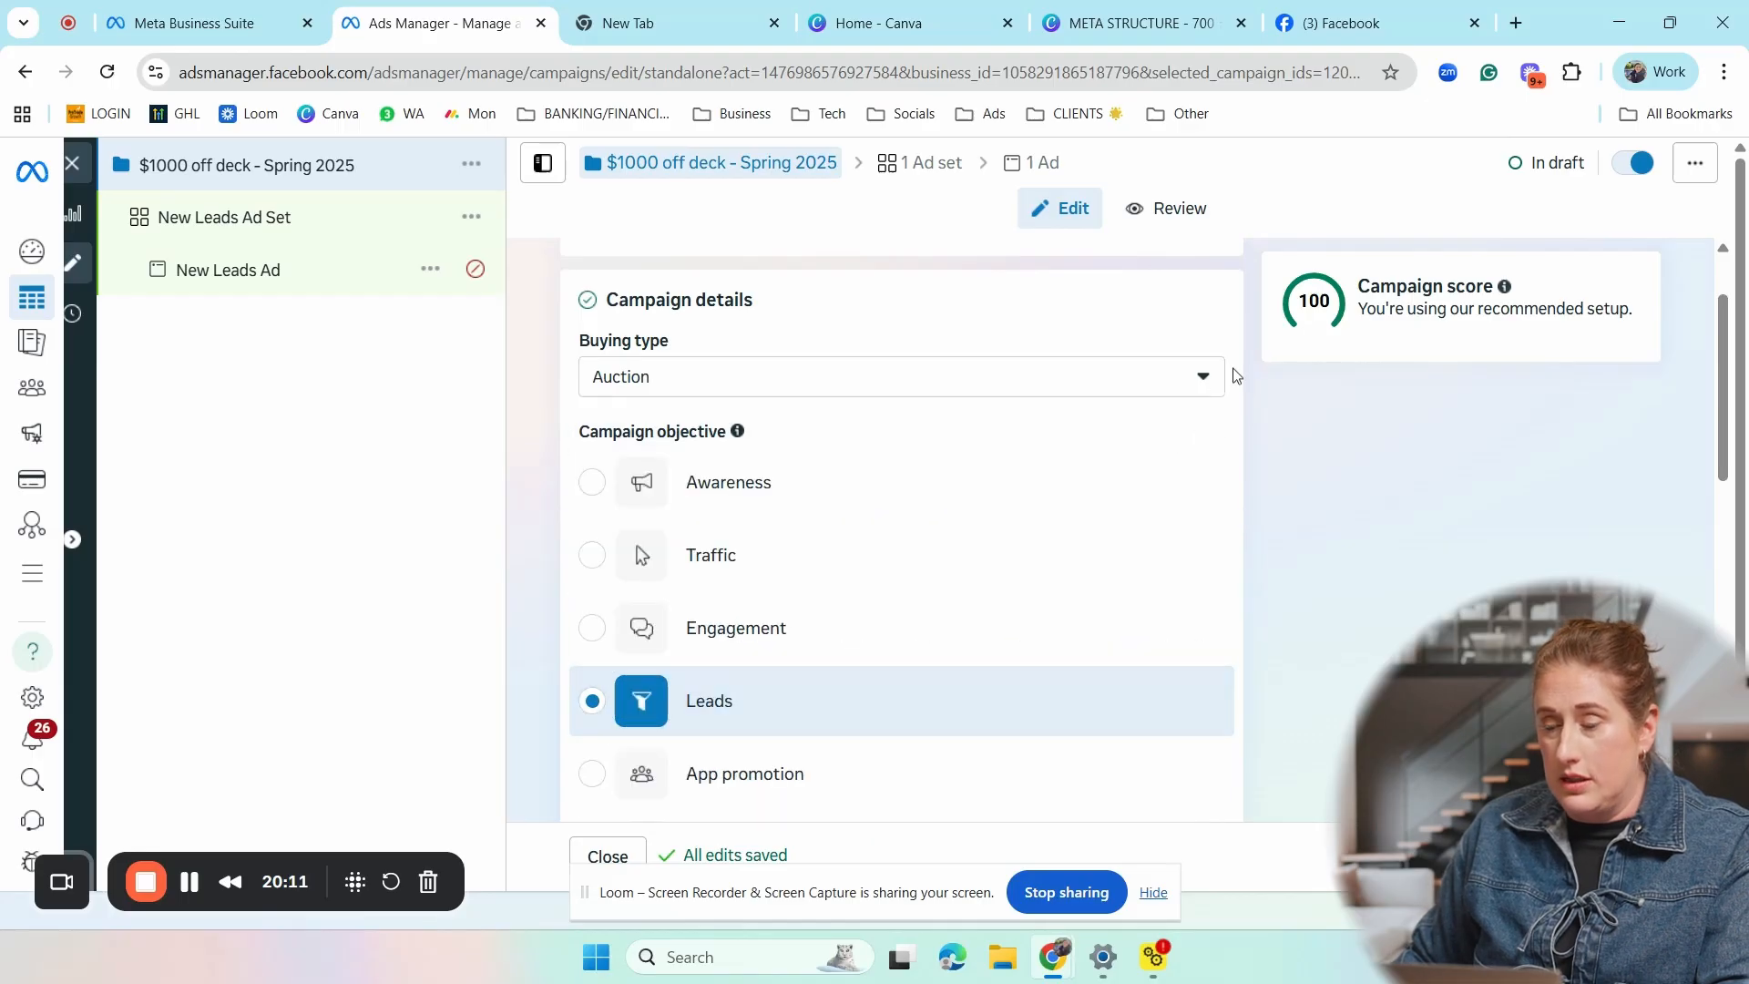
- Compare the two budget strategies and set the campaign to use Campaign budget
scroll(1206, 392, "down", 5)
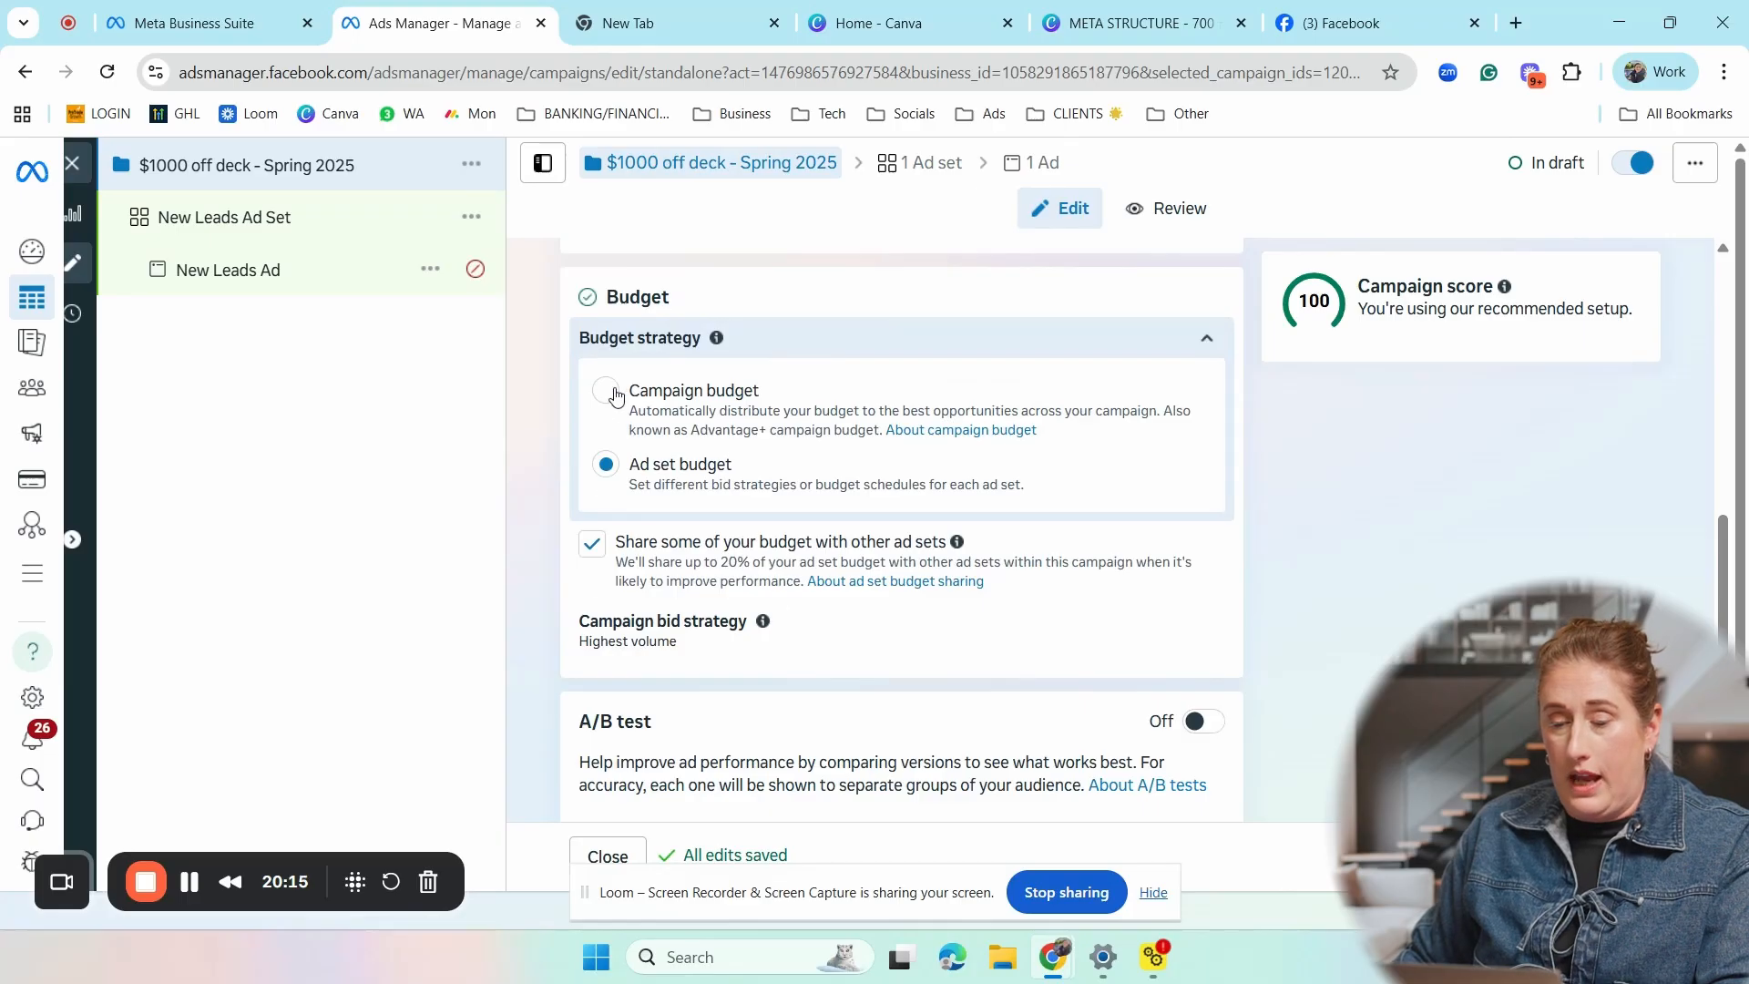
left_click(605, 391)
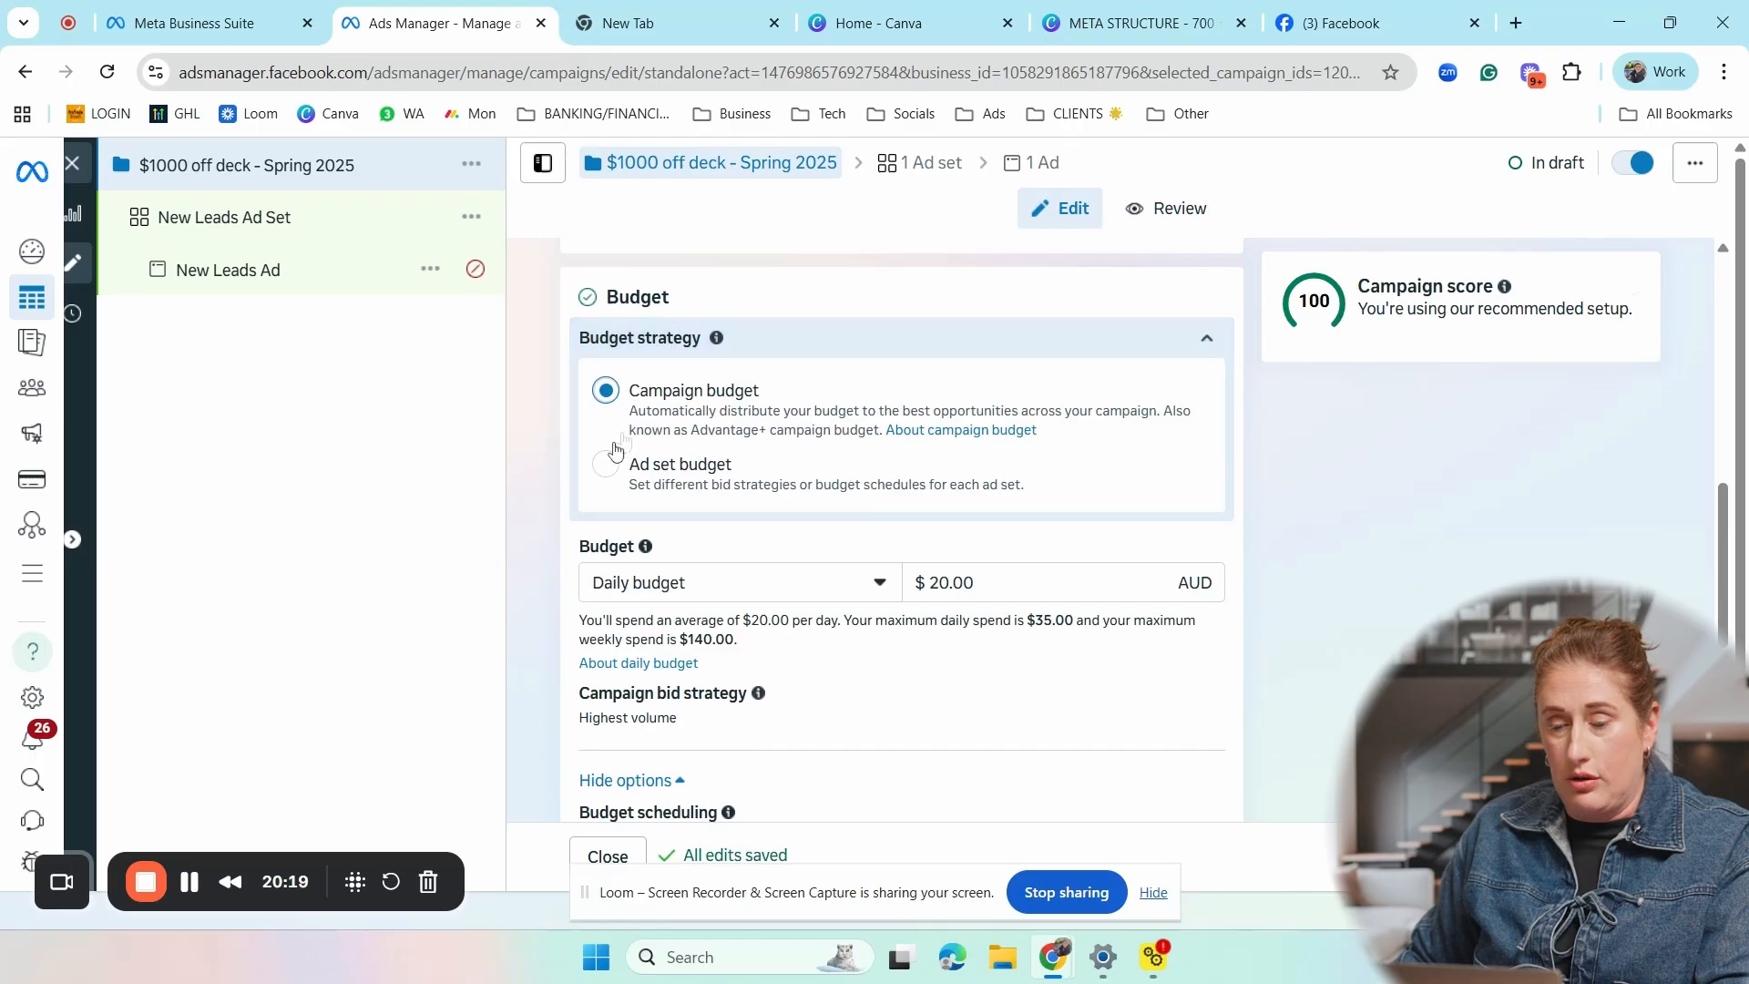
left_click(606, 464)
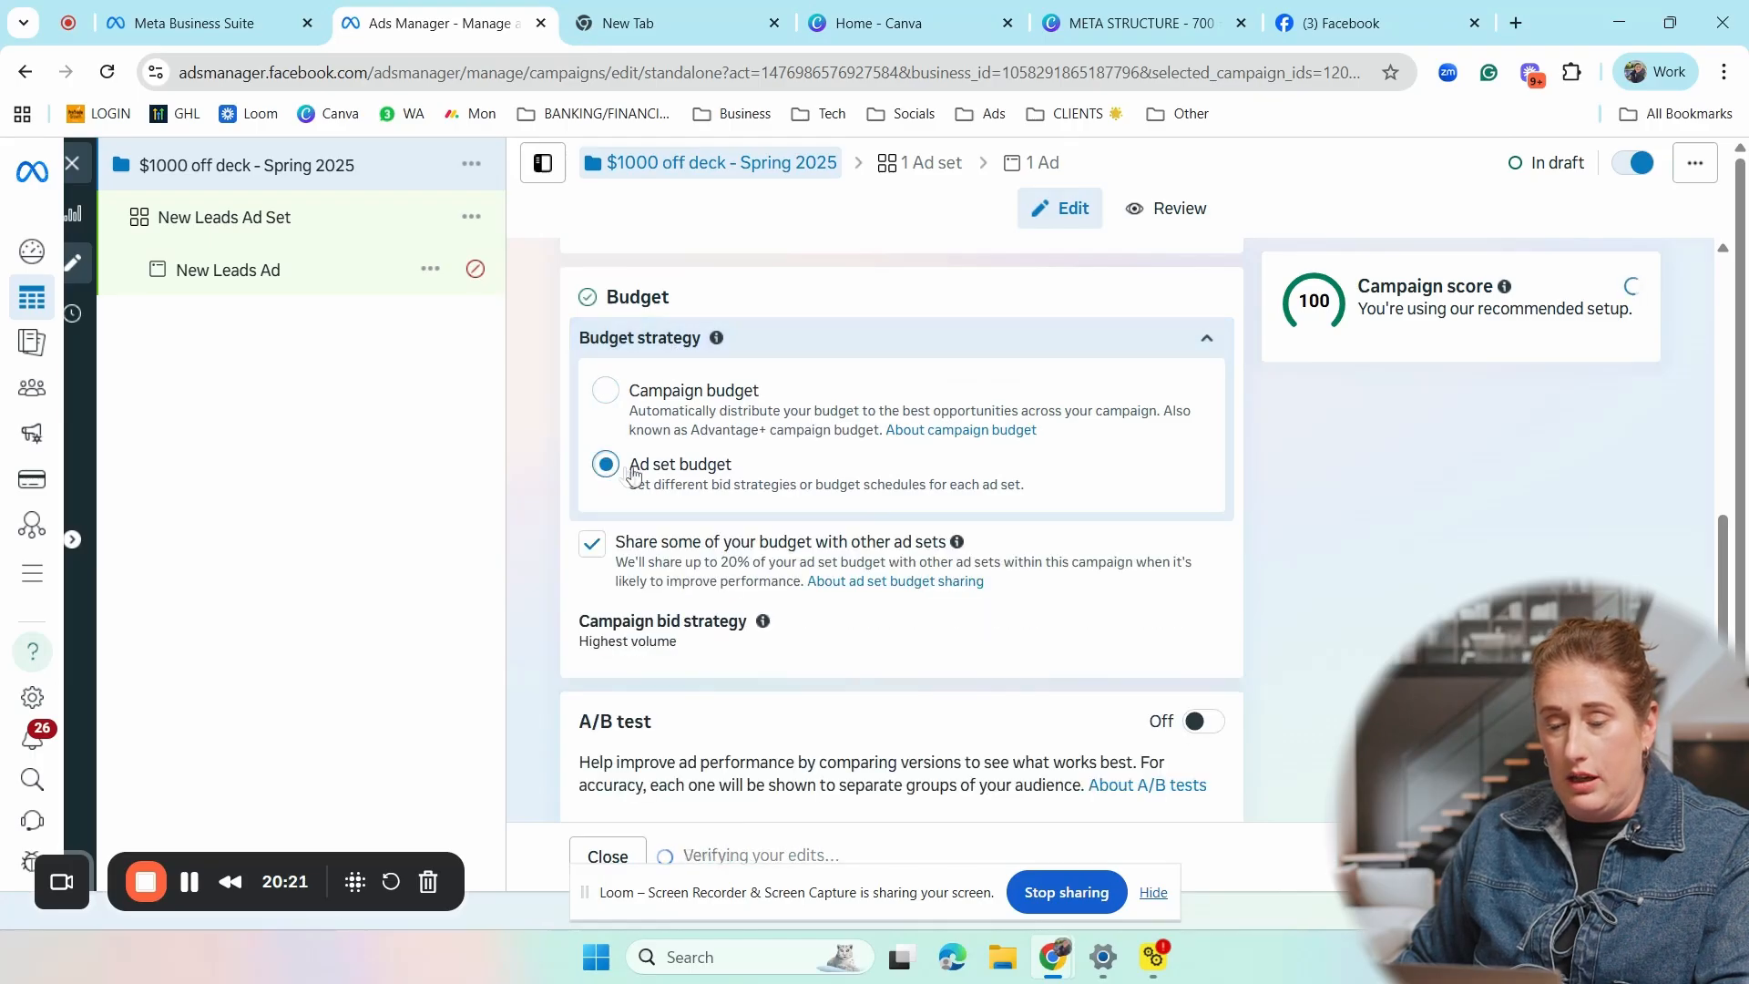
left_click(606, 391)
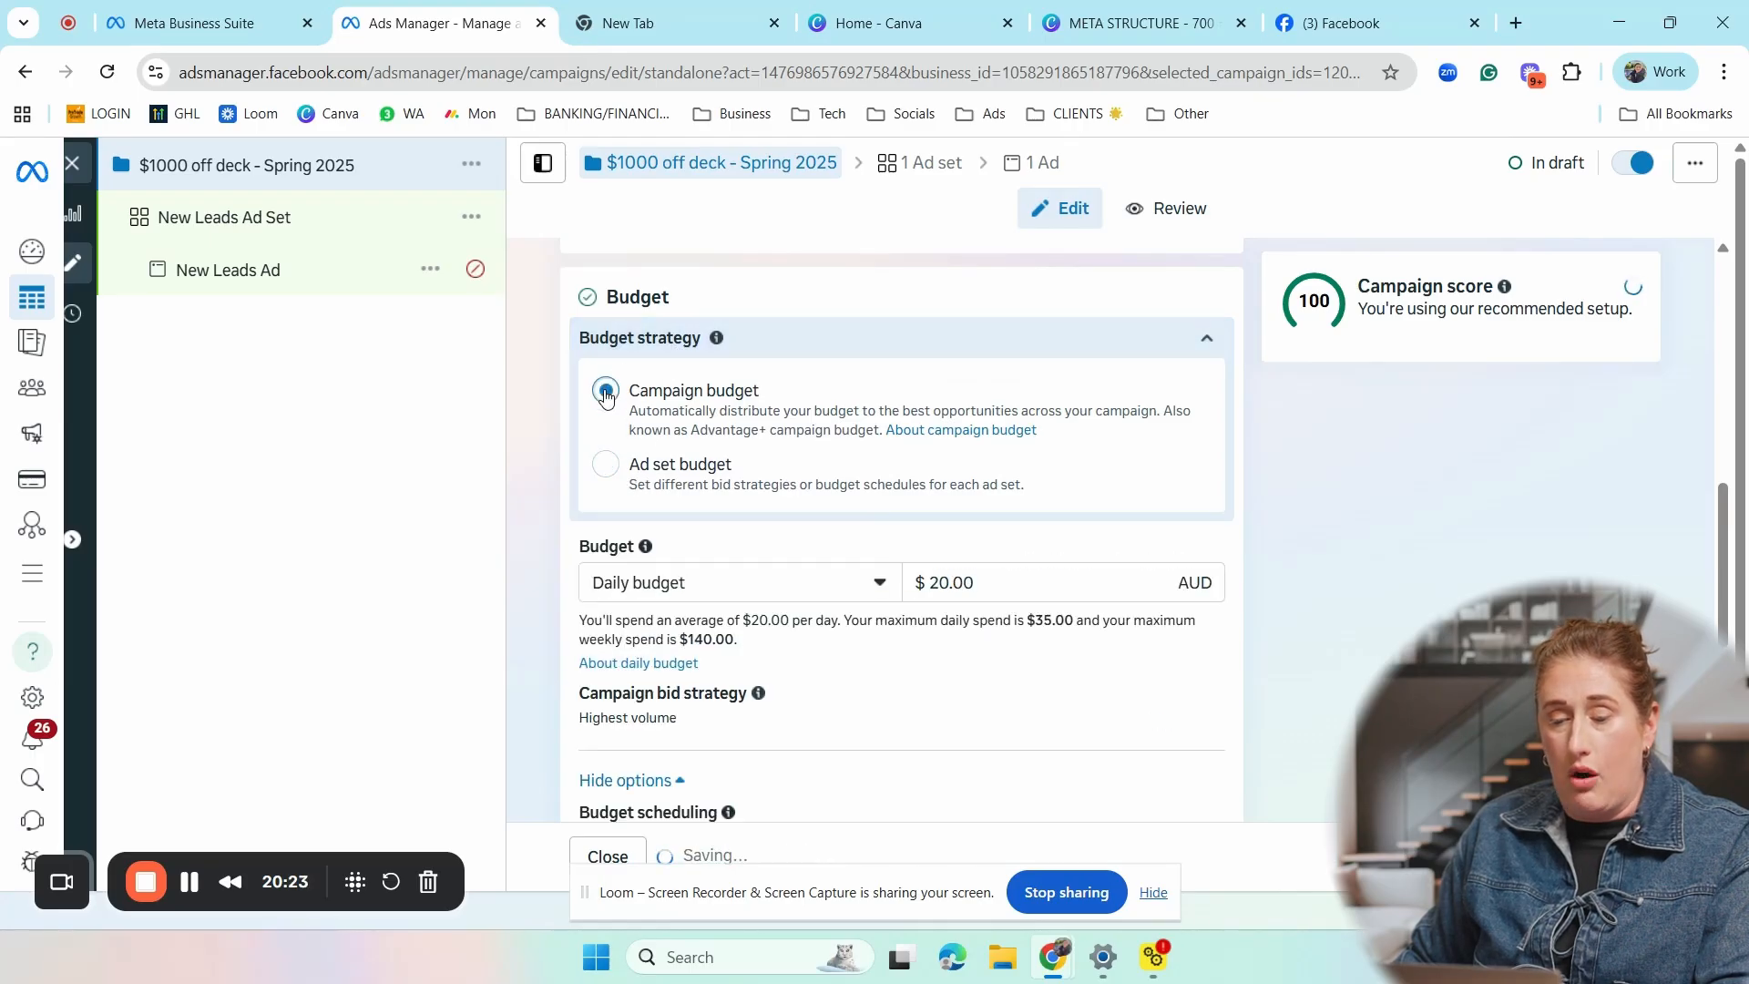
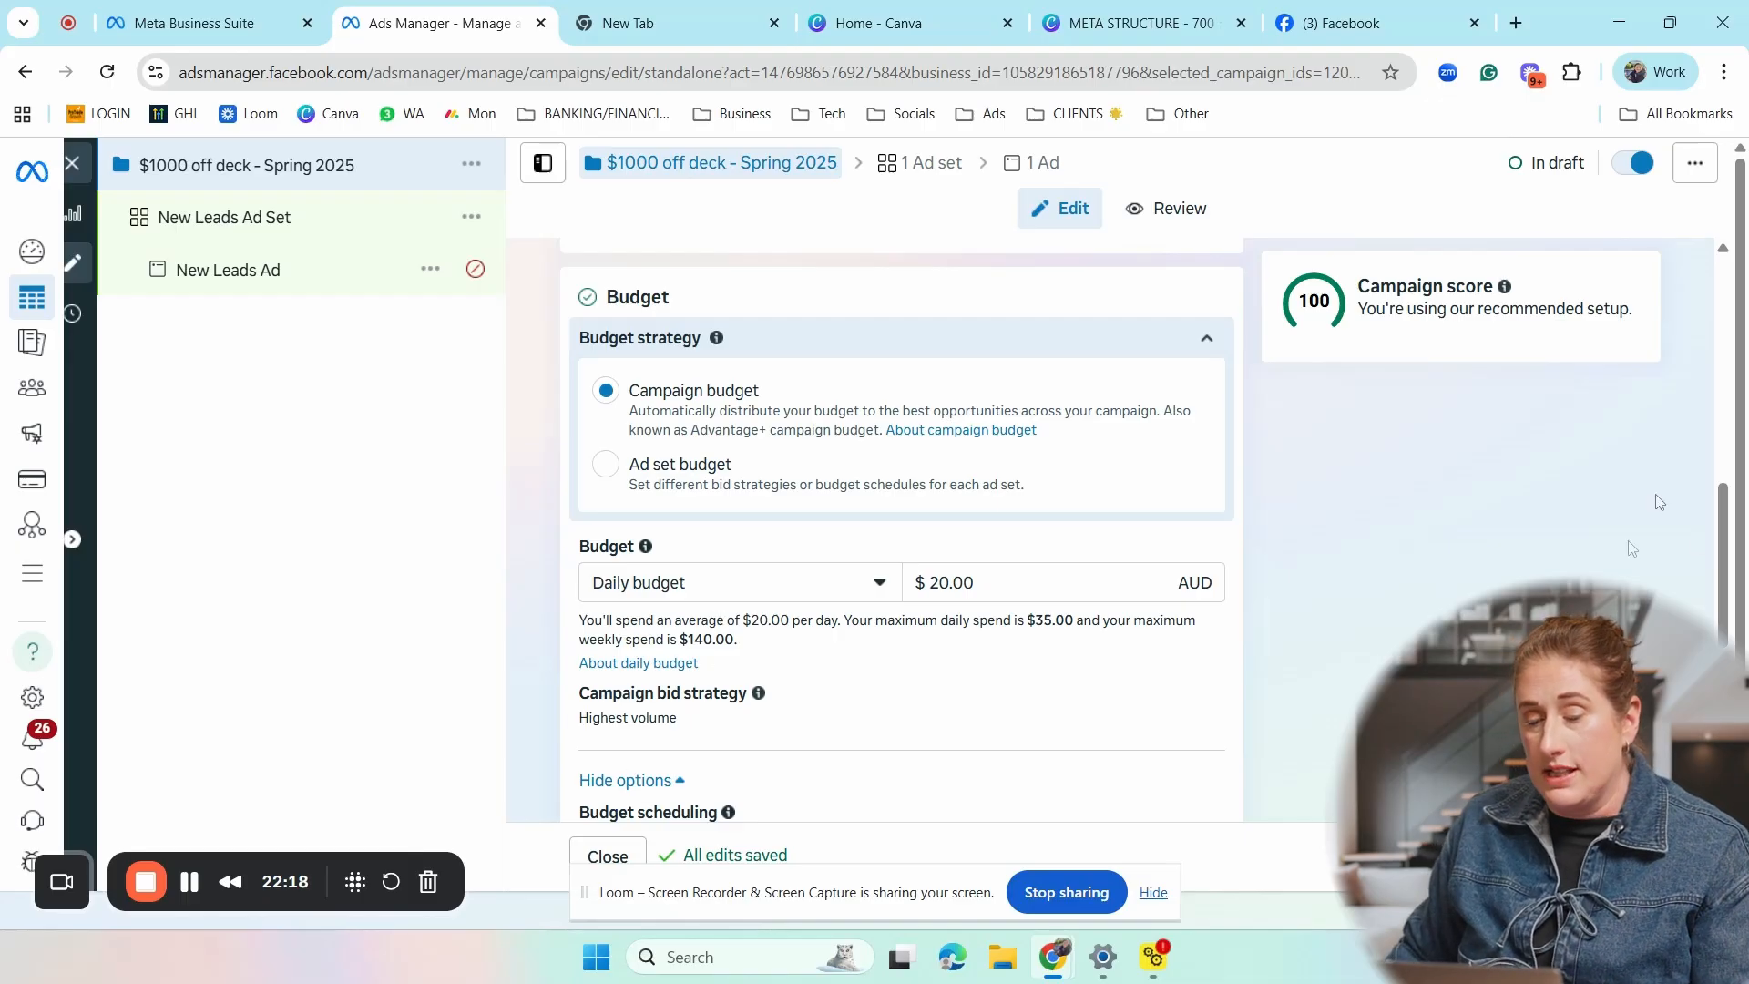
- Set the campaign's daily budget to $50.00 AUD
left_click(942, 582)
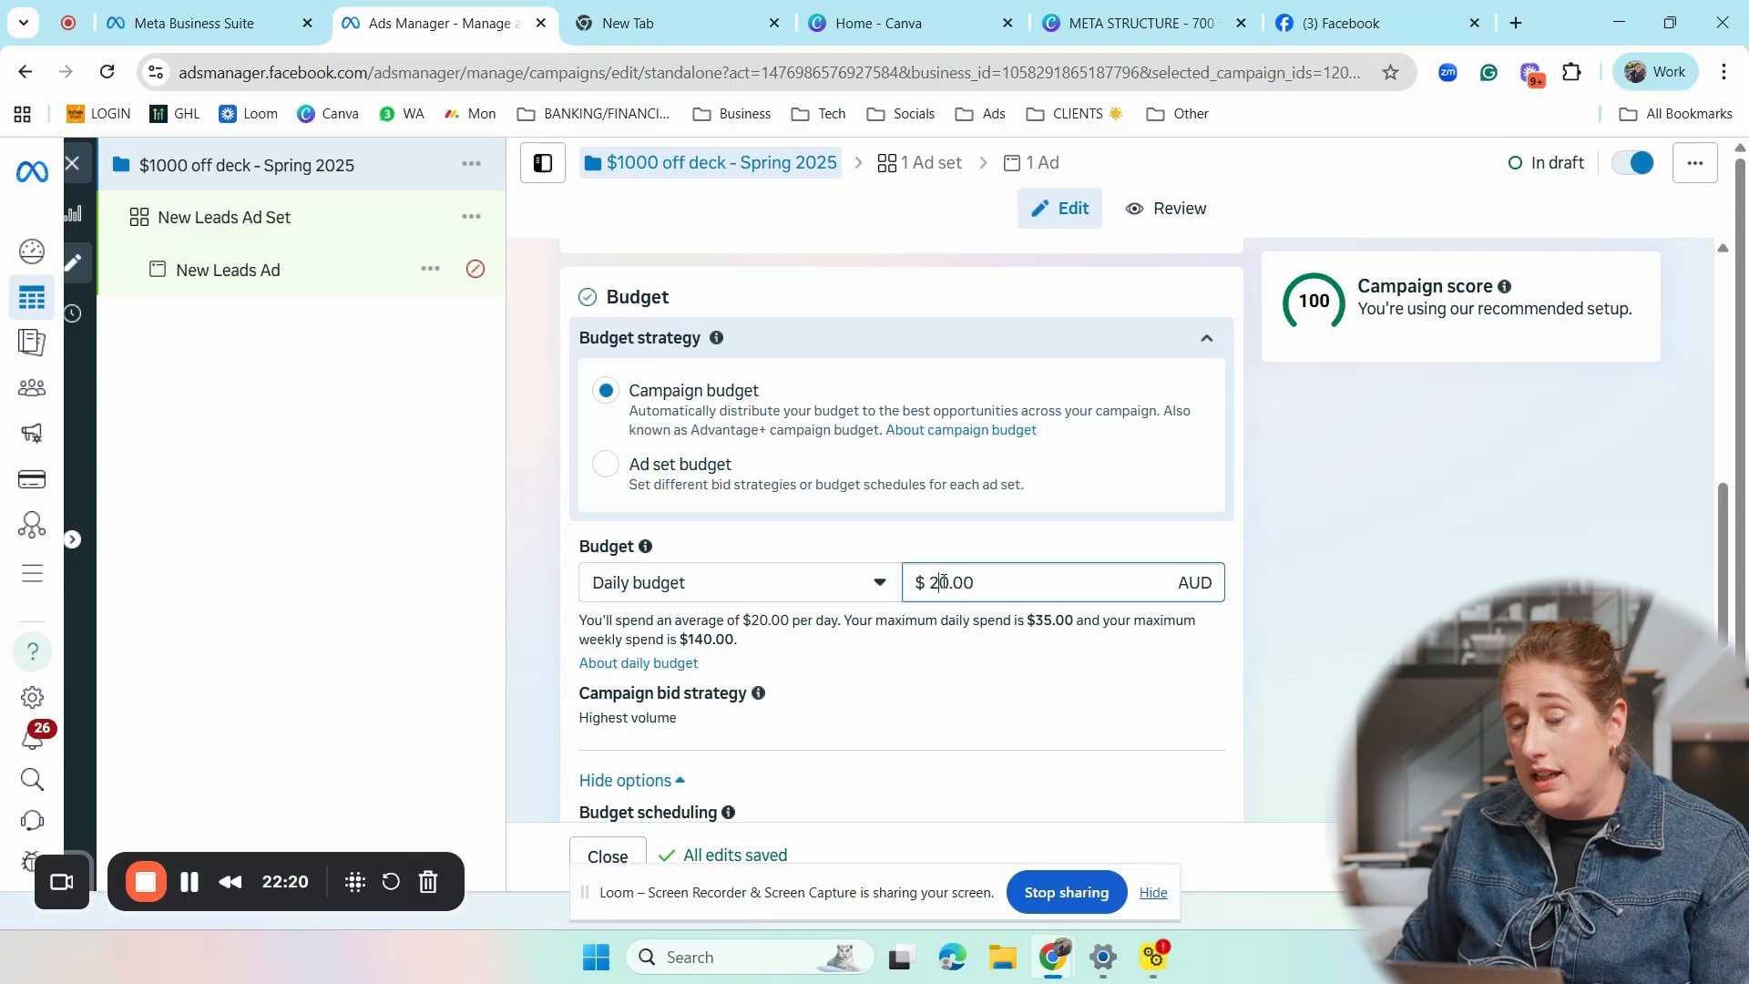
key("BackSpace")
type("3")
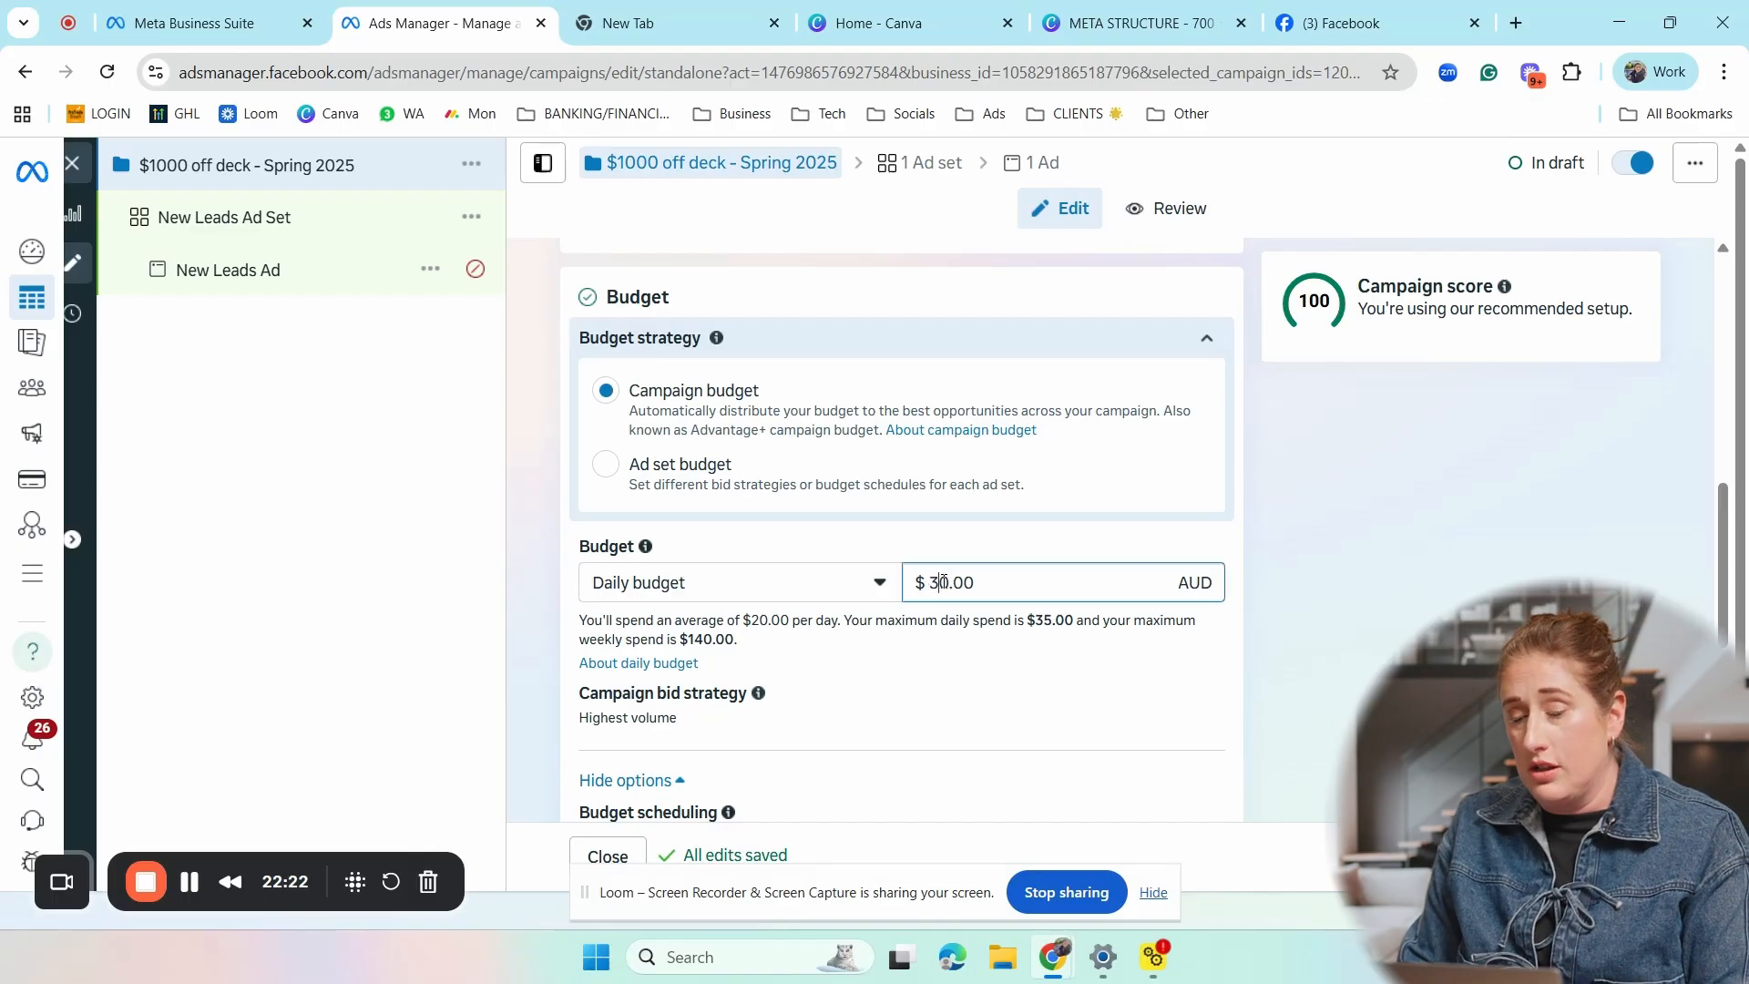
key("BackSpace")
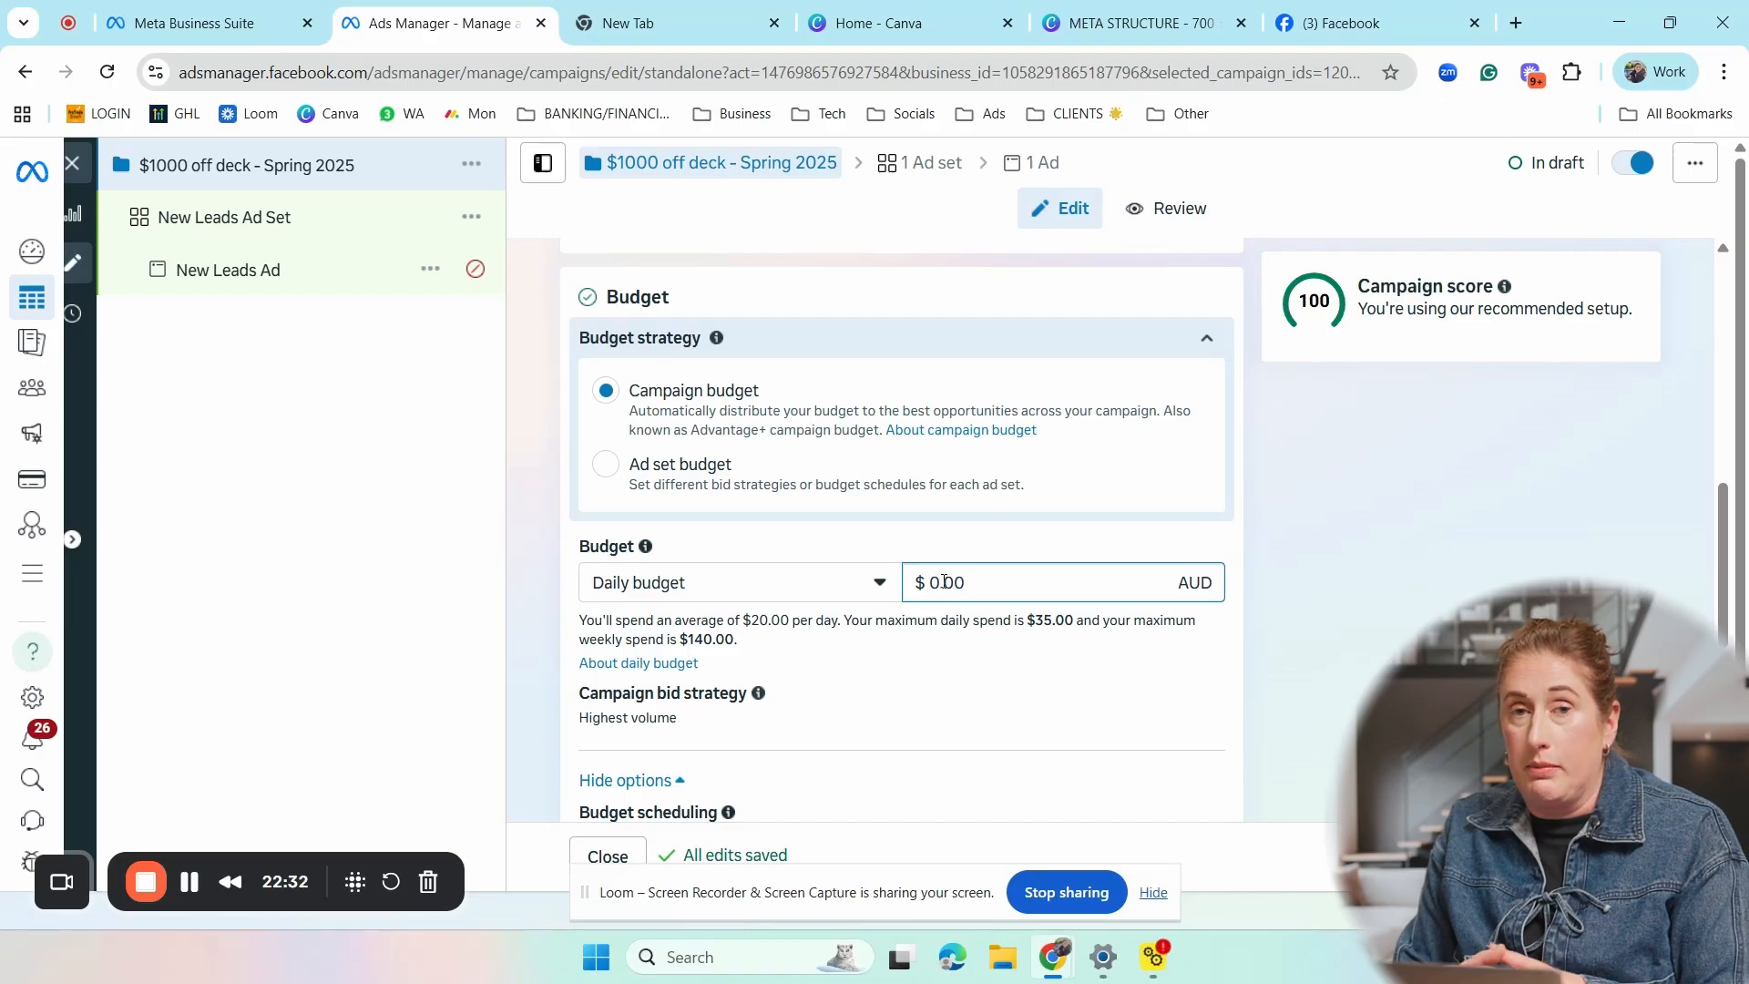
type("10")
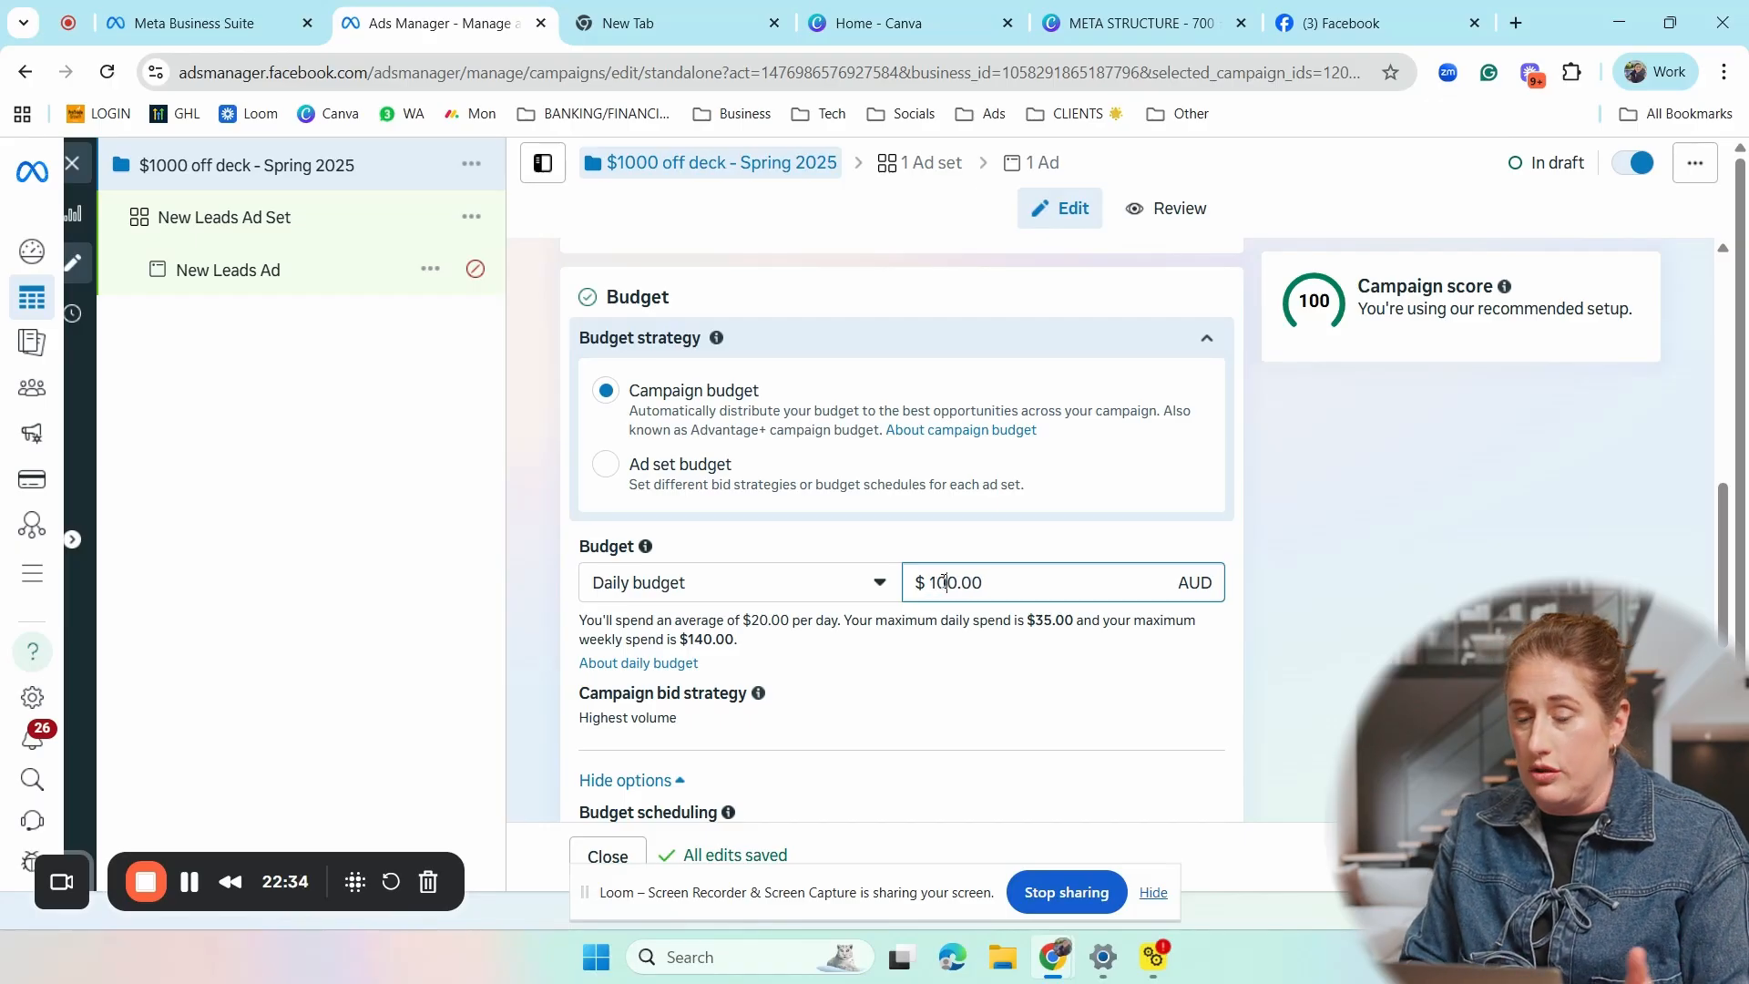
key("BackSpace")
key("BackSpace")
type("50")
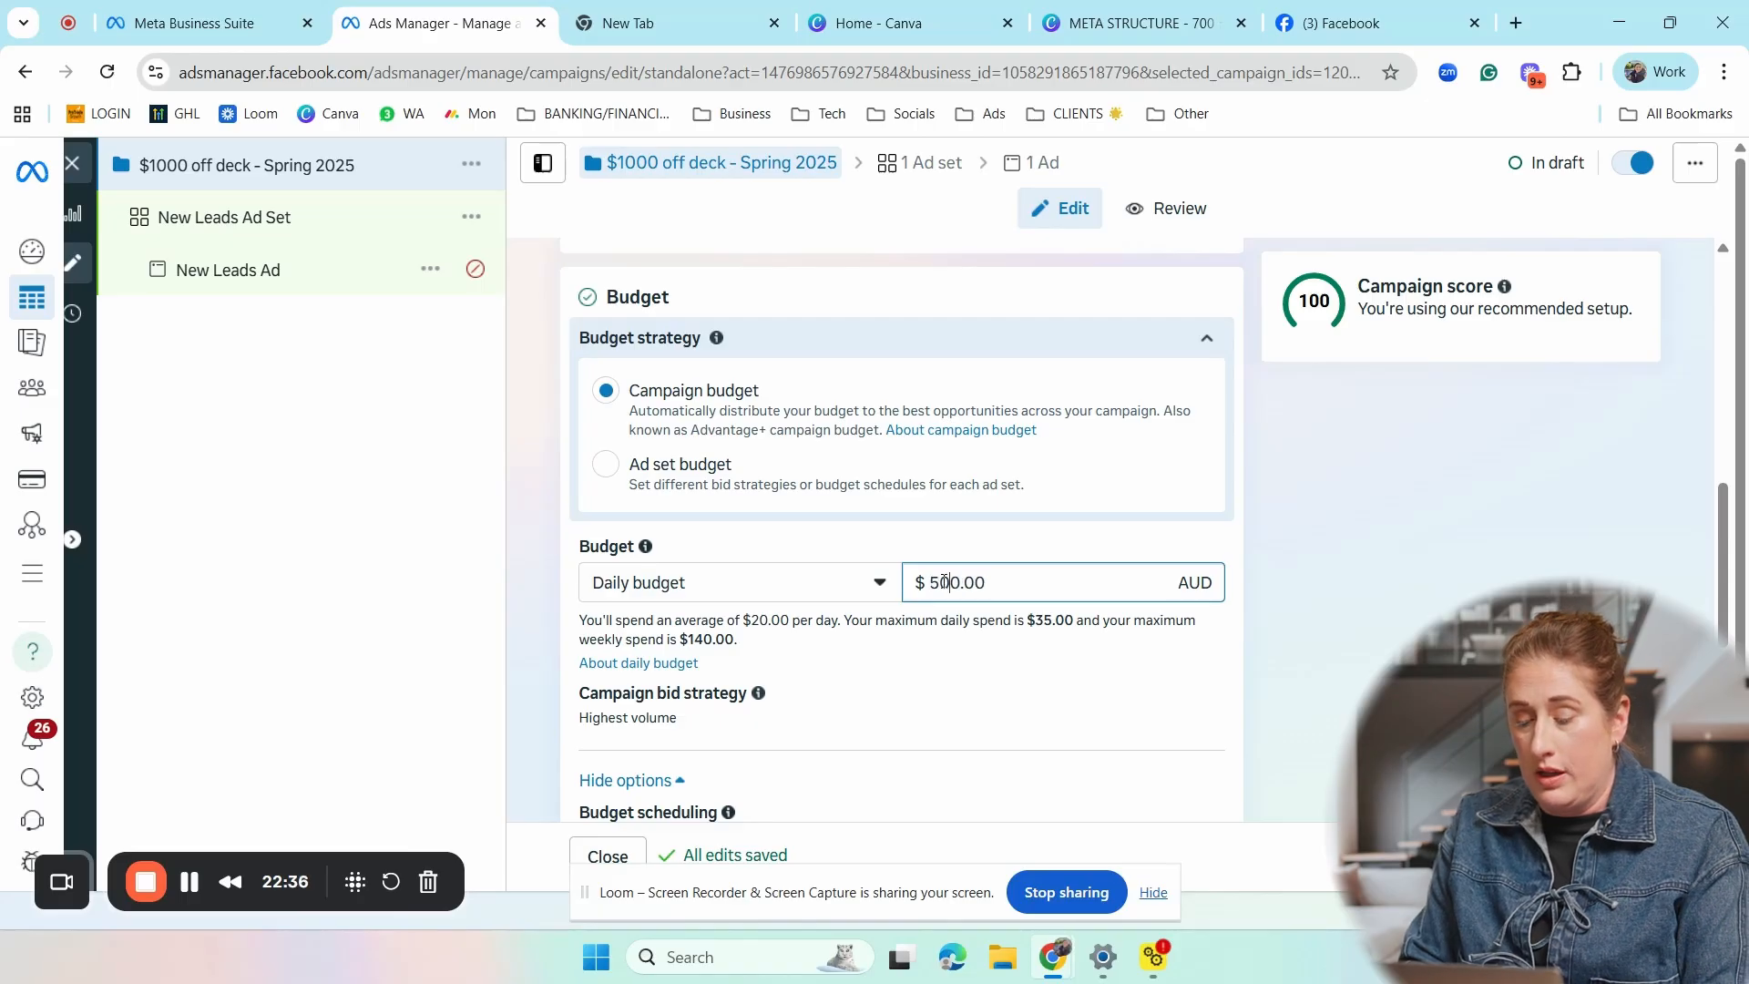
key("BackSpace")
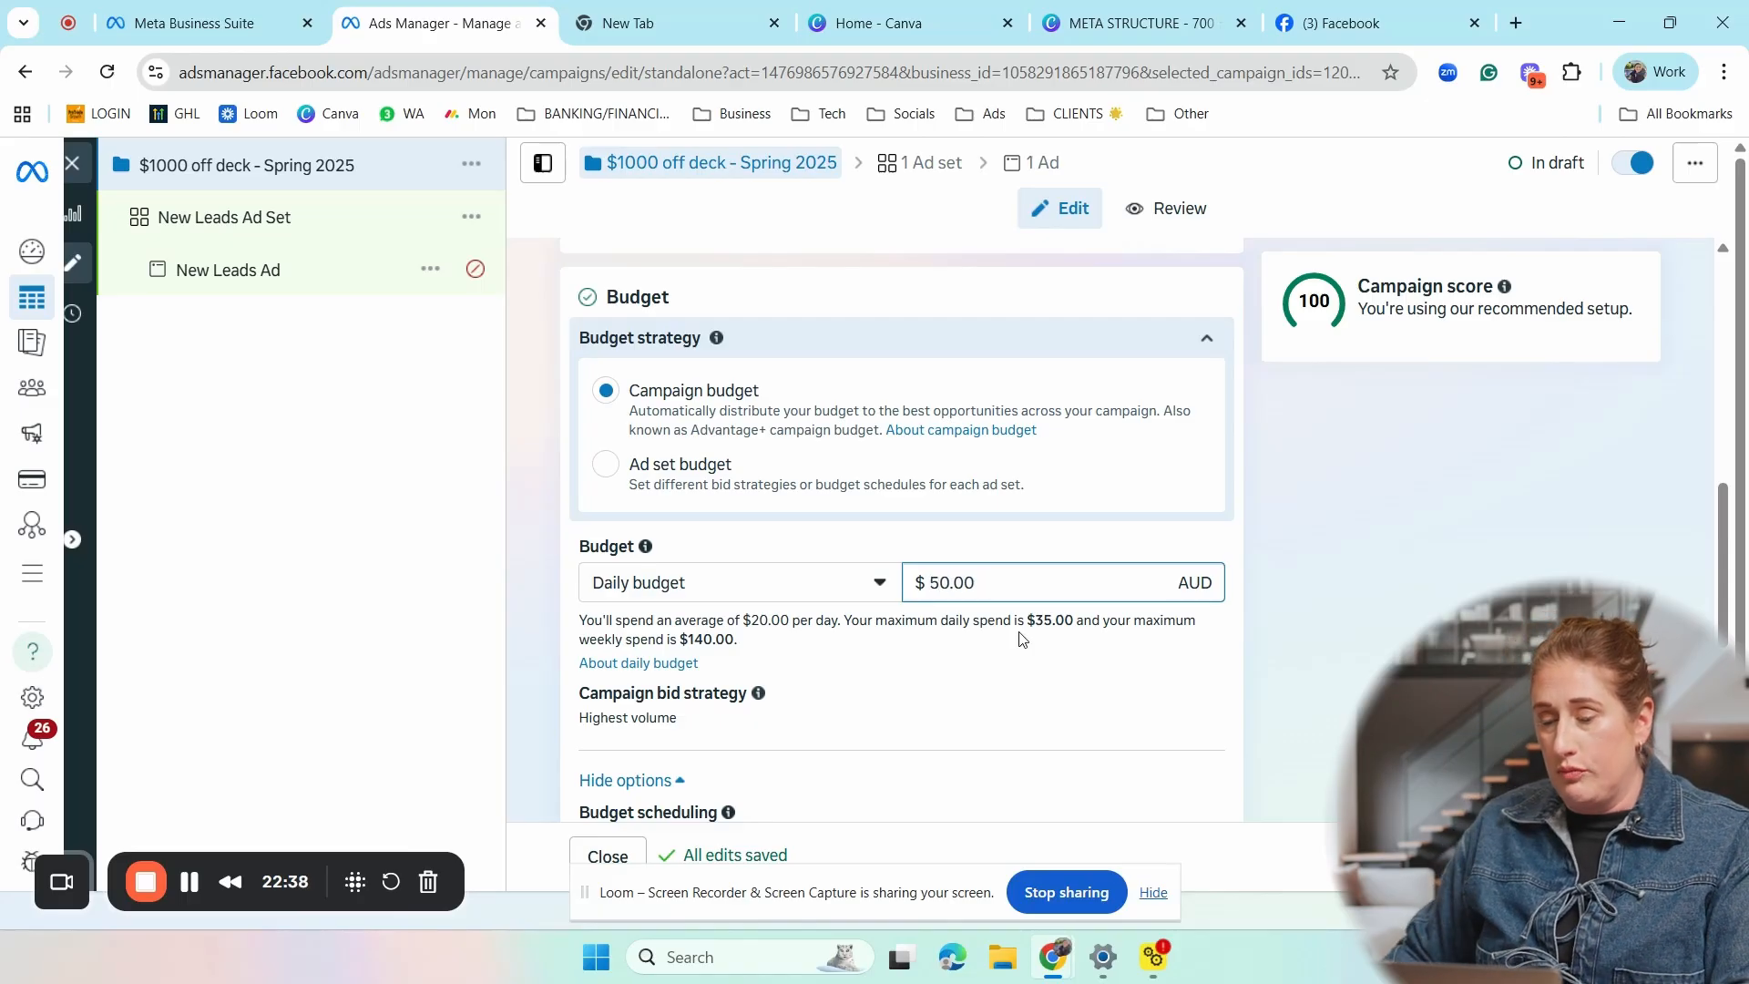
- Review the campaign bid strategy options, keeping Highest volume
scroll(822, 598, "down", 1)
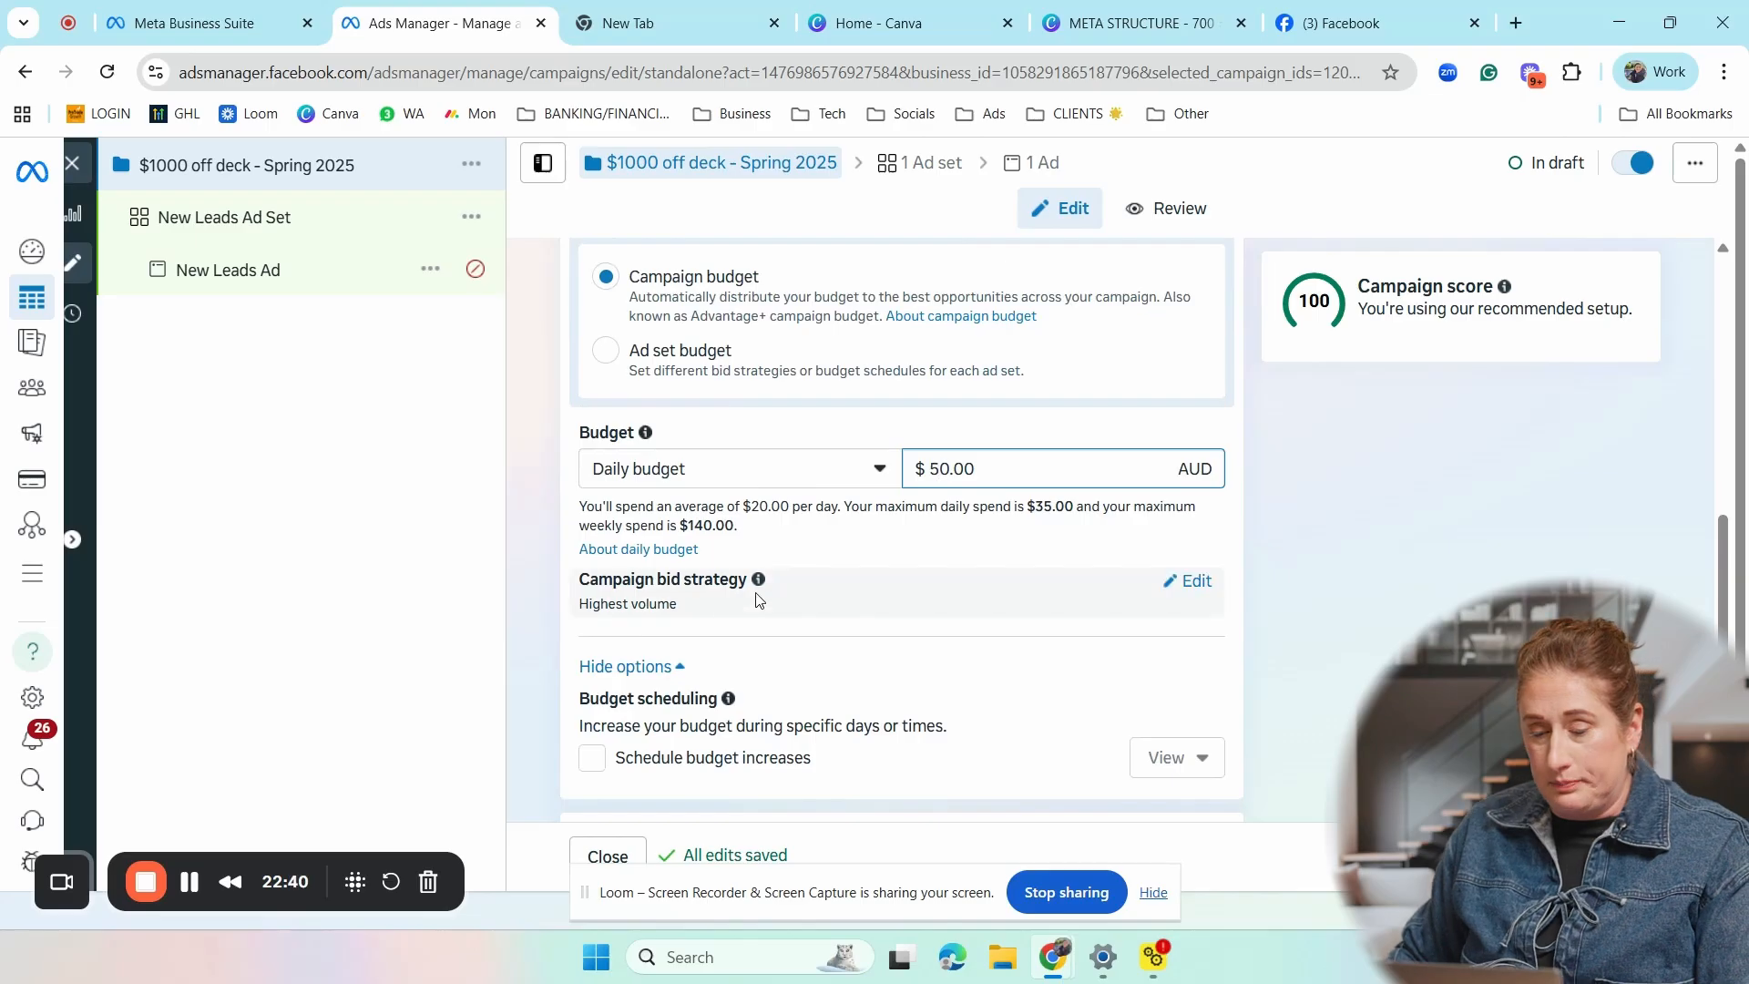
left_click(1194, 581)
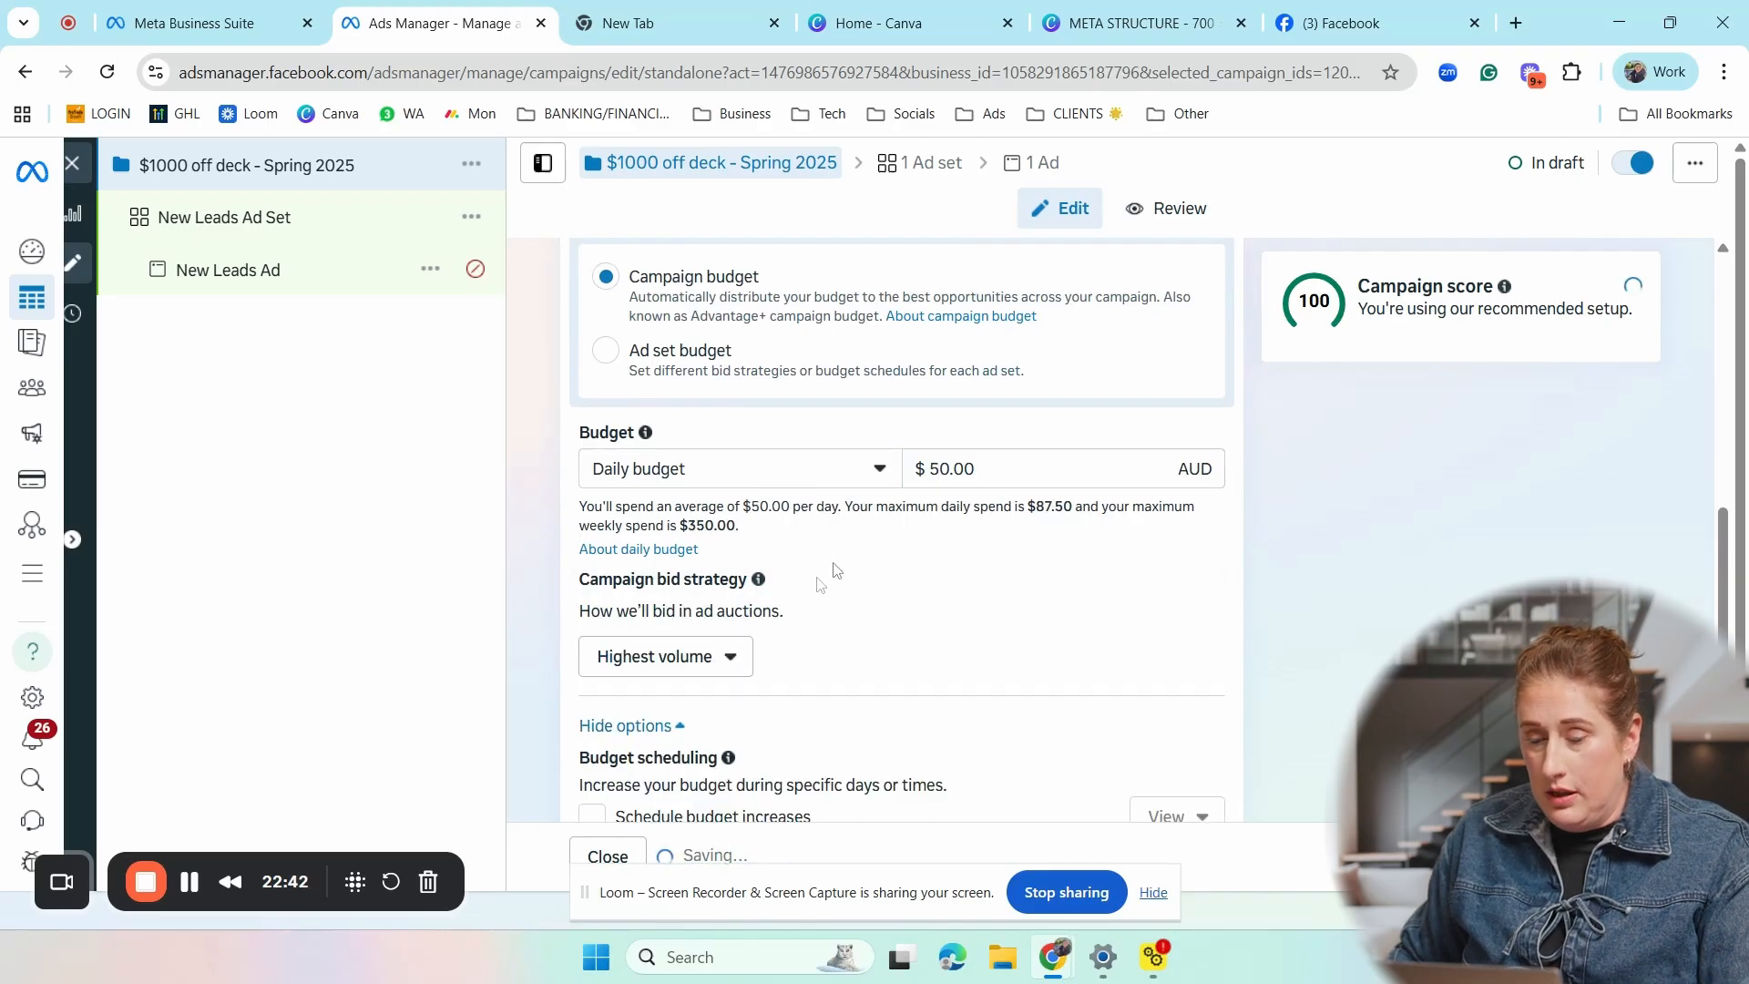
left_click(736, 661)
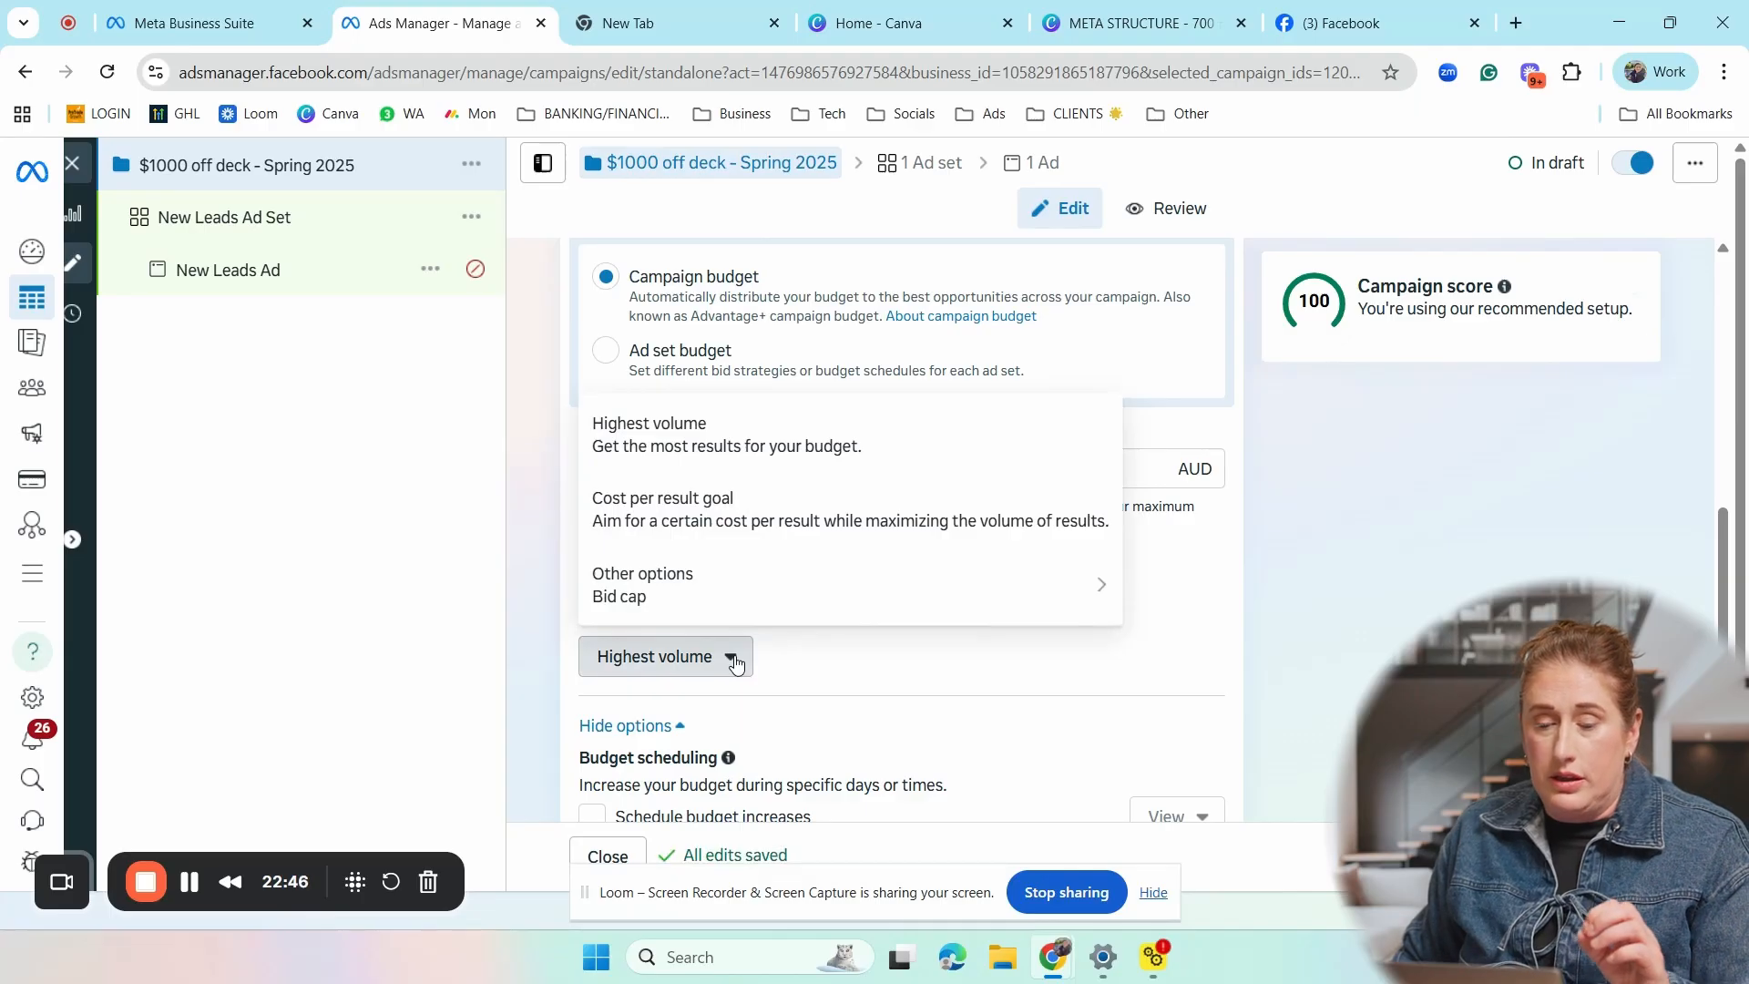
left_click(865, 665)
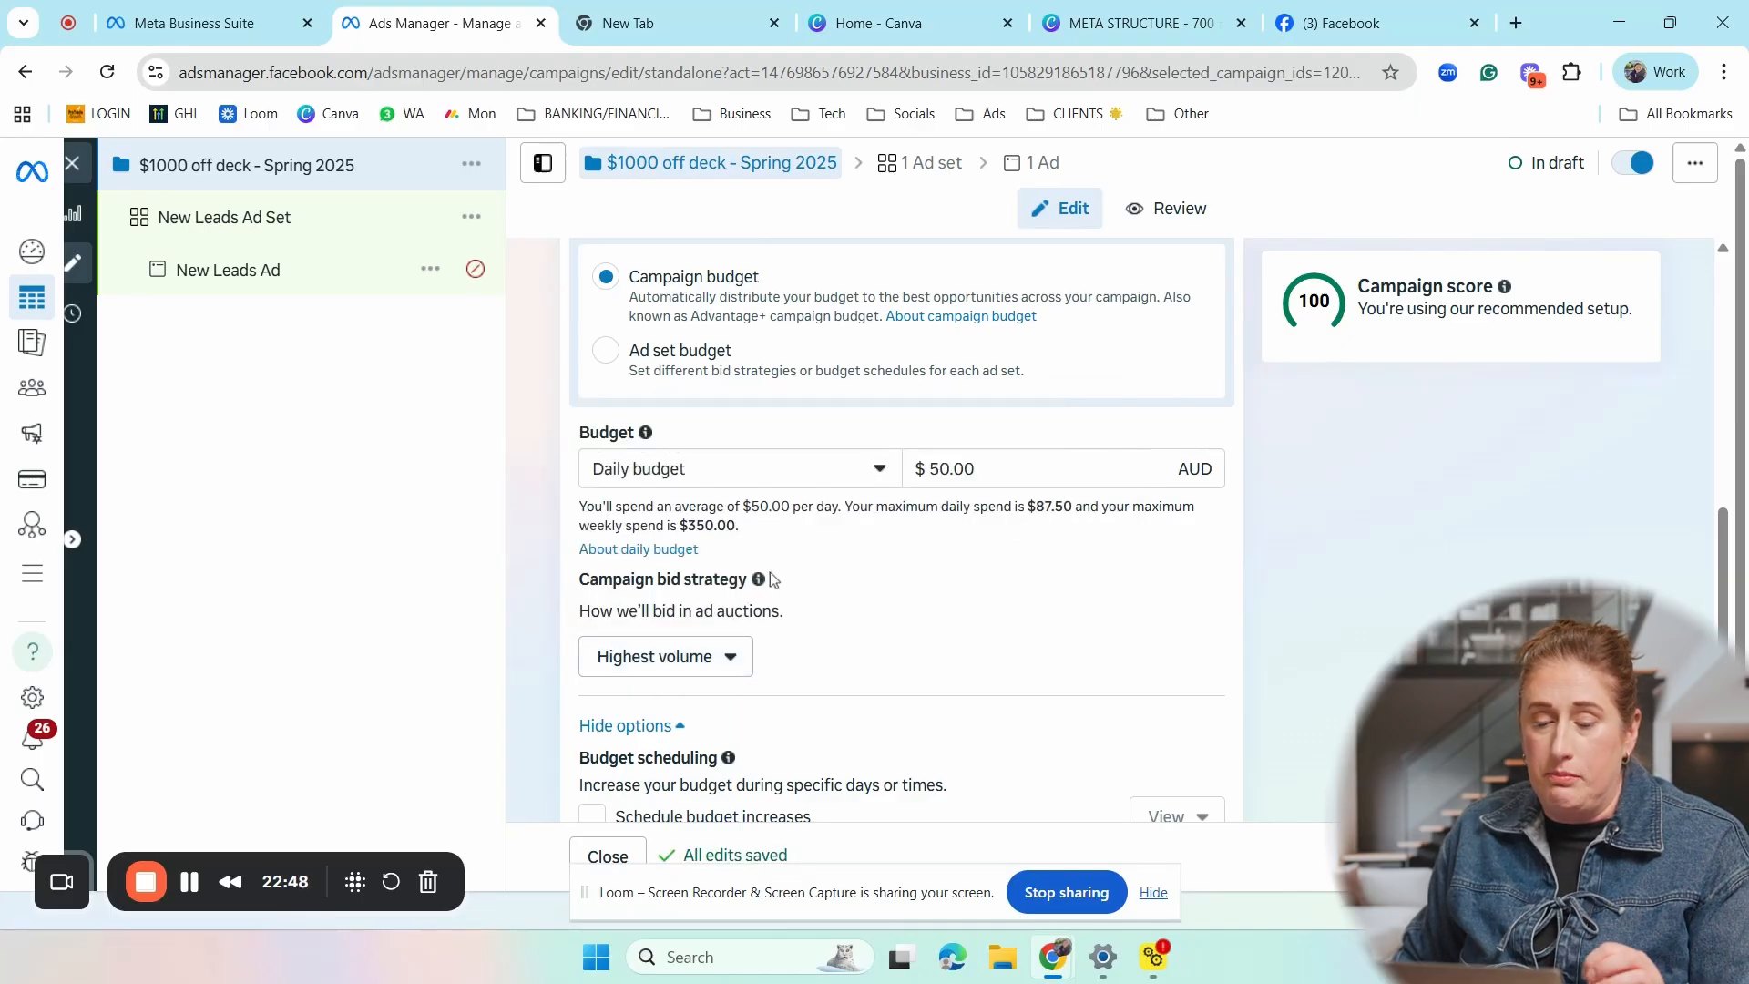
left_click(737, 671)
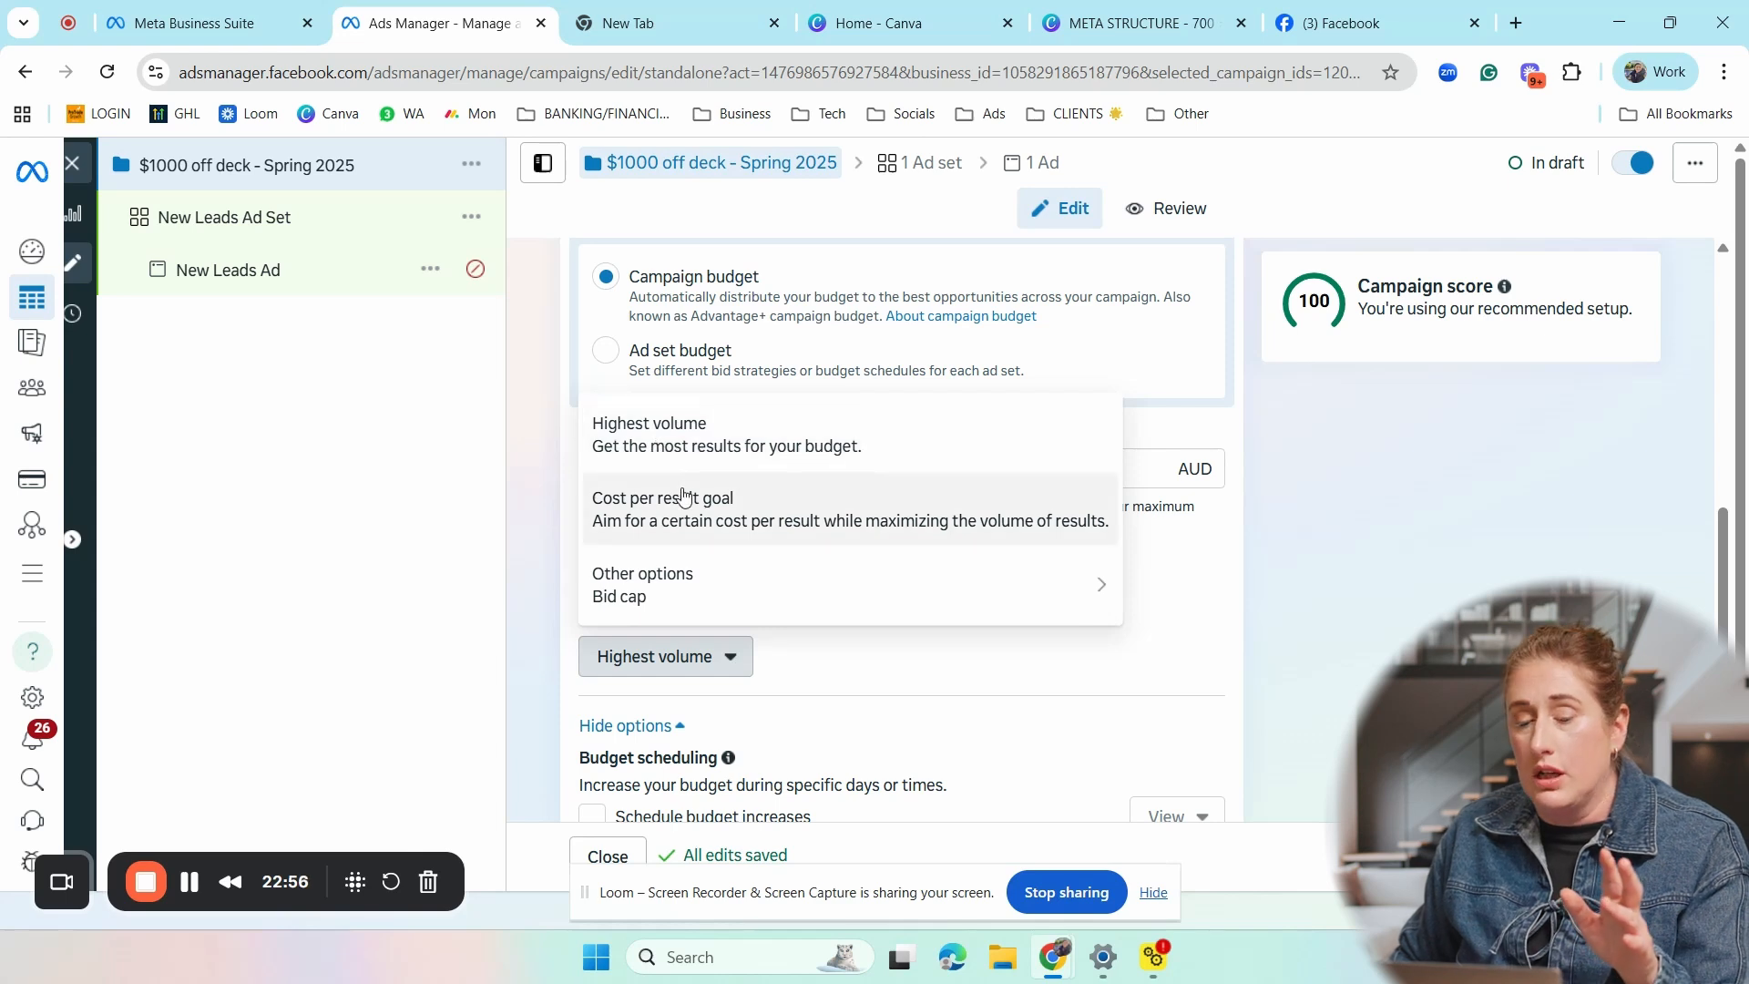
left_click(857, 678)
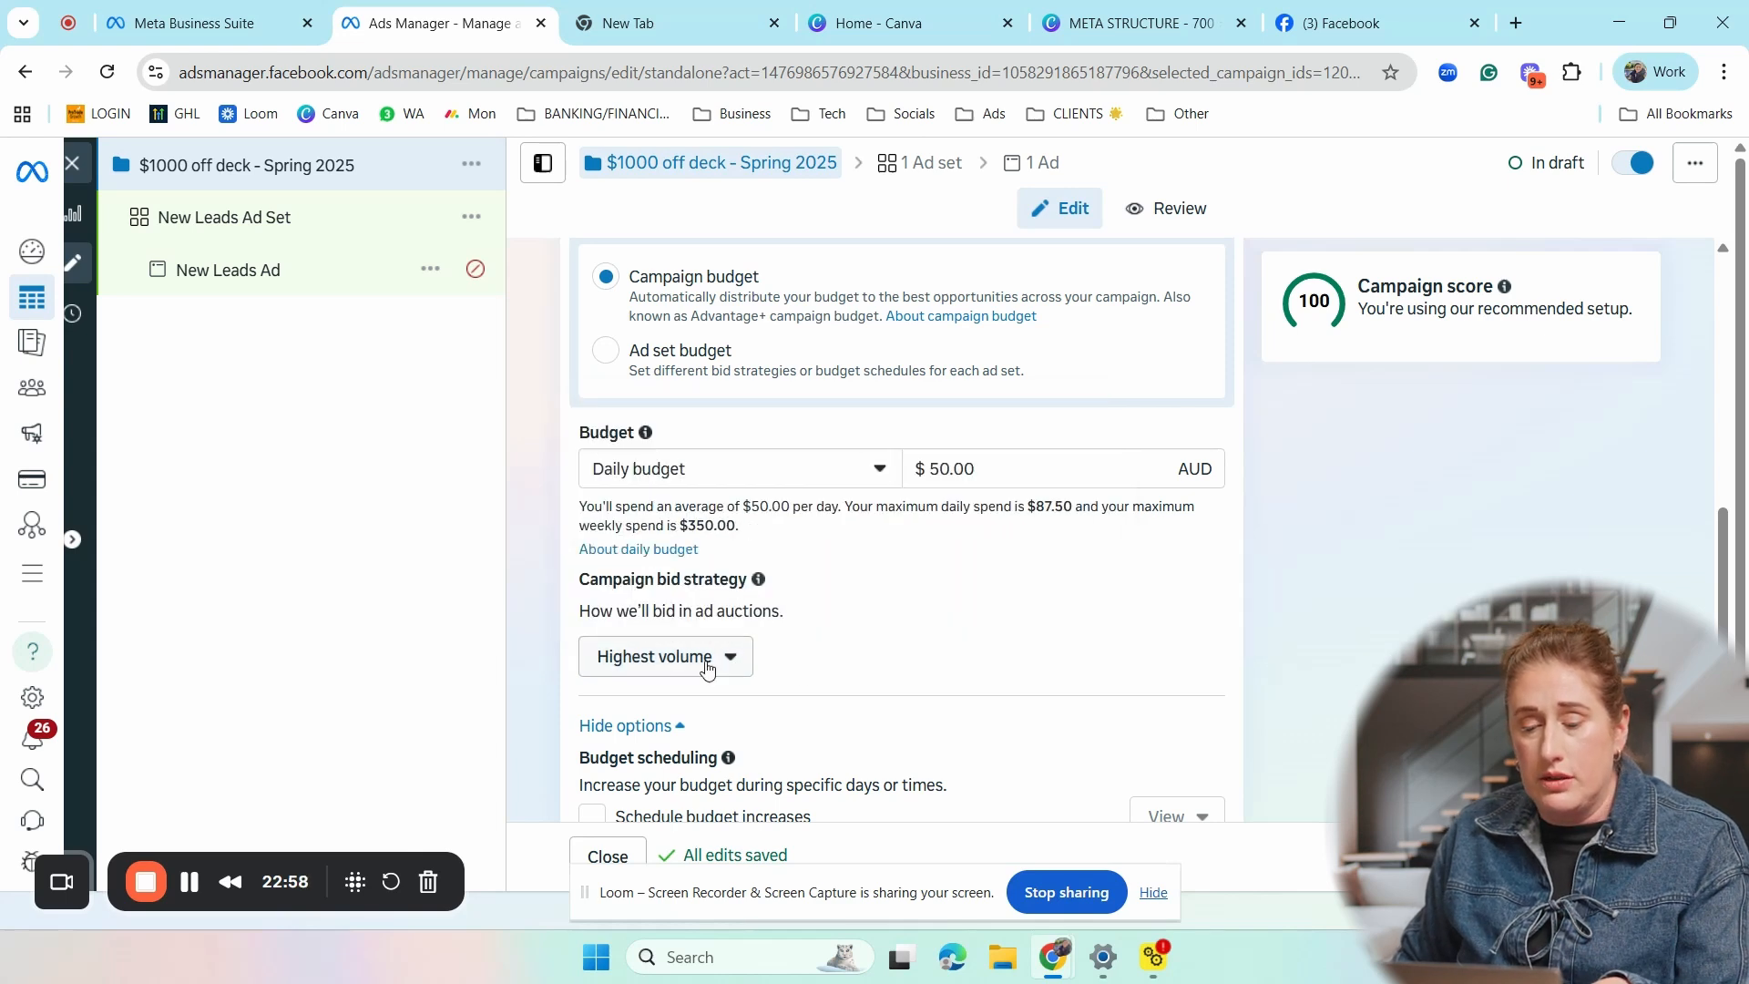
- Review the campaign's budget scheduling explanation and the A/B test setting
scroll(847, 675, "down", 3)
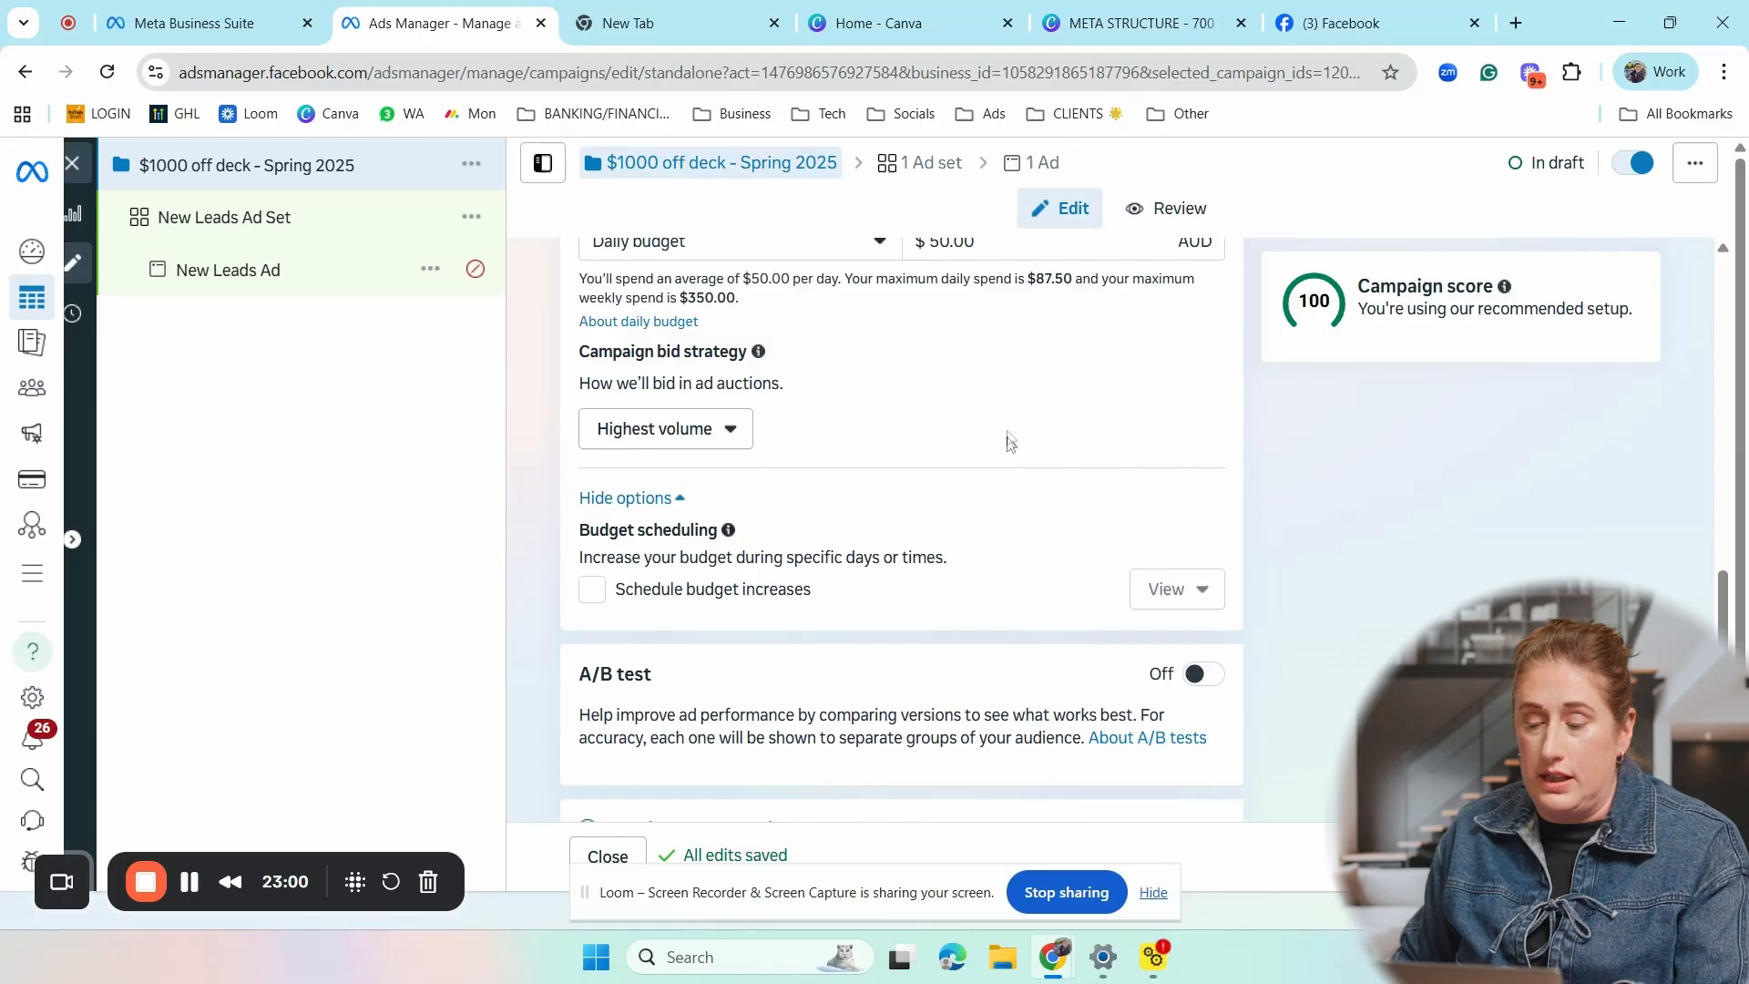
scroll(1014, 421, "down", 1)
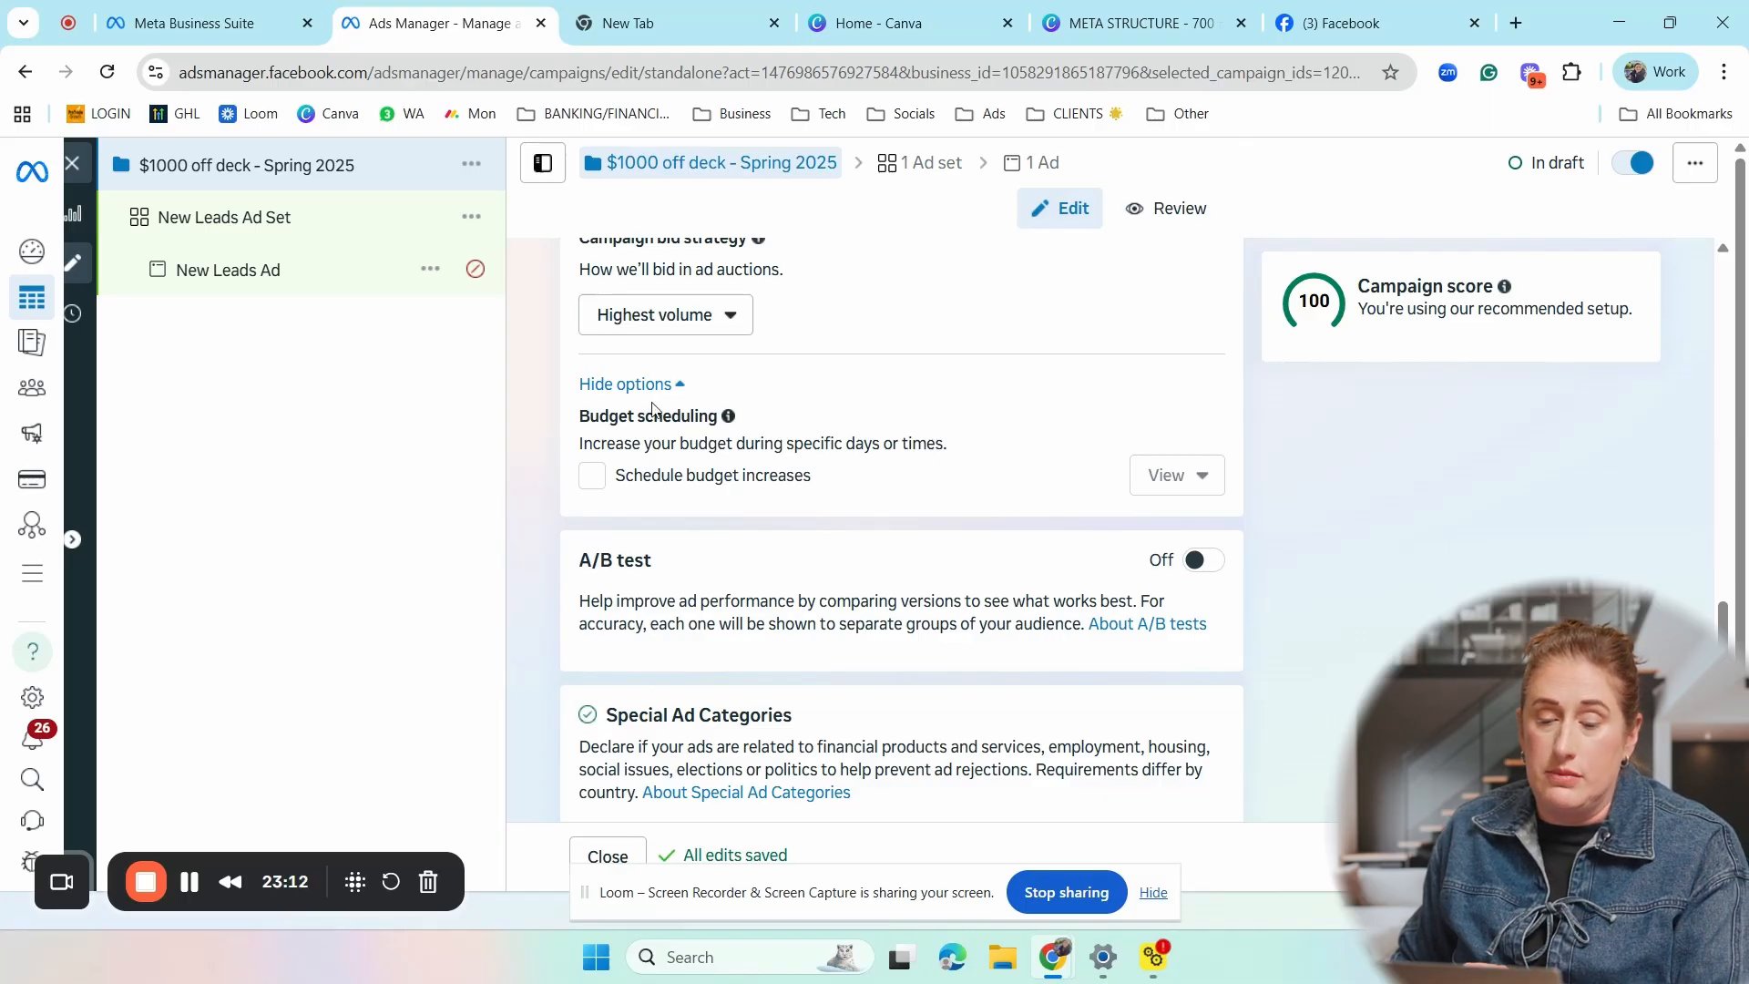
mouse_move(731, 417)
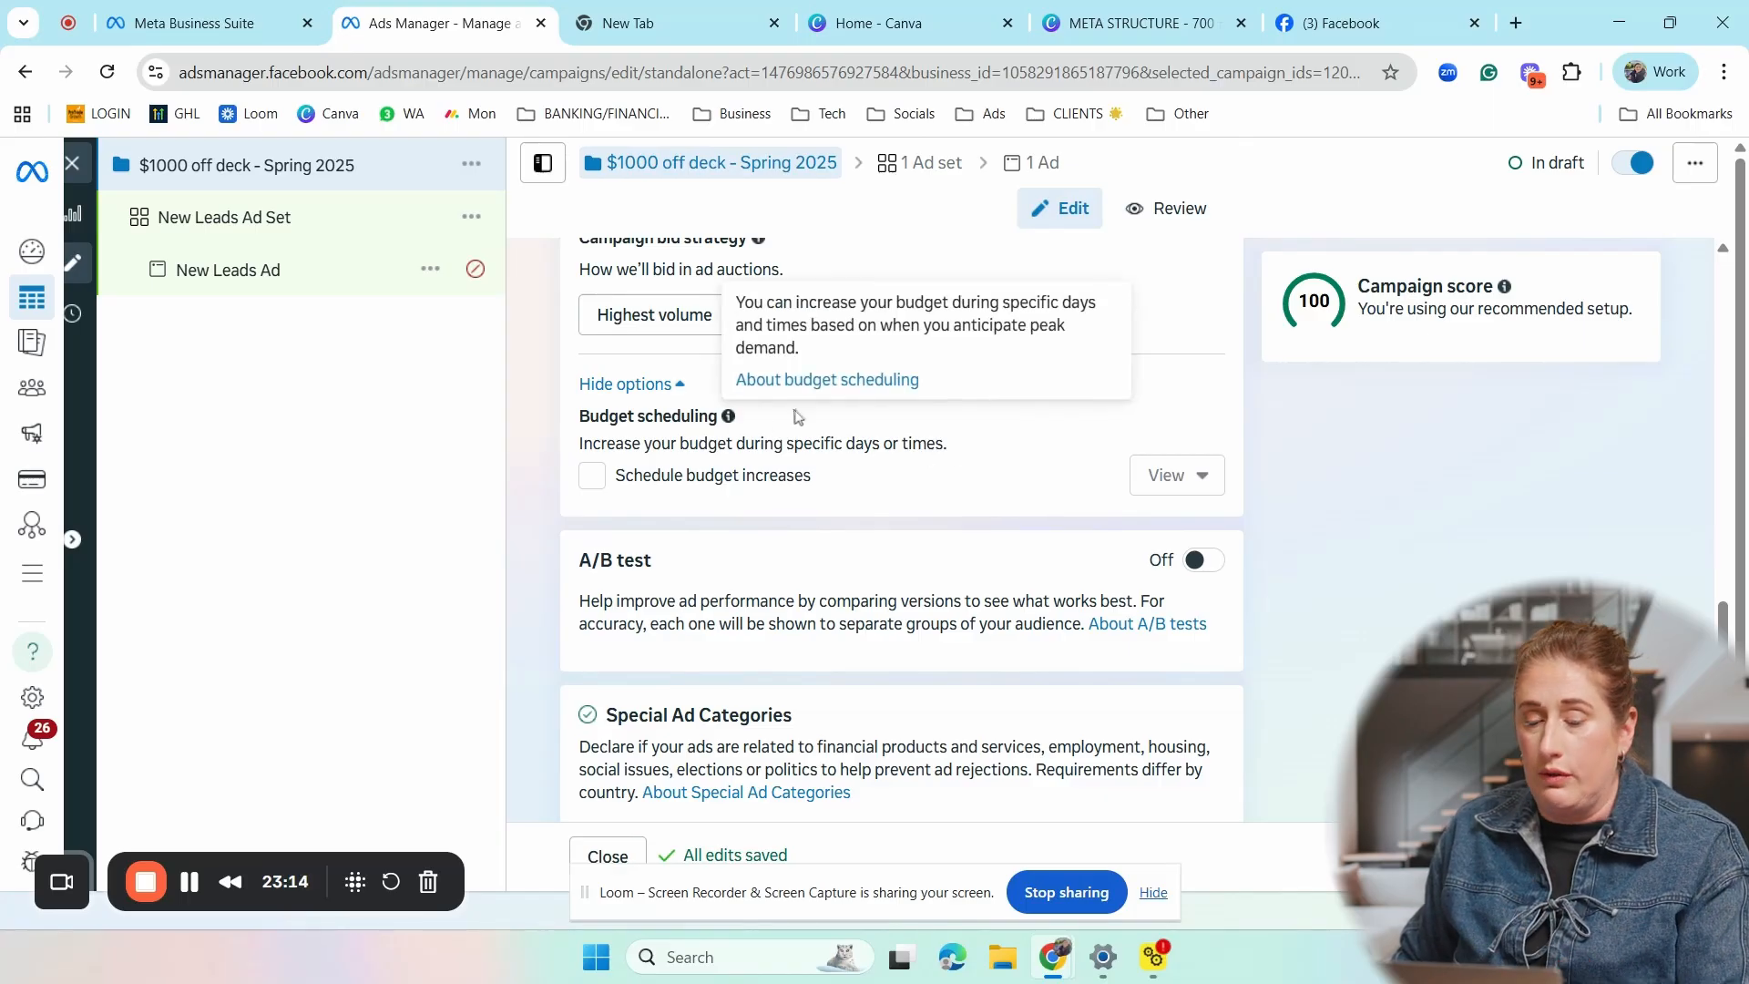
scroll(793, 422, "down", 1)
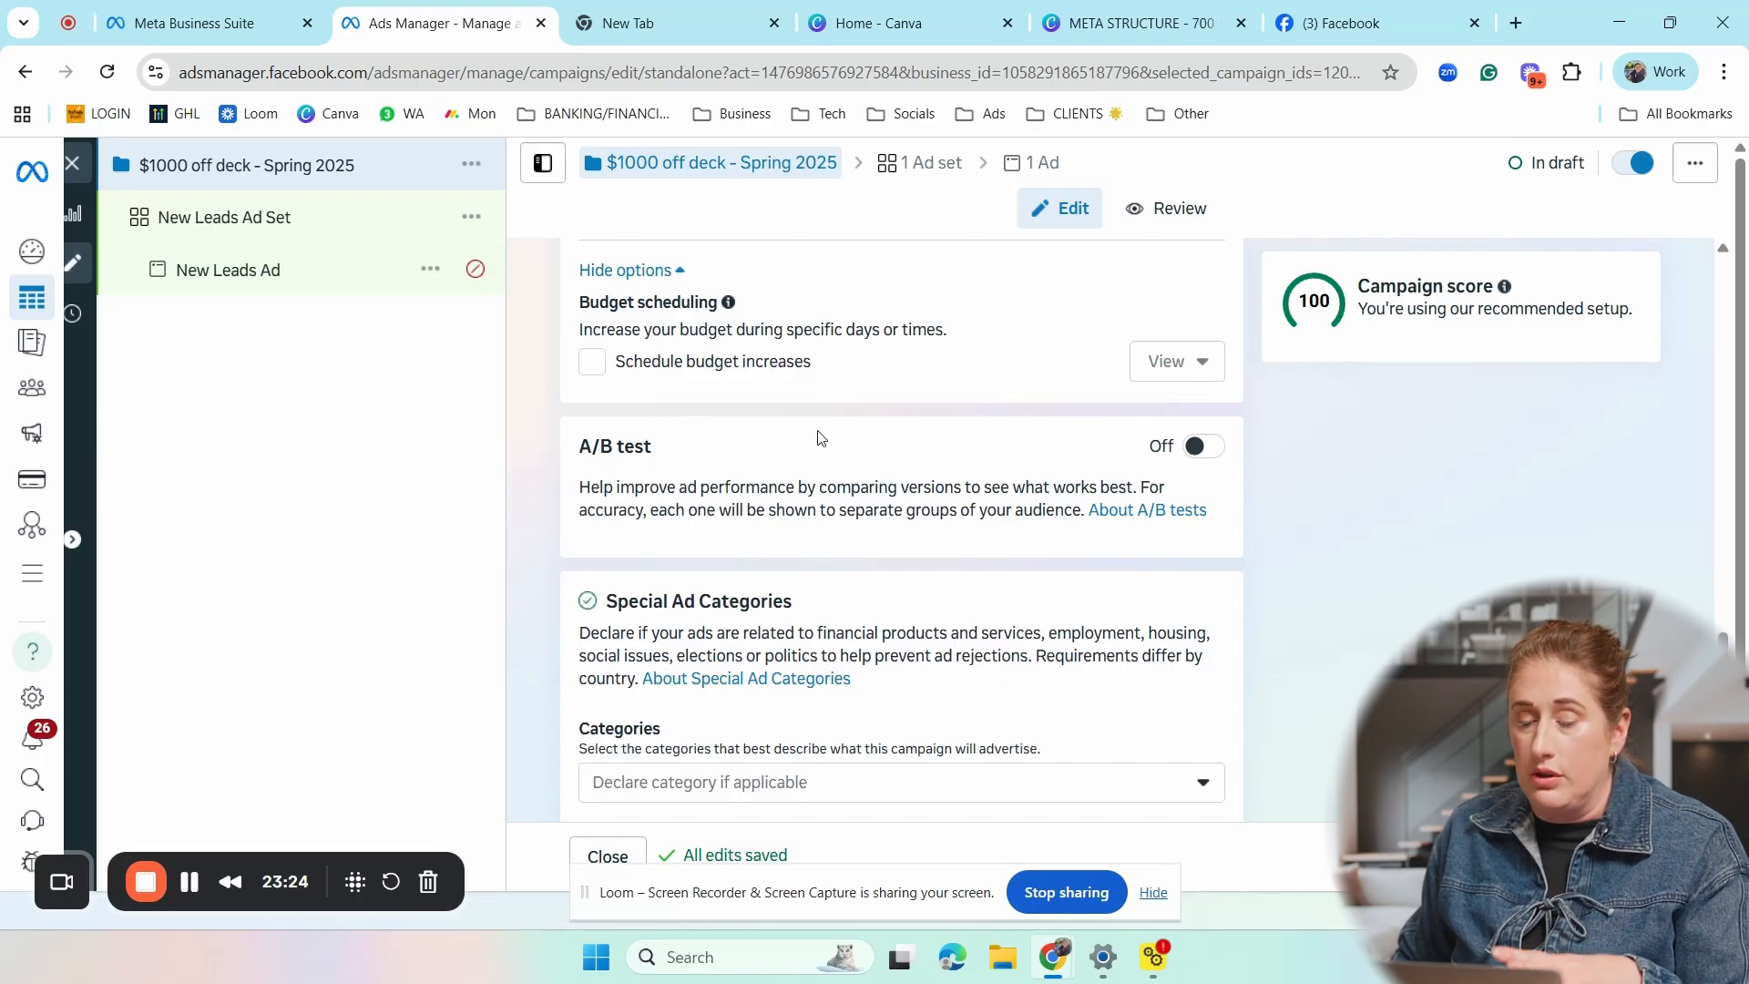
scroll(819, 438, "down", 1)
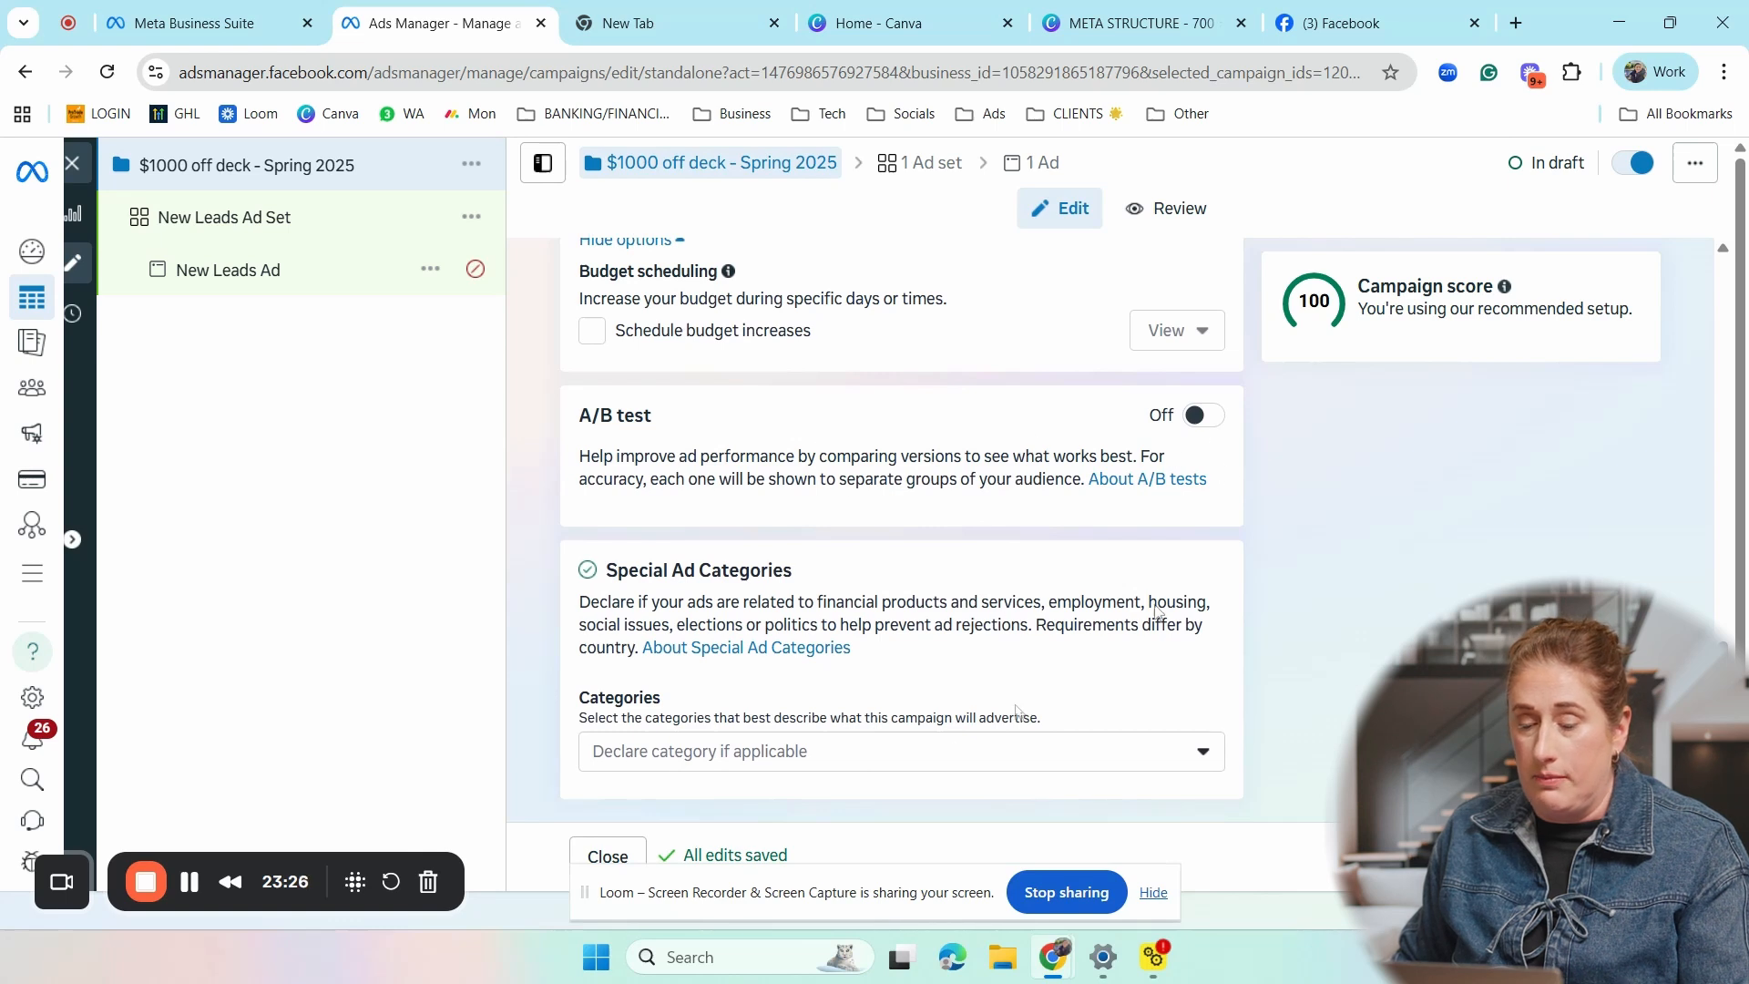
- Examine the list of special ad categories, leaving no category declared for the campaign
scroll(1093, 430, "down", 1)
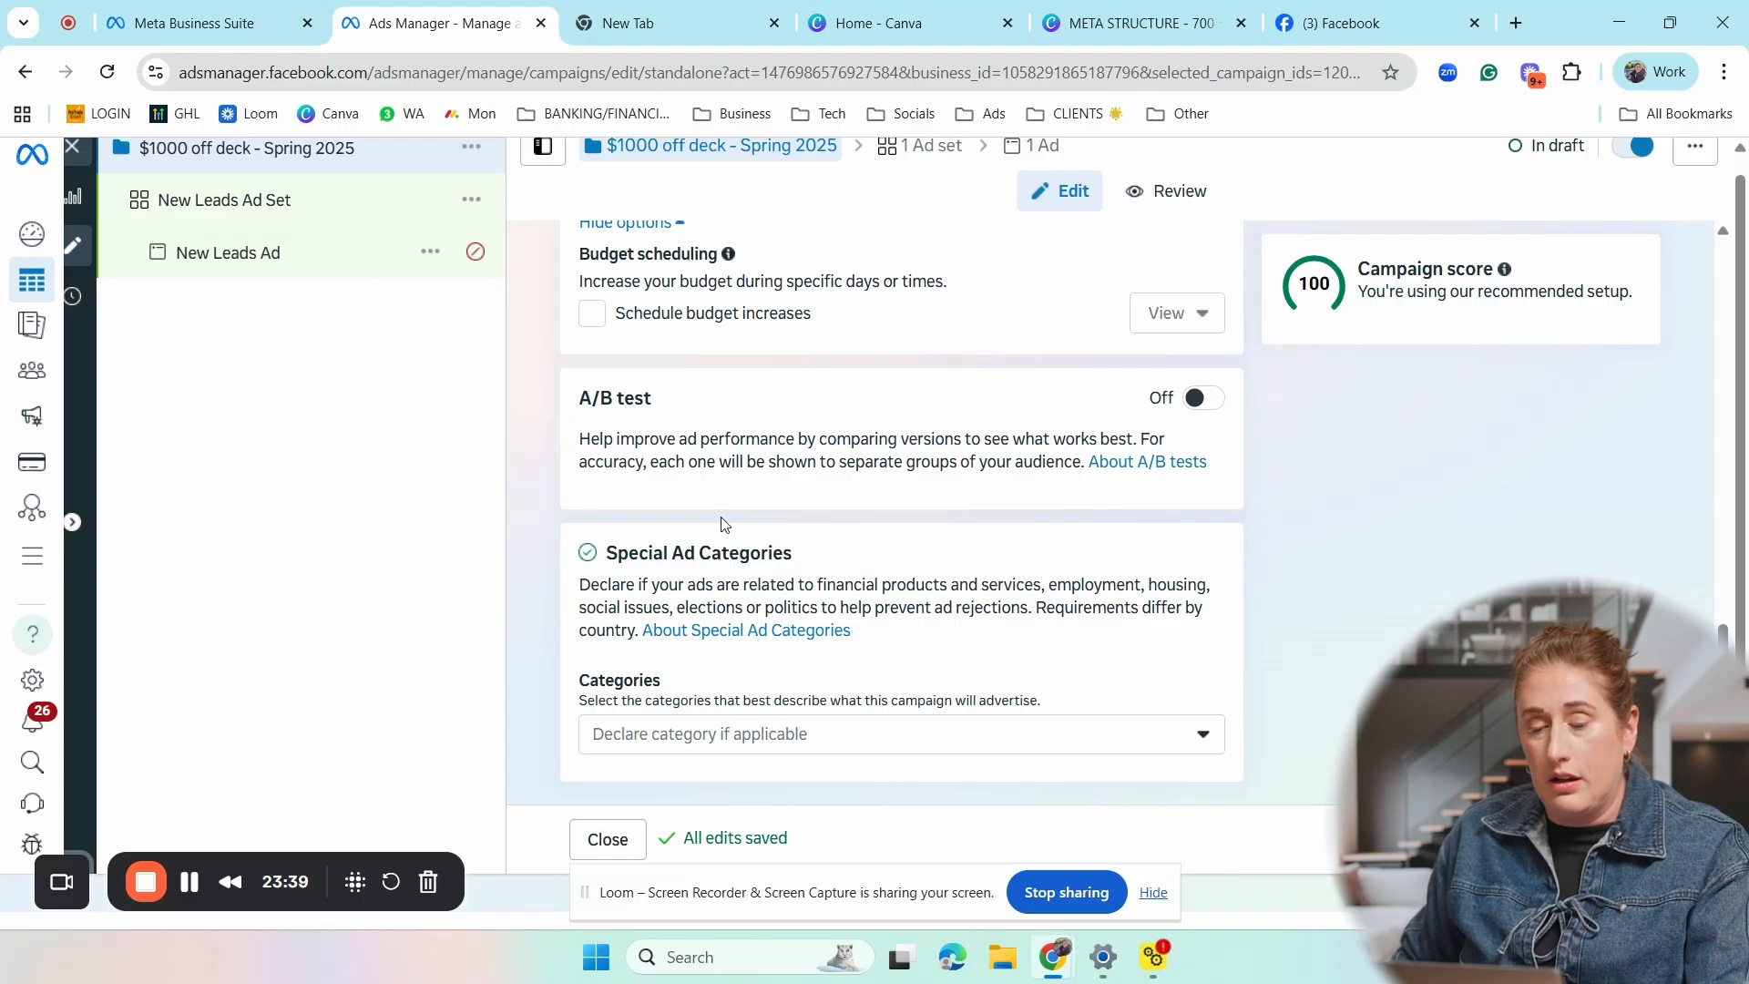
left_click(831, 738)
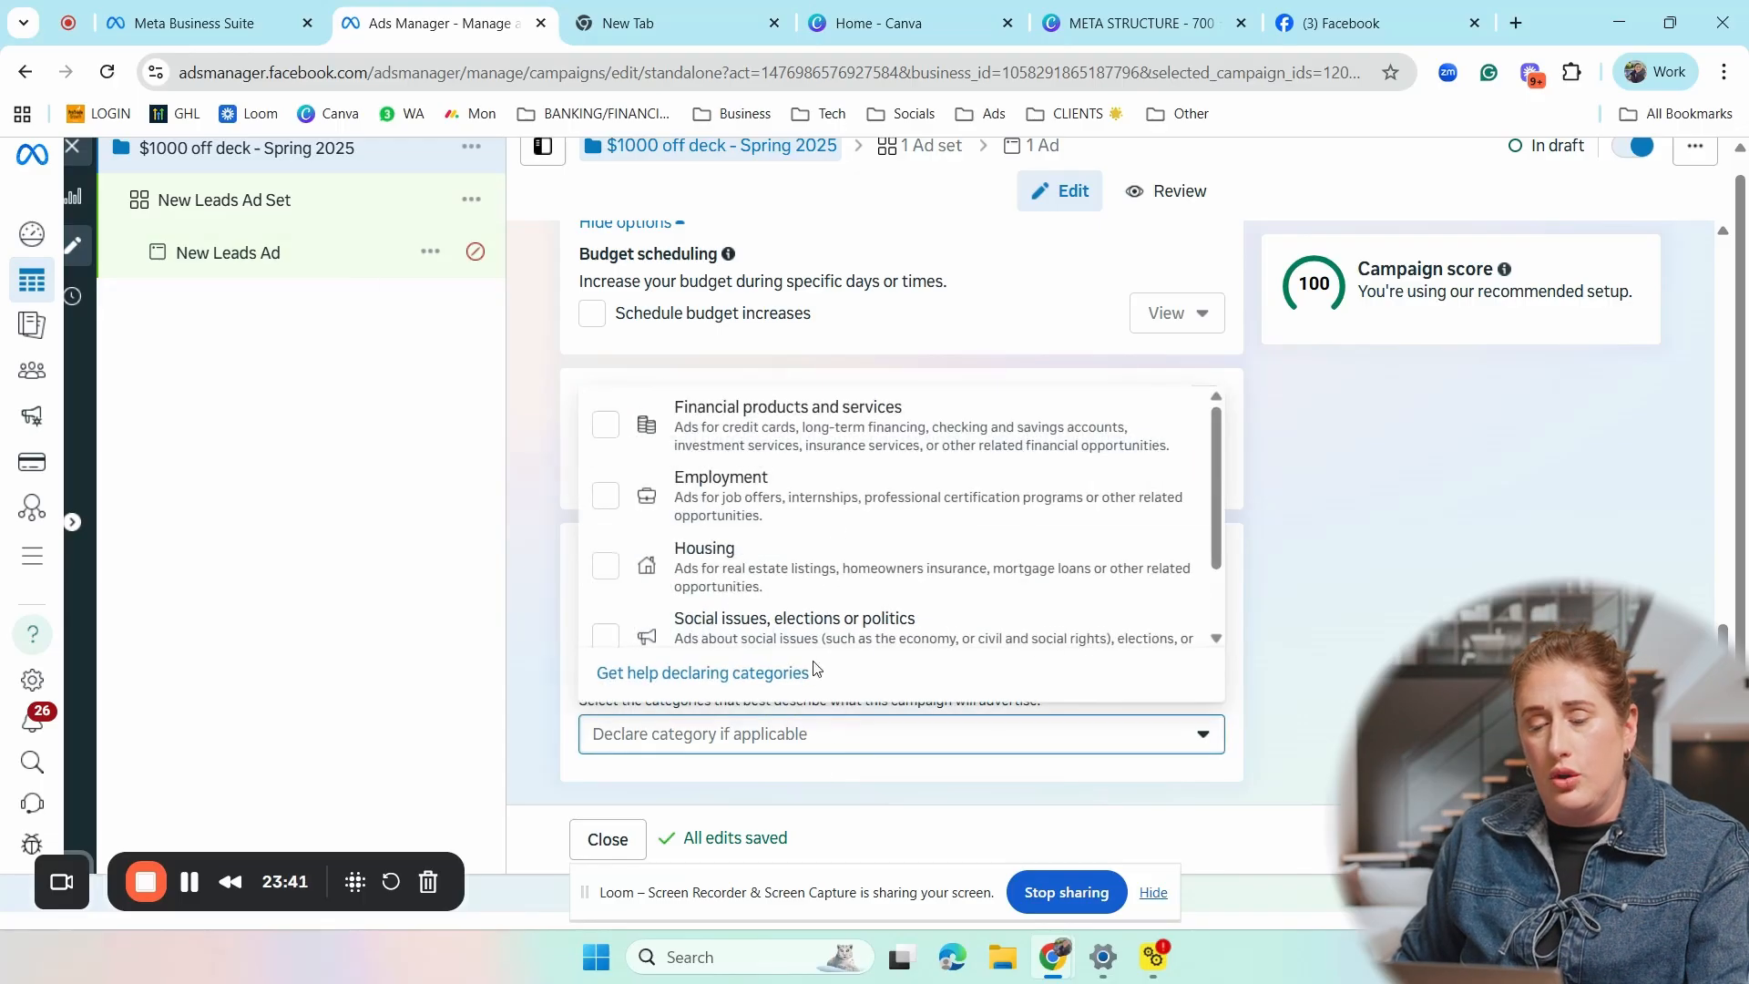
scroll(789, 501, "down", 1)
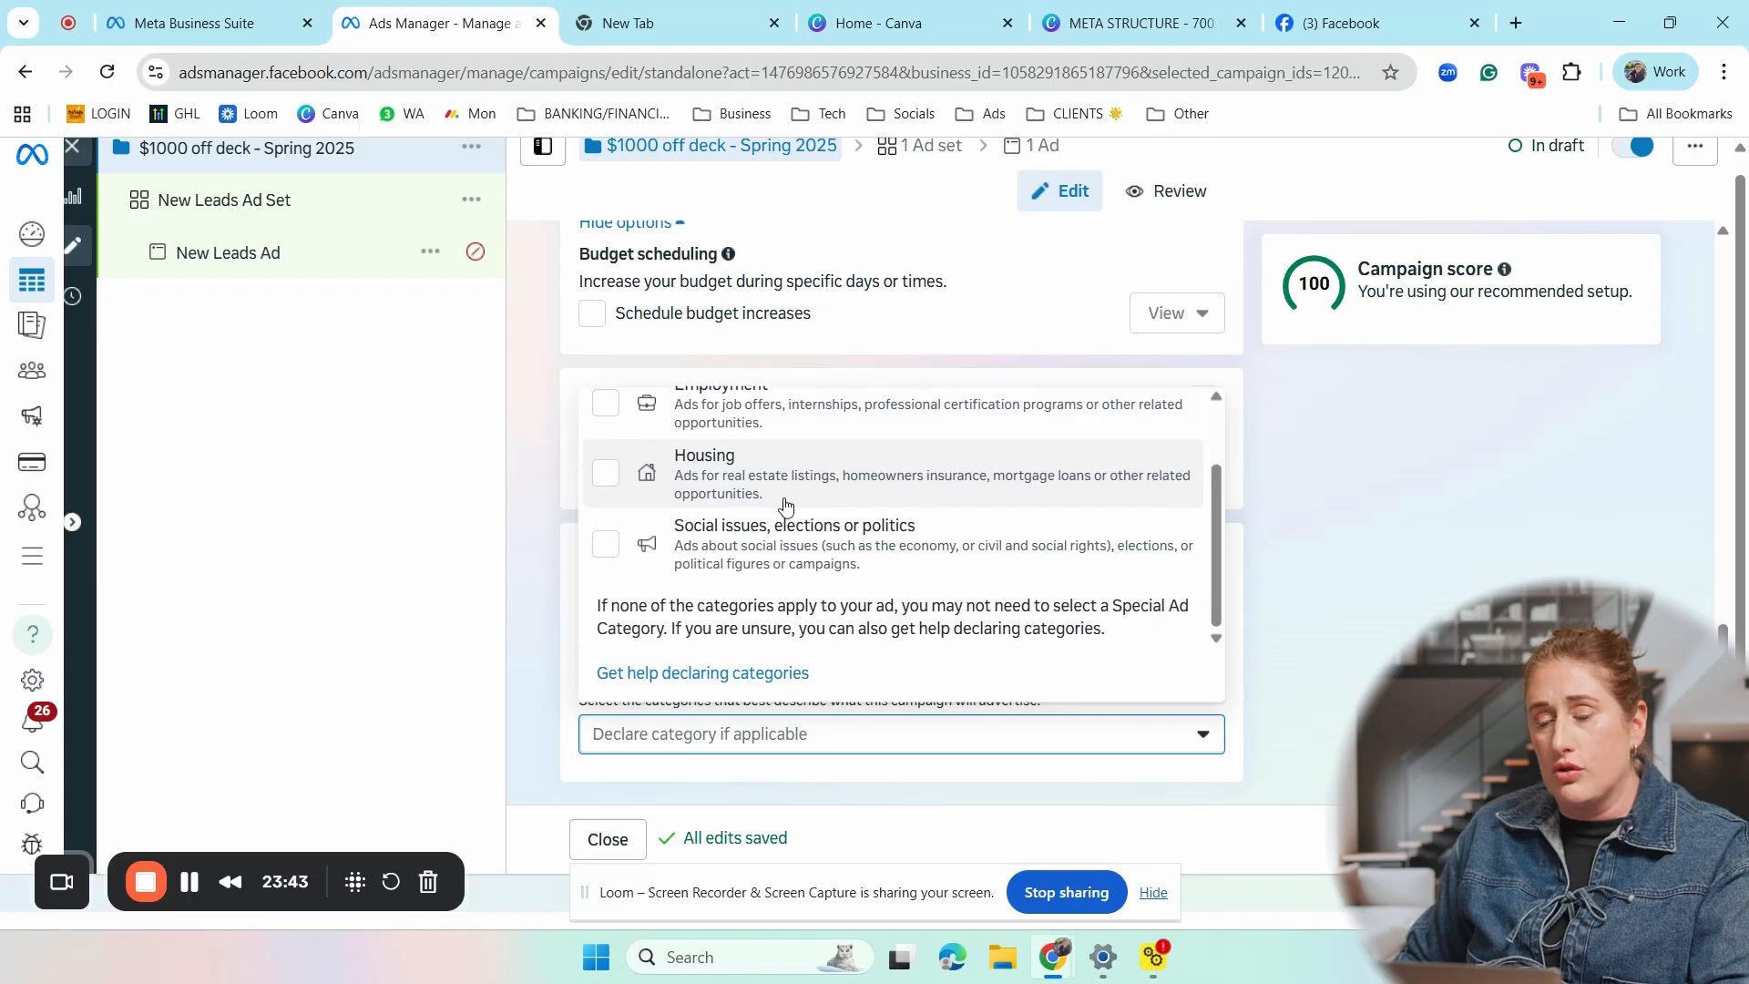
scroll(785, 506, "up", 1)
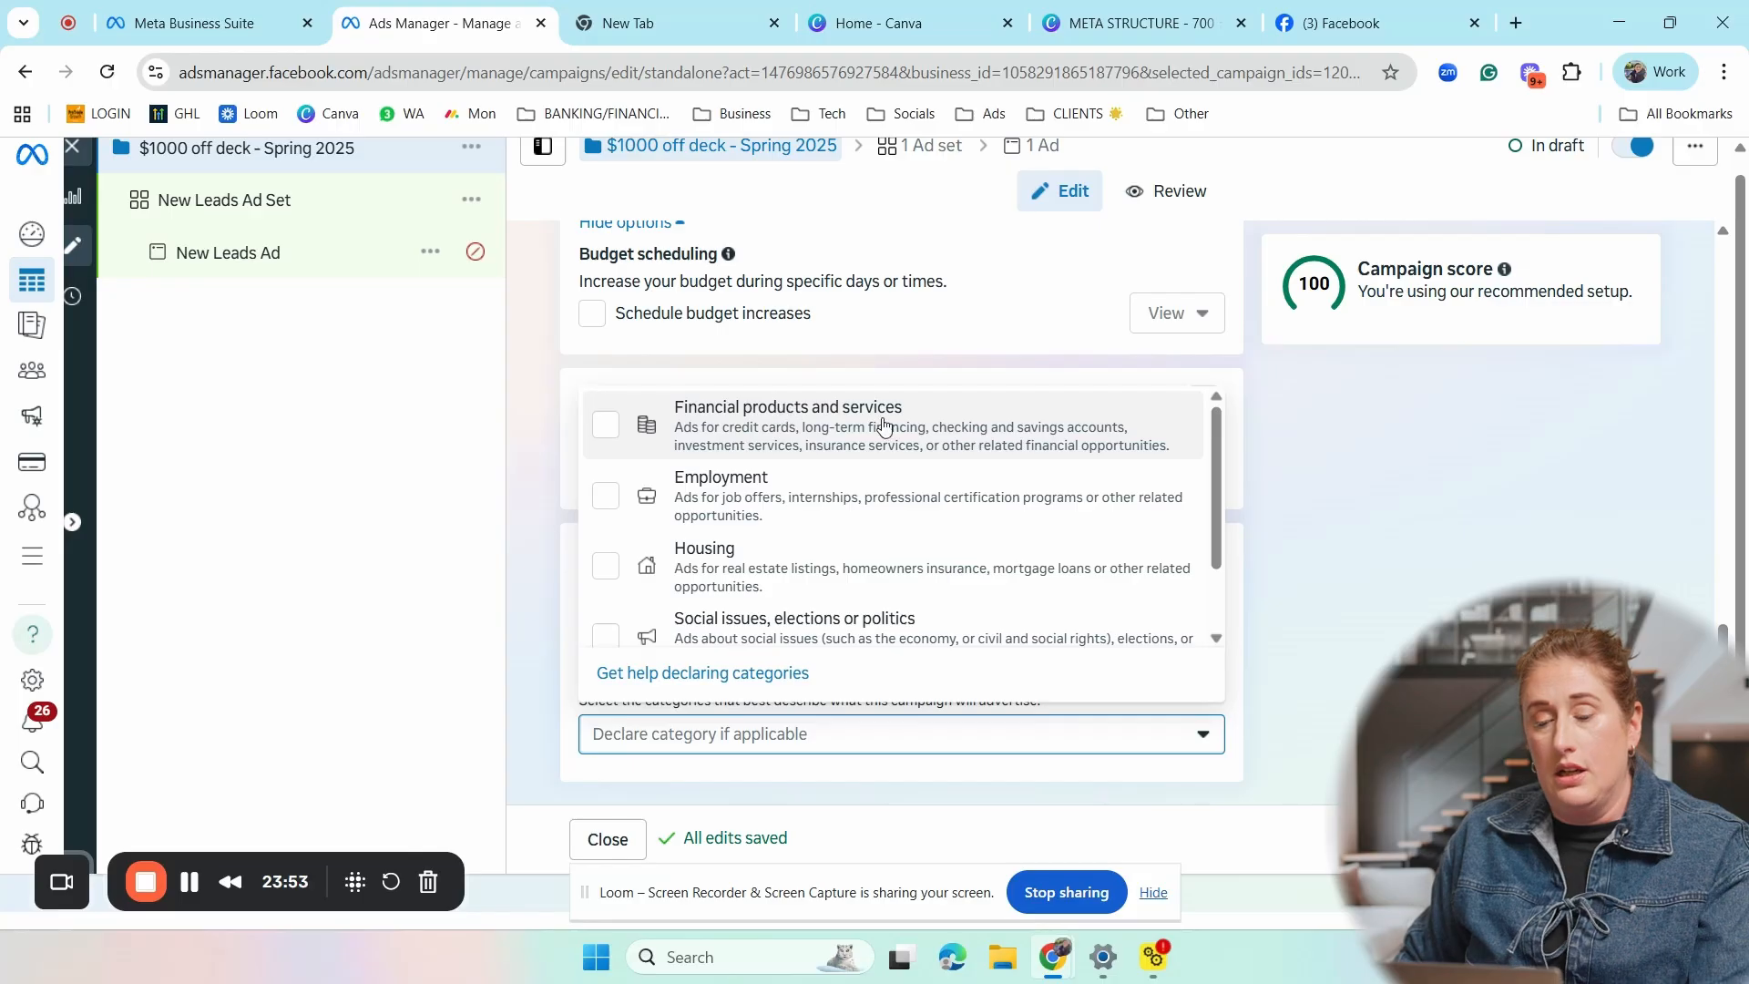
left_click(1296, 508)
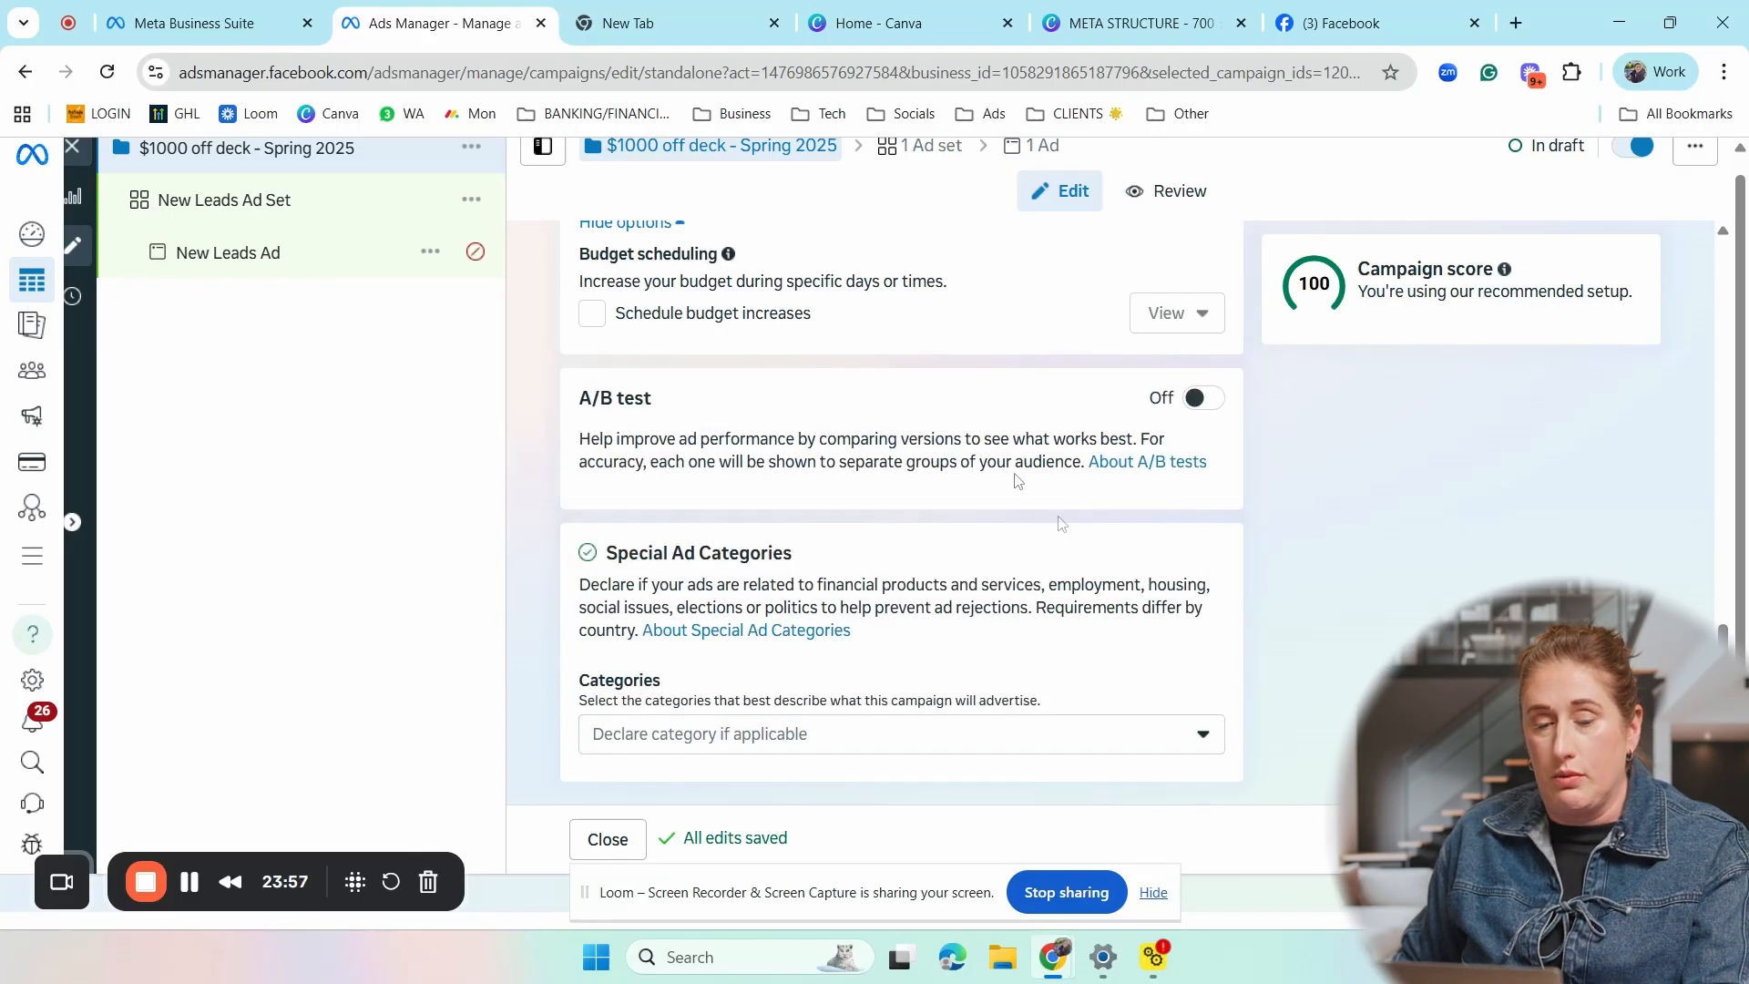
- Recheck the campaign's name and Leads objective, and proceed to the ad set level
scroll(1007, 583, "up", 6)
scroll(992, 597, "up", 5)
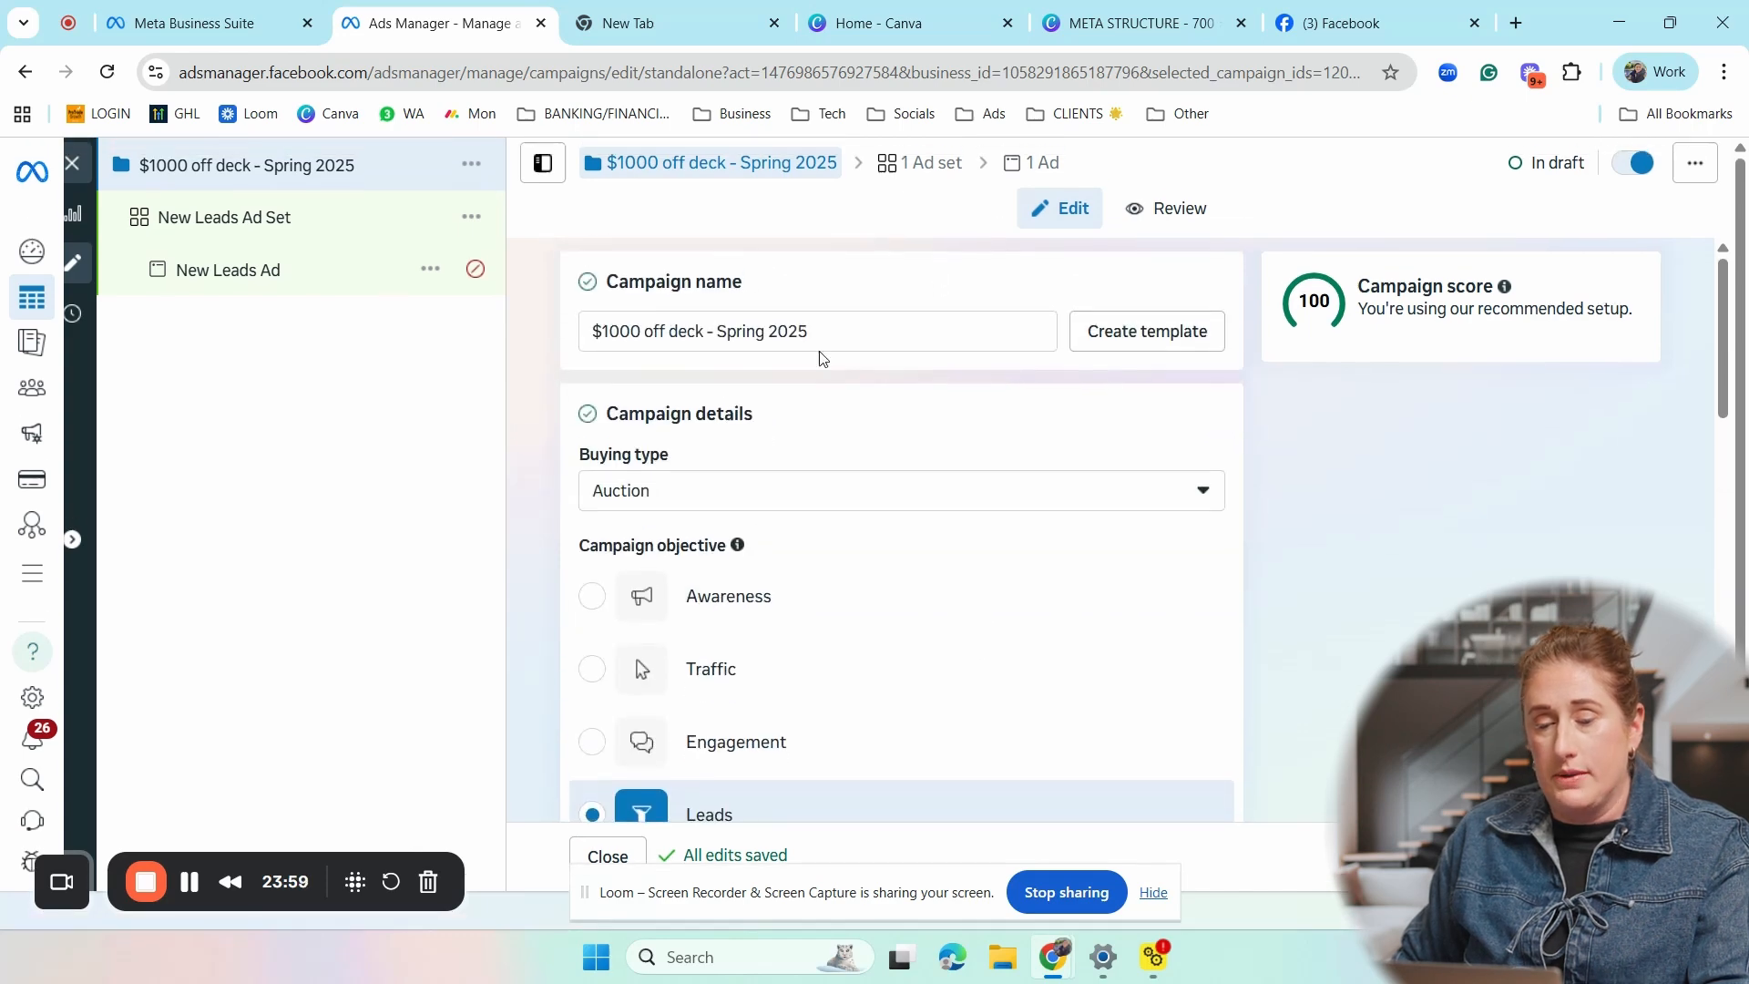
scroll(1276, 615, "down", 2)
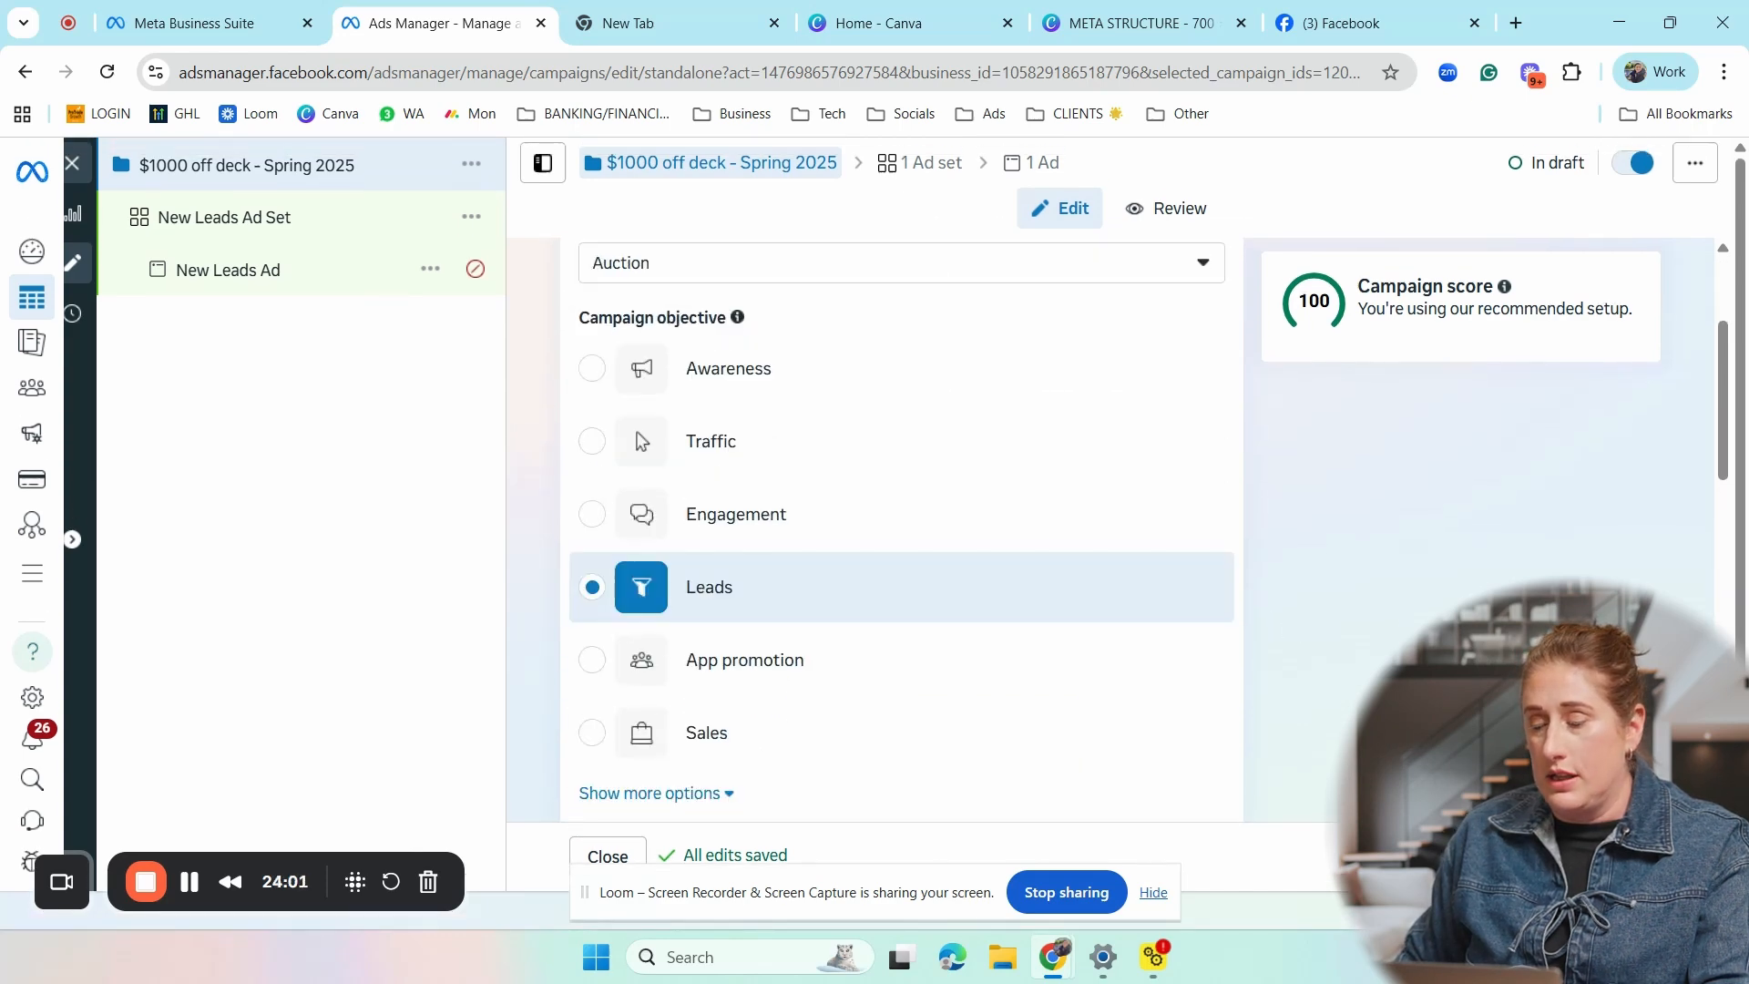
left_click(1617, 856)
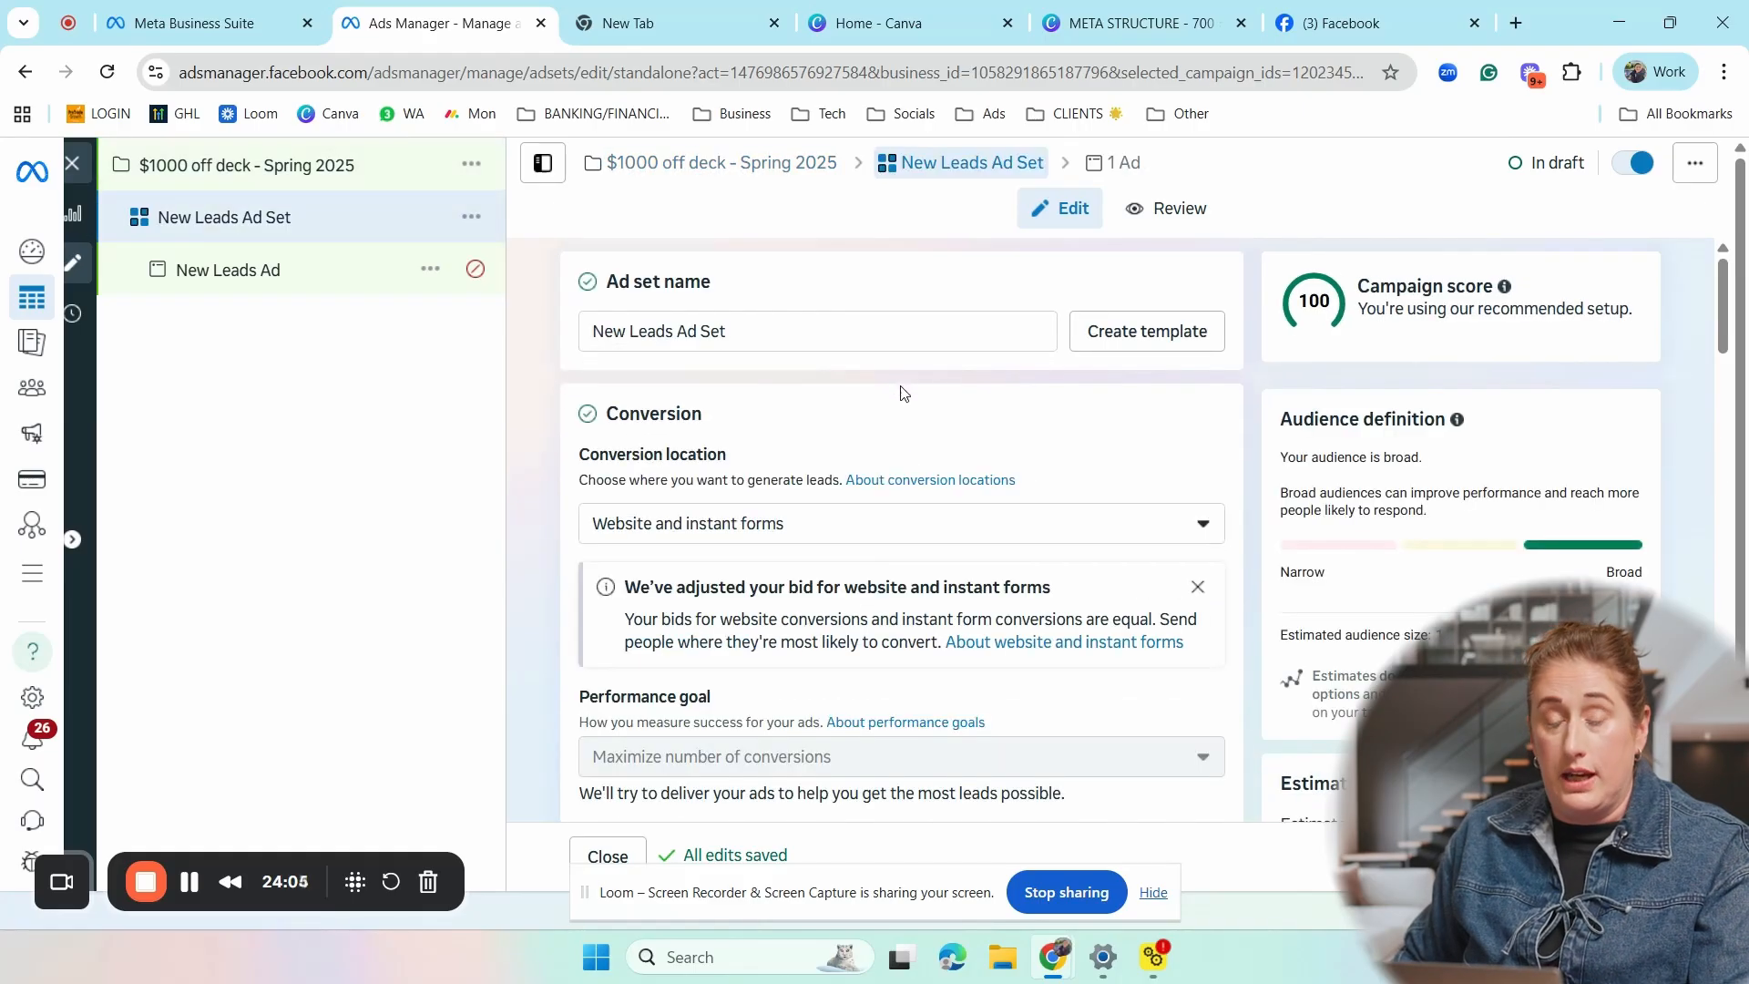
- Examine the ad set's name, conversion, dynamic creative, budget and schedule, and audience settings
left_click(758, 328)
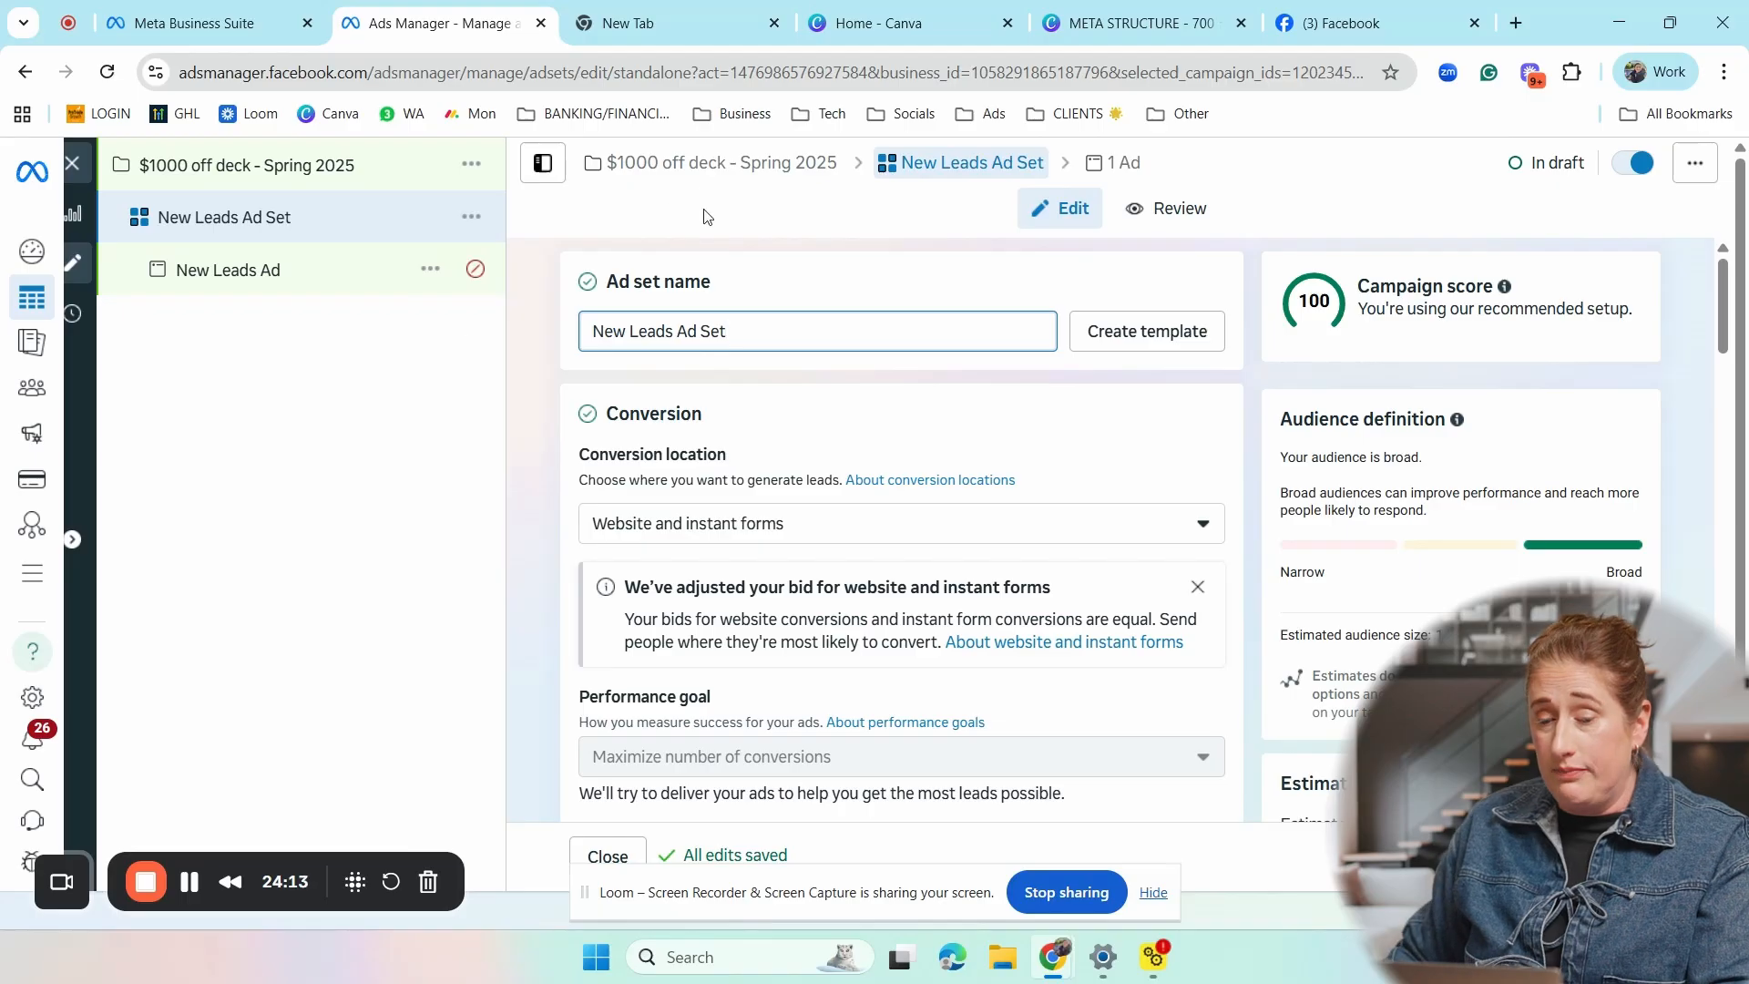
left_click_drag(730, 331, 596, 336)
left_click(748, 326)
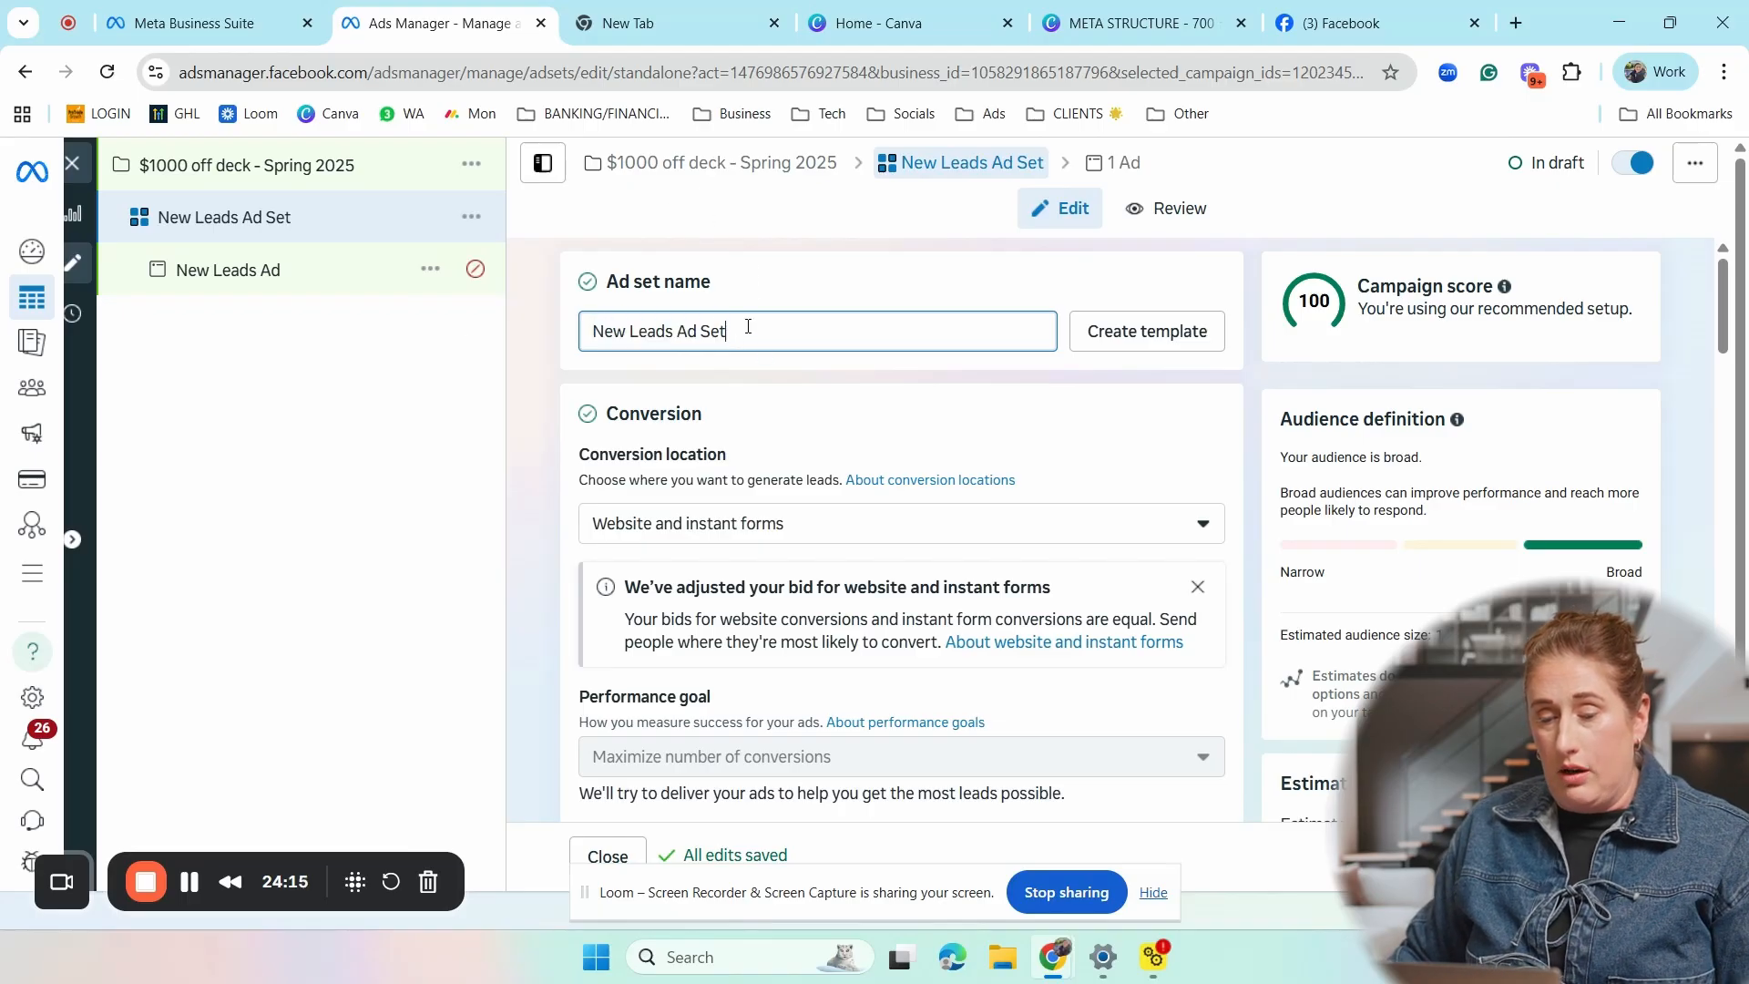
scroll(739, 328, "down", 1)
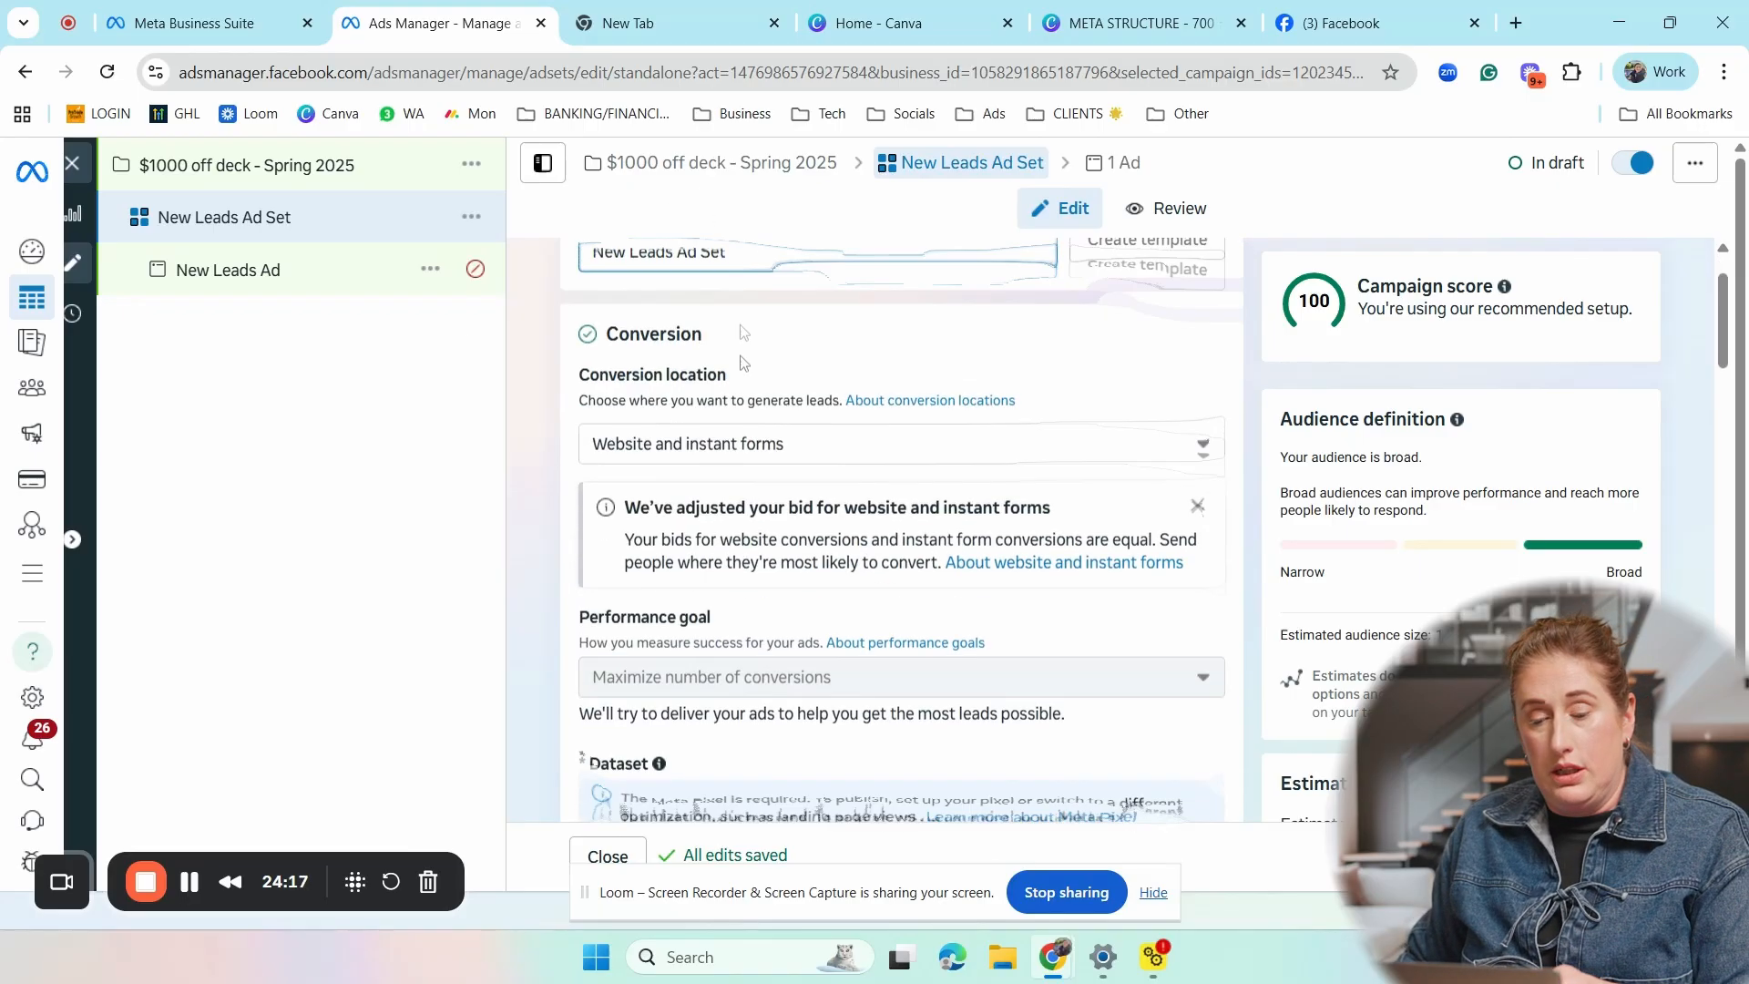
scroll(745, 324, "up", 1)
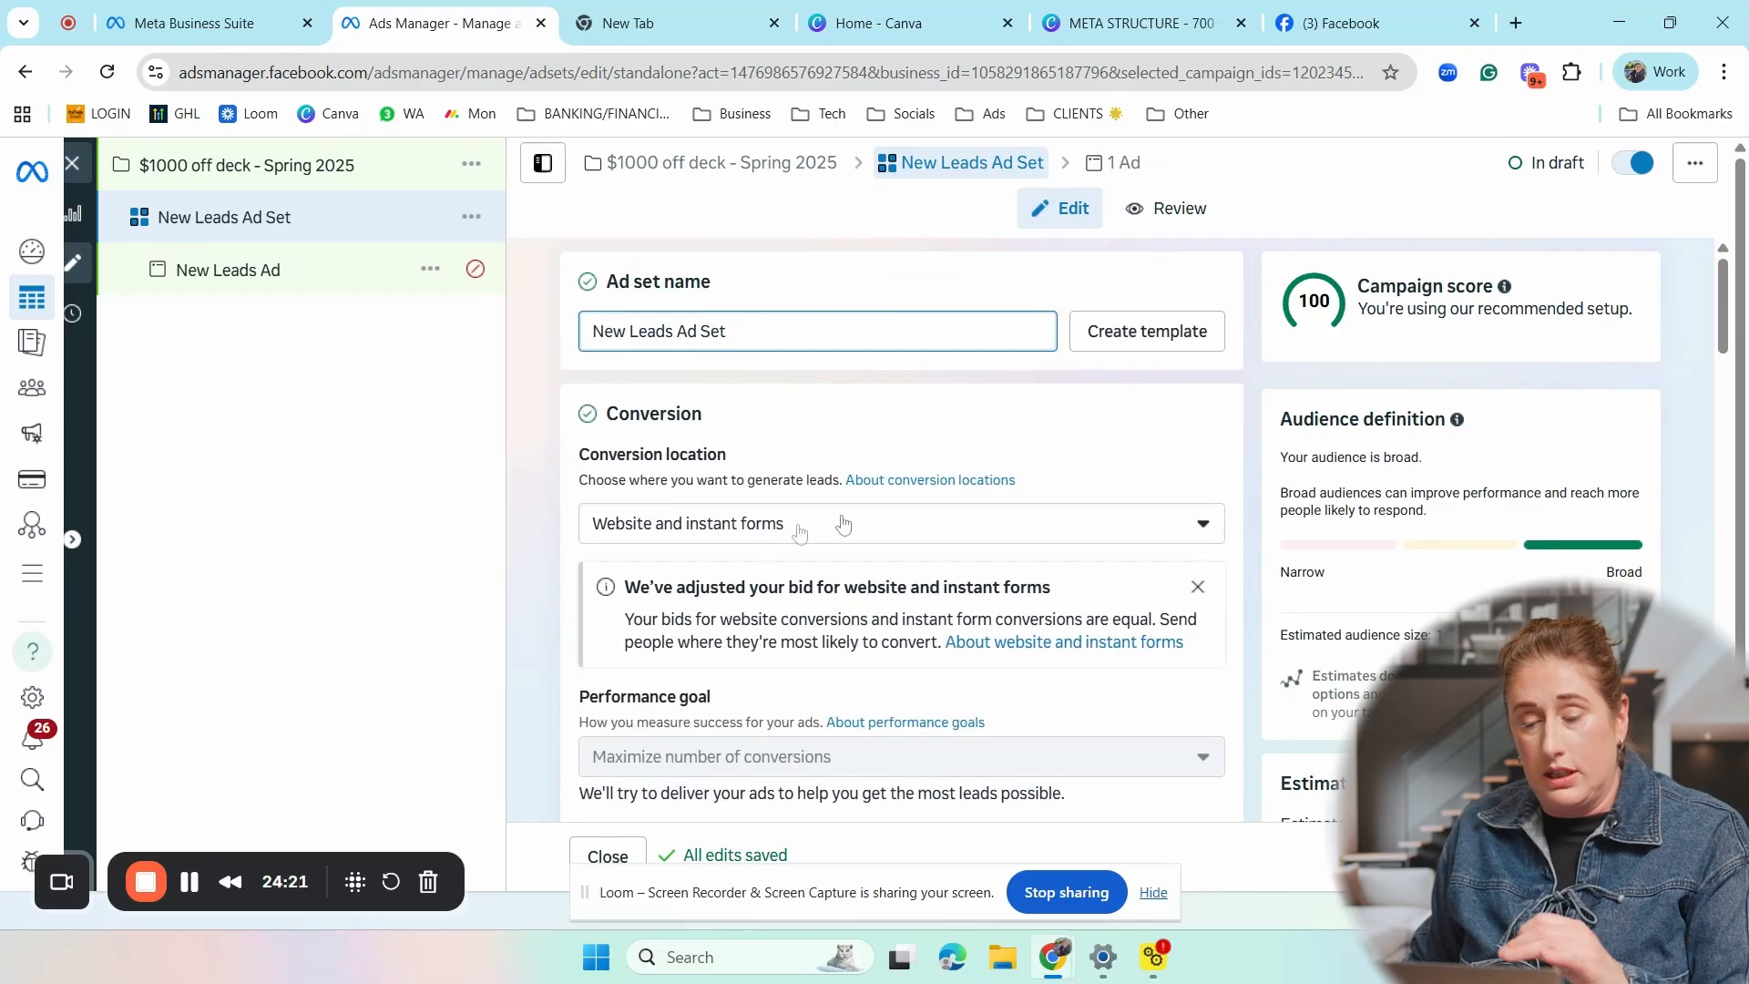
scroll(827, 512, "down", 1)
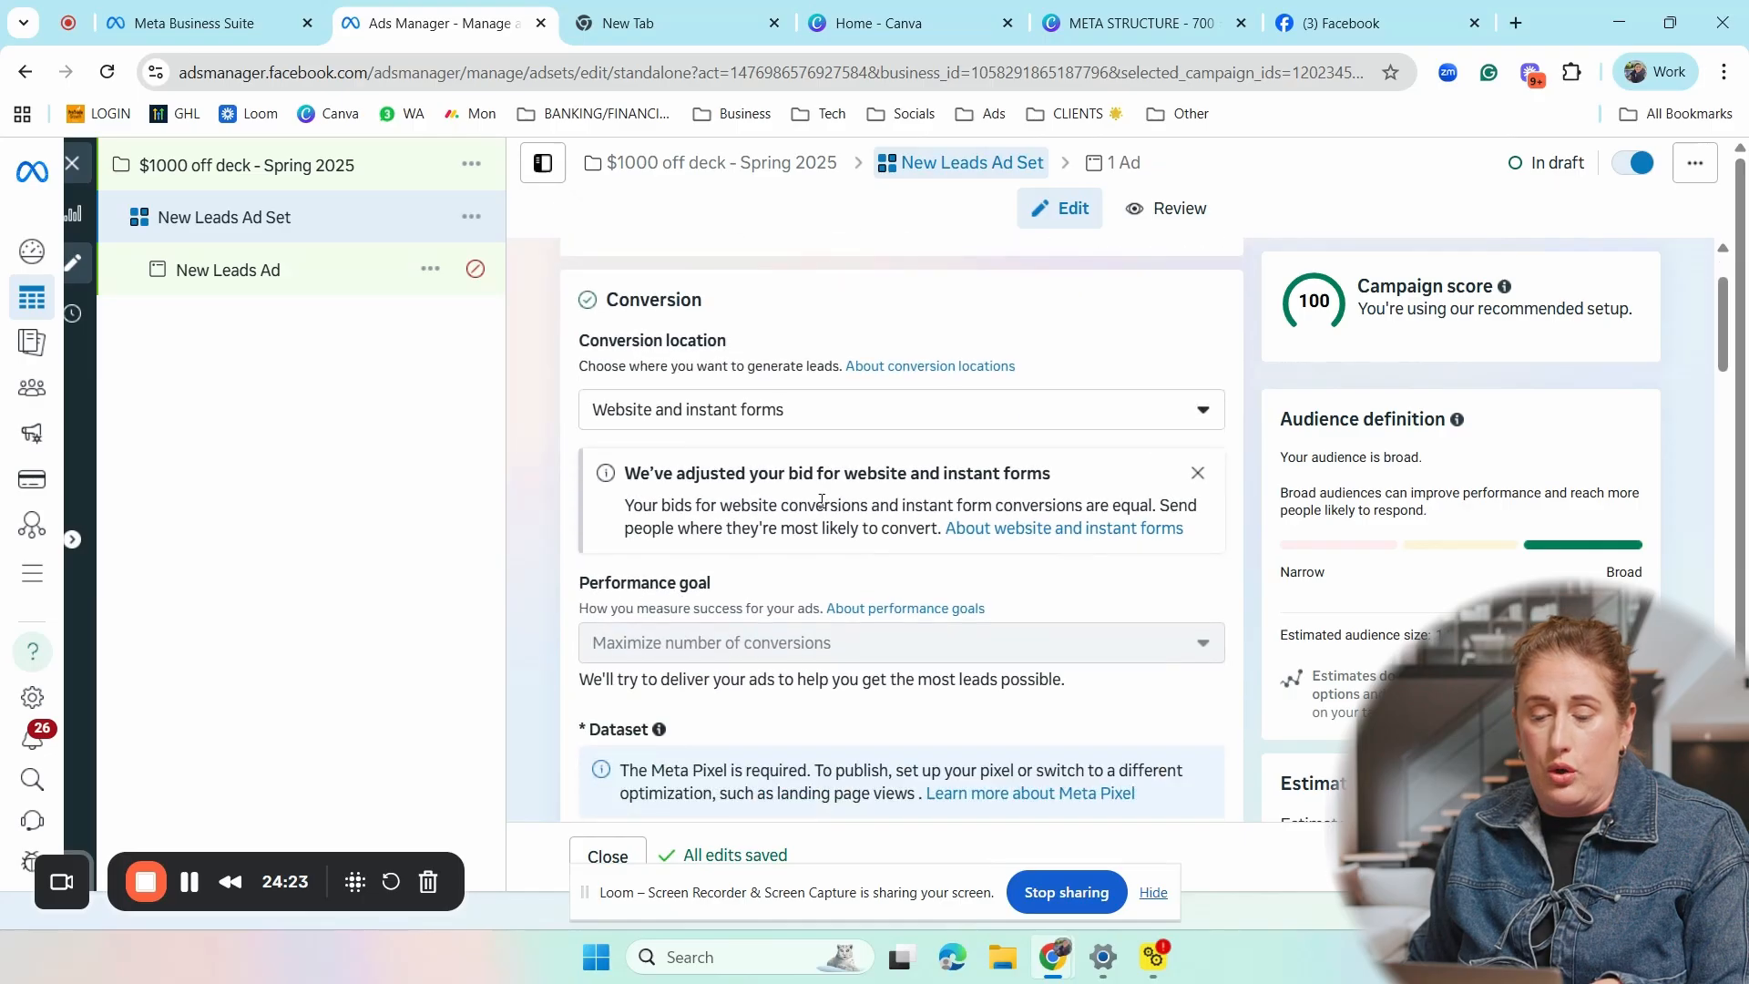
scroll(822, 500, "down", 7)
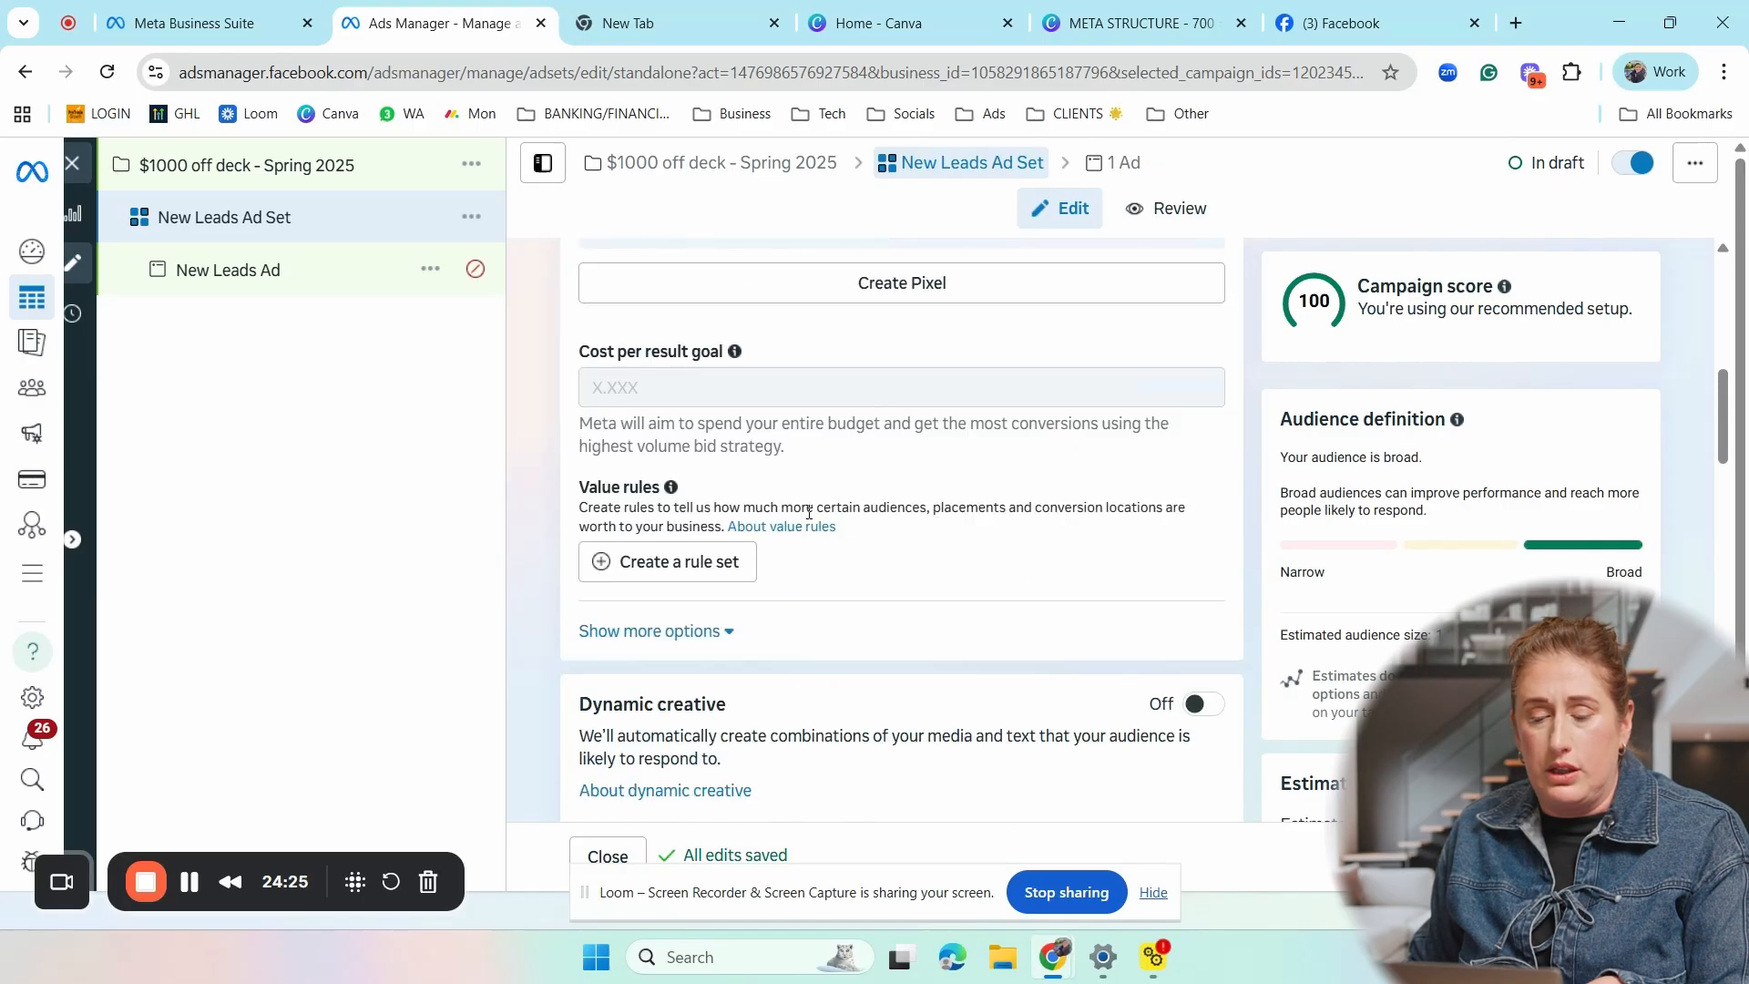
scroll(781, 533, "down", 5)
scroll(781, 529, "up", 7)
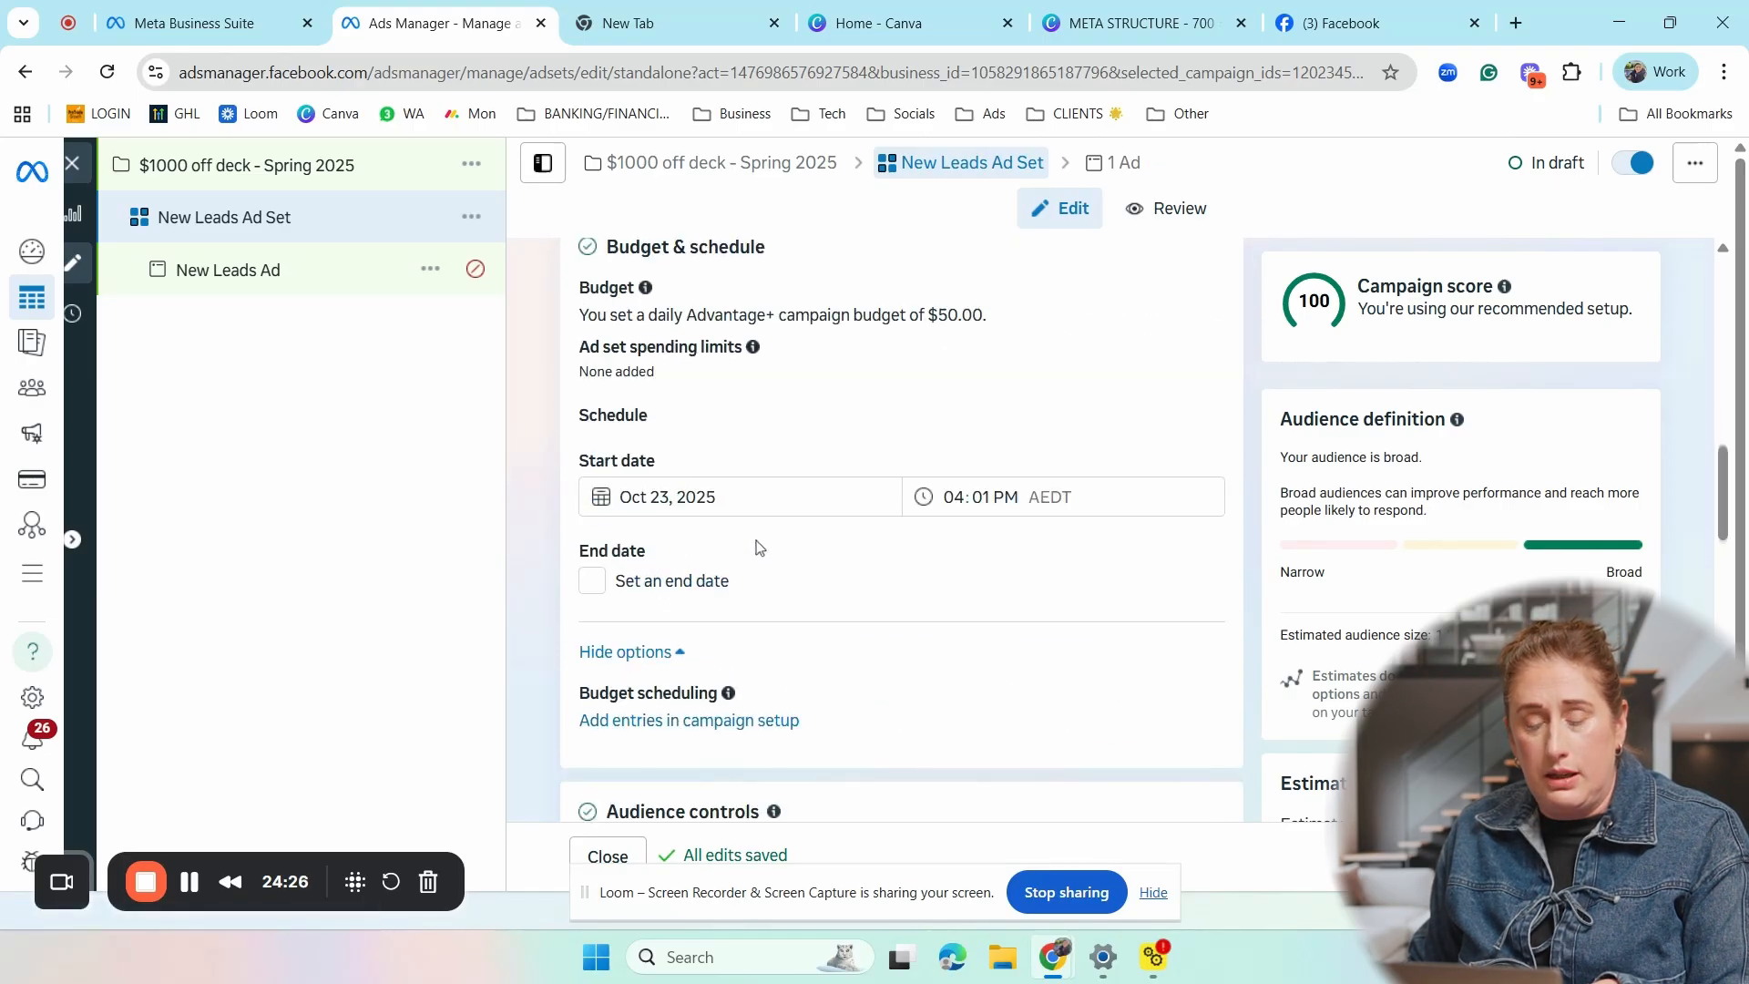
scroll(781, 524, "down", 4)
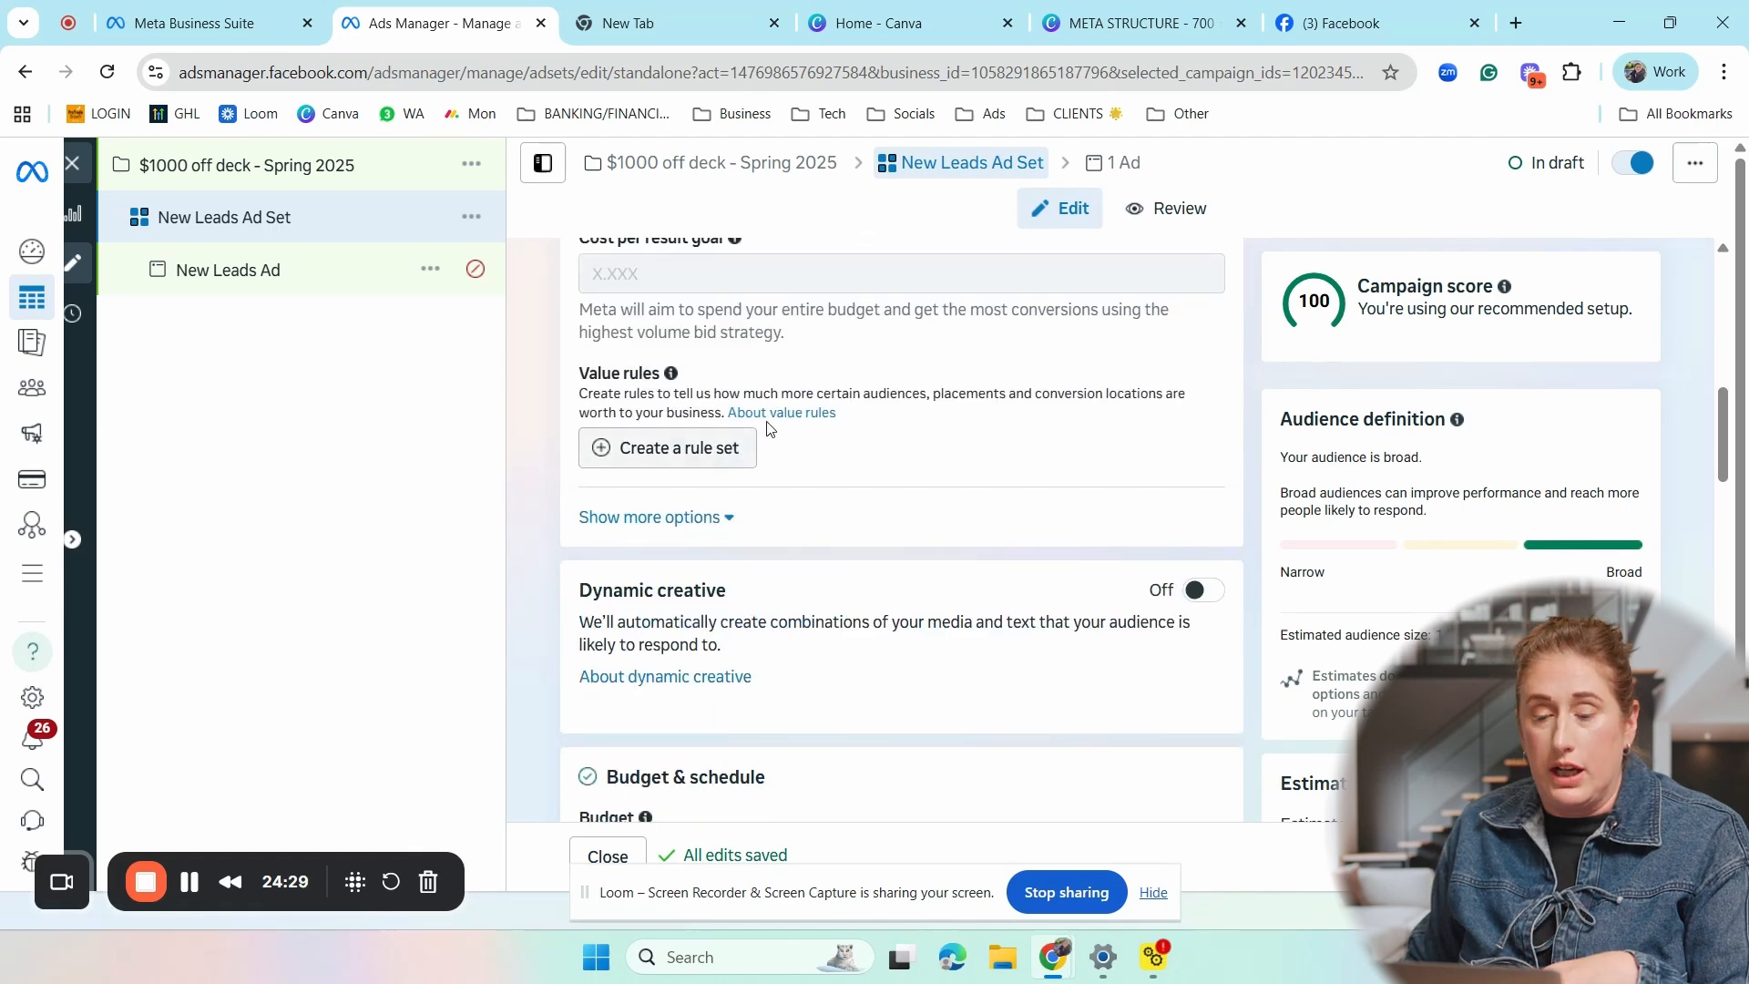
scroll(747, 378, "down", 6)
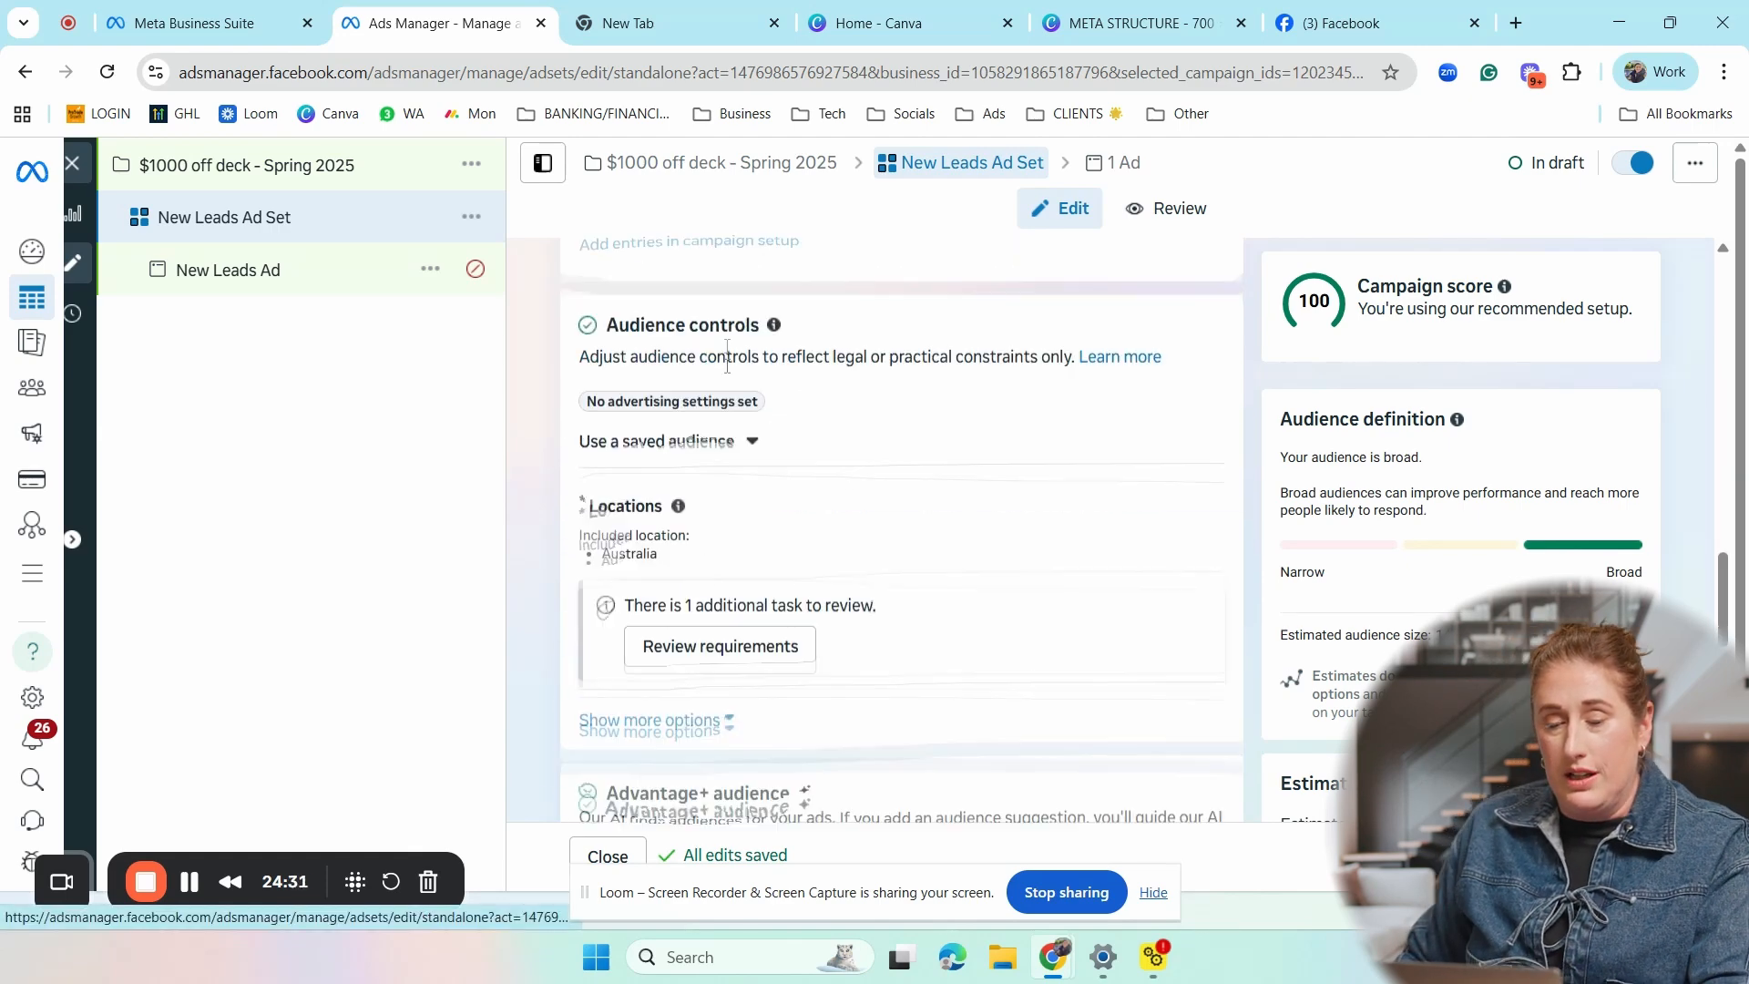
- Open the ad set's conversion location options
scroll(746, 383, "up", 15)
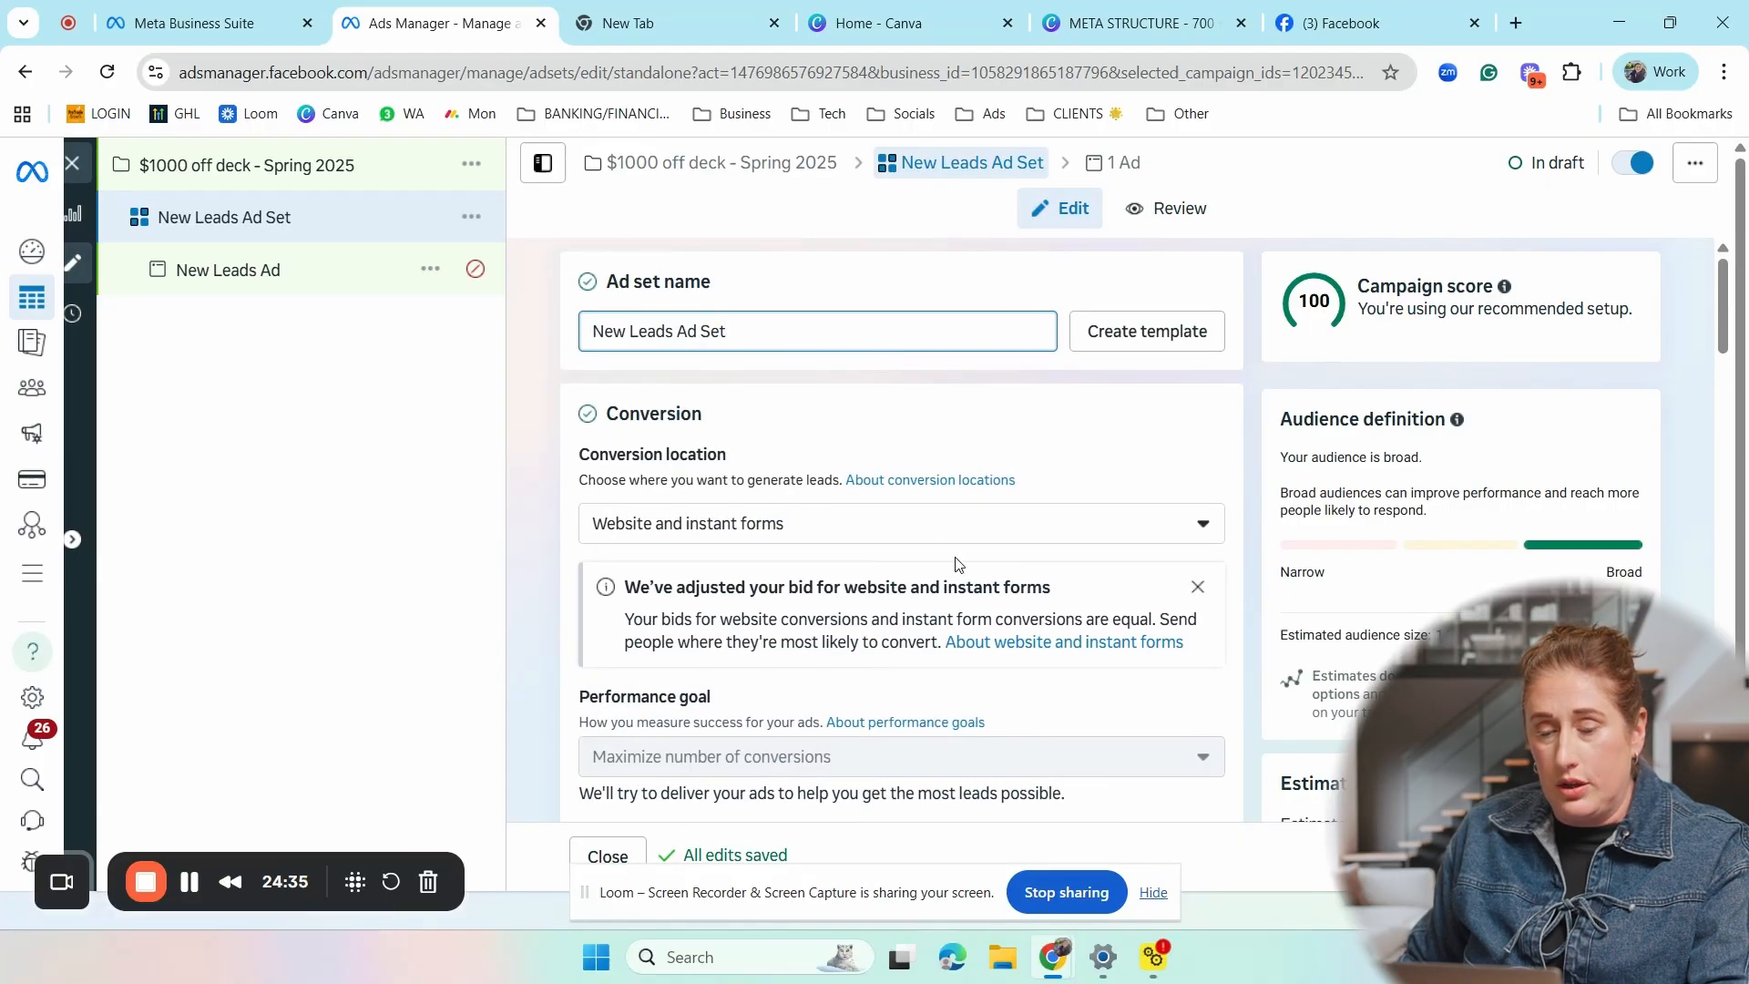
left_click(1075, 531)
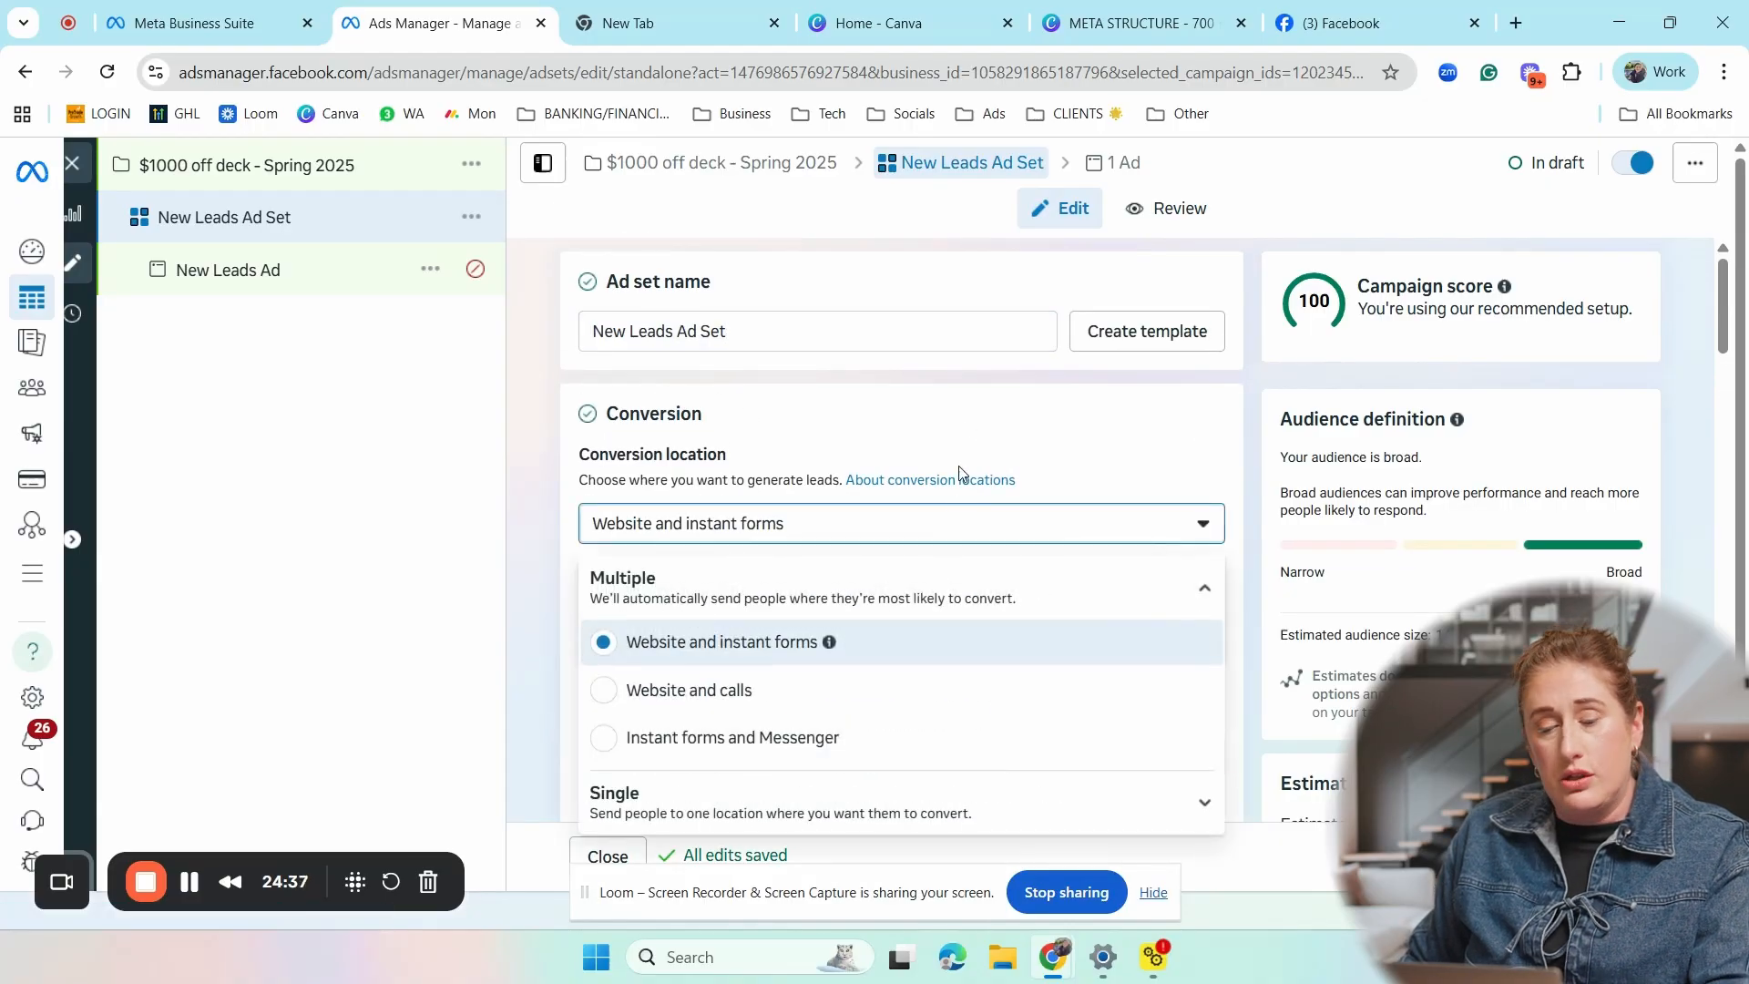
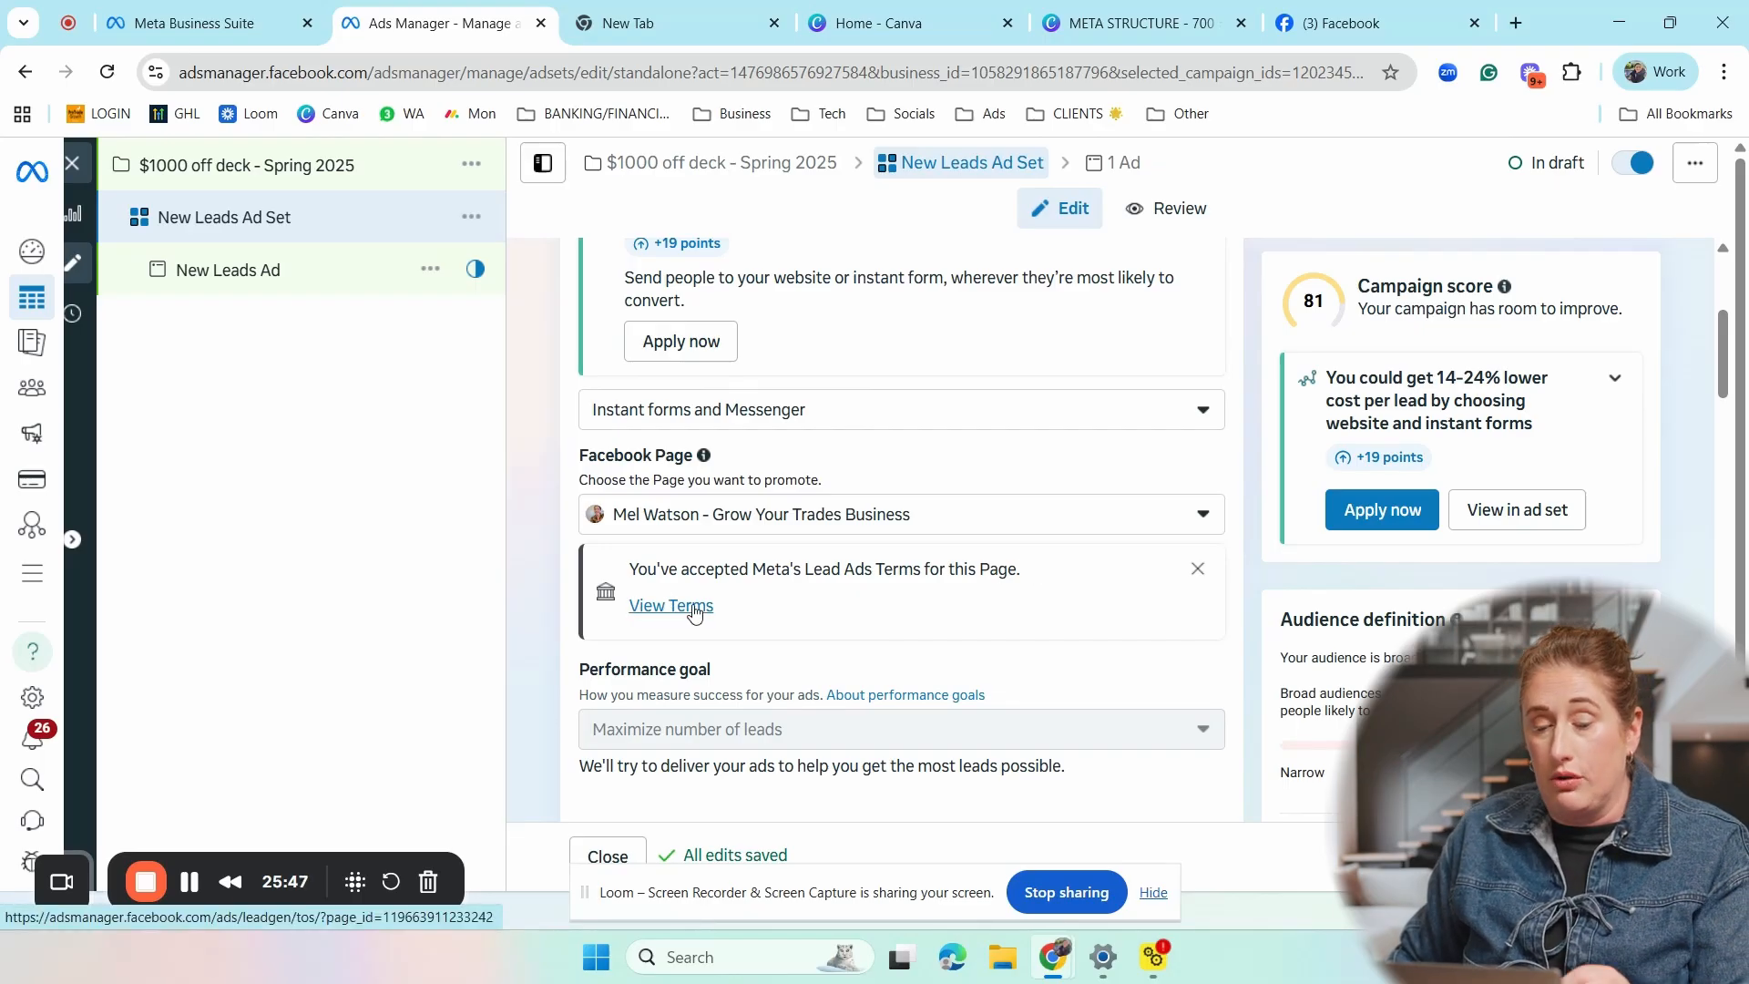
- Examine the ad set's Lead Ads Terms, performance goal, cost per result goal, dynamic creative, catalog, and budget and schedule settings
left_click(671, 606)
scroll(883, 420, "down", 3)
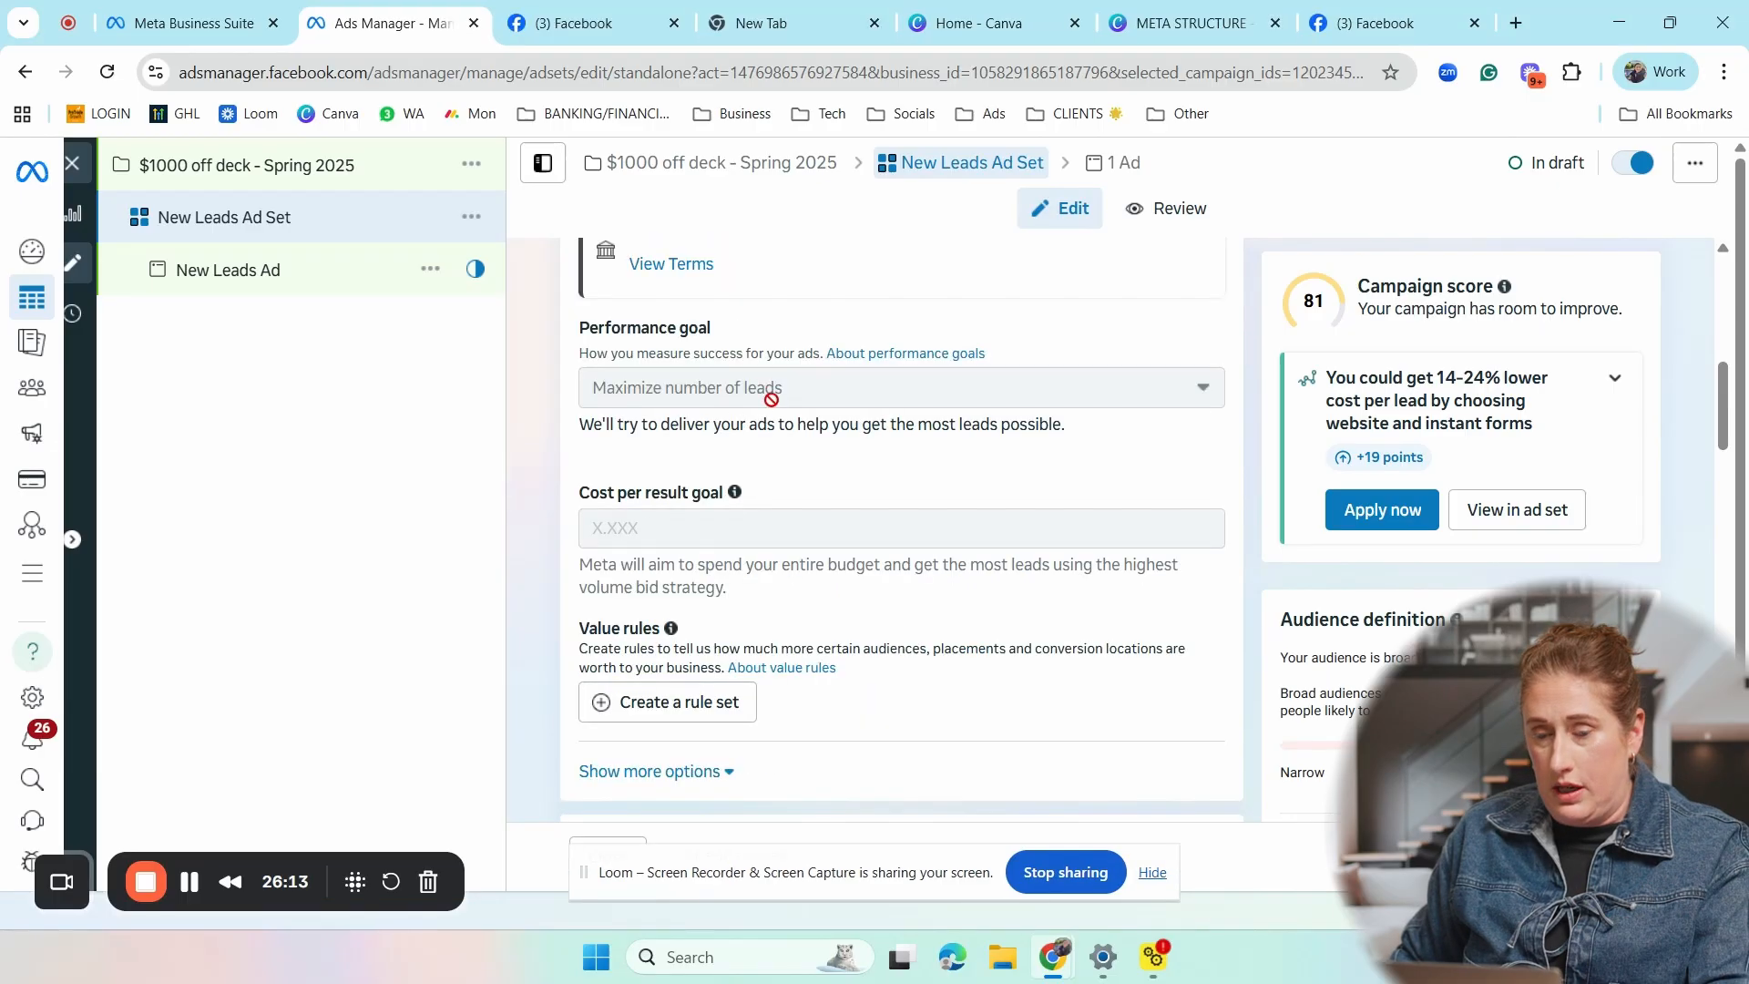
mouse_move(822, 396)
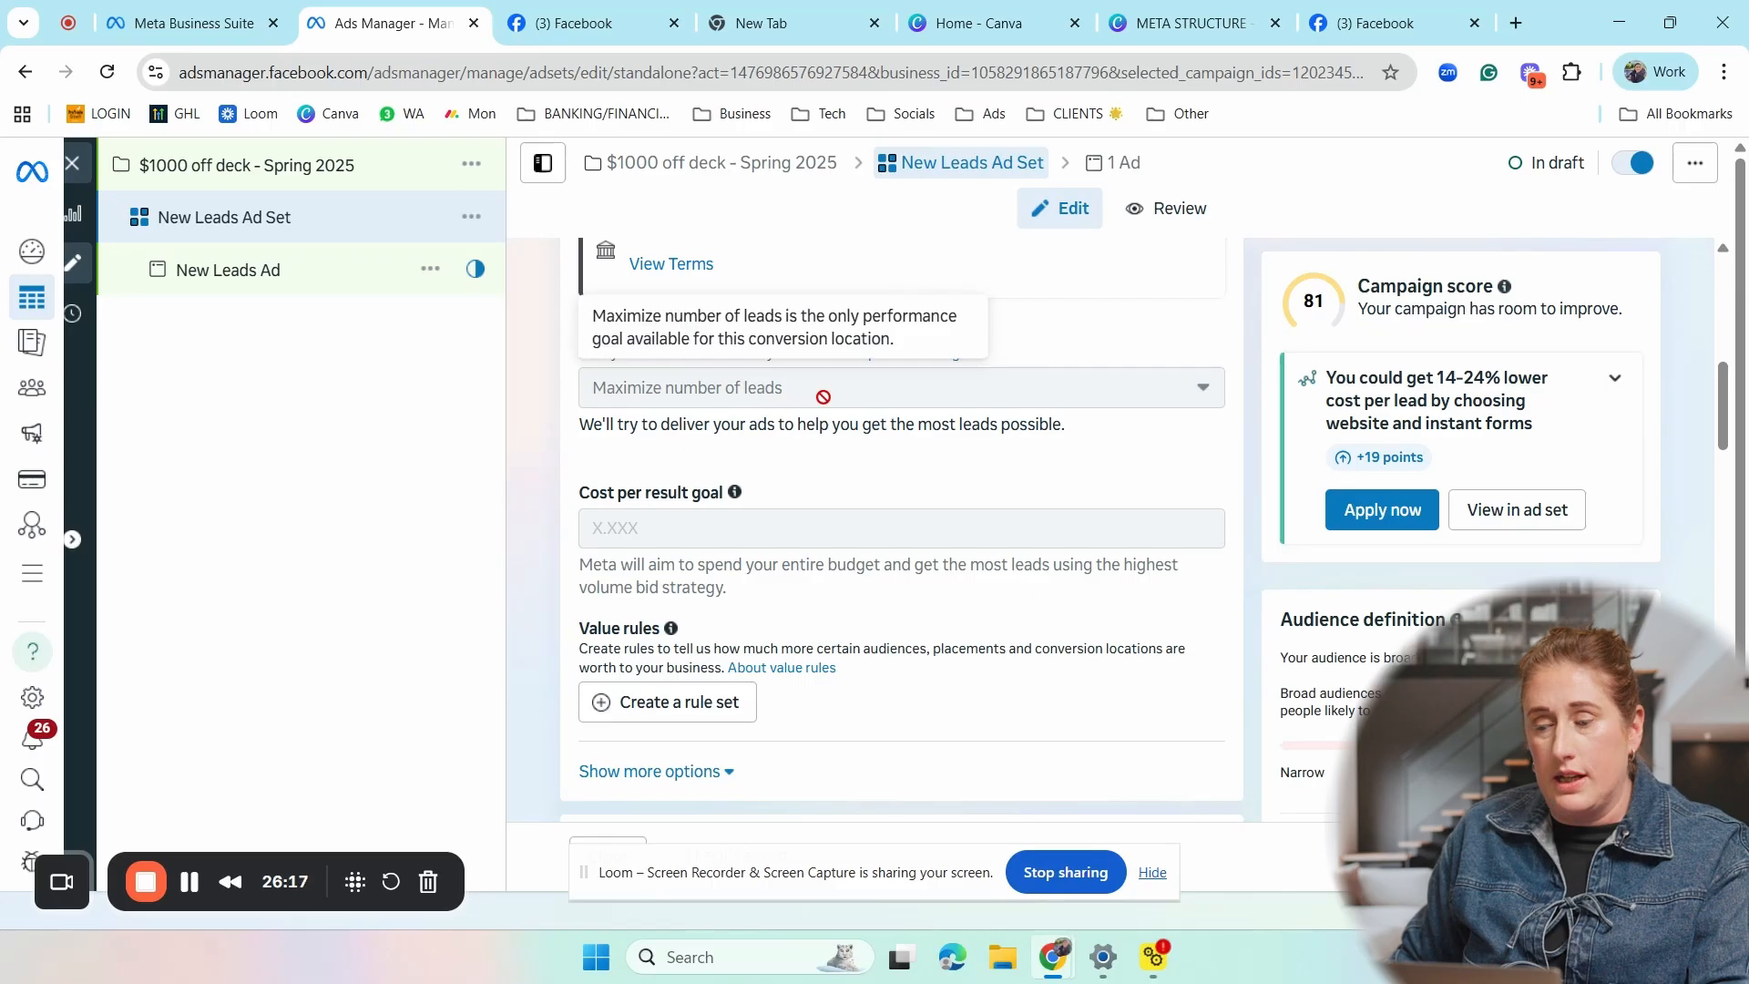
scroll(665, 307, "down", 3)
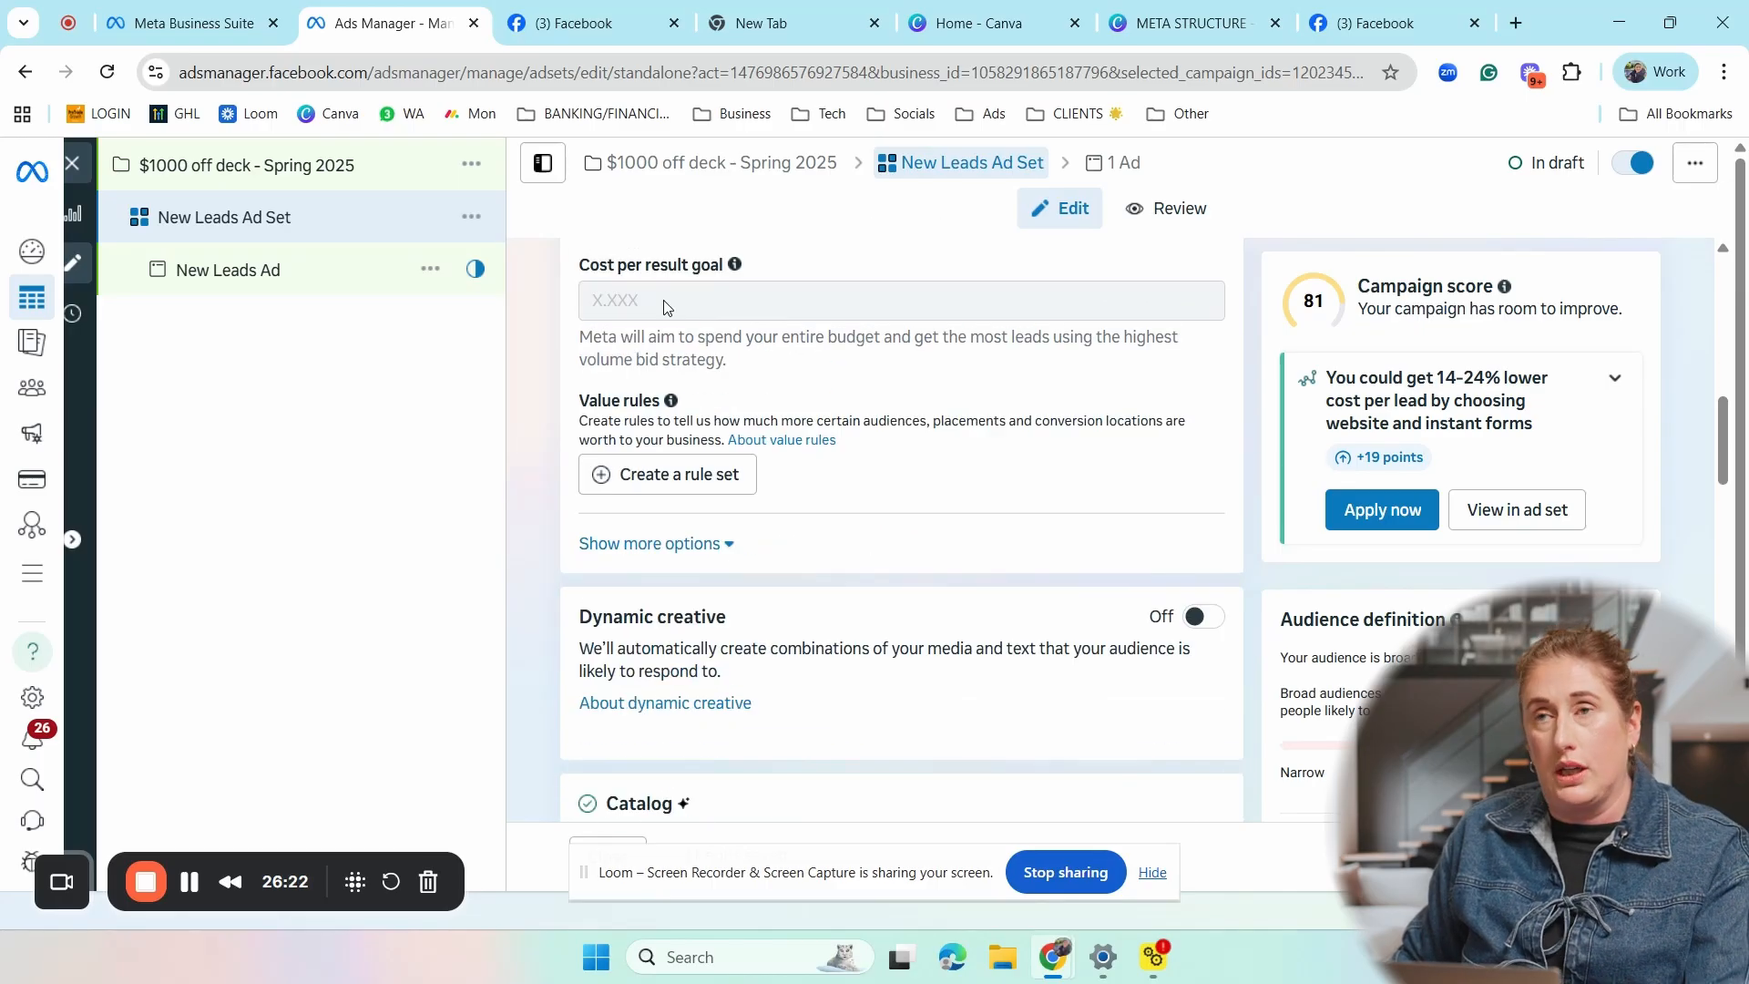
scroll(838, 355, "down", 1)
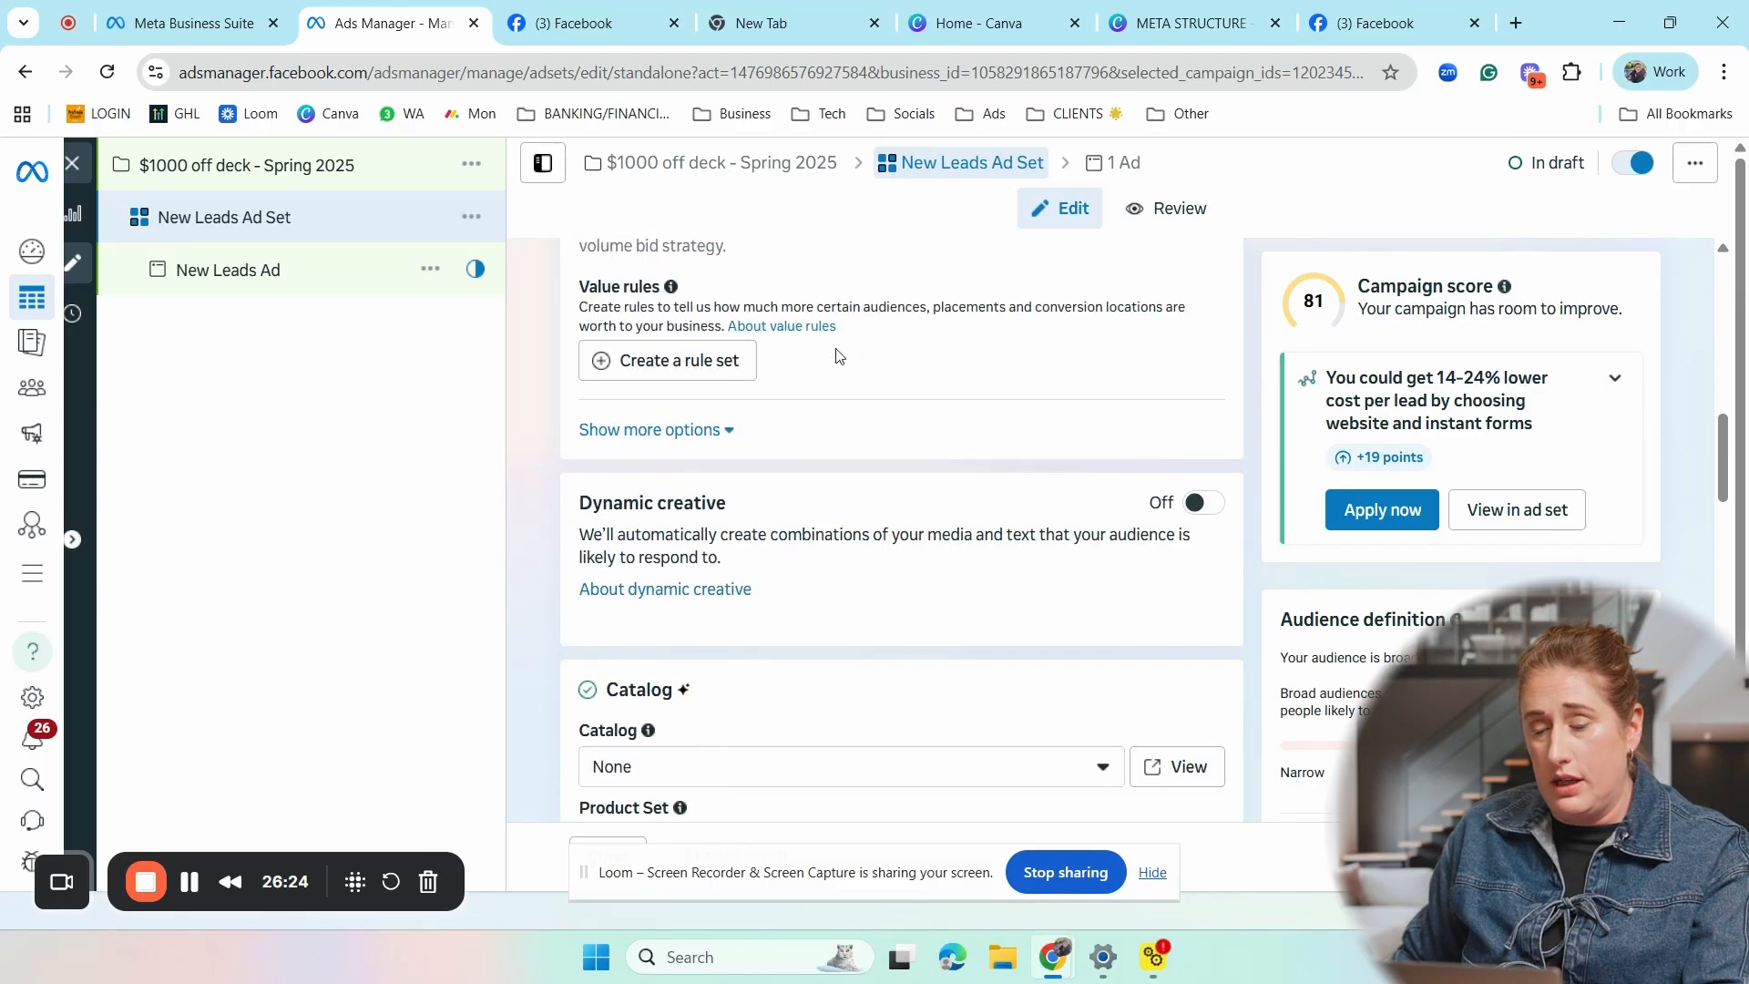
scroll(812, 449, "down", 1)
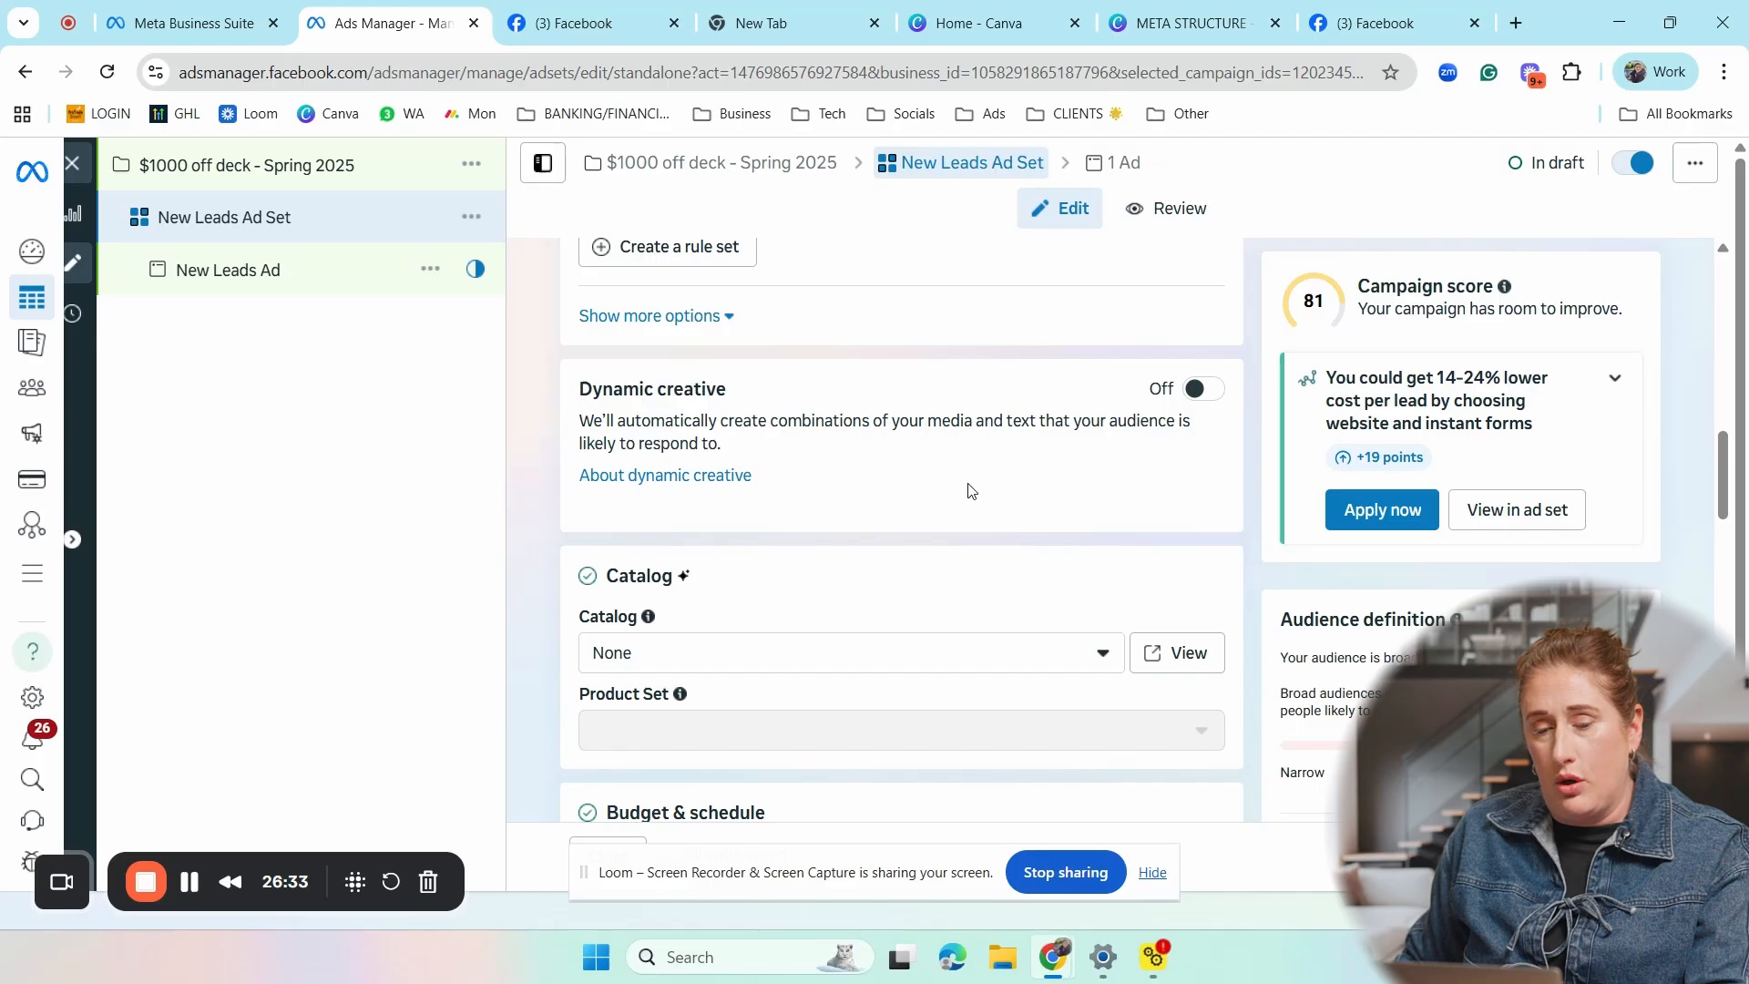
scroll(968, 491, "down", 1)
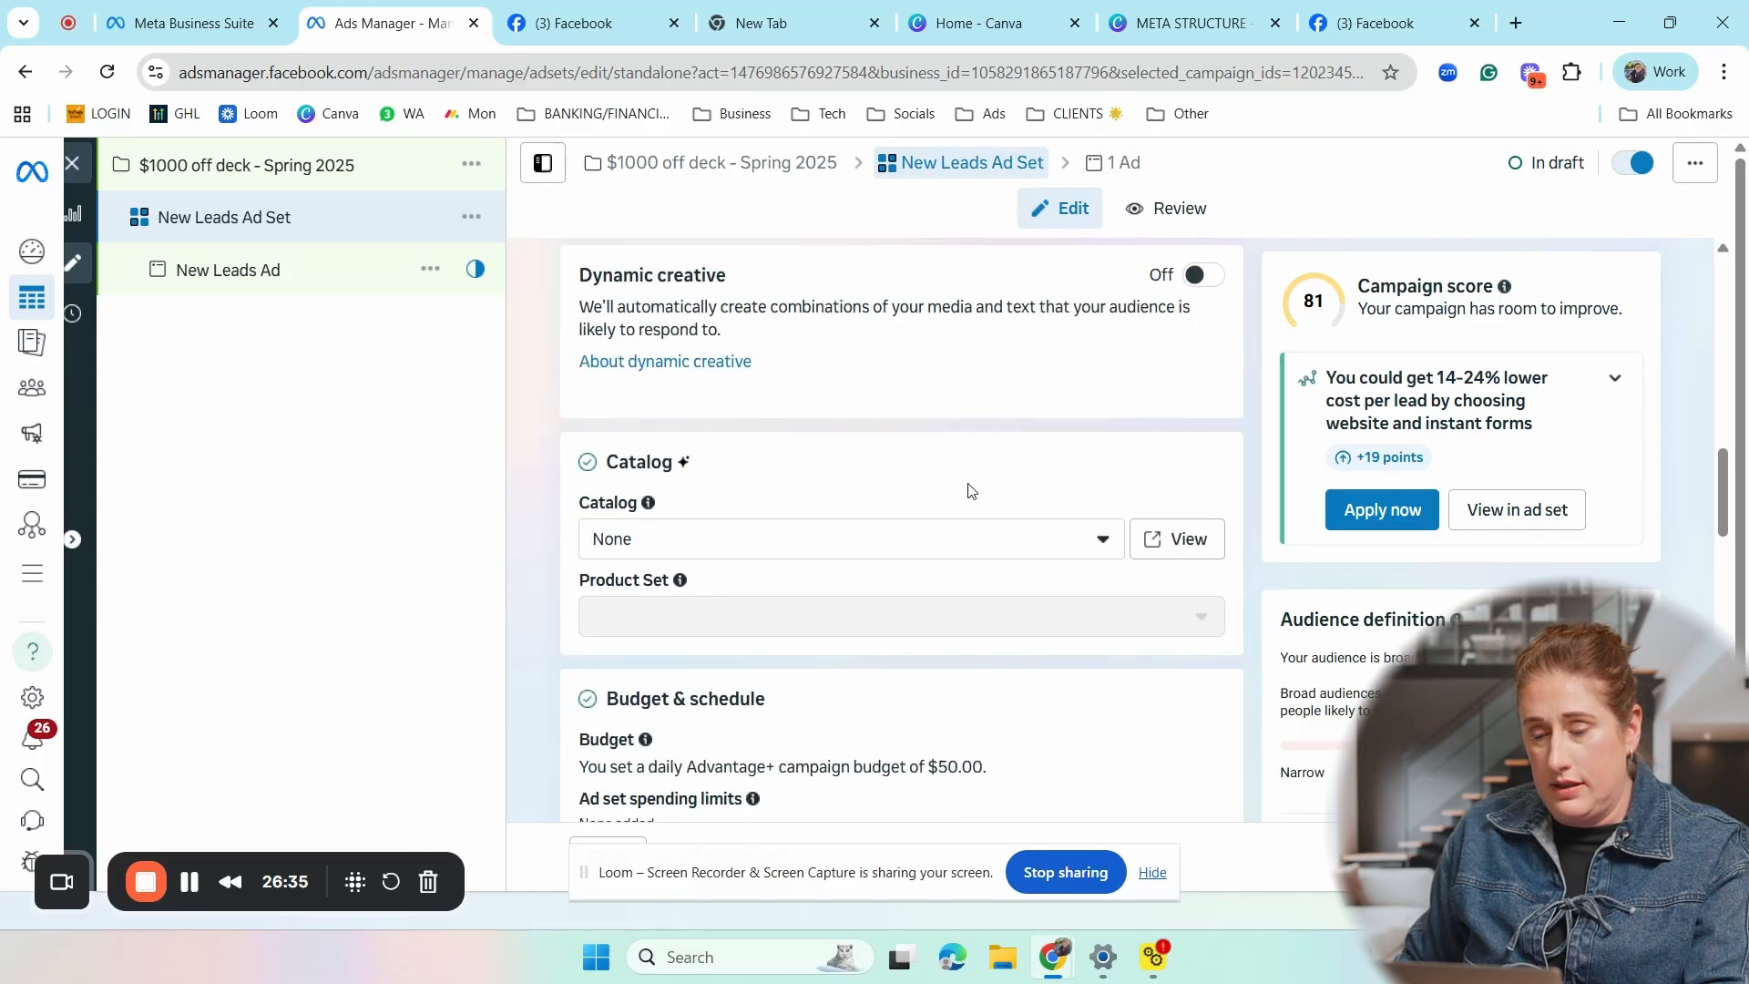
scroll(968, 491, "down", 1)
scroll(971, 493, "down", 1)
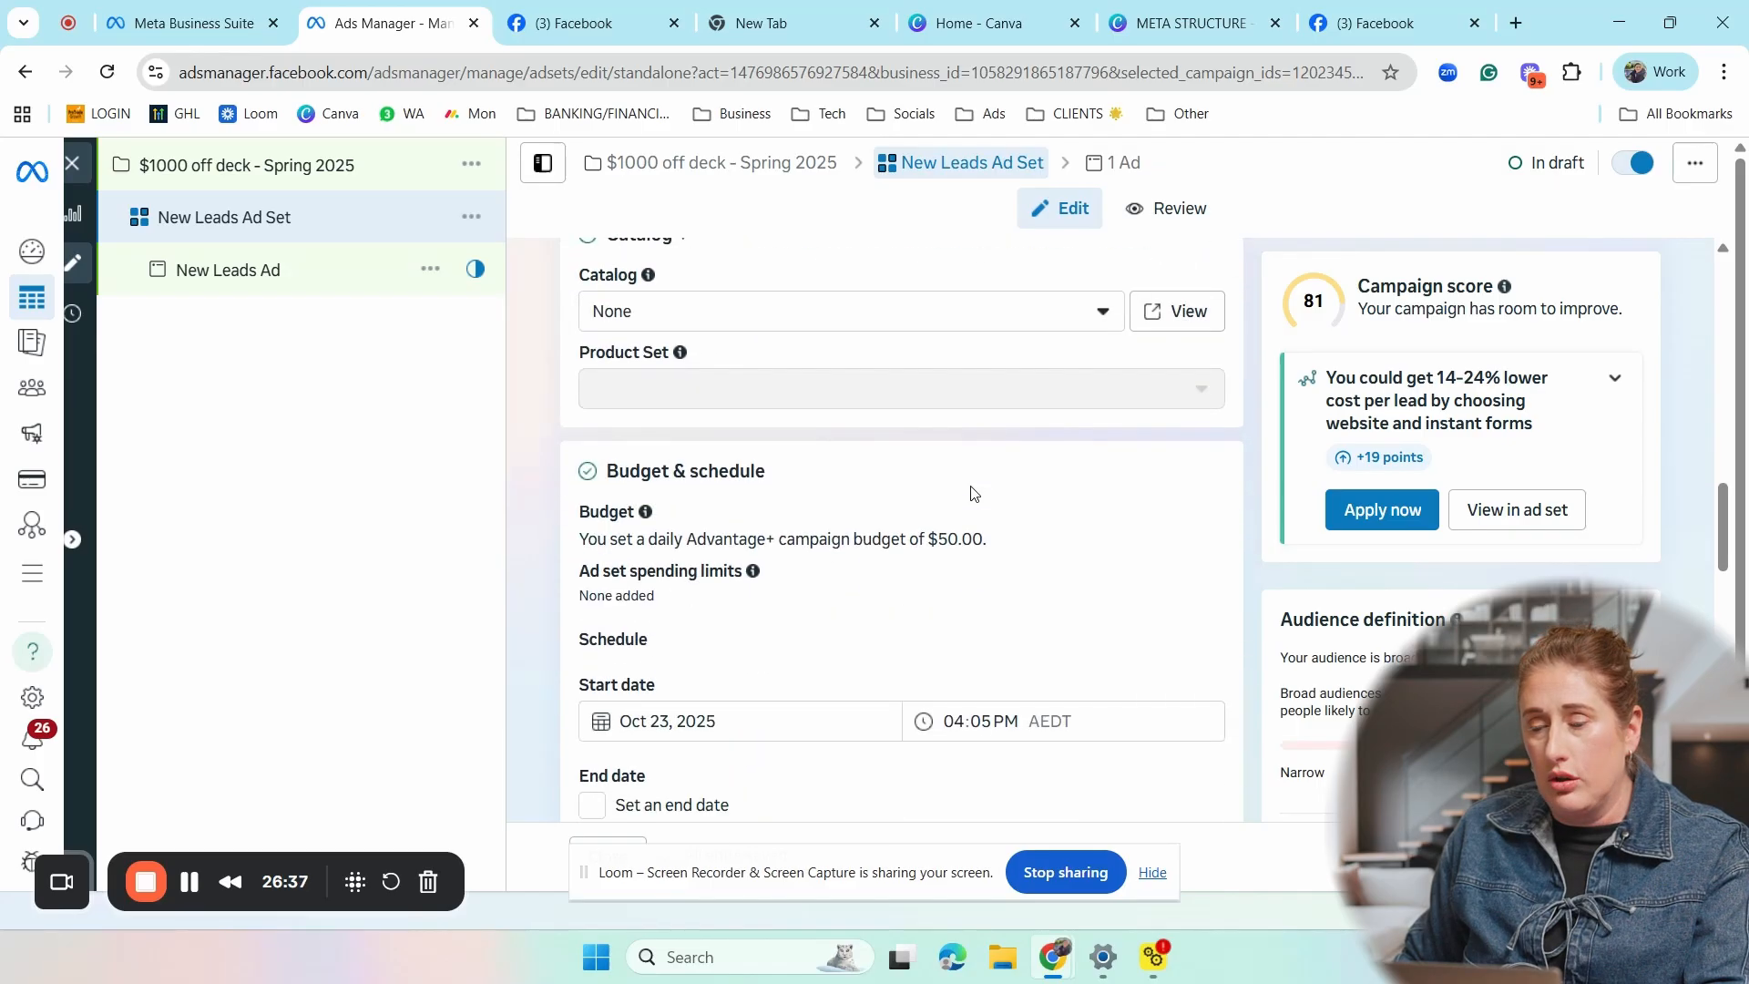
scroll(971, 493, "up", 1)
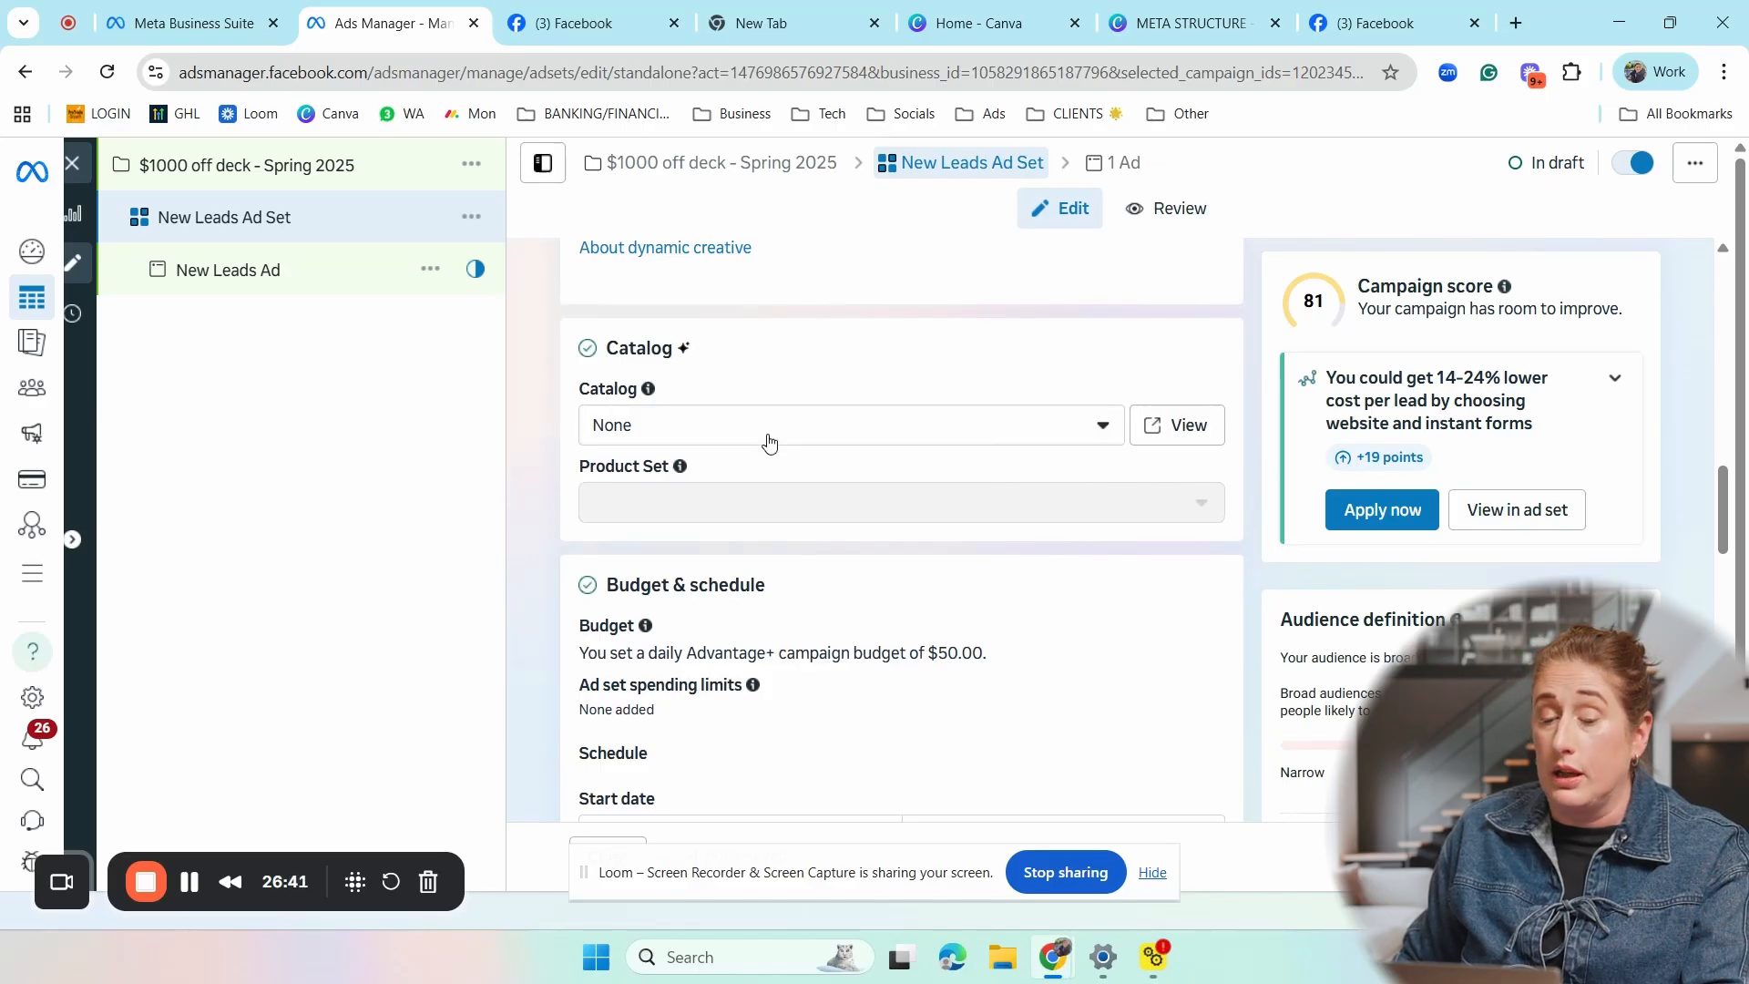
scroll(768, 440, "down", 3)
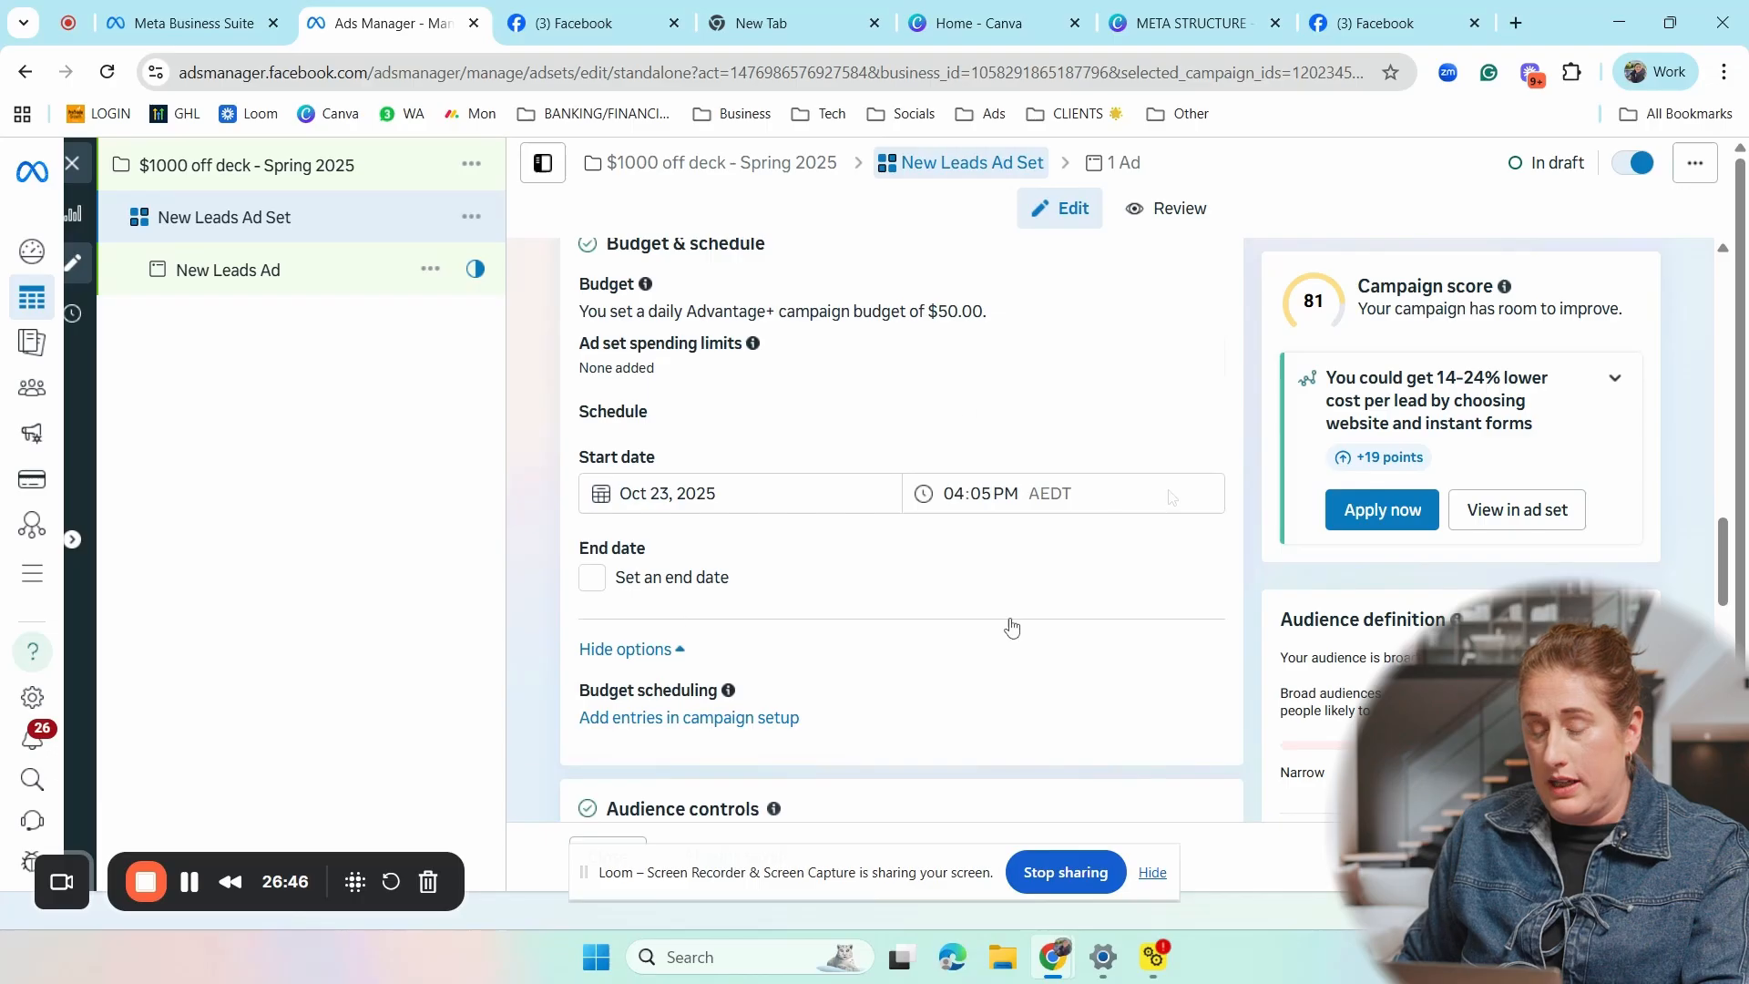
scroll(1093, 498, "down", 4)
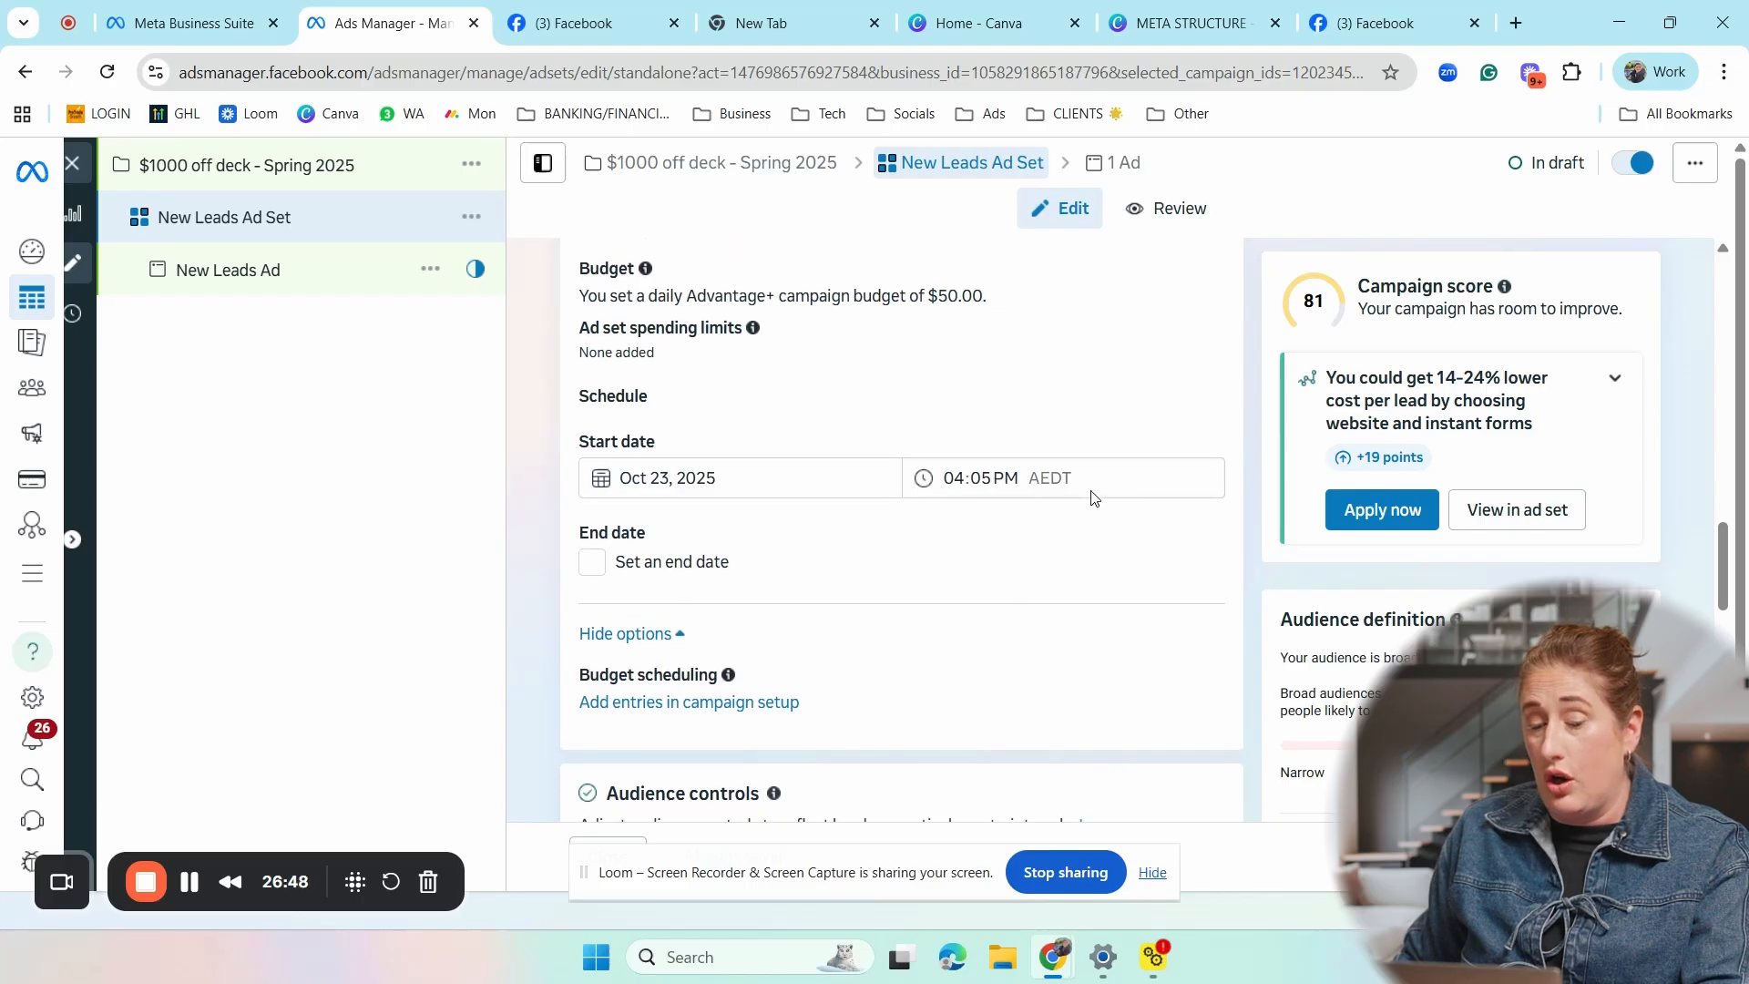
- Examine the ad set's audience controls, including the additional options under Locations, and the Advantage+ audience section
scroll(1094, 498, "down", 1)
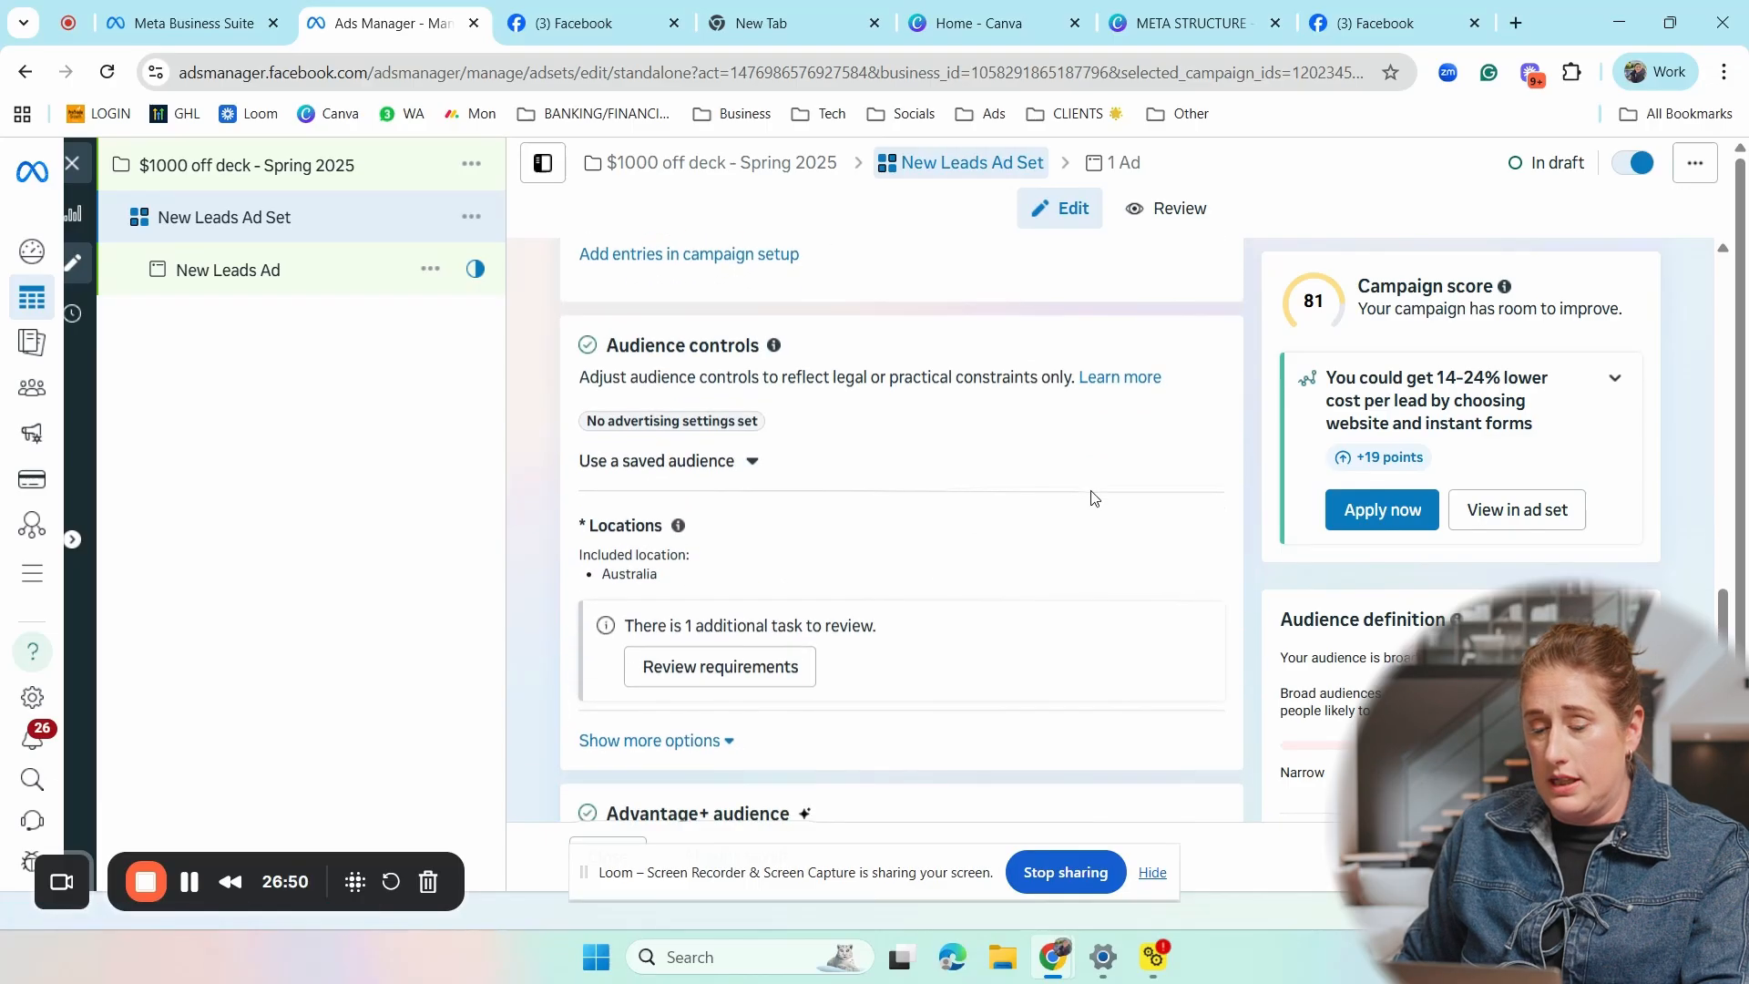
scroll(1019, 474, "up", 1)
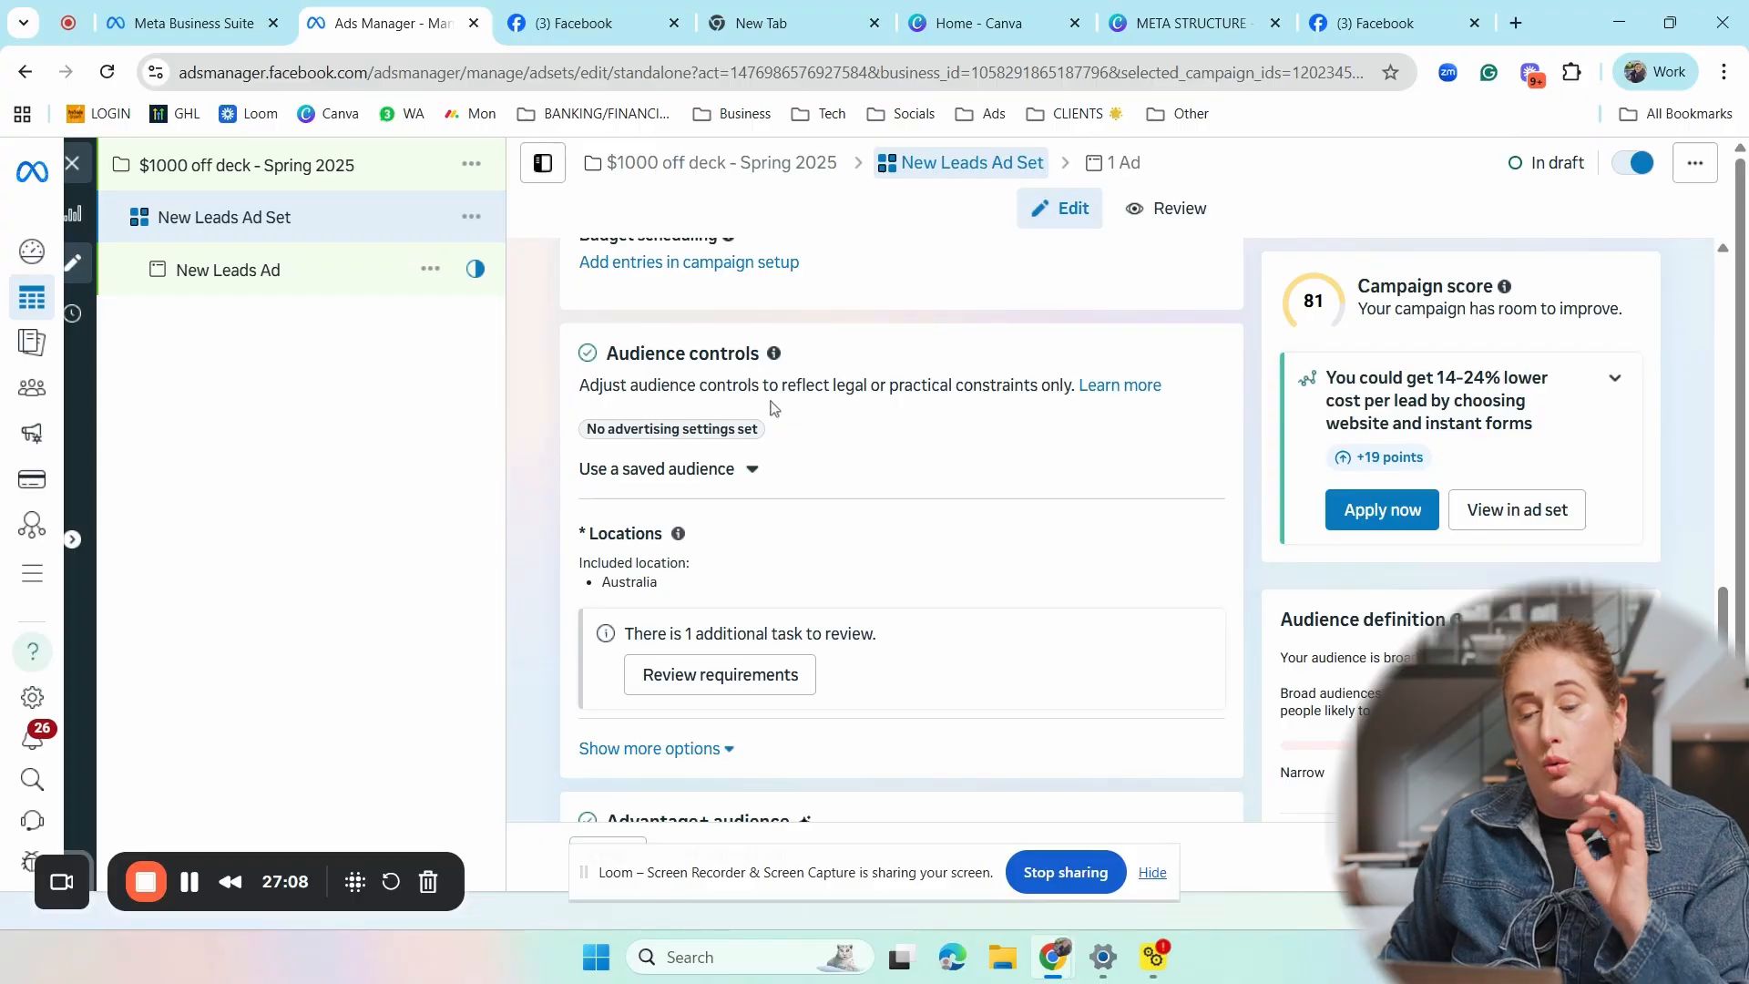
scroll(827, 490, "down", 2)
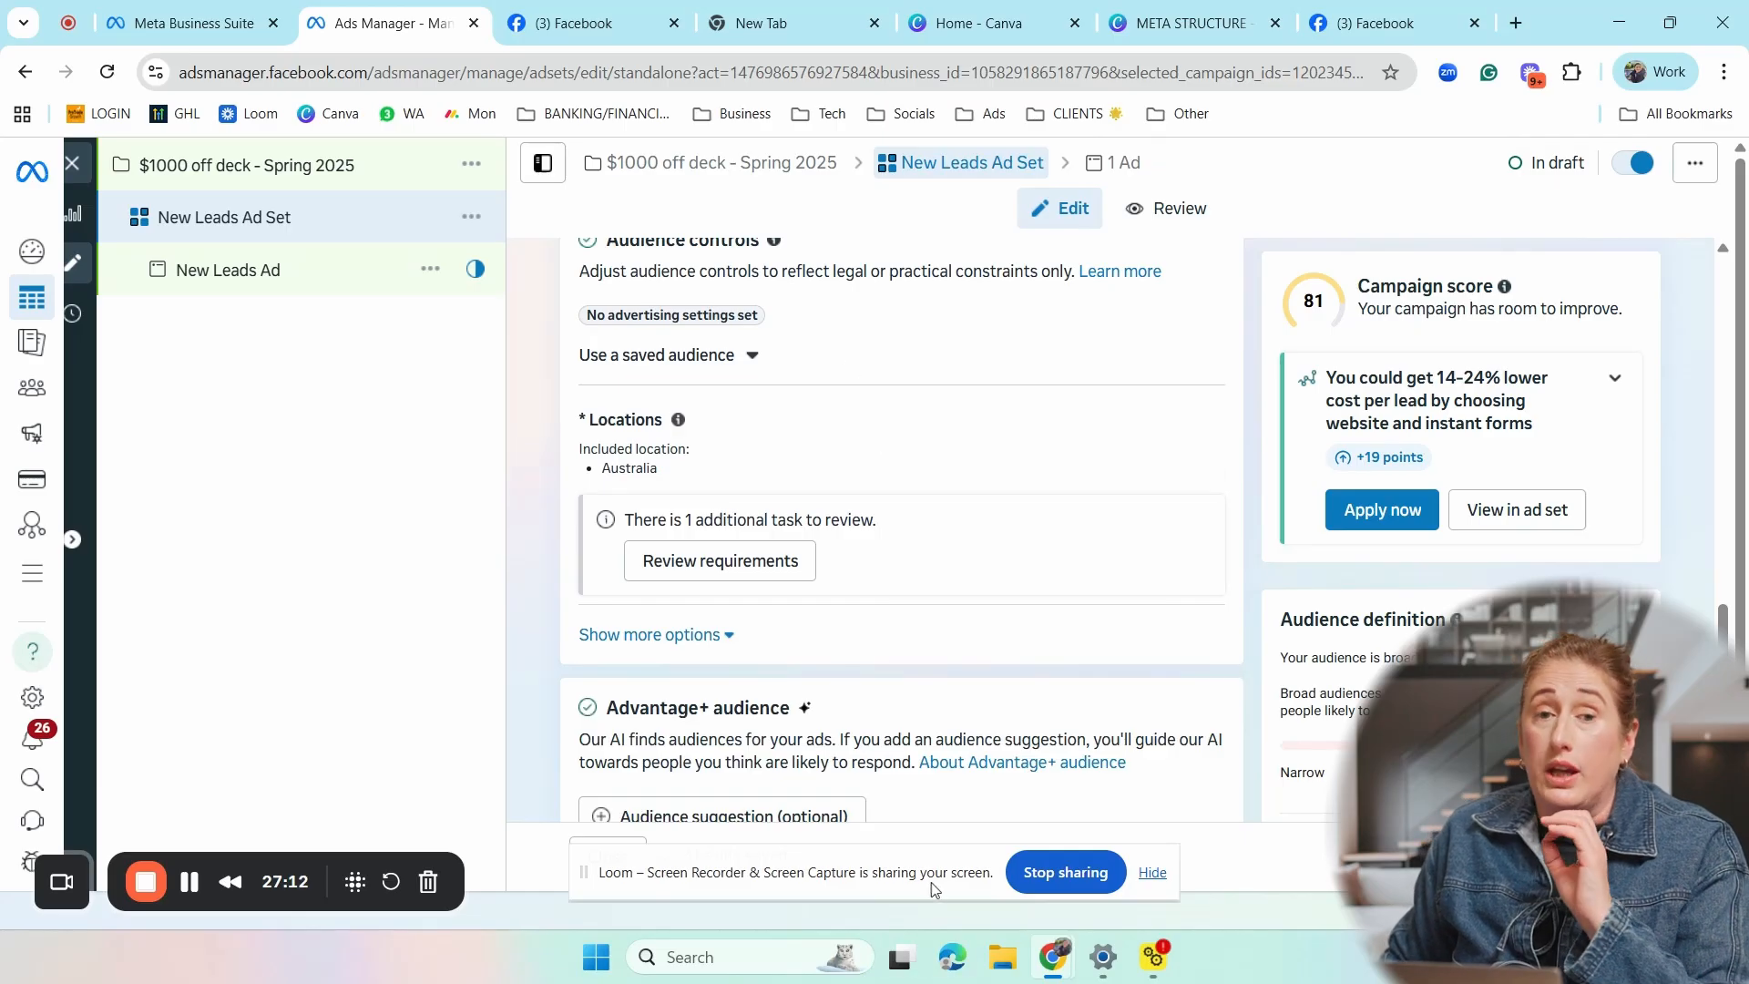
left_click(726, 635)
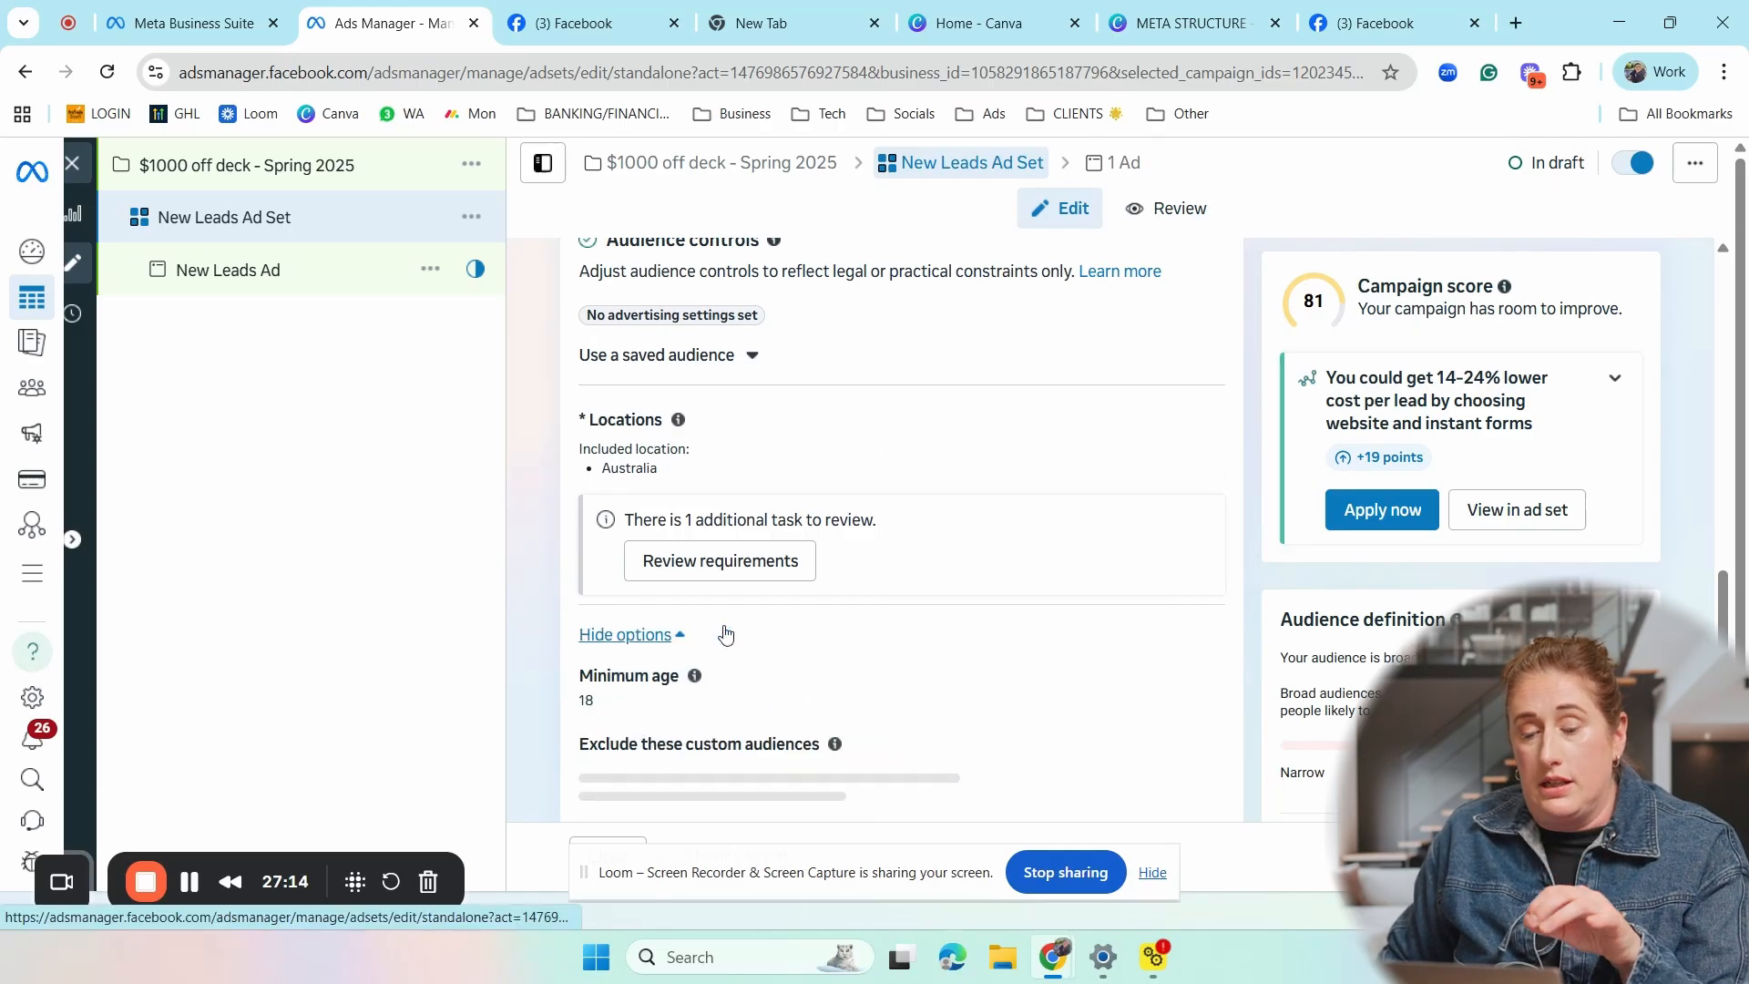
left_click(671, 637)
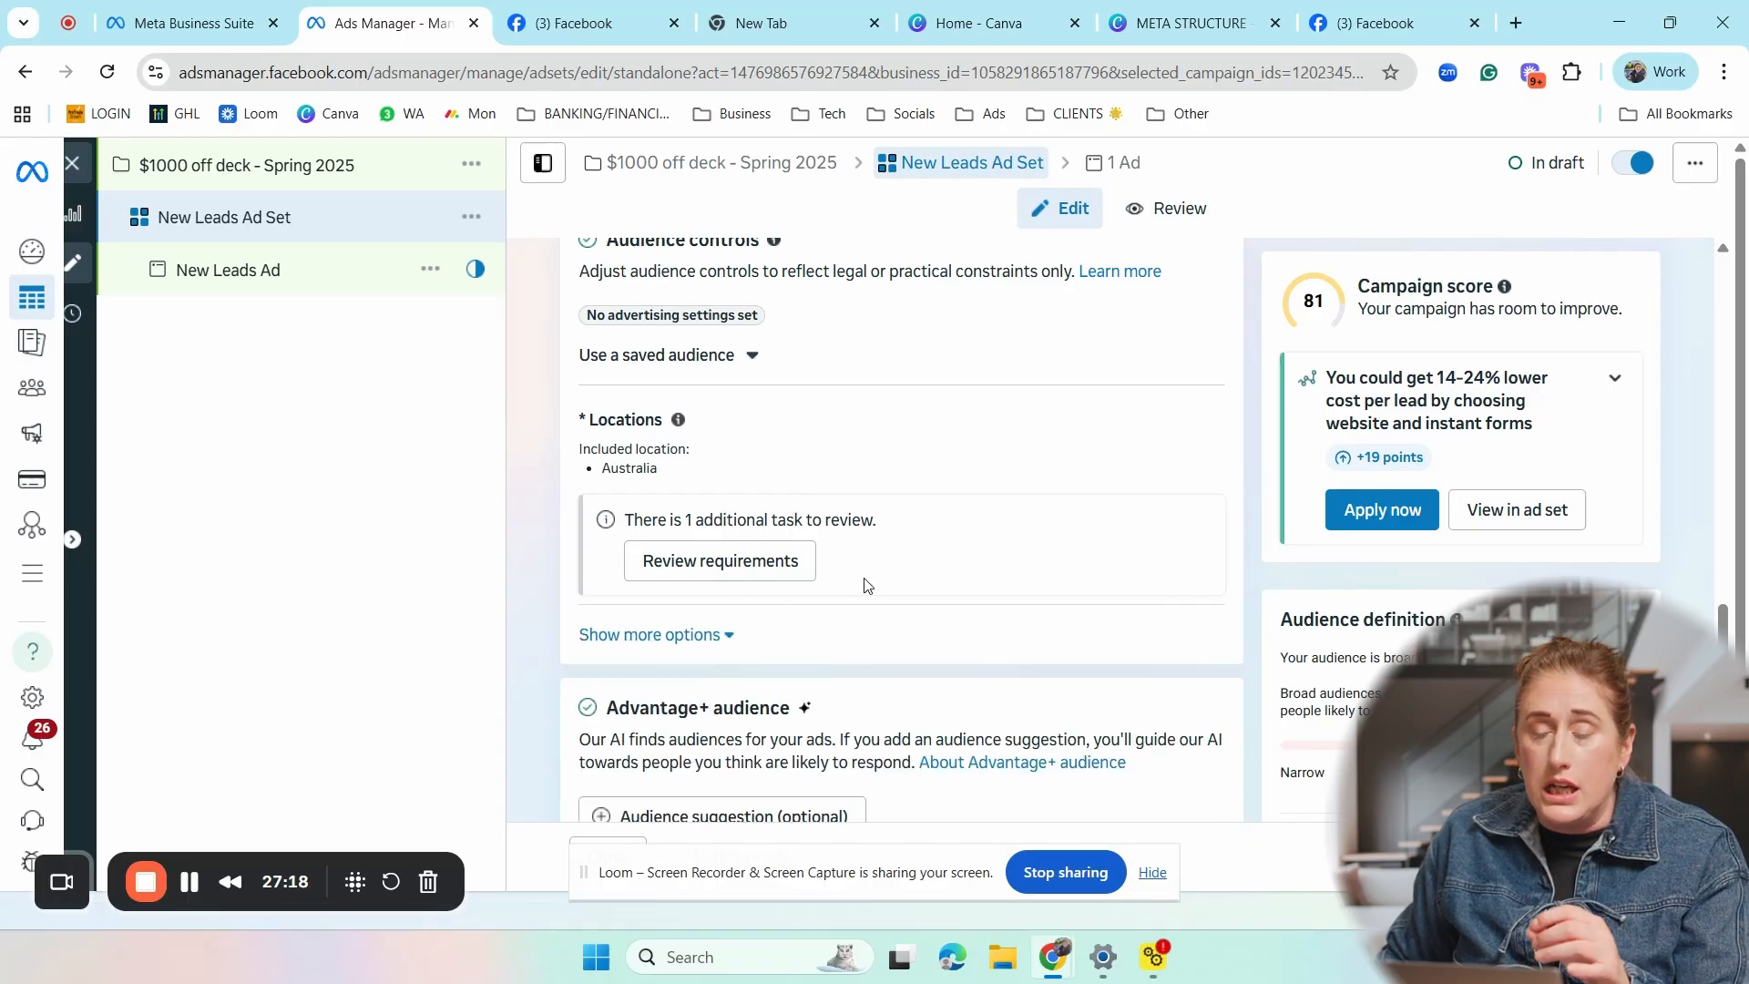
scroll(867, 586, "down", 4)
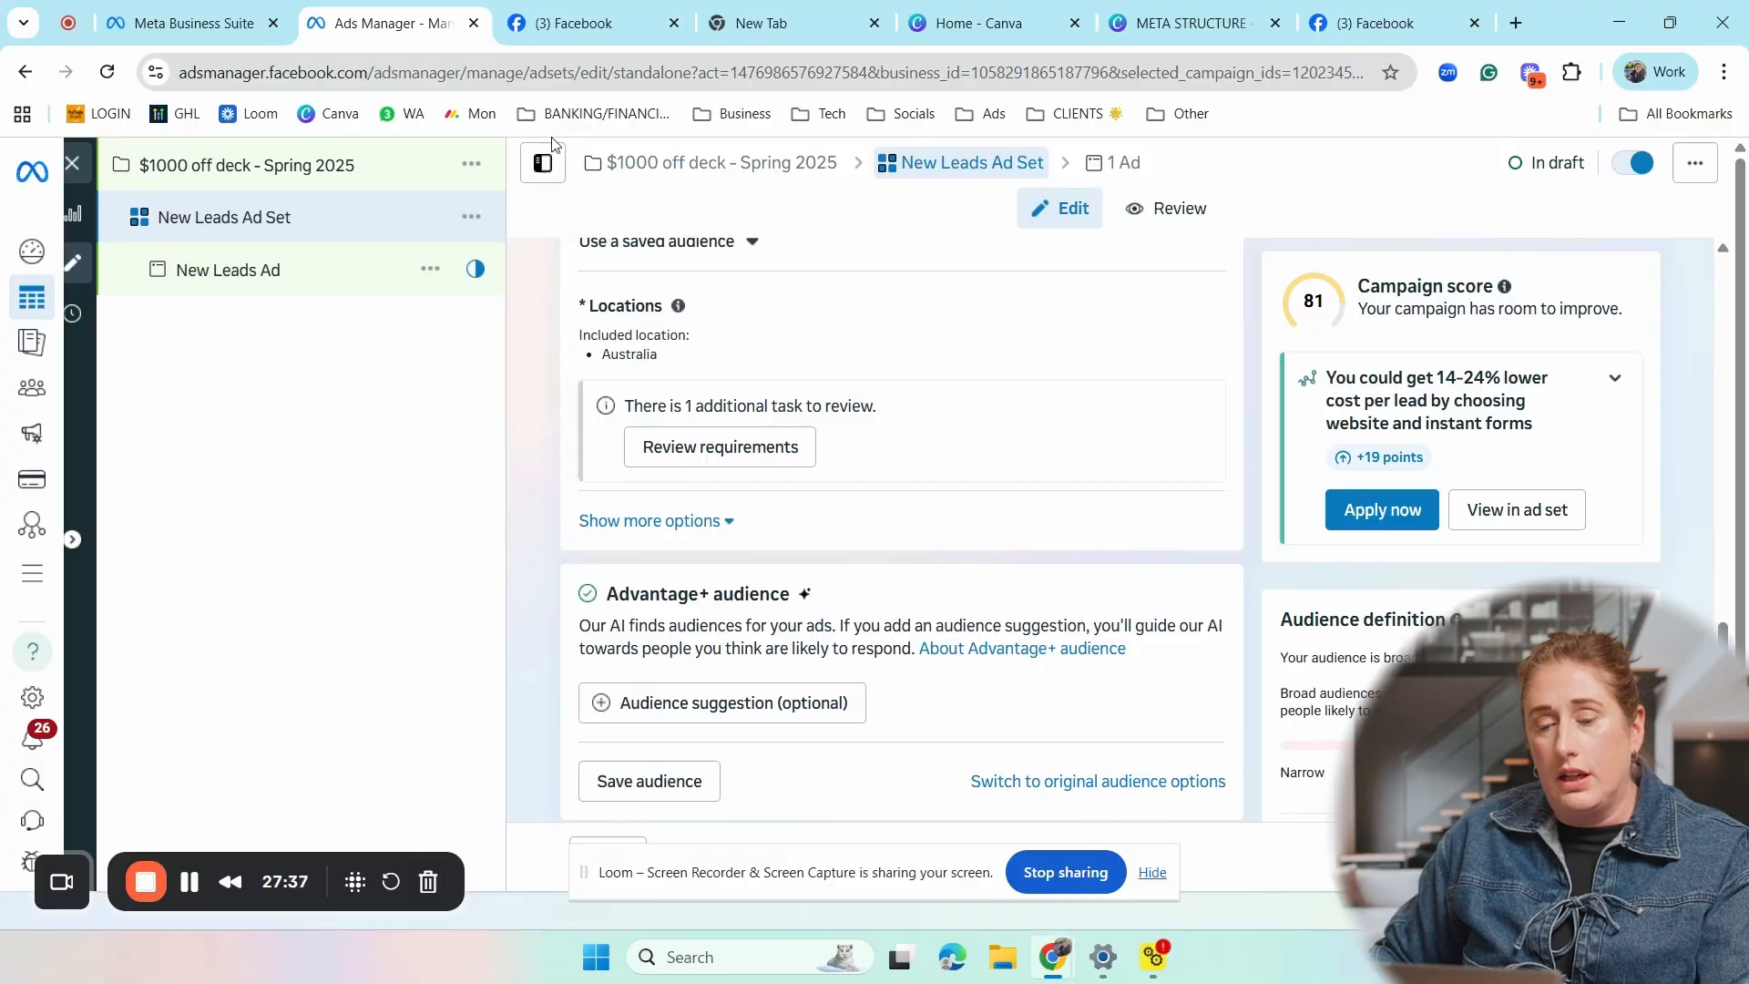
scroll(780, 379, "up", 3)
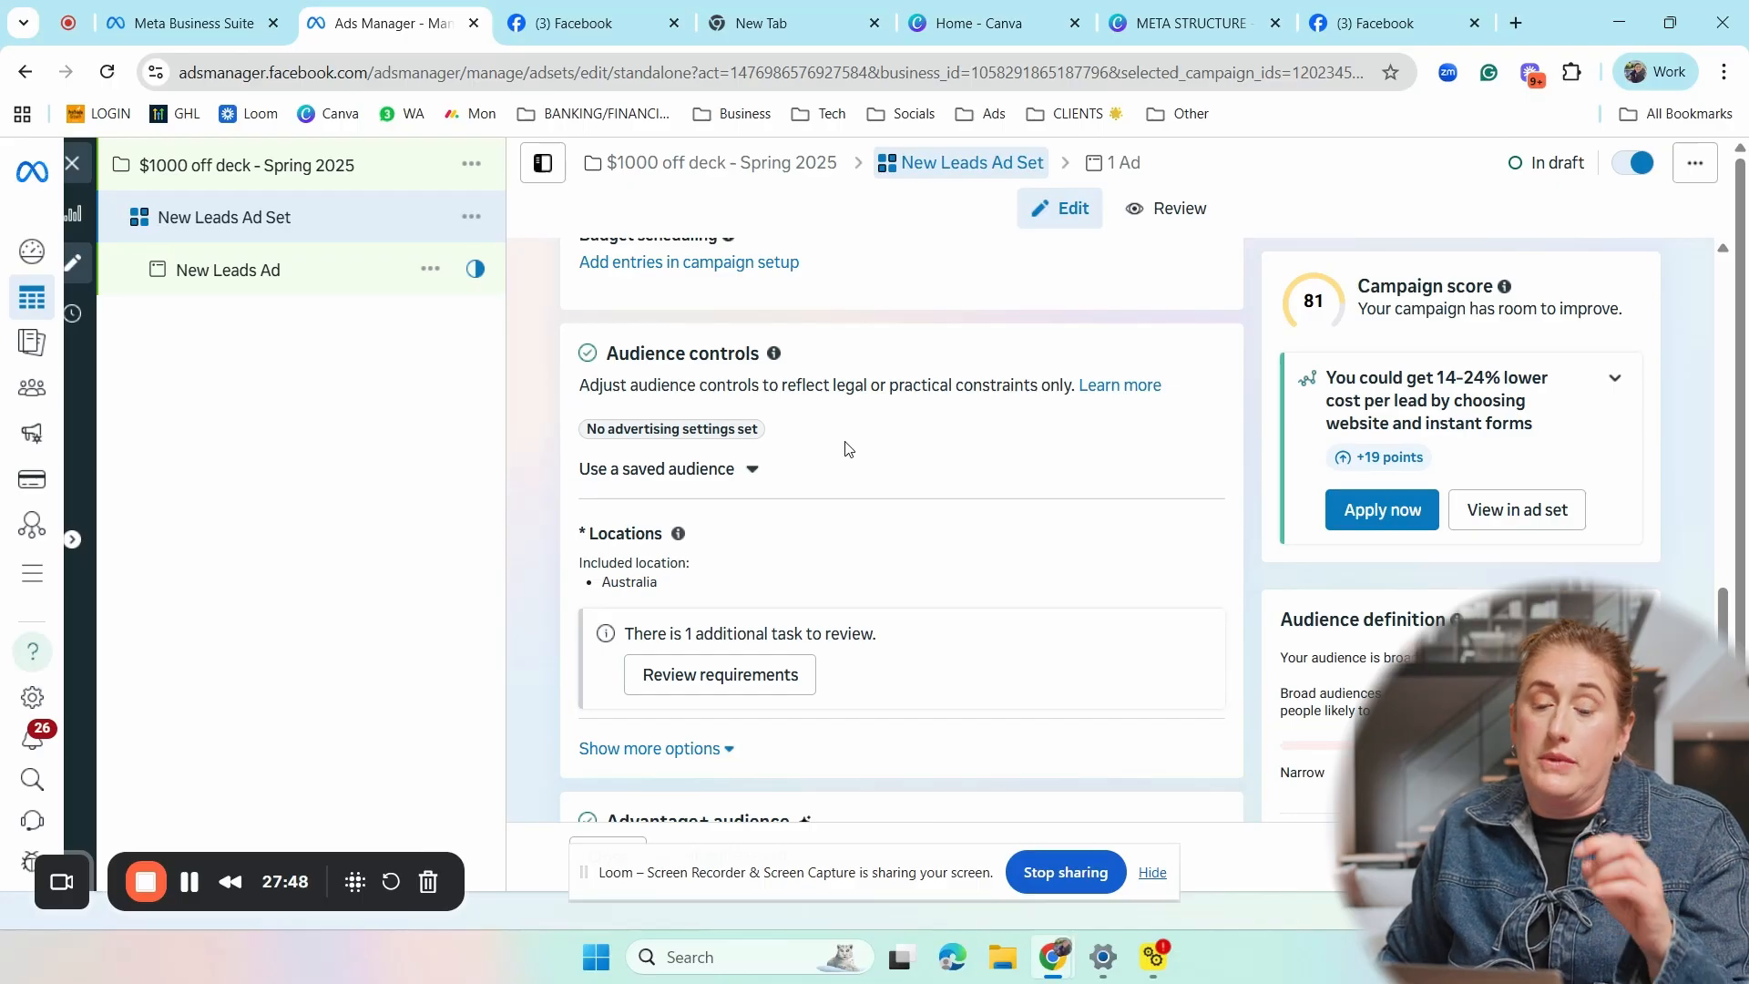
scroll(846, 448, "down", 3)
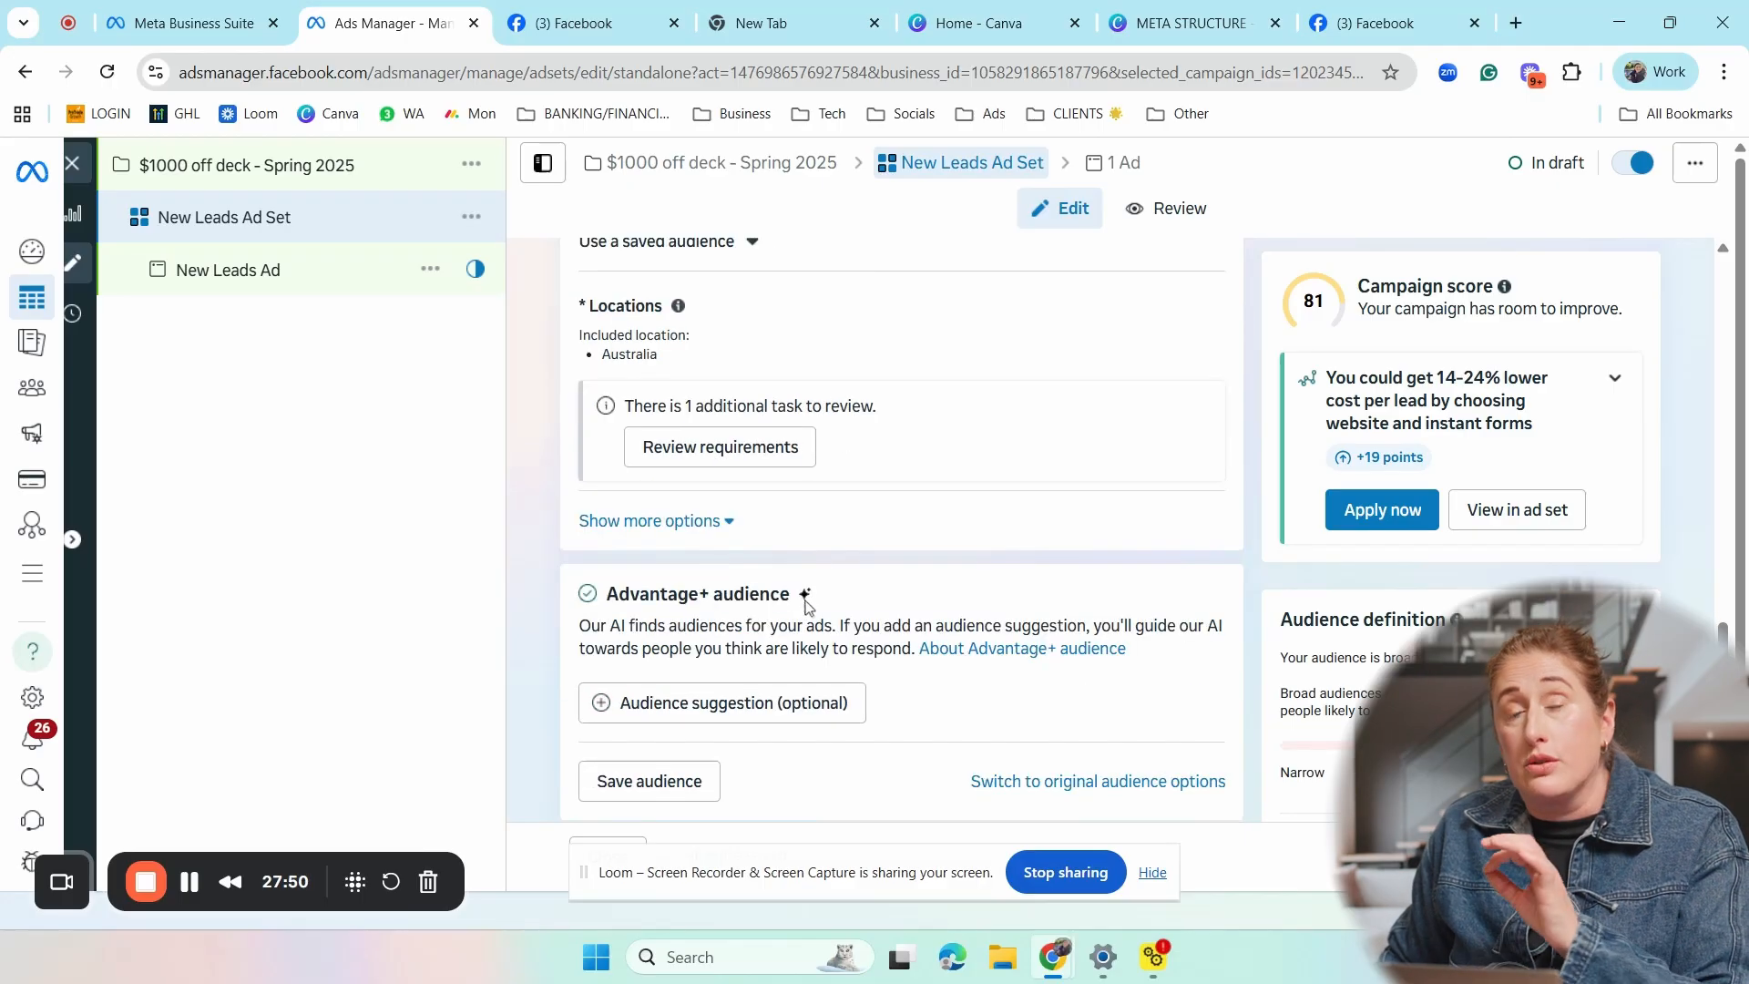
scroll(805, 606, "down", 1)
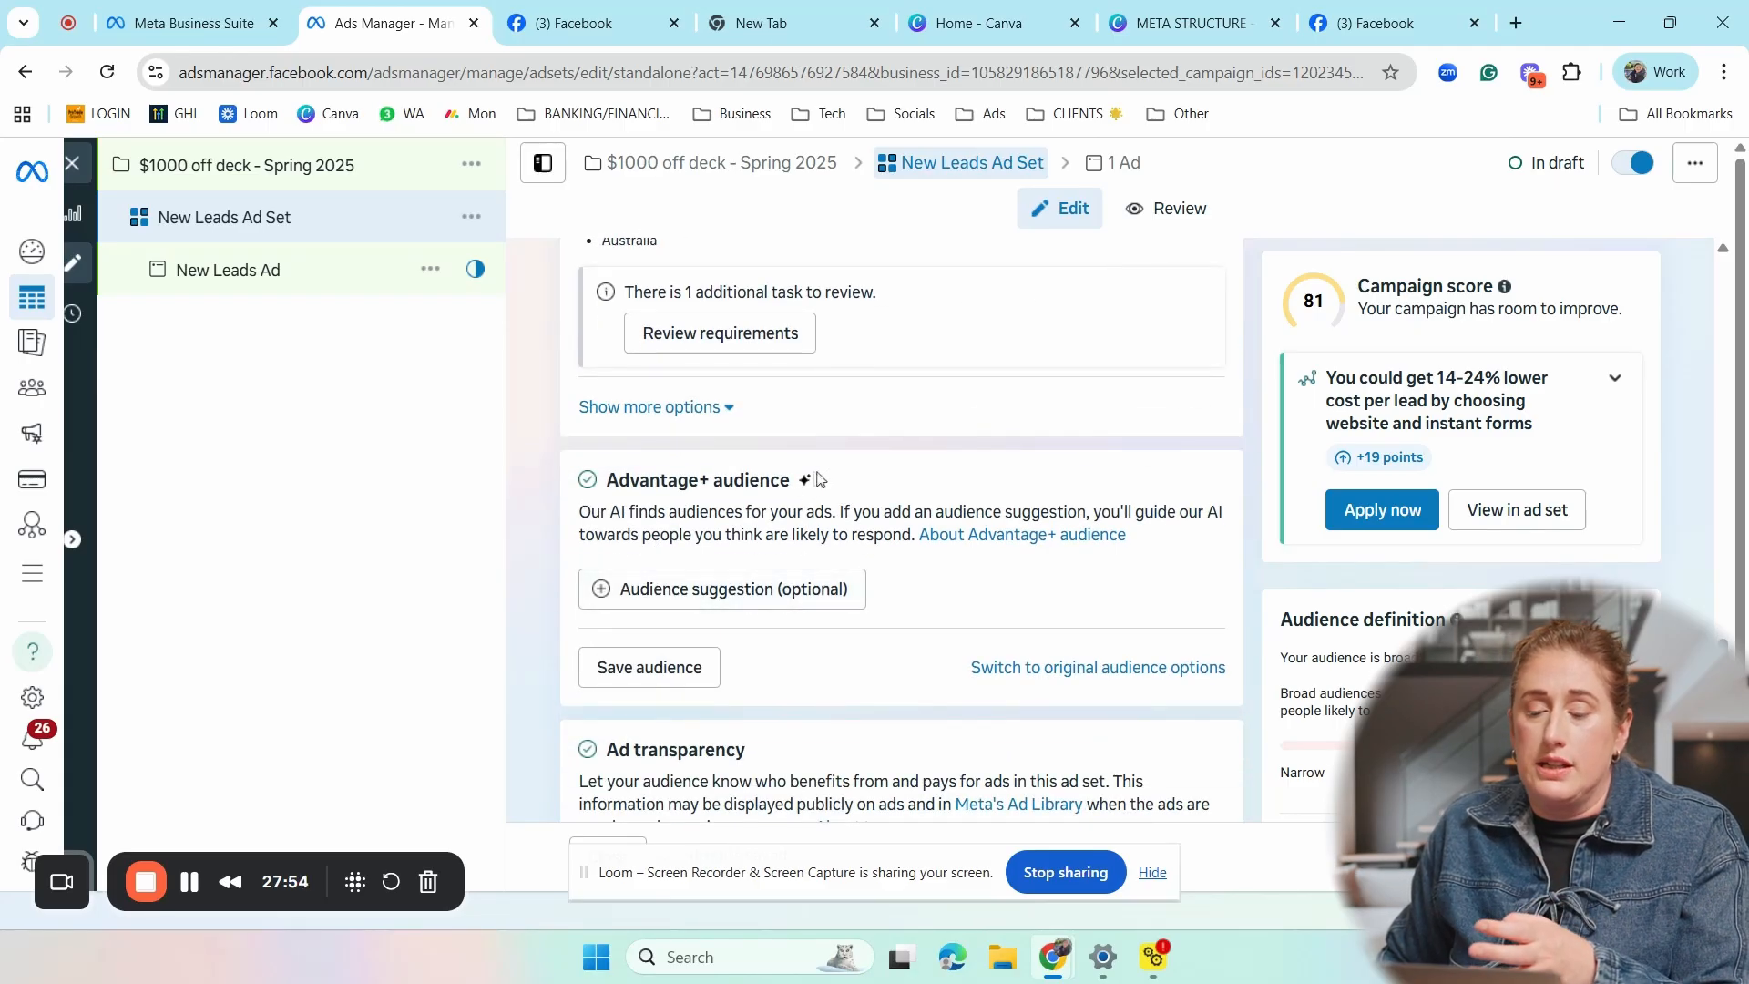
mouse_move(807, 481)
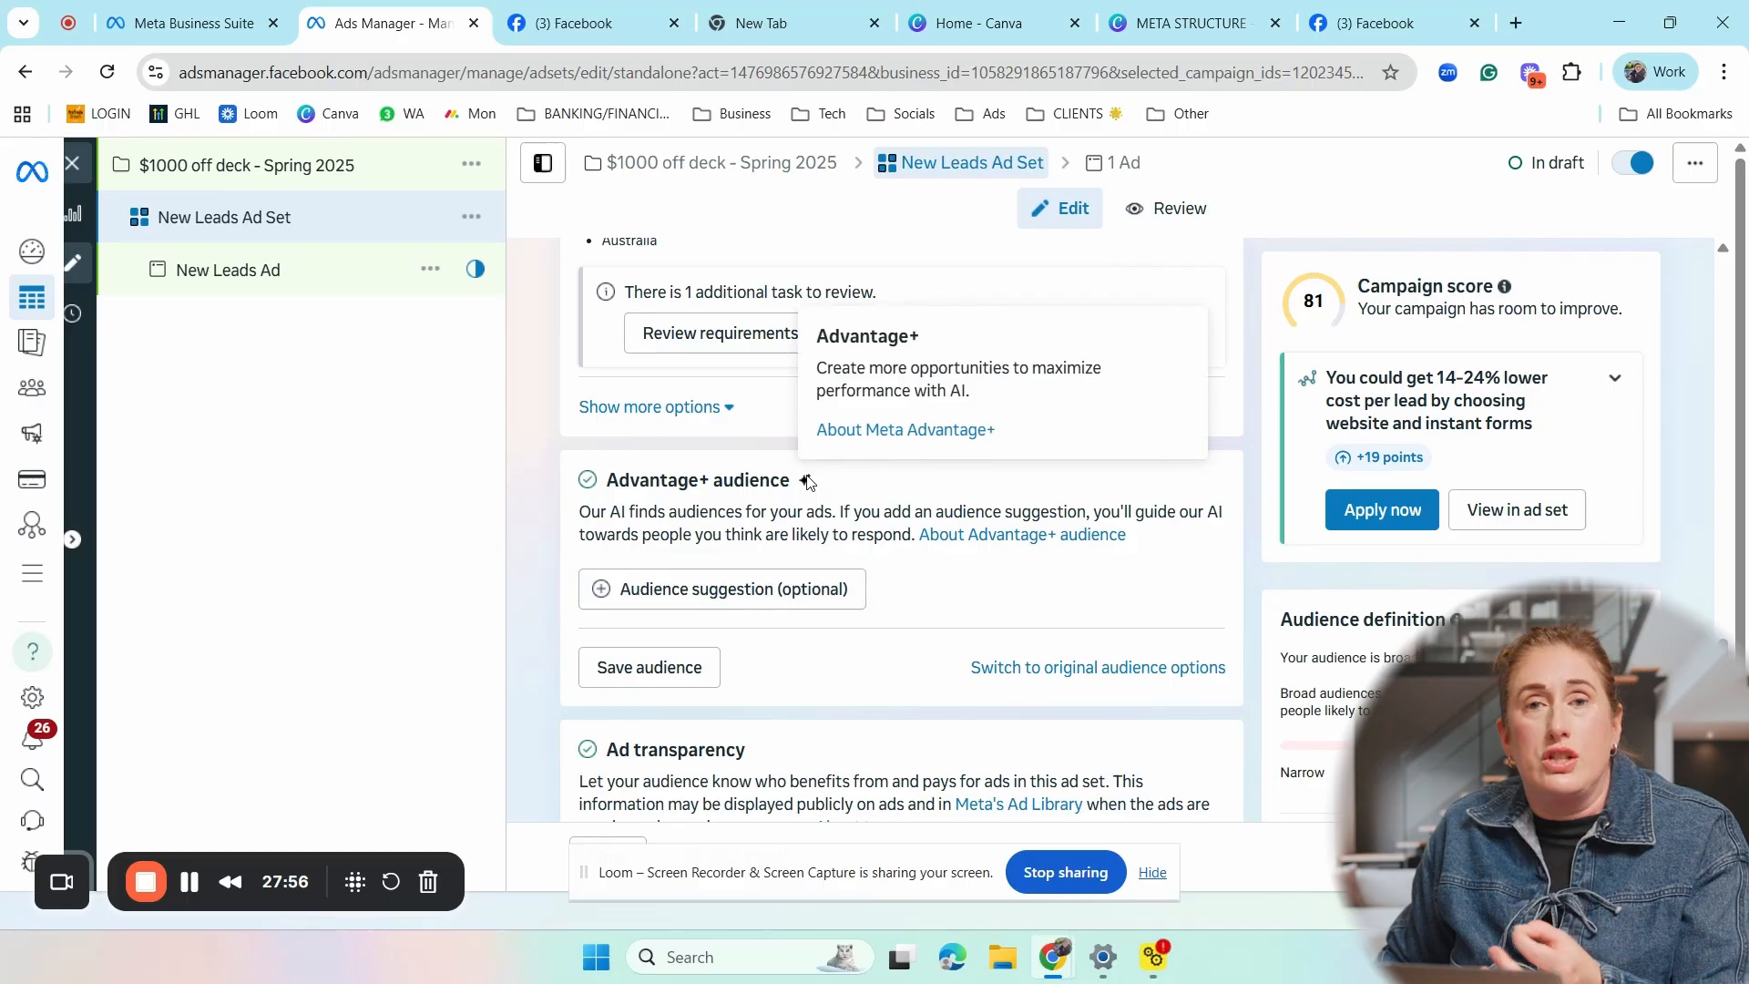
scroll(755, 505, "down", 2)
scroll(755, 504, "up", 2)
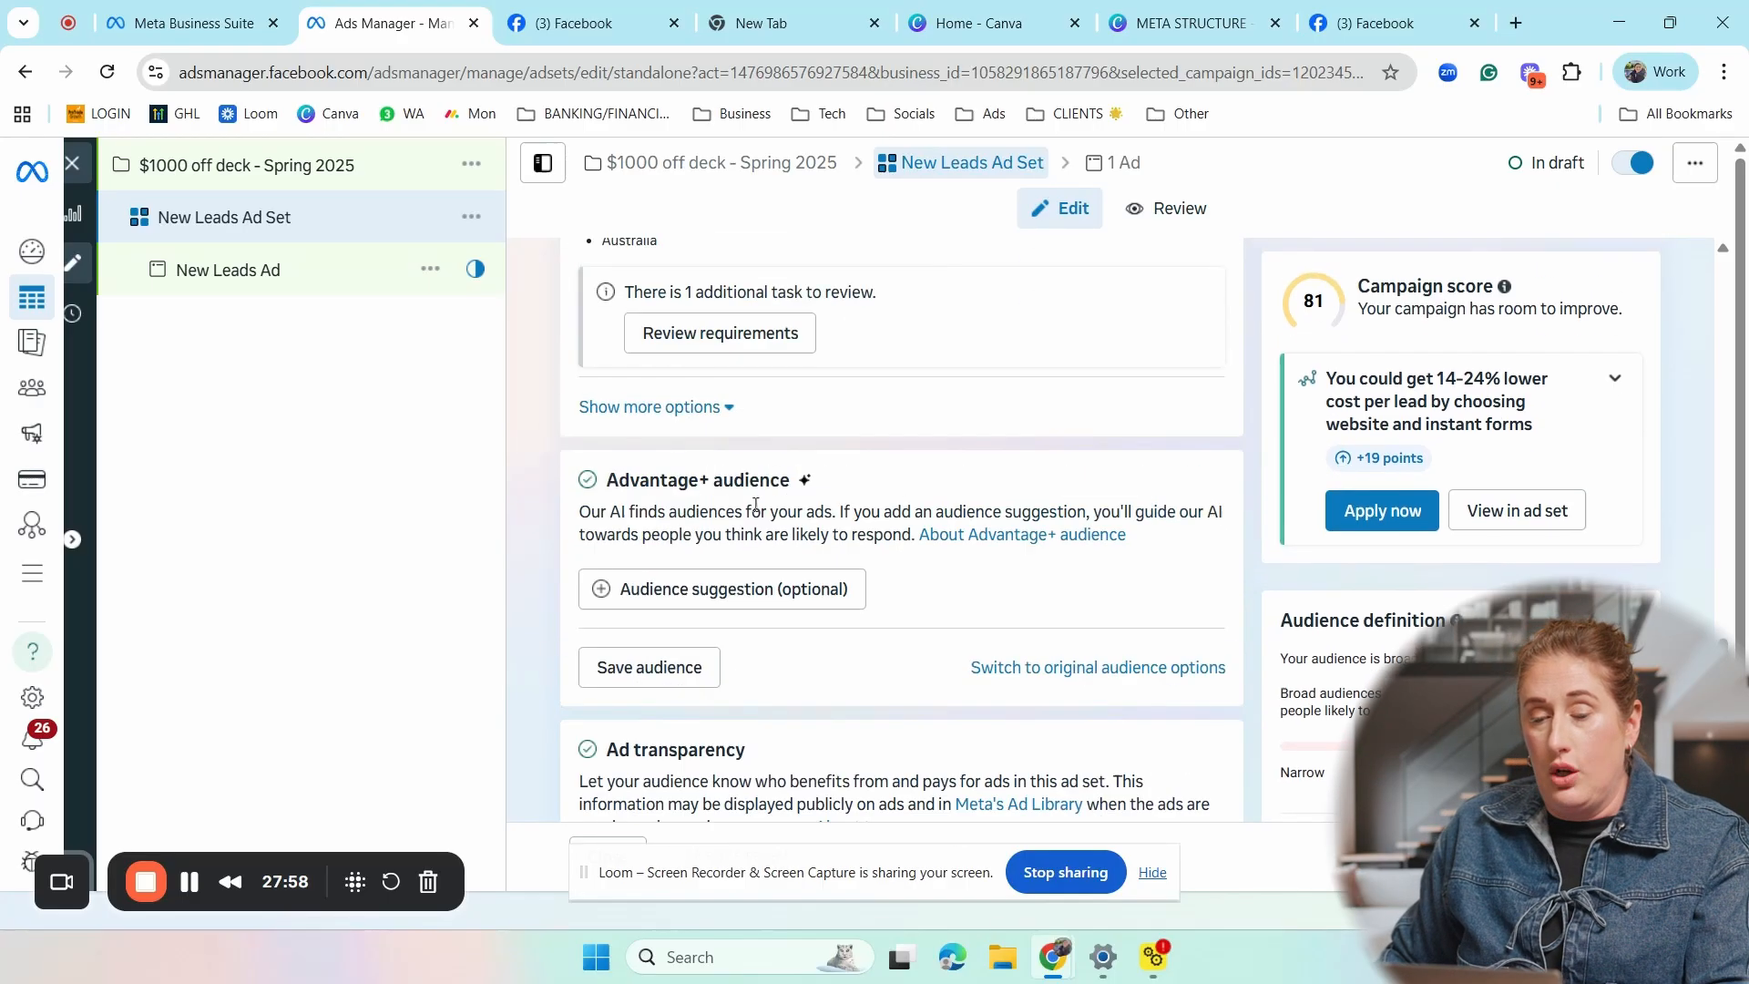
- Change the ad set's included location from the whole country to the city of Perth, Western Australia
scroll(755, 504, "up", 2)
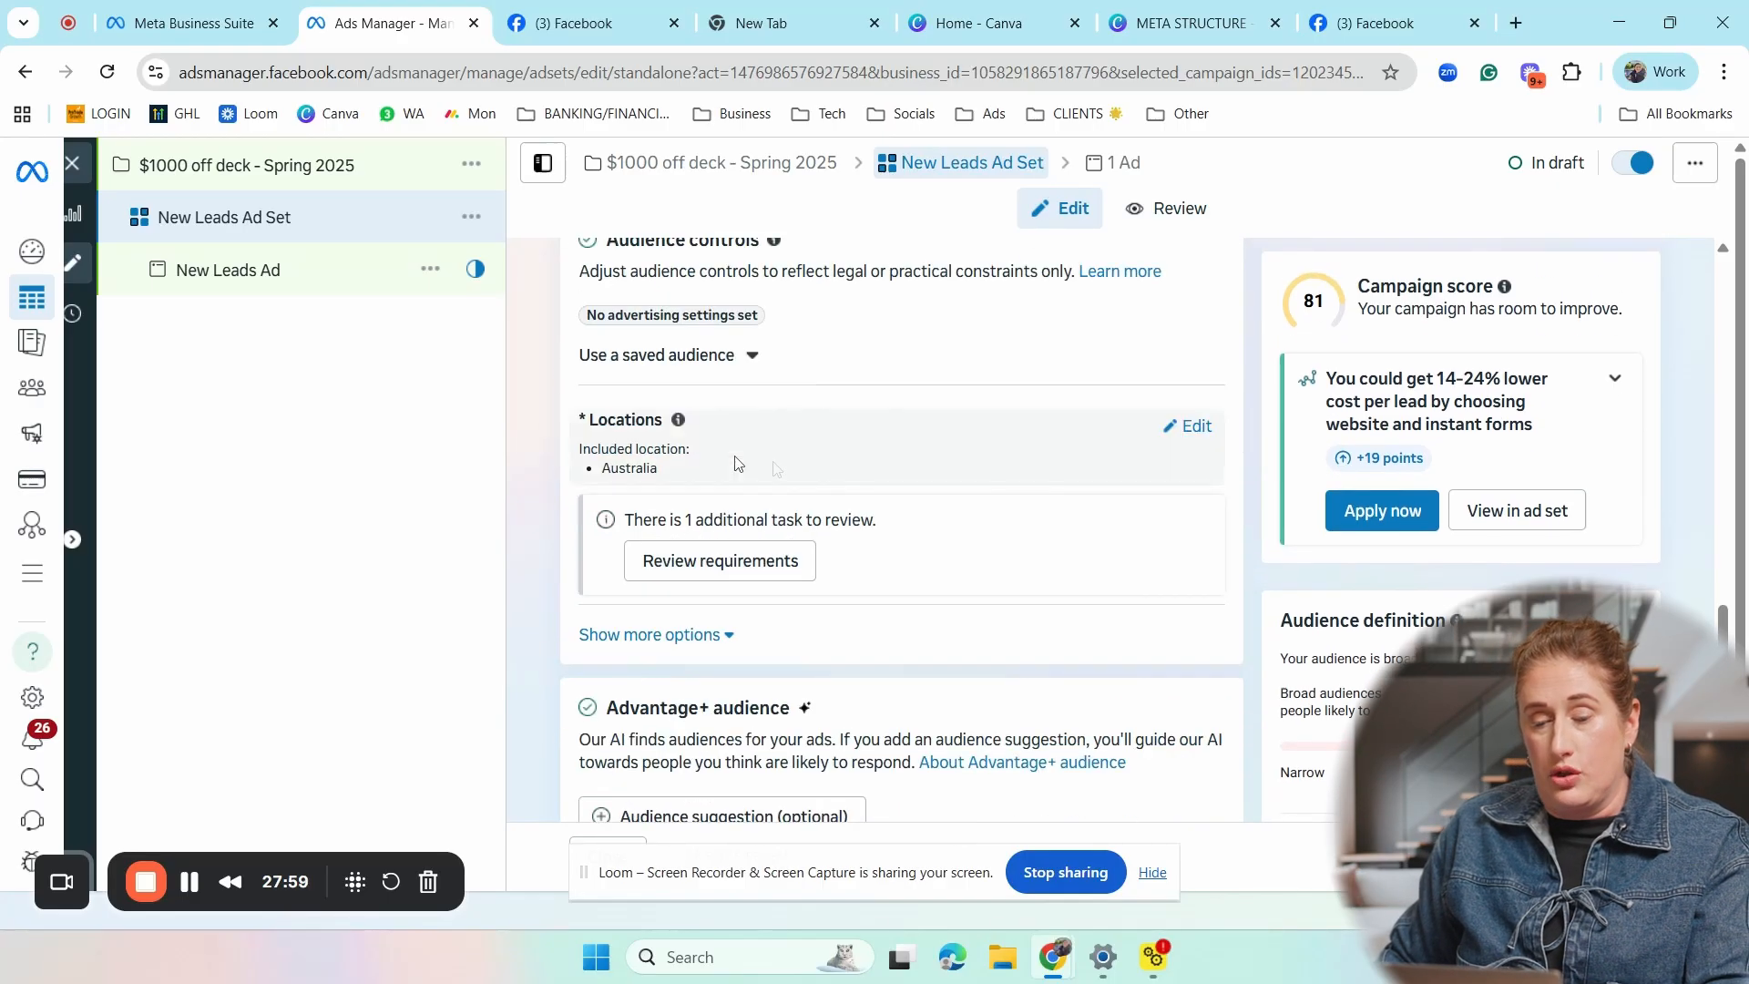
left_click(1196, 427)
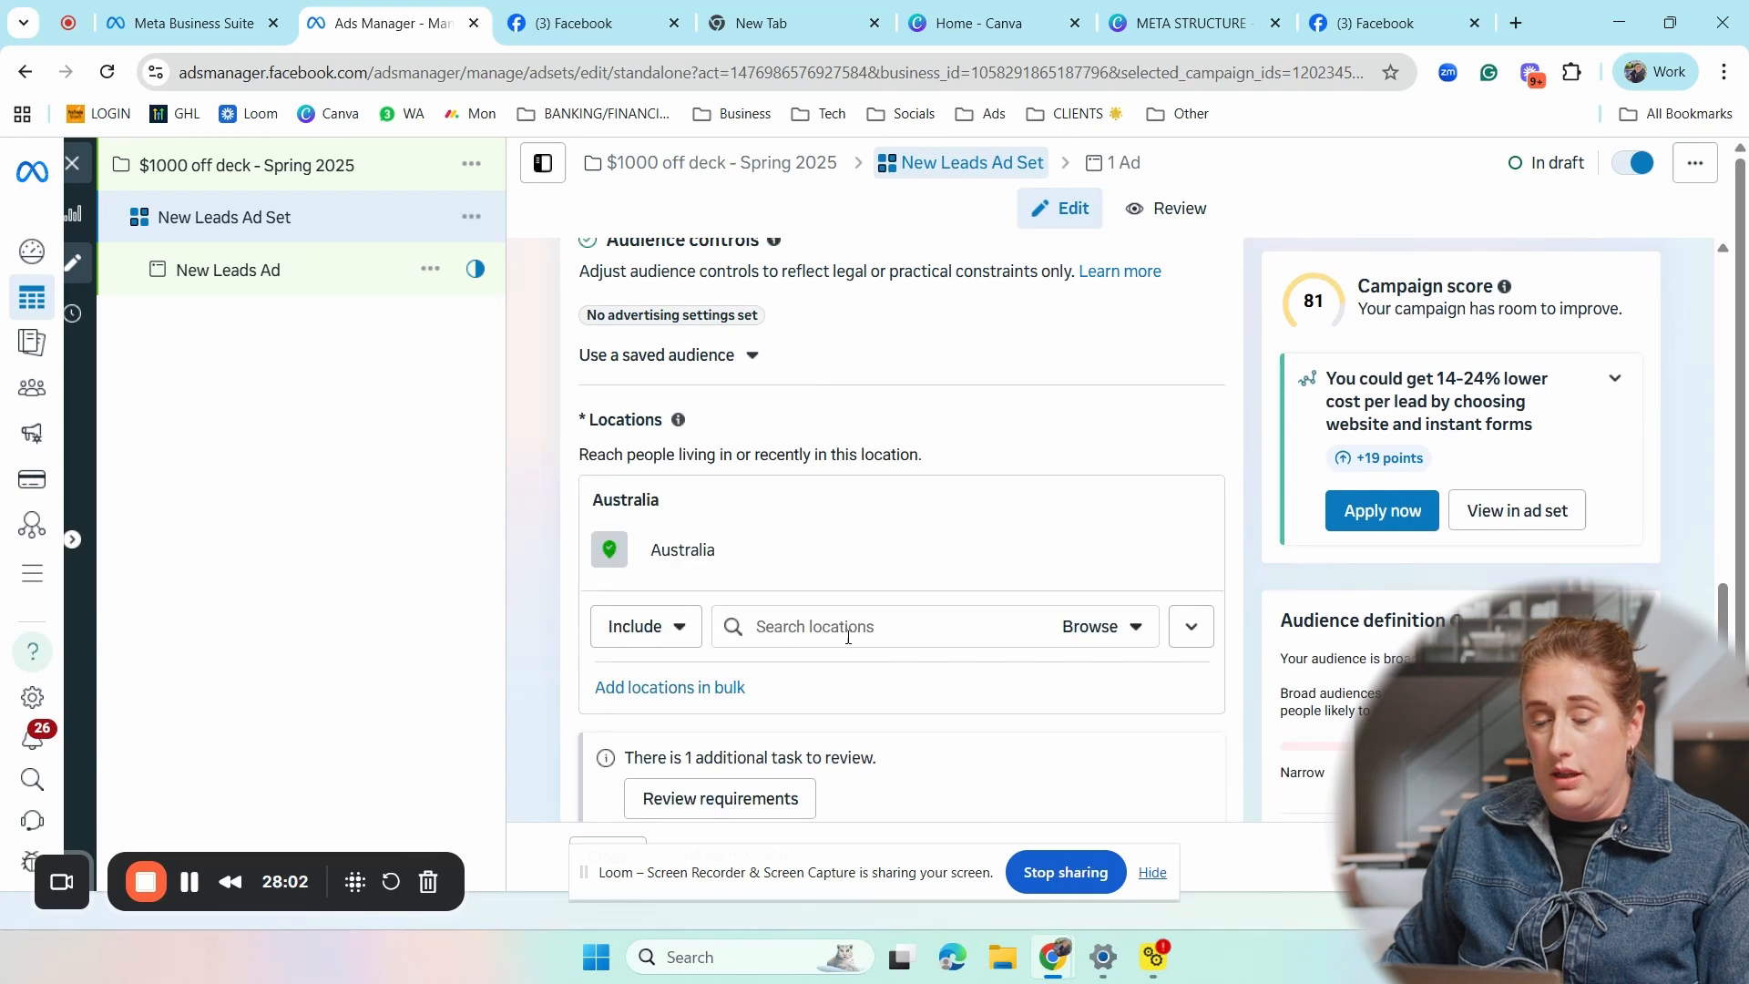
left_click(848, 635)
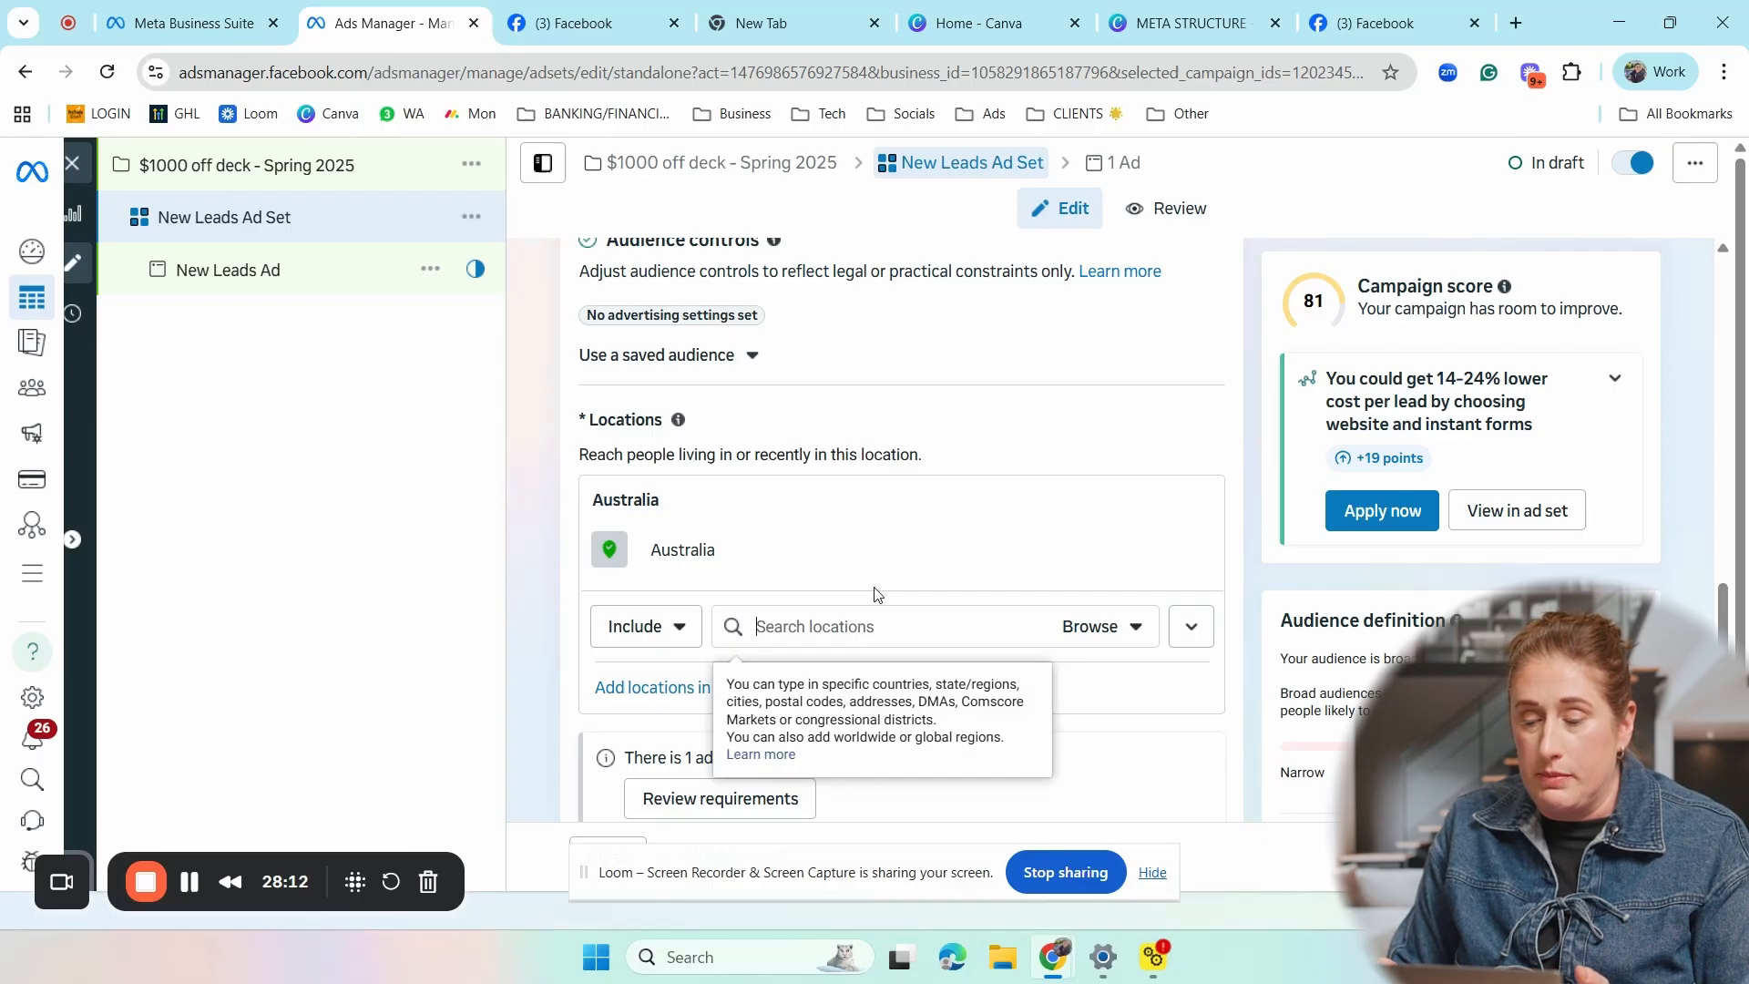
type("PERT")
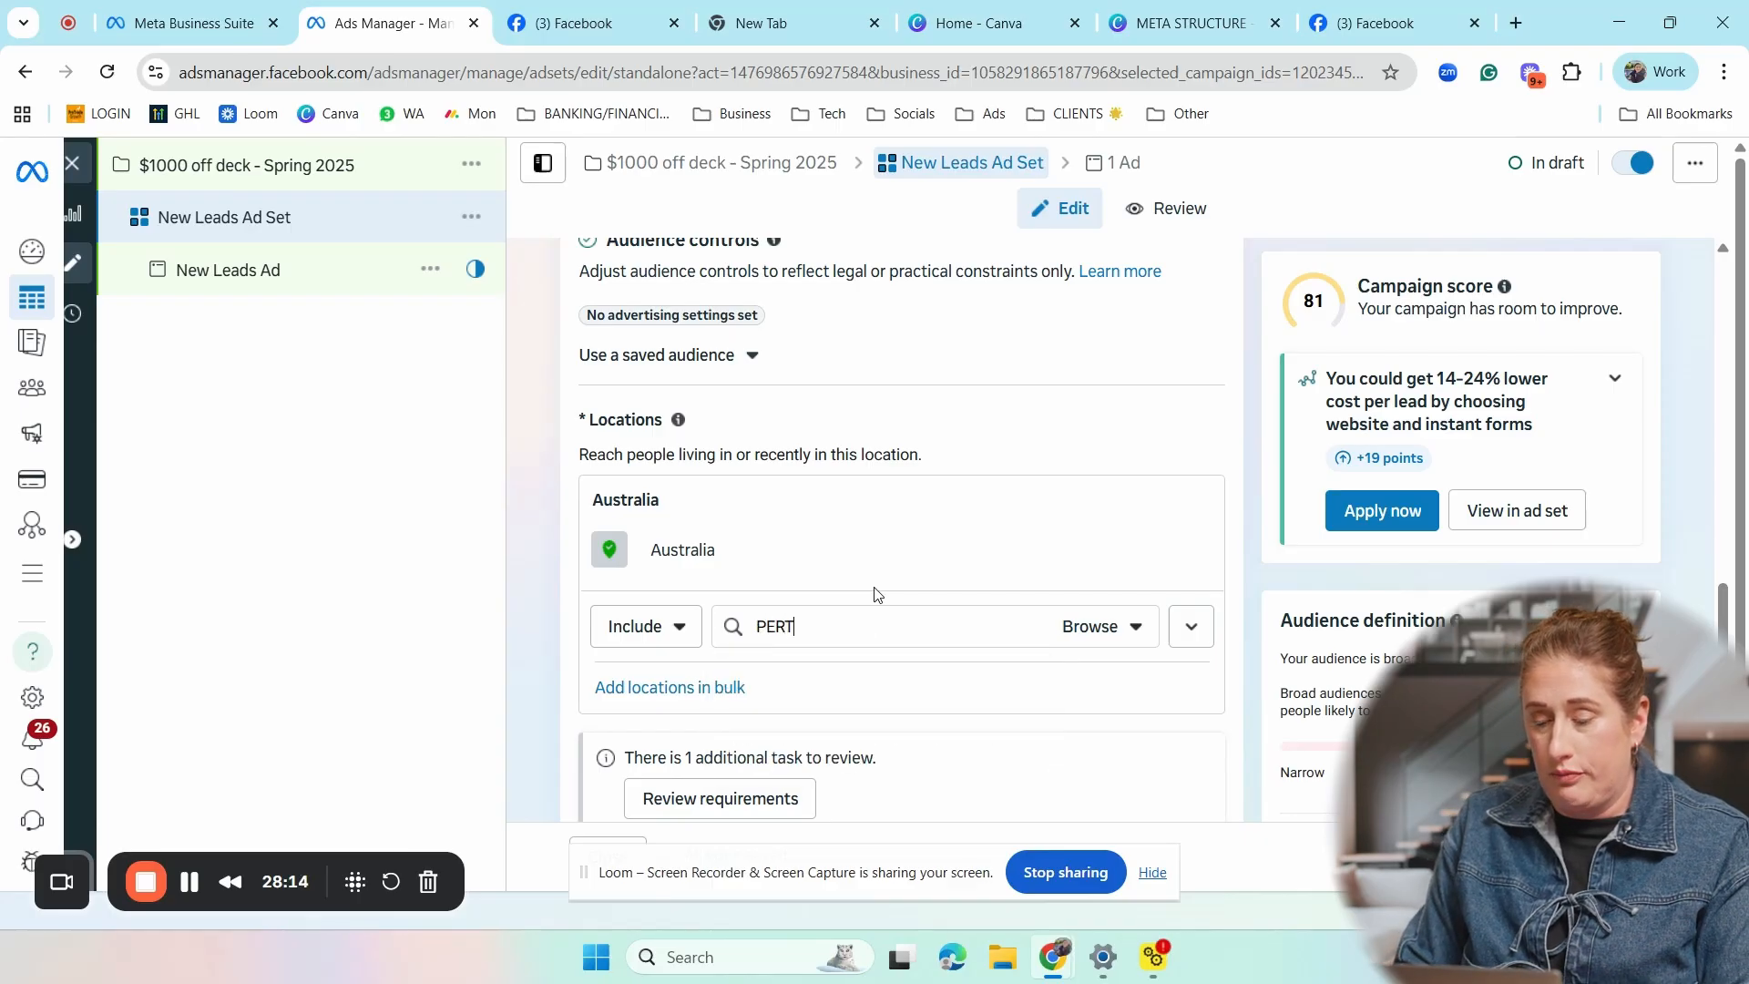
type("H")
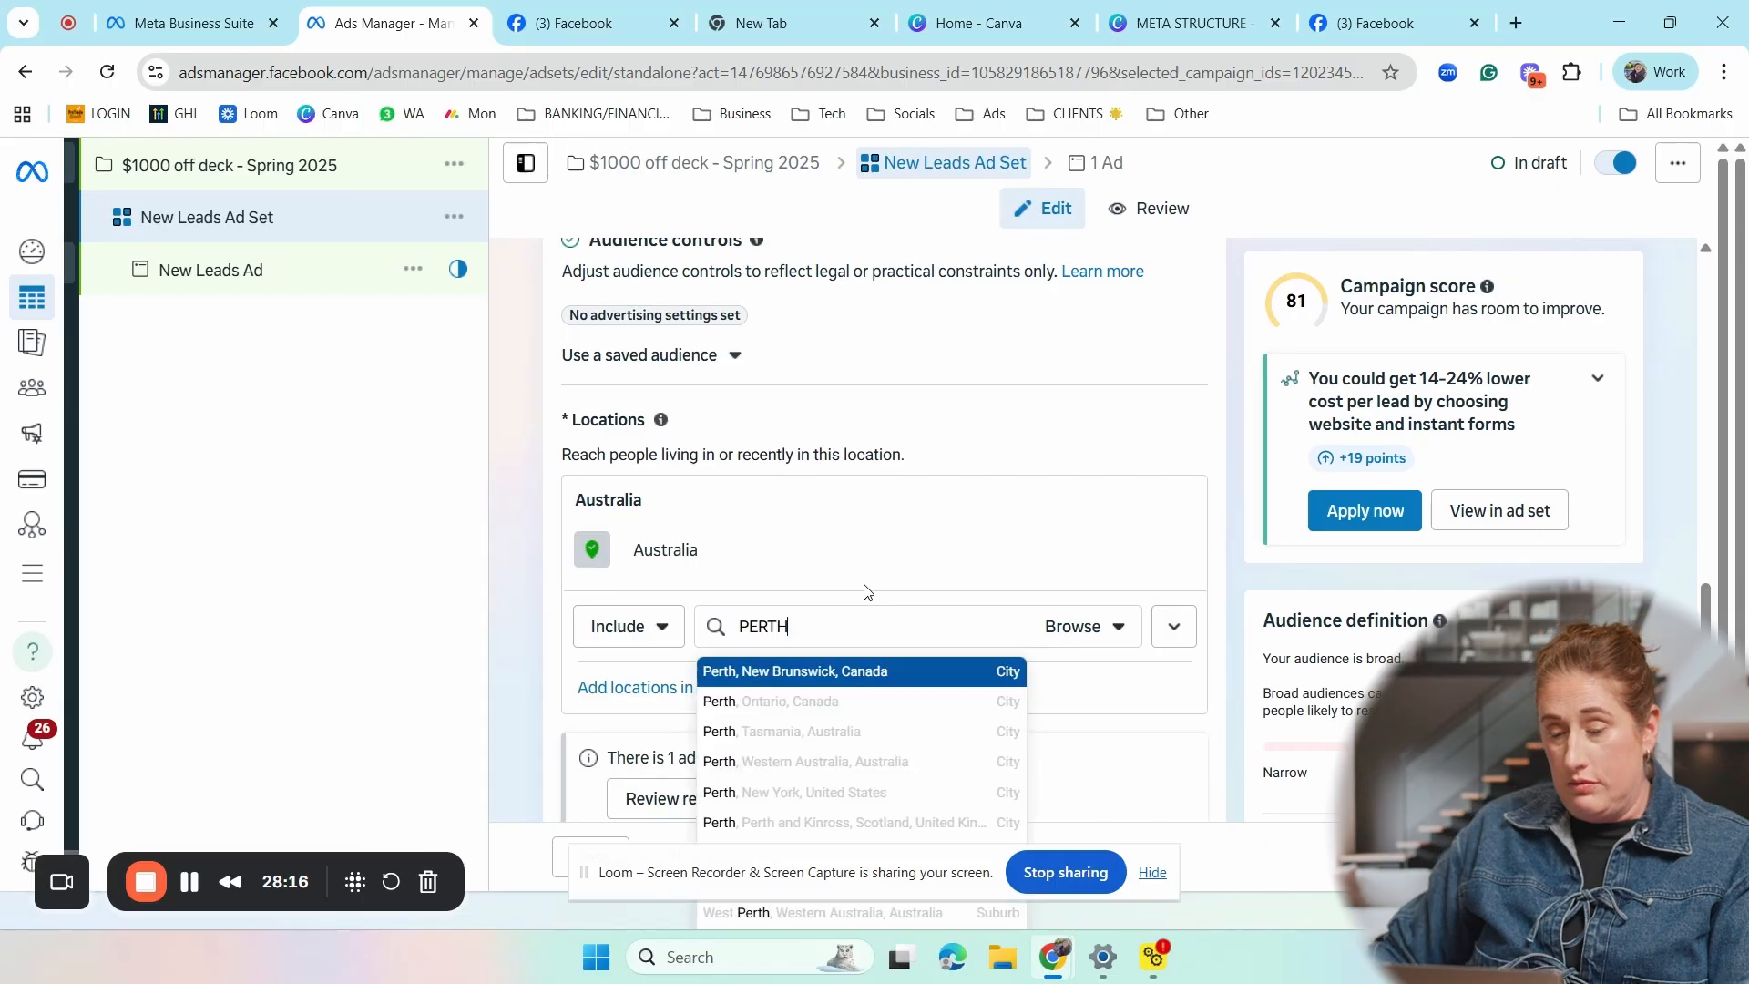
type(", WESTER")
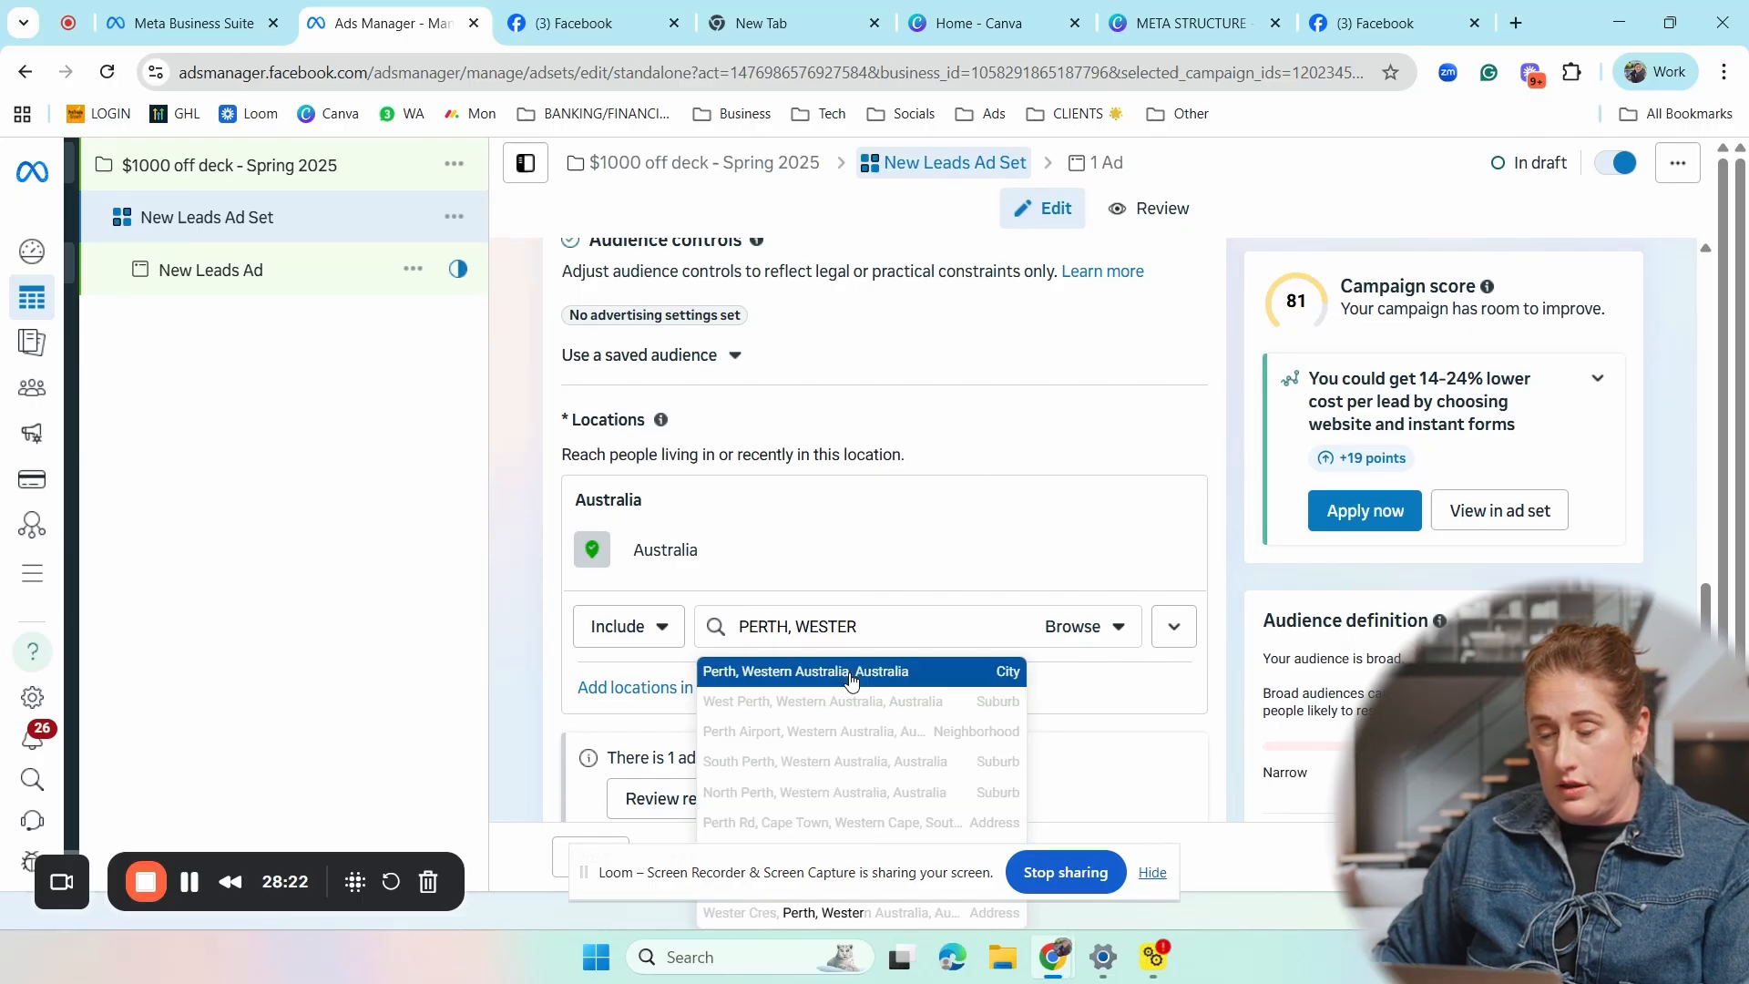
left_click(851, 682)
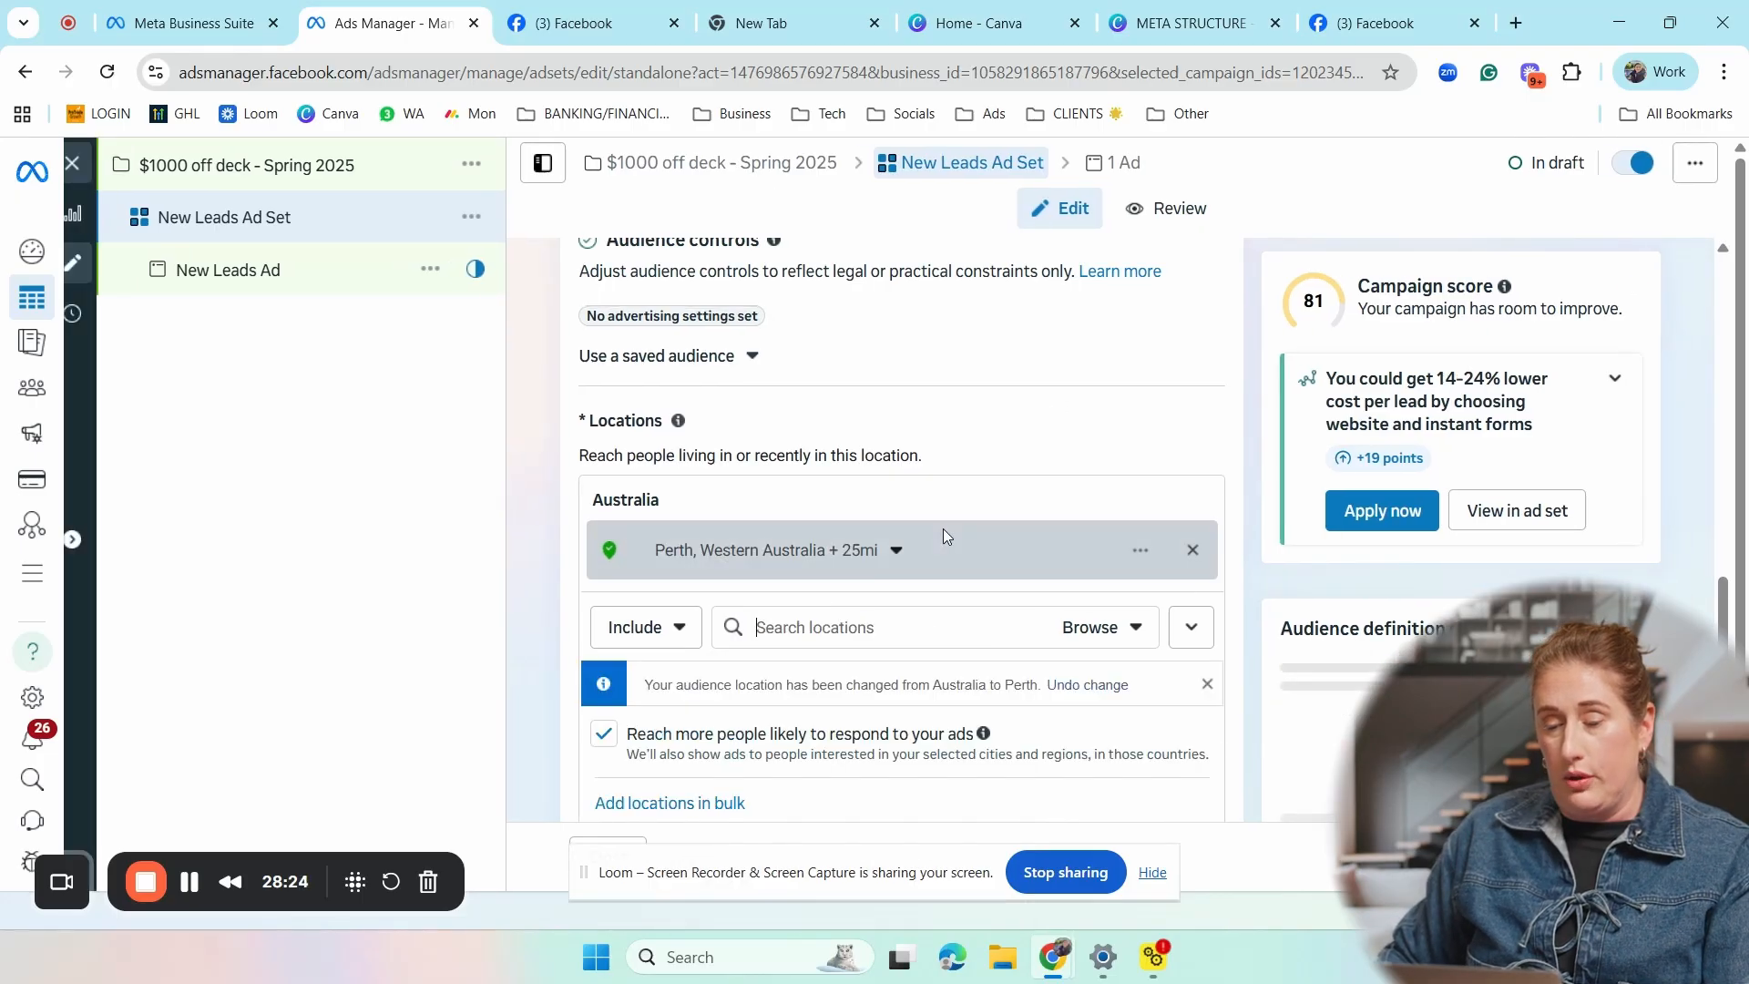
- Check the targeting area around Perth on the map and set its radius to 20 mi
scroll(927, 540, "down", 1)
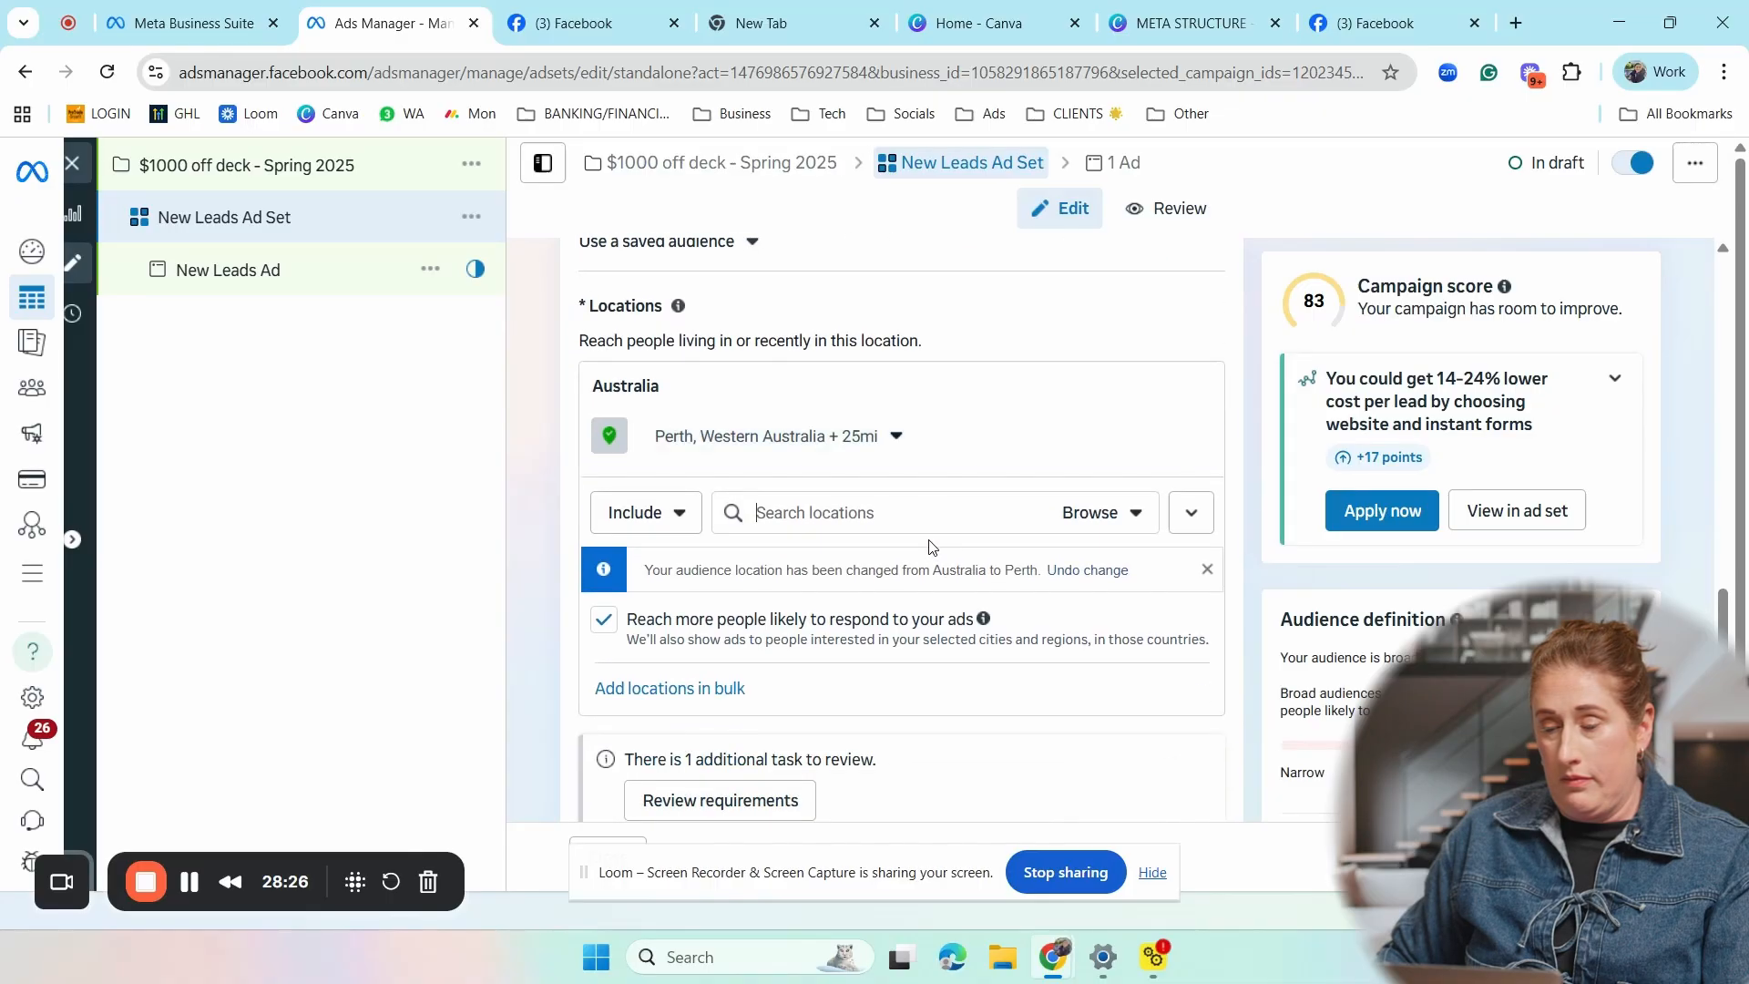
left_click(888, 435)
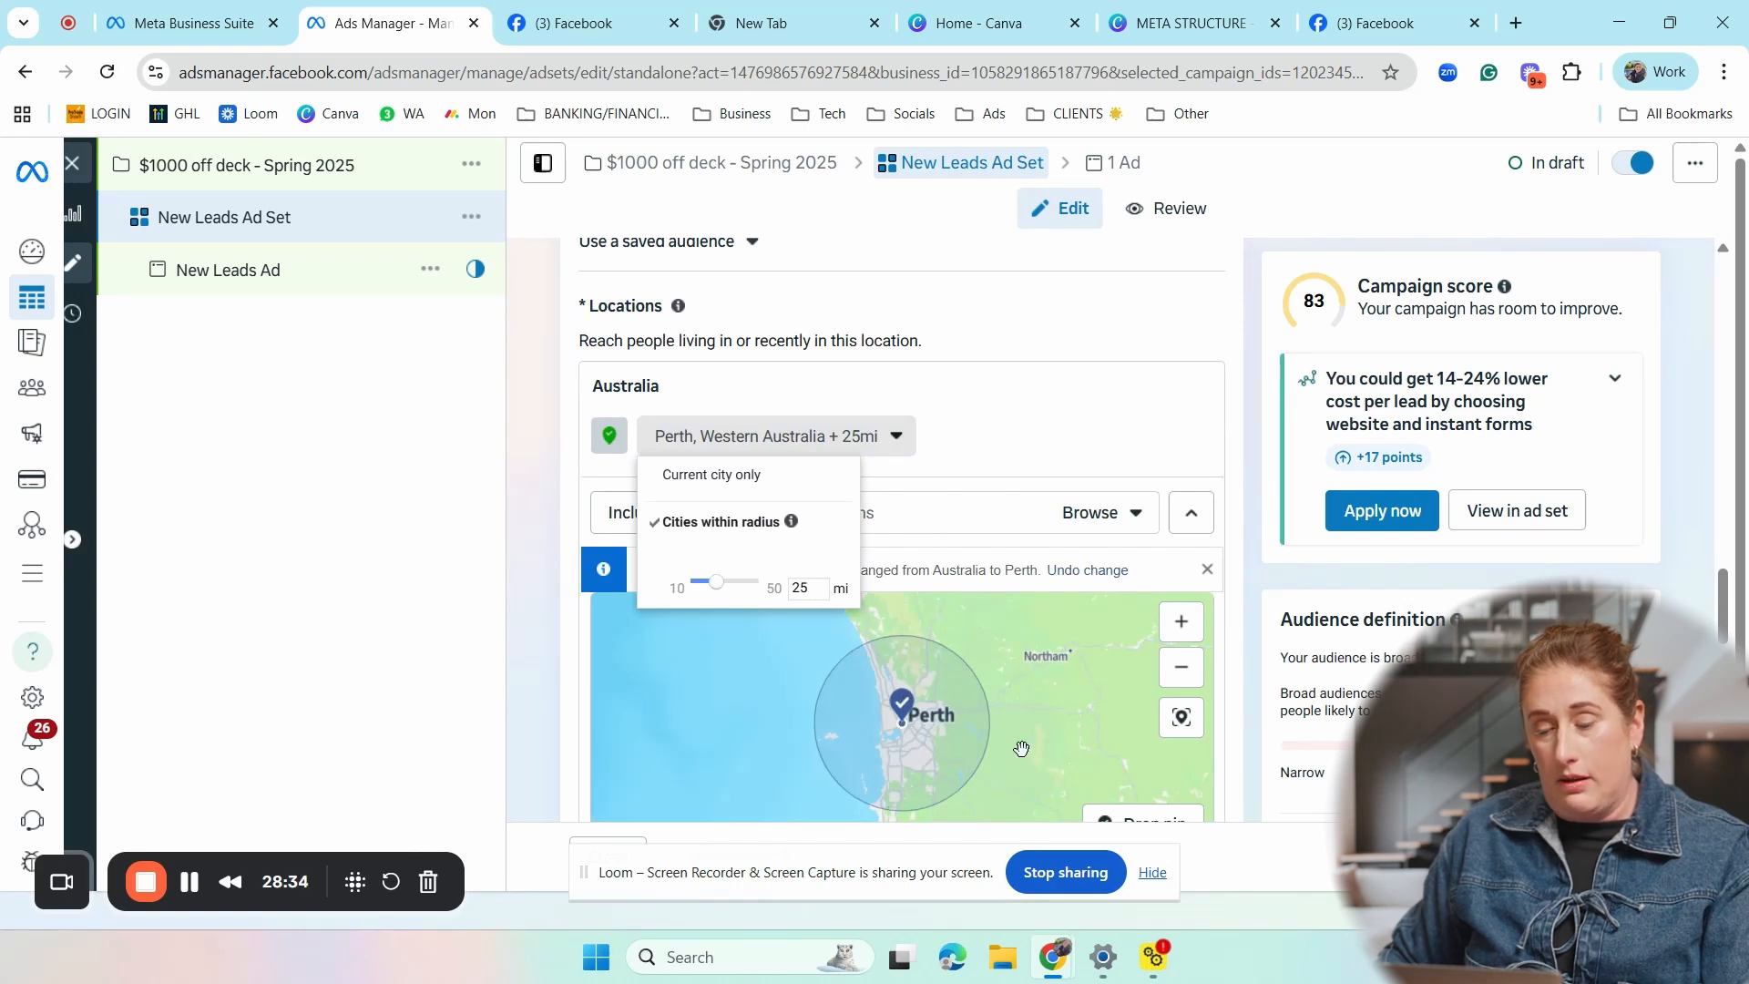
scroll(1181, 675, "down", 1)
left_click(1182, 589)
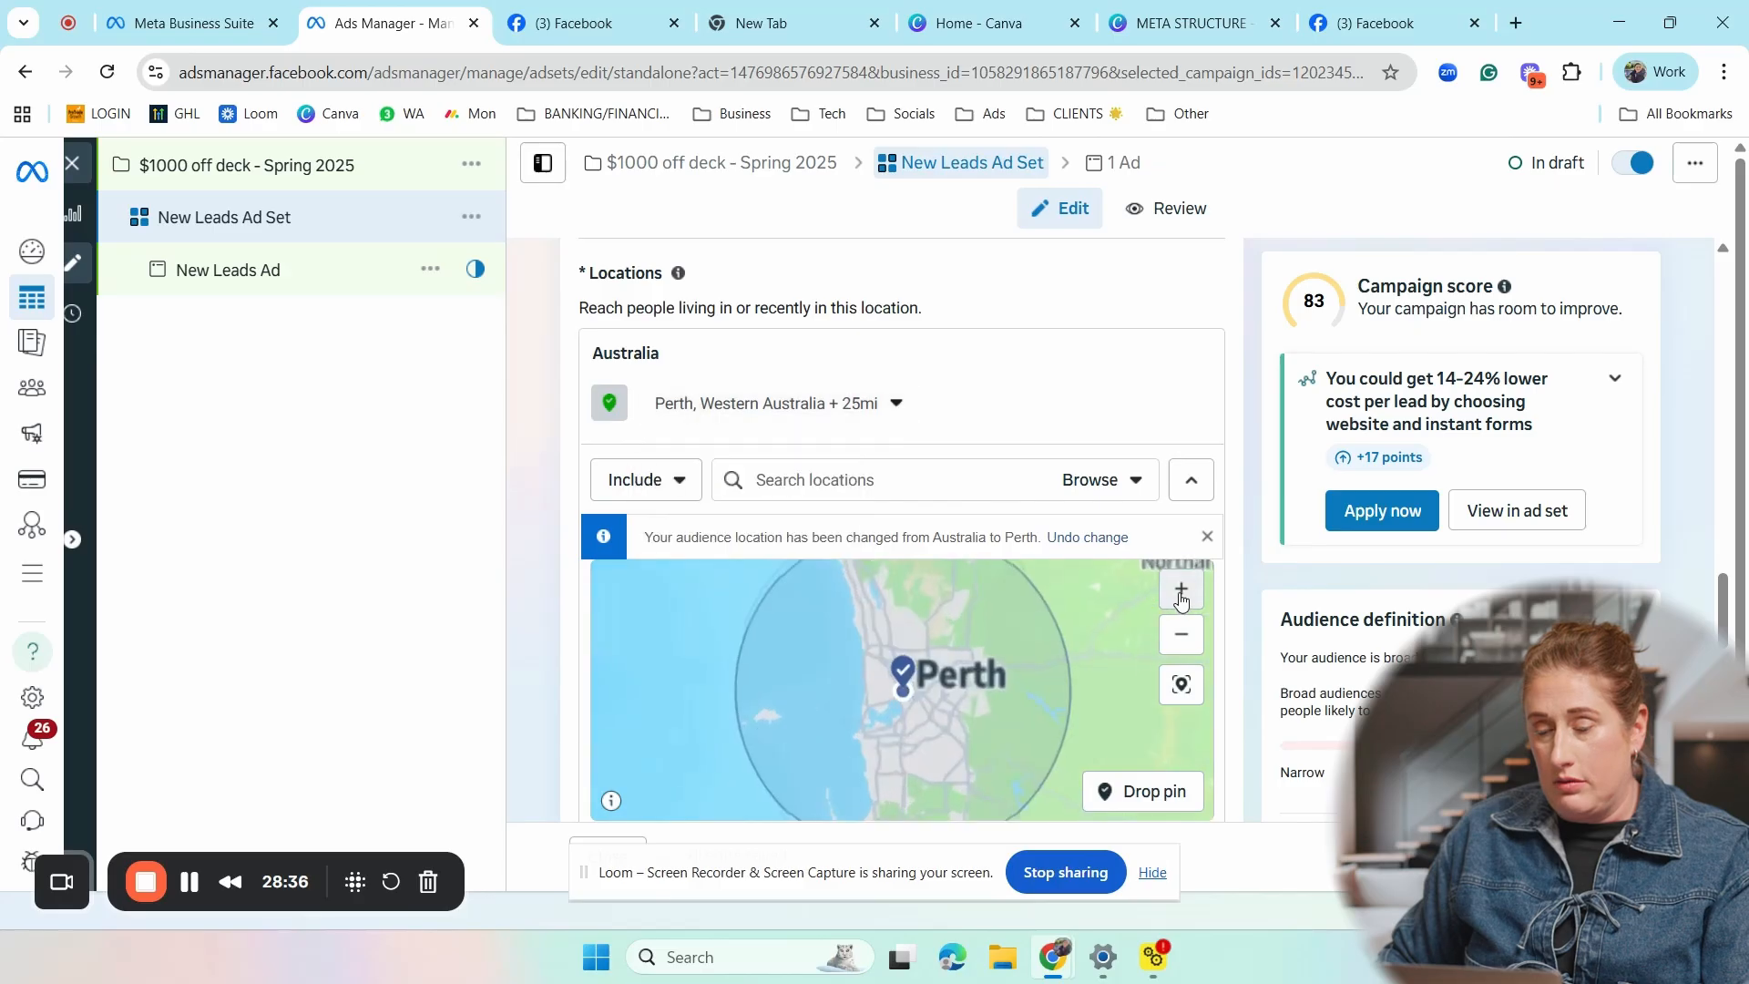
mouse_move(1093, 632)
left_mouse_down()
mouse_move(1104, 683)
mouse_move(1088, 660)
left_mouse_up()
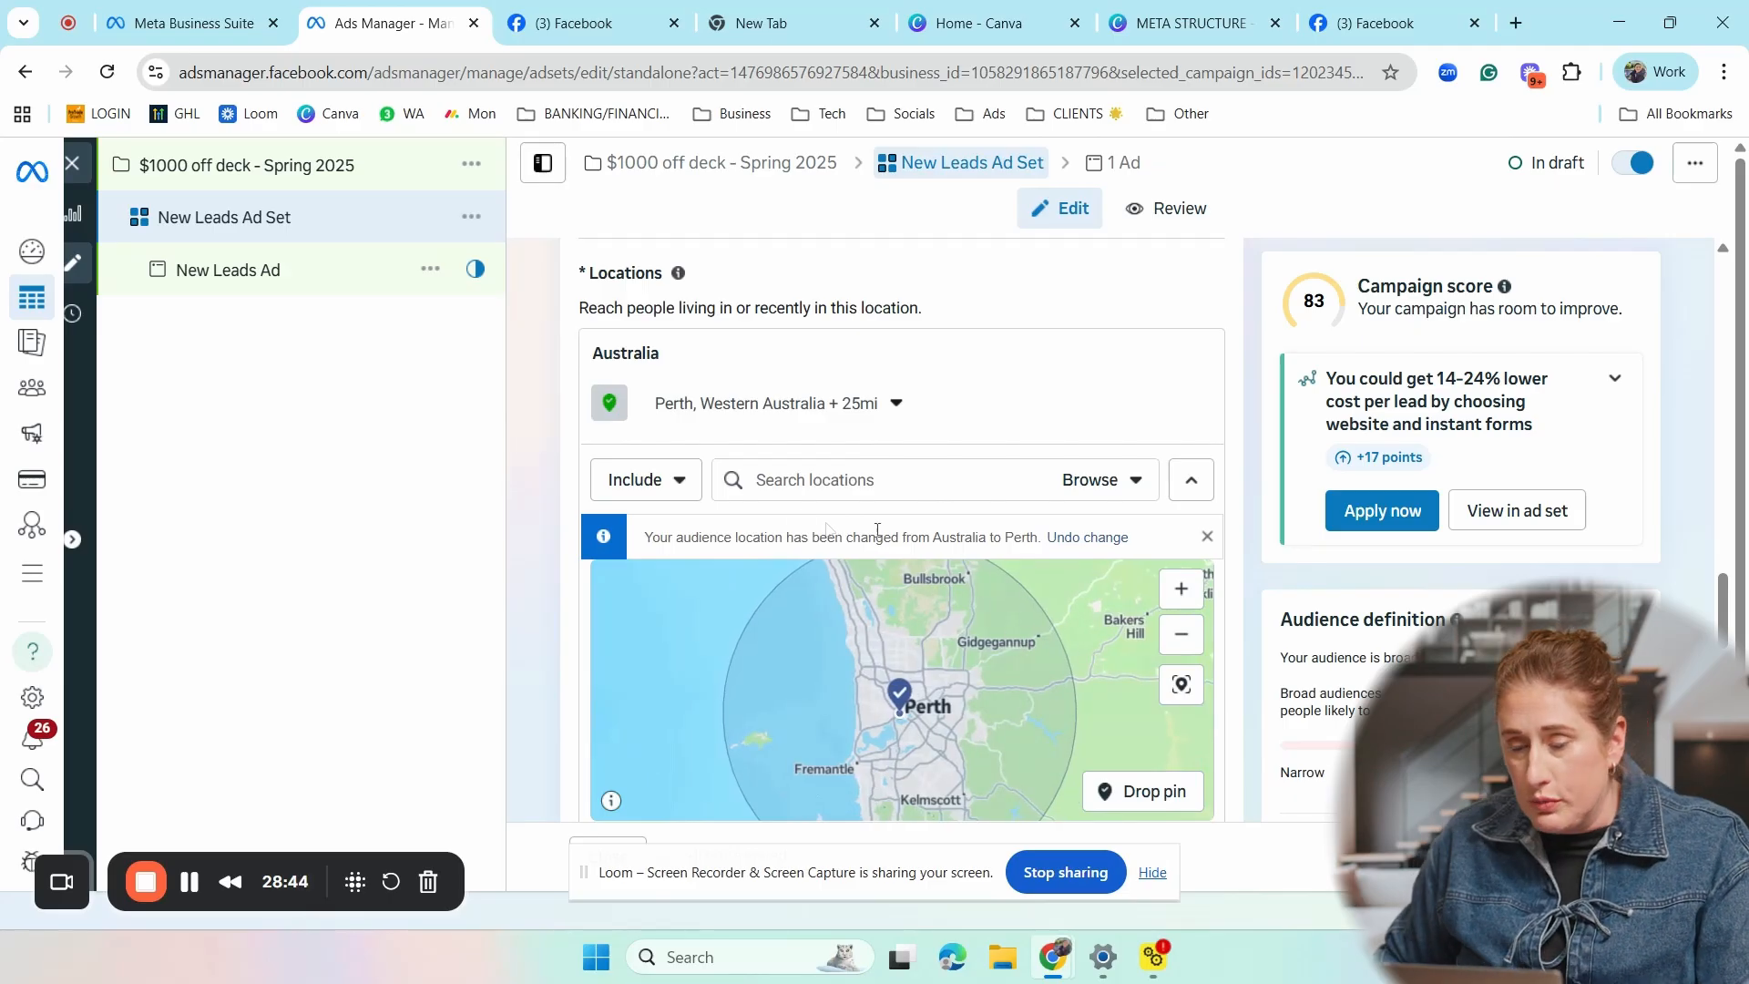
left_click(896, 403)
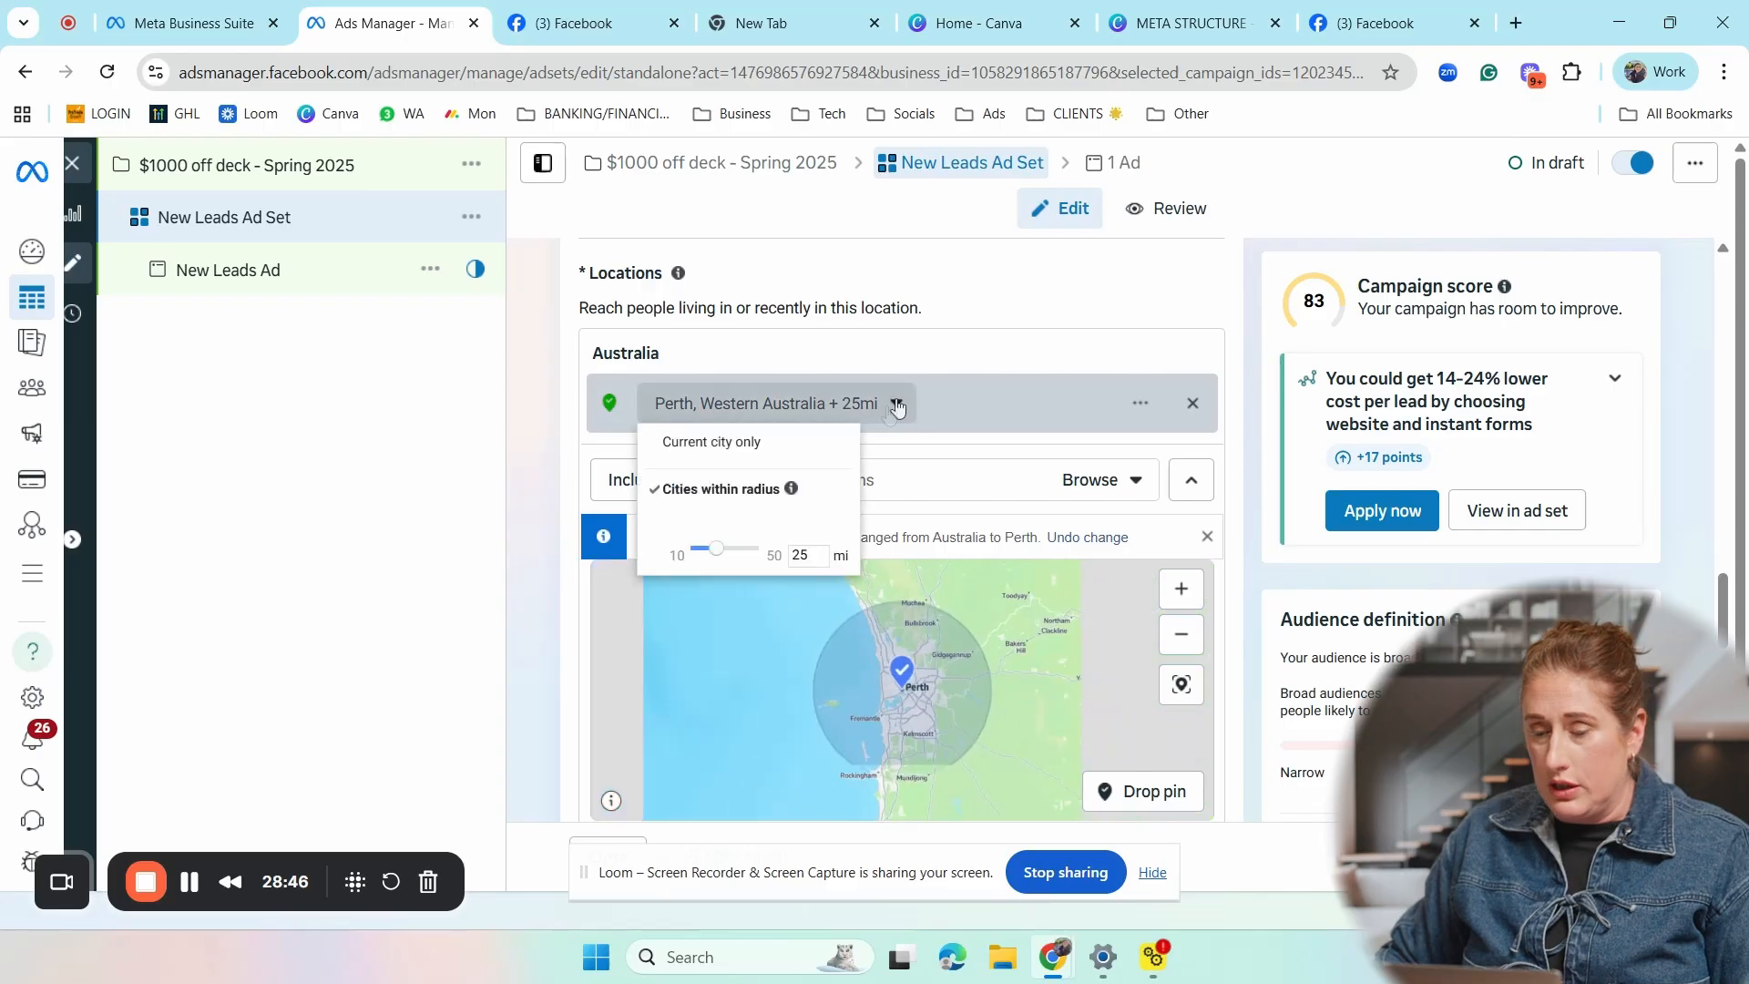
key("BackSpace")
type("0")
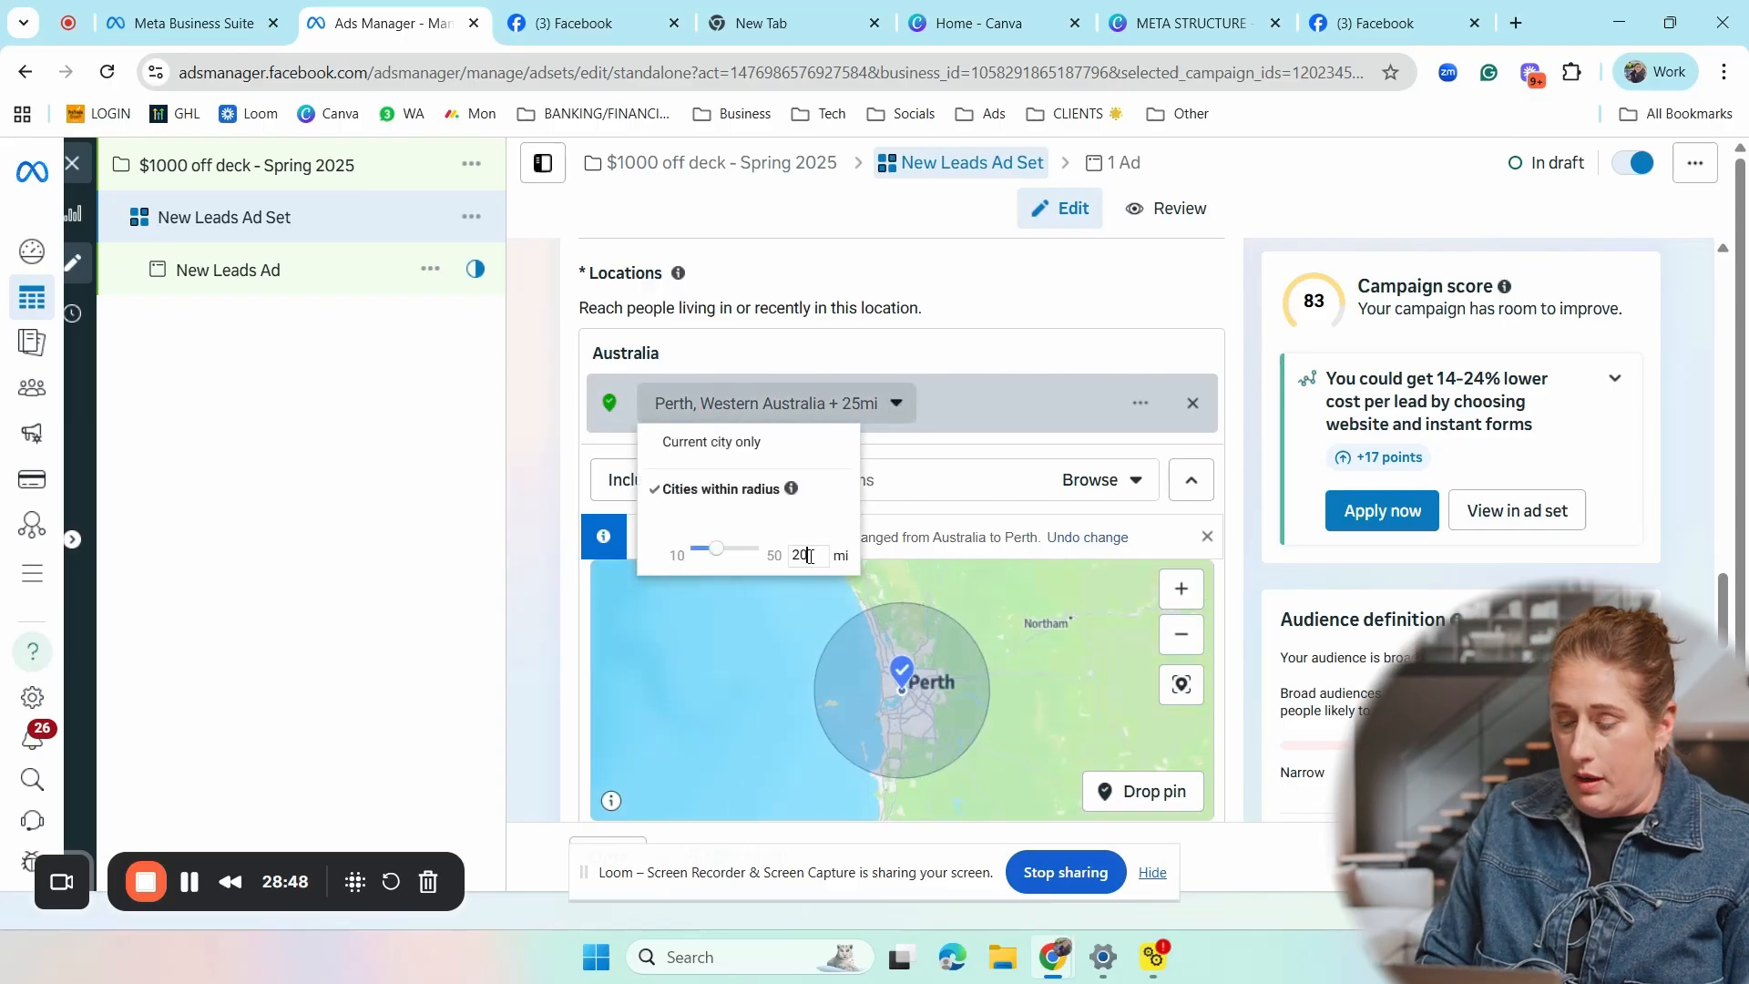
key("Return")
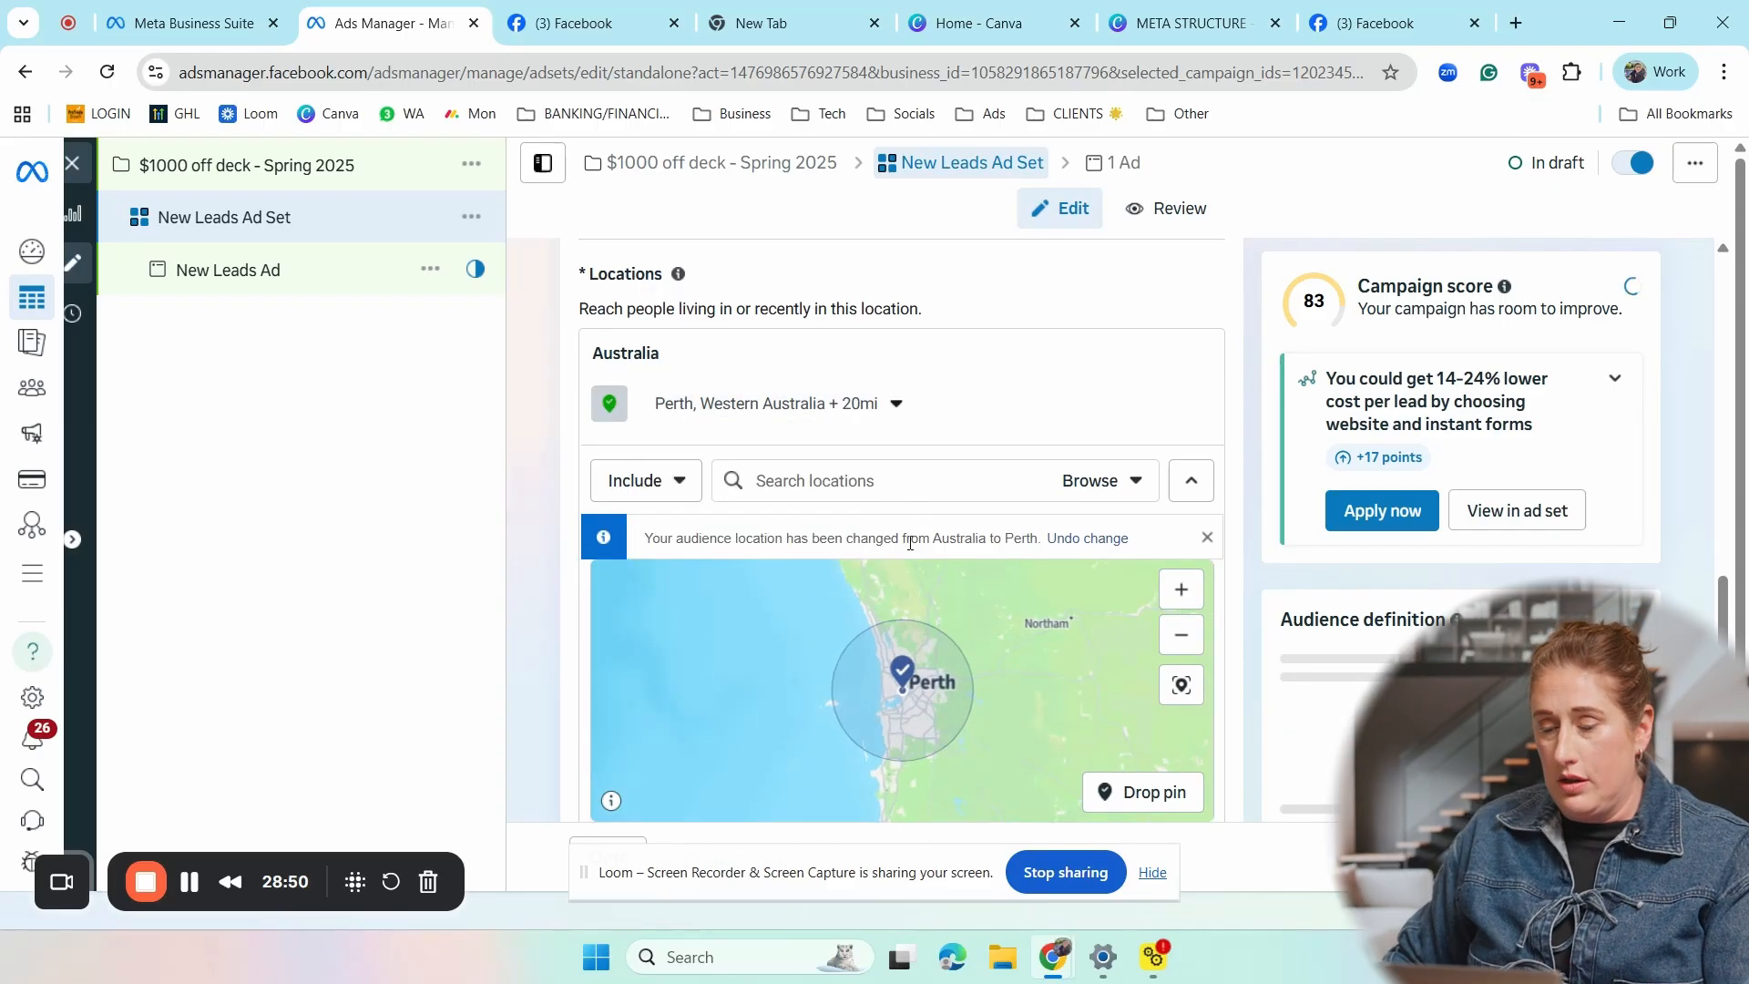
- Limit the Perth, Western Australia location to the current city only instead of cities within a radius
left_click(1189, 599)
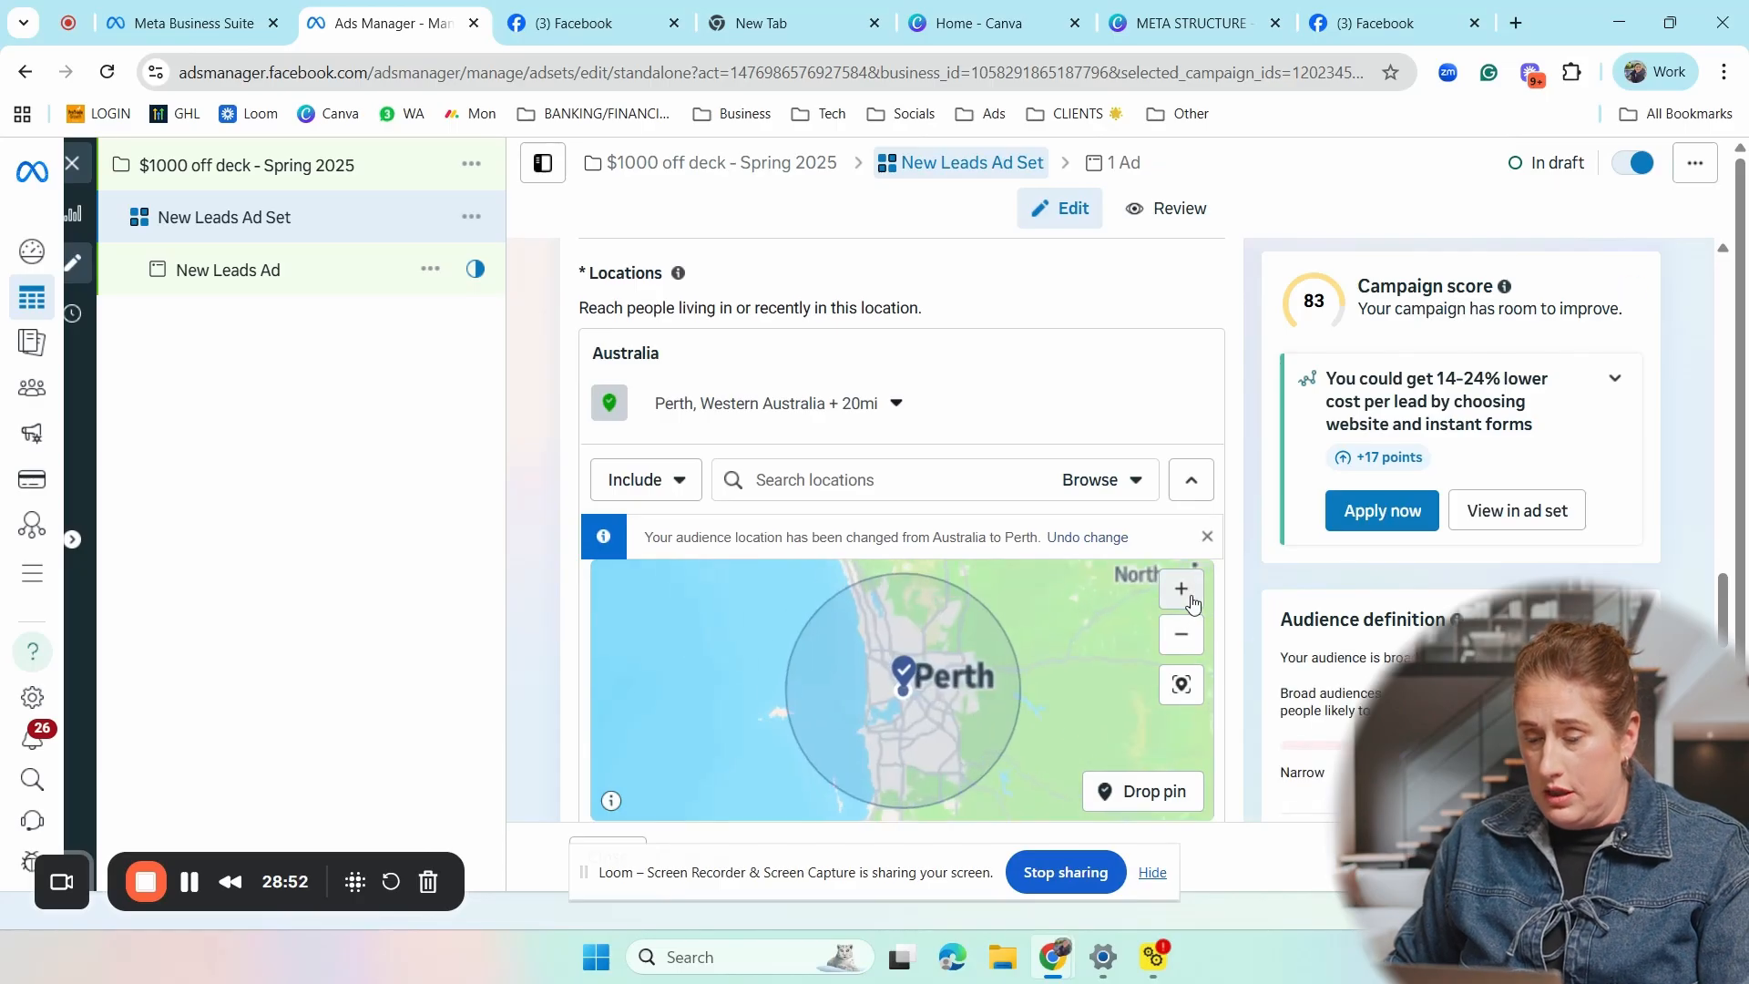
left_click(897, 403)
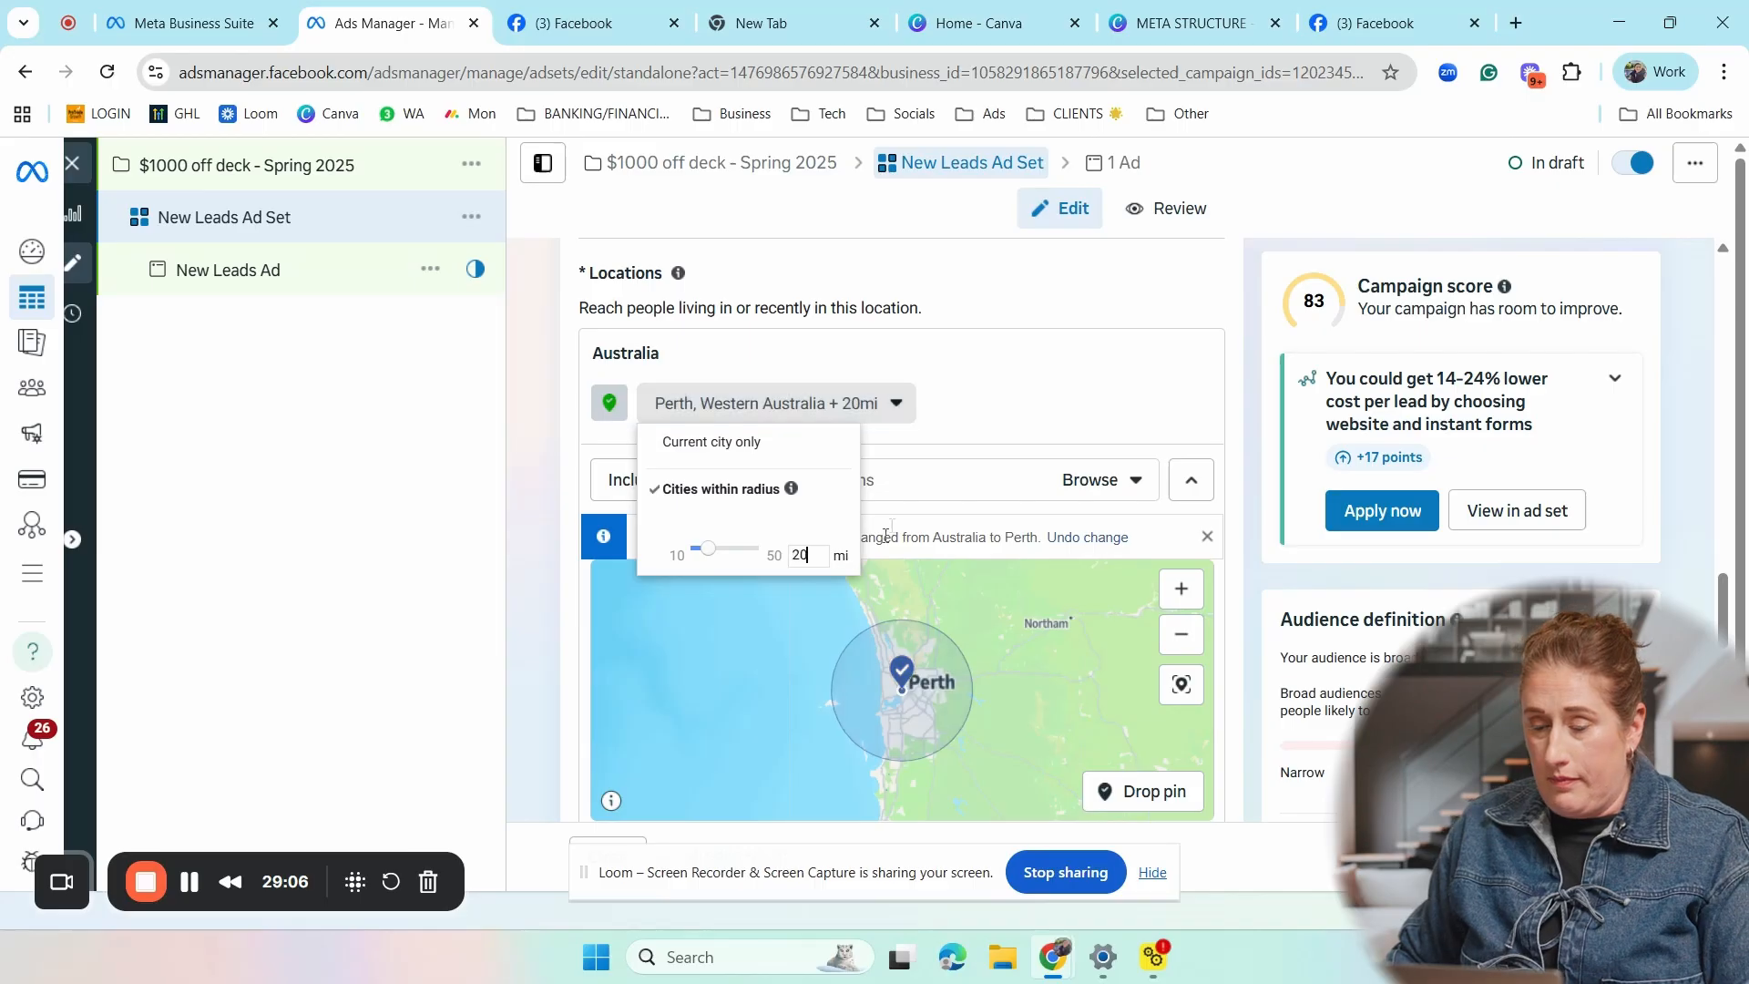
left_click(1000, 513)
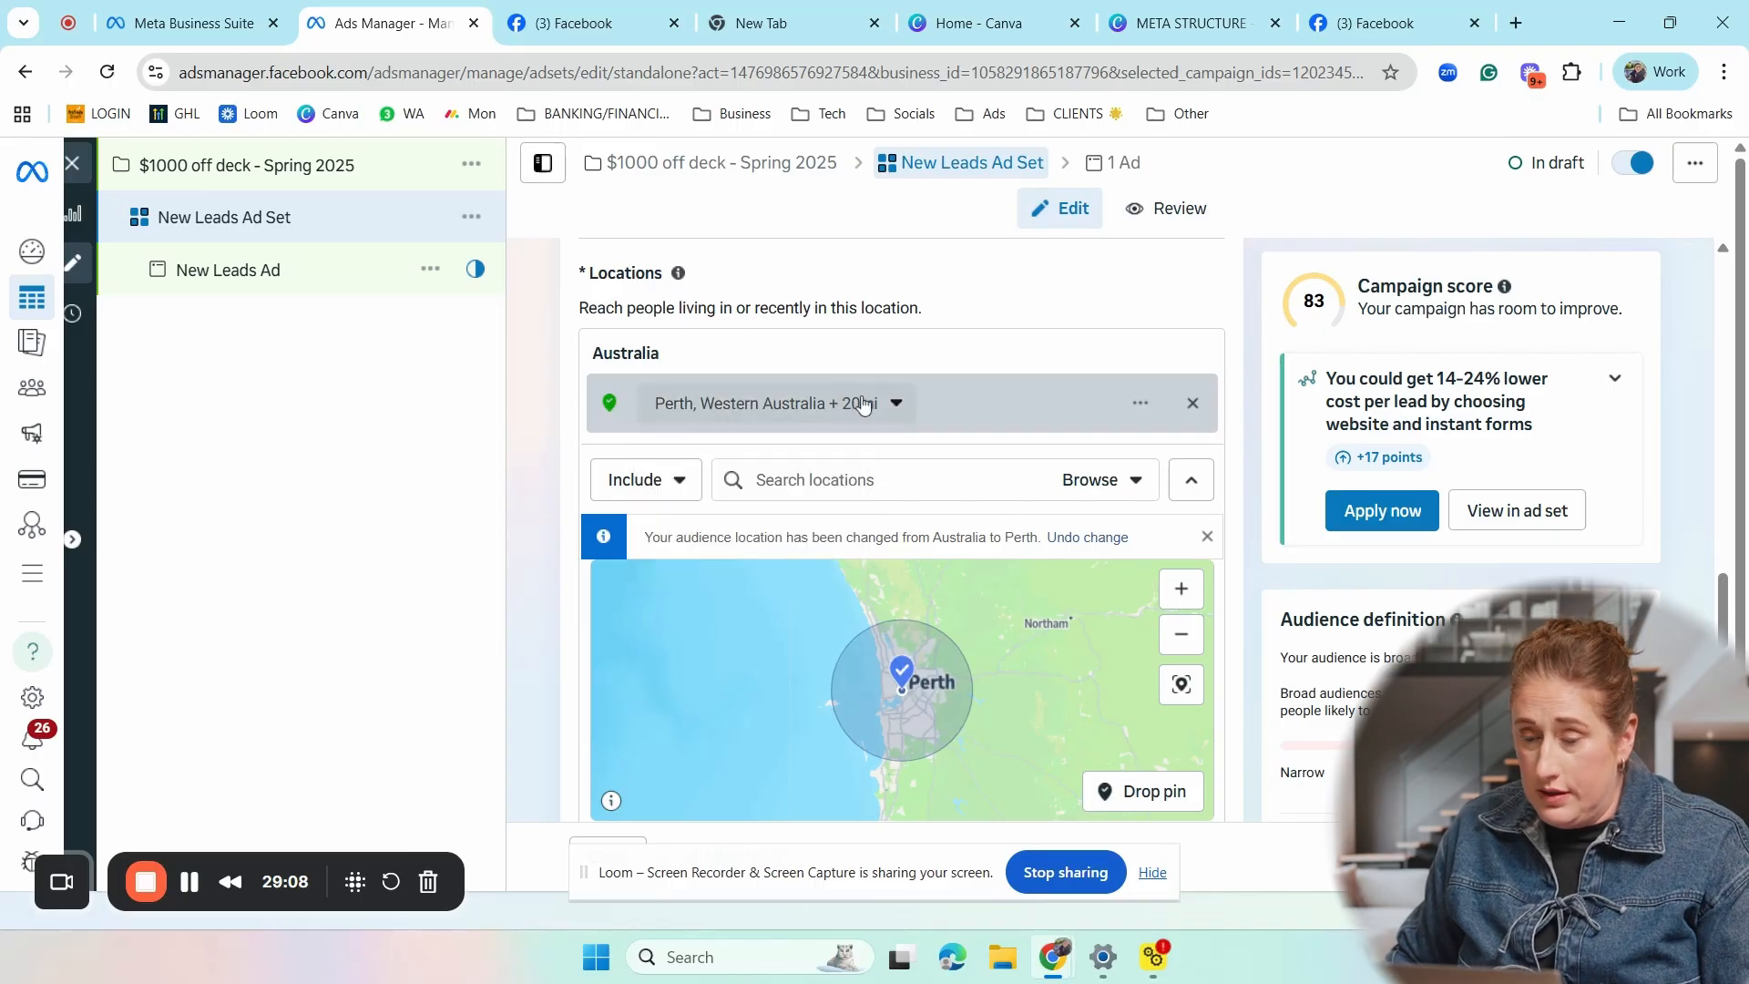
left_click(897, 405)
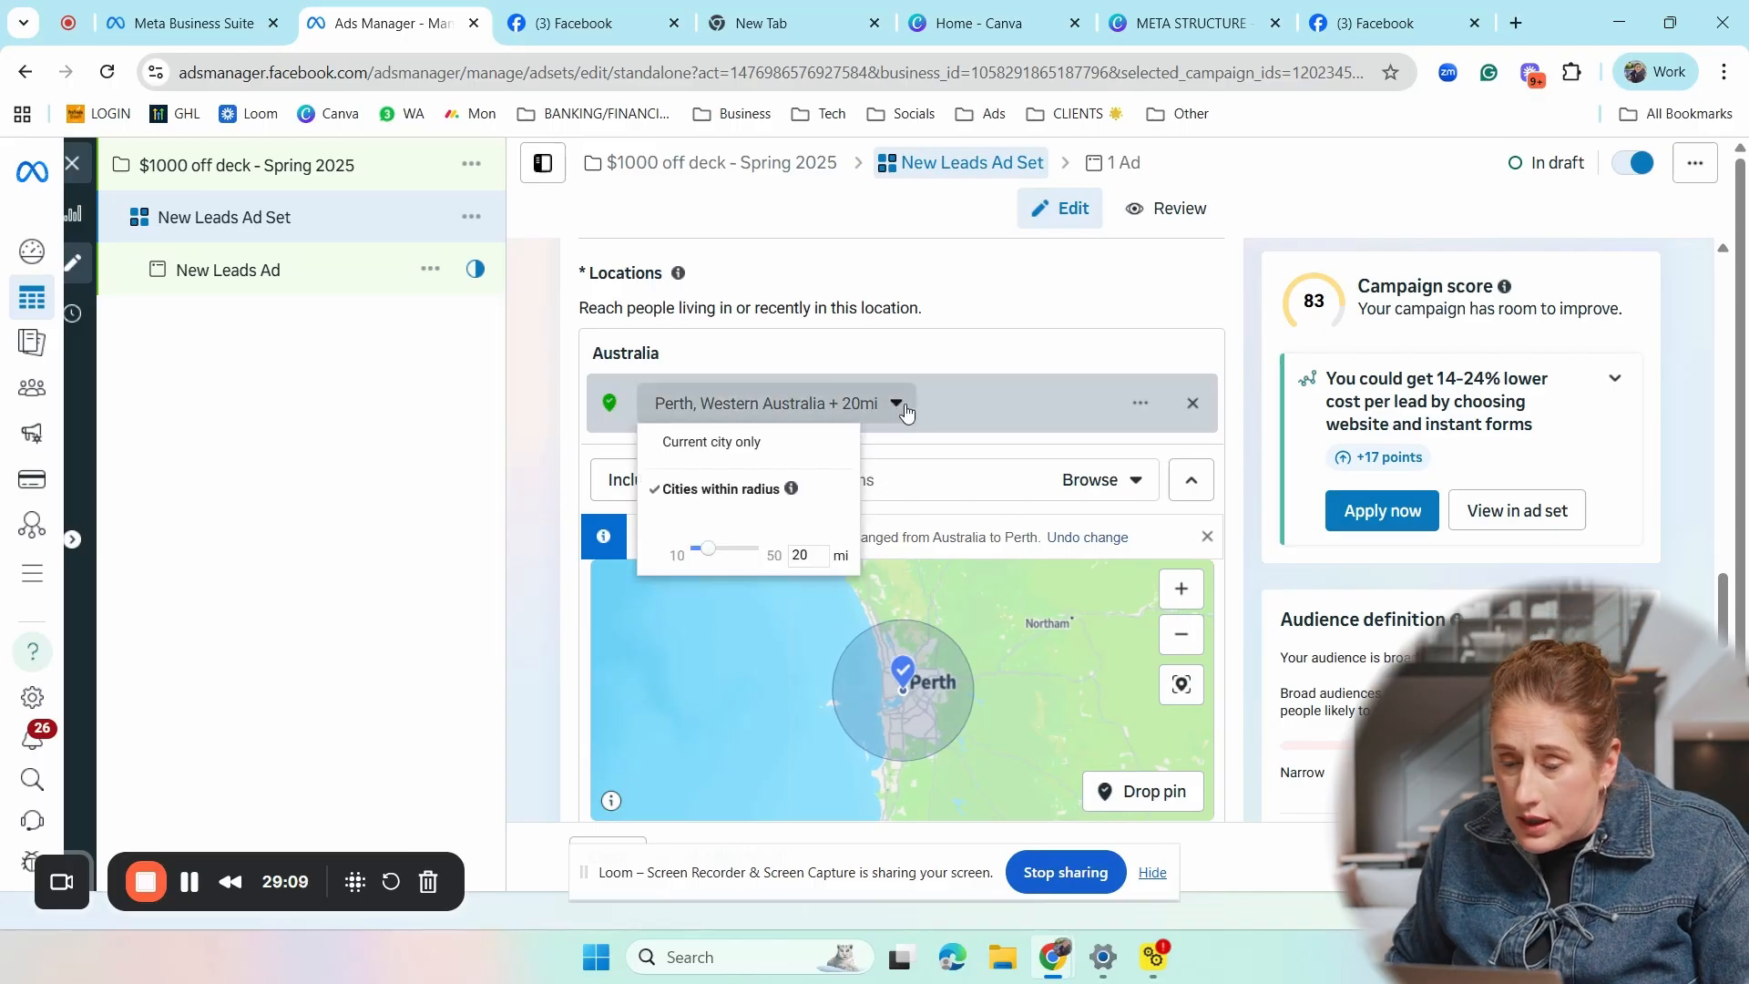
left_click(703, 444)
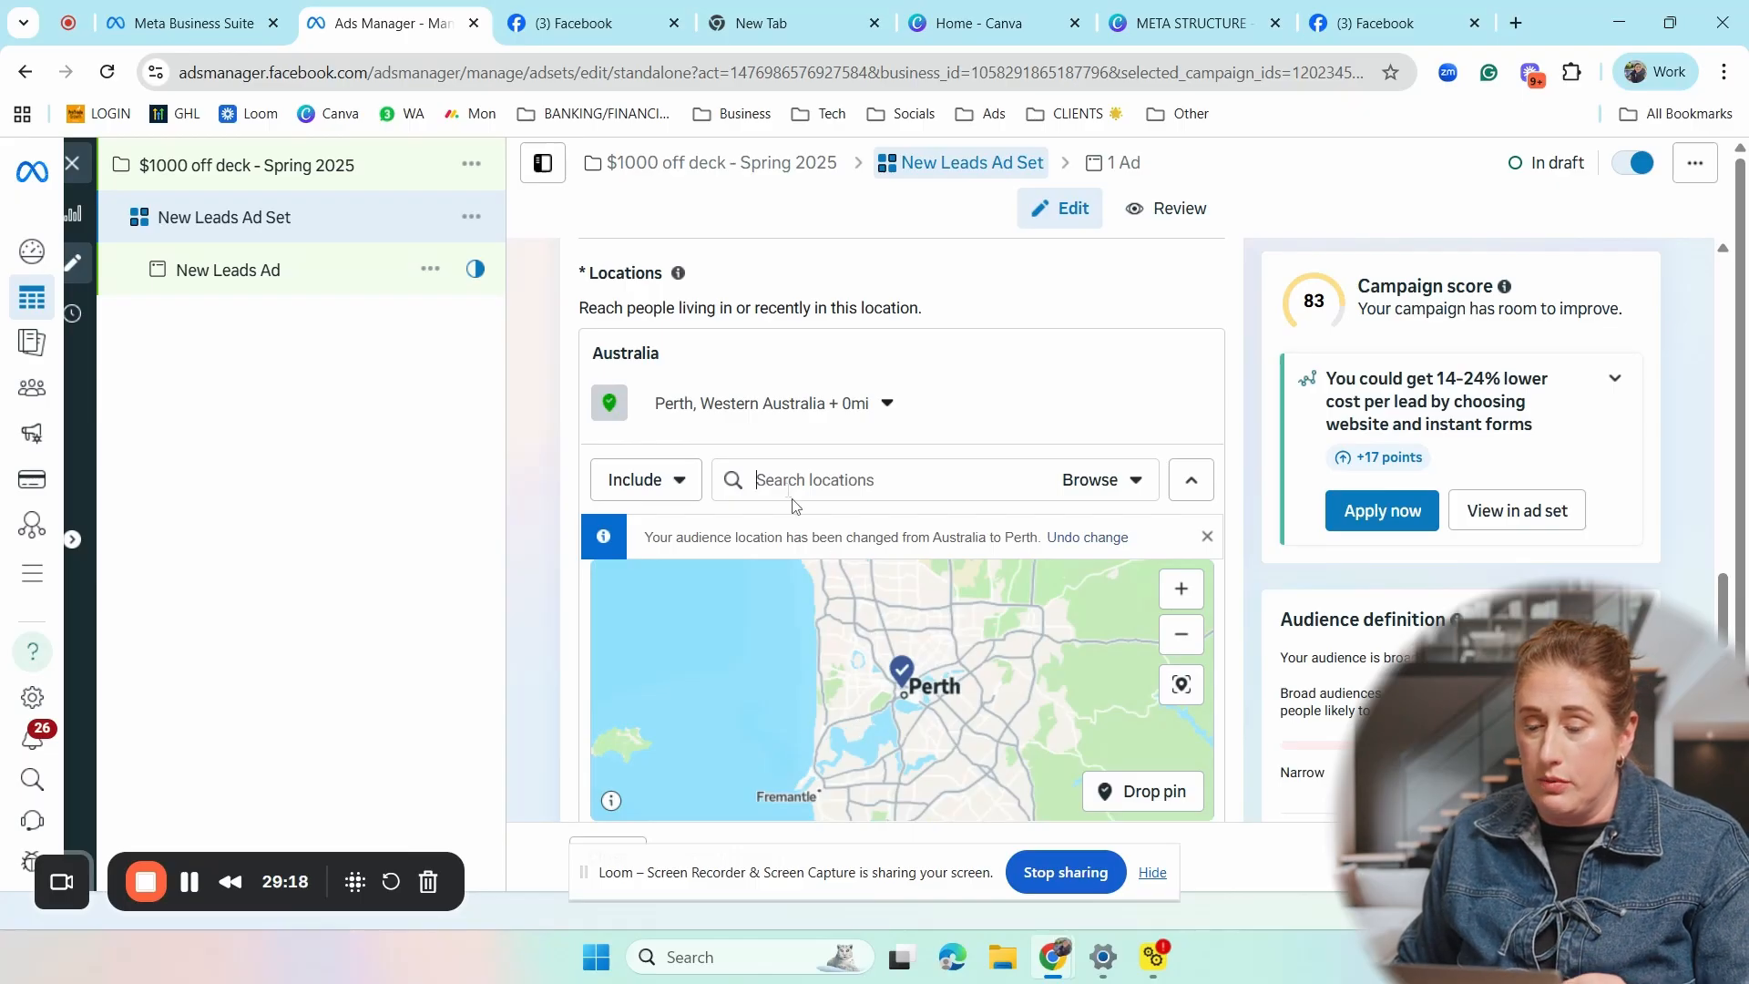
- Add Fremantle, Western Australia as an included location and limit it to the current city only
type("FREMANTLE")
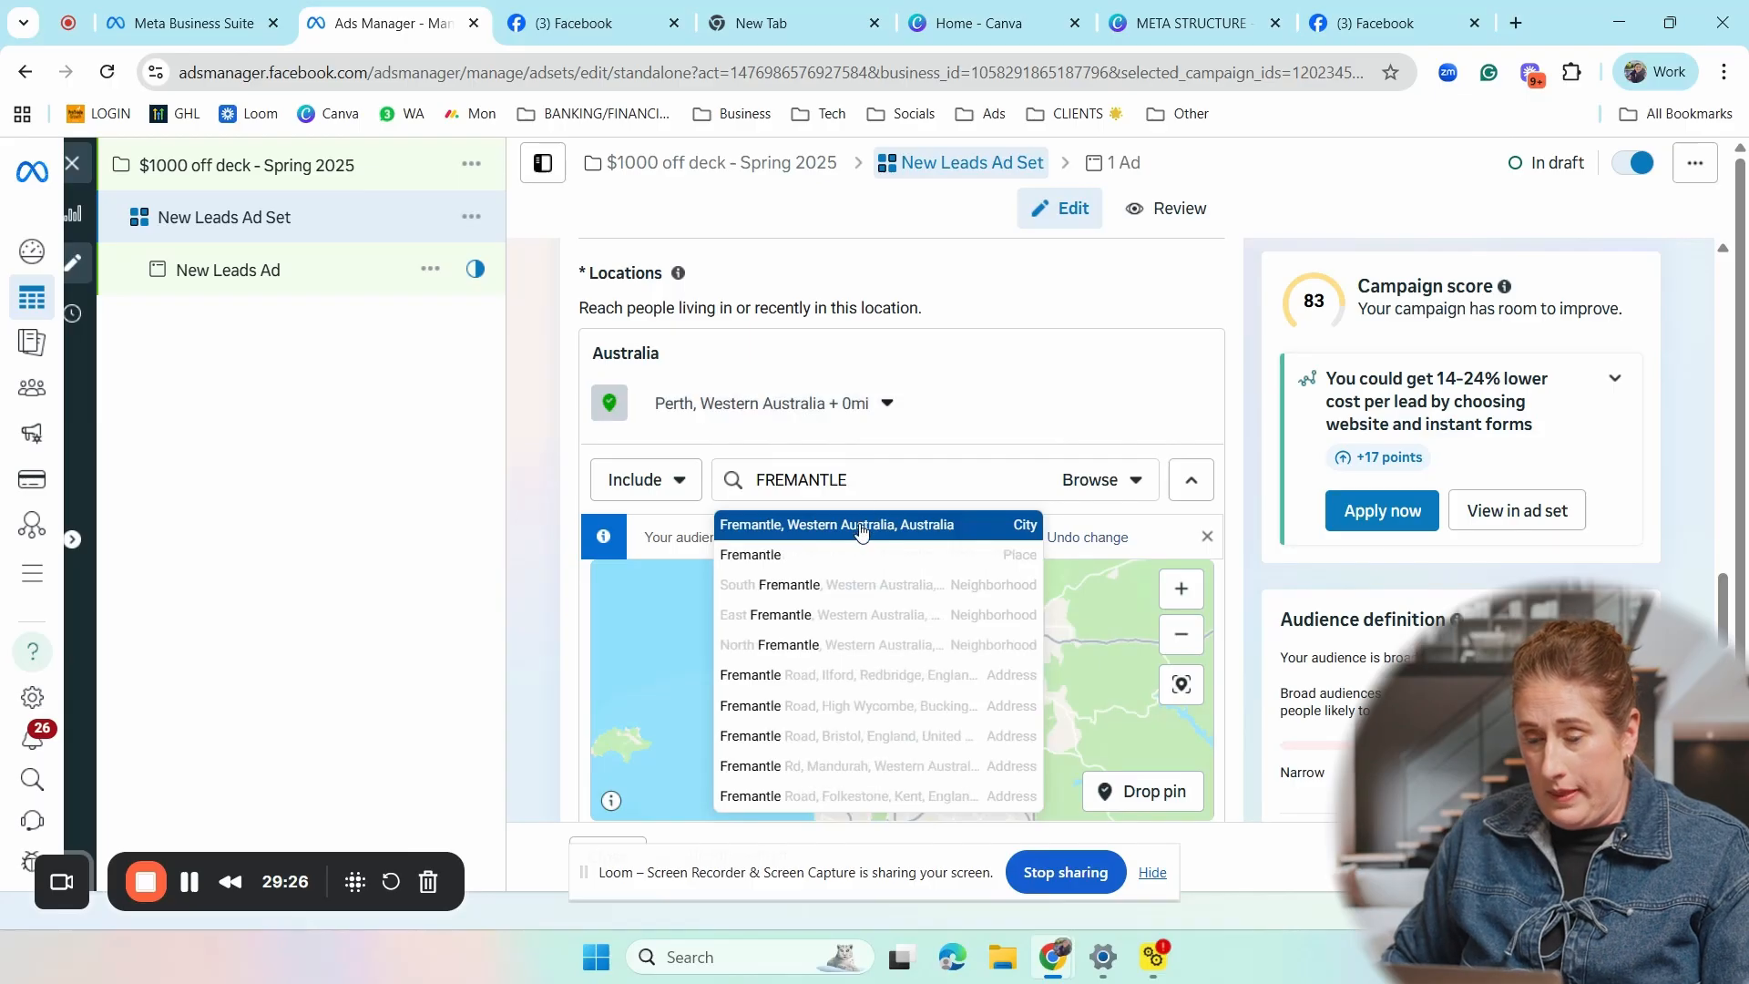
left_click(860, 526)
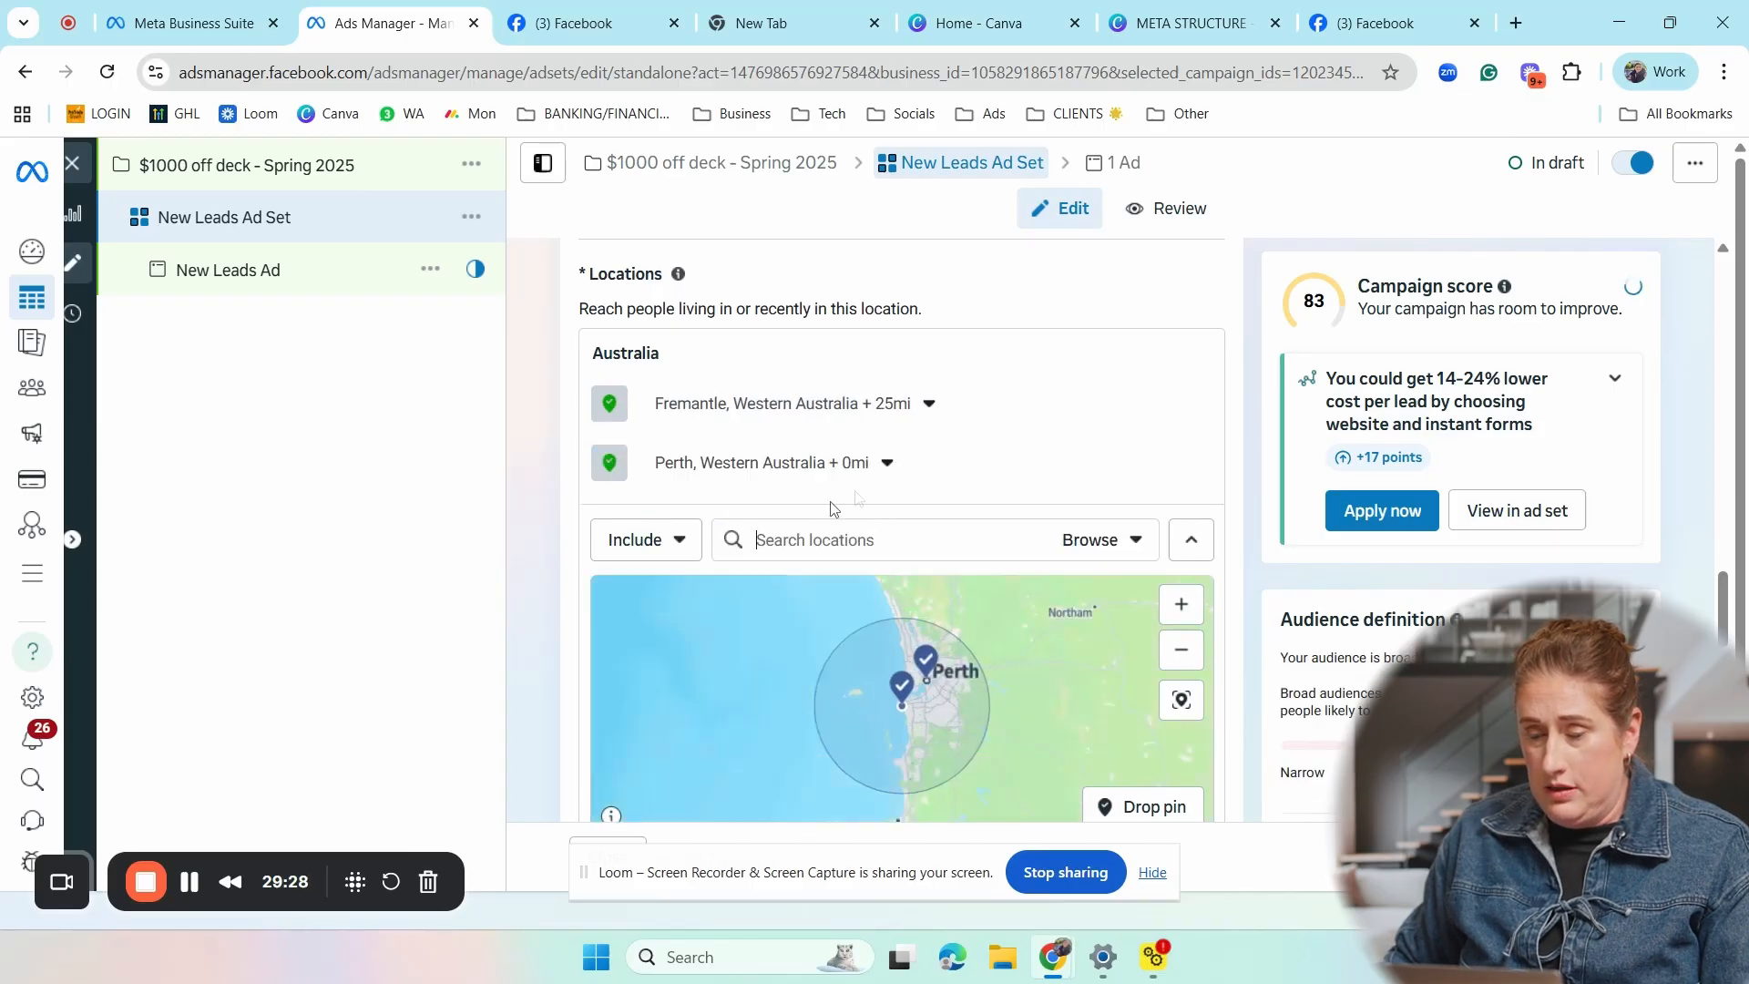
left_click(929, 401)
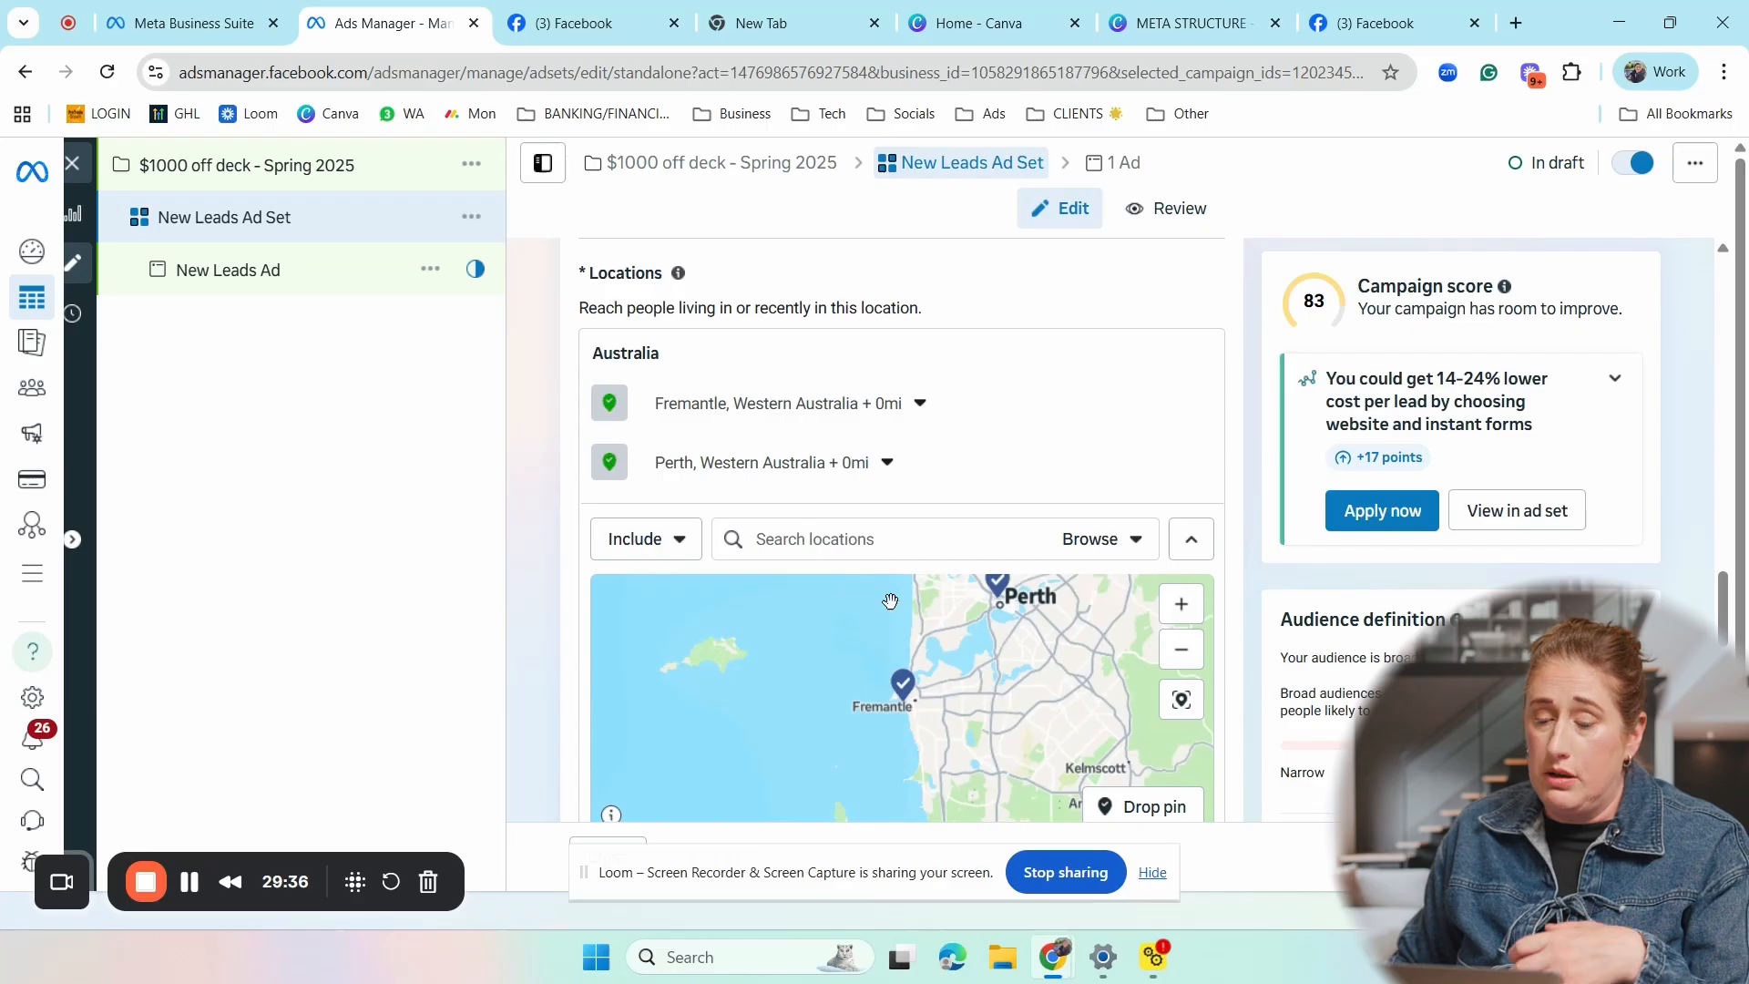
- Compare the two city locations on the map and switch Fremantle to cities within a 25 mi radius
scroll(940, 679, "down", 1)
left_click_drag(942, 680, 863, 741)
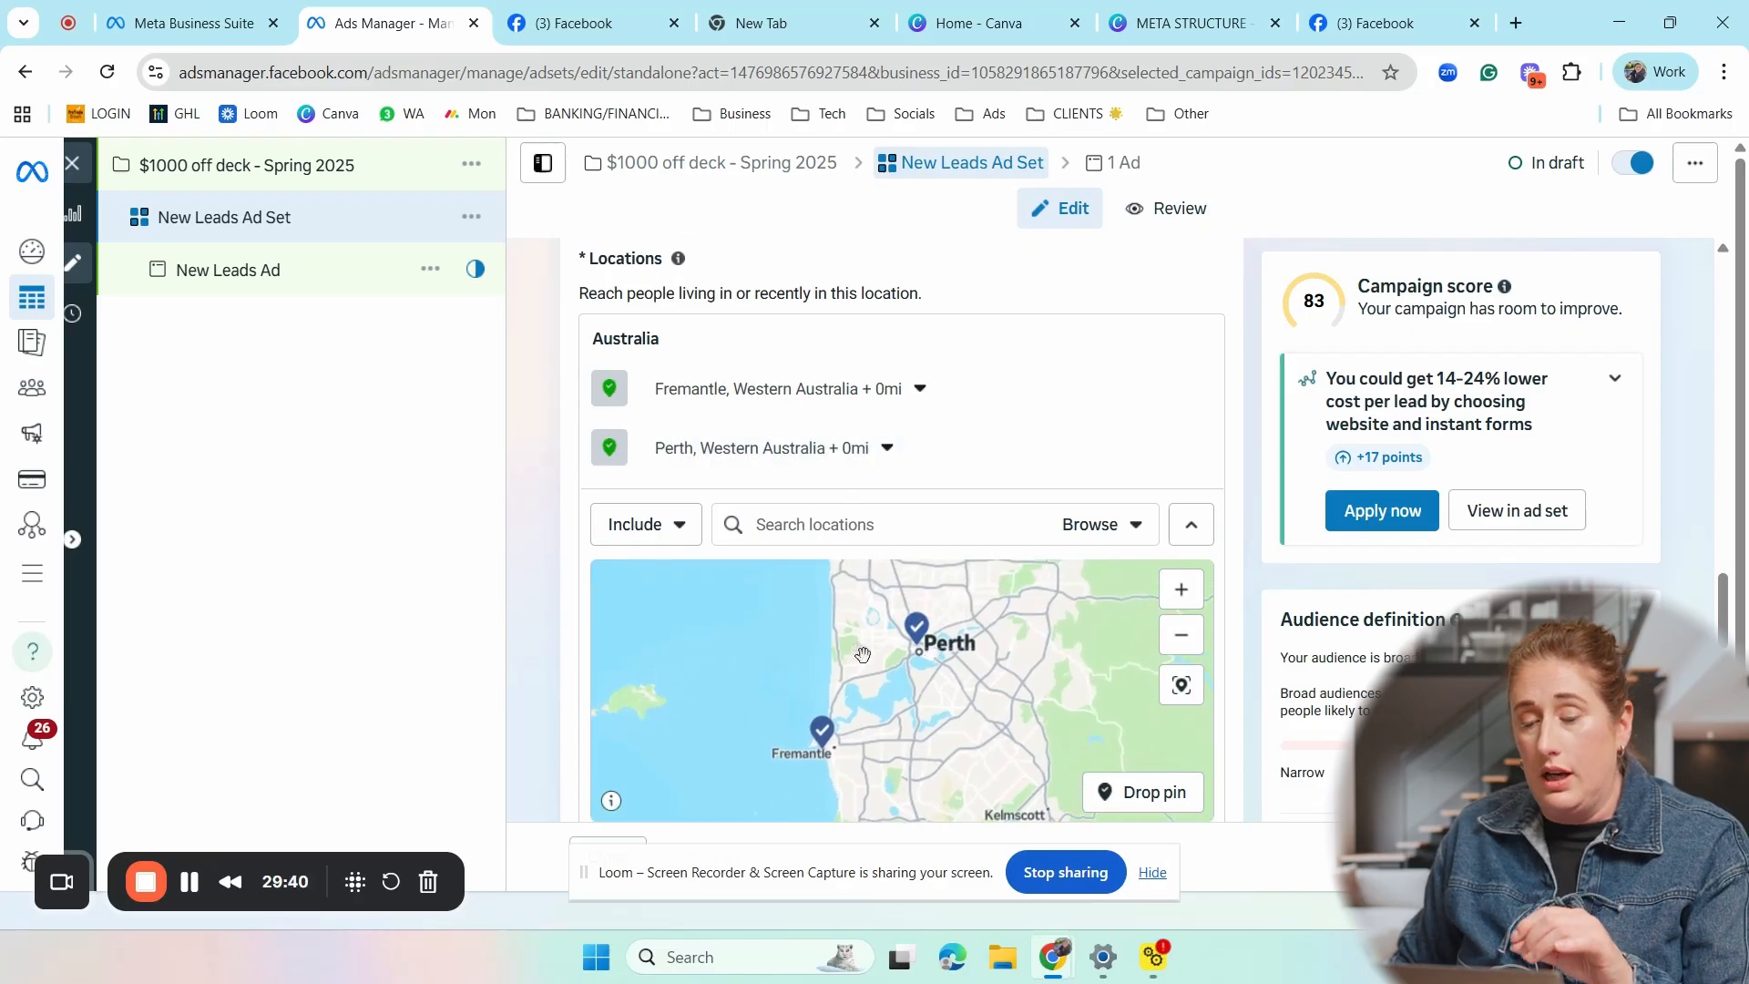
left_click(920, 389)
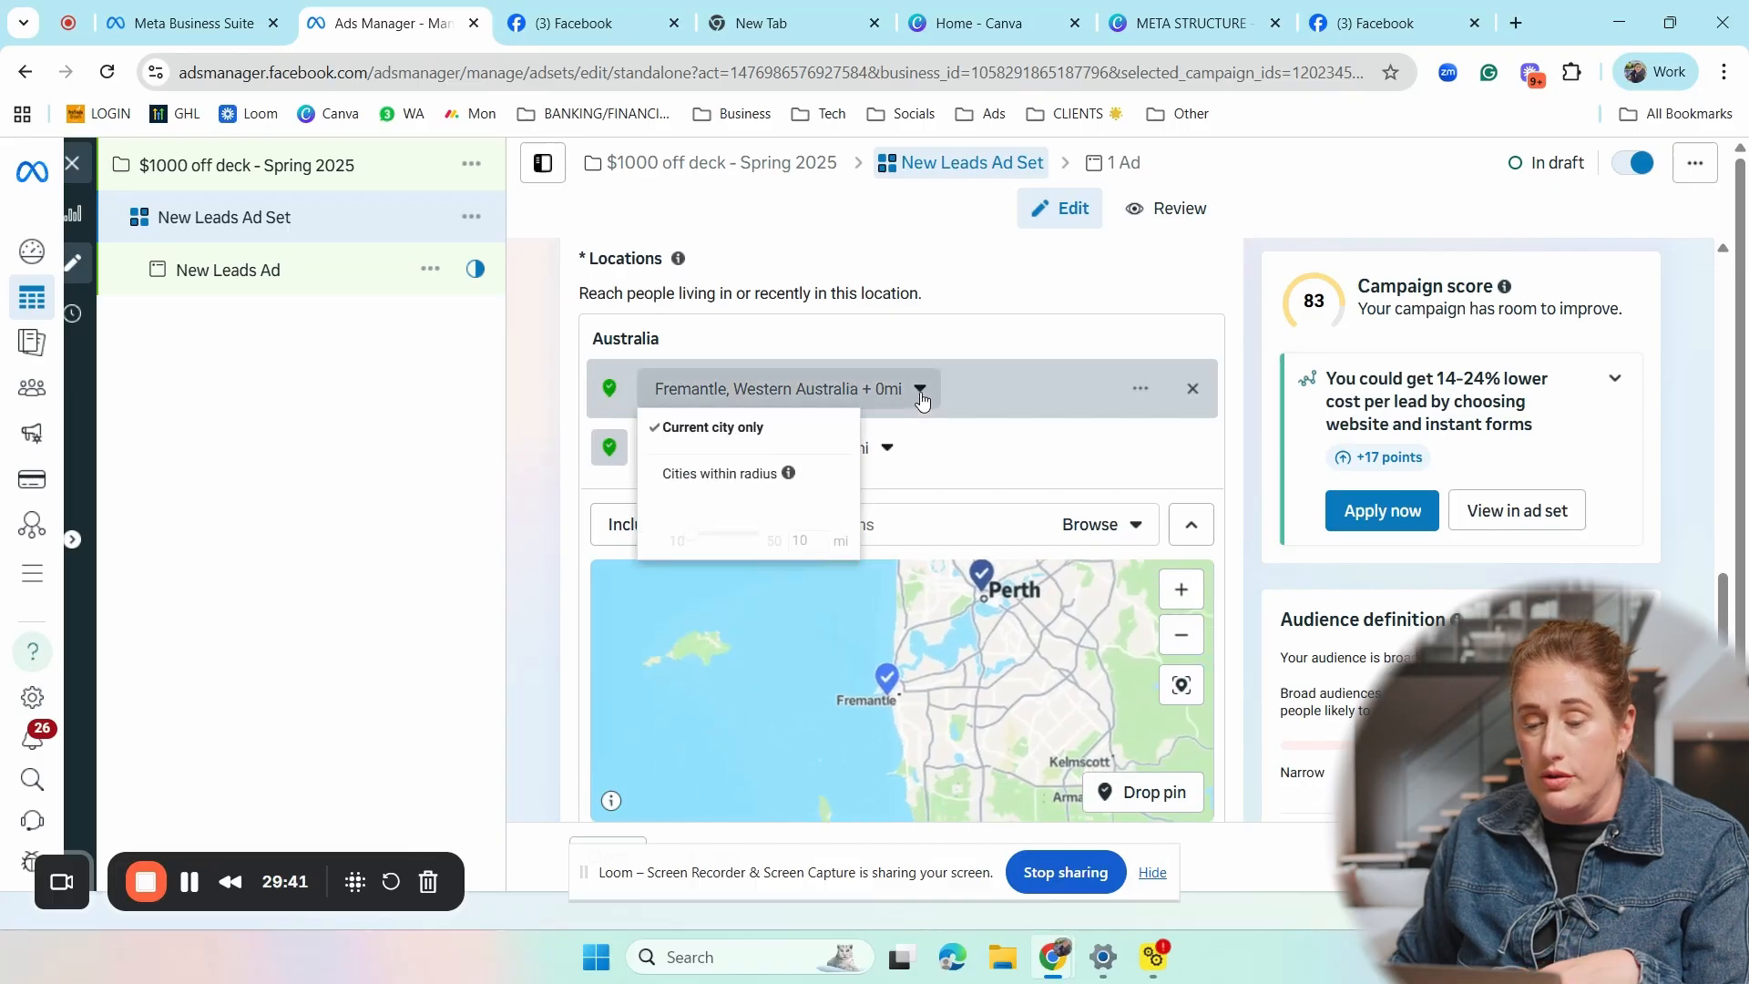
left_click(769, 475)
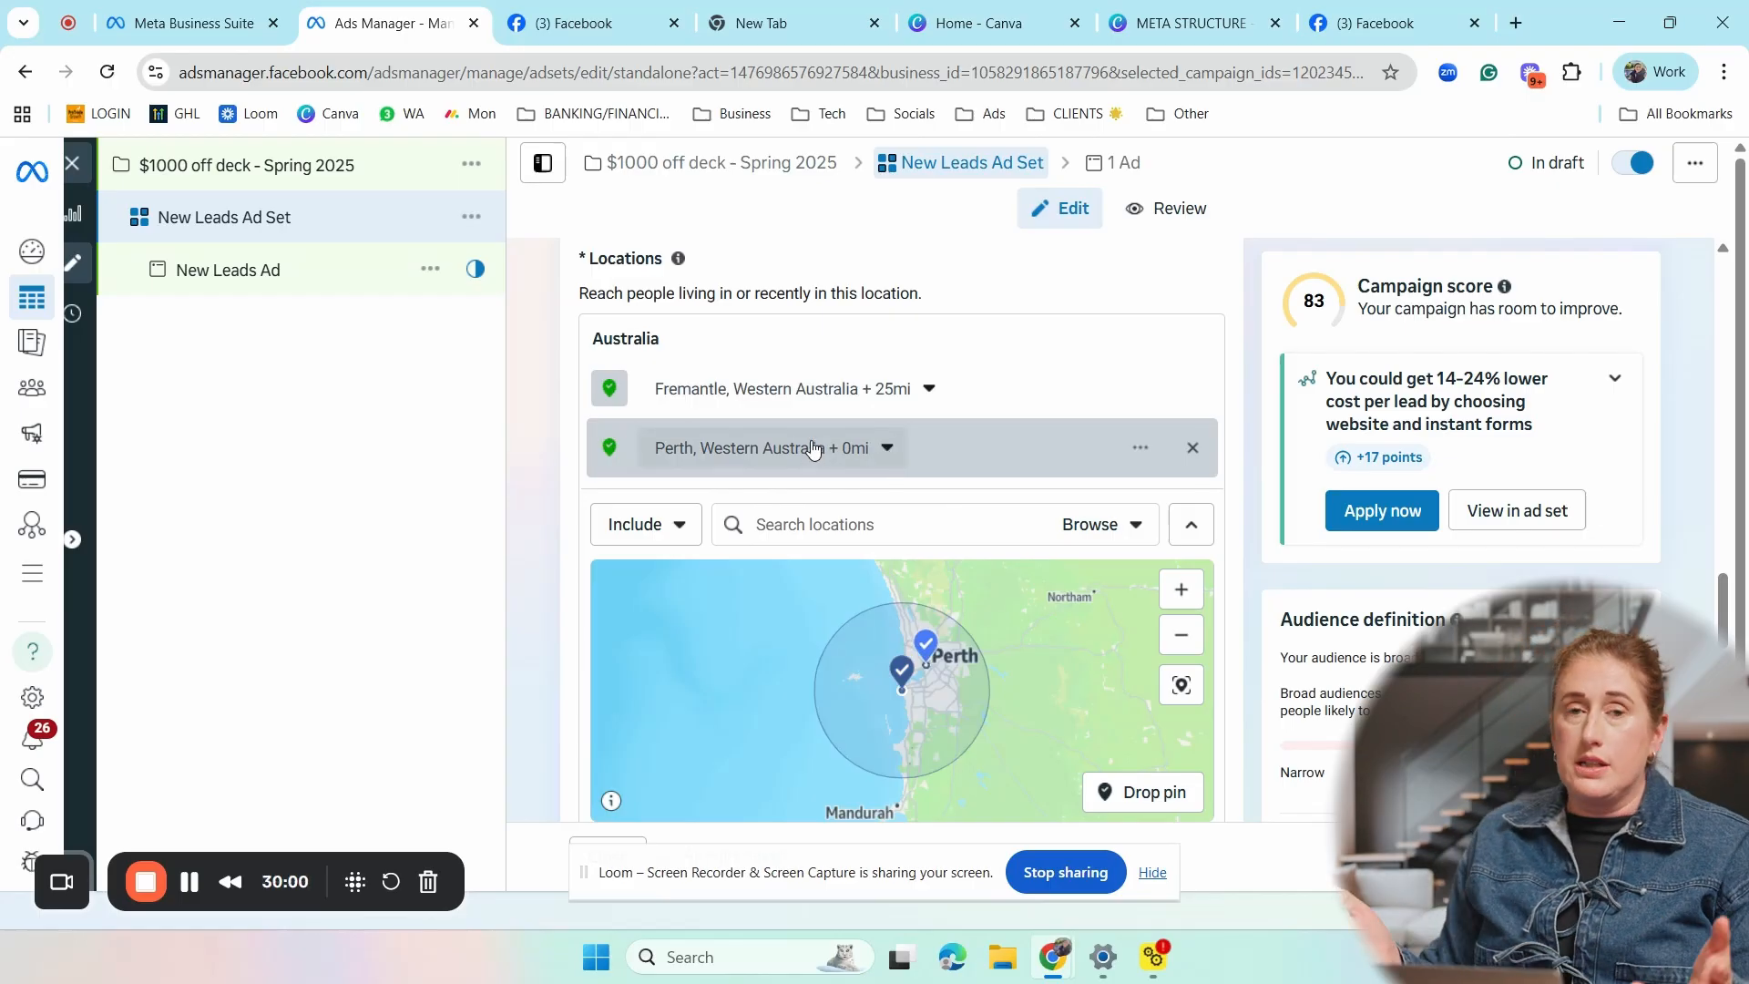
- Exclude the city of Northam, Western Australia with a 25 mi radius from the ad set's locations
left_click(681, 527)
left_click(669, 628)
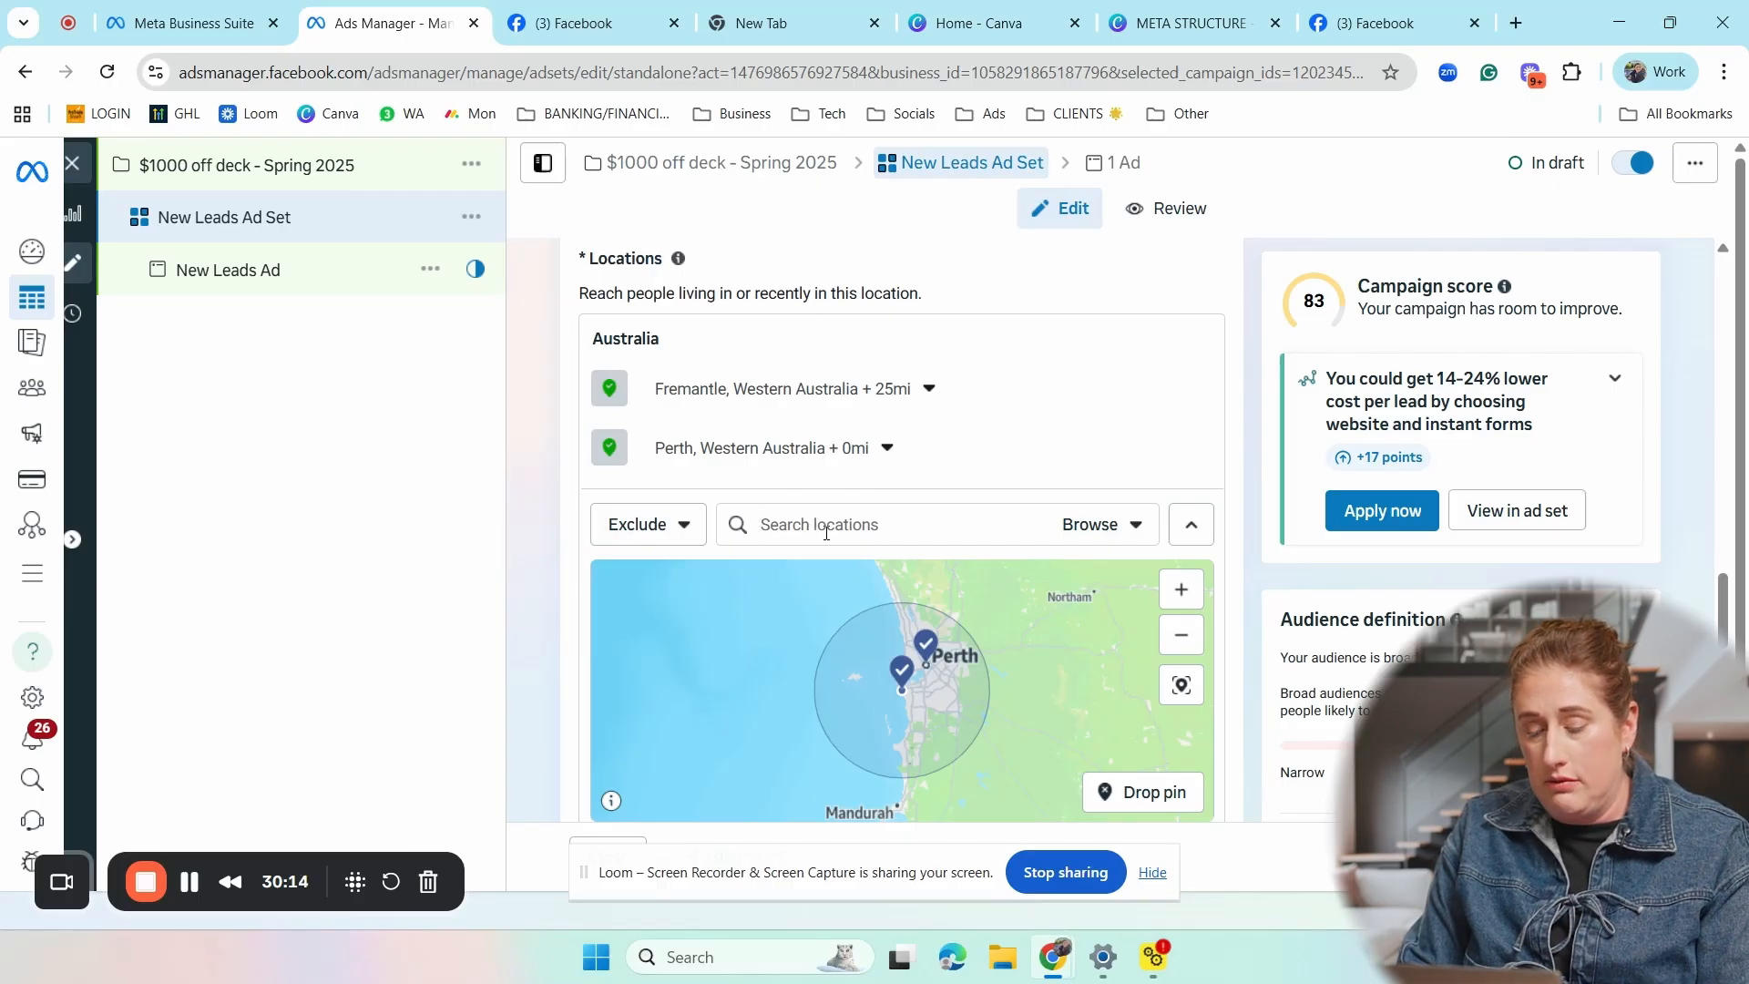
type("NORT")
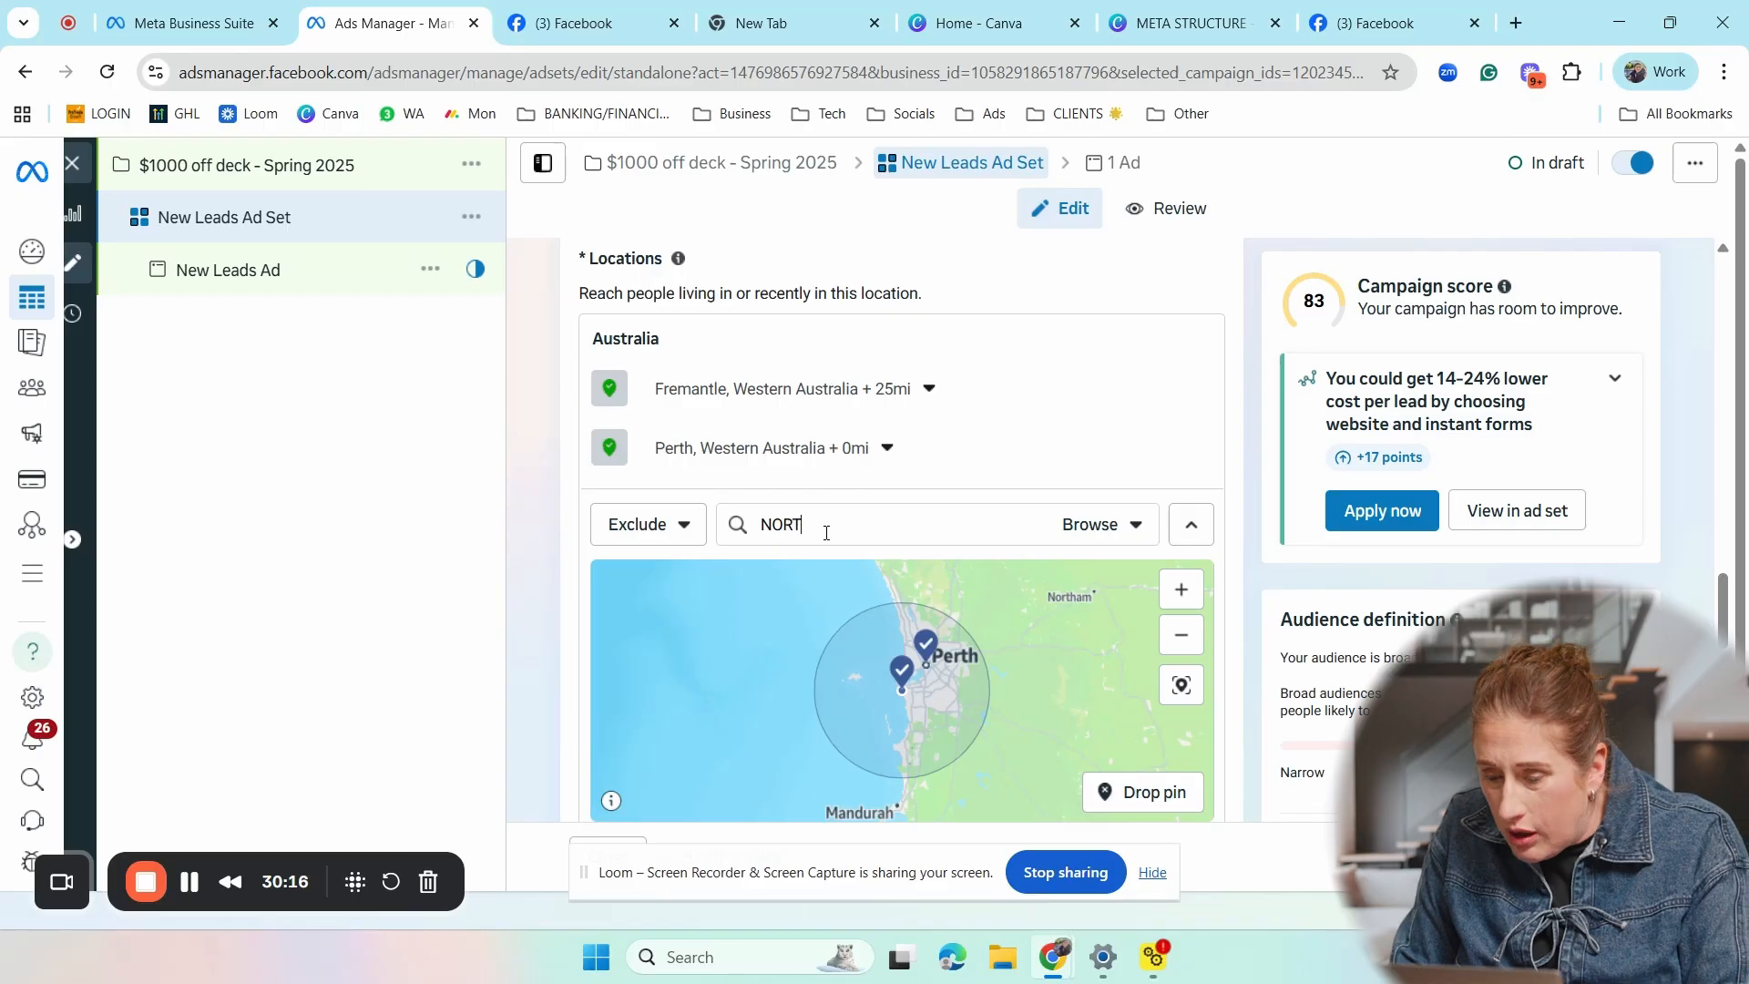
type("HAM")
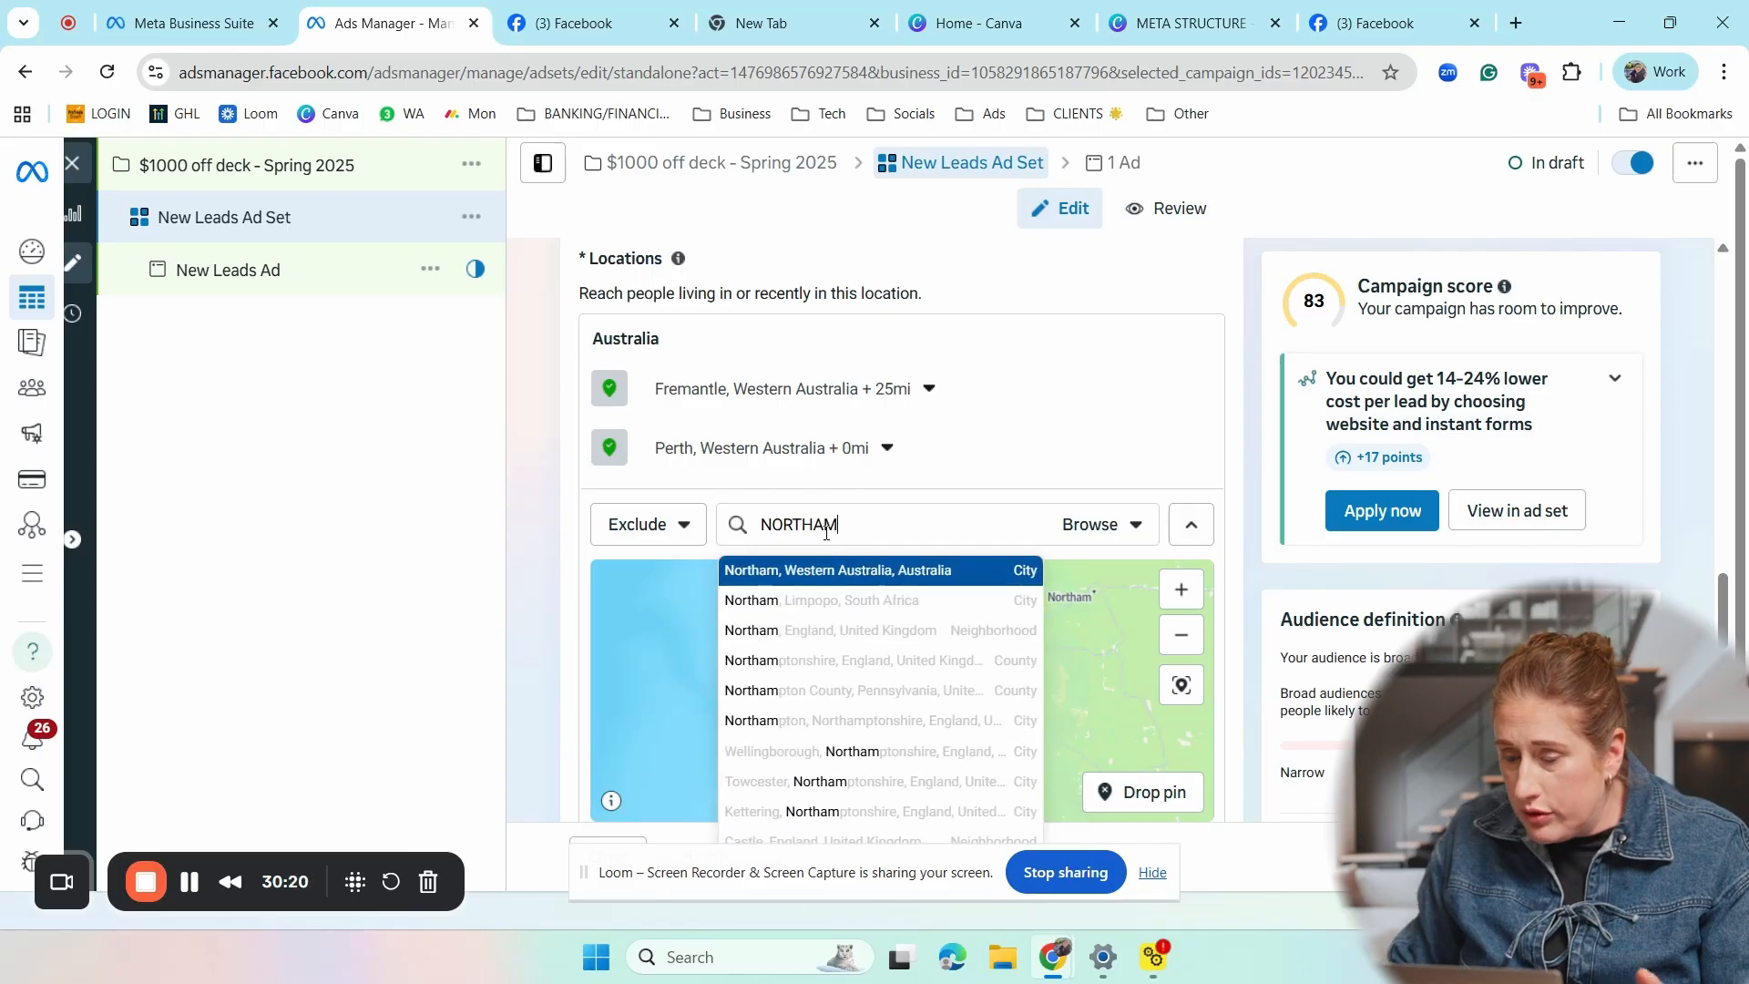
left_click(824, 572)
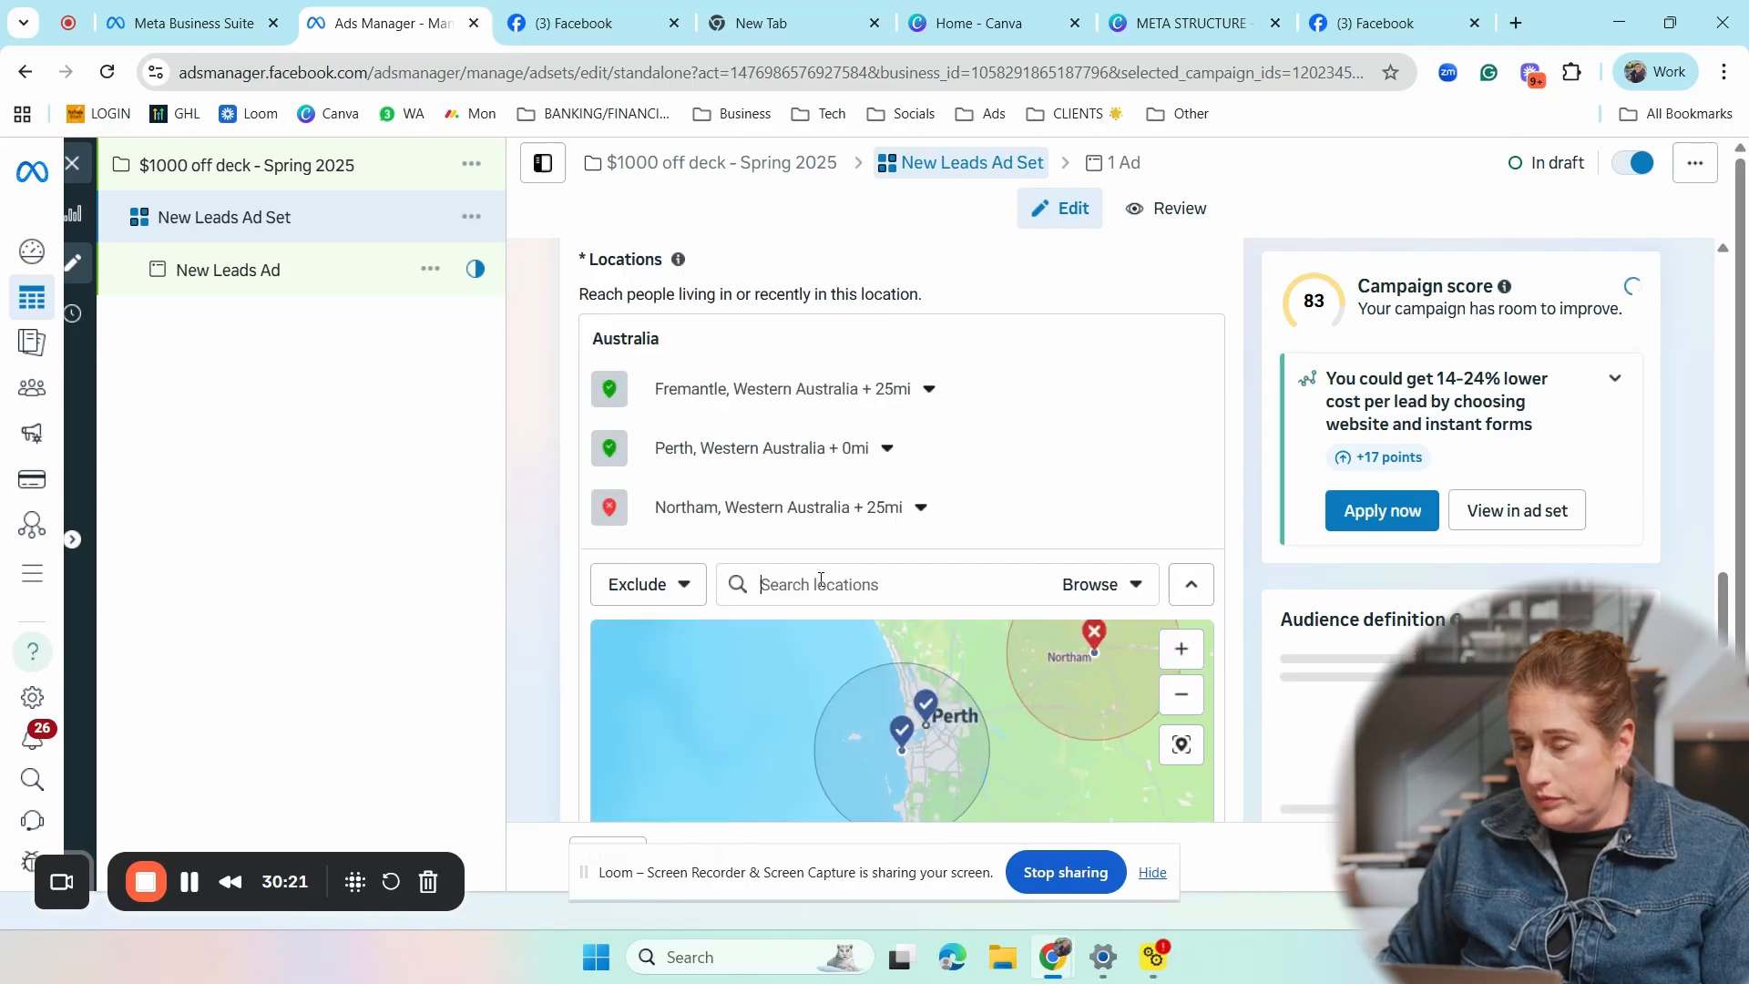
scroll(952, 720, "down", 1)
left_click_drag(964, 707, 1002, 721)
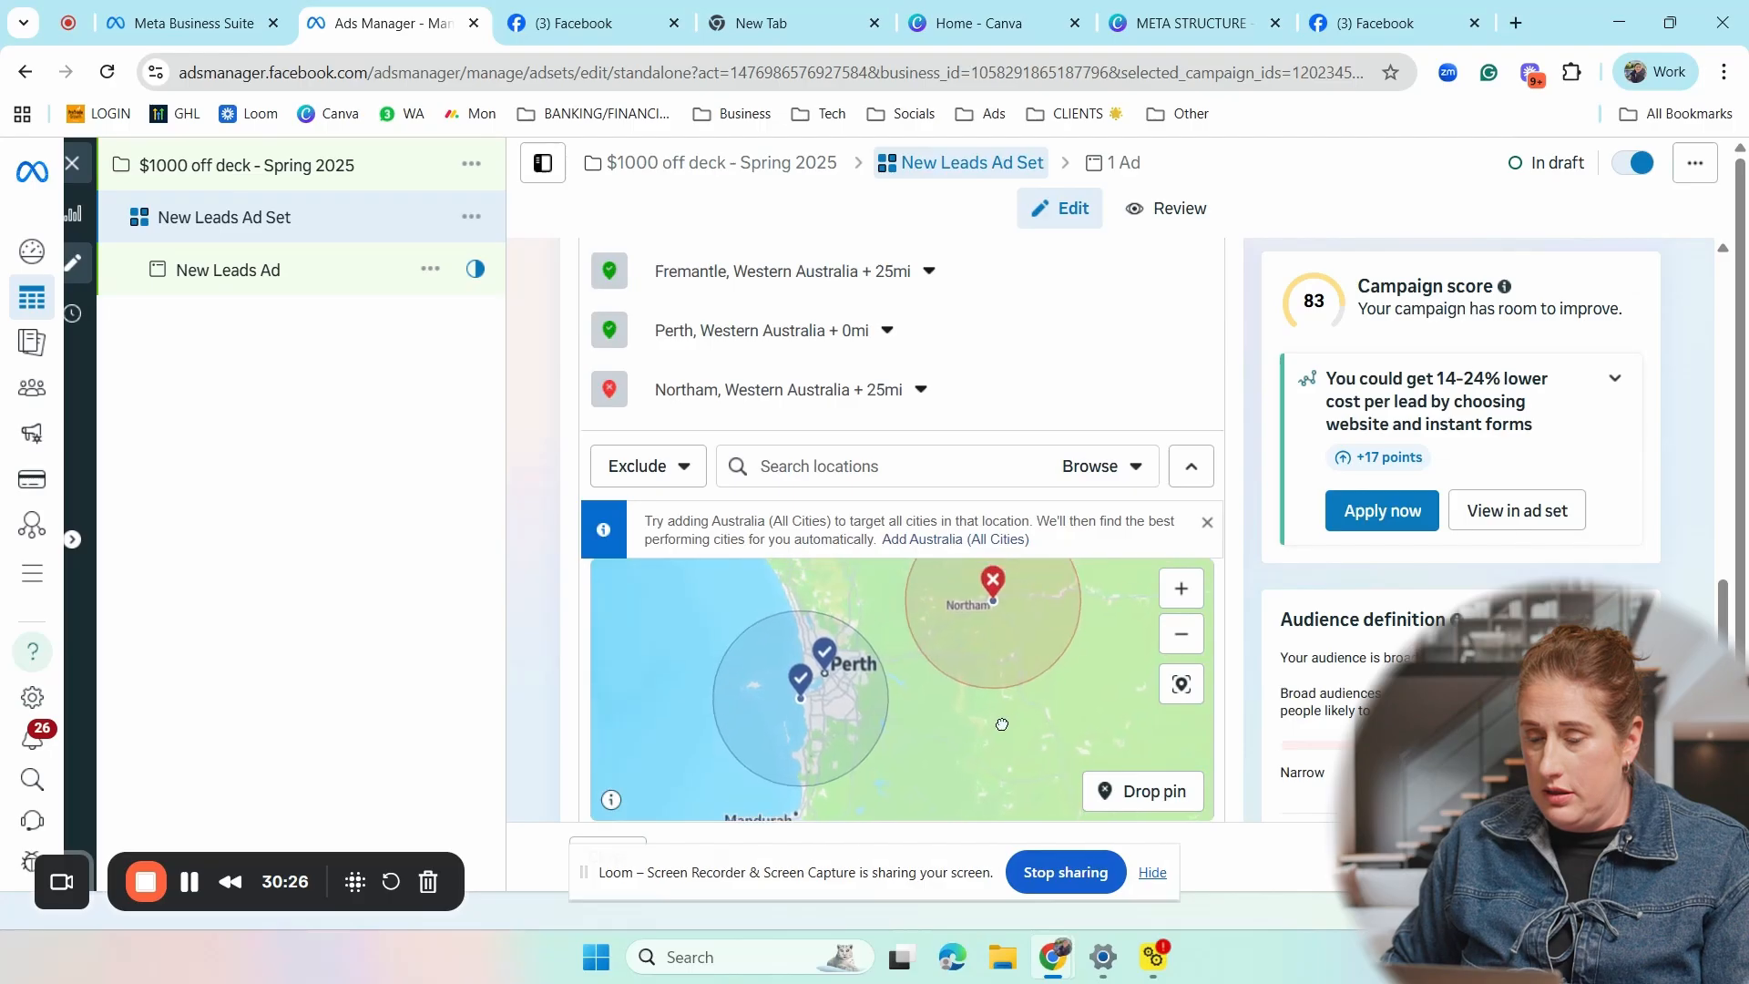
- Reduce the browser's page zoom to 90% to fit more of the ad set settings
scroll(1582, 664, "down", 1)
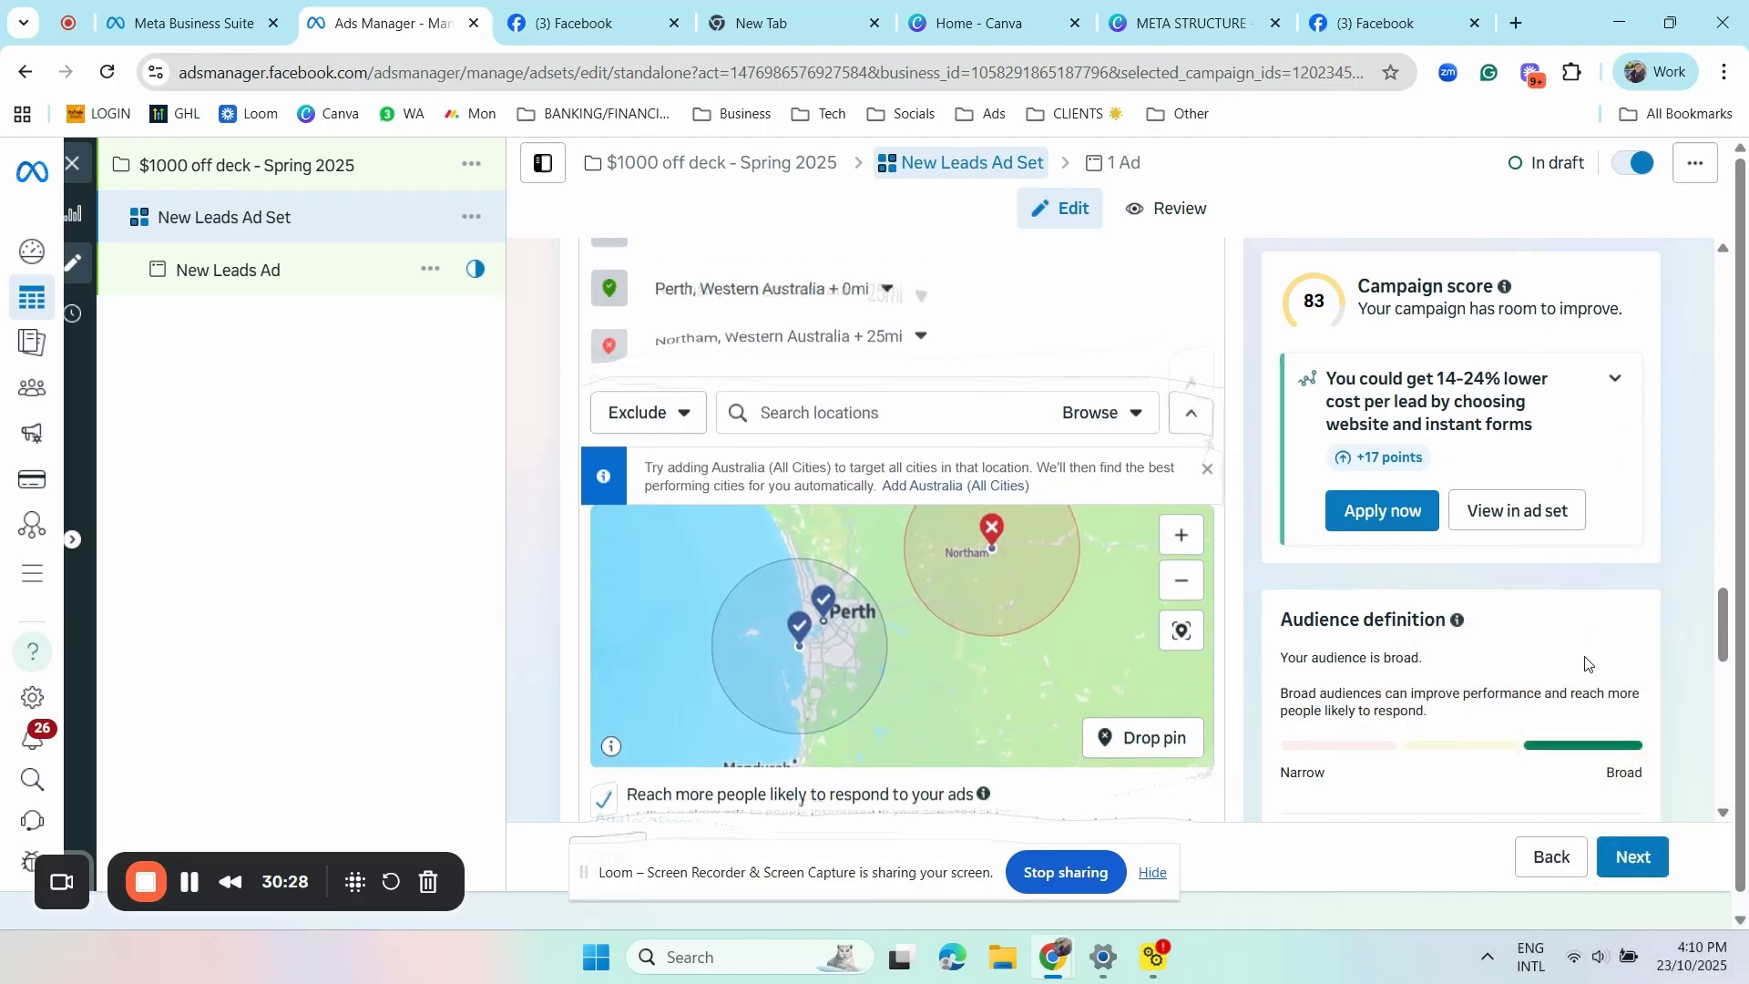
mouse_move(1724, 610)
left_mouse_down()
mouse_move(1724, 641)
mouse_move(1724, 614)
left_mouse_up()
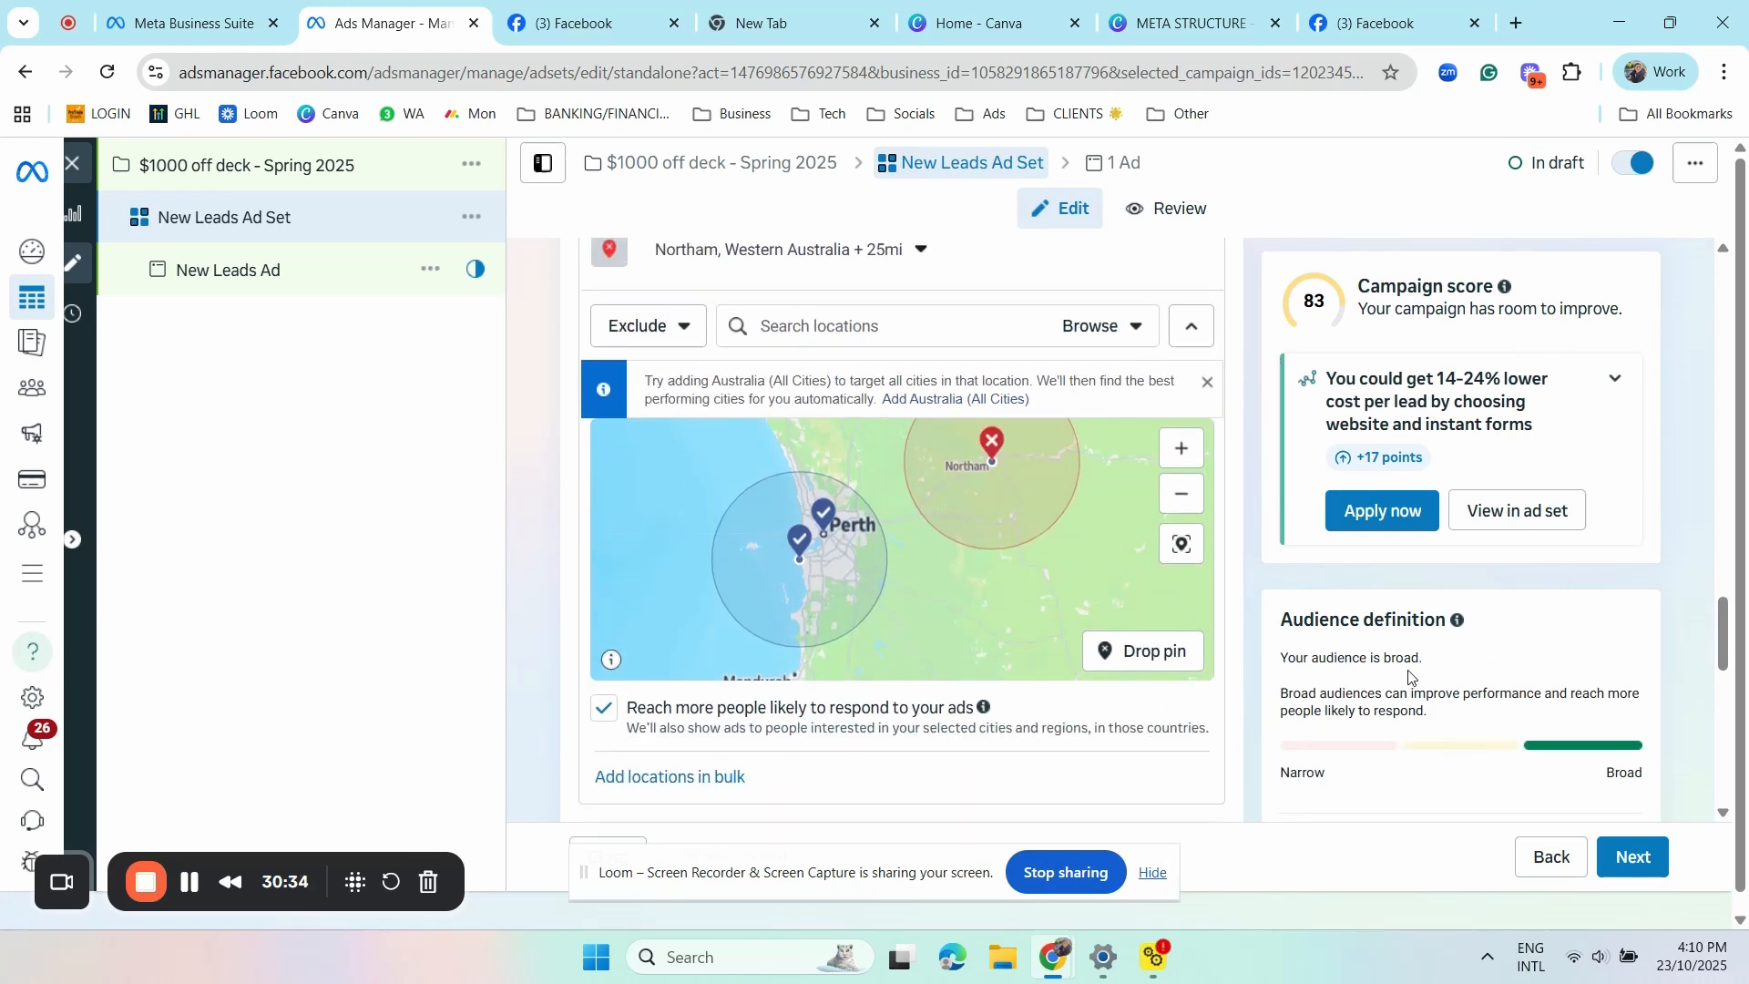
scroll(1430, 671, "down", 1)
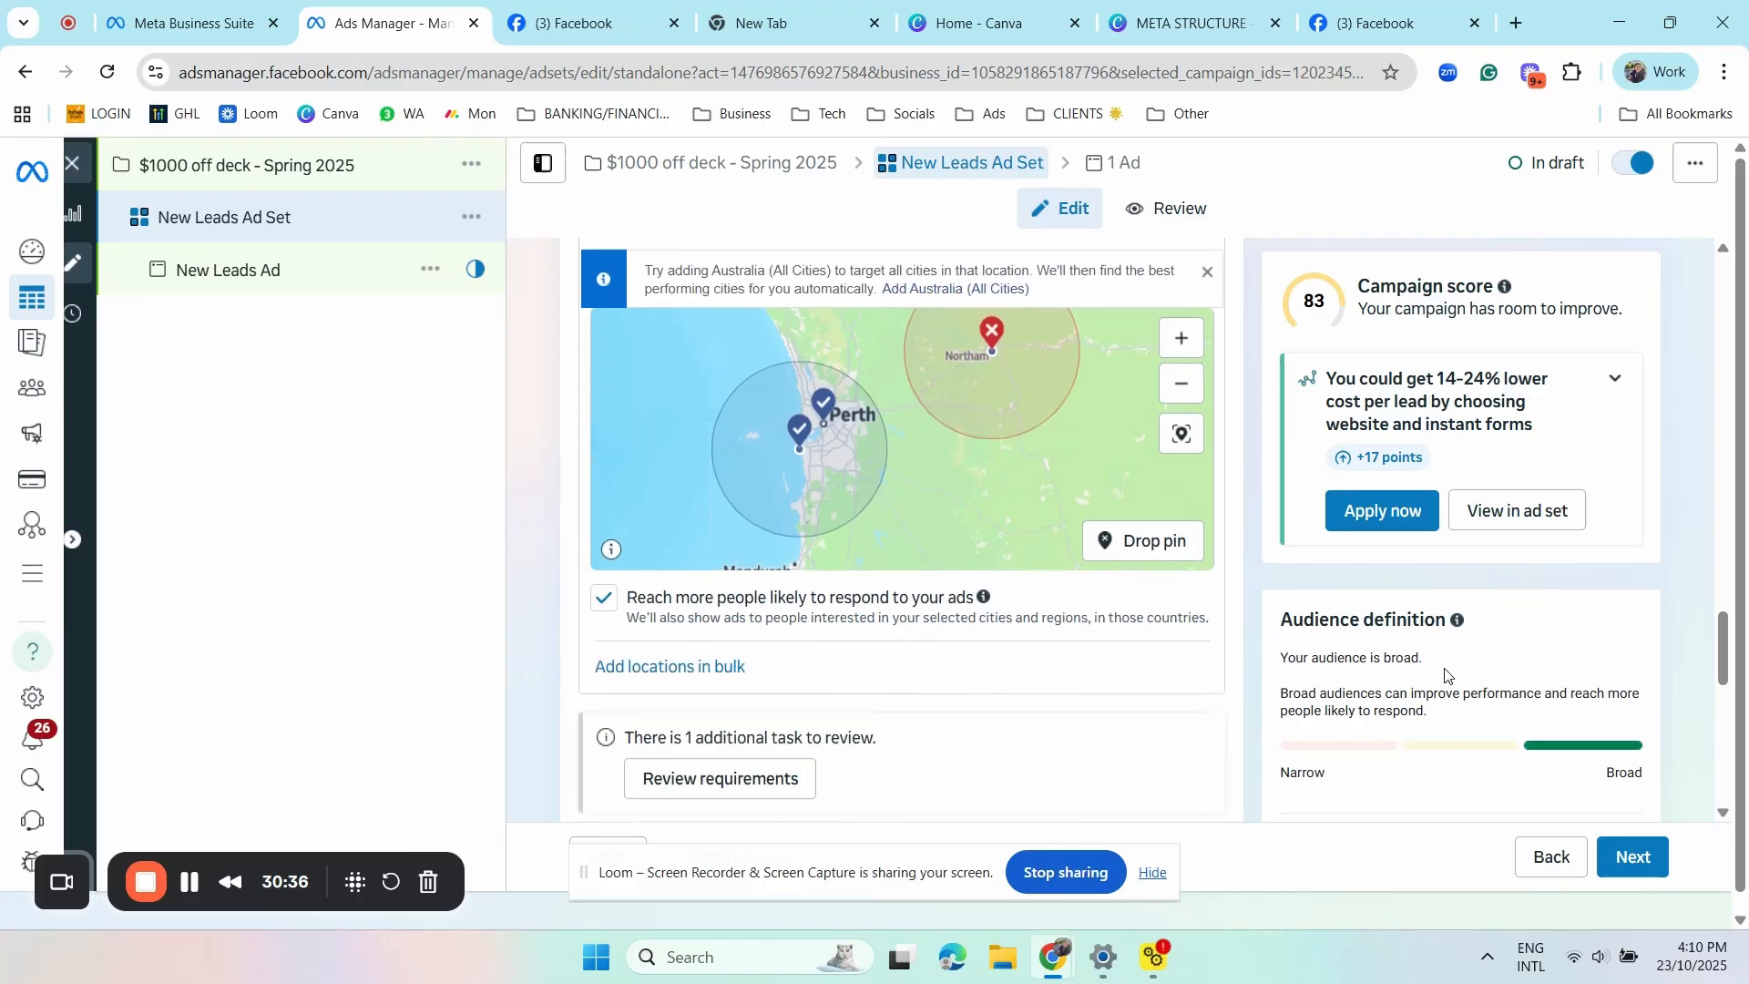
left_click(1724, 72)
left_click(1571, 528)
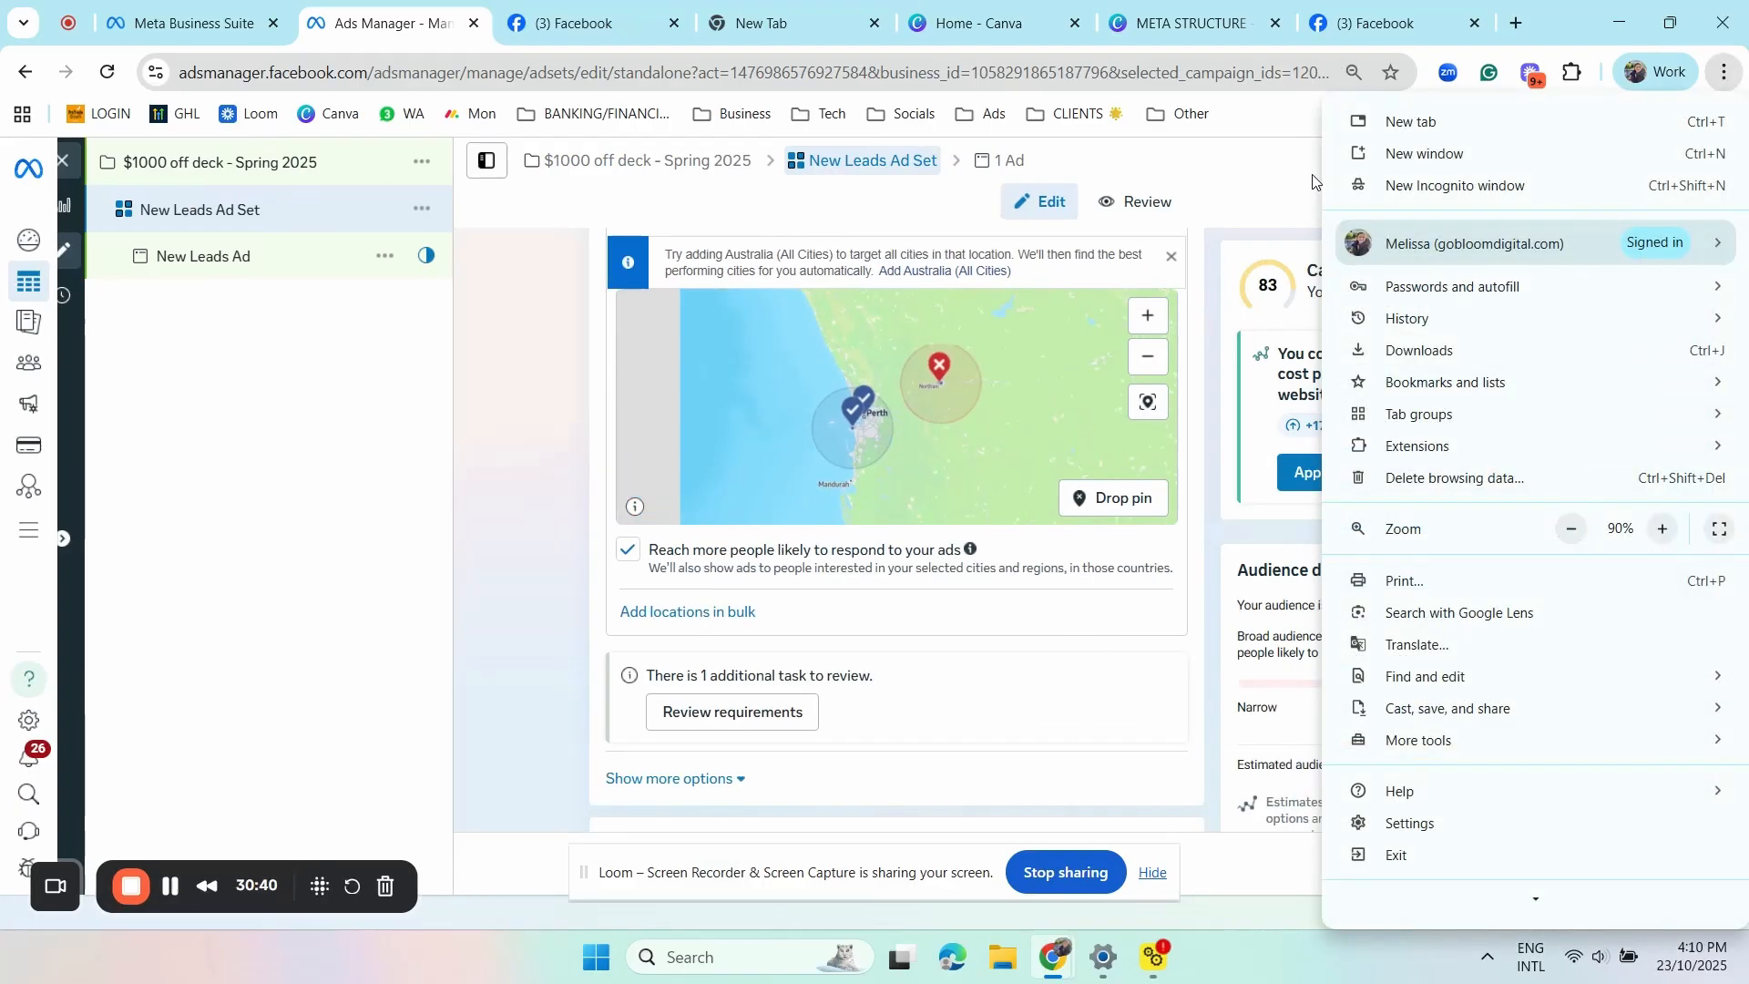
key("Escape")
- Expand the additional audience control options and set the minimum age to 25
scroll(1637, 684, "down", 1)
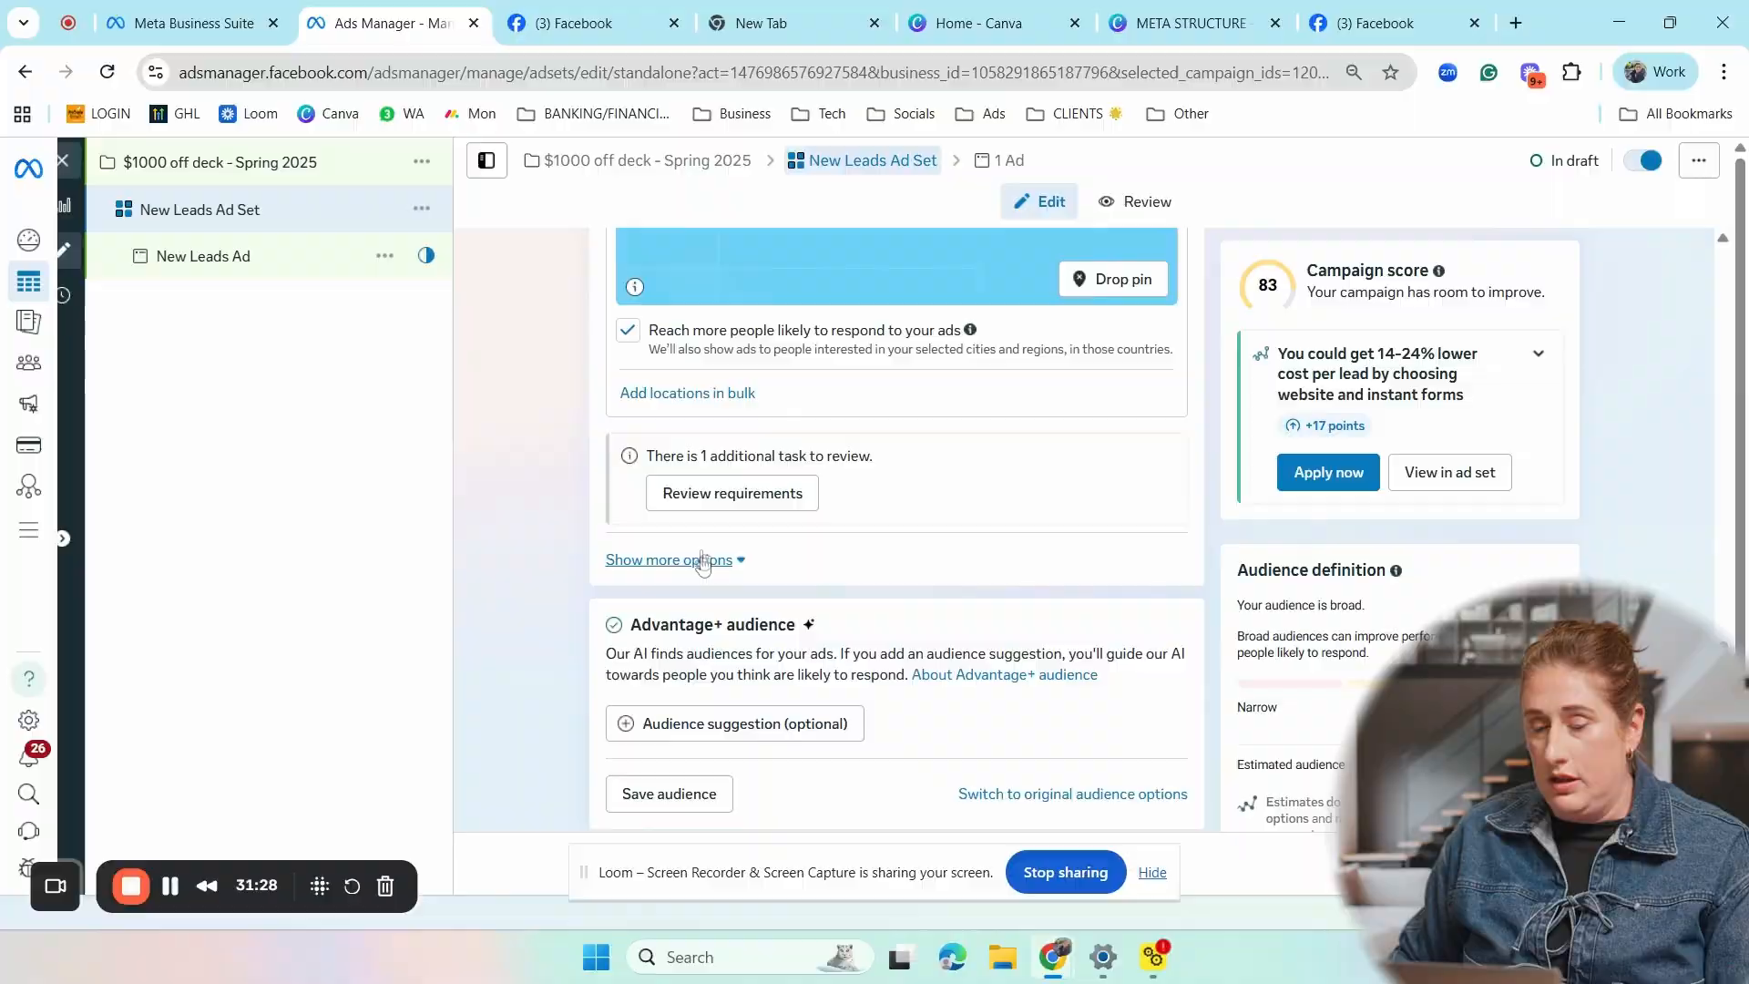
left_click(707, 558)
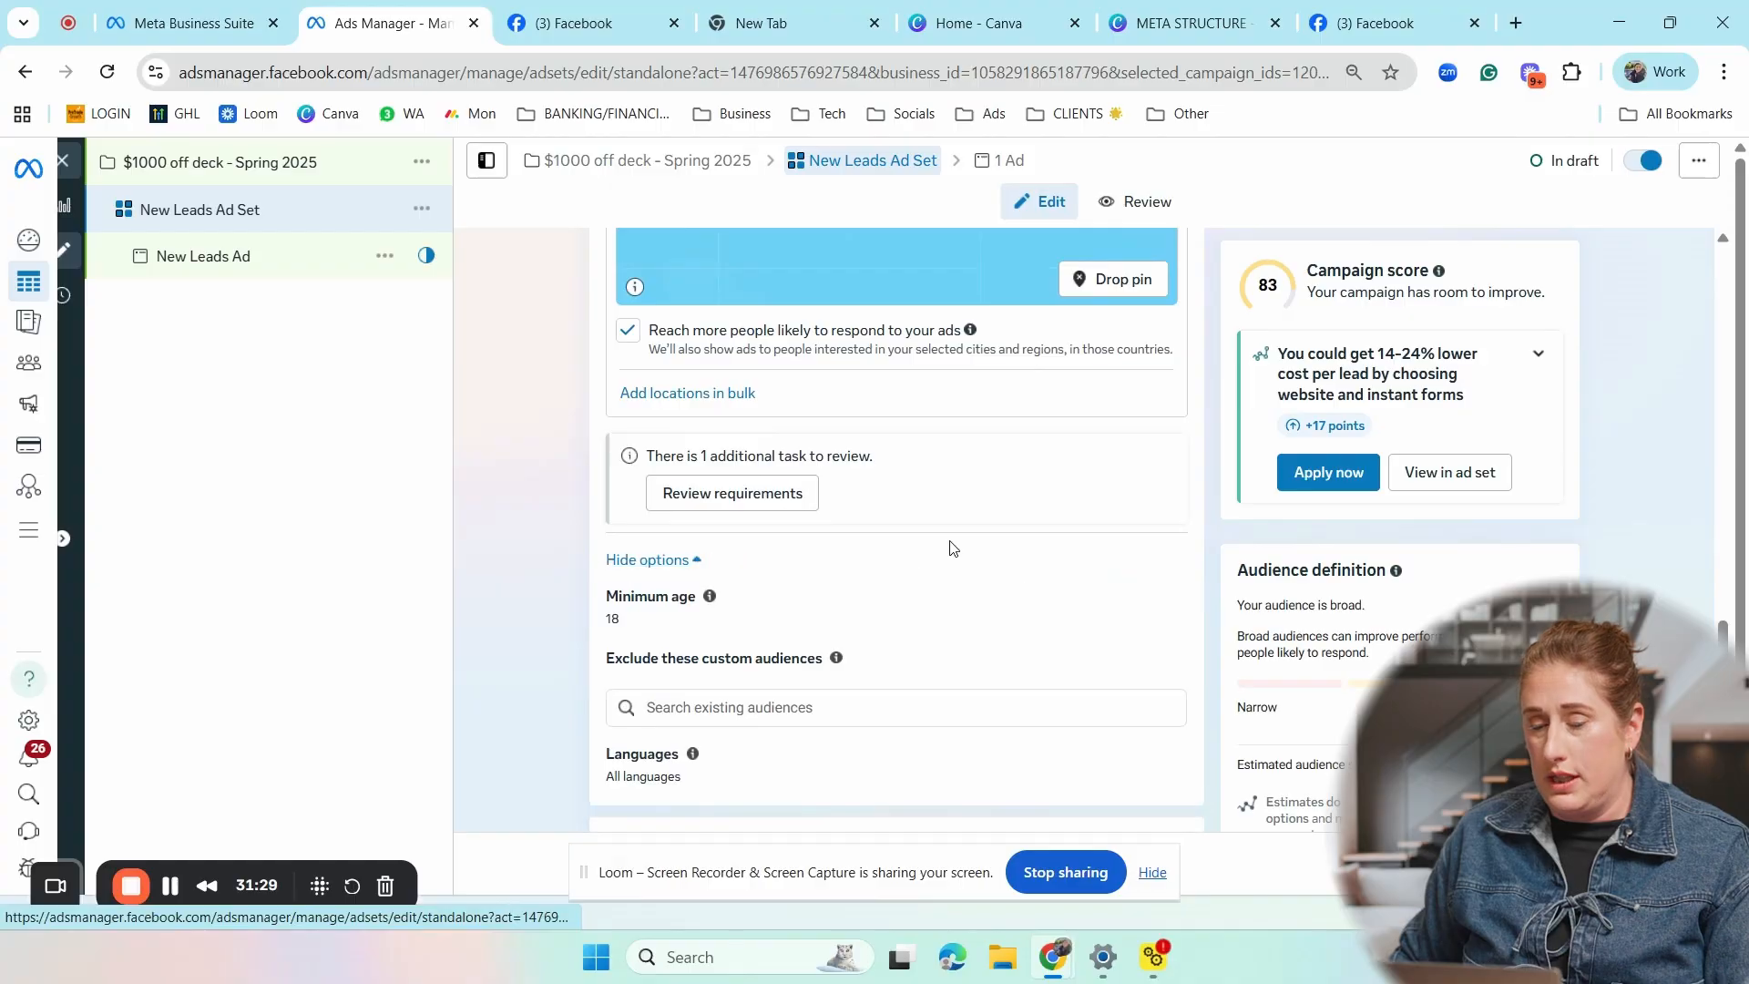
mouse_move(709, 600)
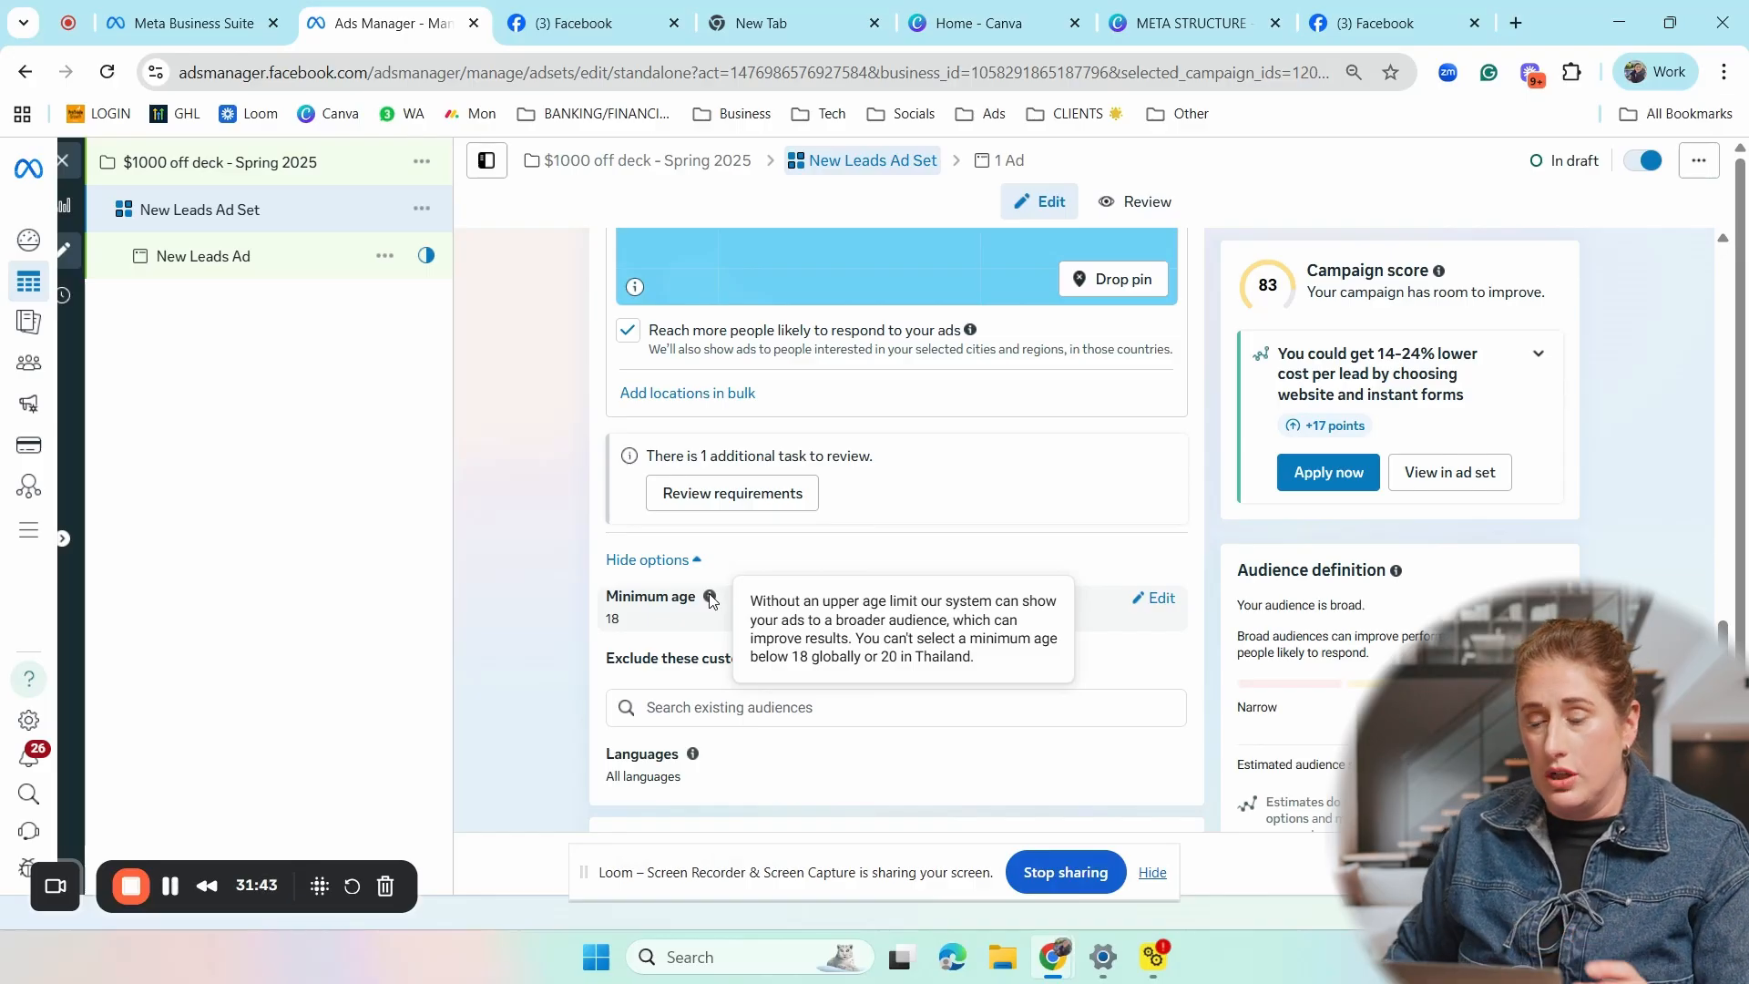
left_click(1159, 606)
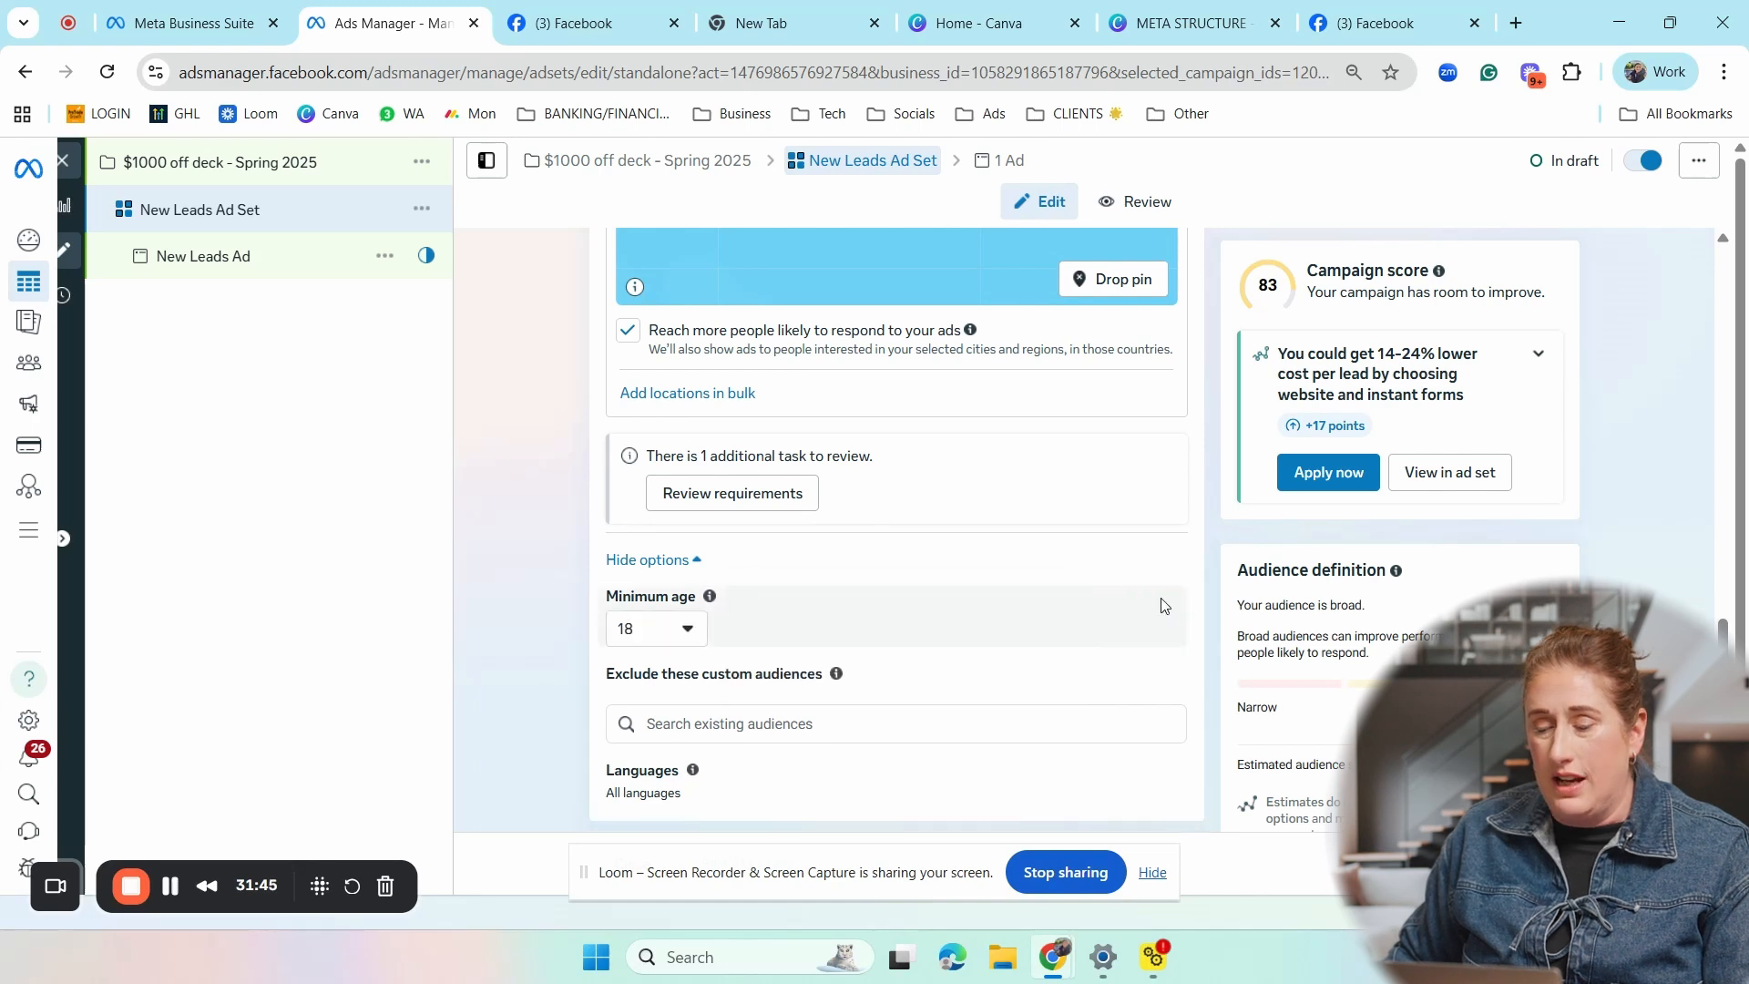
left_click(689, 638)
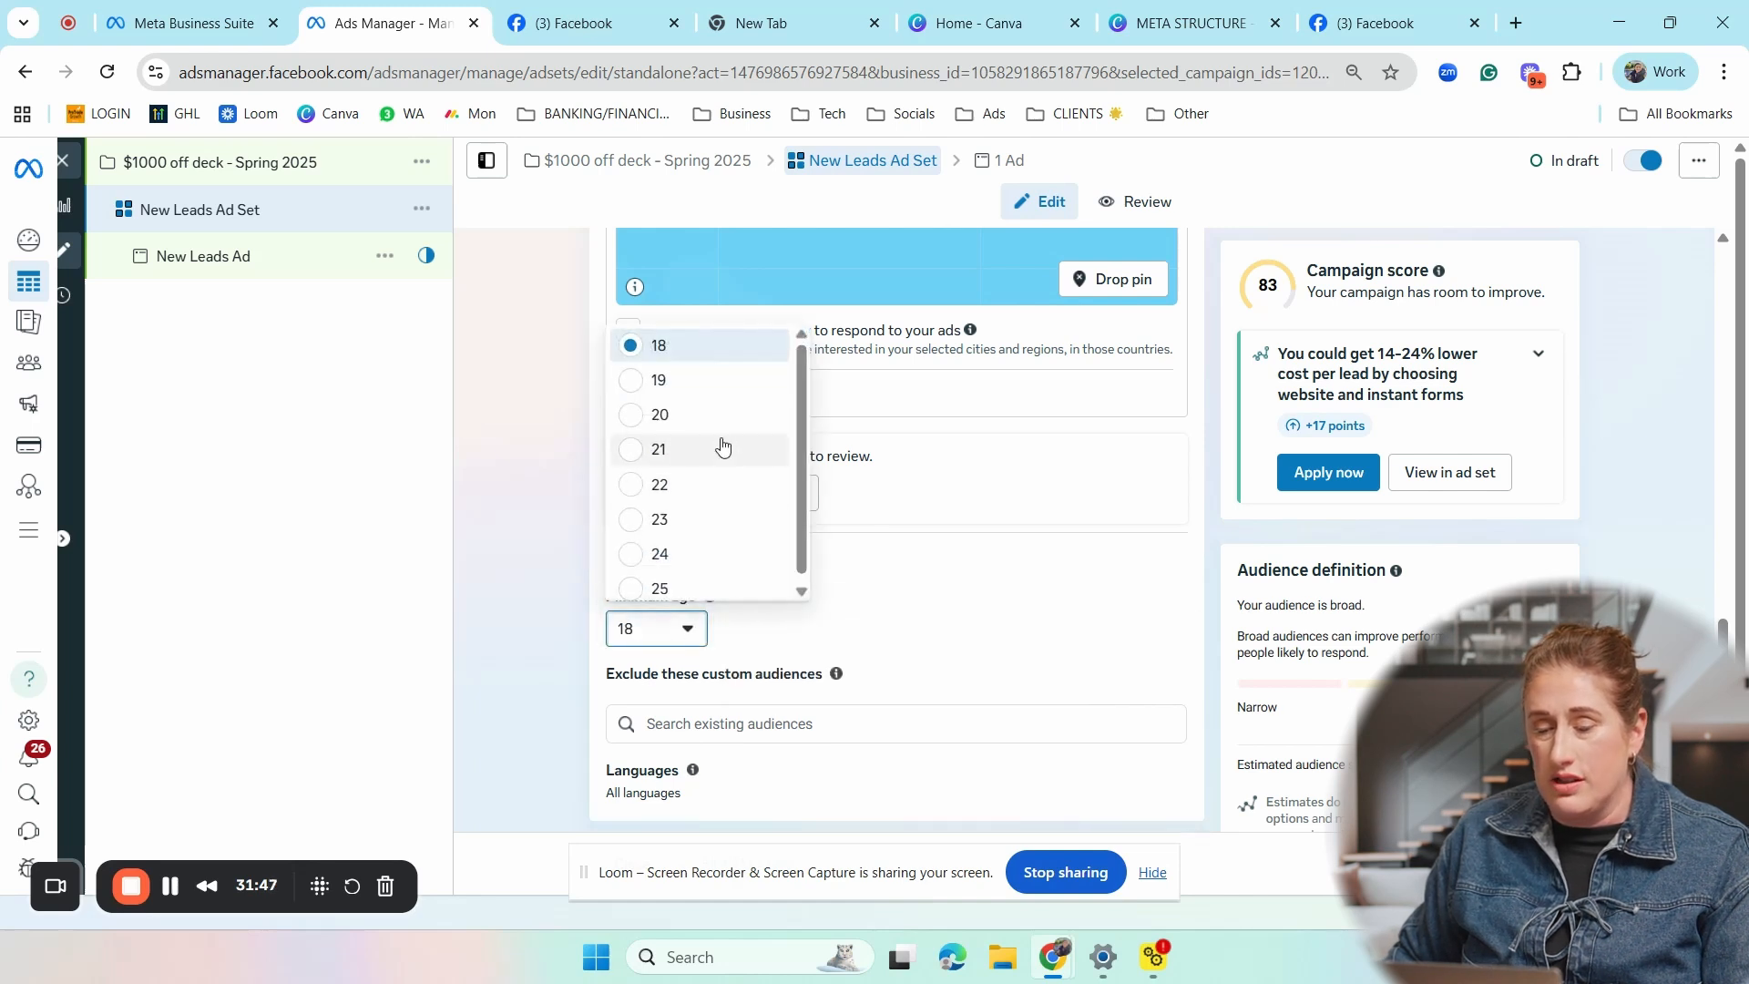
left_click(674, 588)
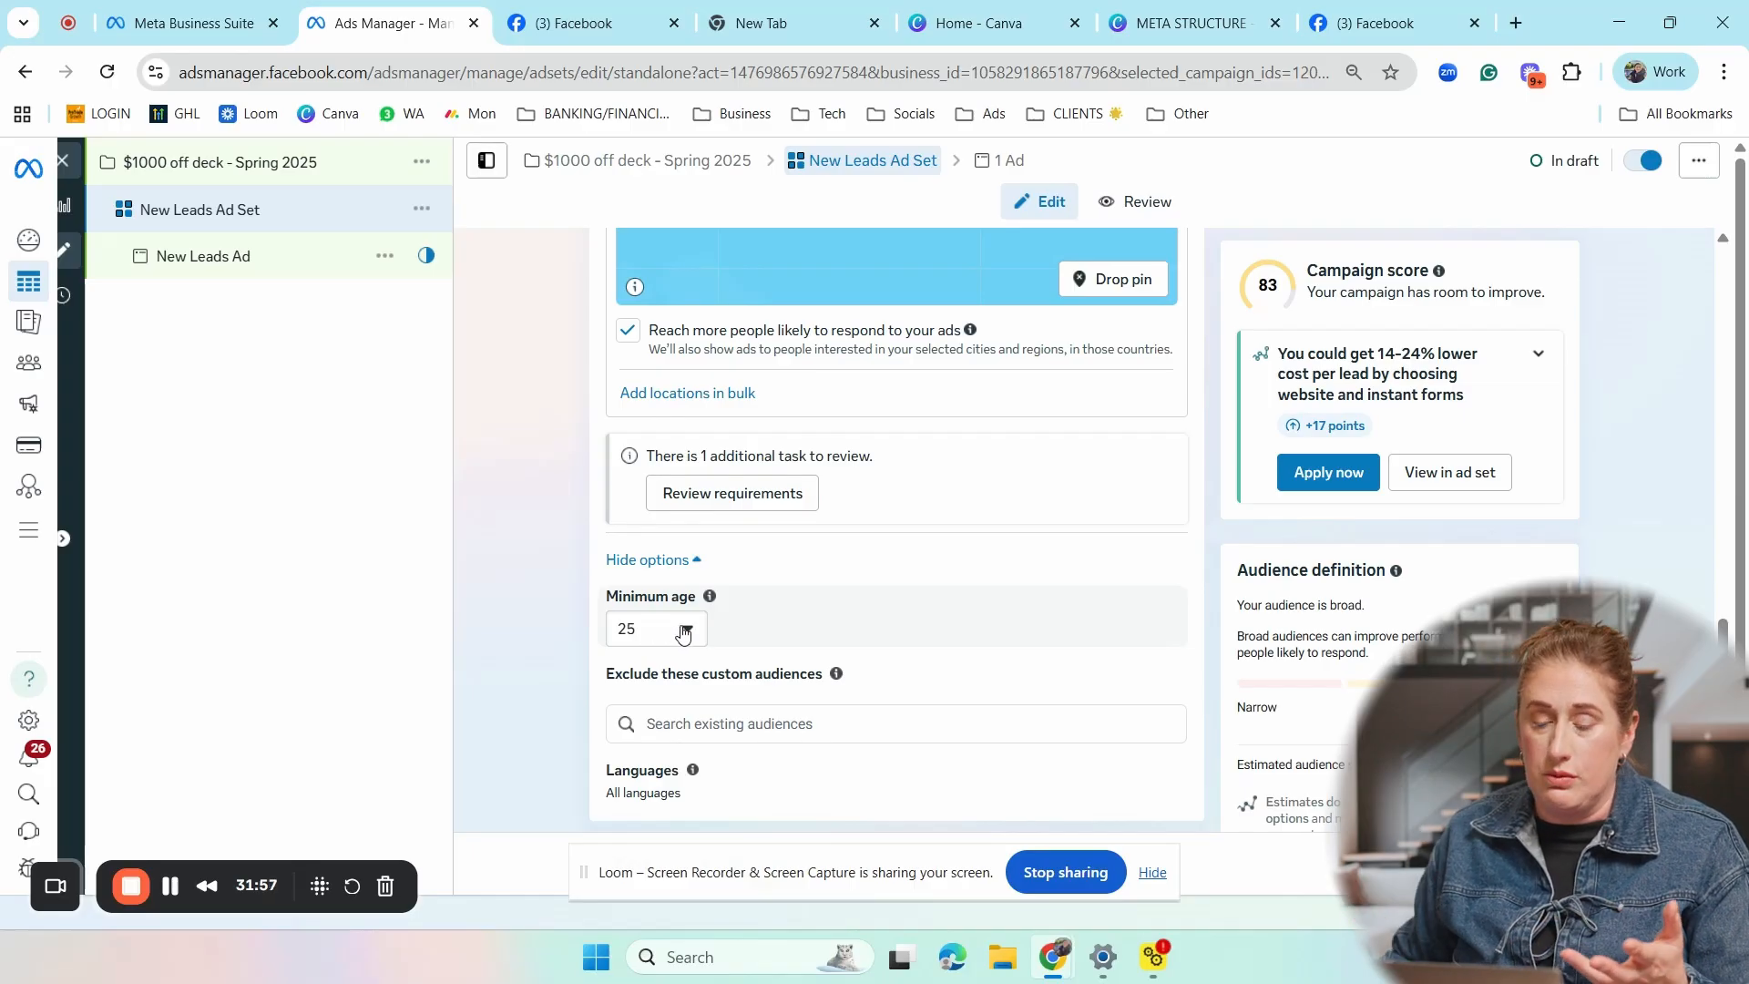
- Expand the audience suggestion under Advantage+ audience and set its lower age limit to 28
scroll(832, 555, "down", 4)
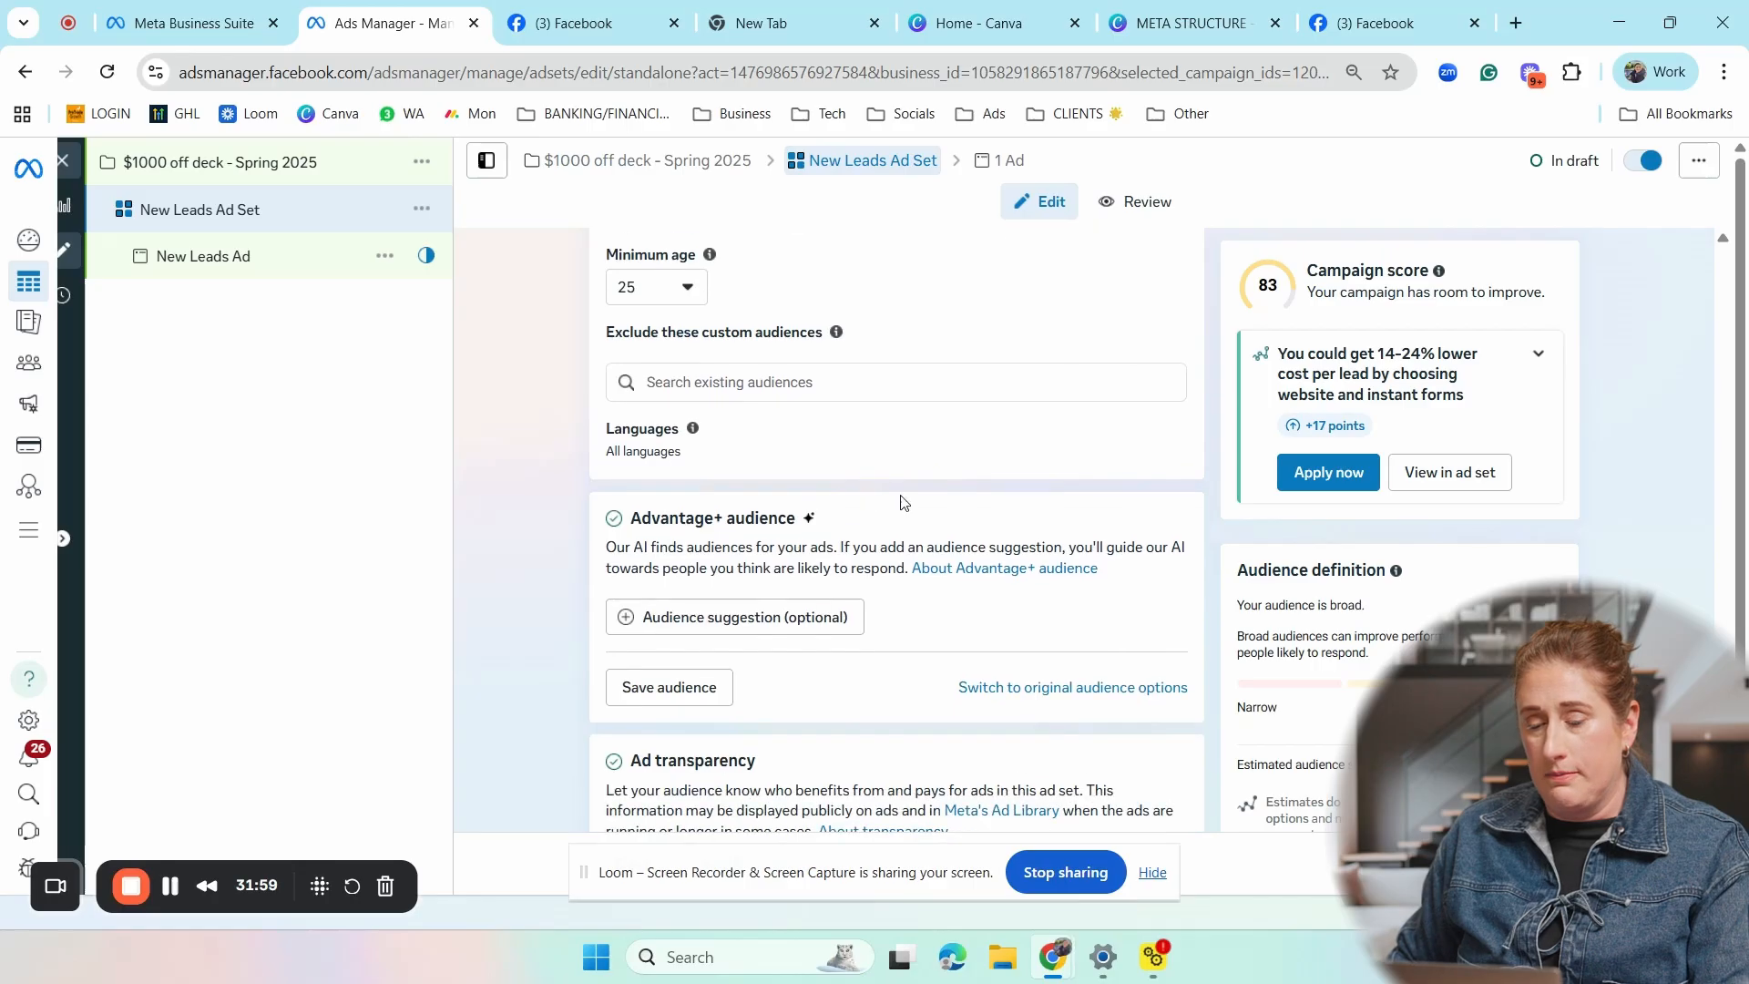
scroll(902, 502, "down", 1)
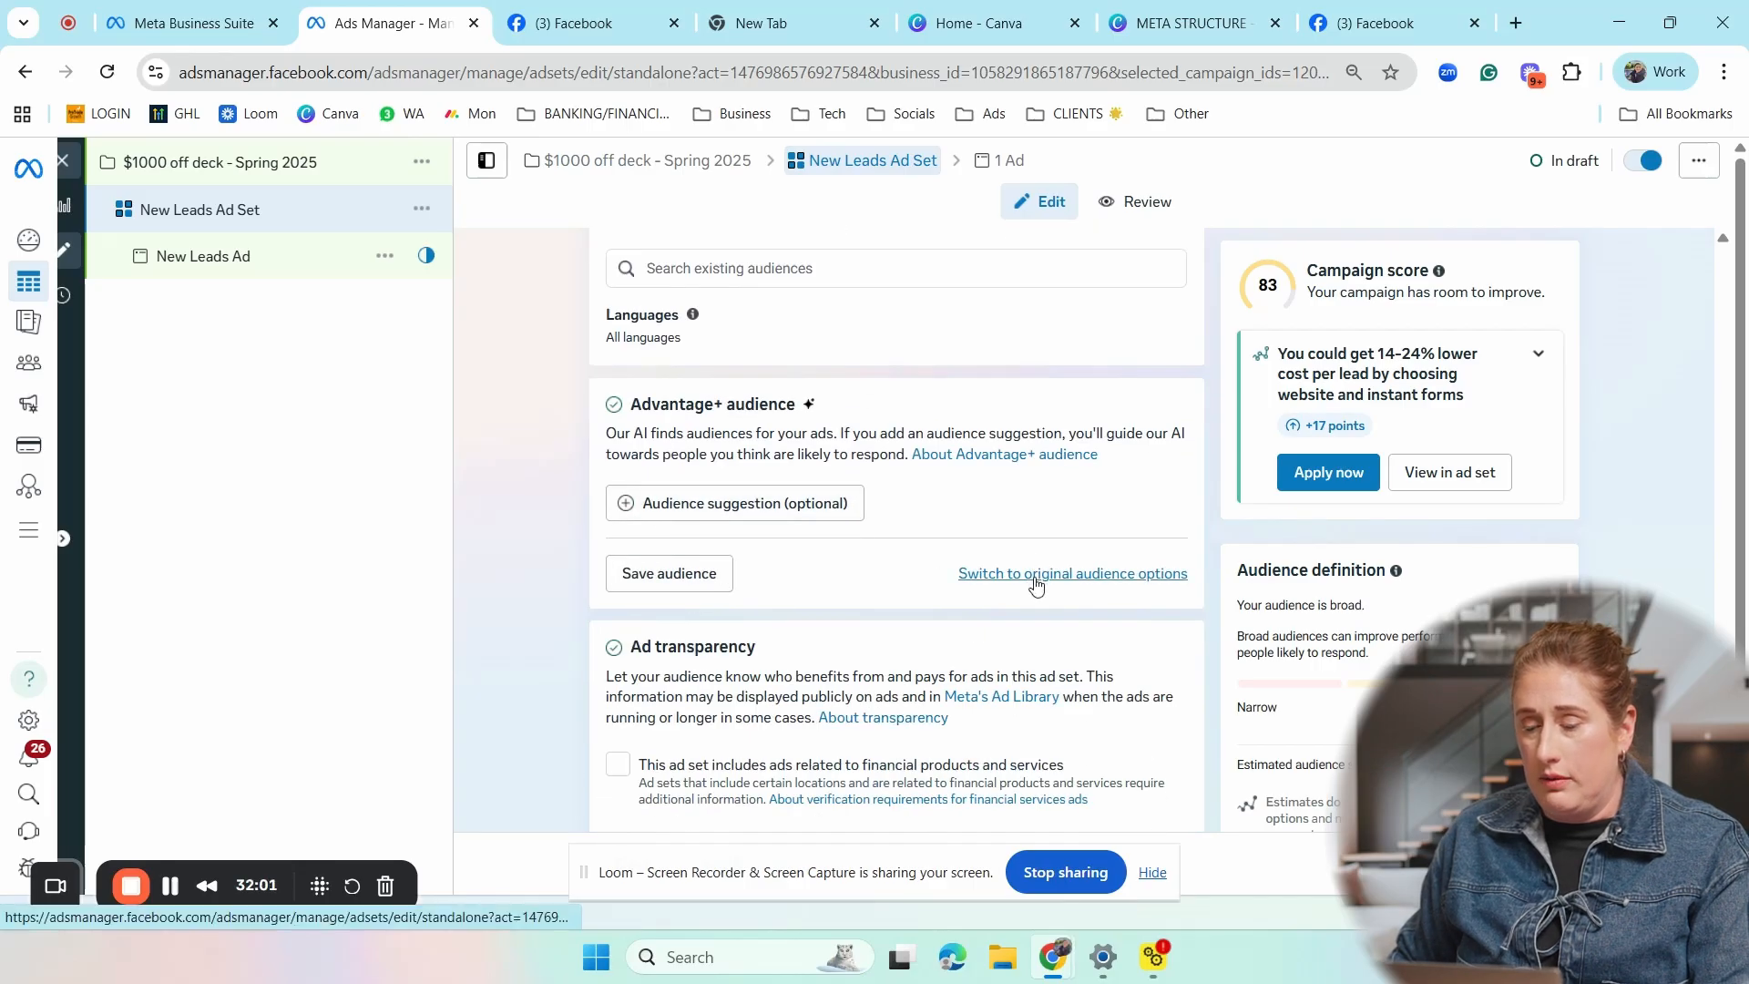
left_click(794, 500)
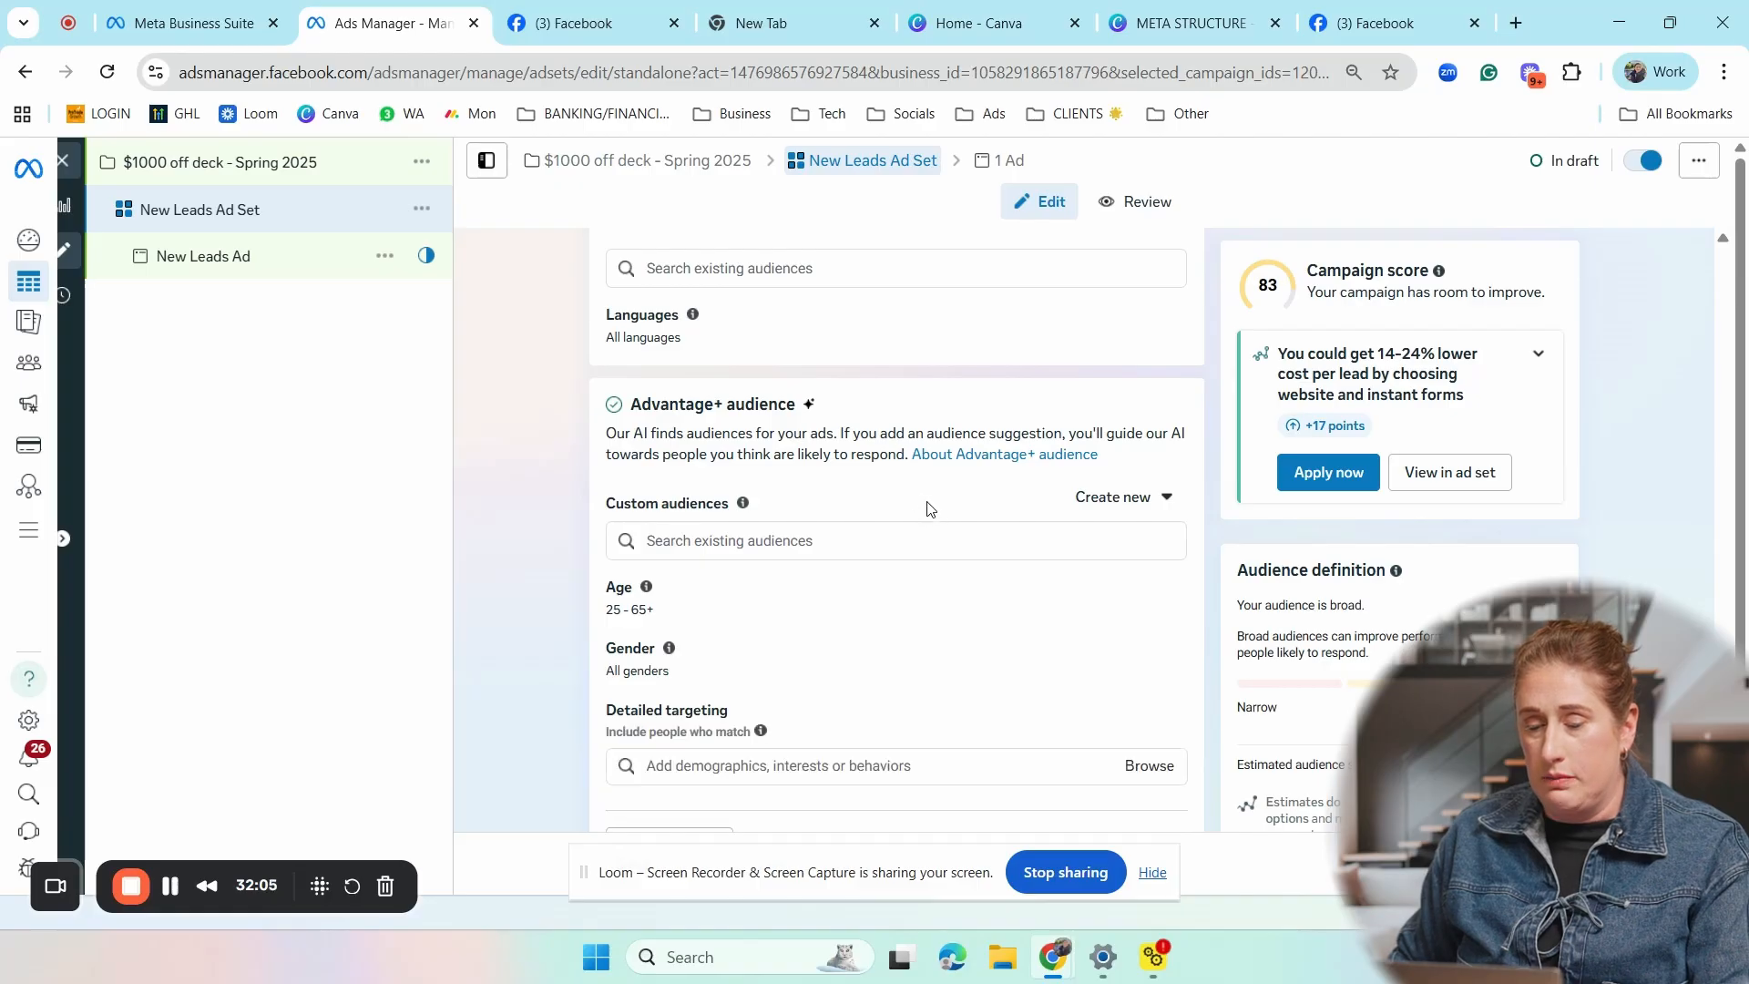
scroll(929, 508, "down", 1)
mouse_move(921, 501)
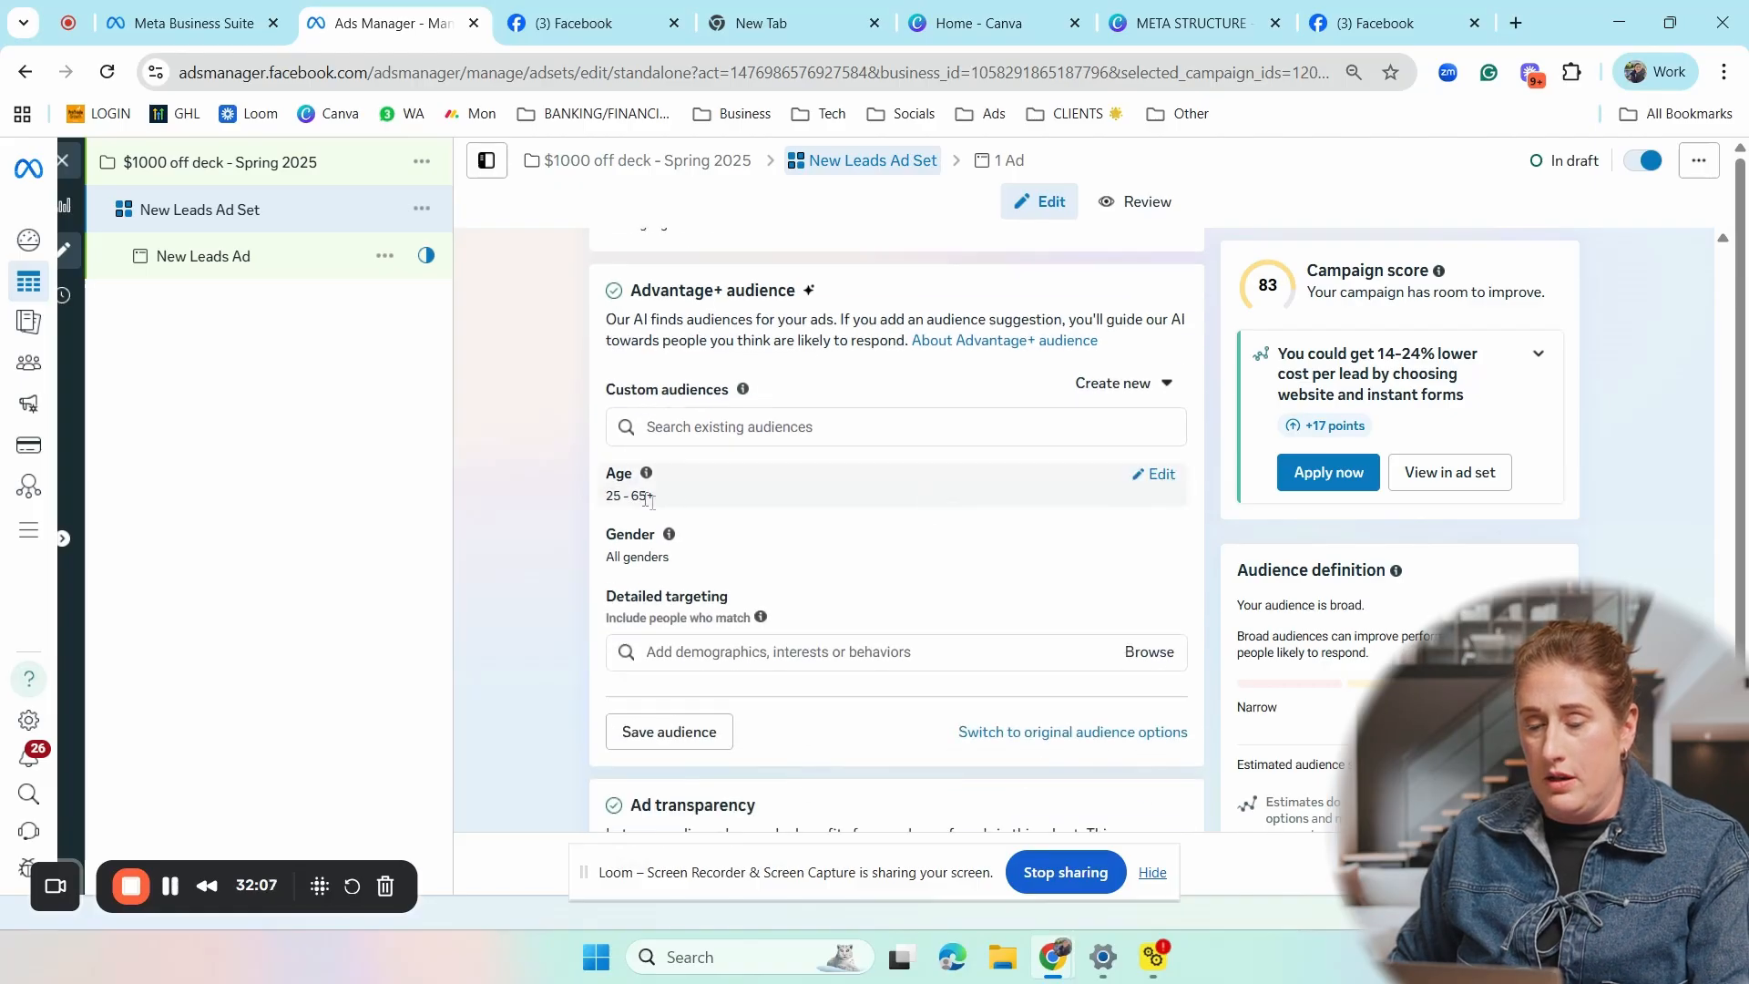
left_click(1162, 477)
left_click(679, 518)
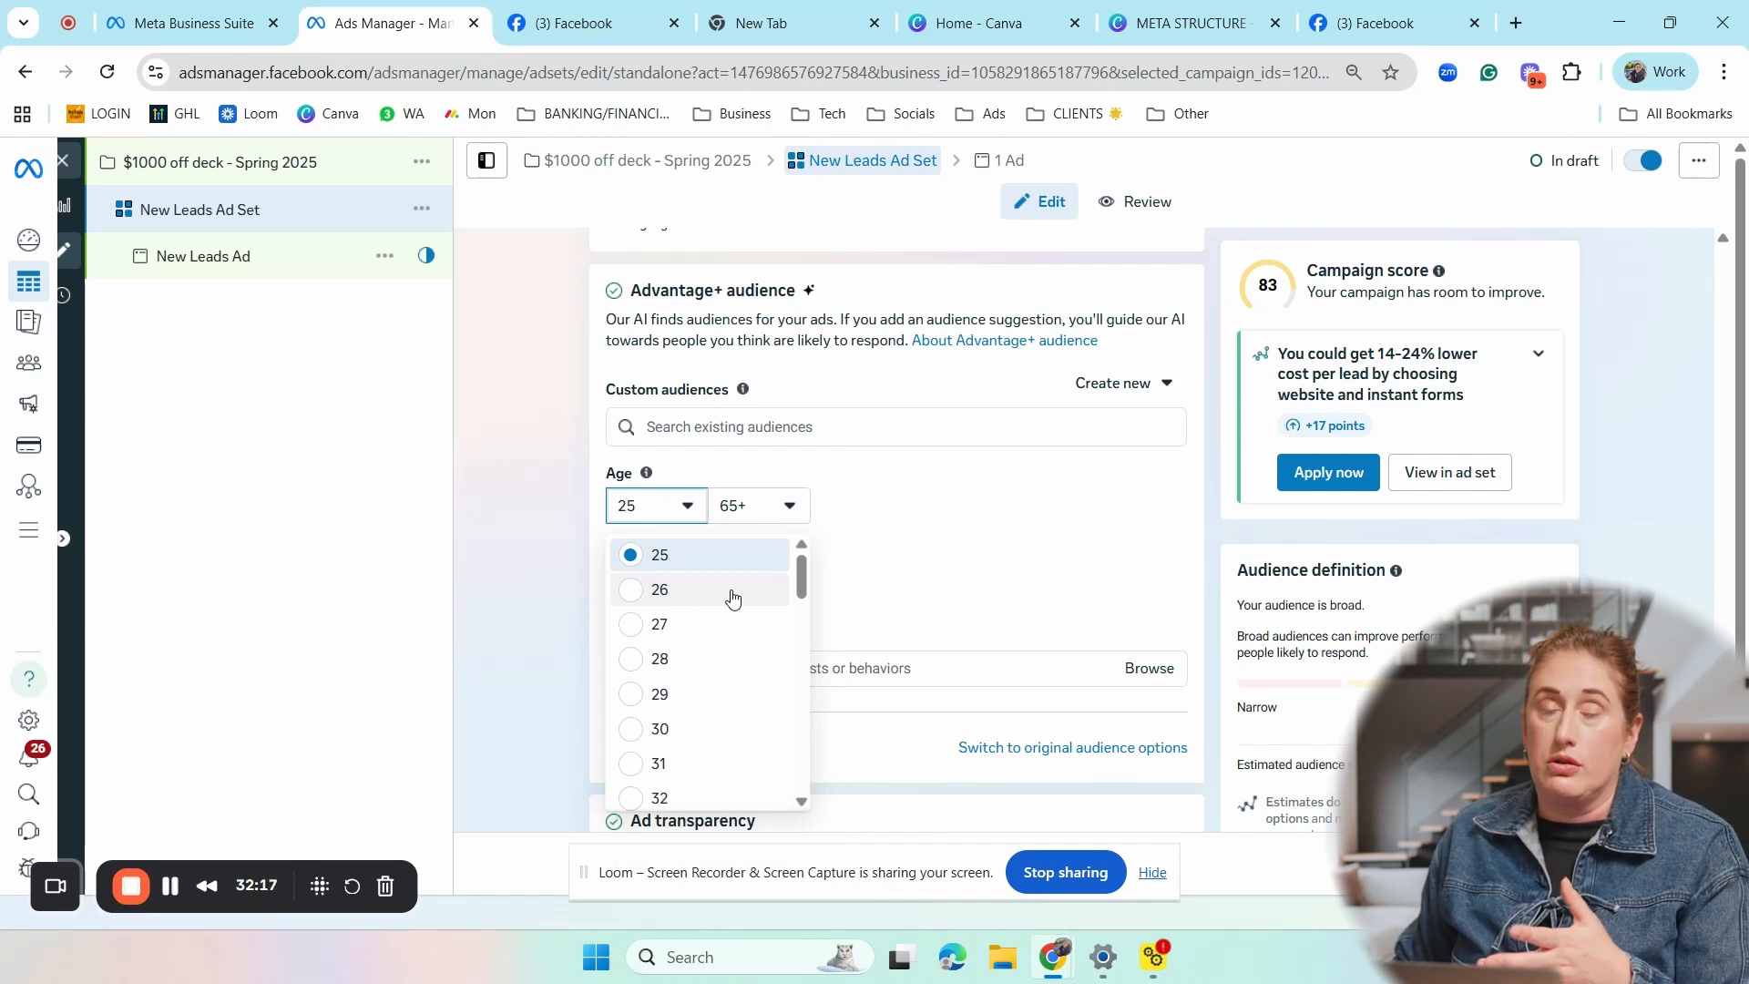
left_click(674, 658)
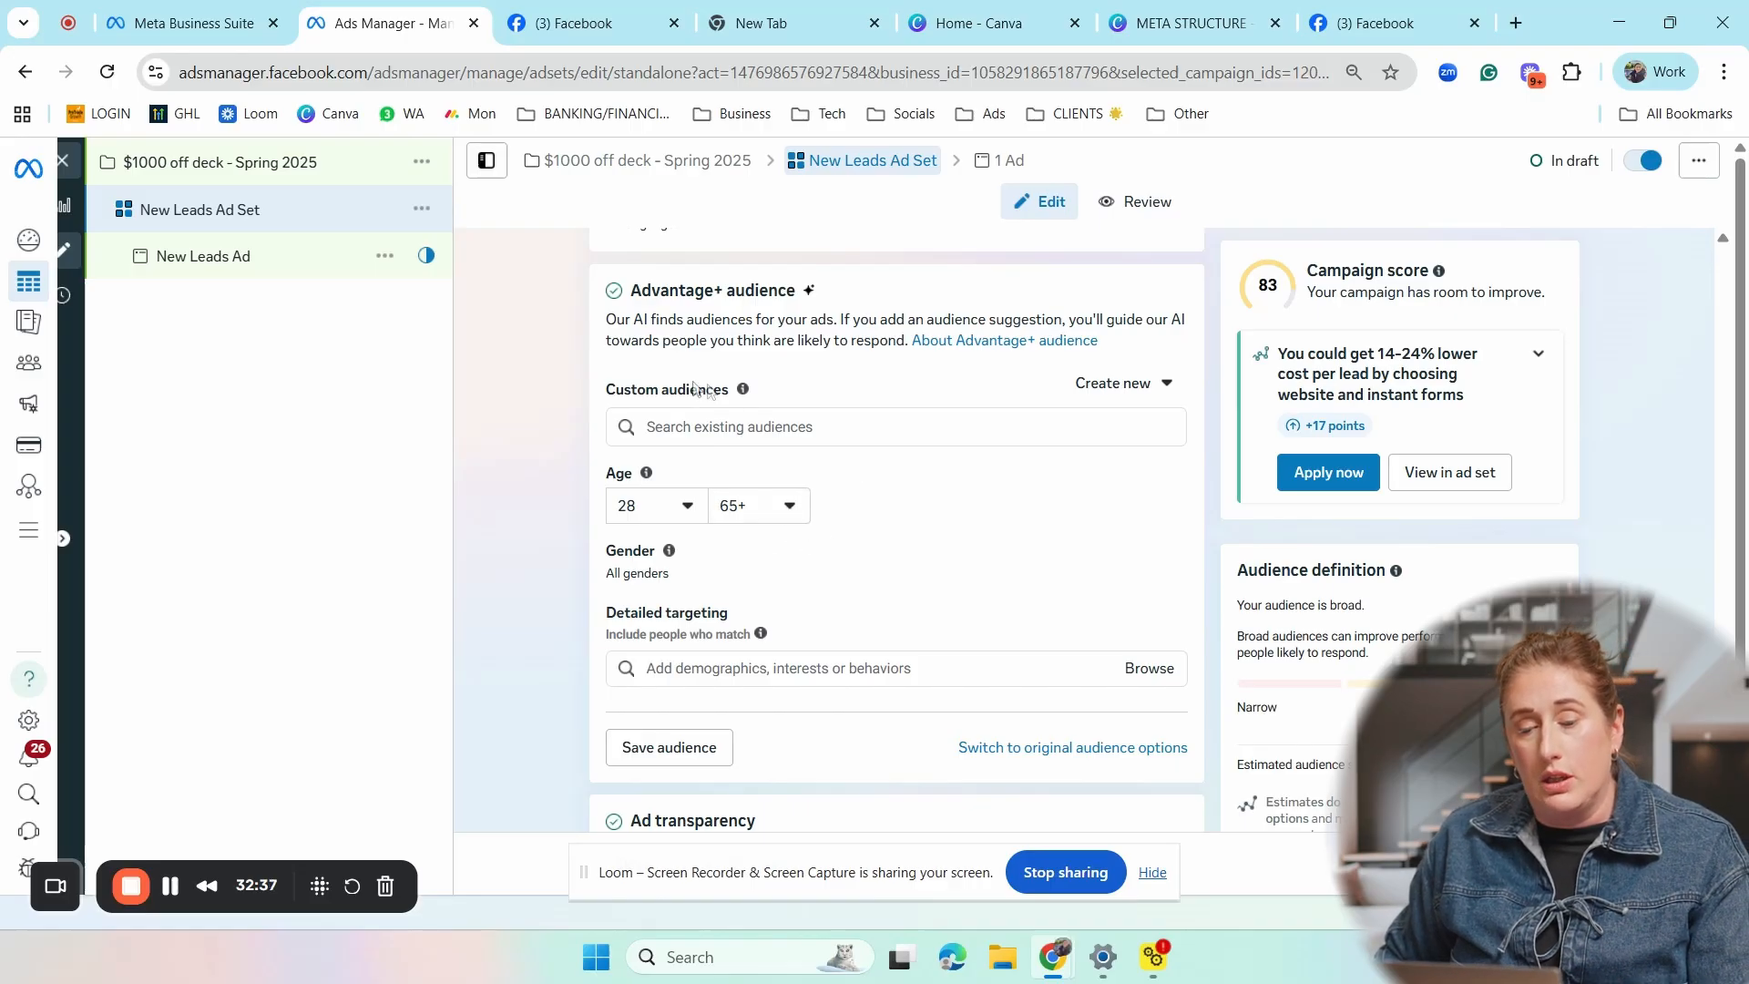
- Check the gender setting and start adding demographics, interests or behaviors in the audience suggestion's detailed targeting
mouse_move(676, 554)
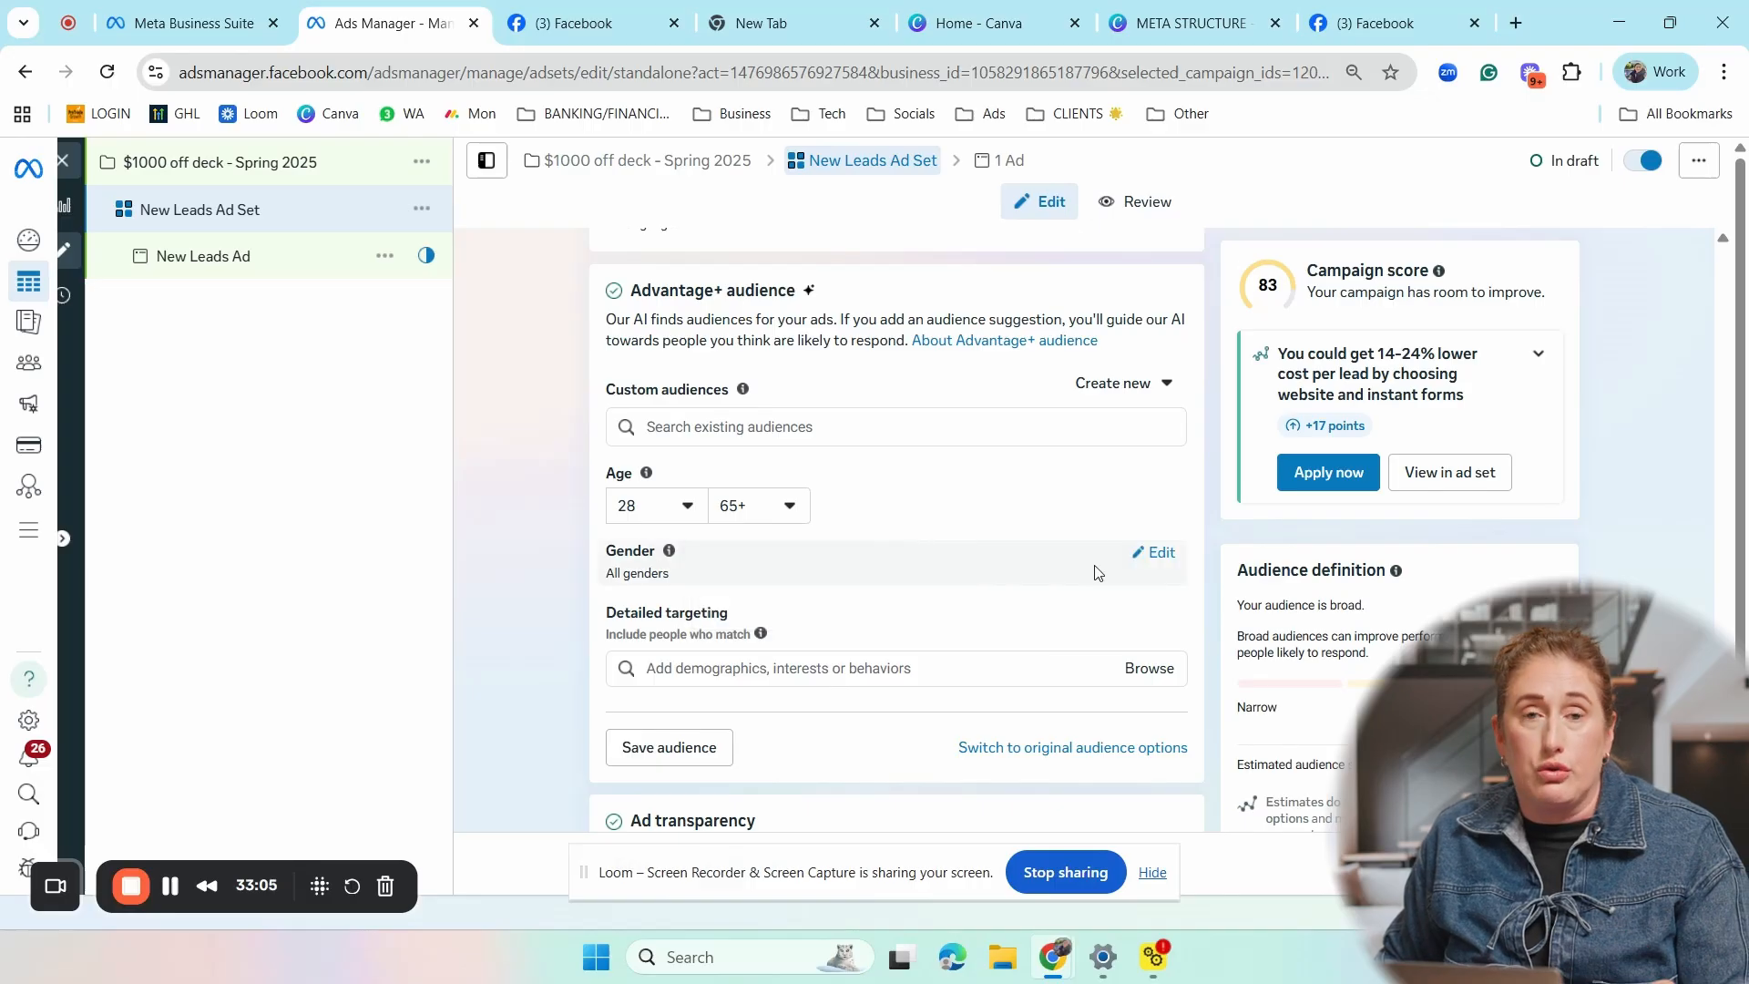
scroll(1096, 571, "down", 1)
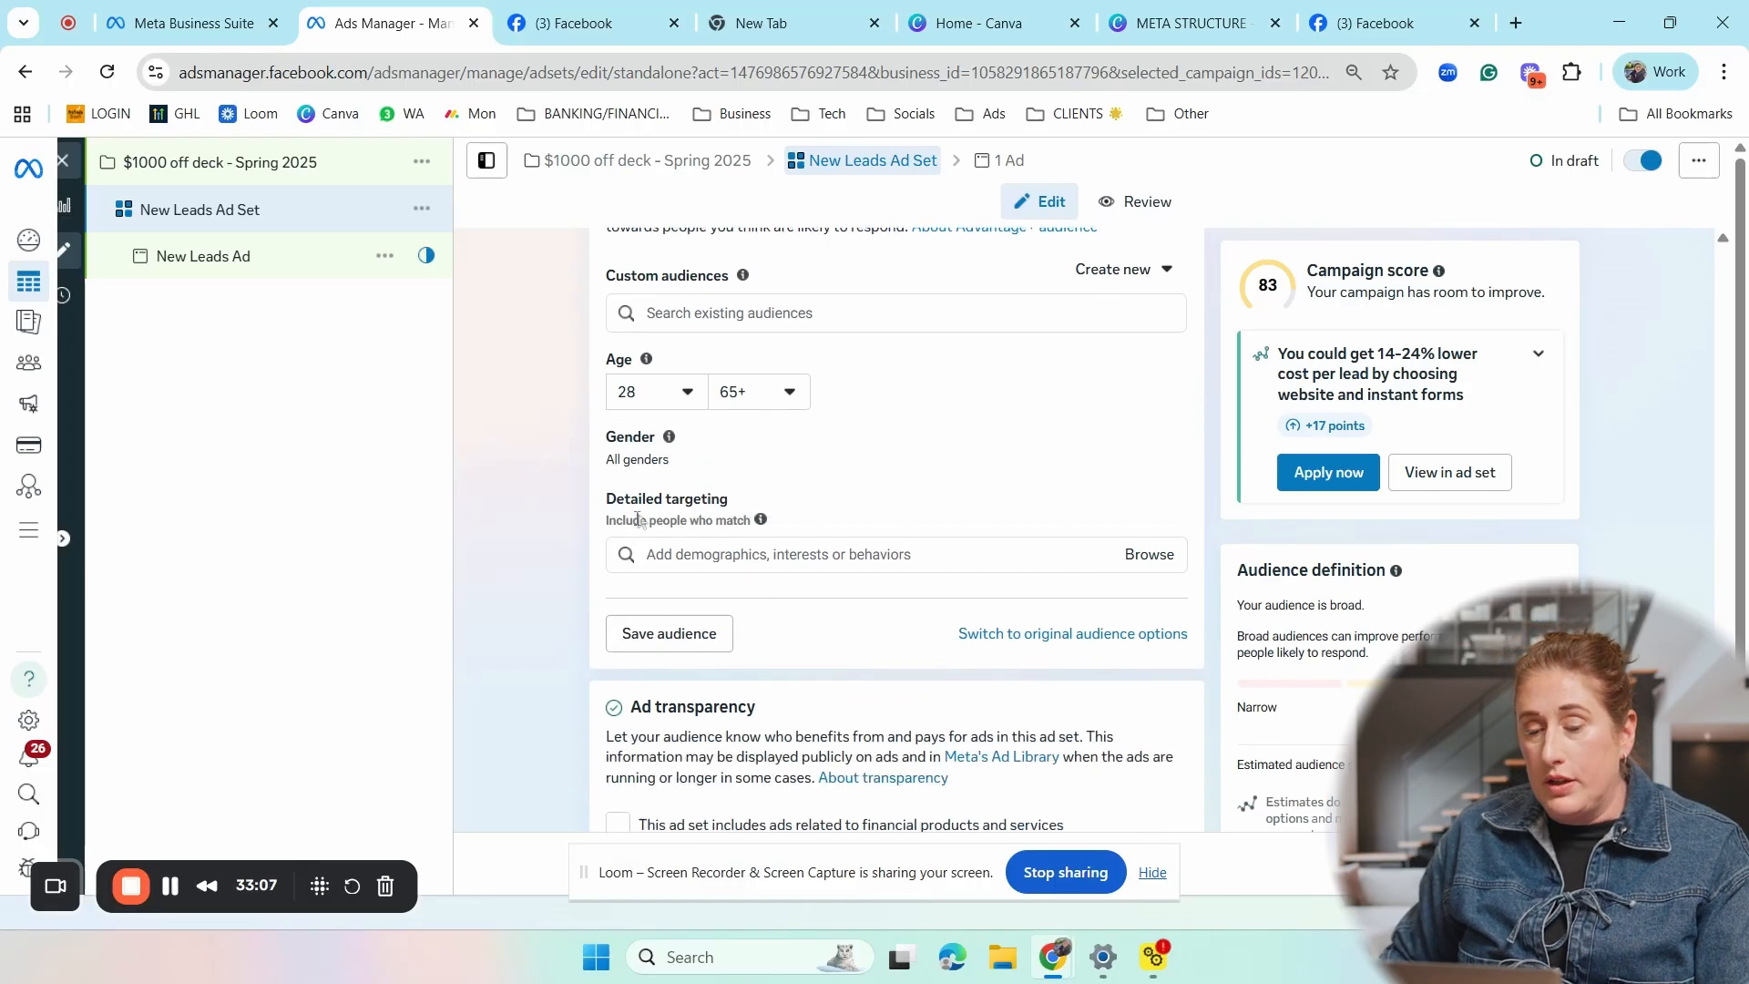
left_click(736, 552)
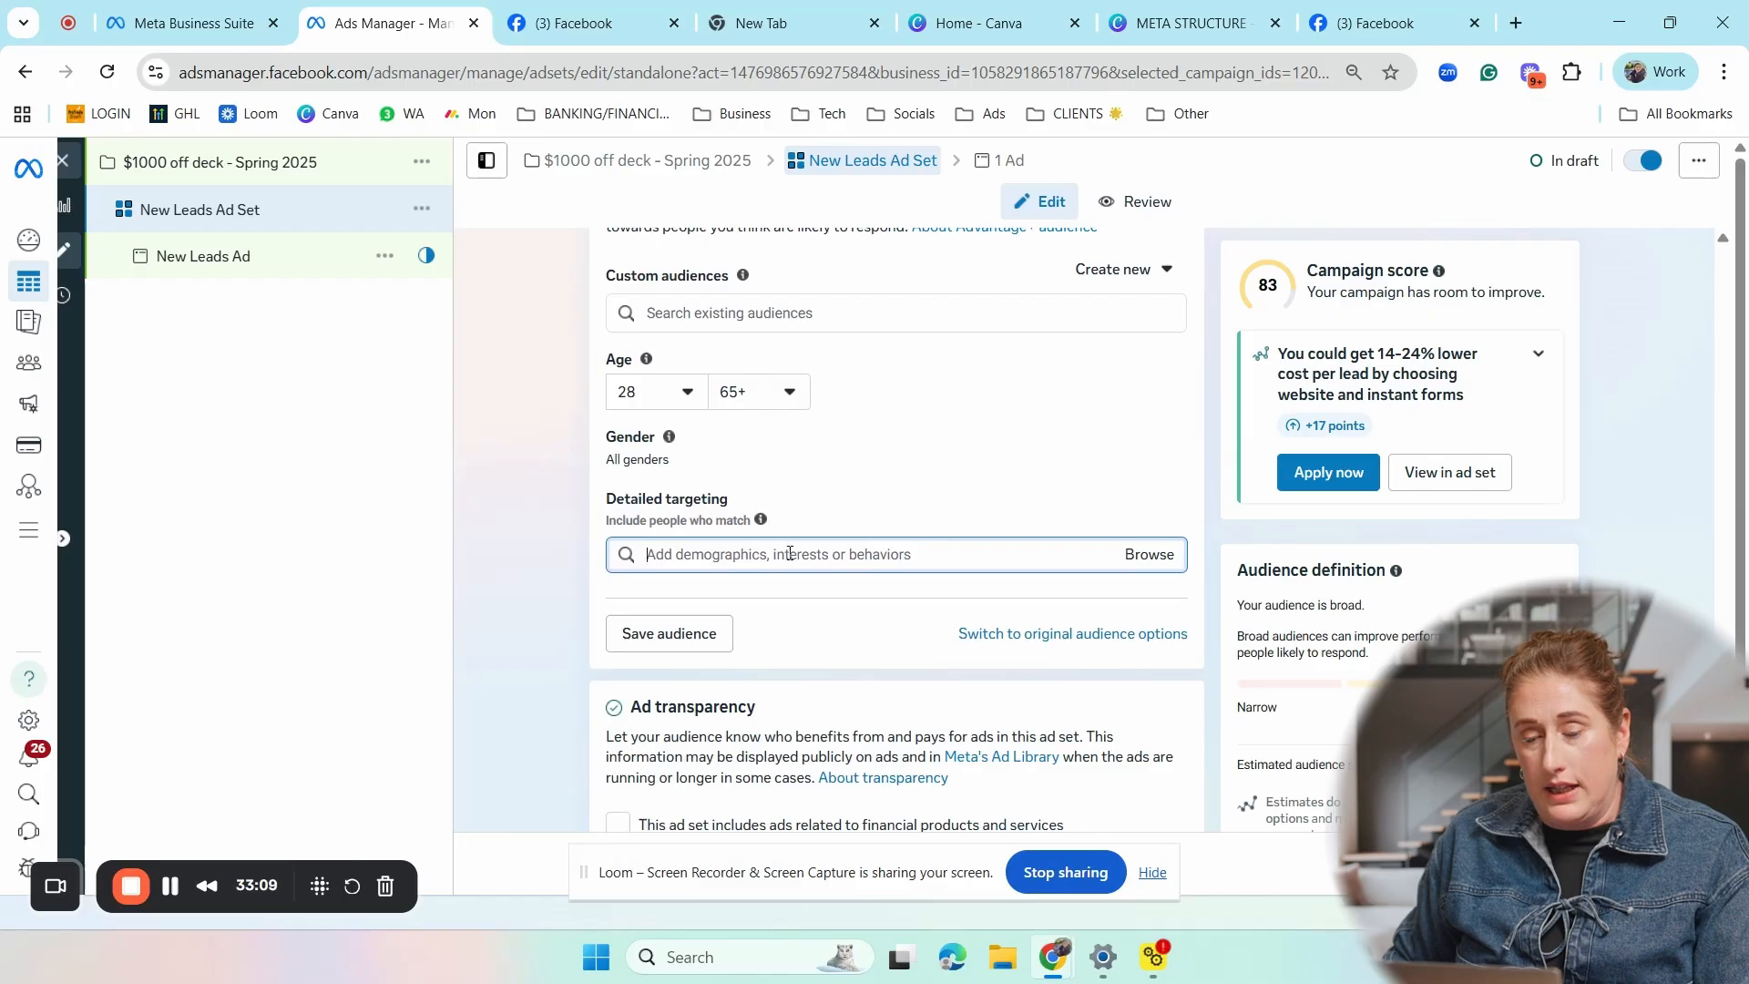
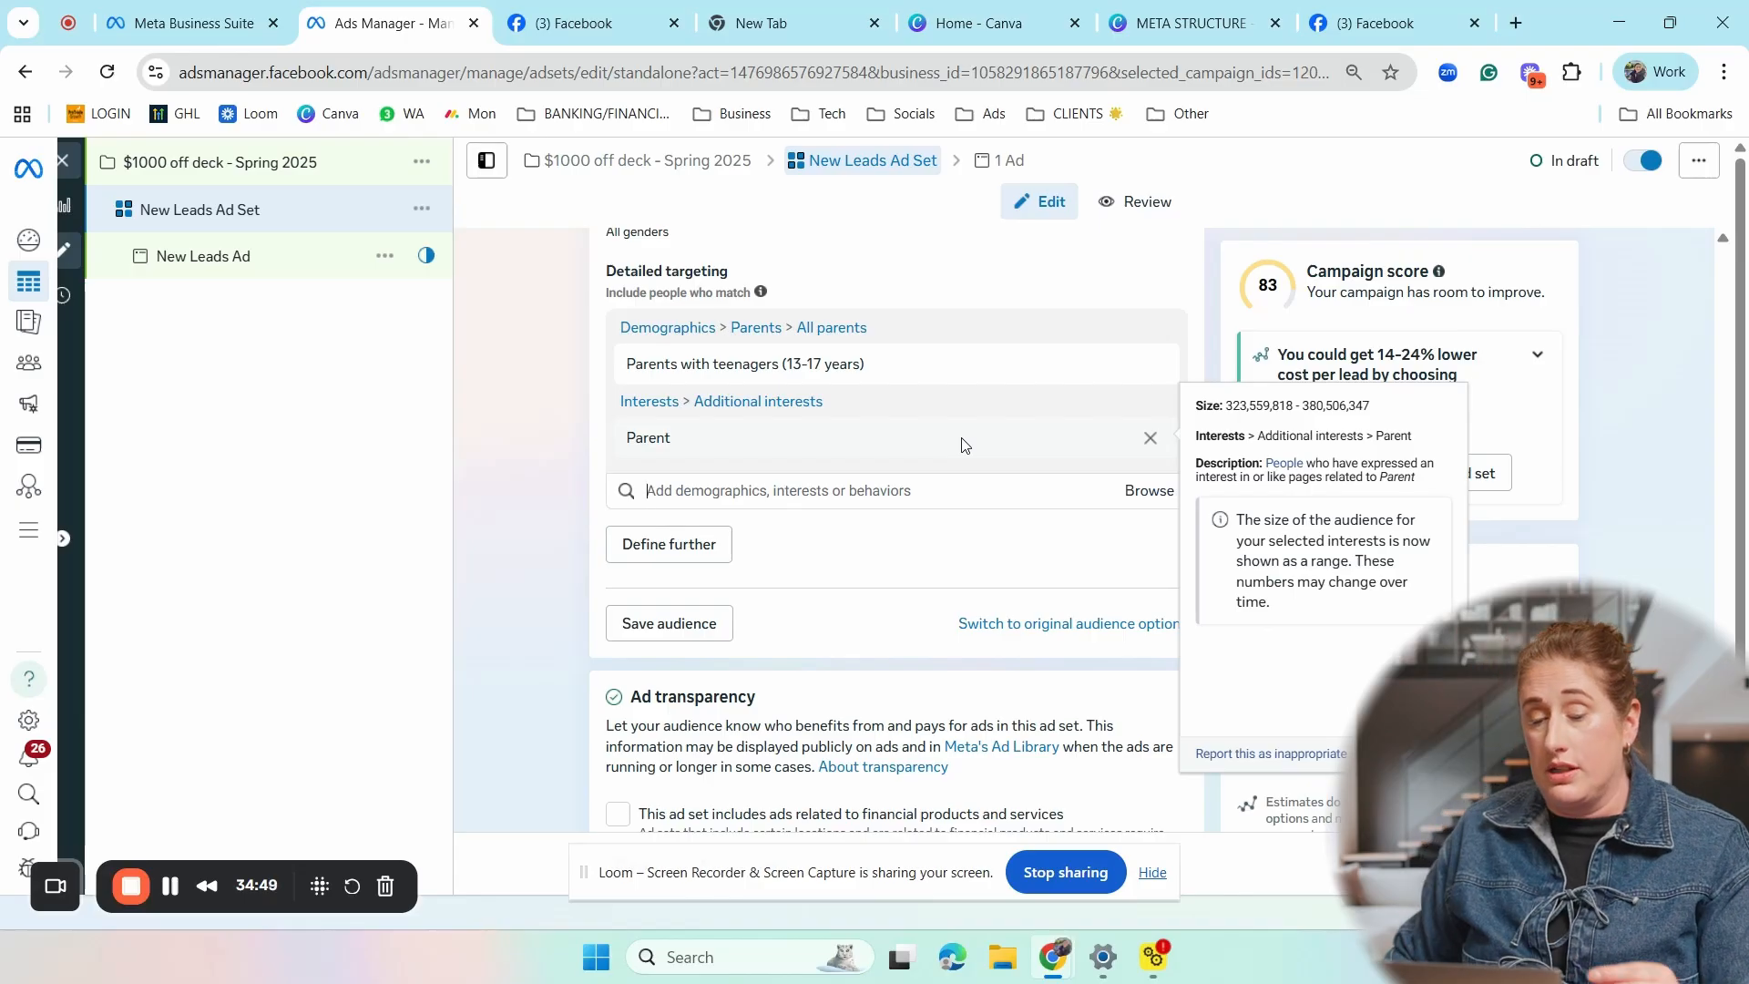
- Expand the additional options in the ad set's Placements section
scroll(925, 523, "down", 4)
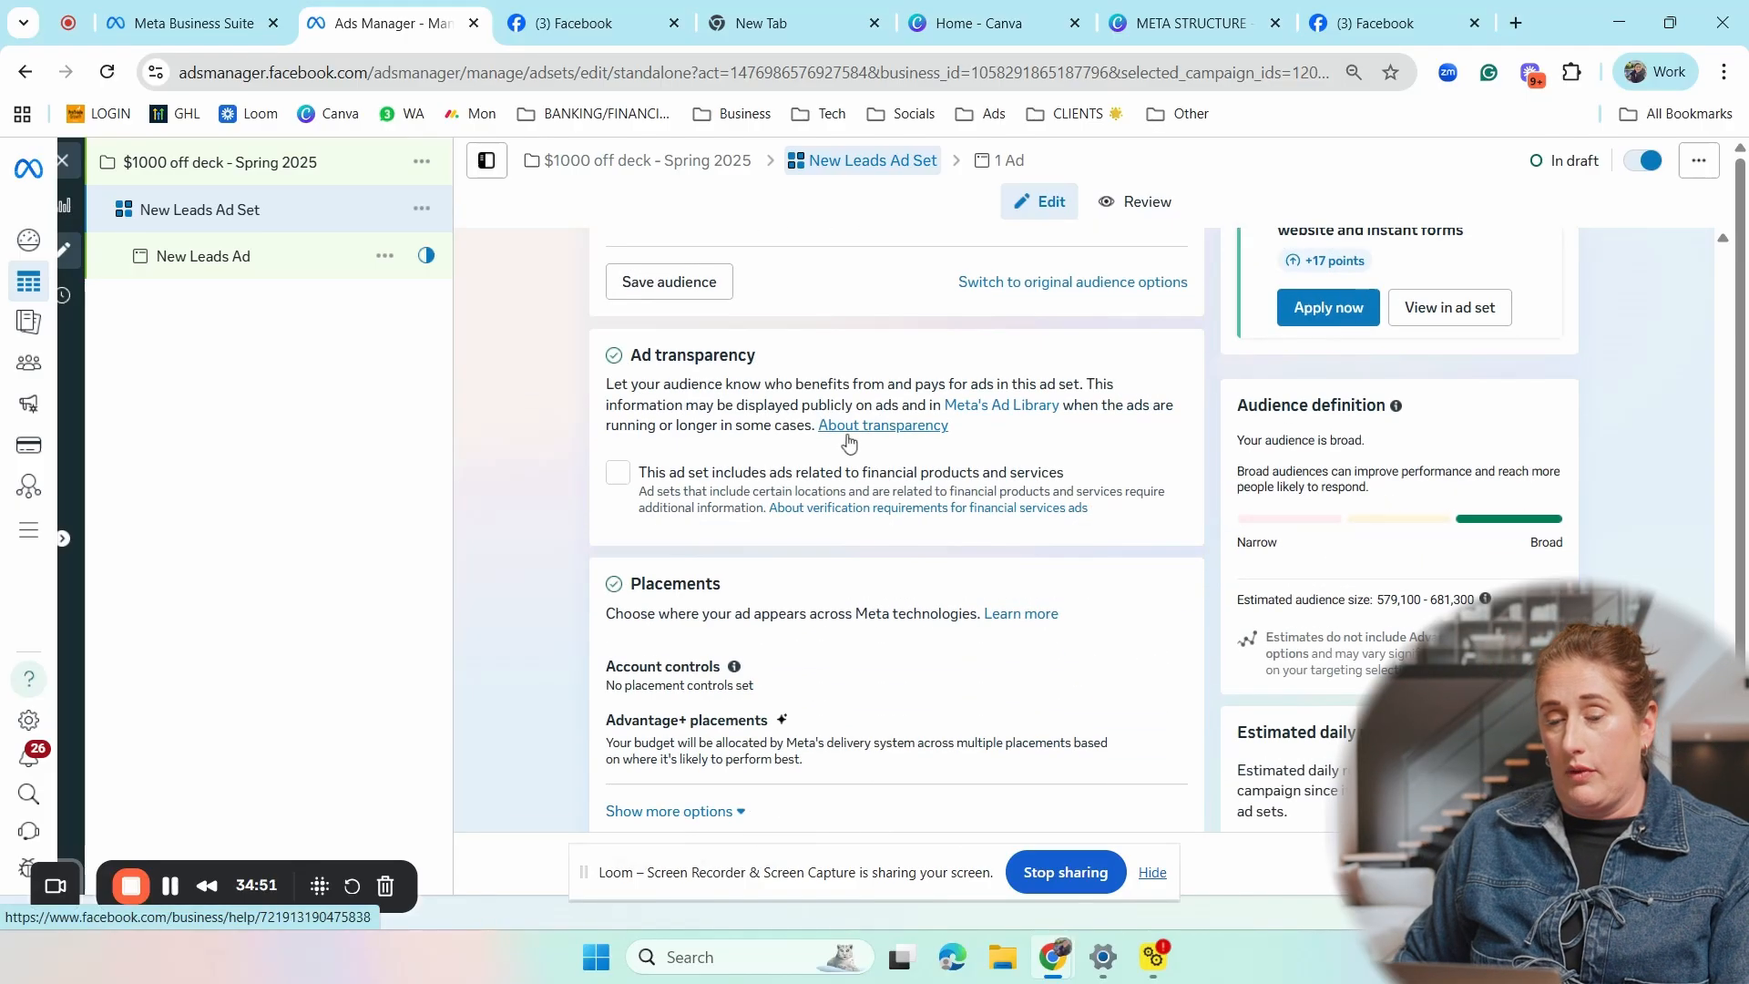
scroll(900, 358, "down", 1)
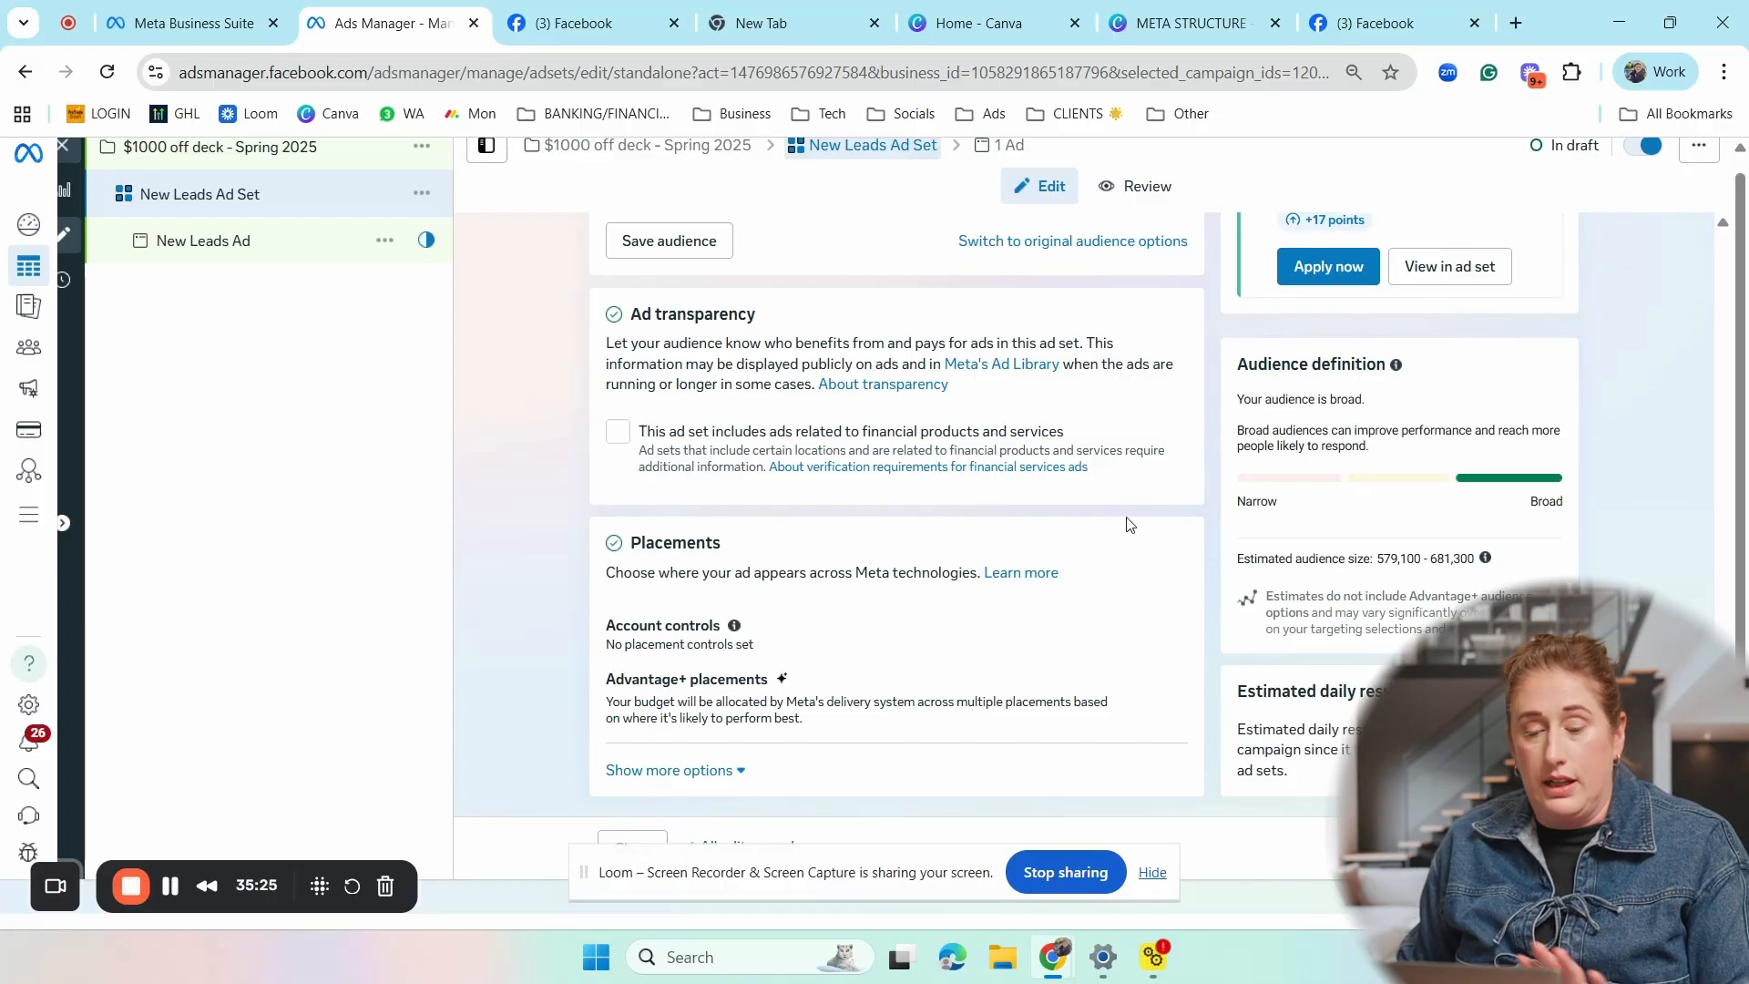
left_click(726, 769)
scroll(988, 635, "down", 3)
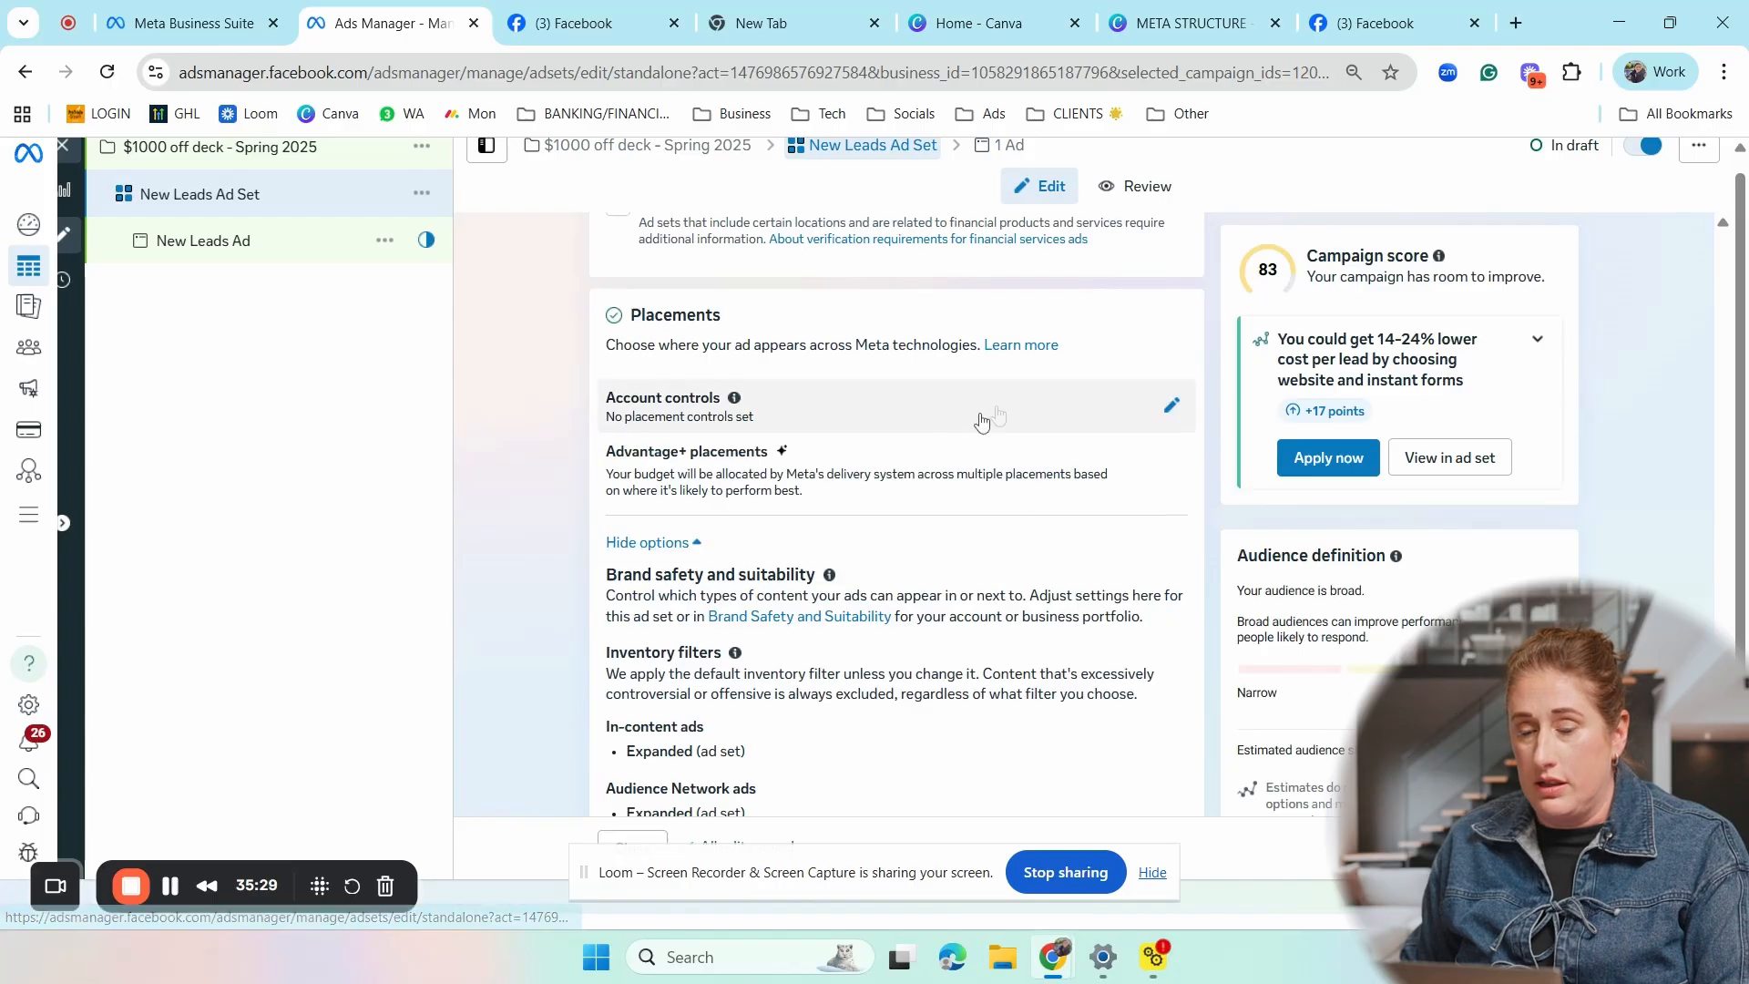
- Check which placements the ad account's placement controls can exclude, cancel them, and review the brand safety and suitability settings
left_click(1173, 409)
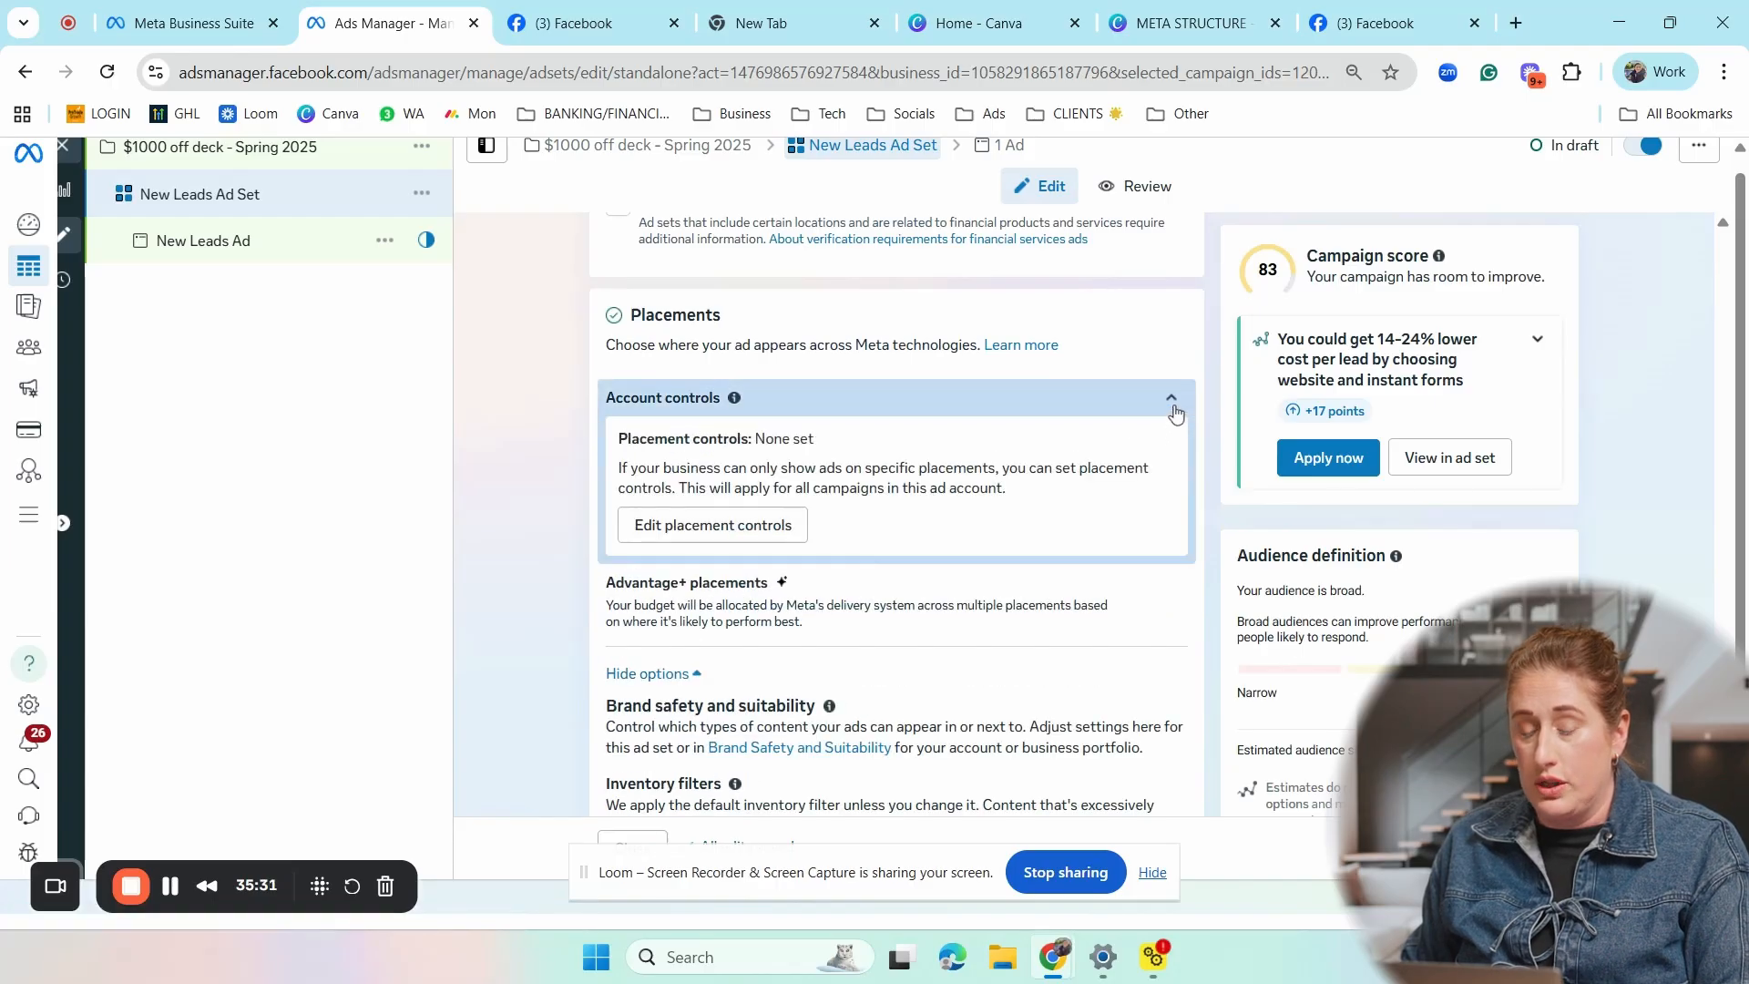
left_click(747, 527)
left_click(902, 457)
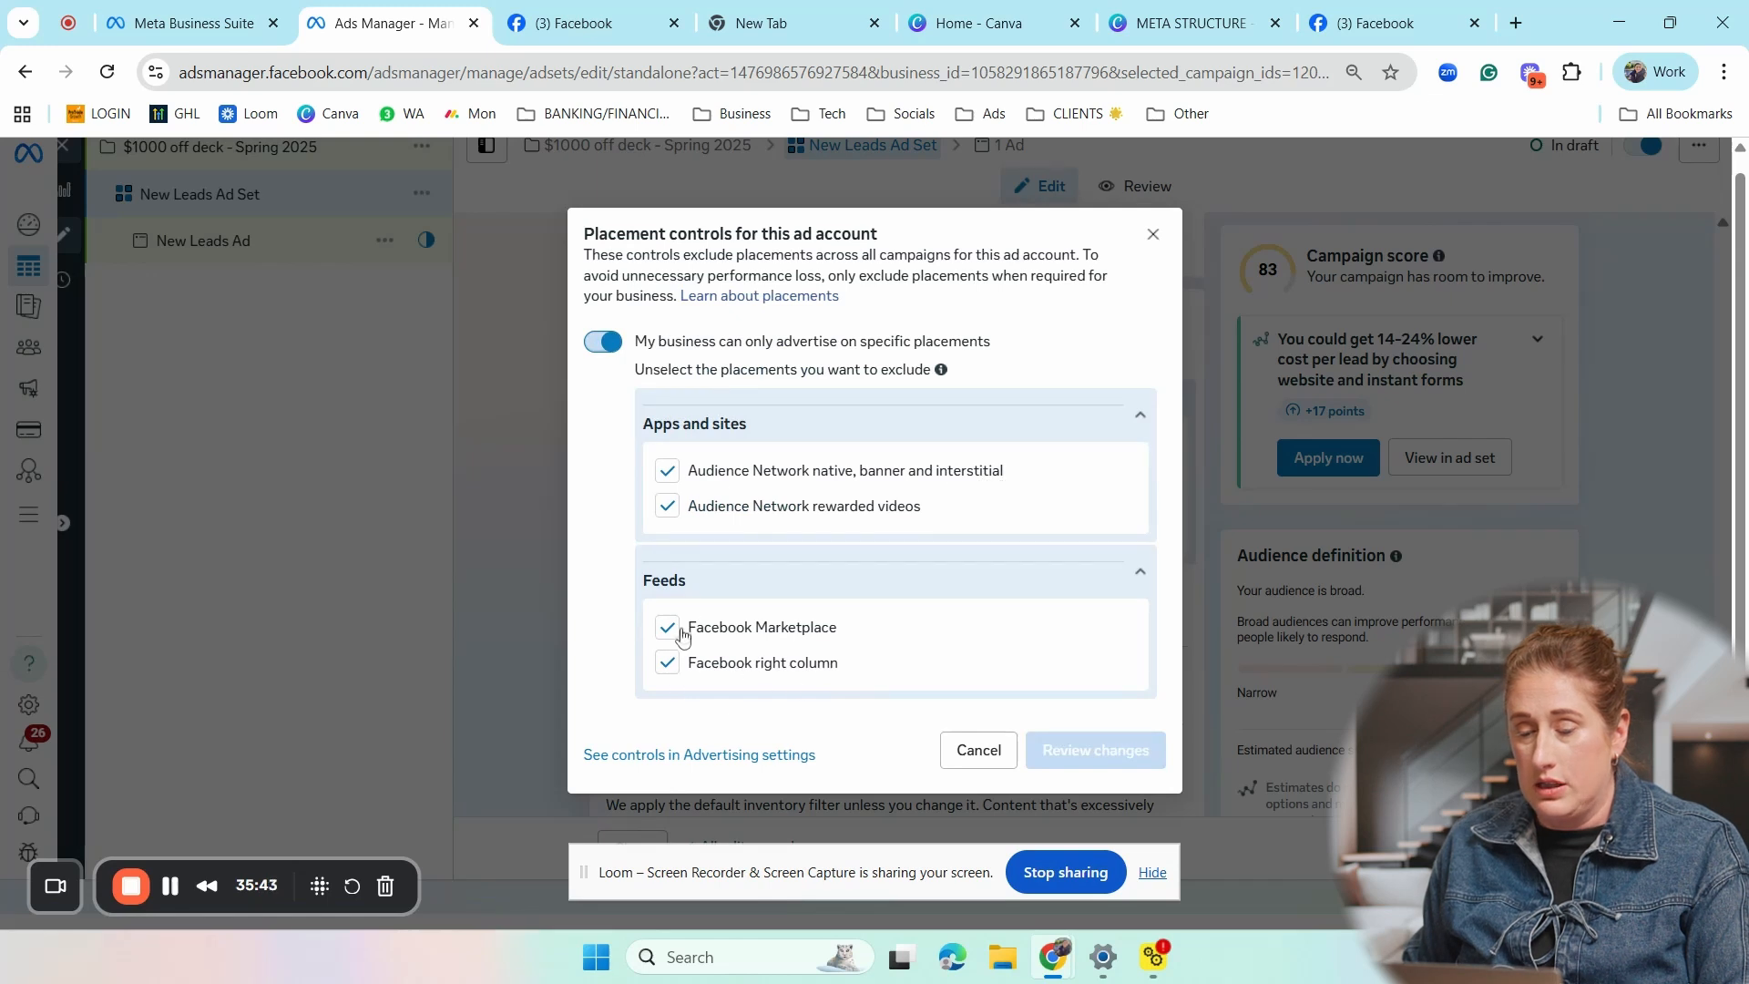
left_click(978, 749)
scroll(947, 546, "down", 4)
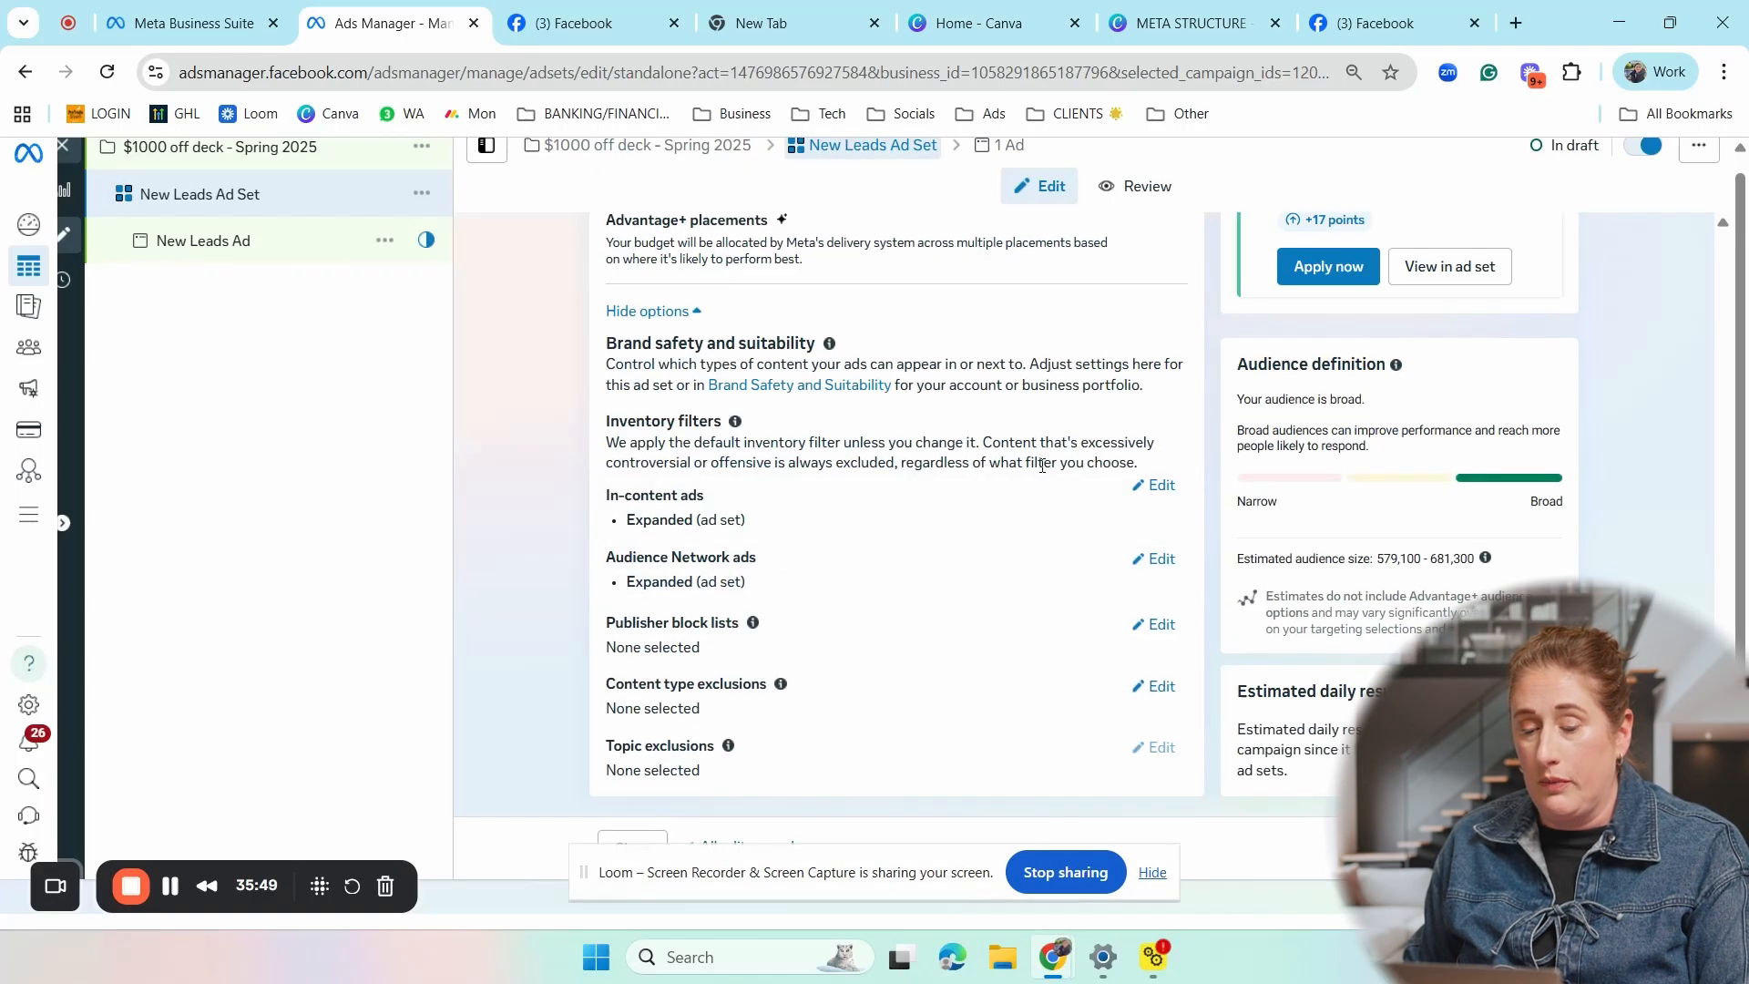
- Rename the ad set as "Perth & Fremantle I M&F 28-65+"
scroll(1042, 465, "up", 3)
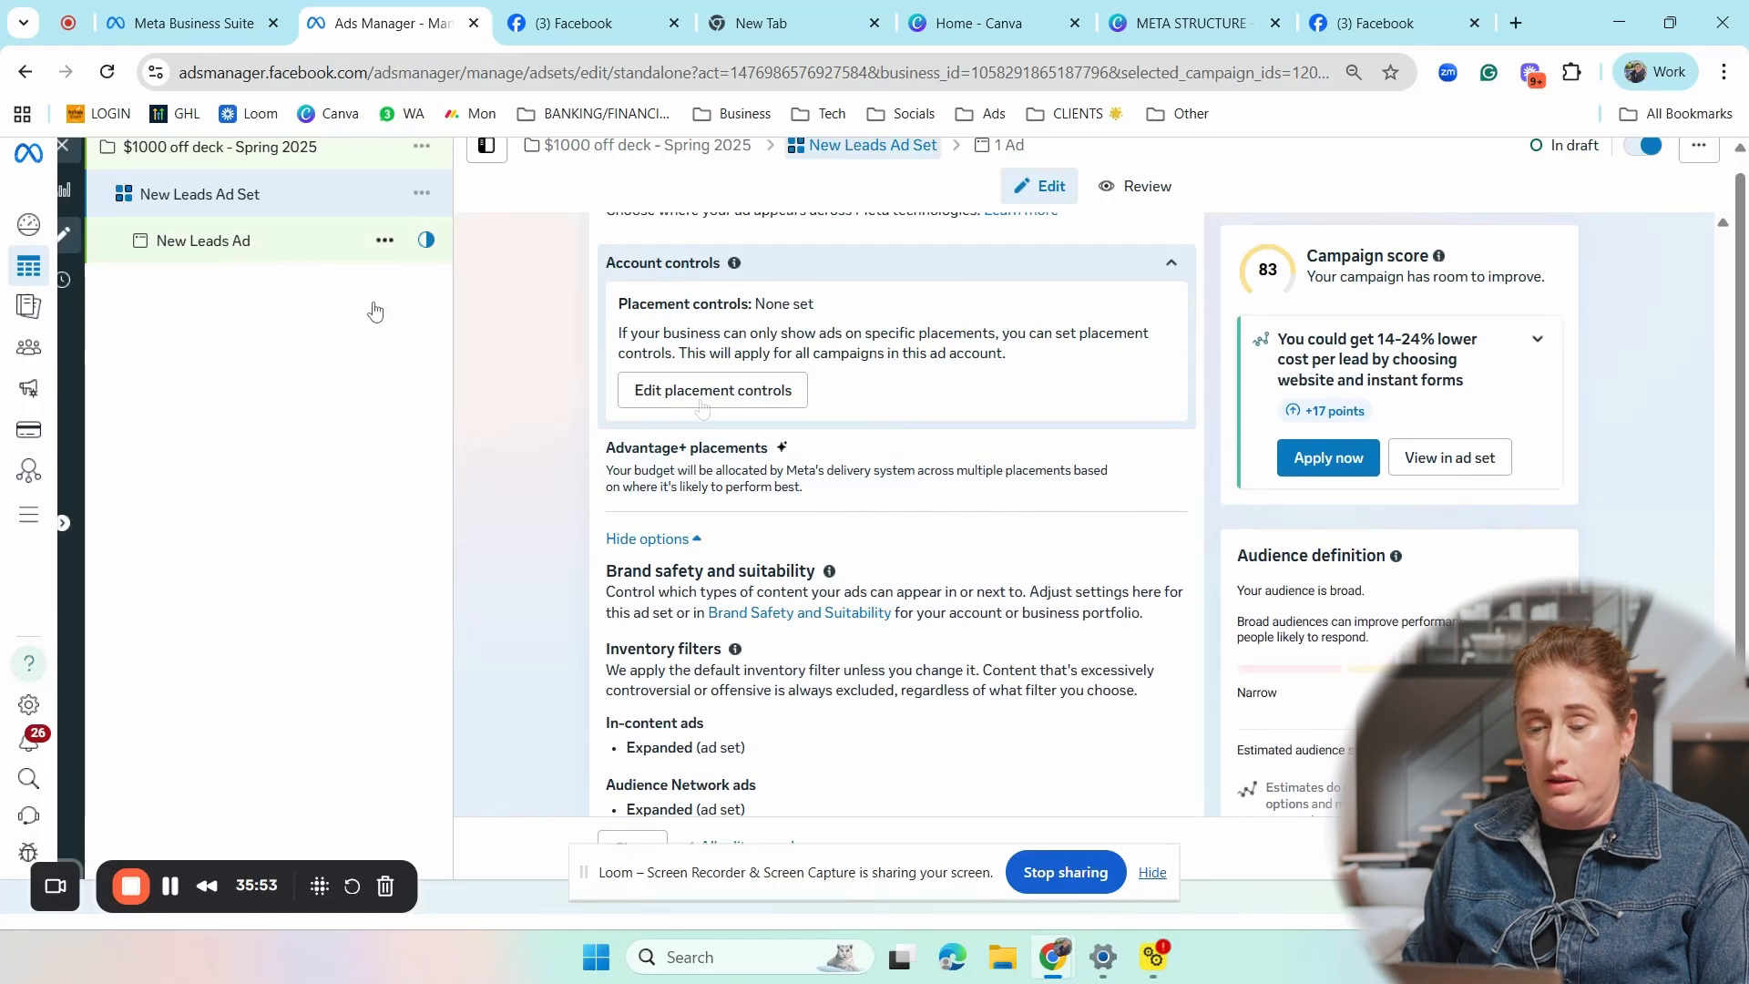
scroll(854, 529, "up", 4)
scroll(854, 529, "up", 10)
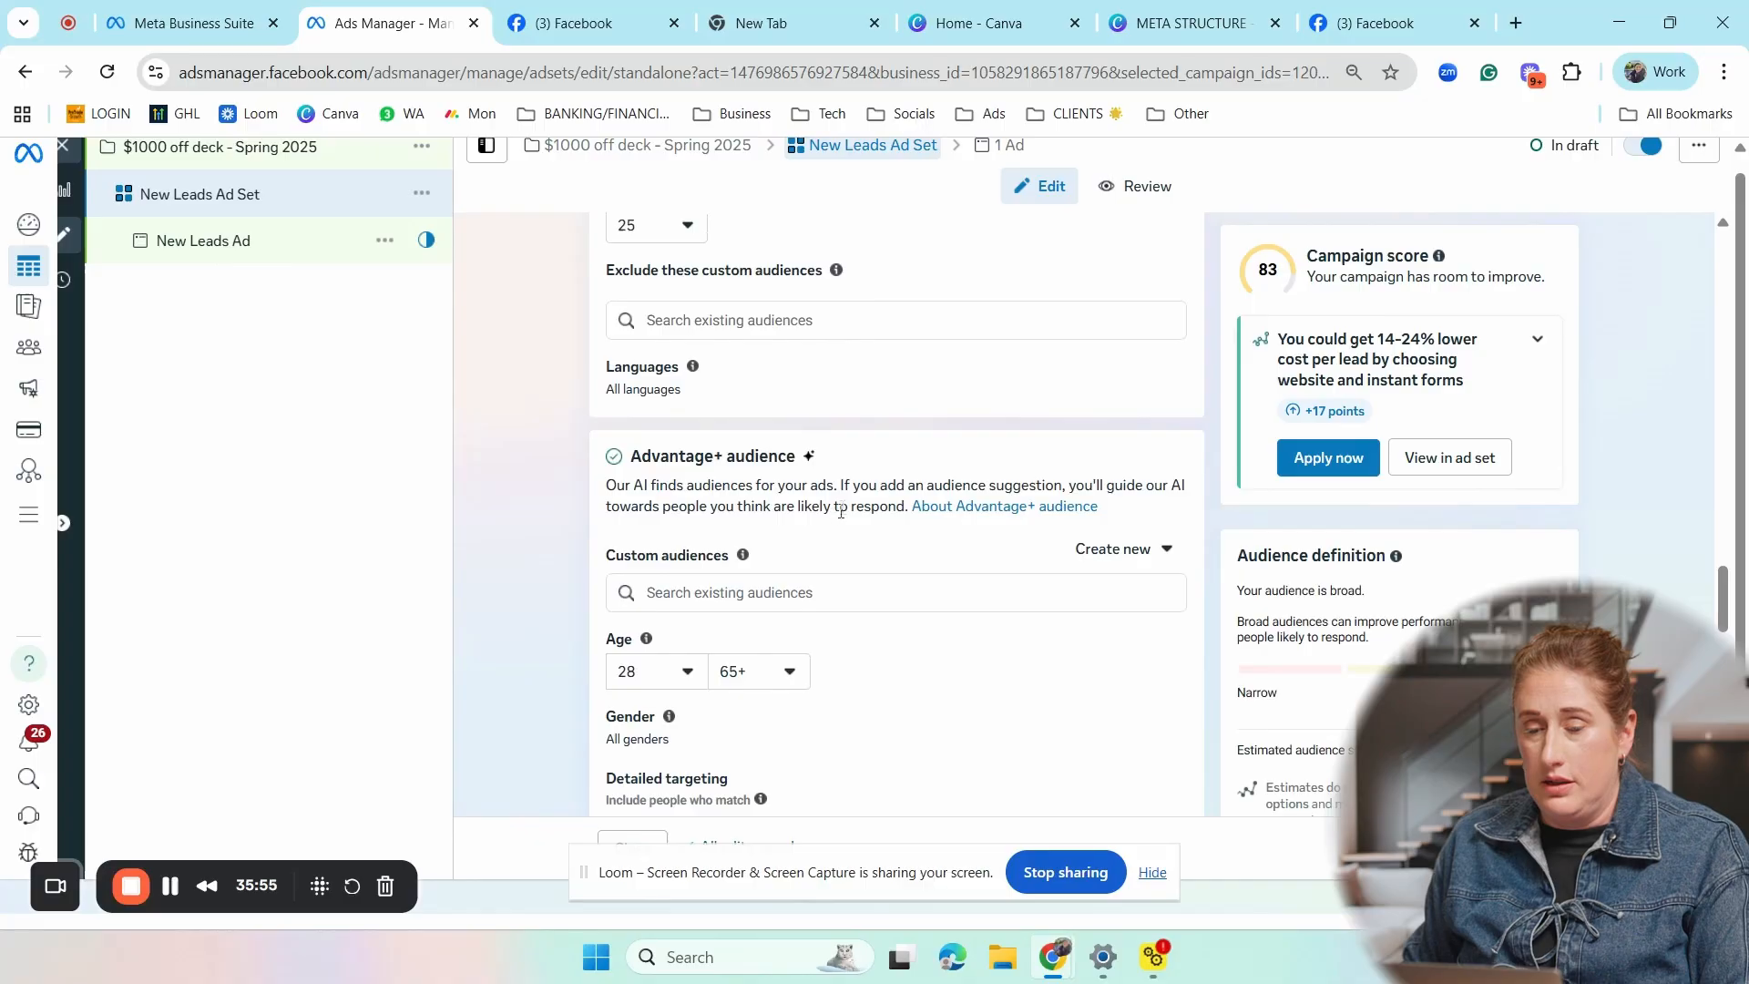
scroll(882, 695, "up", 8)
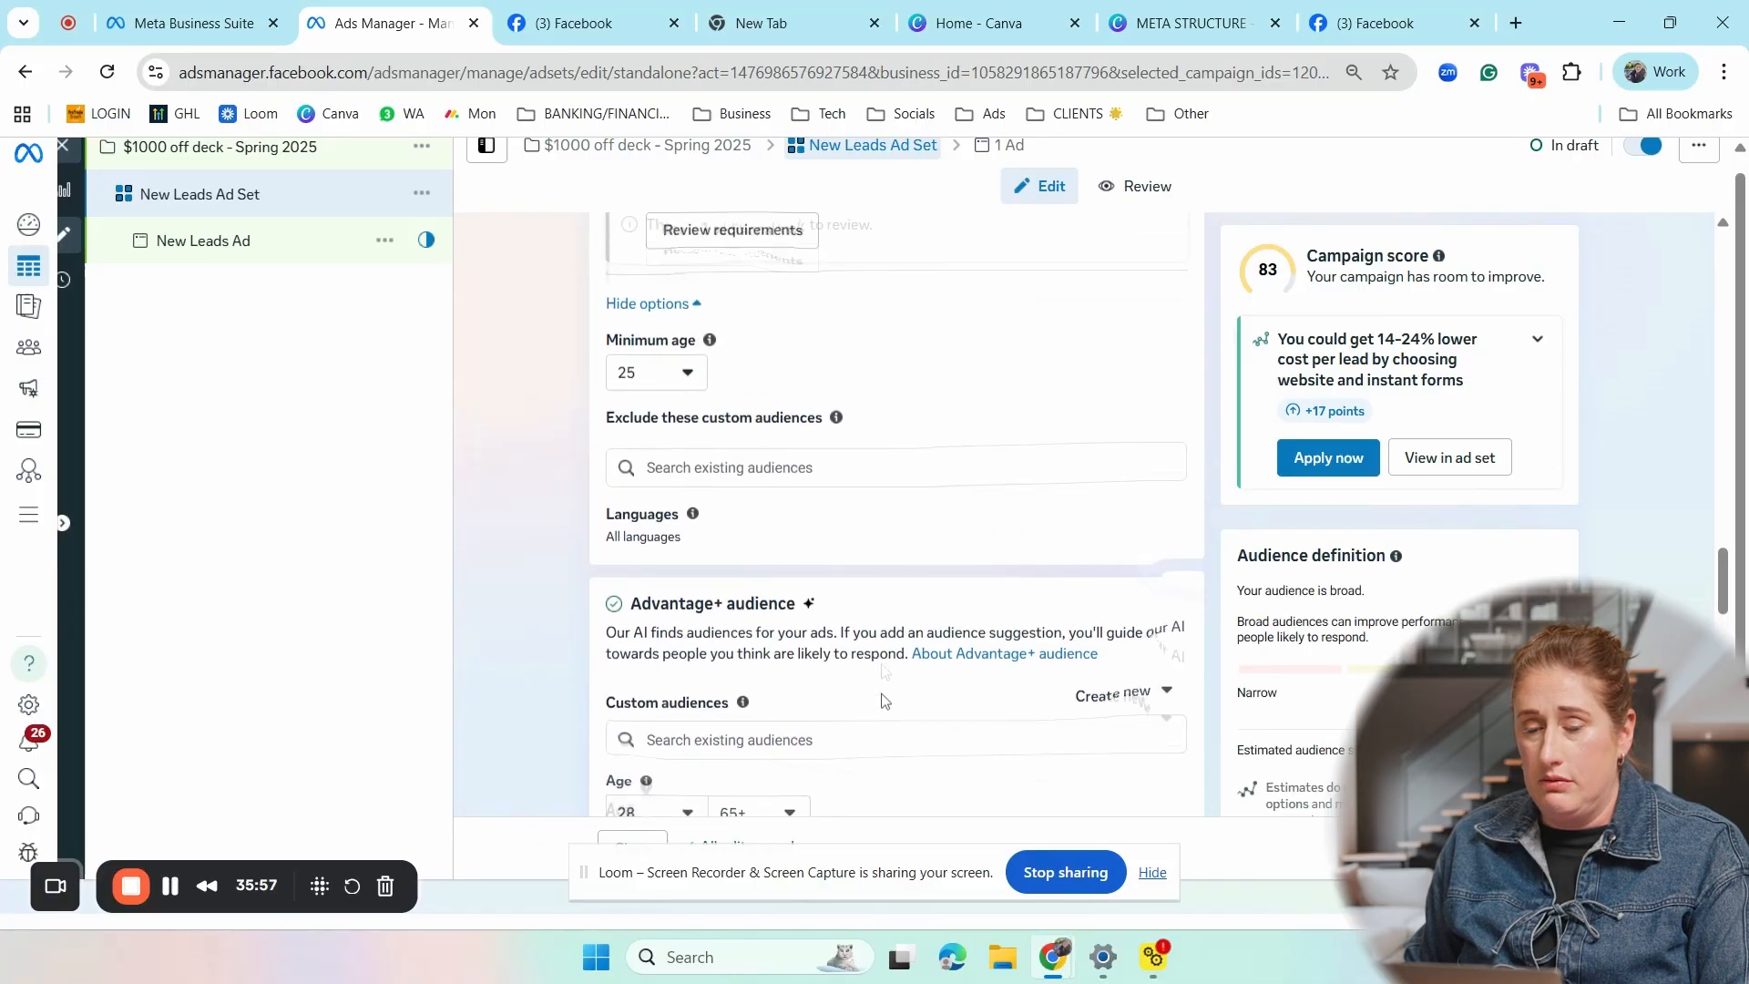
scroll(881, 695, "up", 15)
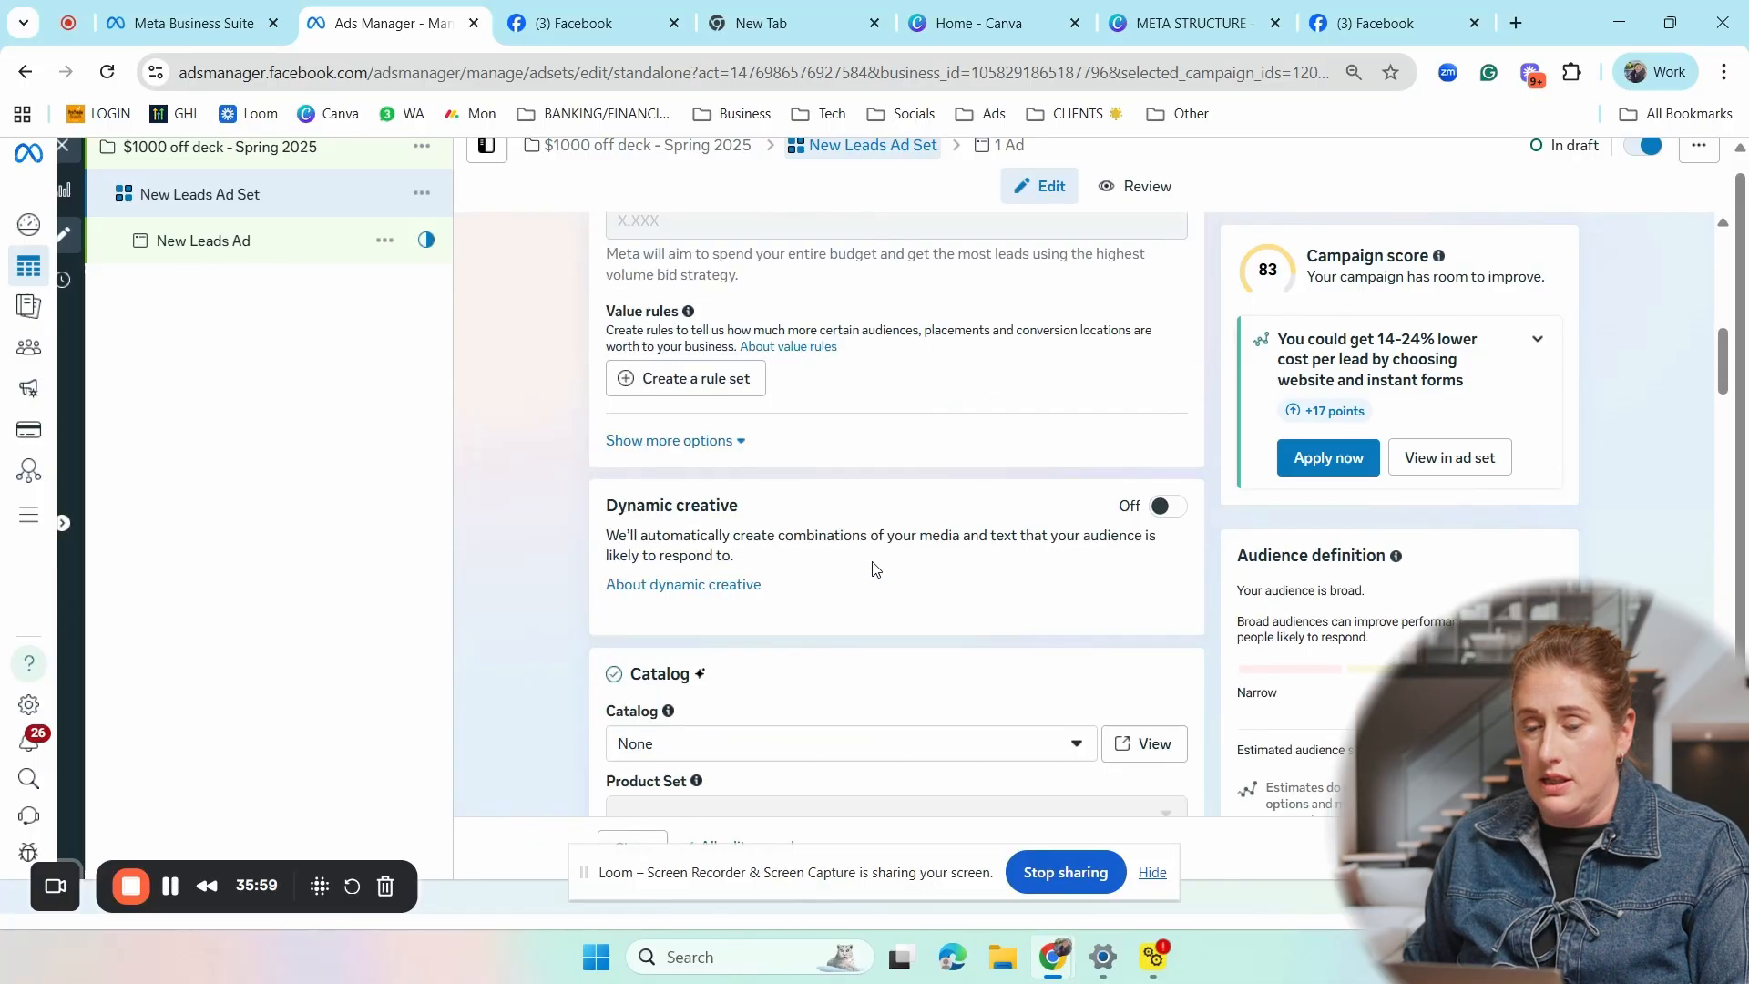
scroll(839, 445, "up", 3)
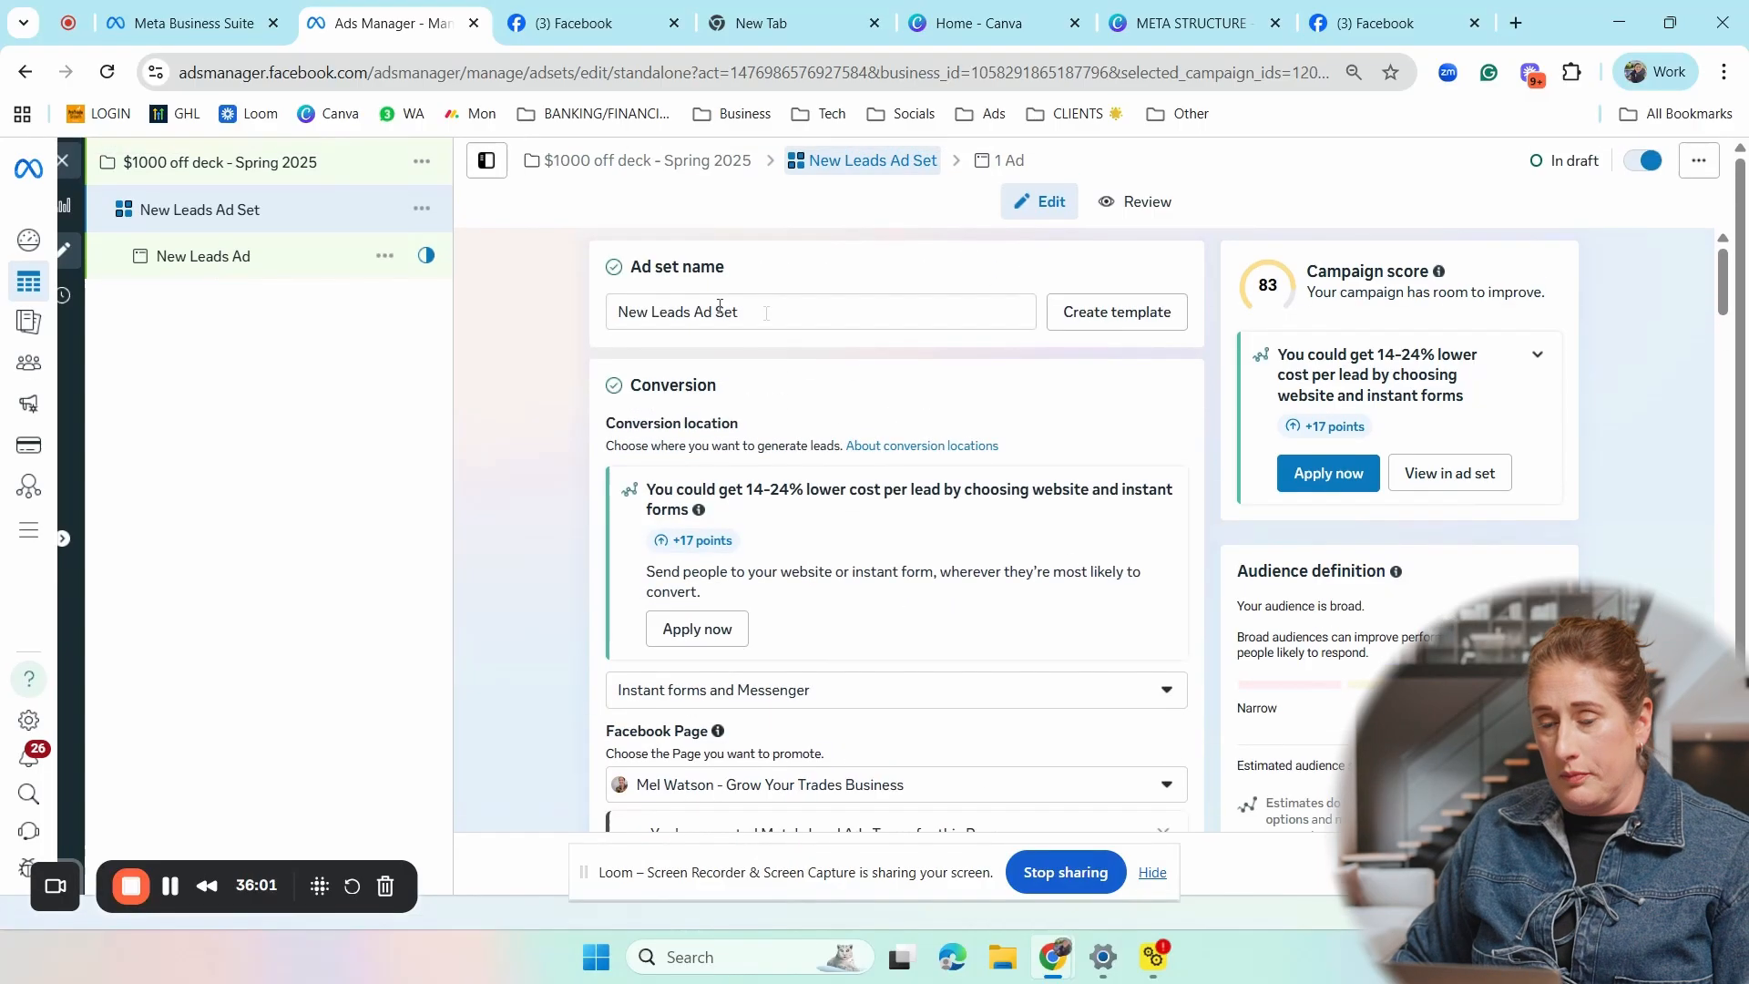
left_click_drag(770, 312, 628, 311)
key("BackSpace")
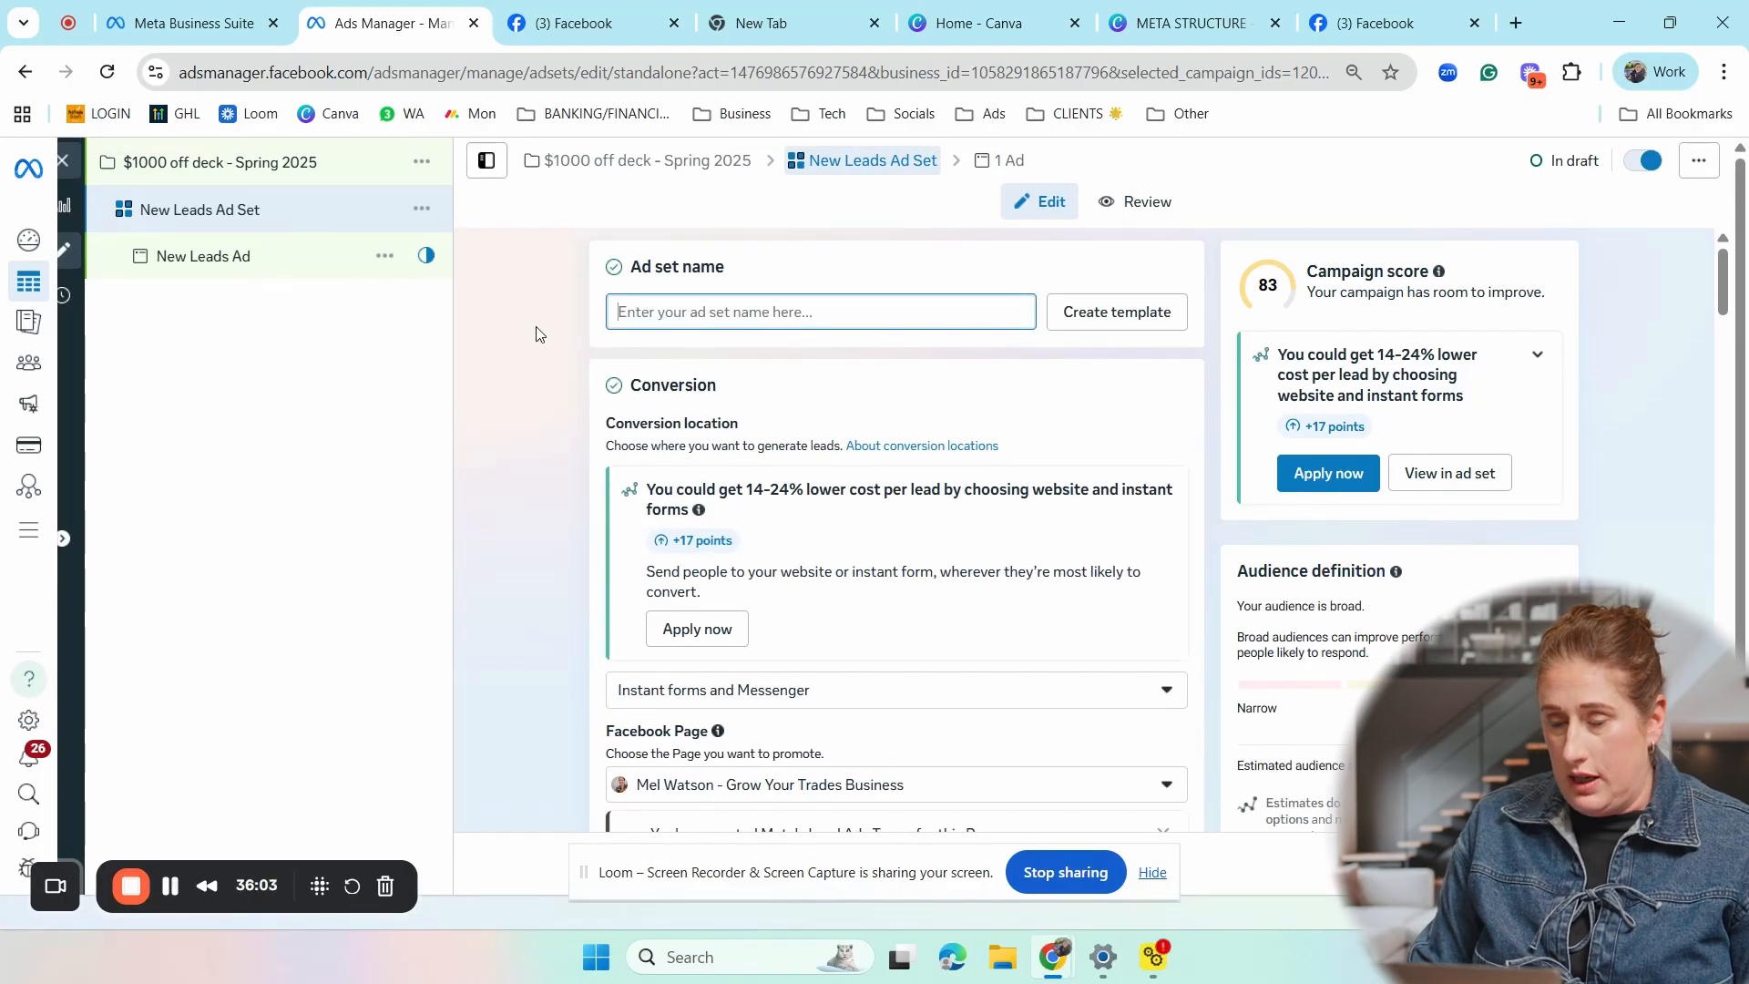
type("p")
key("BackSpace")
type("Perth")
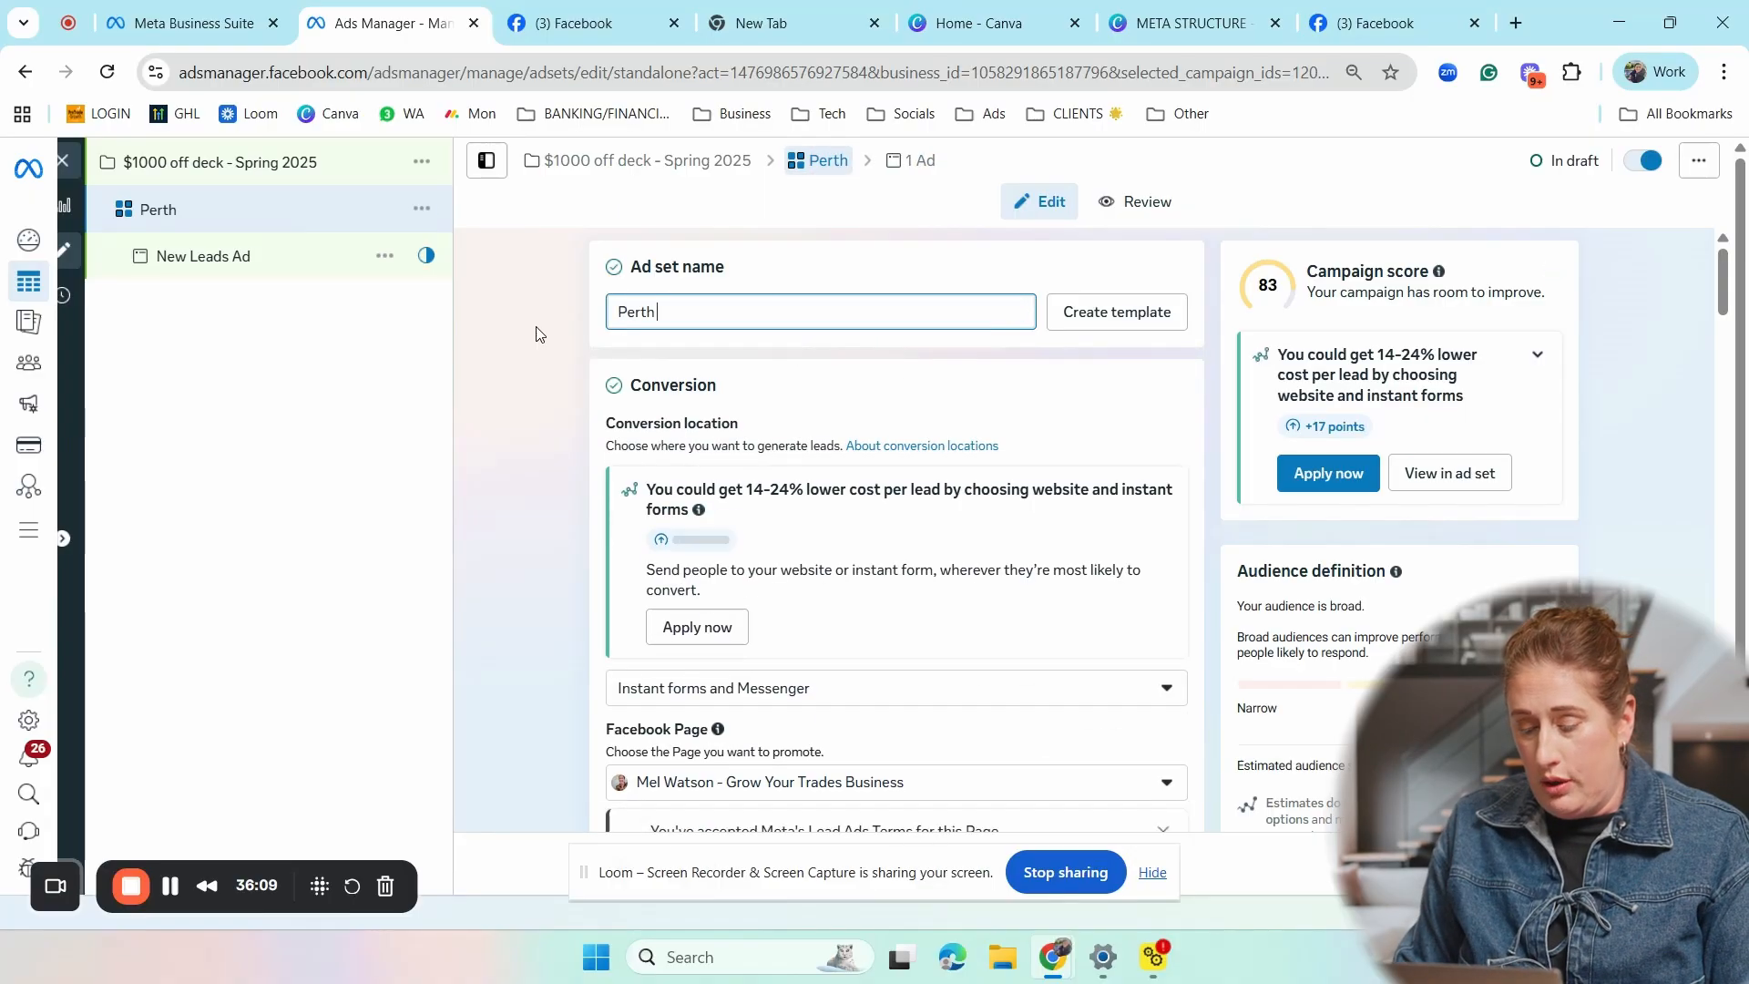
type(" & Frem")
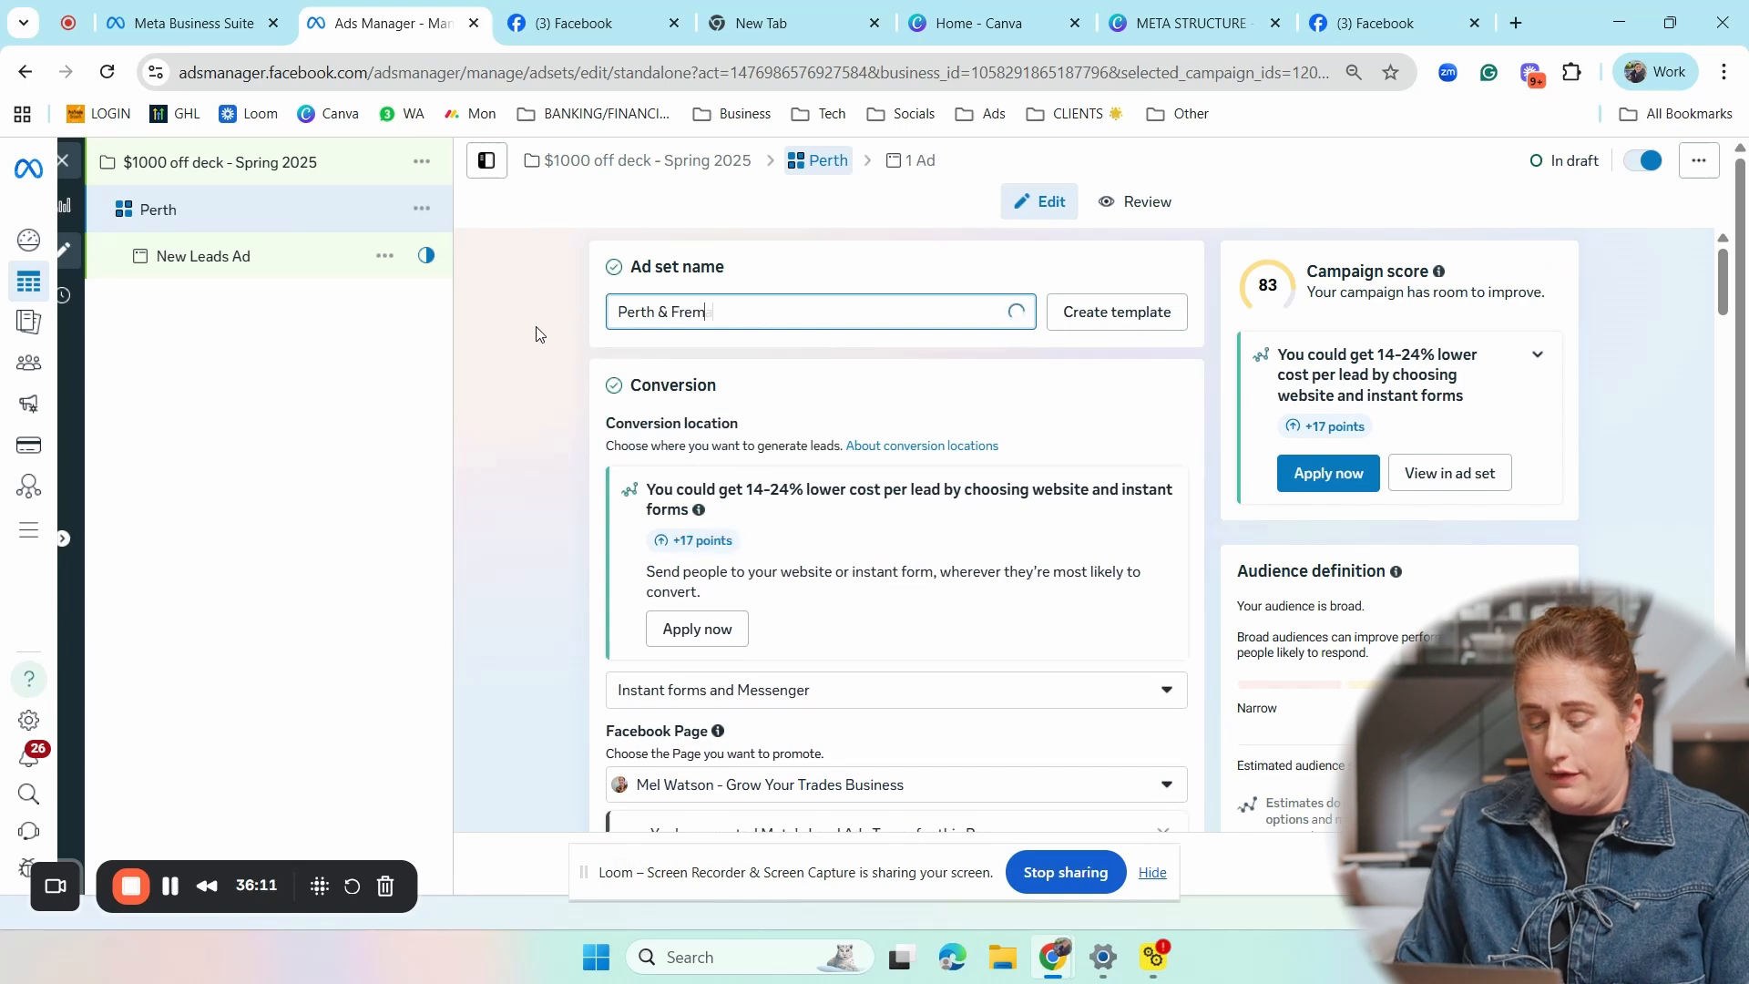
type("antle")
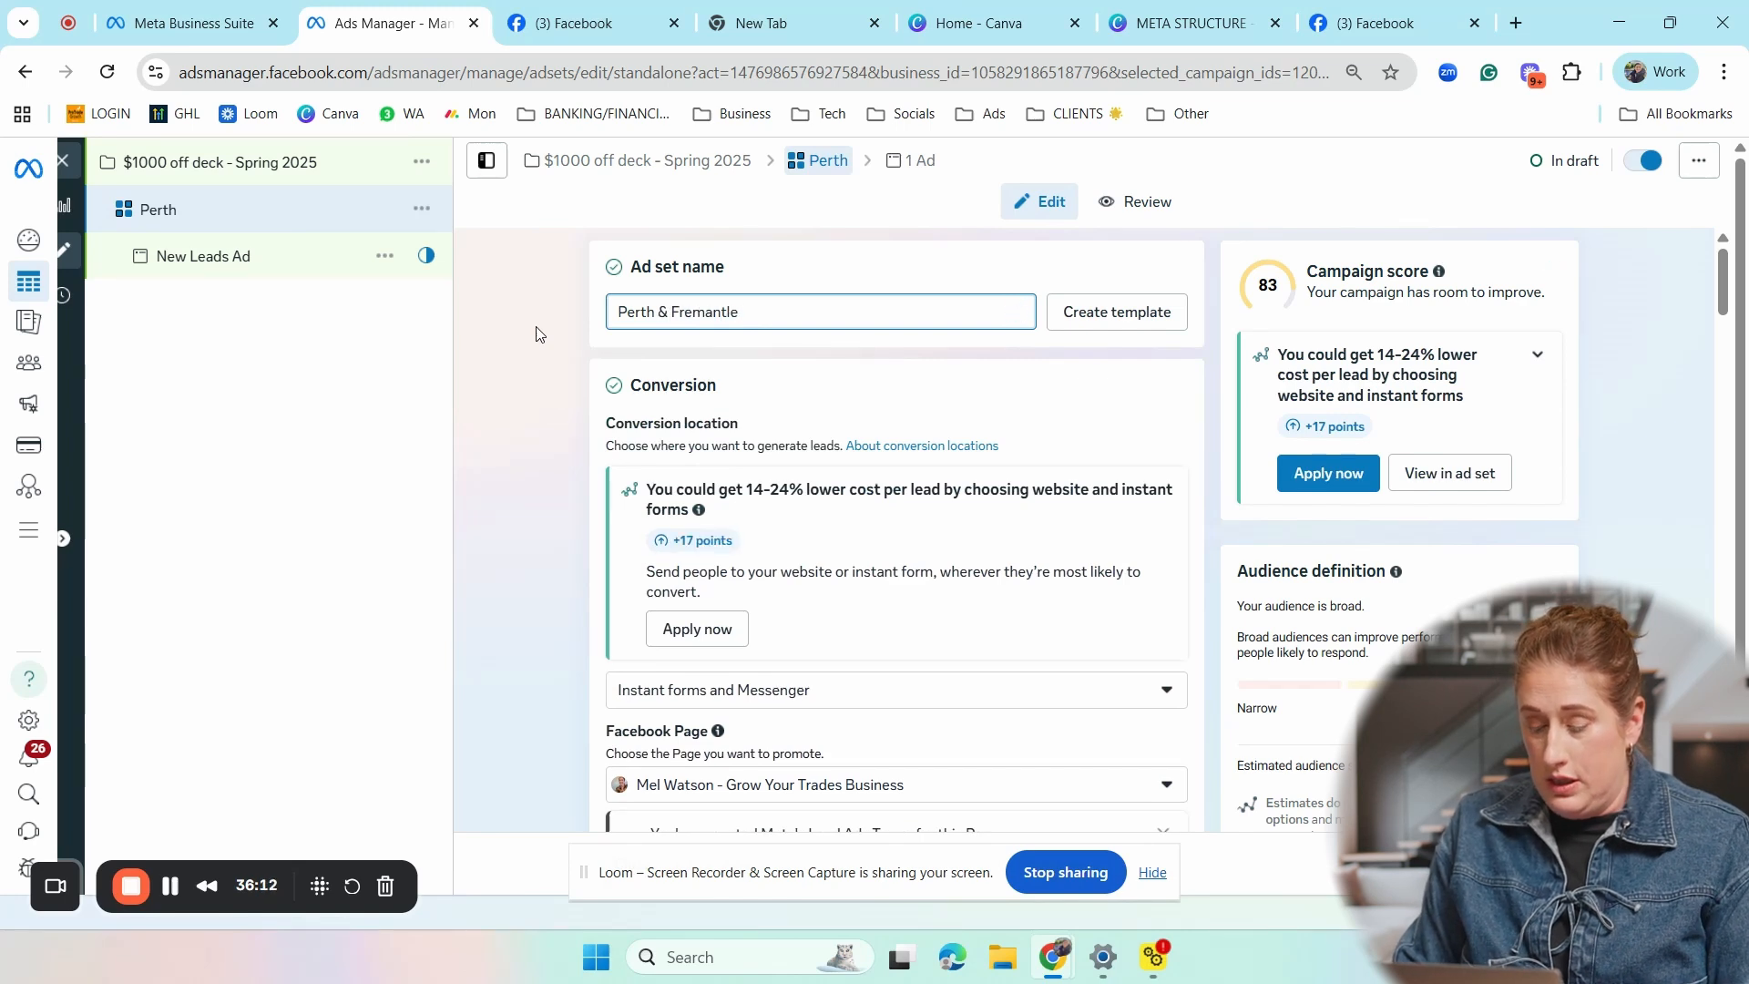
type(" I M")
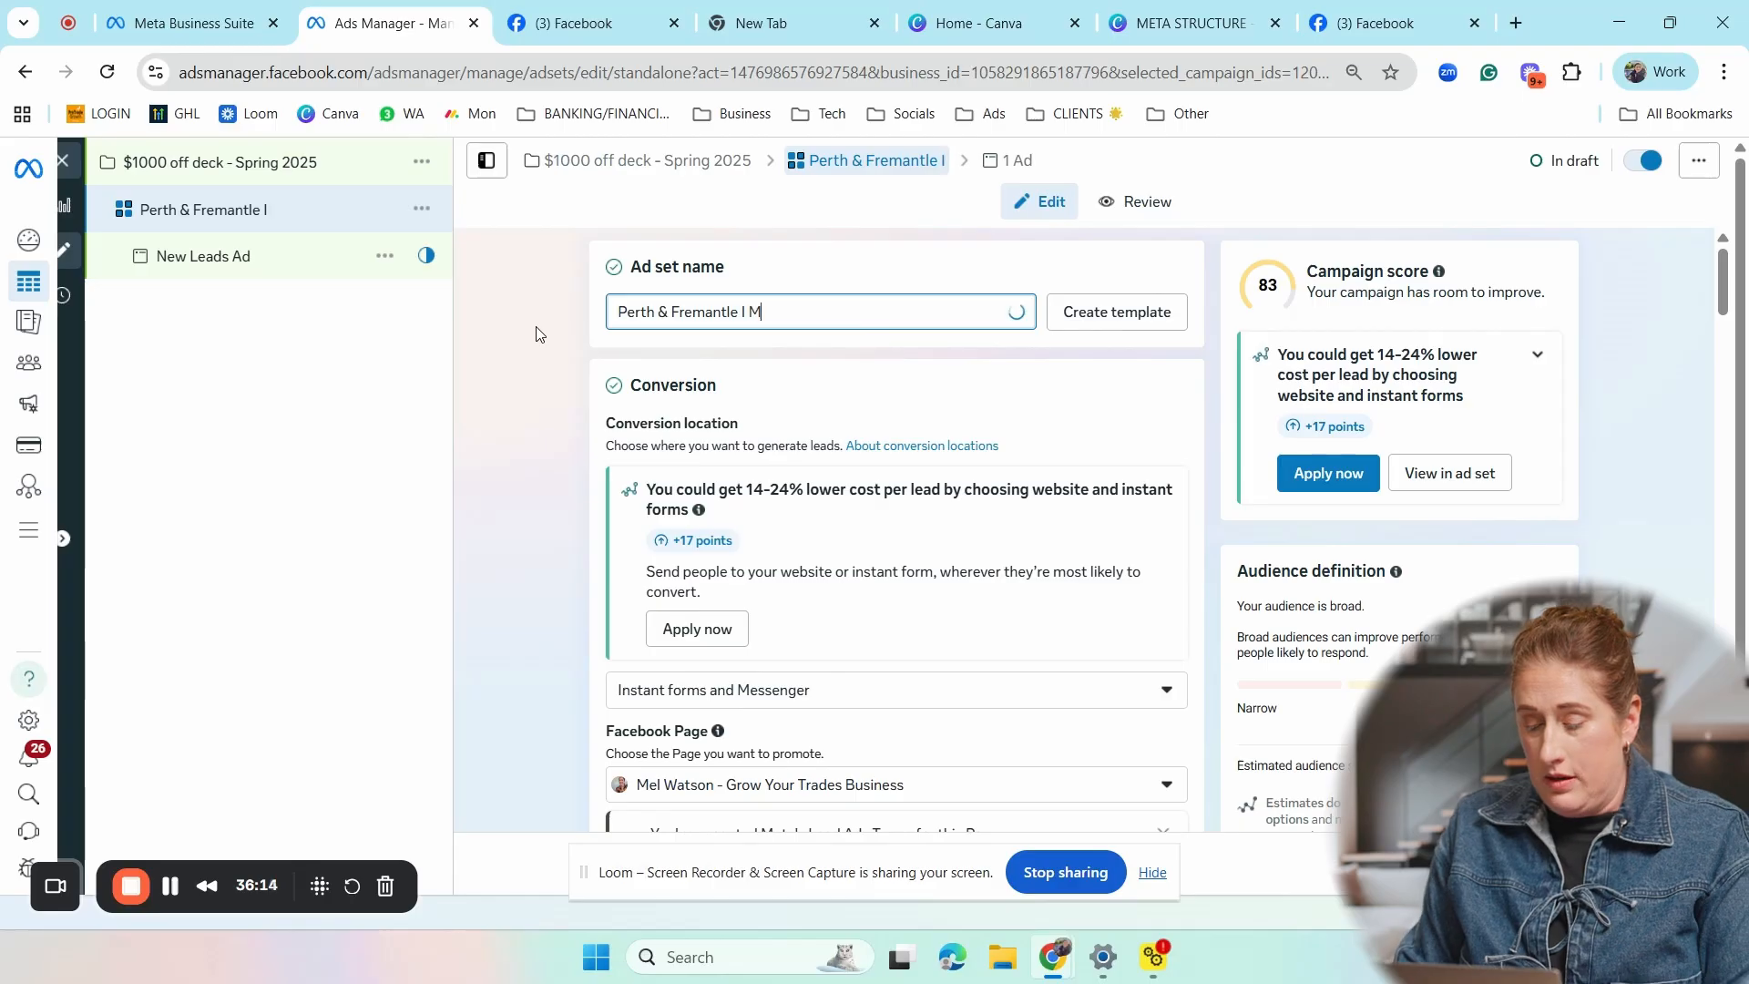
type("&F ")
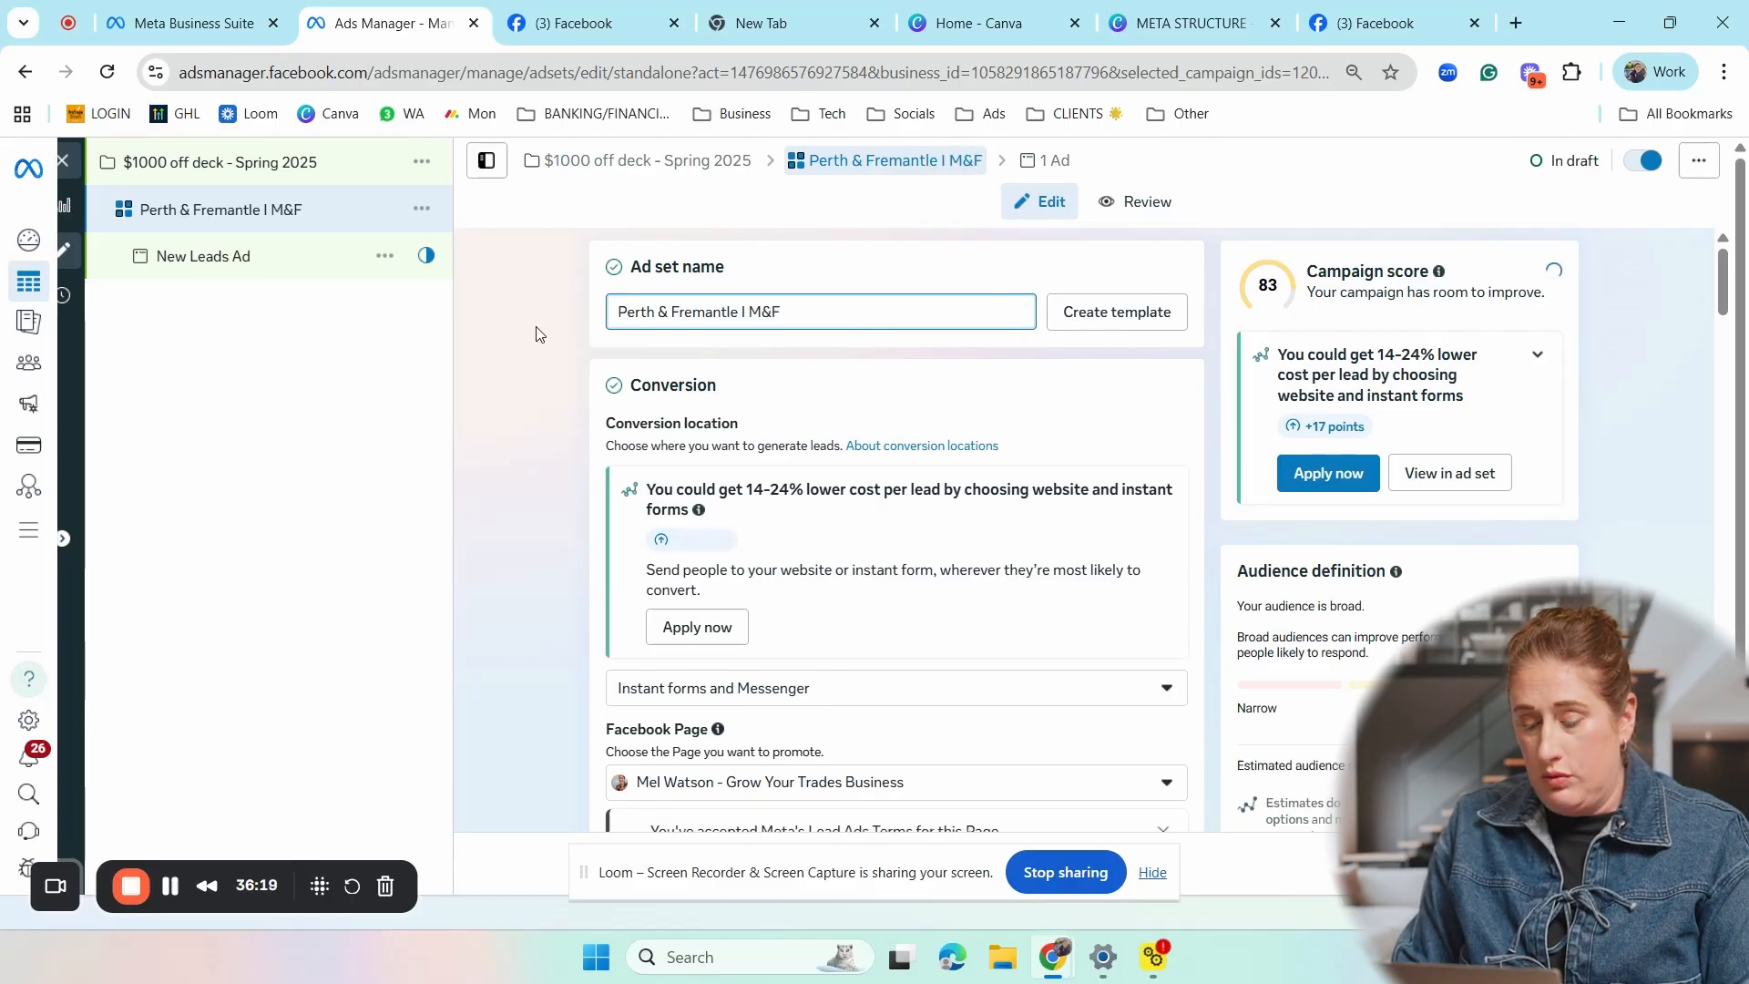
type("28-65")
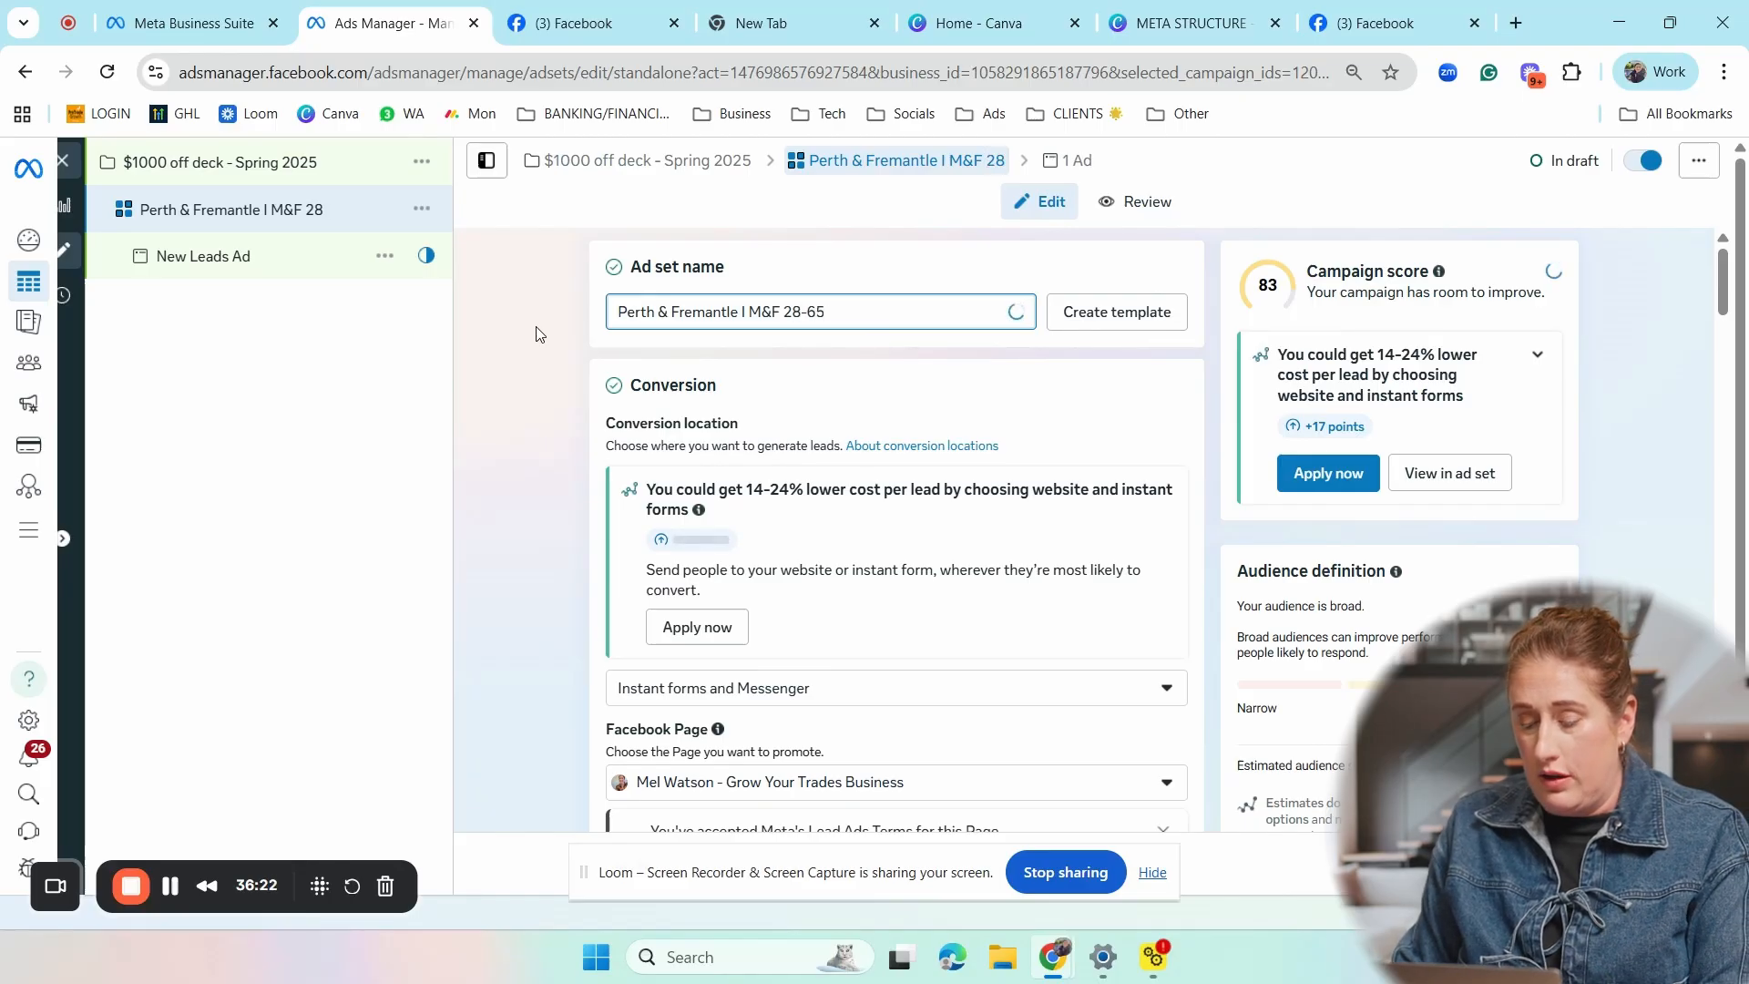
type("+")
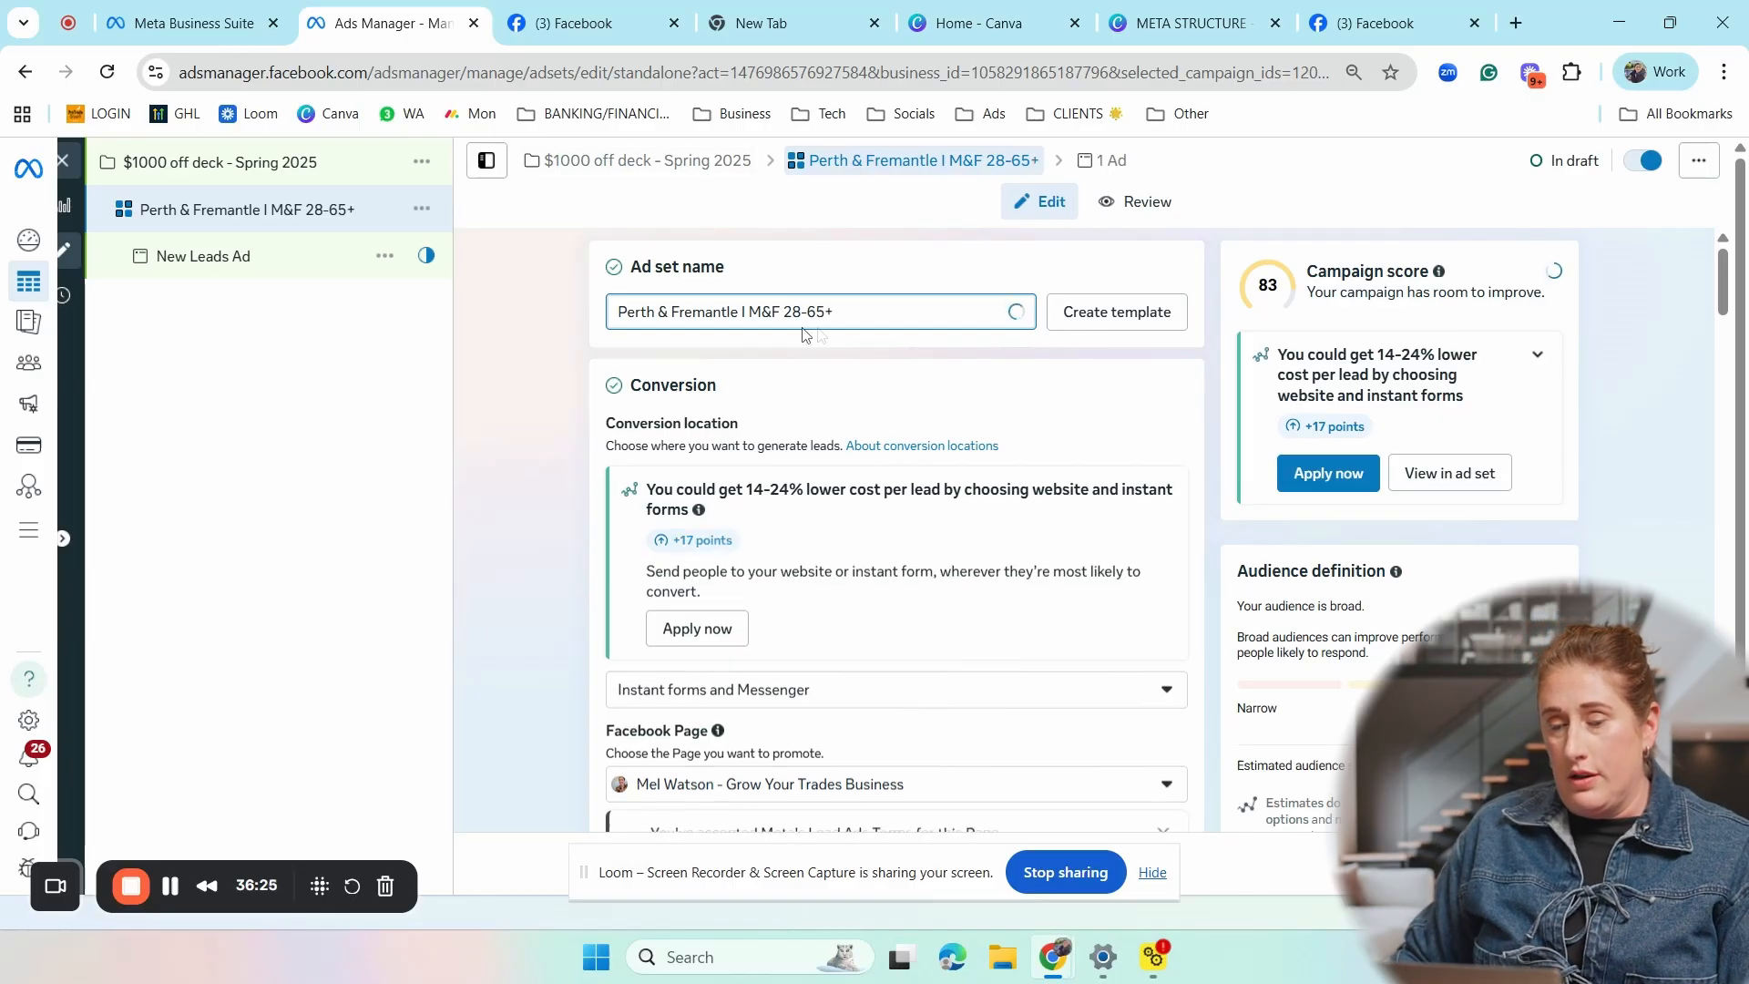
left_click(621, 312)
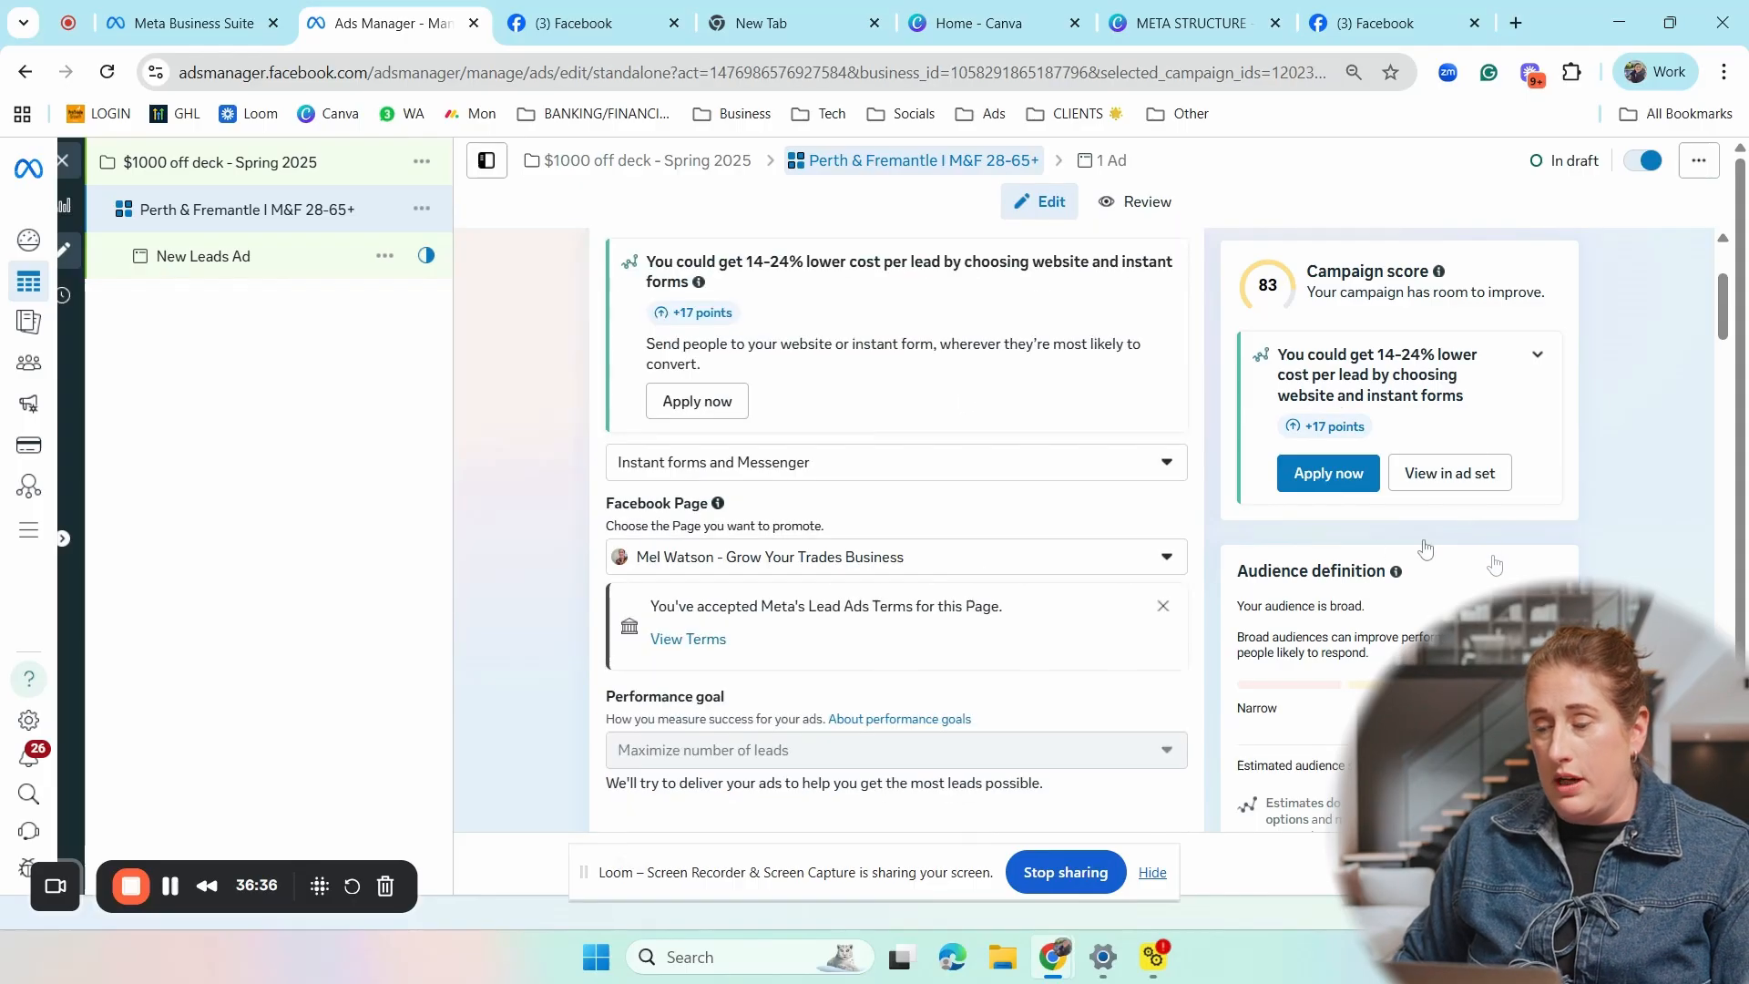
- Proceed to the ad level and rename the ad as "Image with CTA"
left_click(1546, 863)
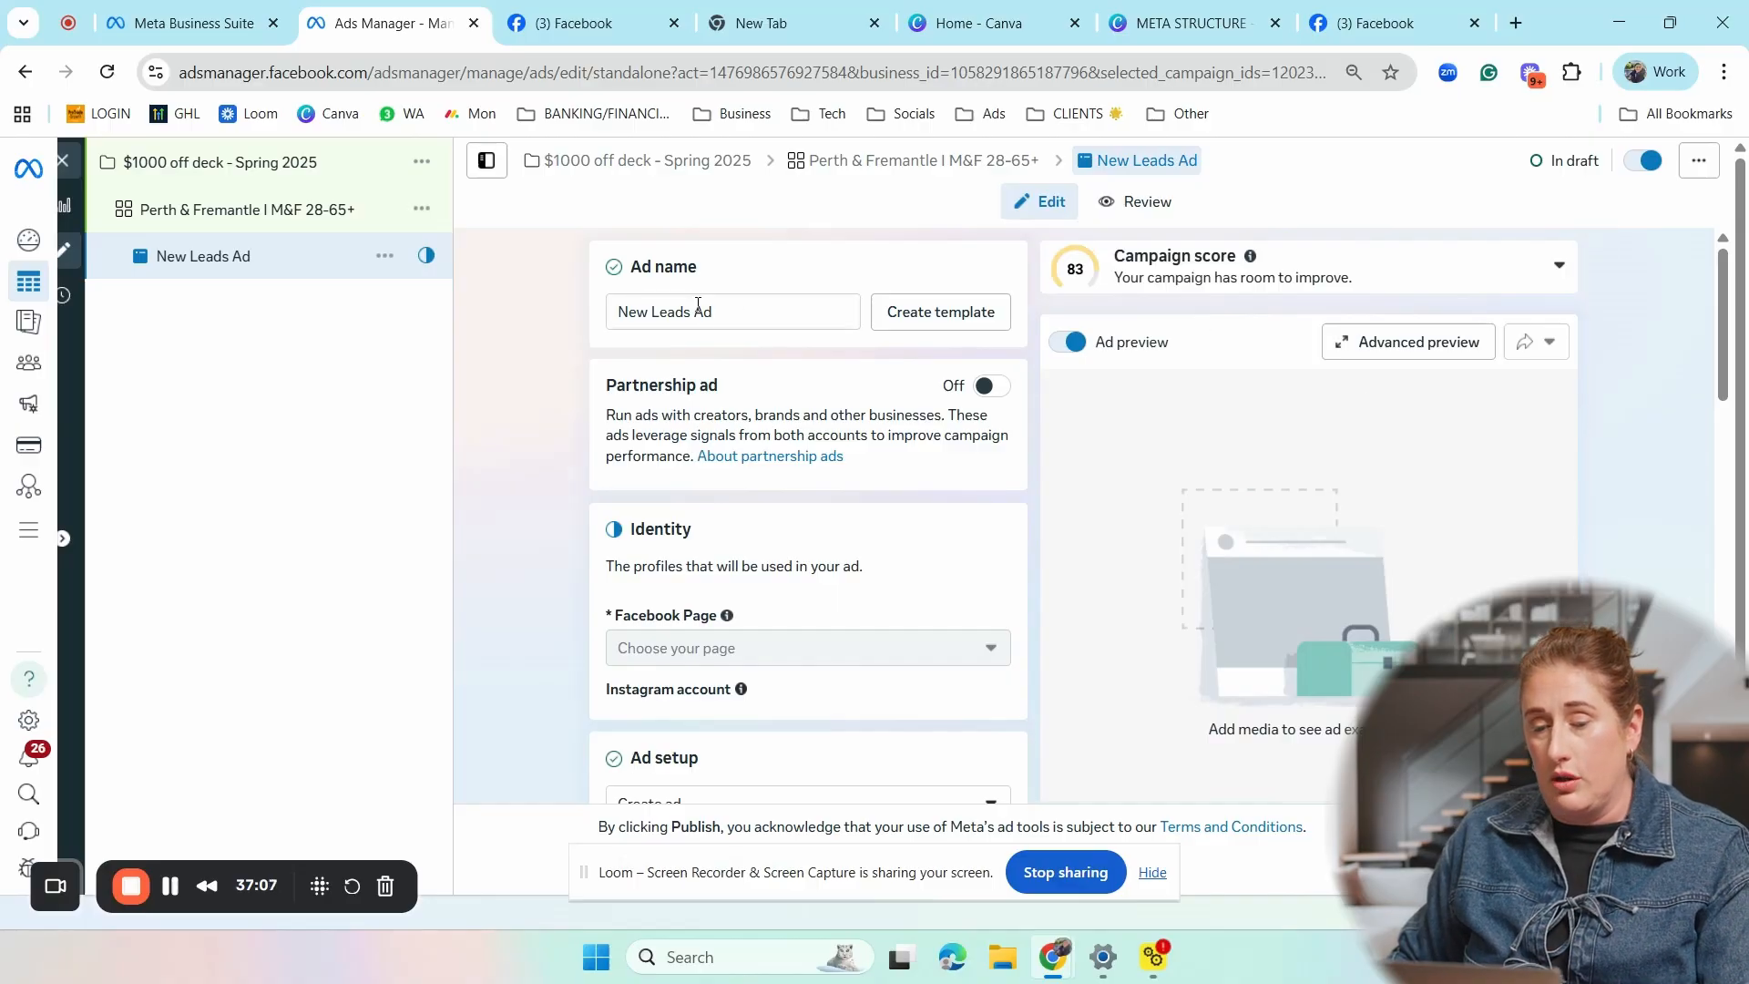
left_click_drag(714, 312, 554, 321)
type("Image")
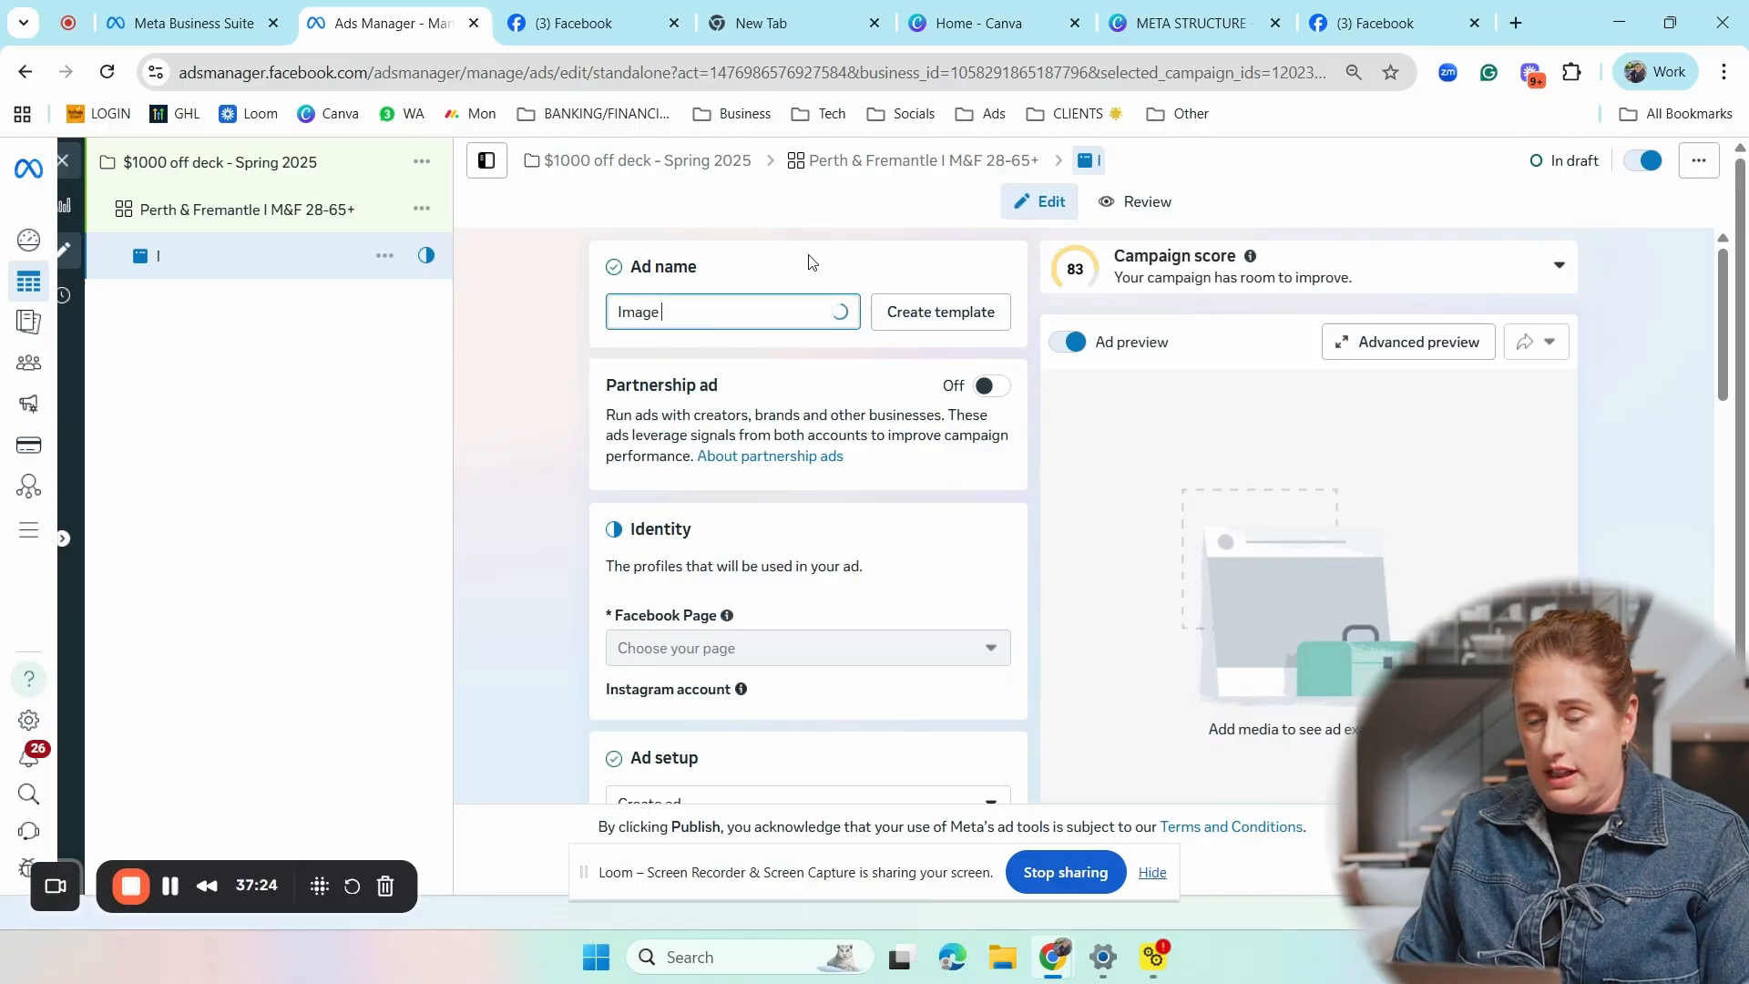
type(" with CTA")
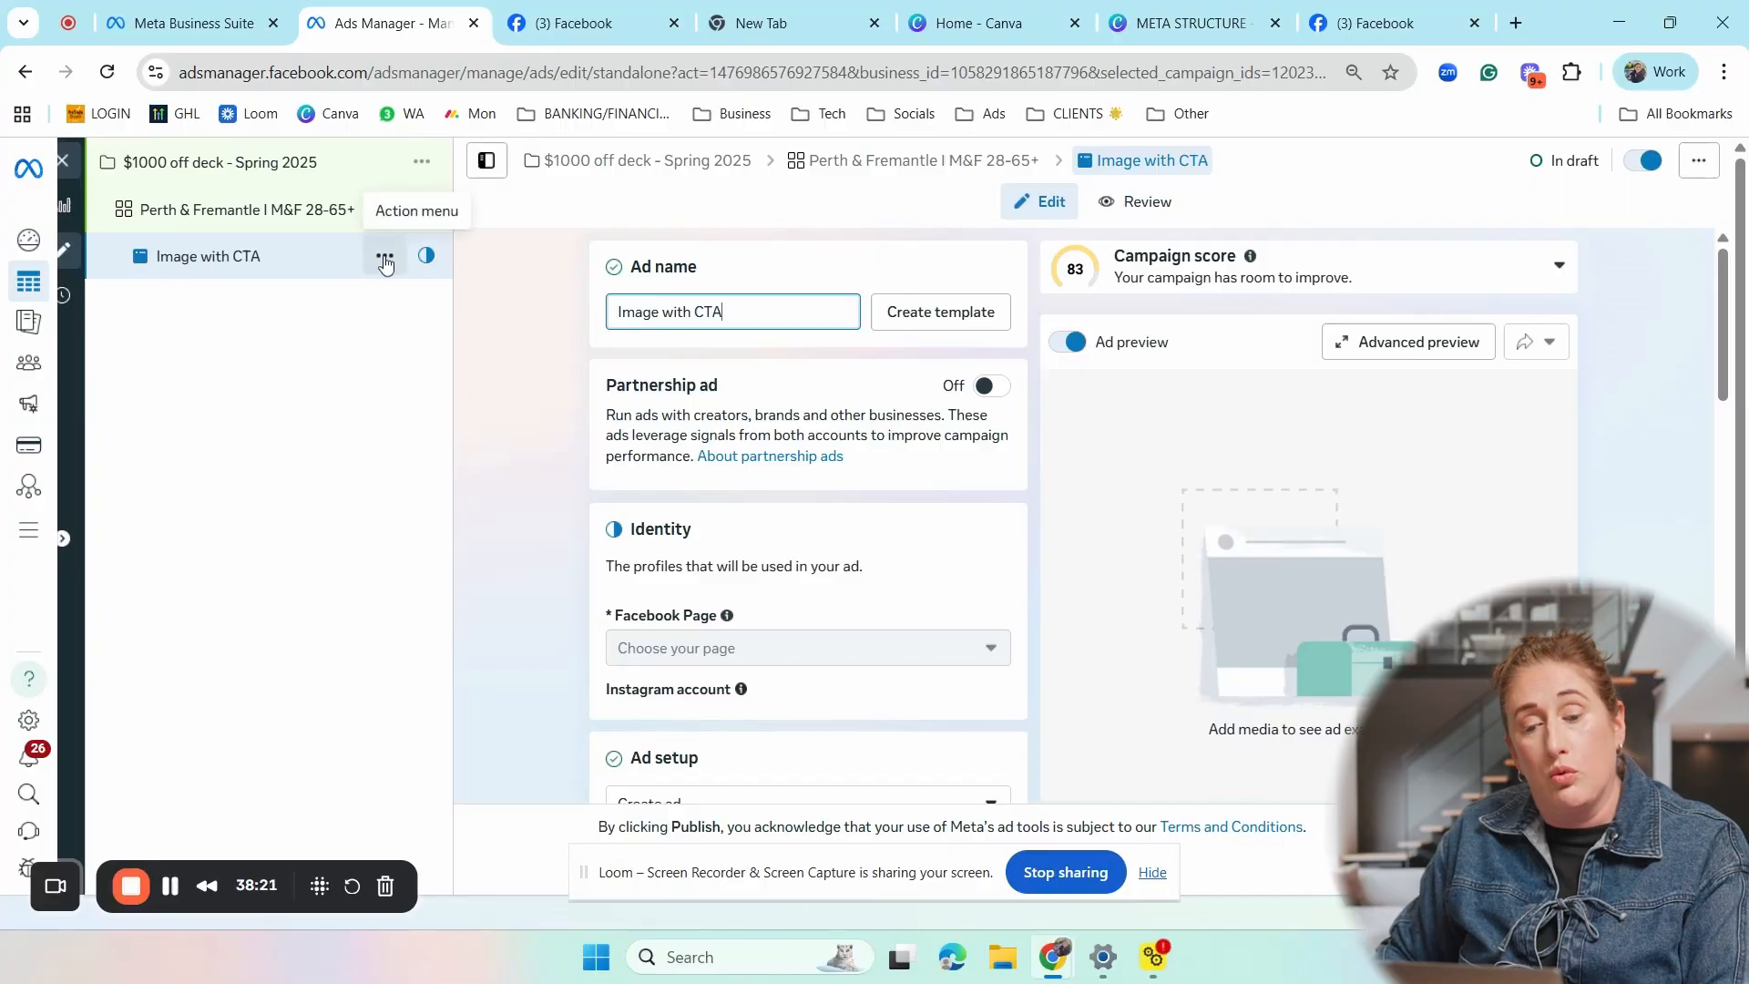
- Examine the actions available for the ad, its partnership ad setting, and its Facebook Page and Instagram identity settings
left_click(385, 259)
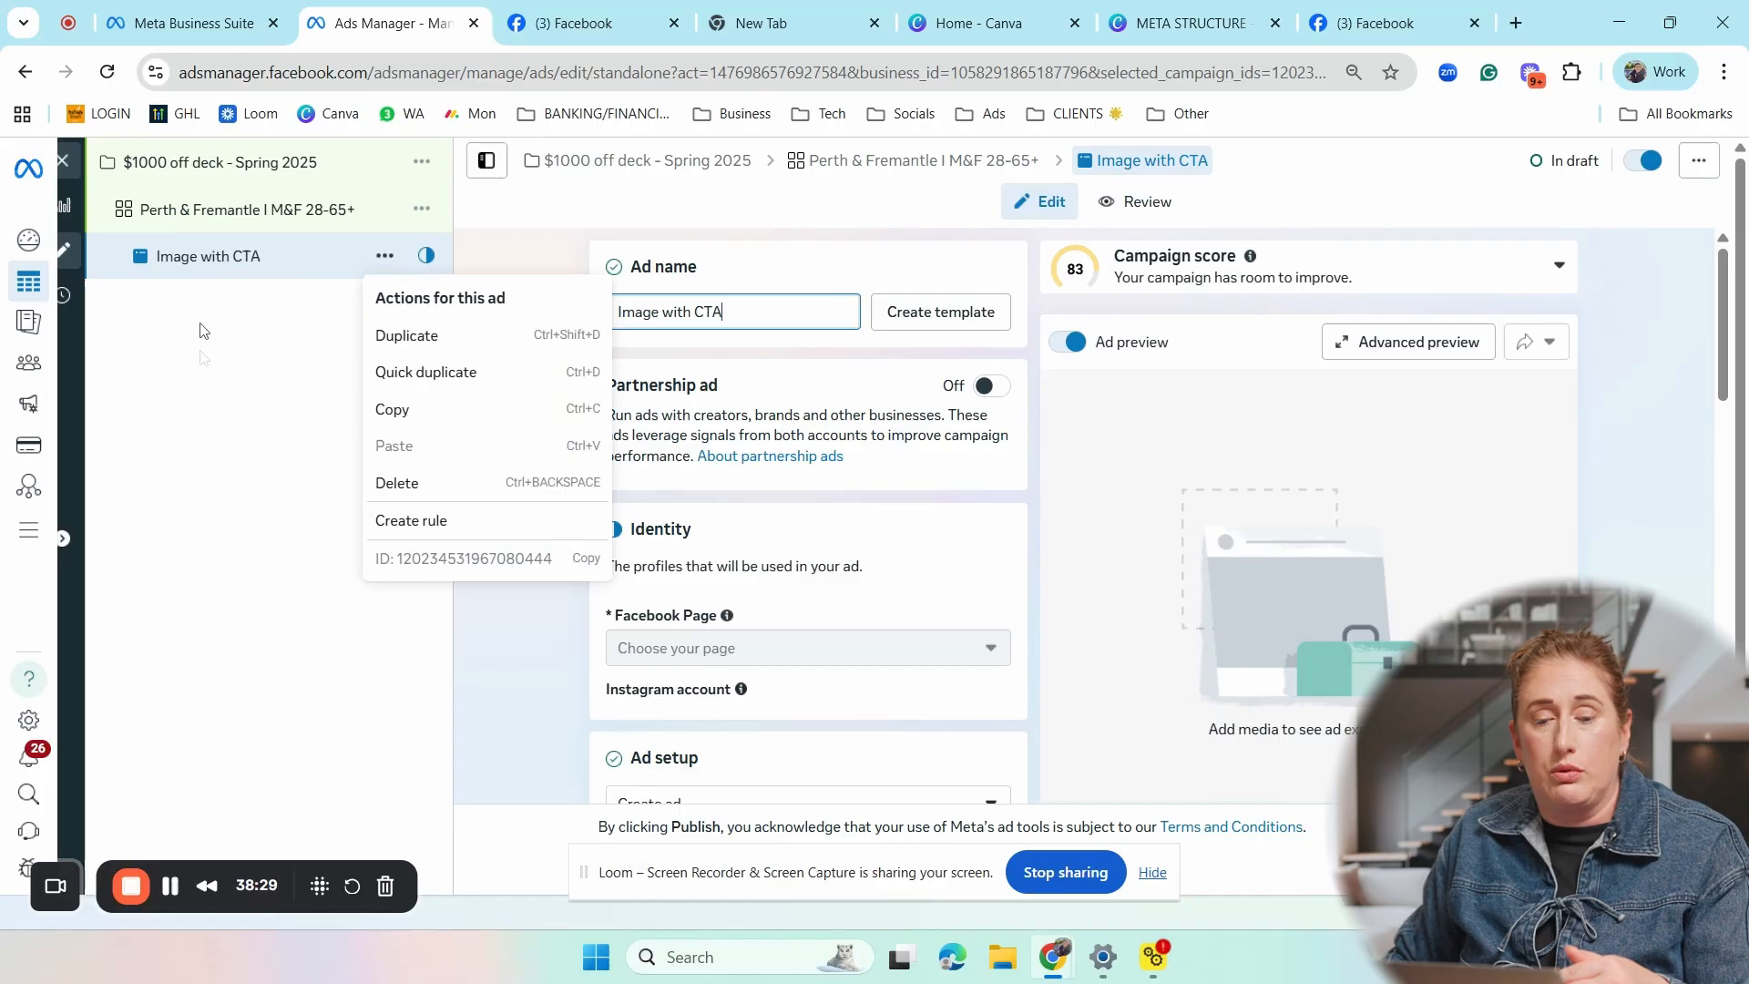
left_click(947, 282)
scroll(773, 273, "down", 4)
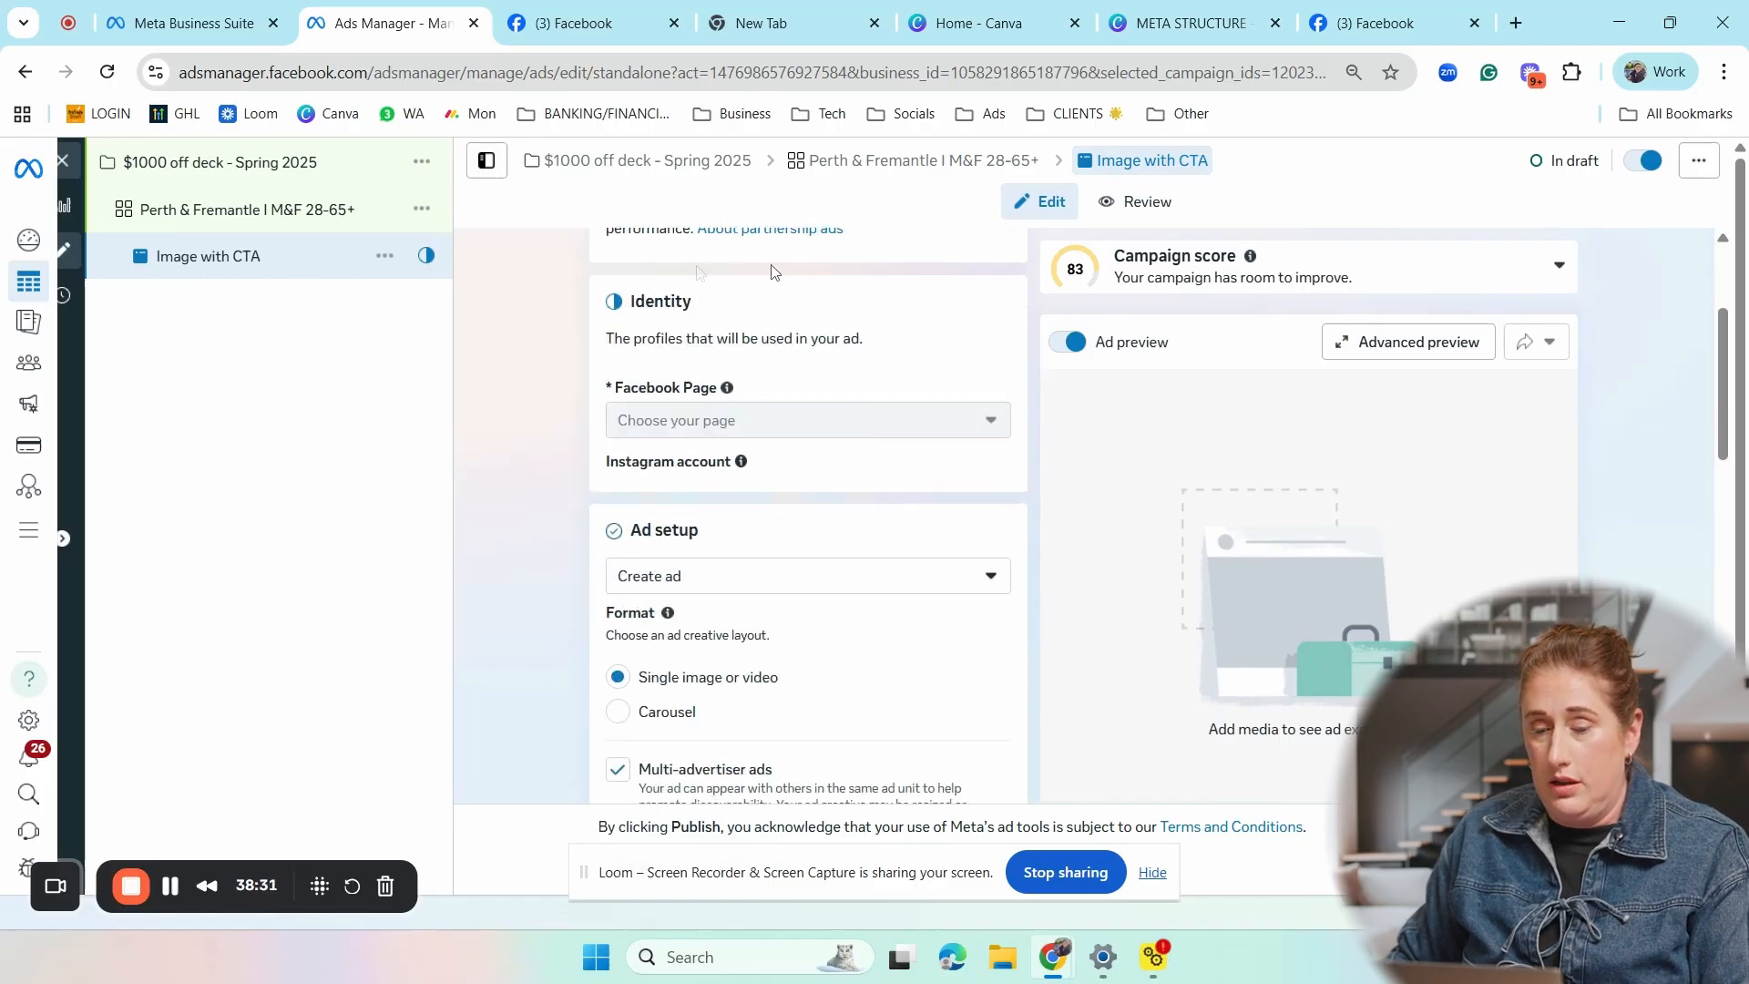
scroll(738, 417, "up", 4)
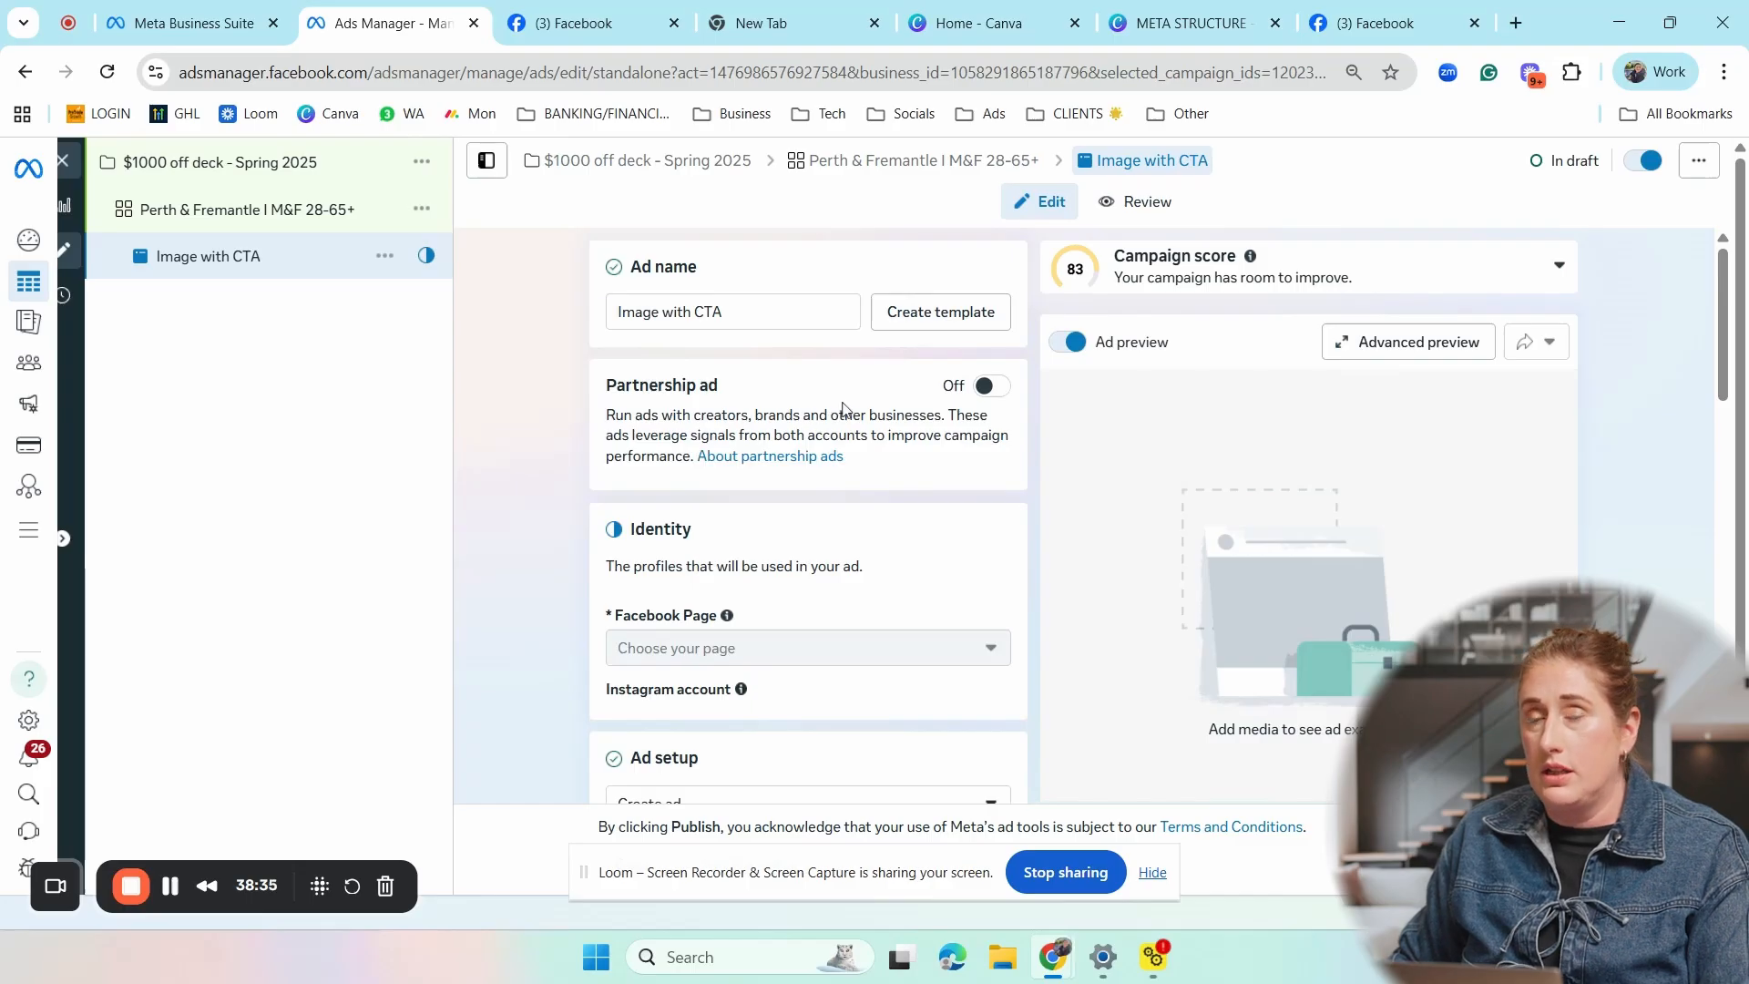
scroll(856, 404, "down", 1)
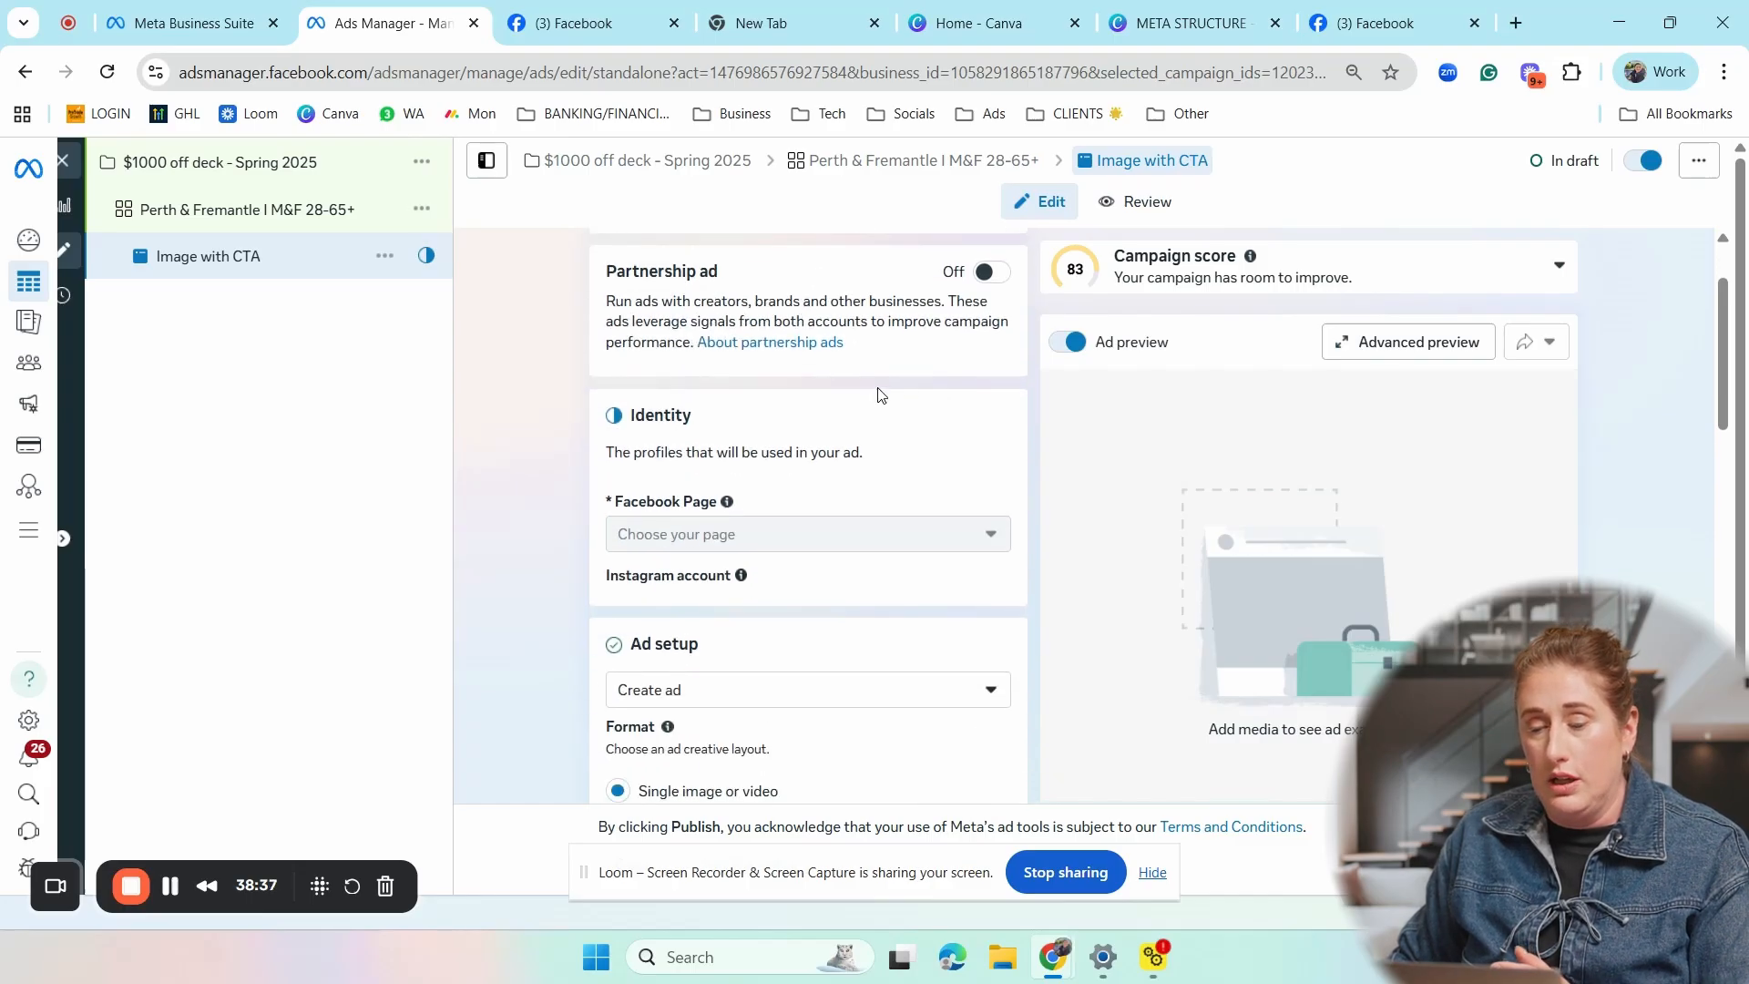
scroll(880, 392, "down", 1)
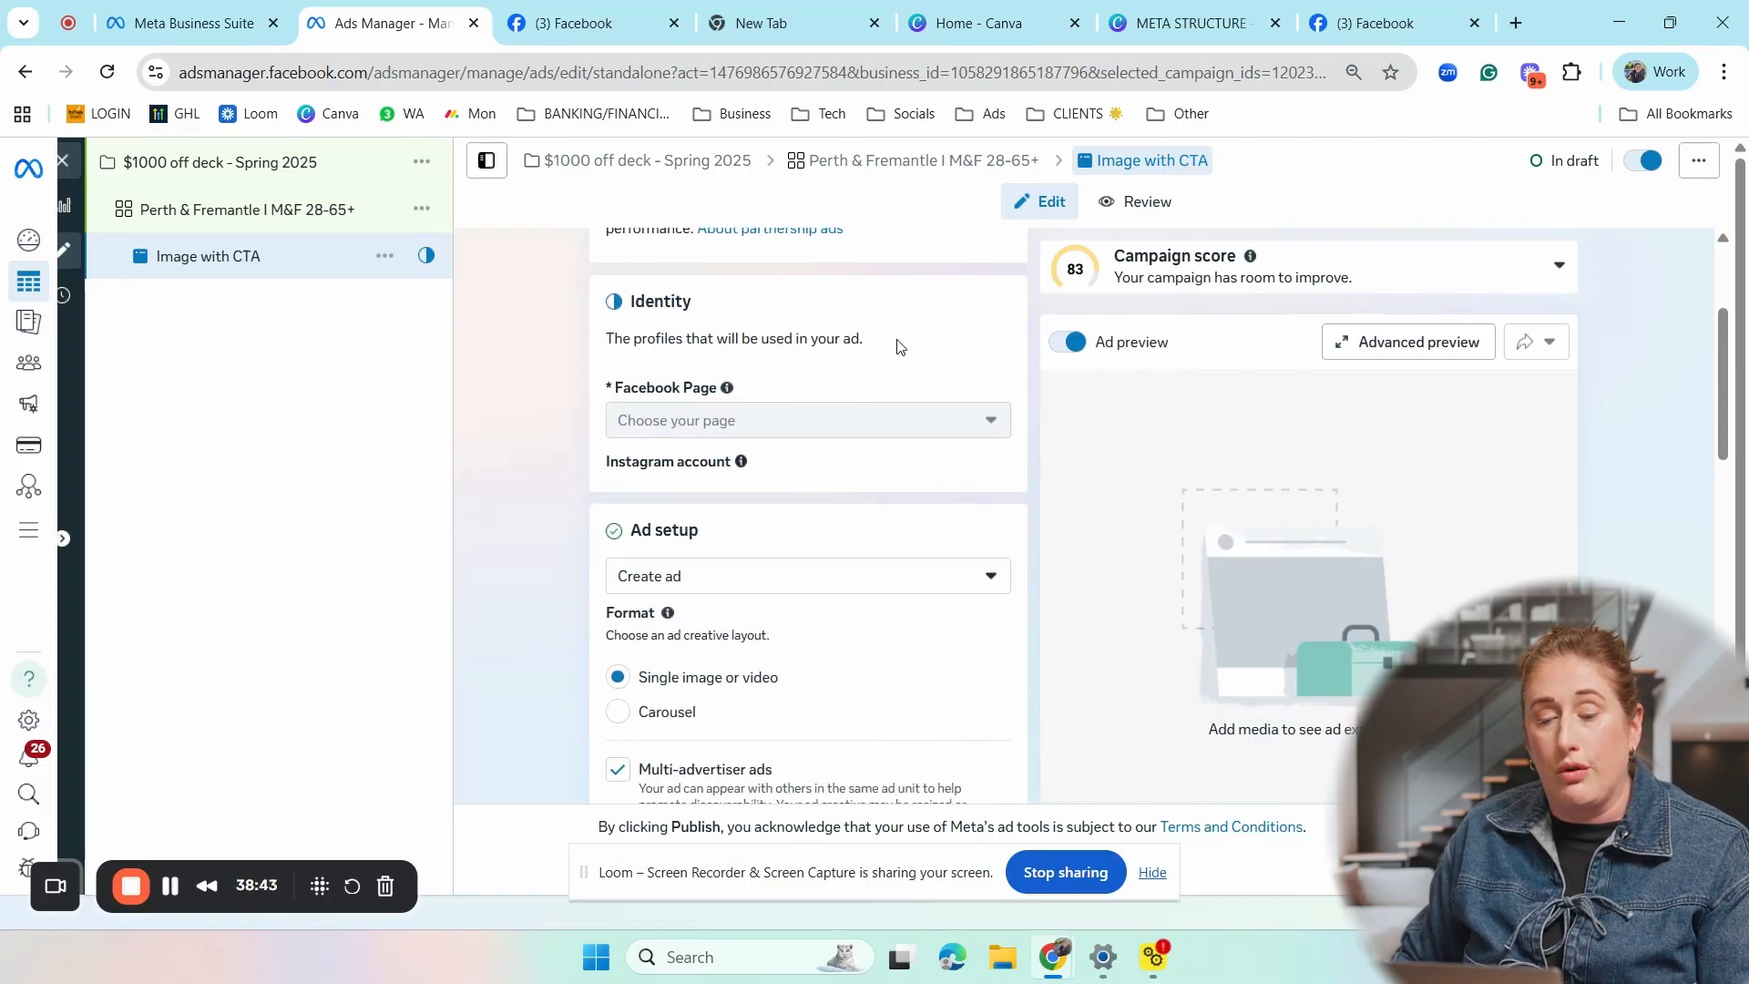
mouse_move(777, 426)
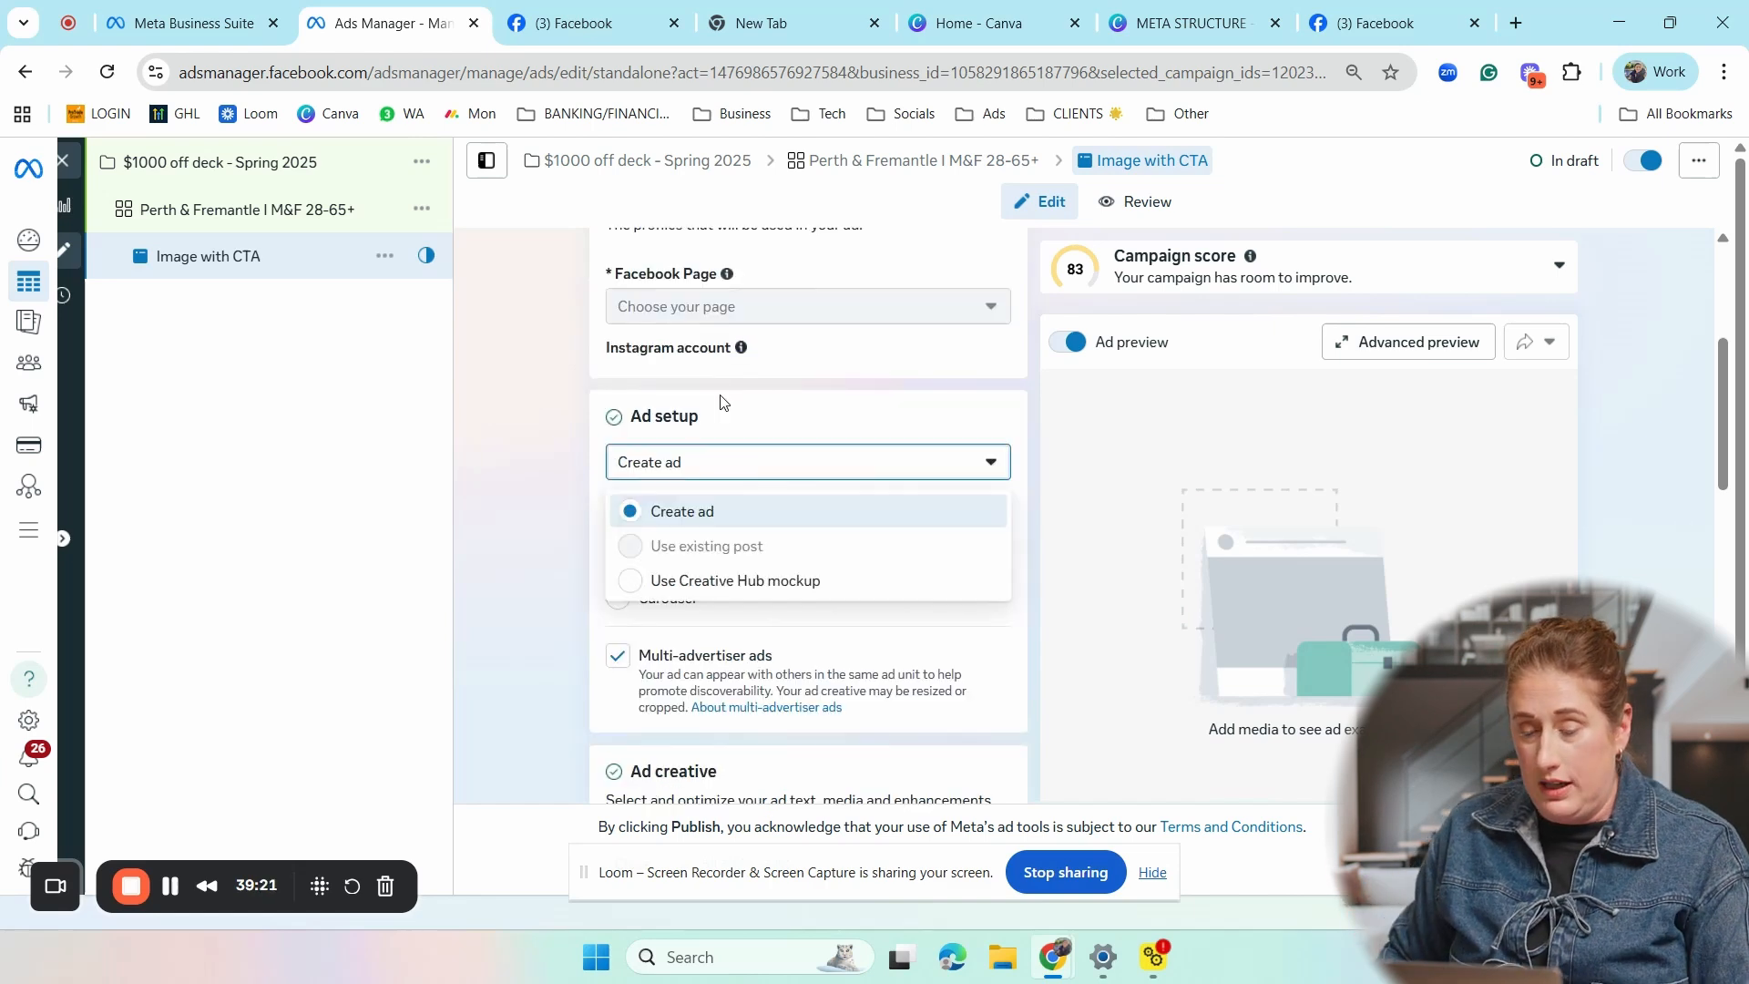
left_click(719, 400)
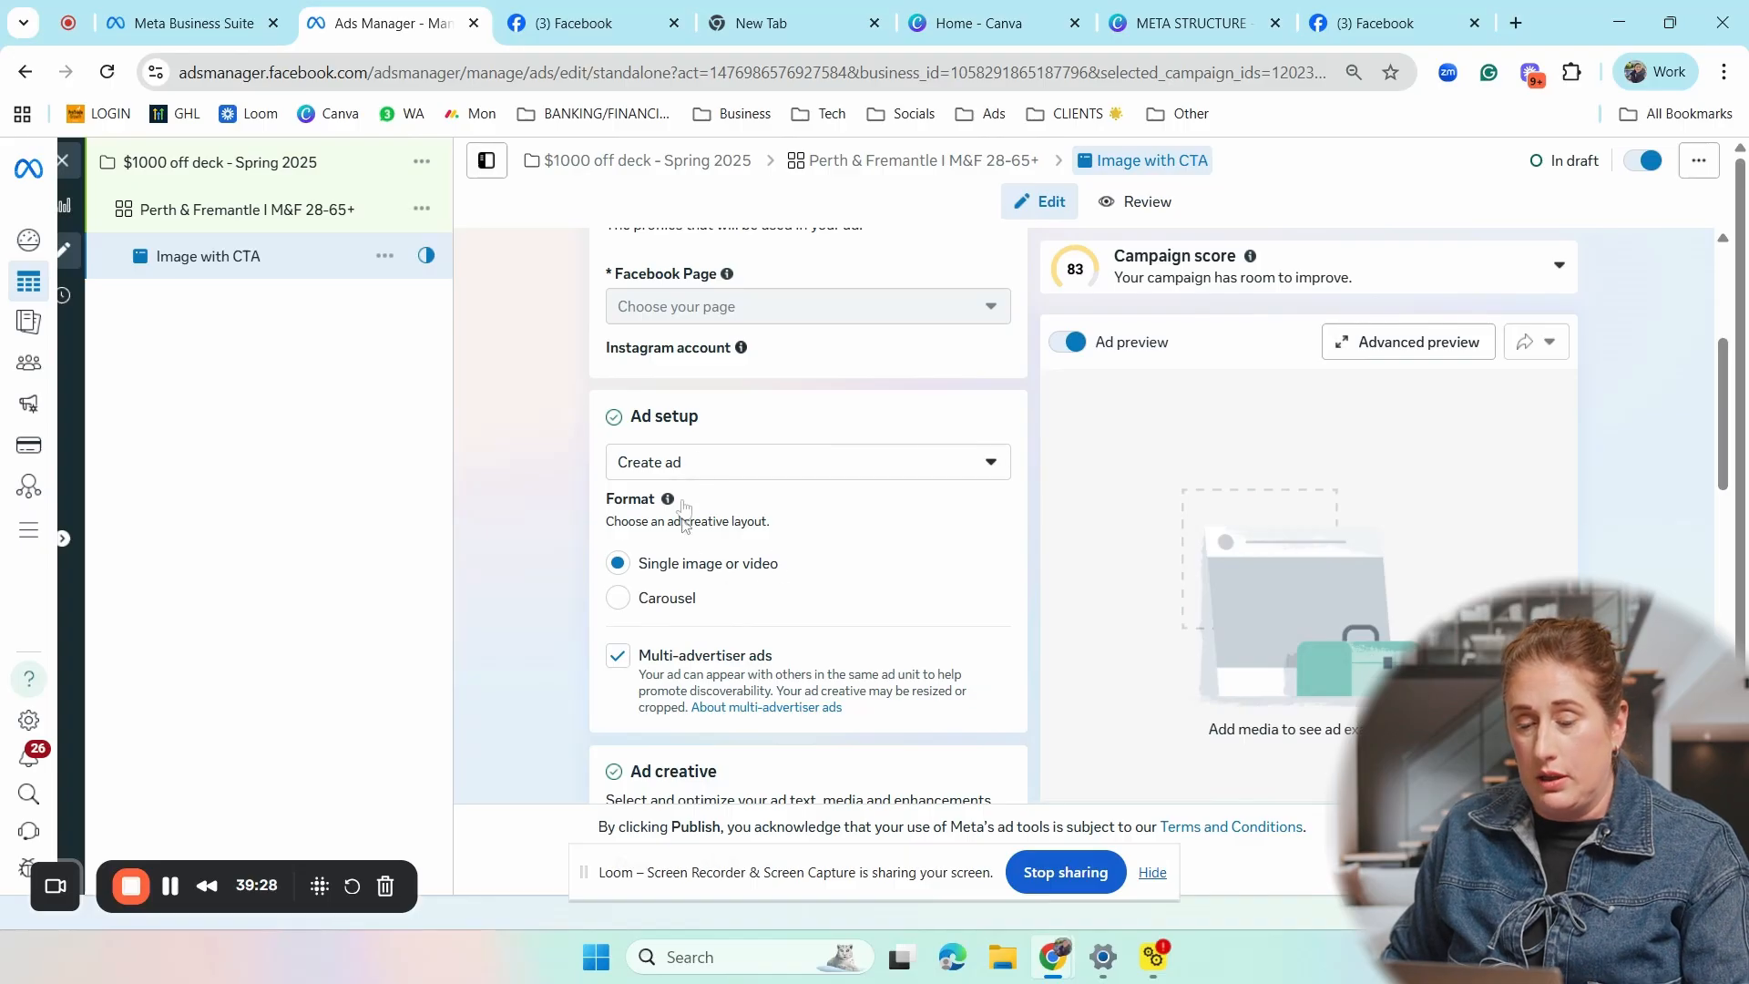
- Set up the ad creative as an image ad using the existing 1080 × 1350 account image, and continue to cropping
scroll(777, 577, "down", 1)
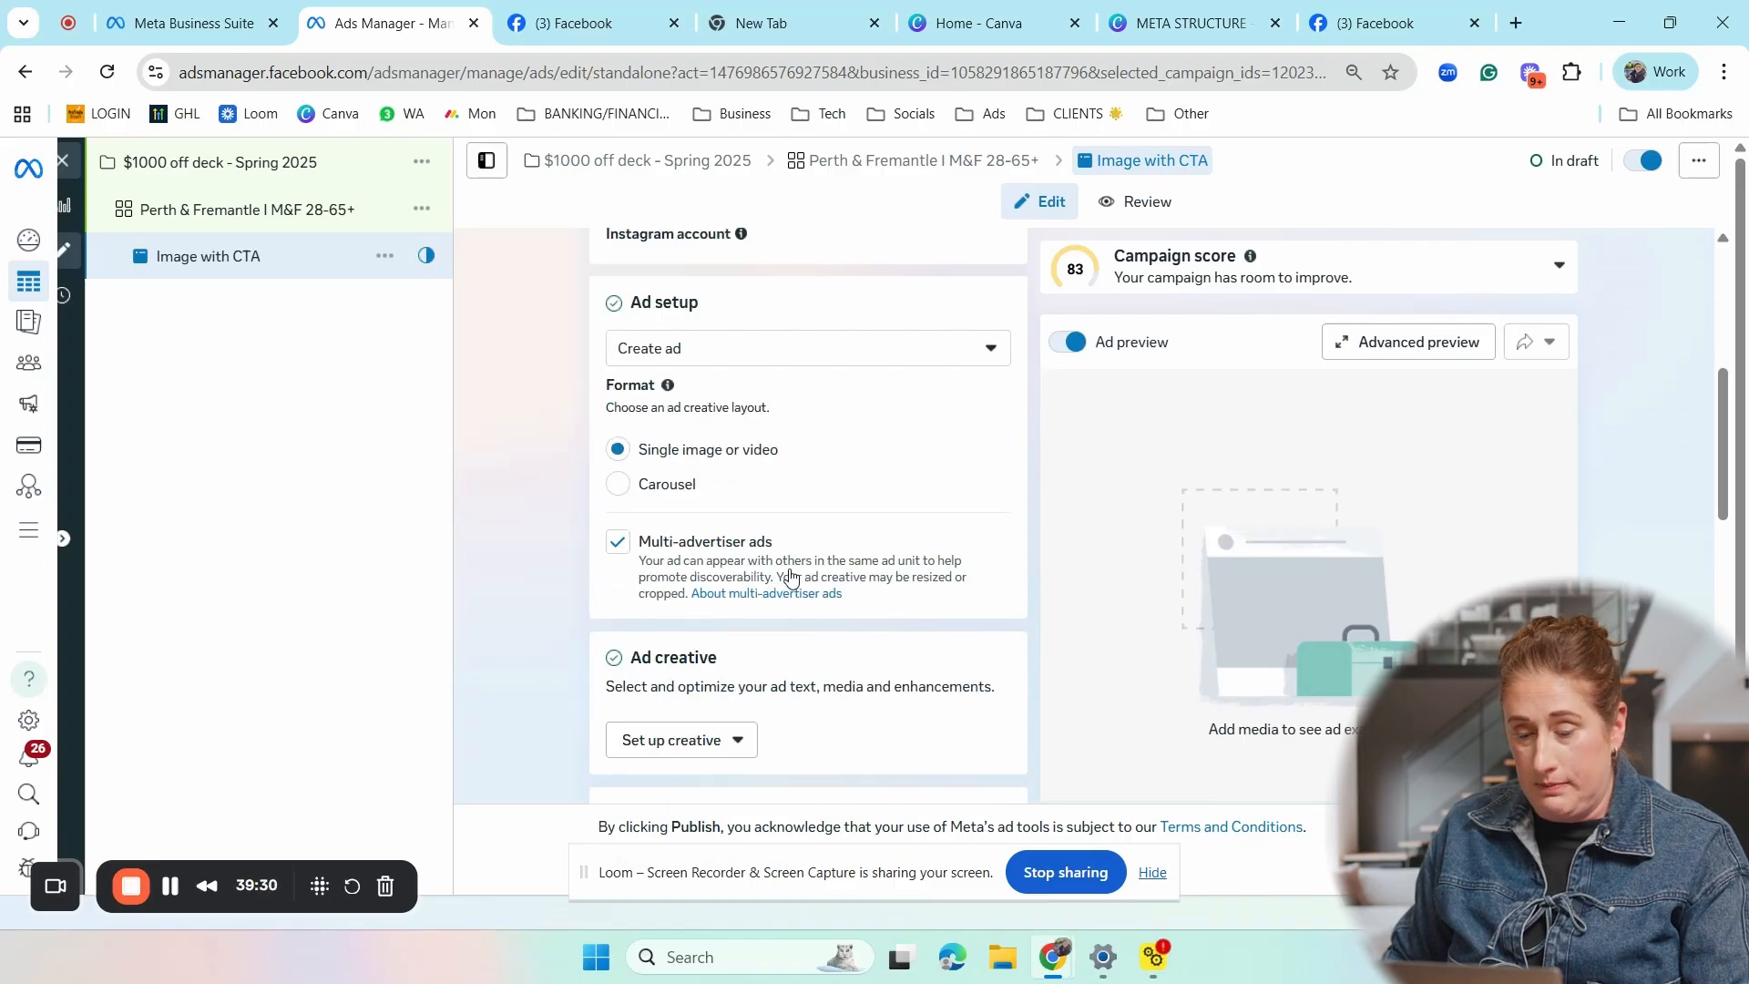
scroll(789, 577, "down", 2)
left_click(740, 512)
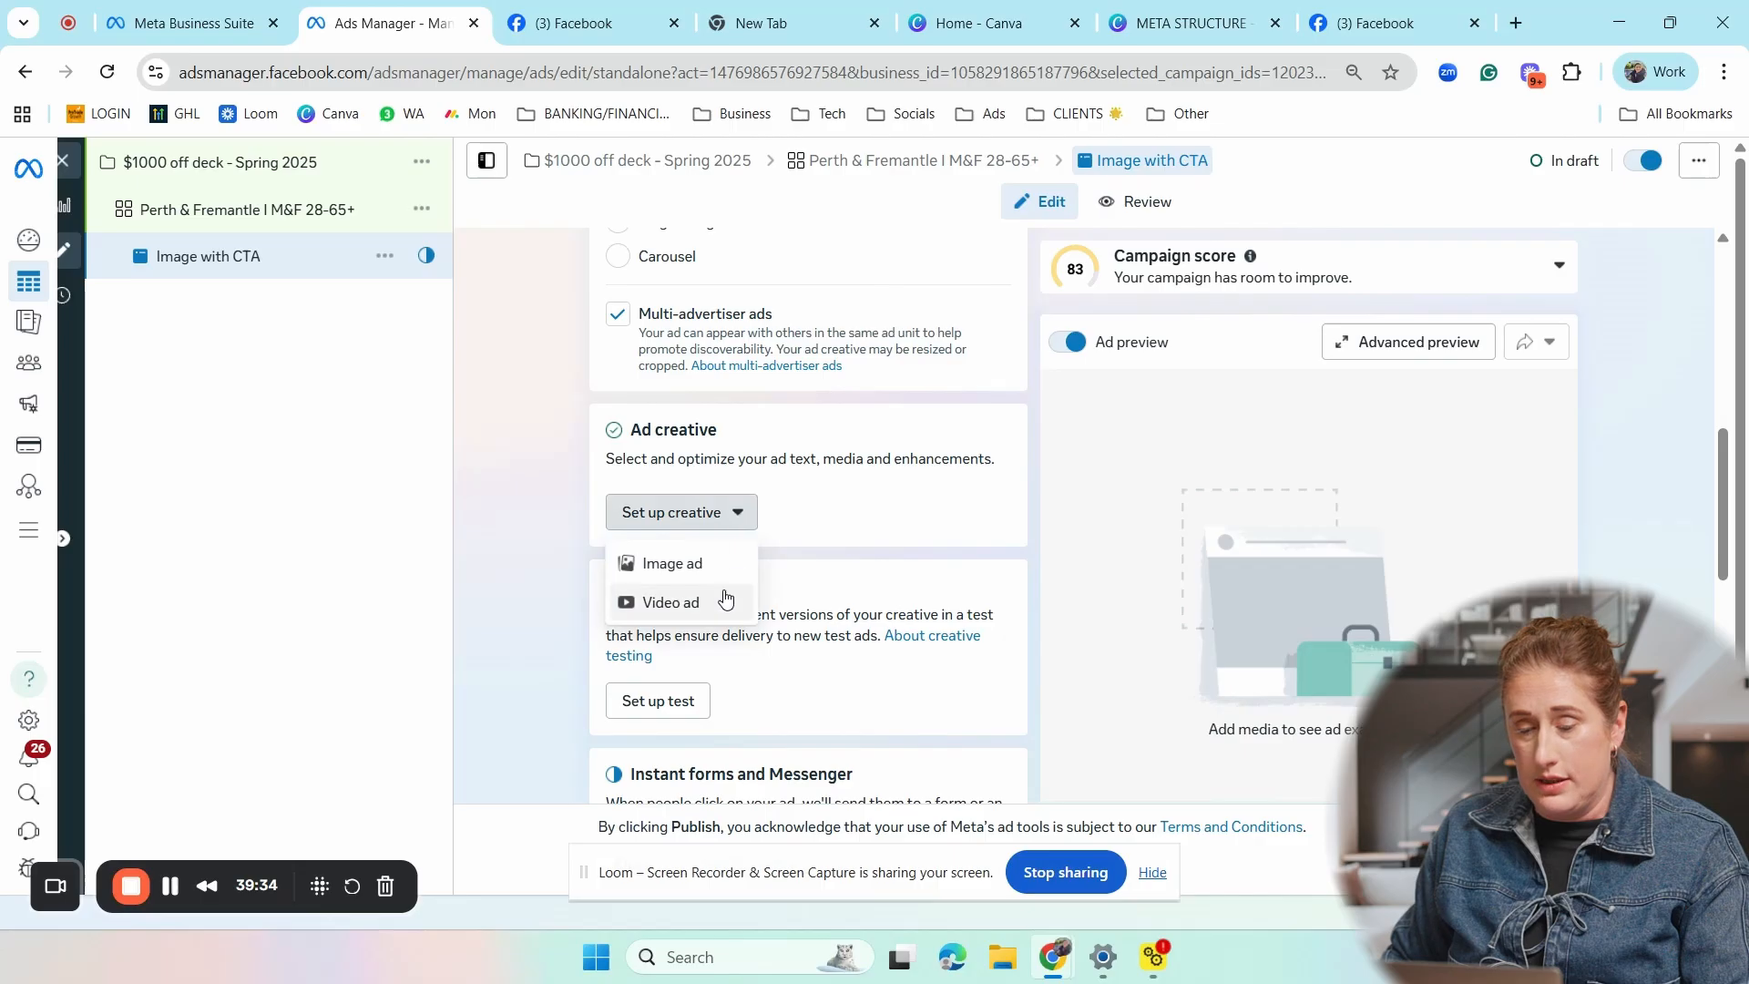
left_click(707, 565)
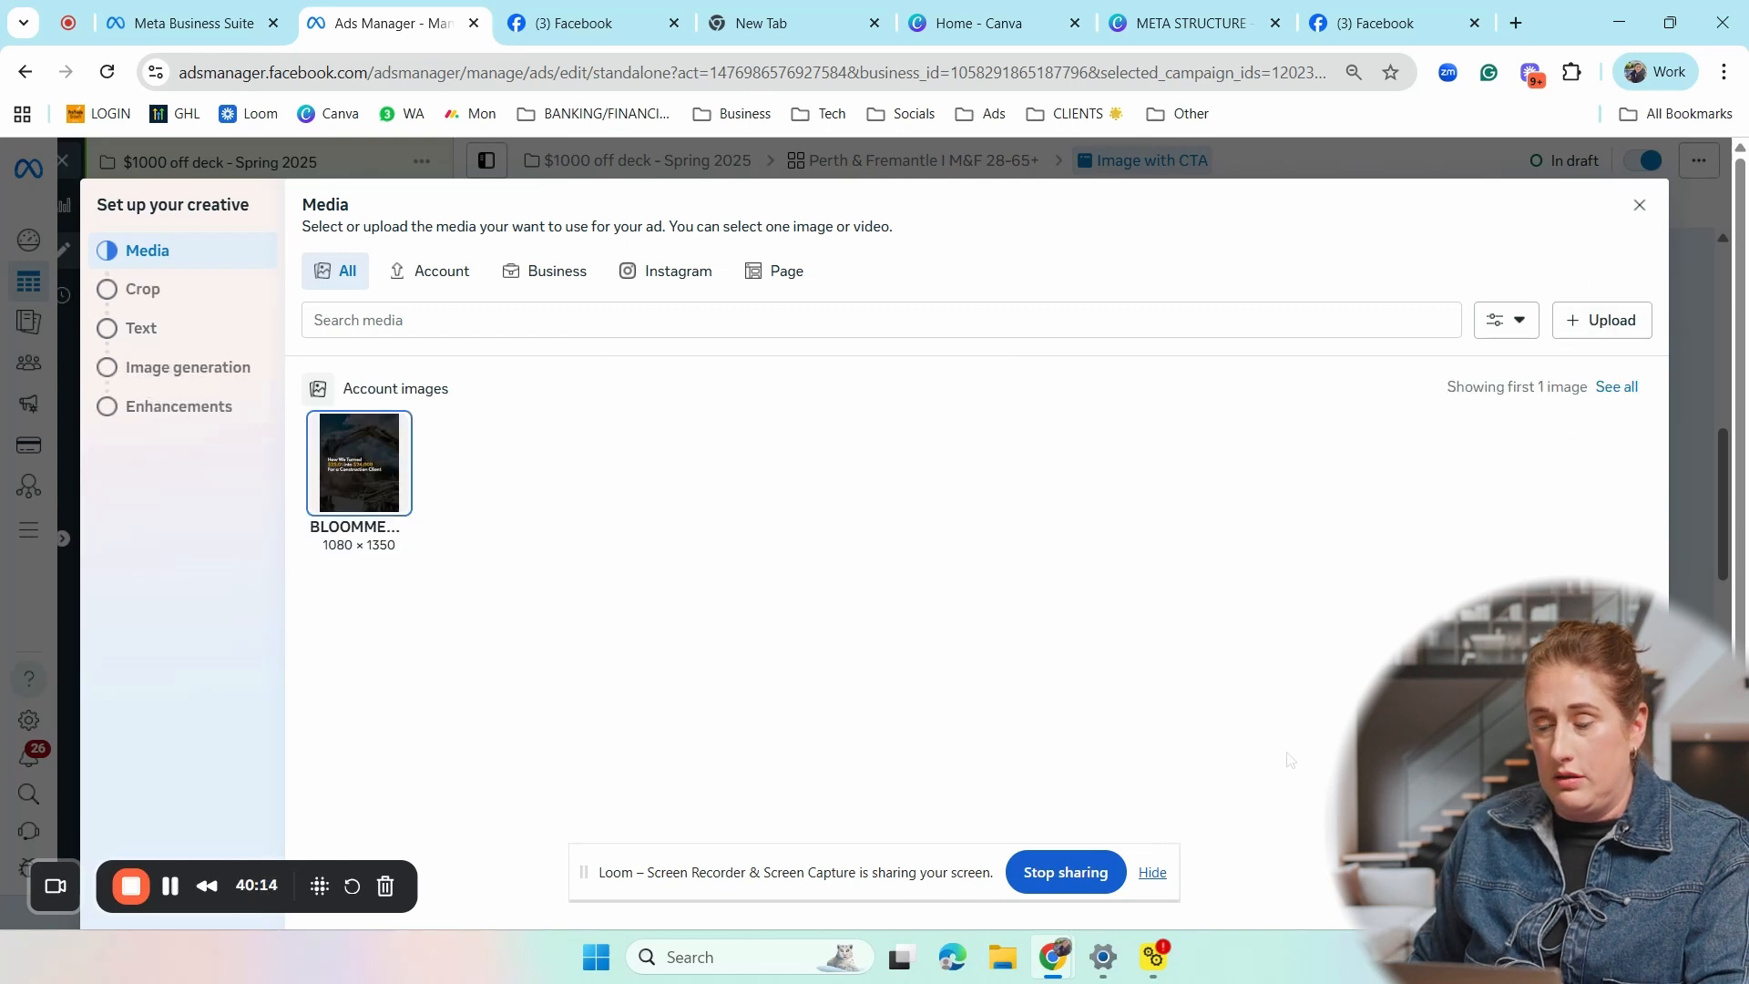
left_click(1623, 896)
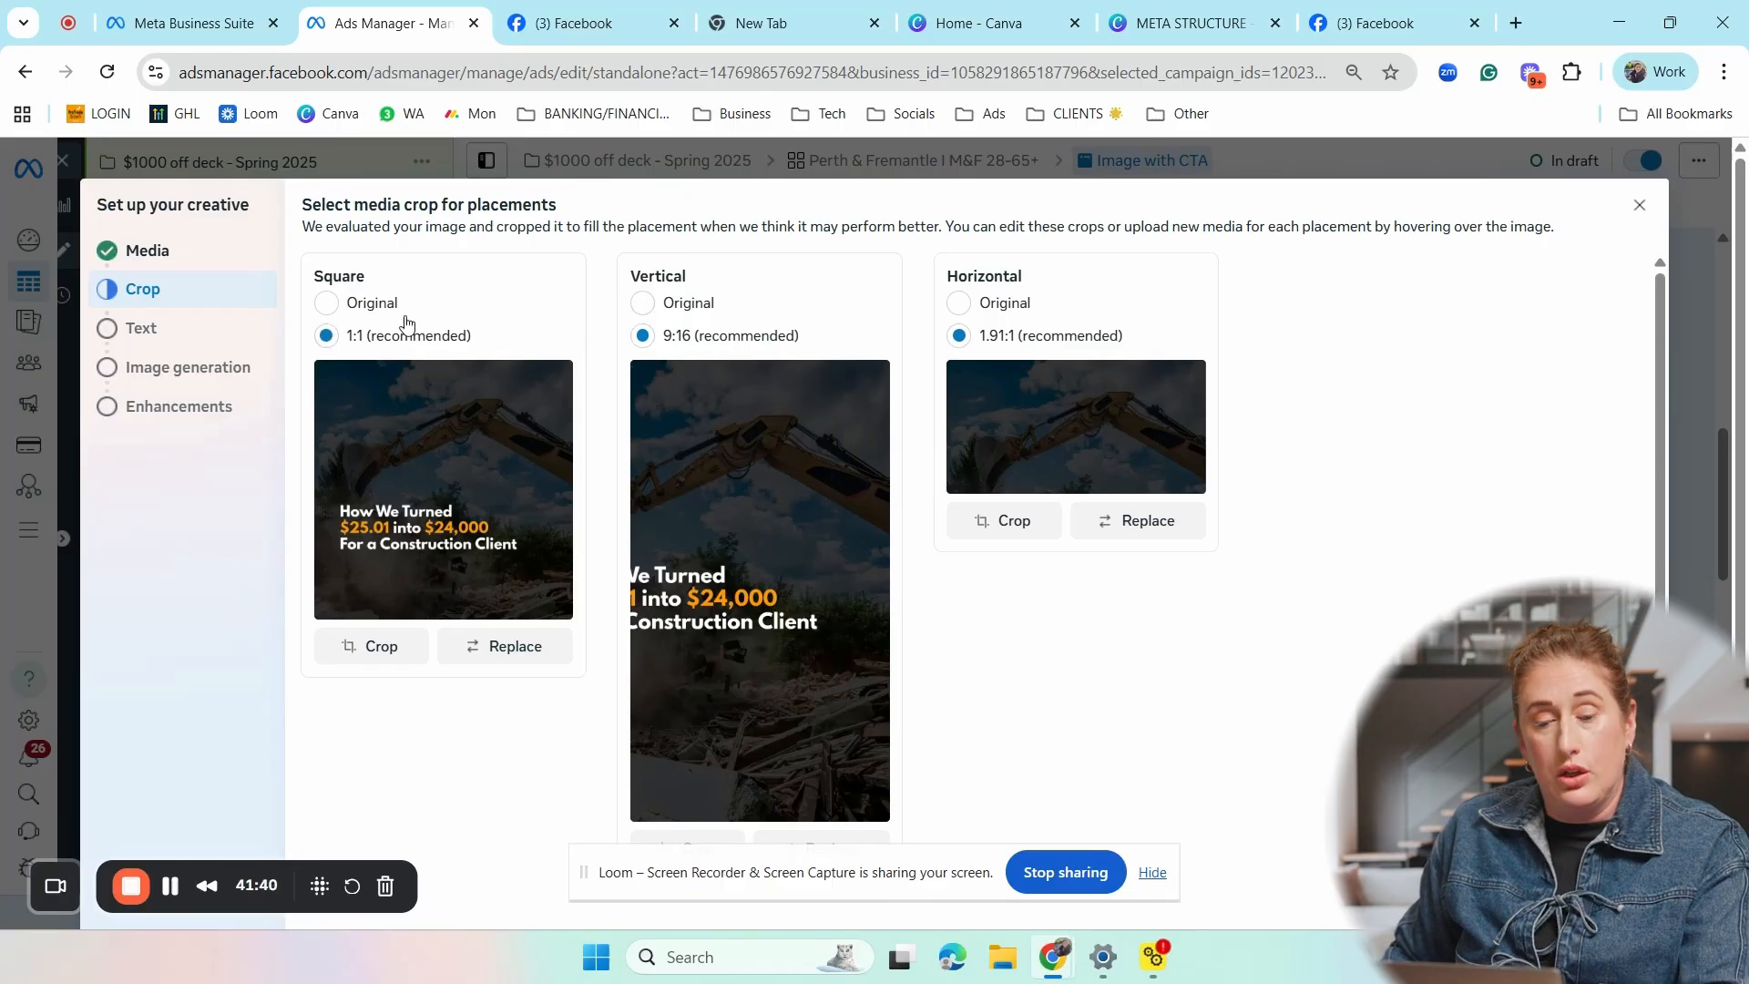
- Set the vertical placement's media crop to Original and check its preview
left_click(642, 303)
scroll(916, 619, "down", 2)
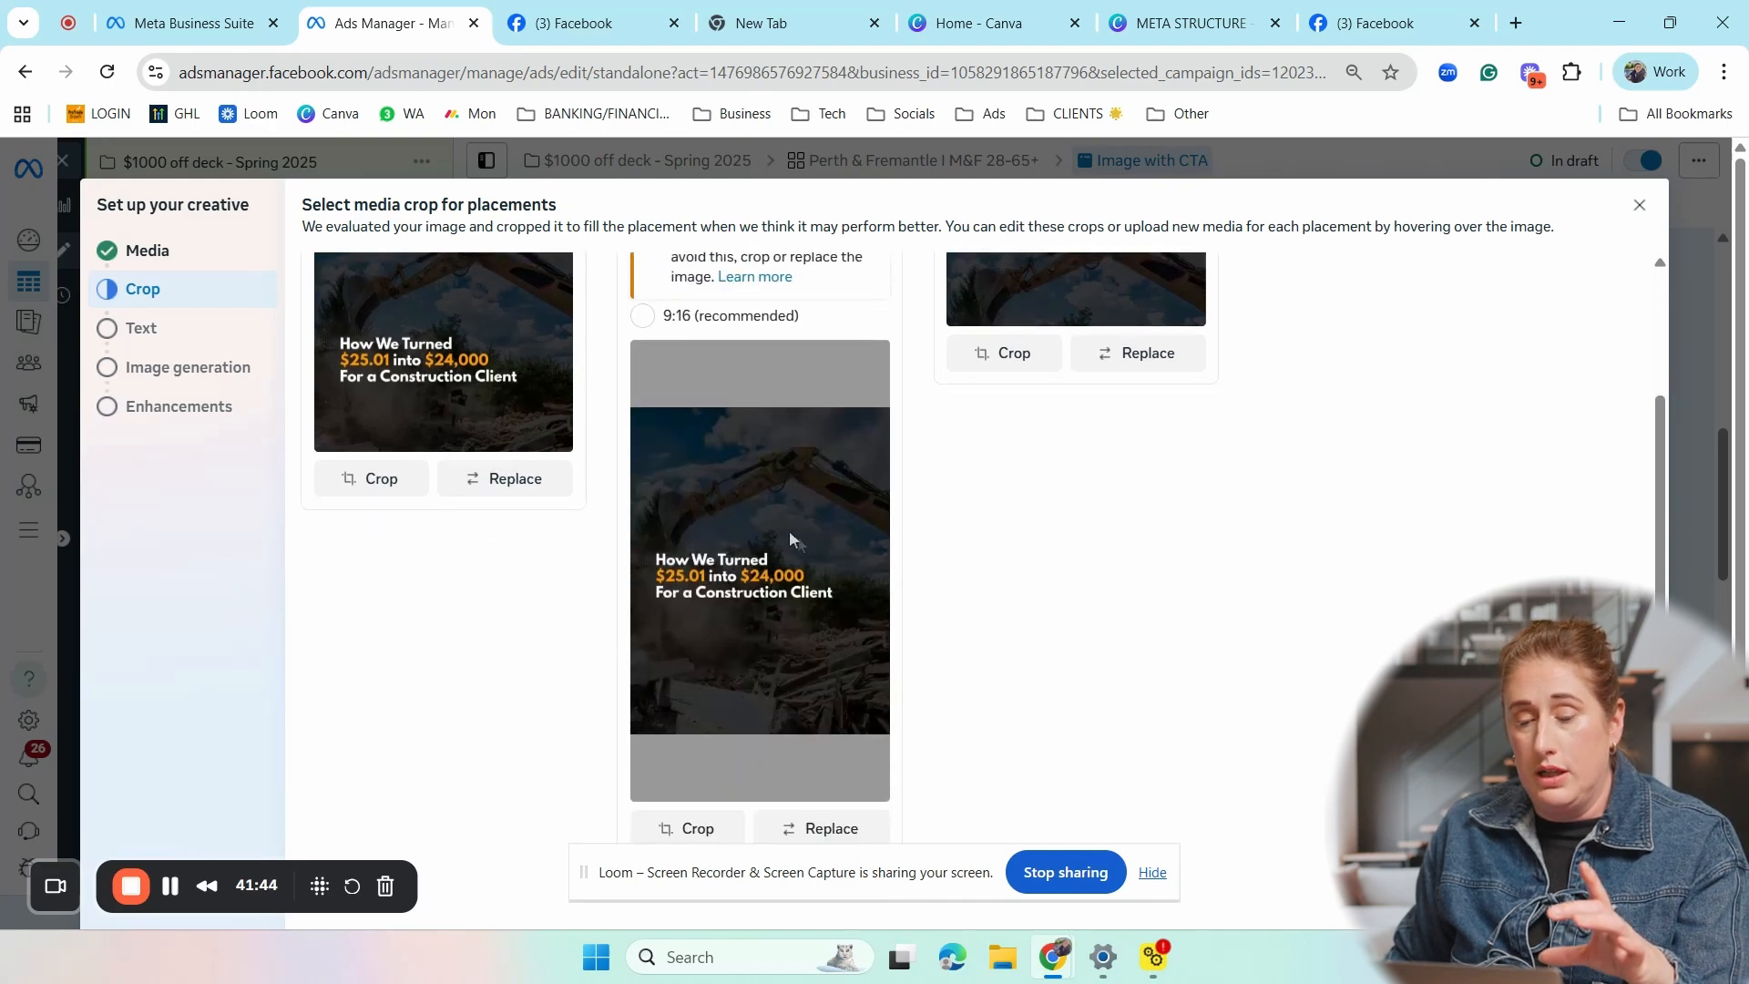
- Set the horizontal placement's media crop to Original, check the placement previews, and continue to the text stage
scroll(1007, 539, "up", 2)
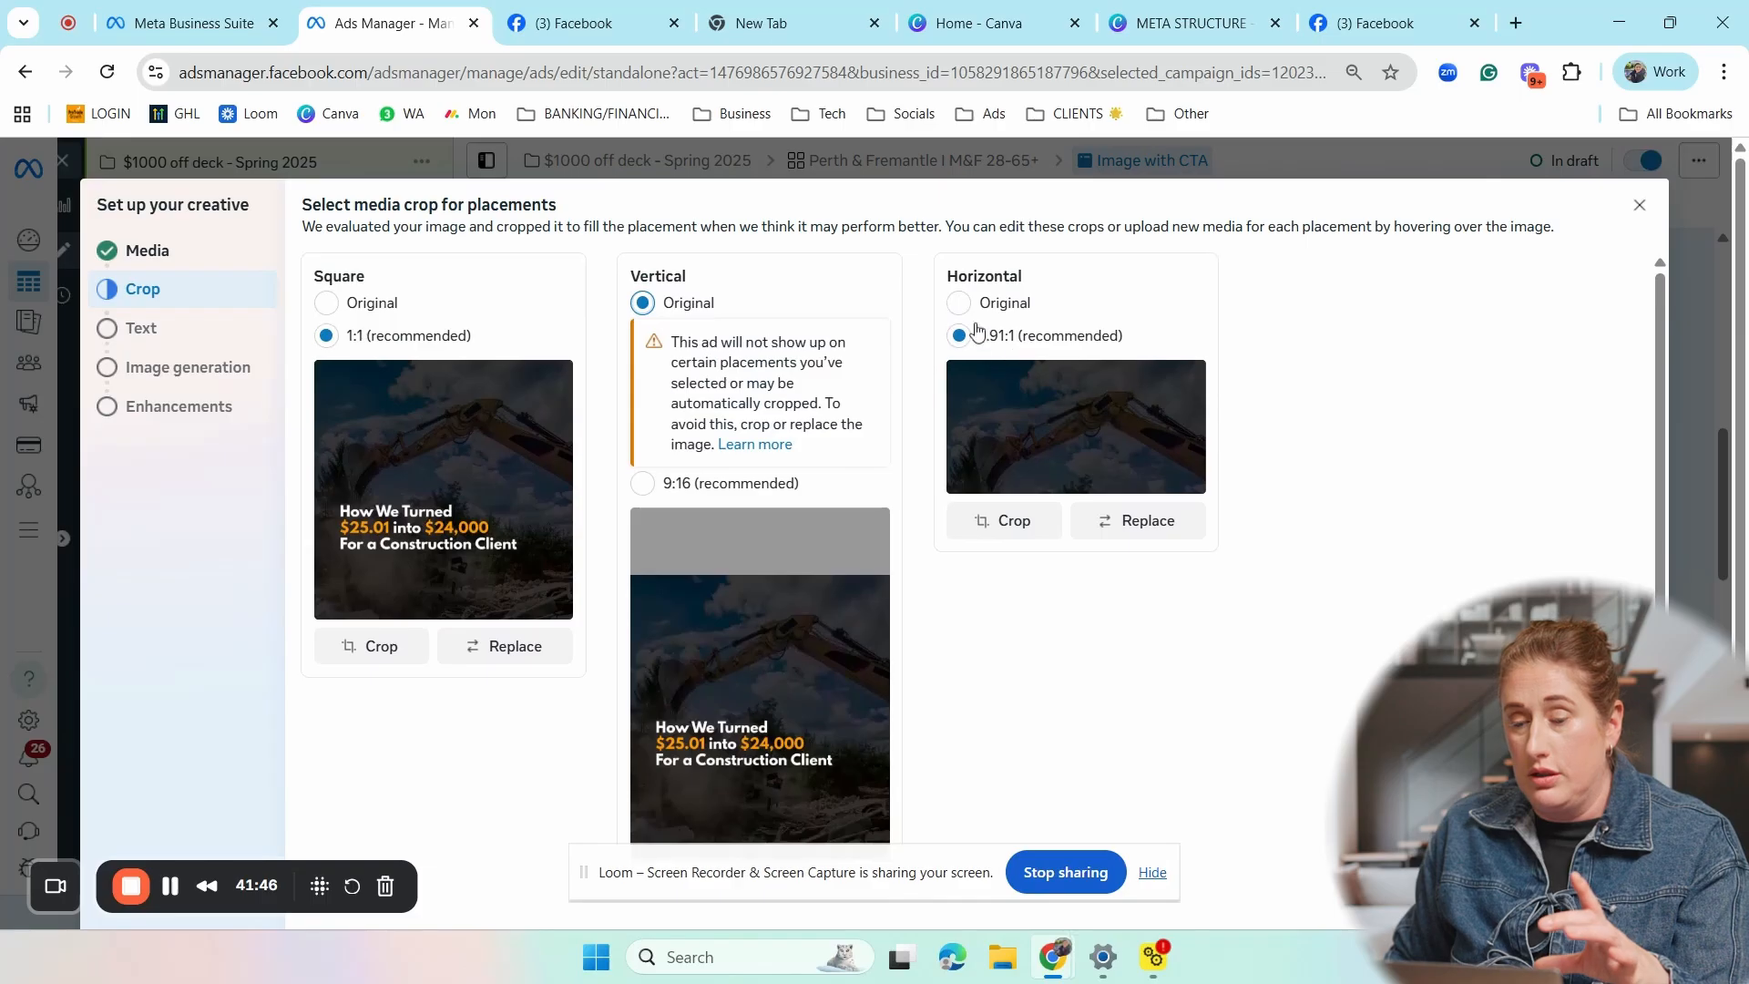
left_click(958, 302)
scroll(1357, 546, "down", 1)
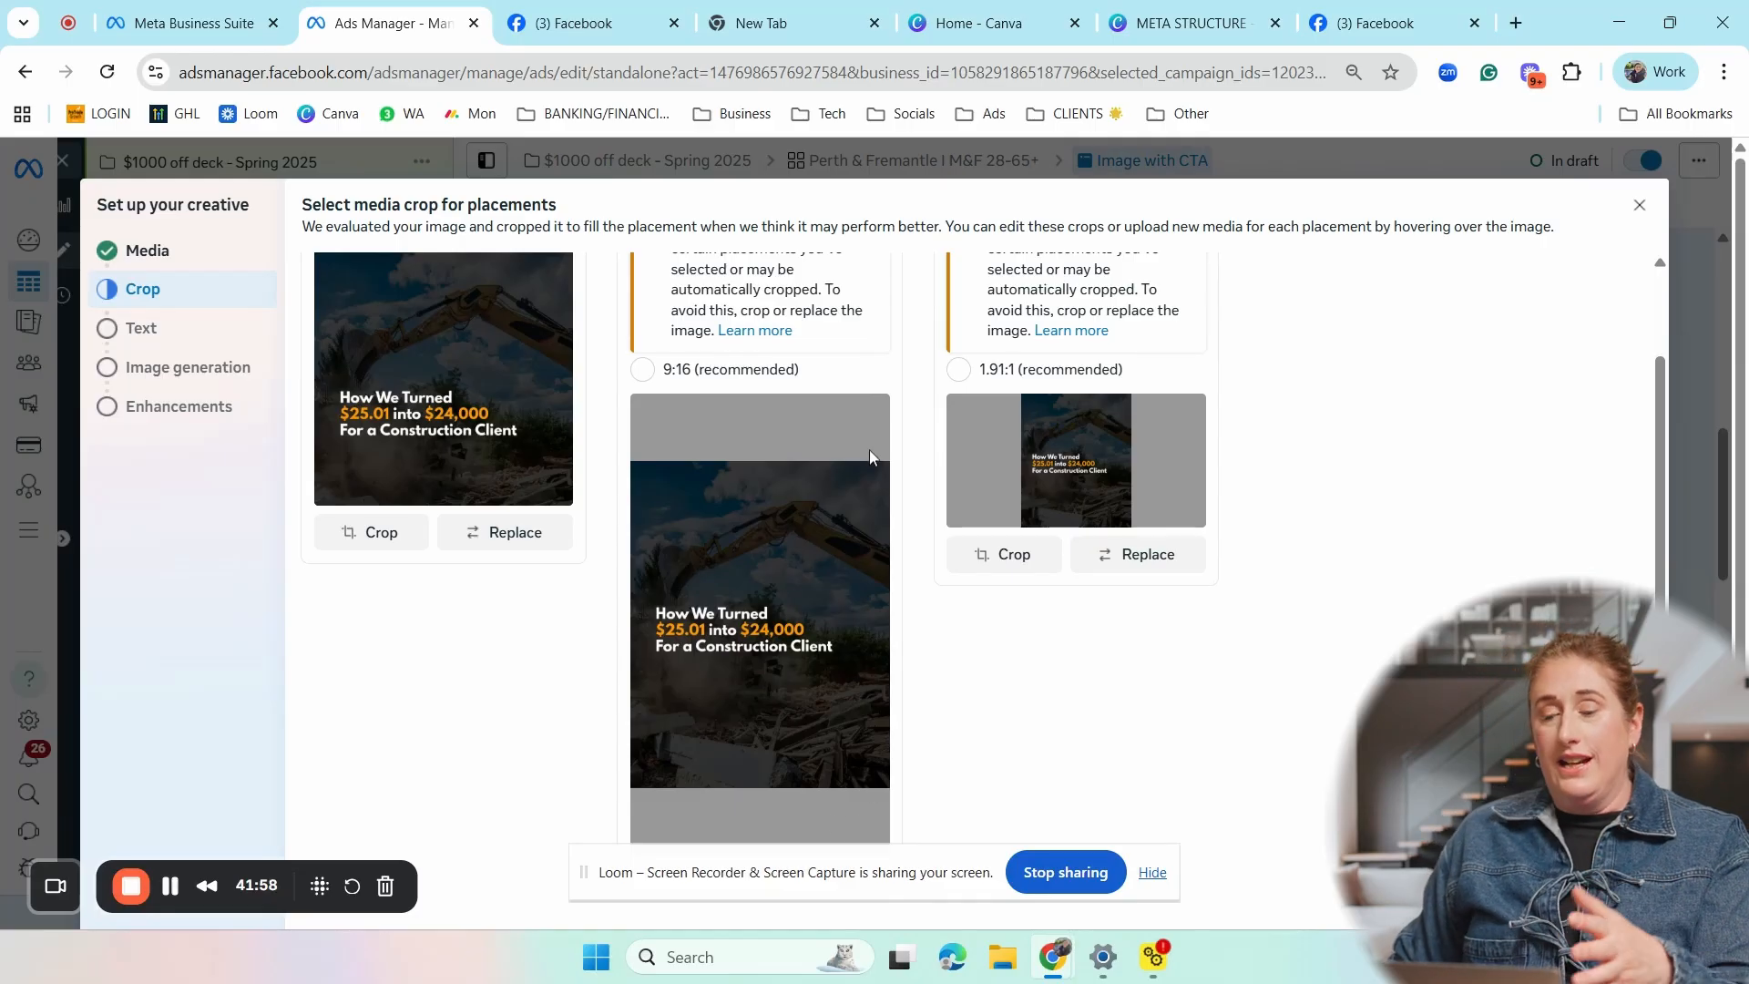
scroll(819, 574, "up", 2)
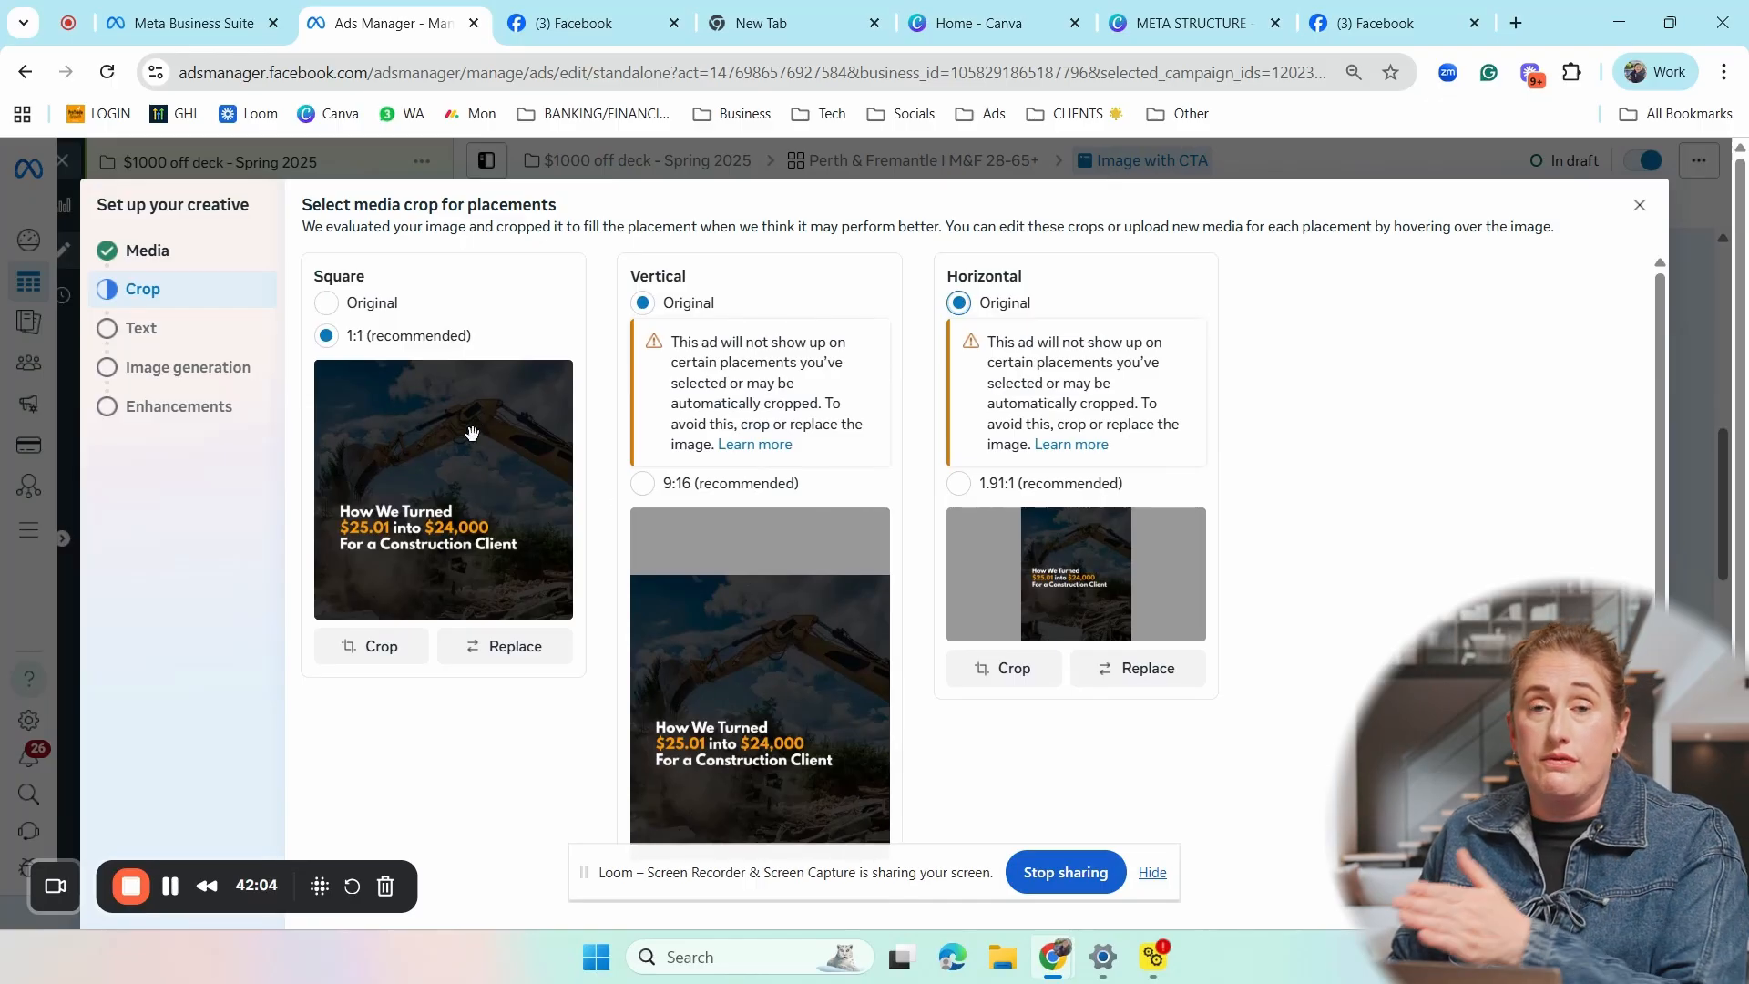
scroll(611, 492, "down", 2)
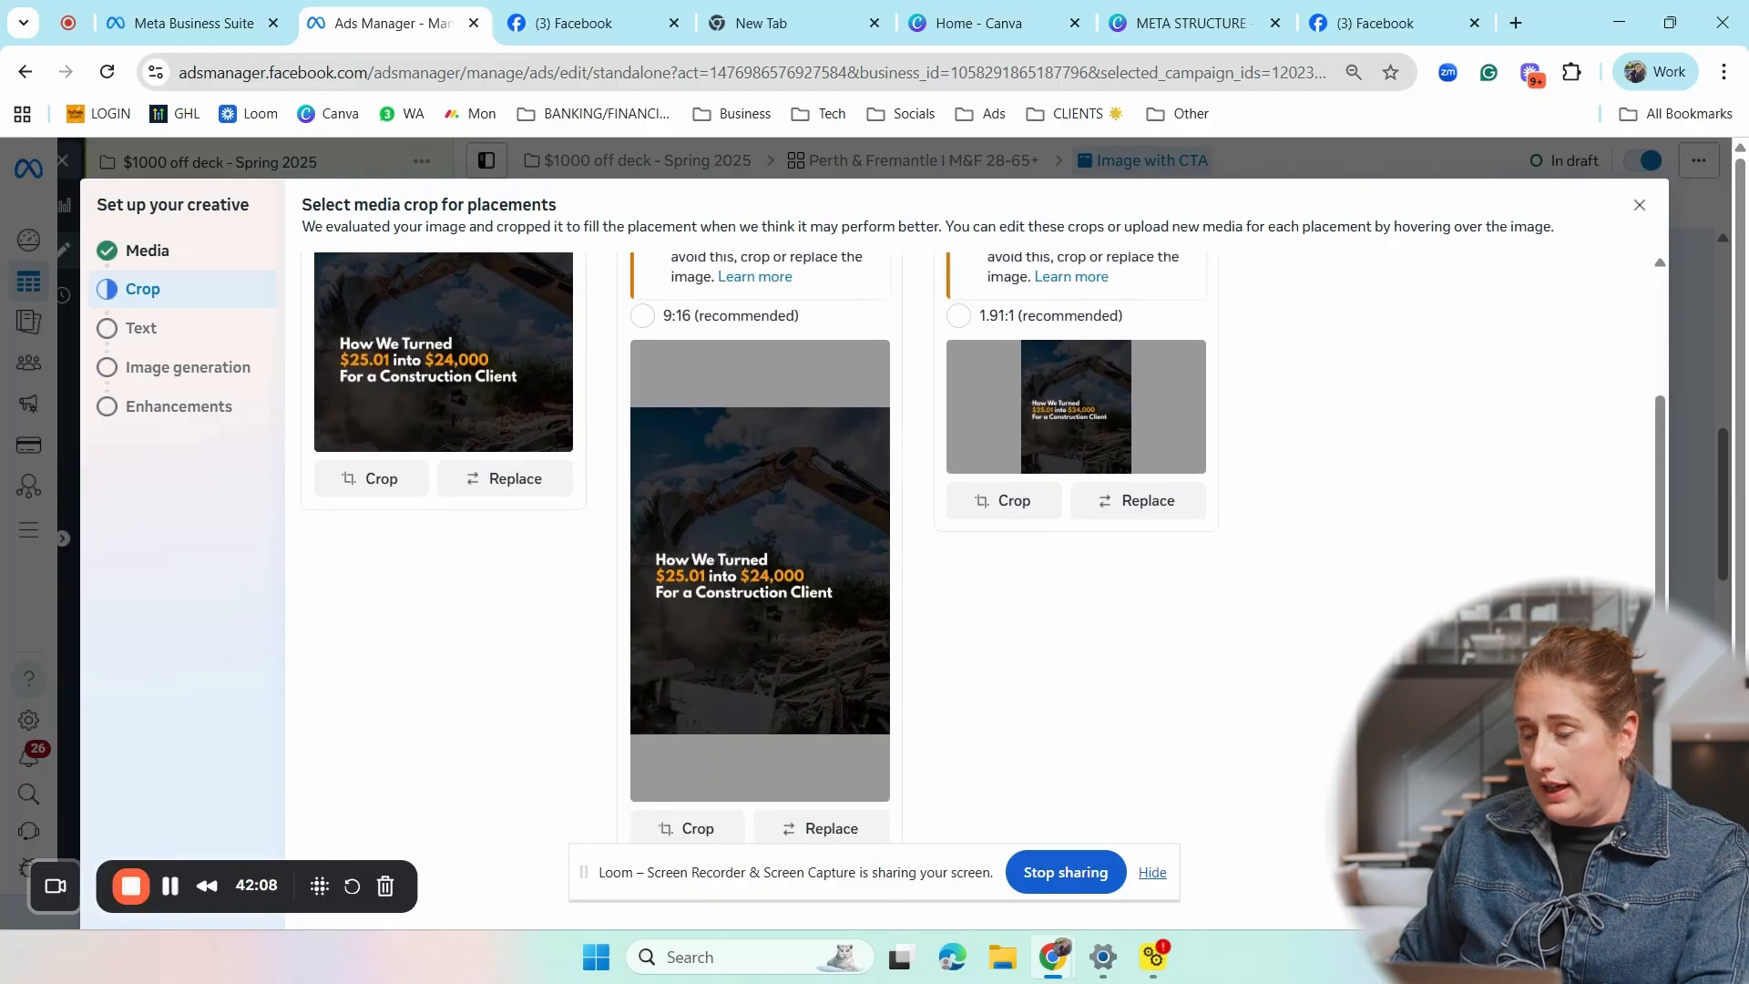
left_click(1627, 897)
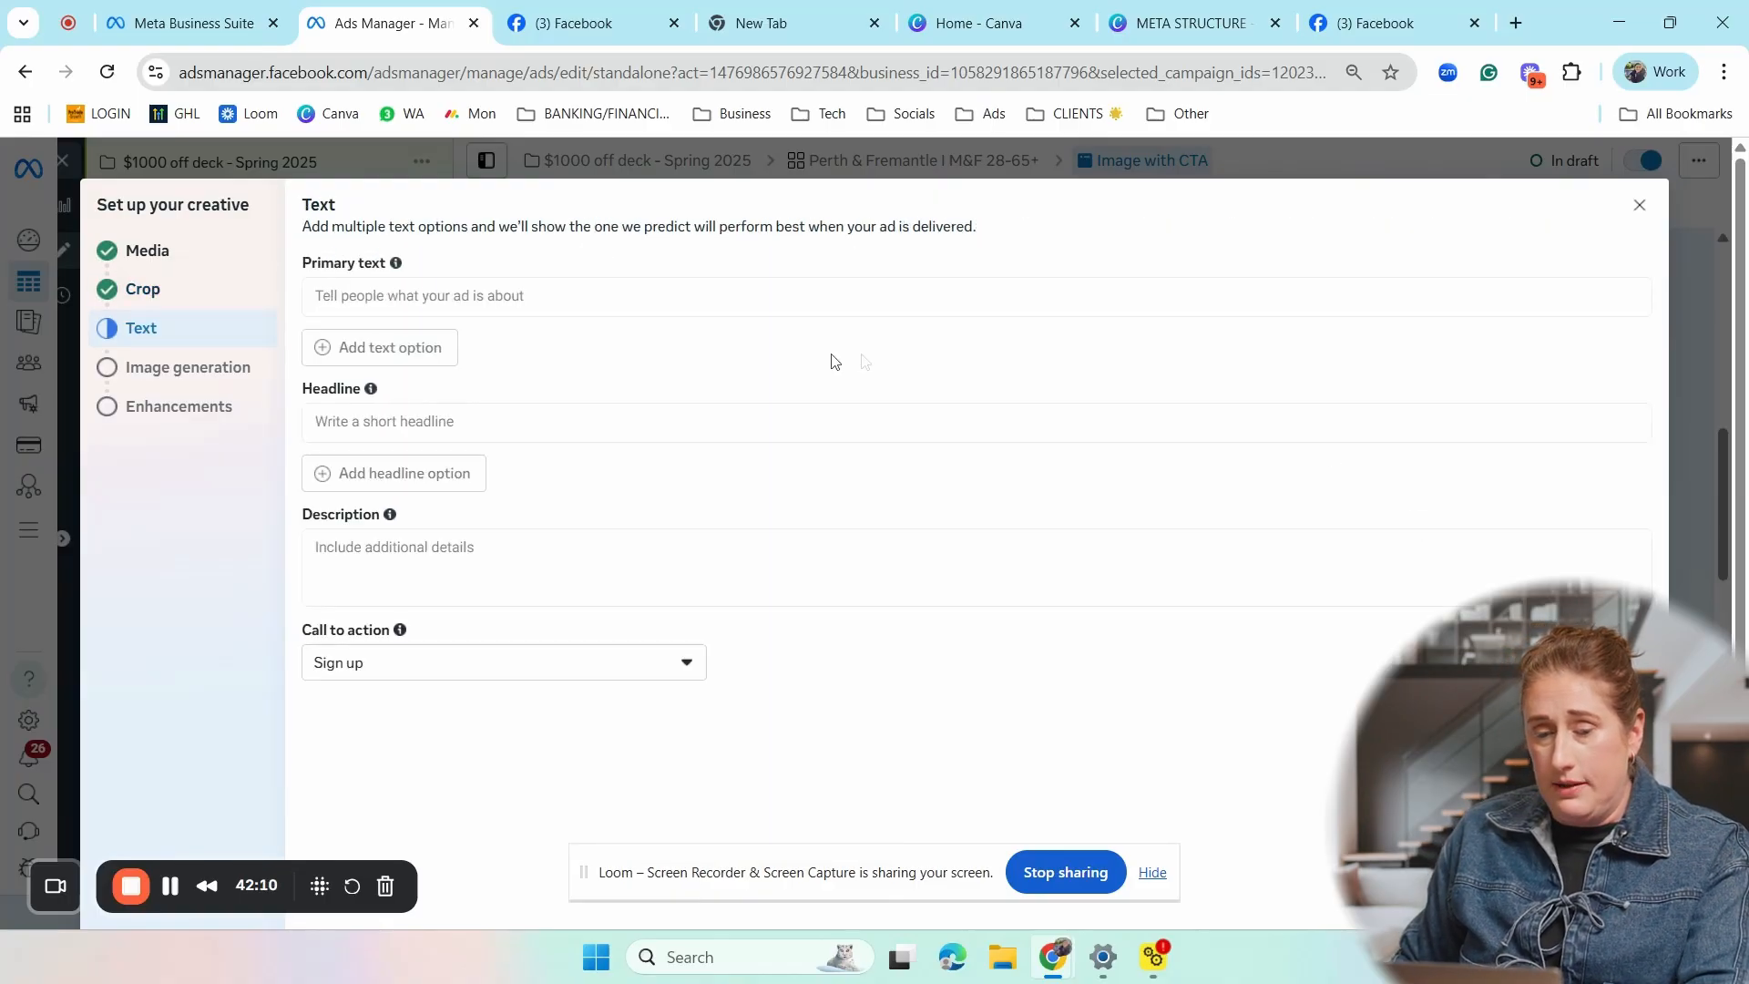
- Begin the primary text with the line "call out type client / offer" followed by a blank line
left_click(383, 293)
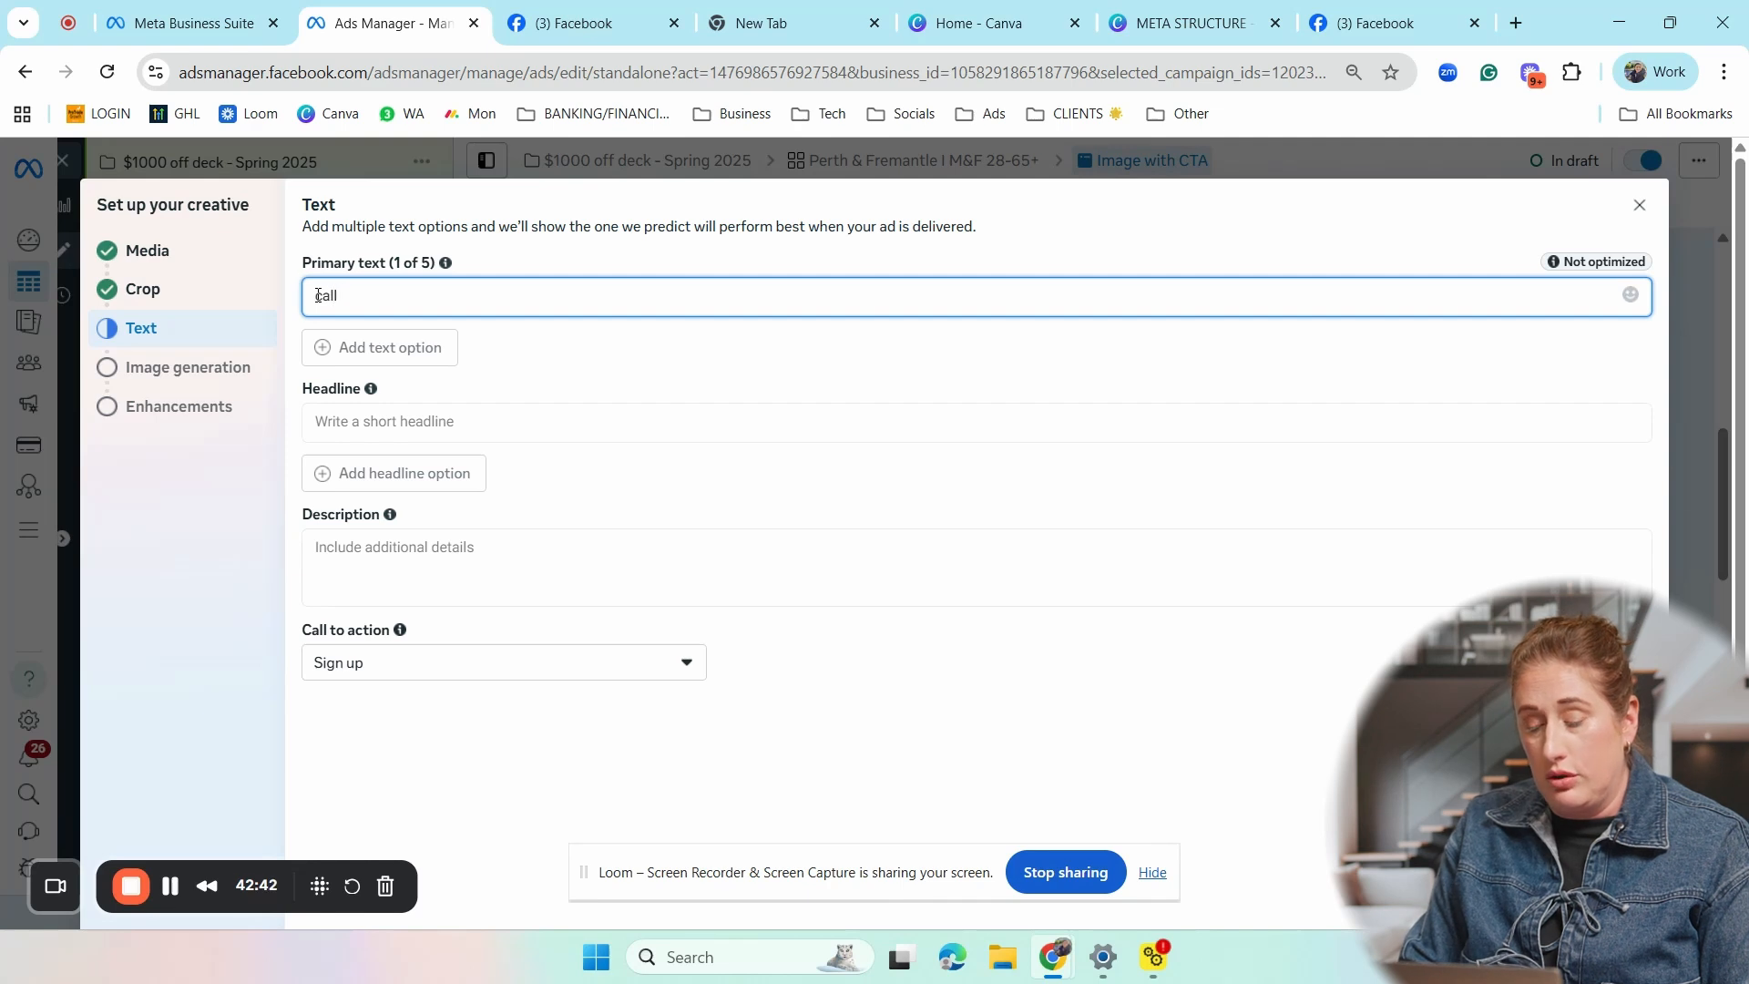
type("out")
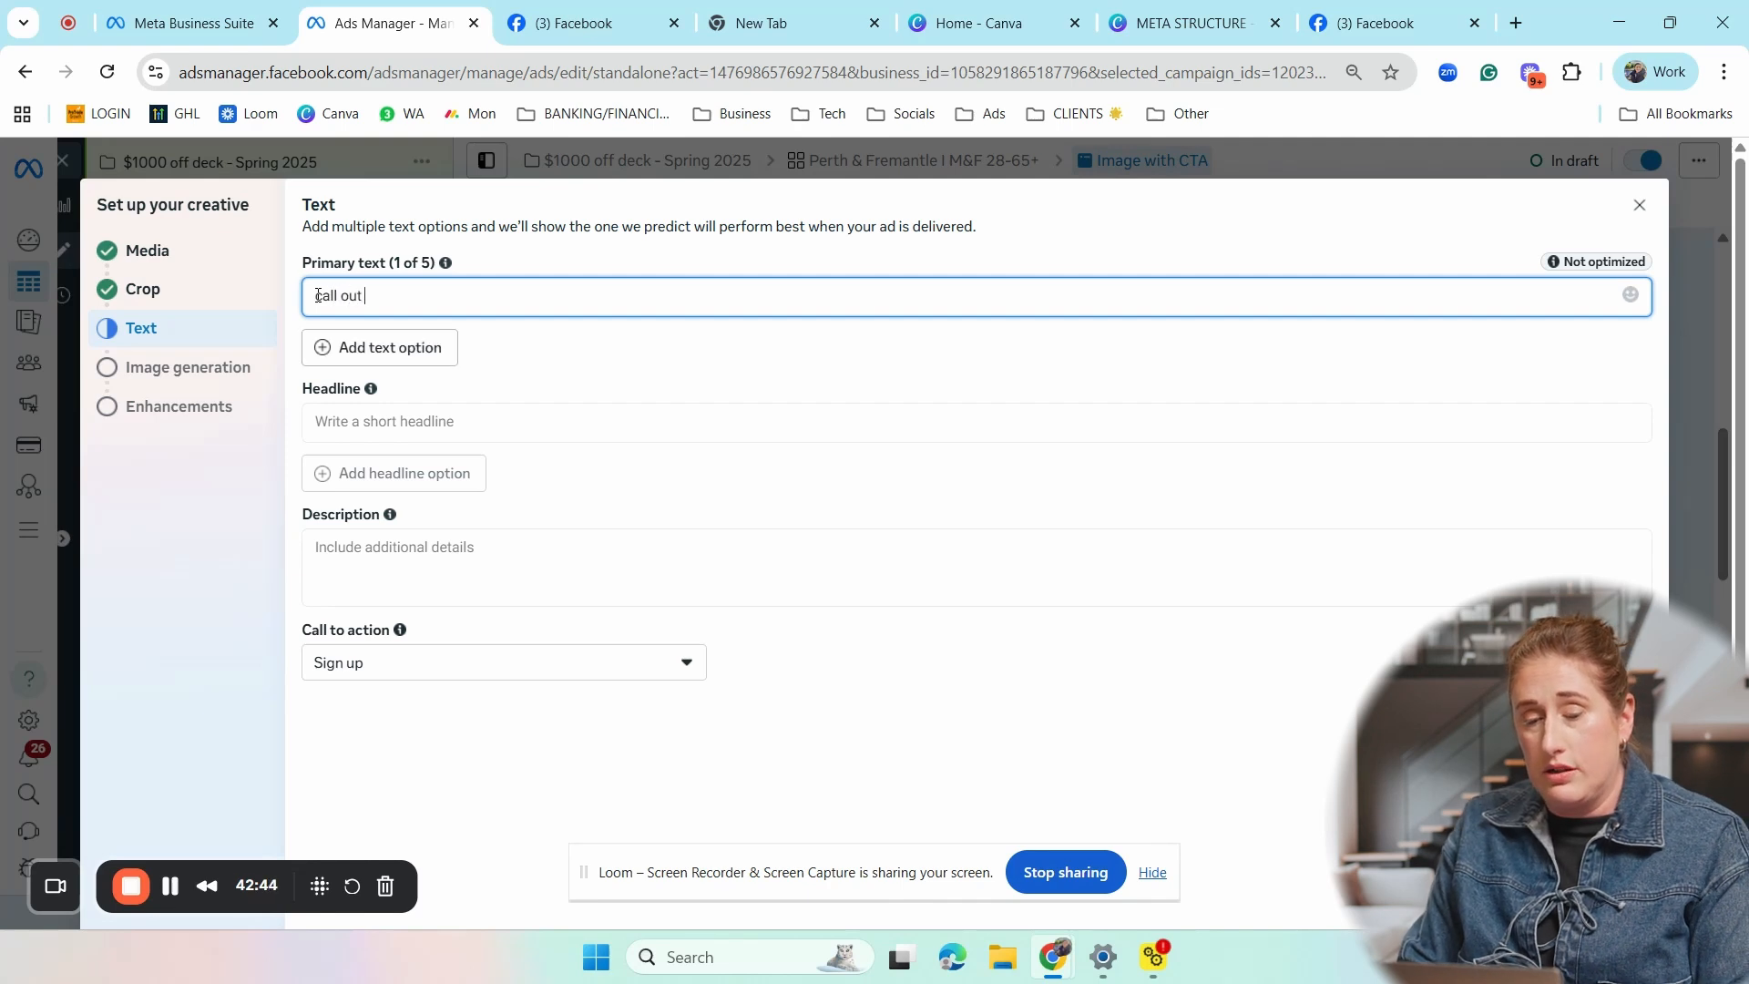
type(" type clien")
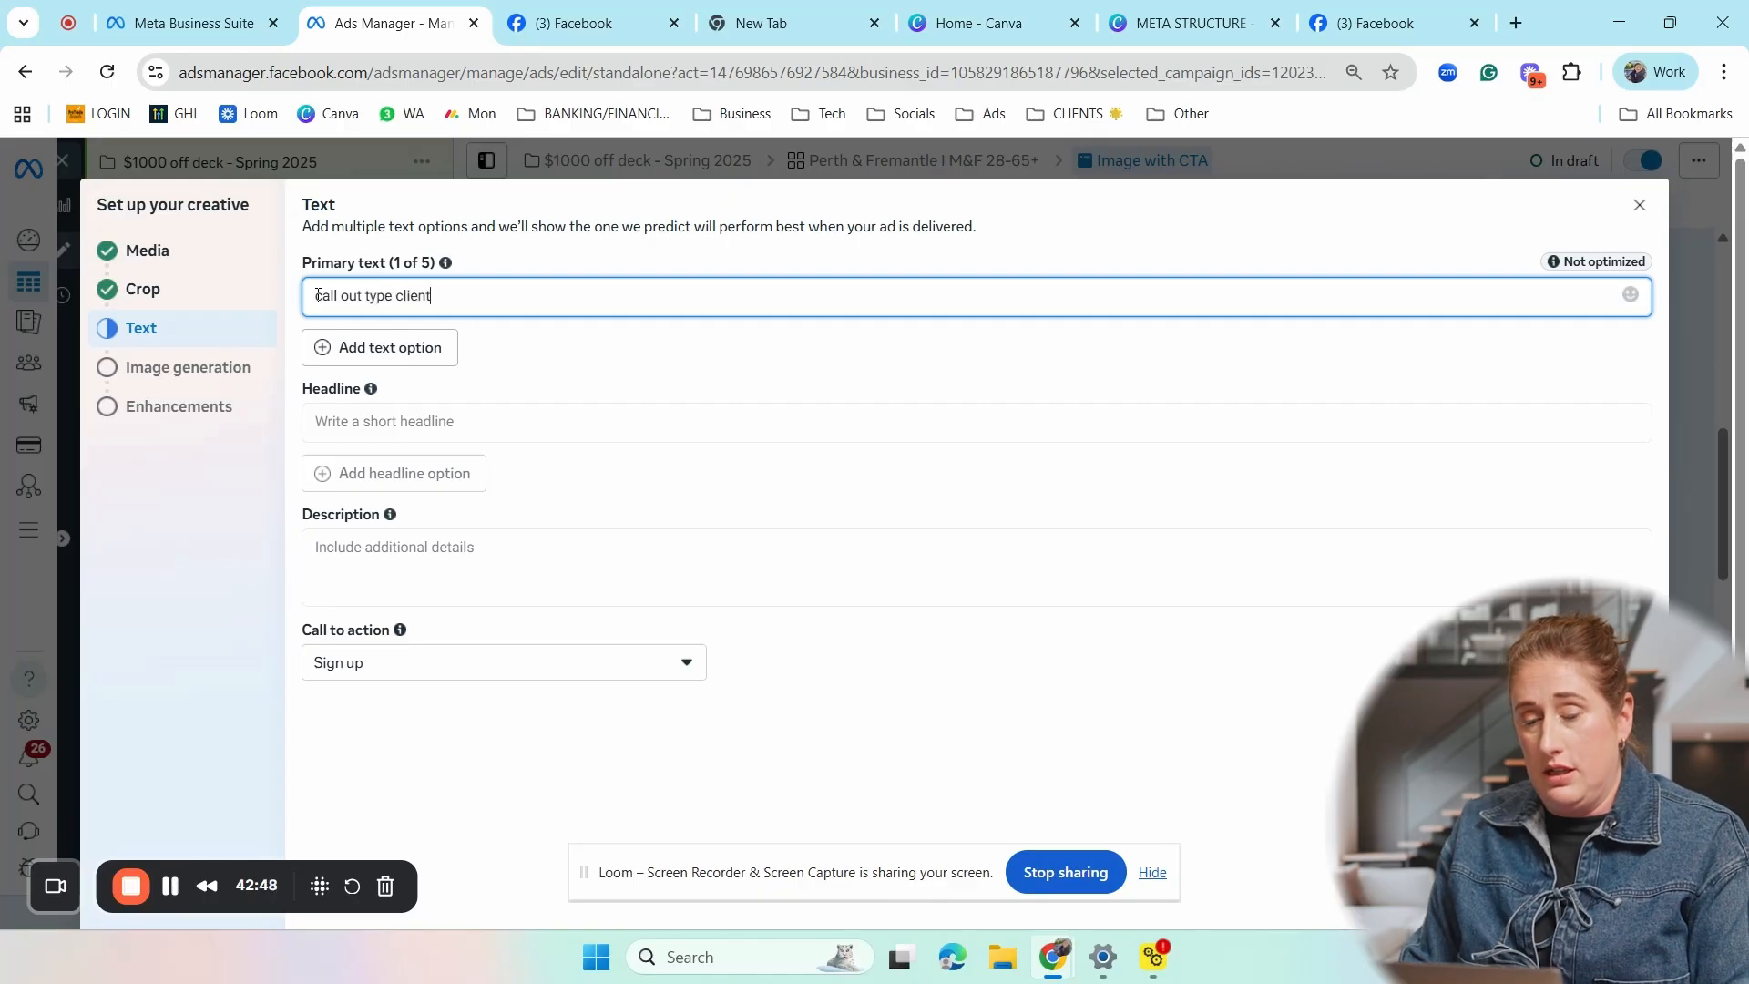
type("t ")
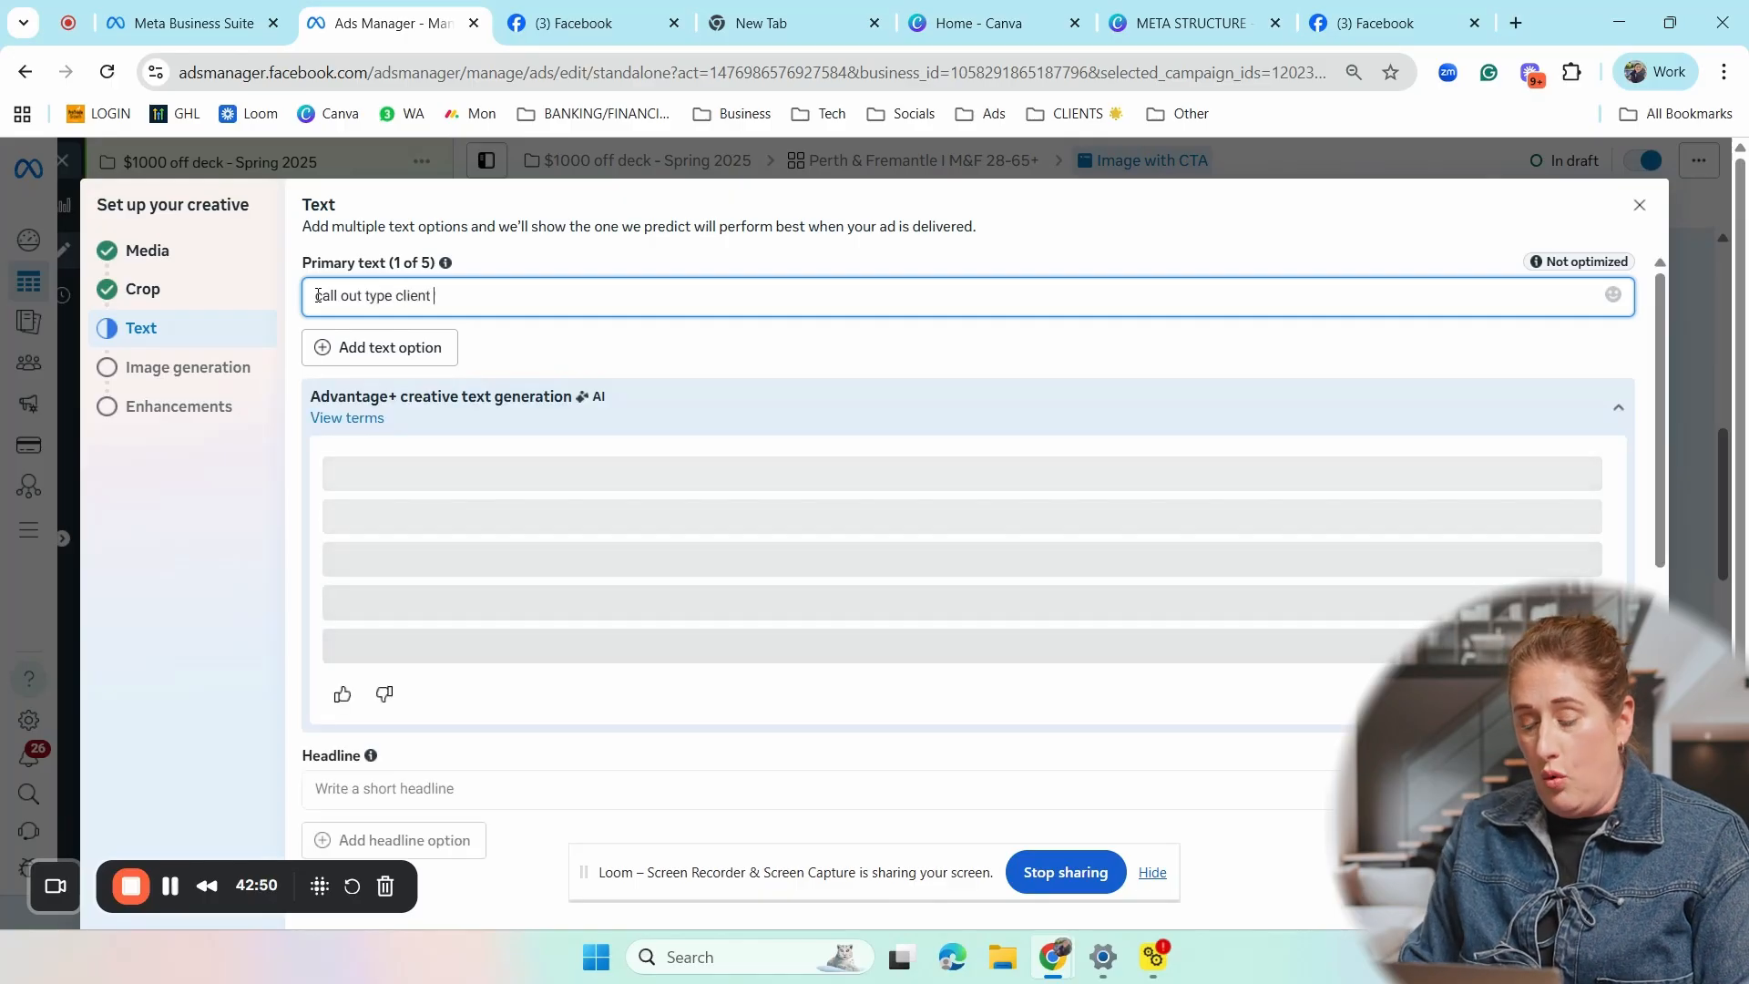
type("/ off")
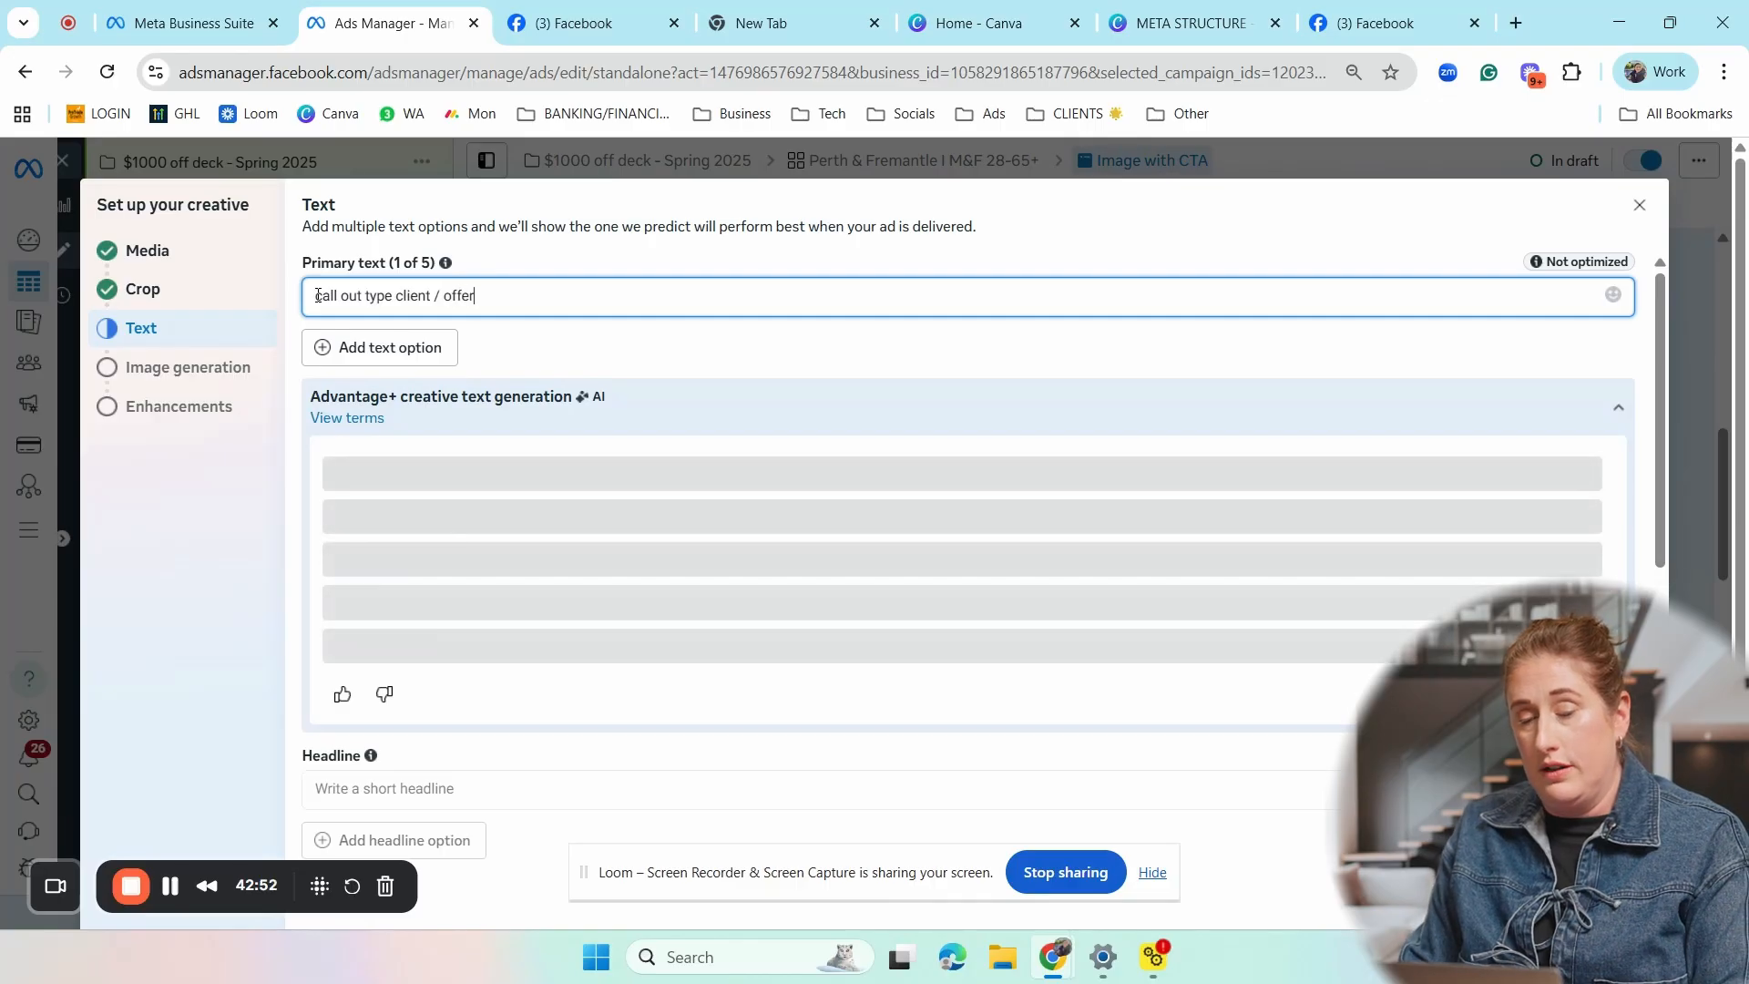
type("er")
key("Return")
key("Return")
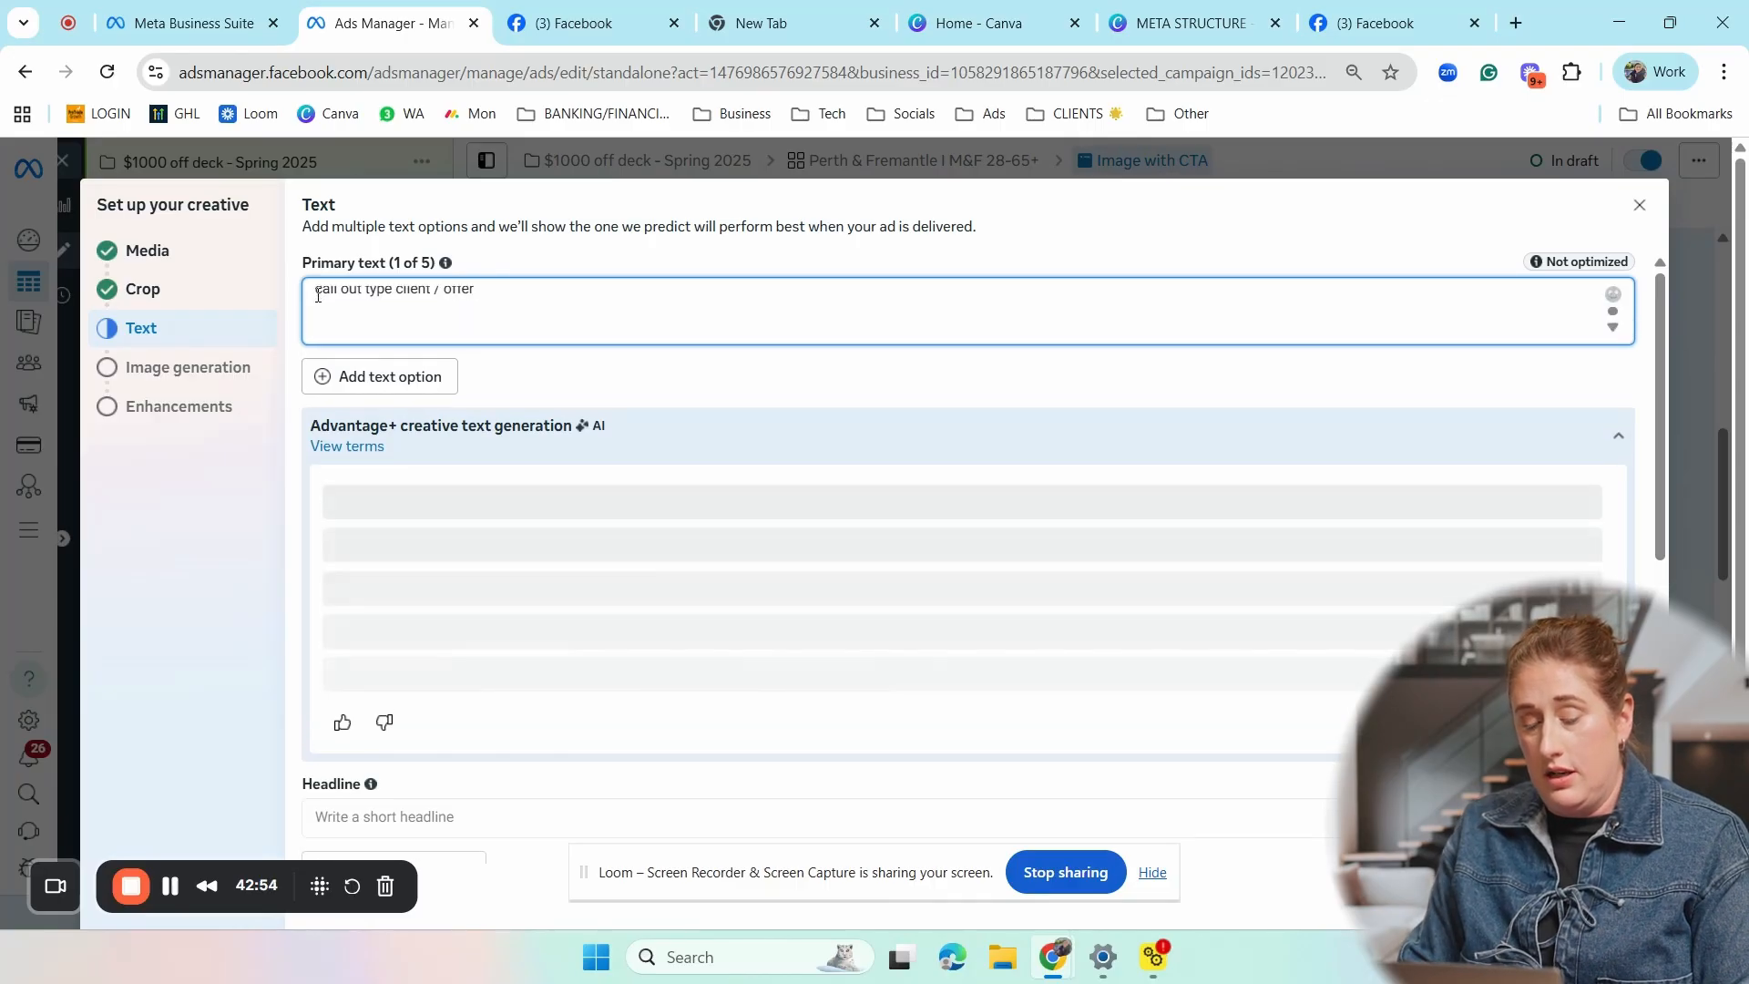
- Add the line "paint points" to the primary text, followed by a blank line
type("paint pint")
key("BackSpace")
key("BackSpace")
key("BackSpace")
type("oin")
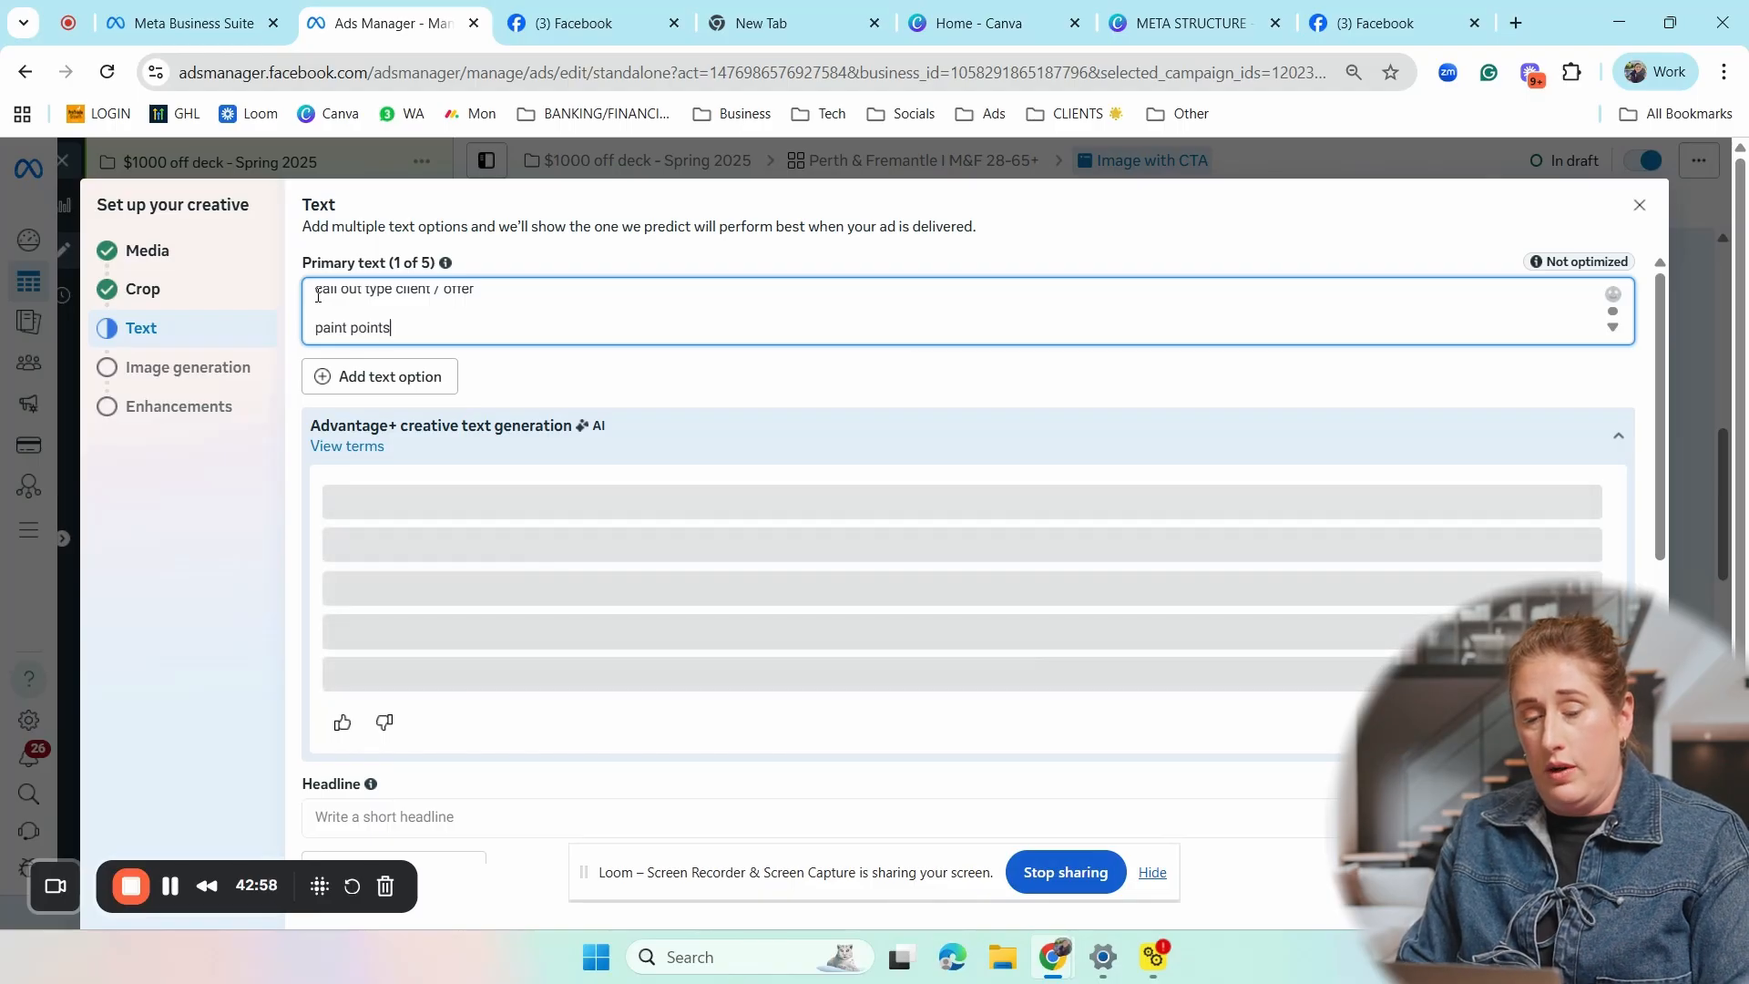
type("ts")
key("Return")
key("Return")
- Add the lines "solution" and "value / experience" to the primary text, separated by blank lines
type("solution '")
key("Return")
key("Return")
key("BackSpace")
key("BackSpace")
key("BackSpace")
key("BackSpace")
key("Return")
key("Return")
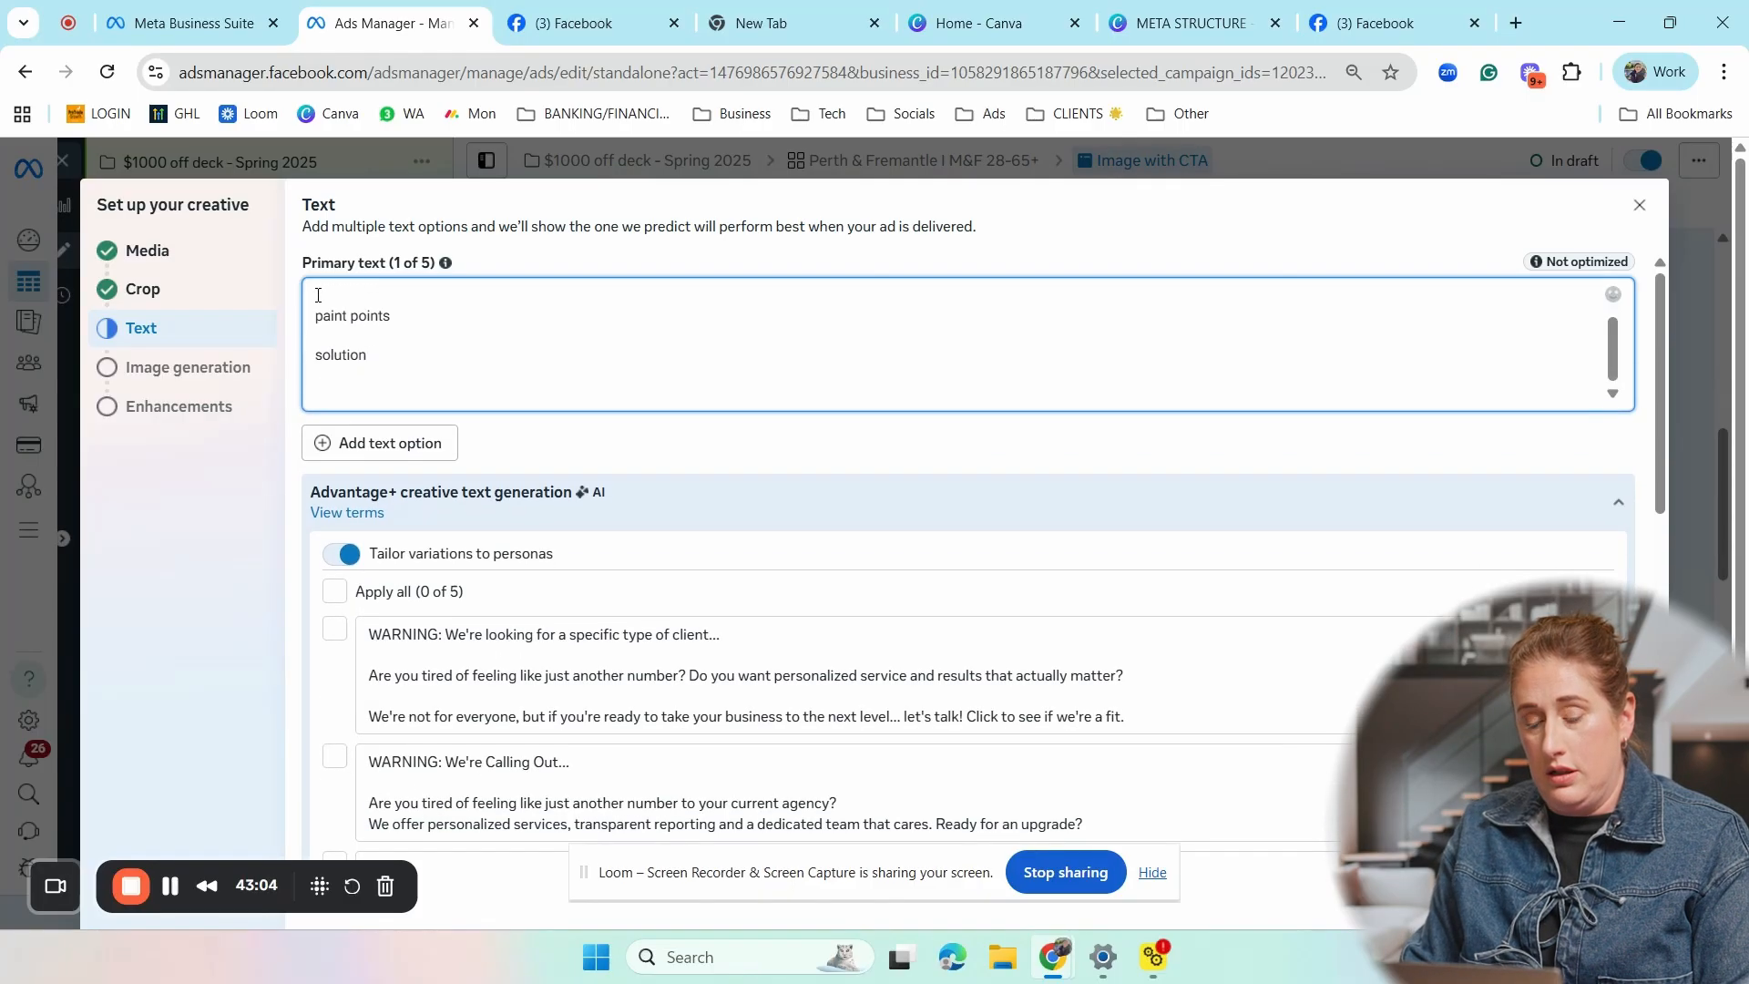
type("value / ")
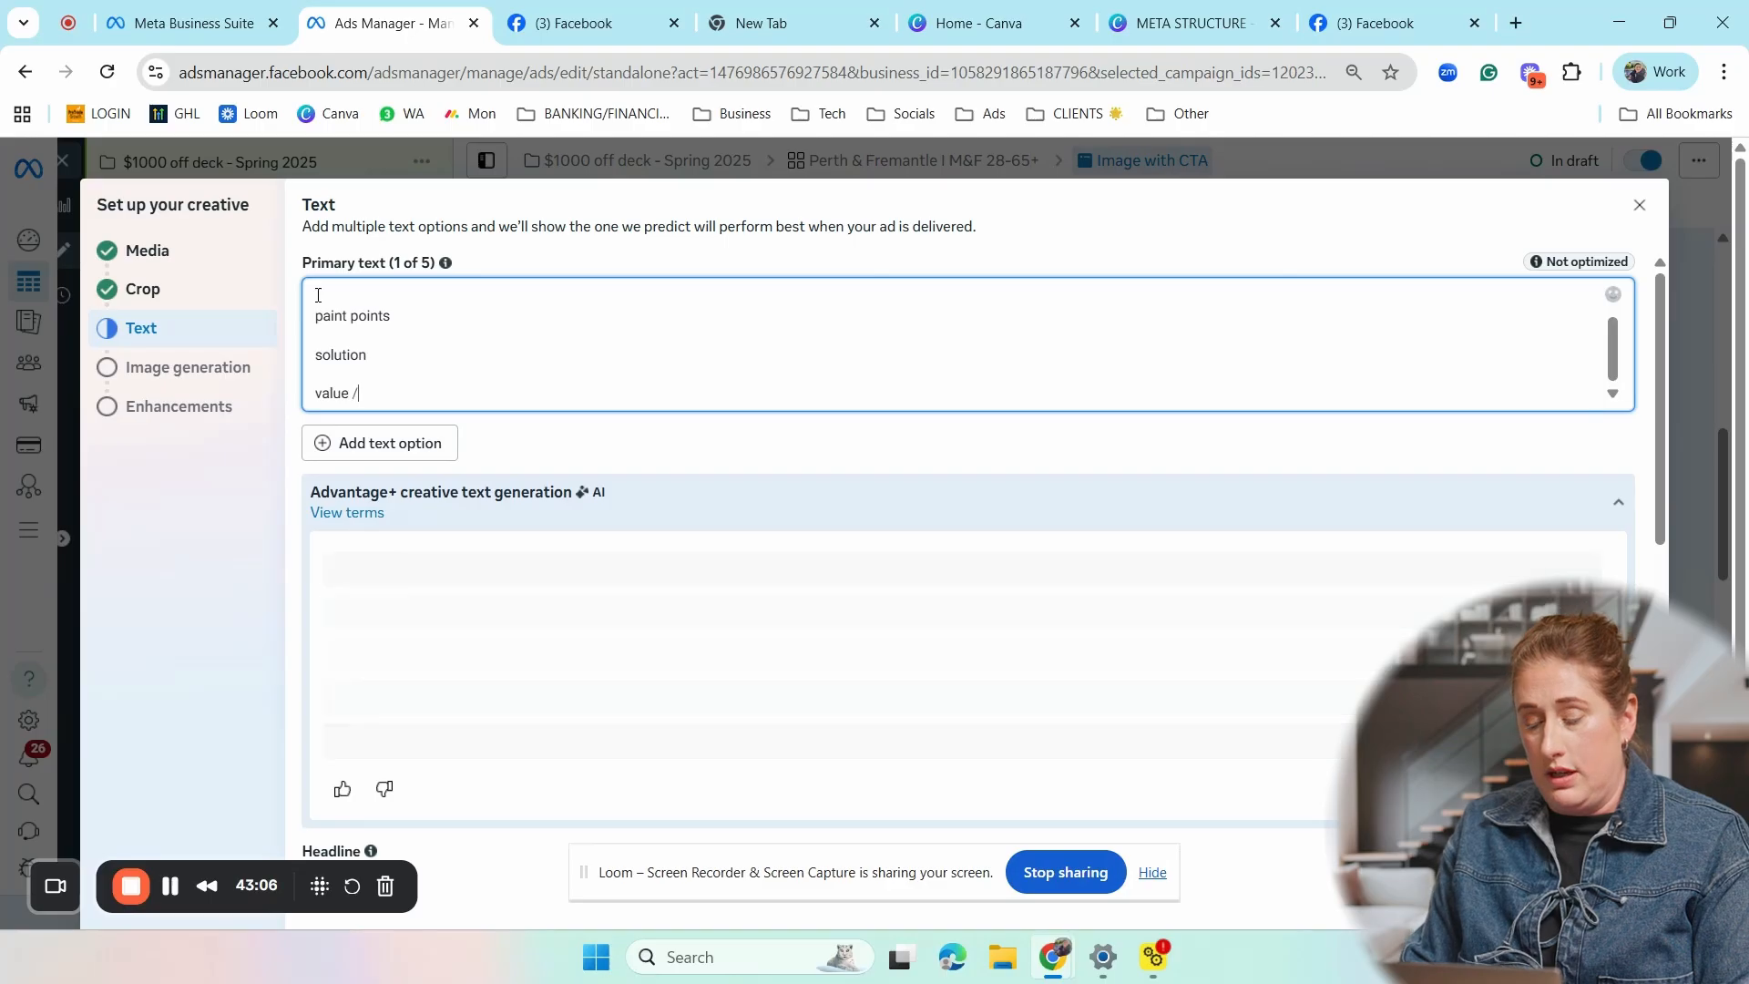
type("experience")
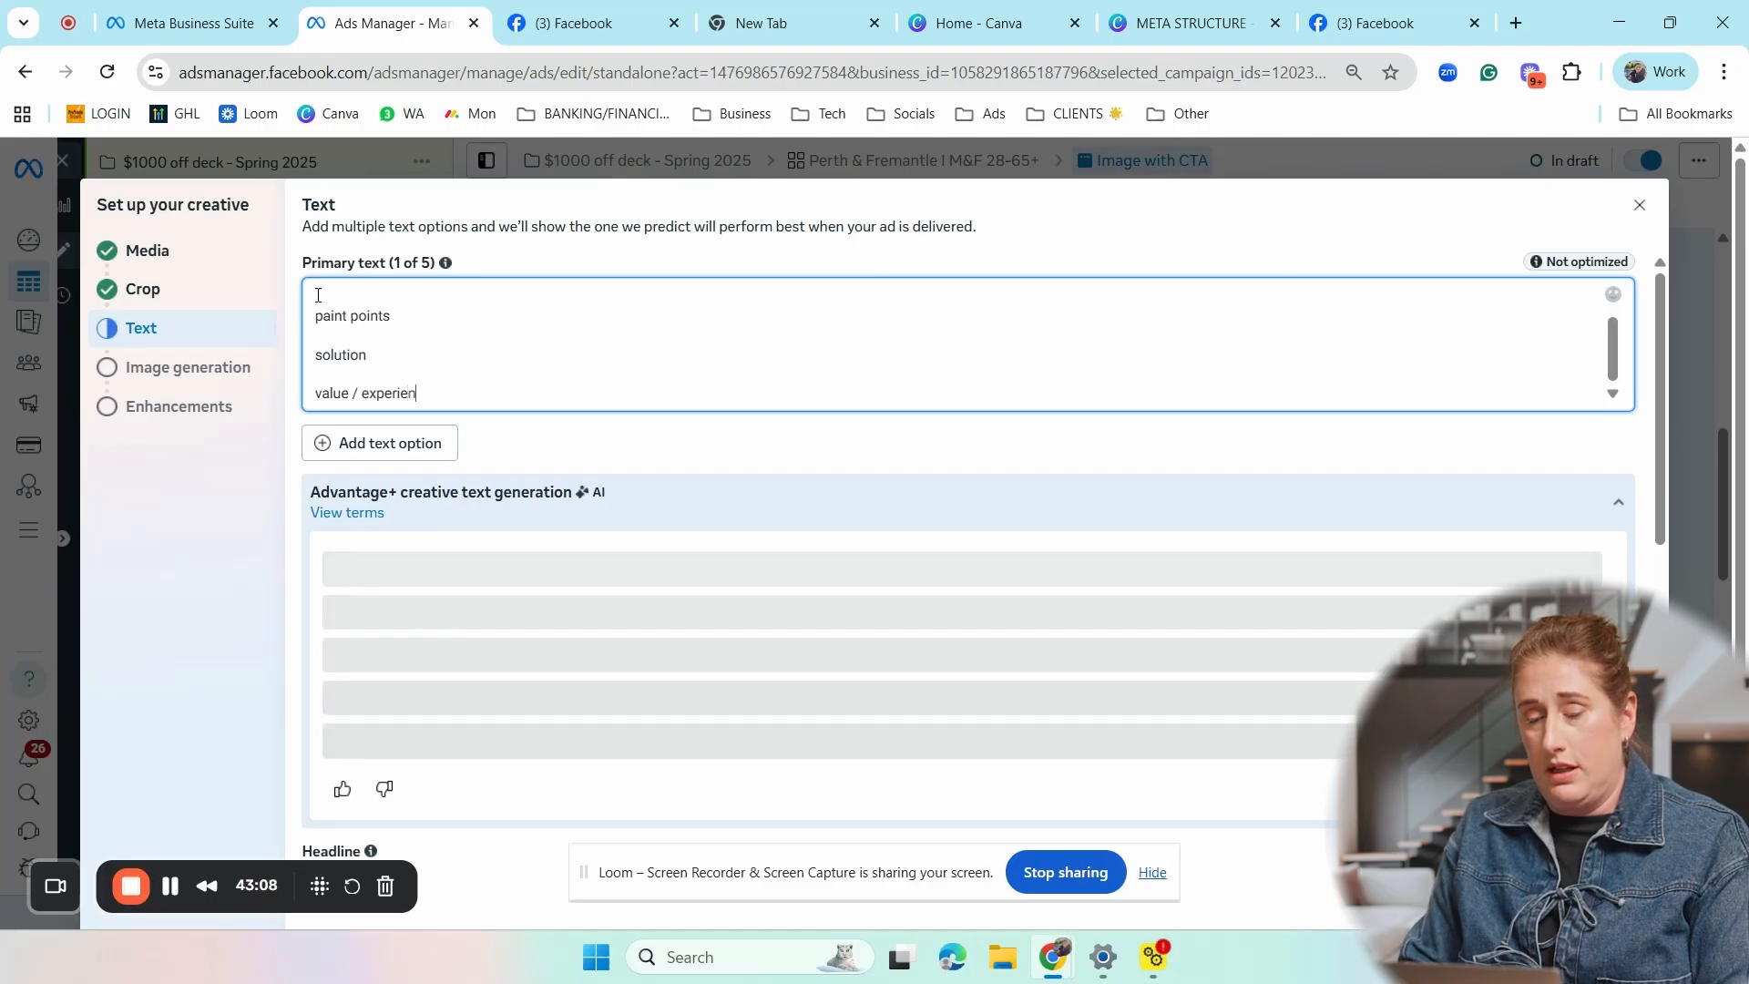
key("Return")
key("Return")
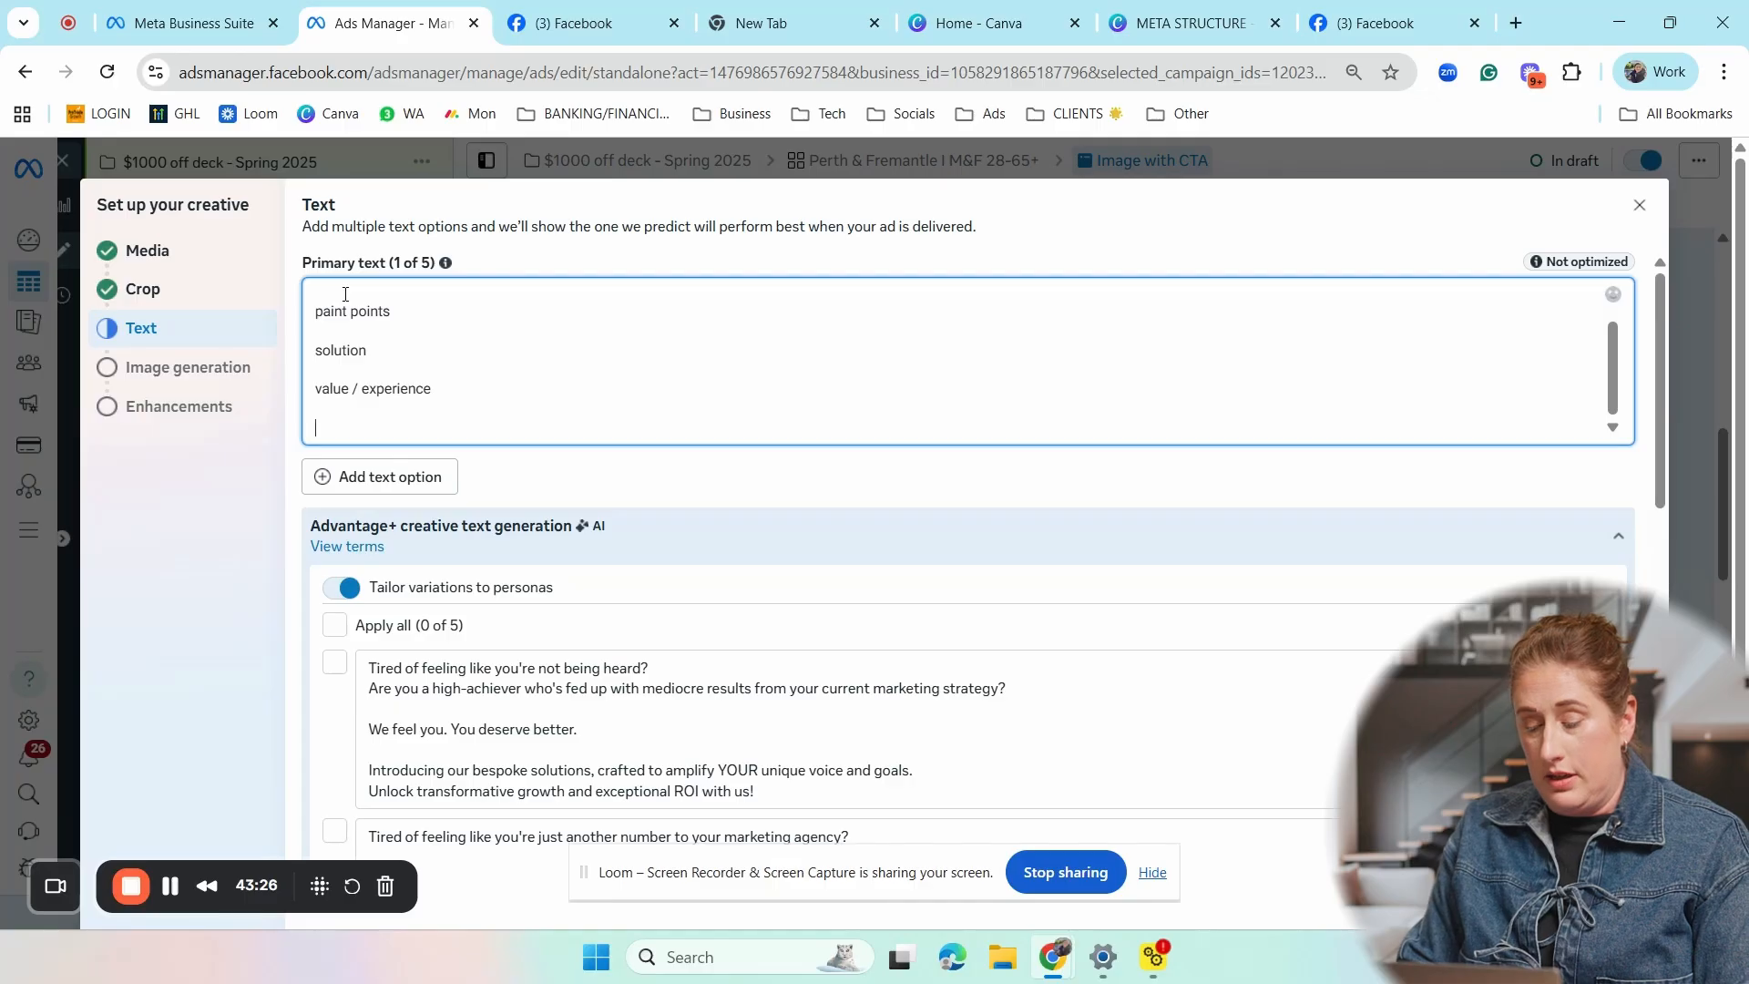
type("ra")
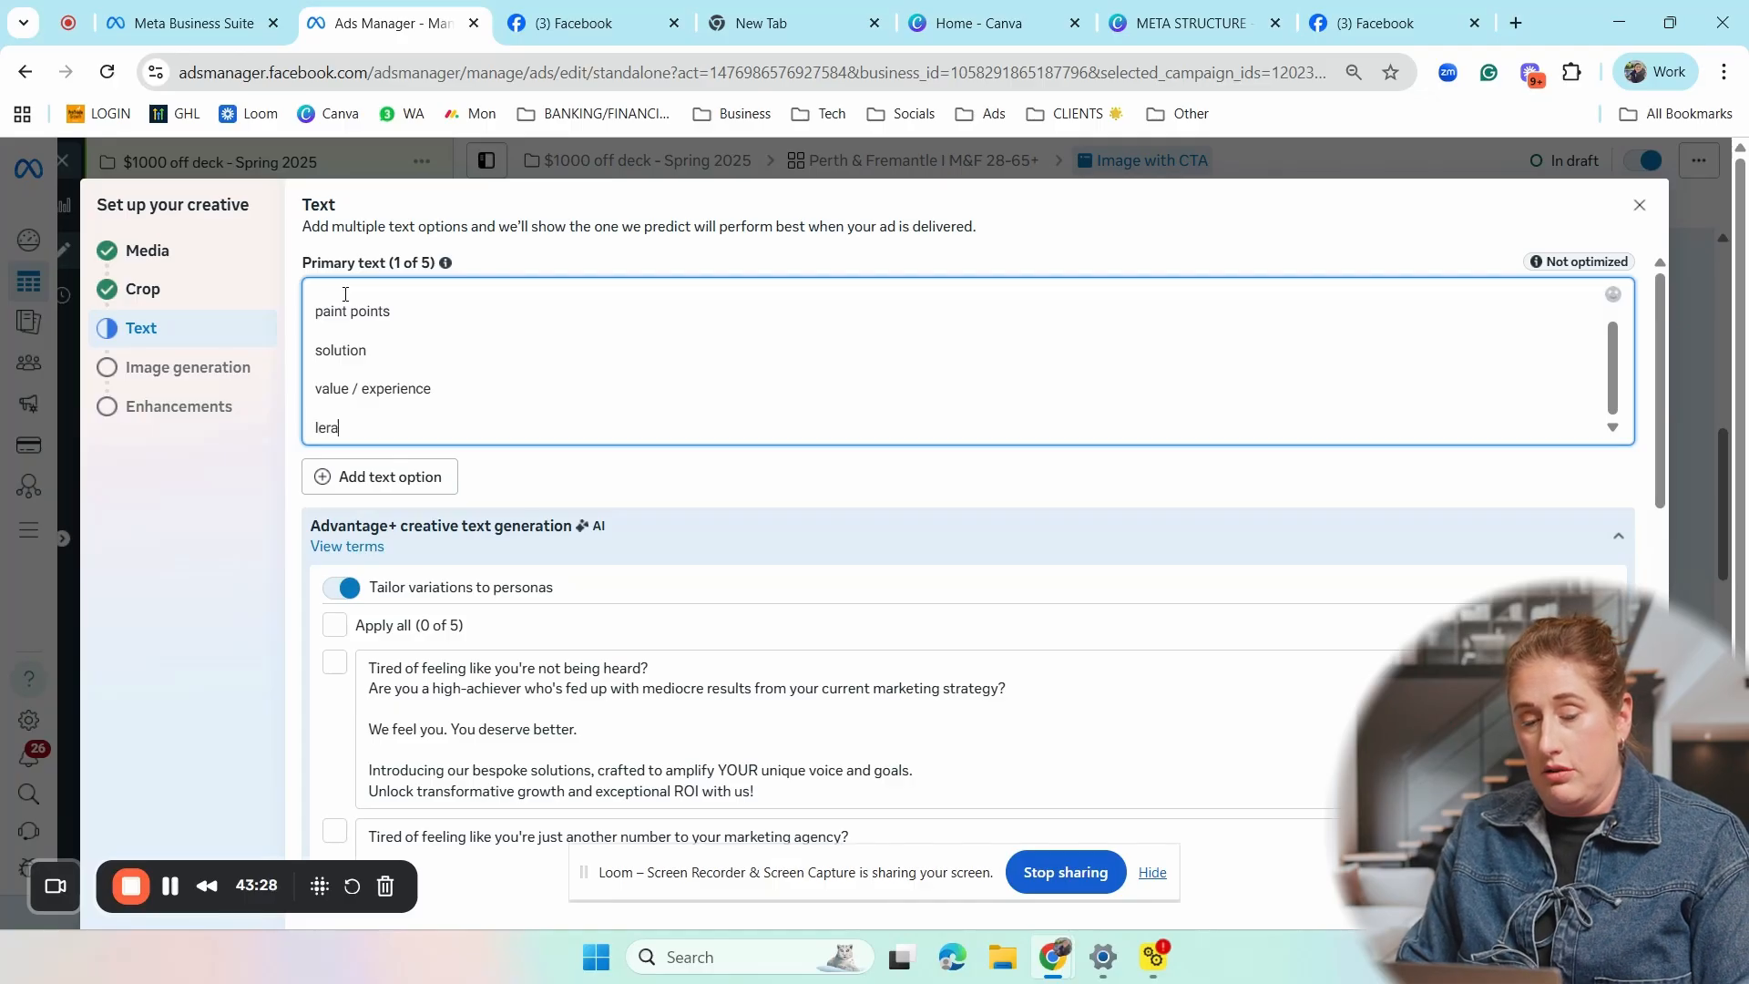
type("n more")
key("Return")
key("Return")
type("ww.")
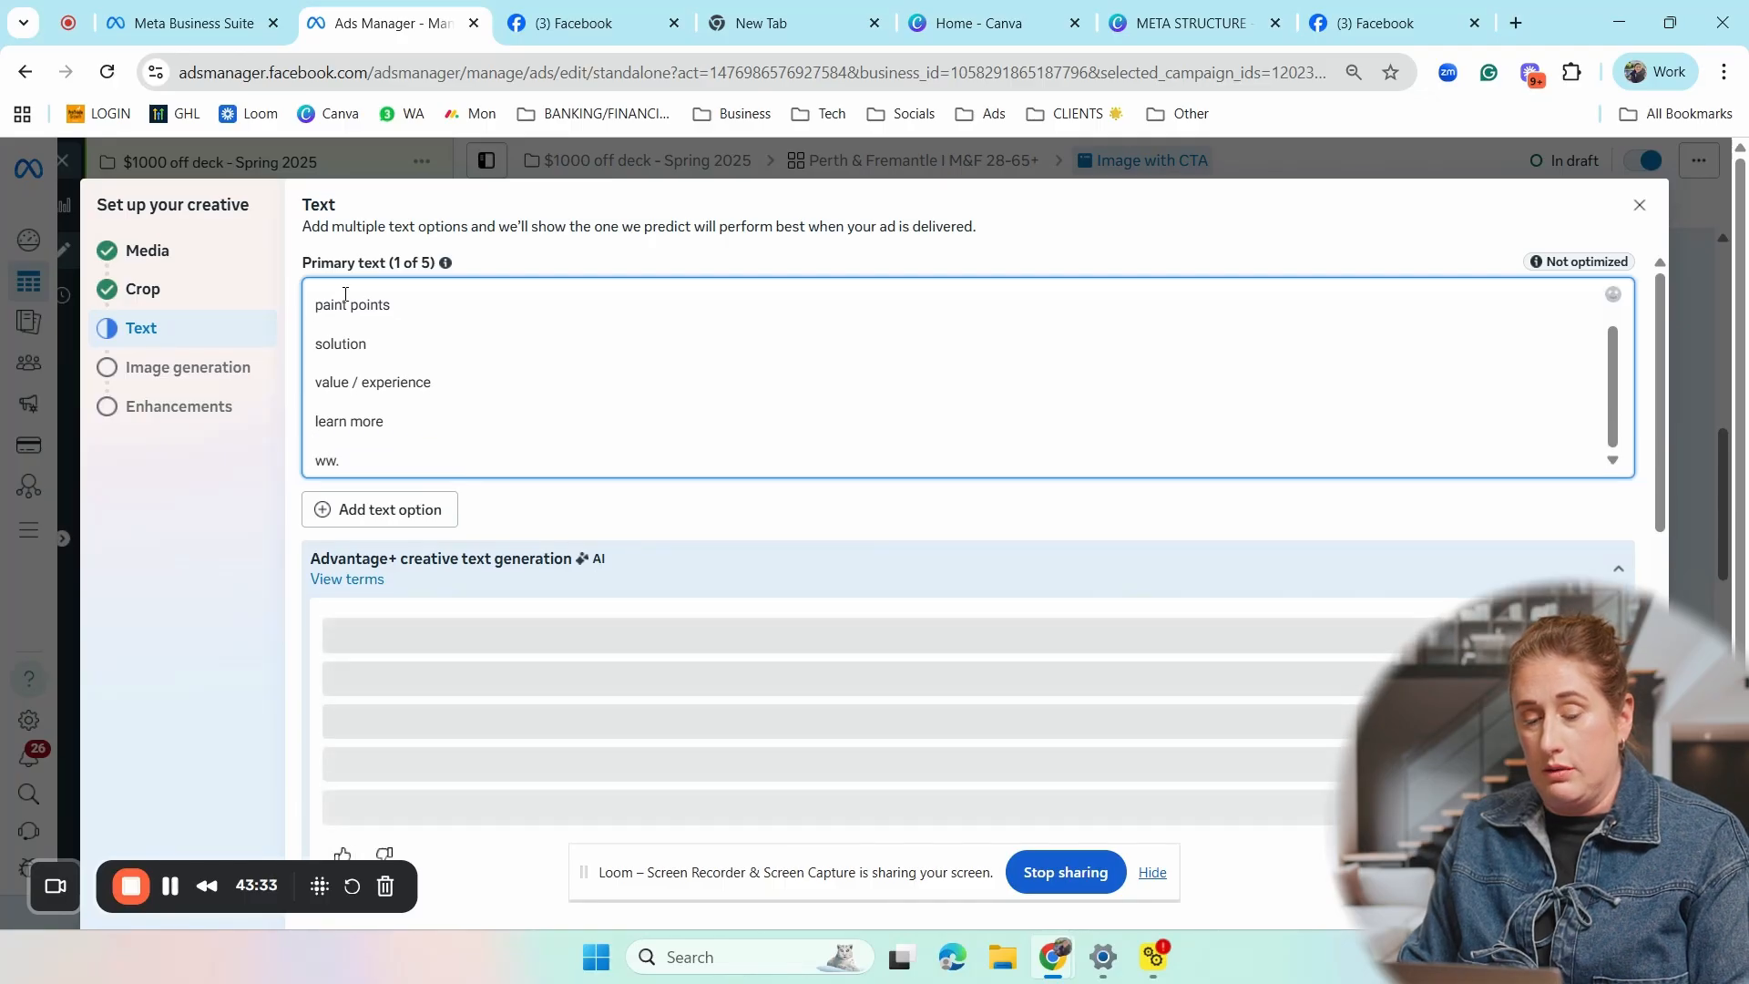
key("BackSpace")
type("w.")
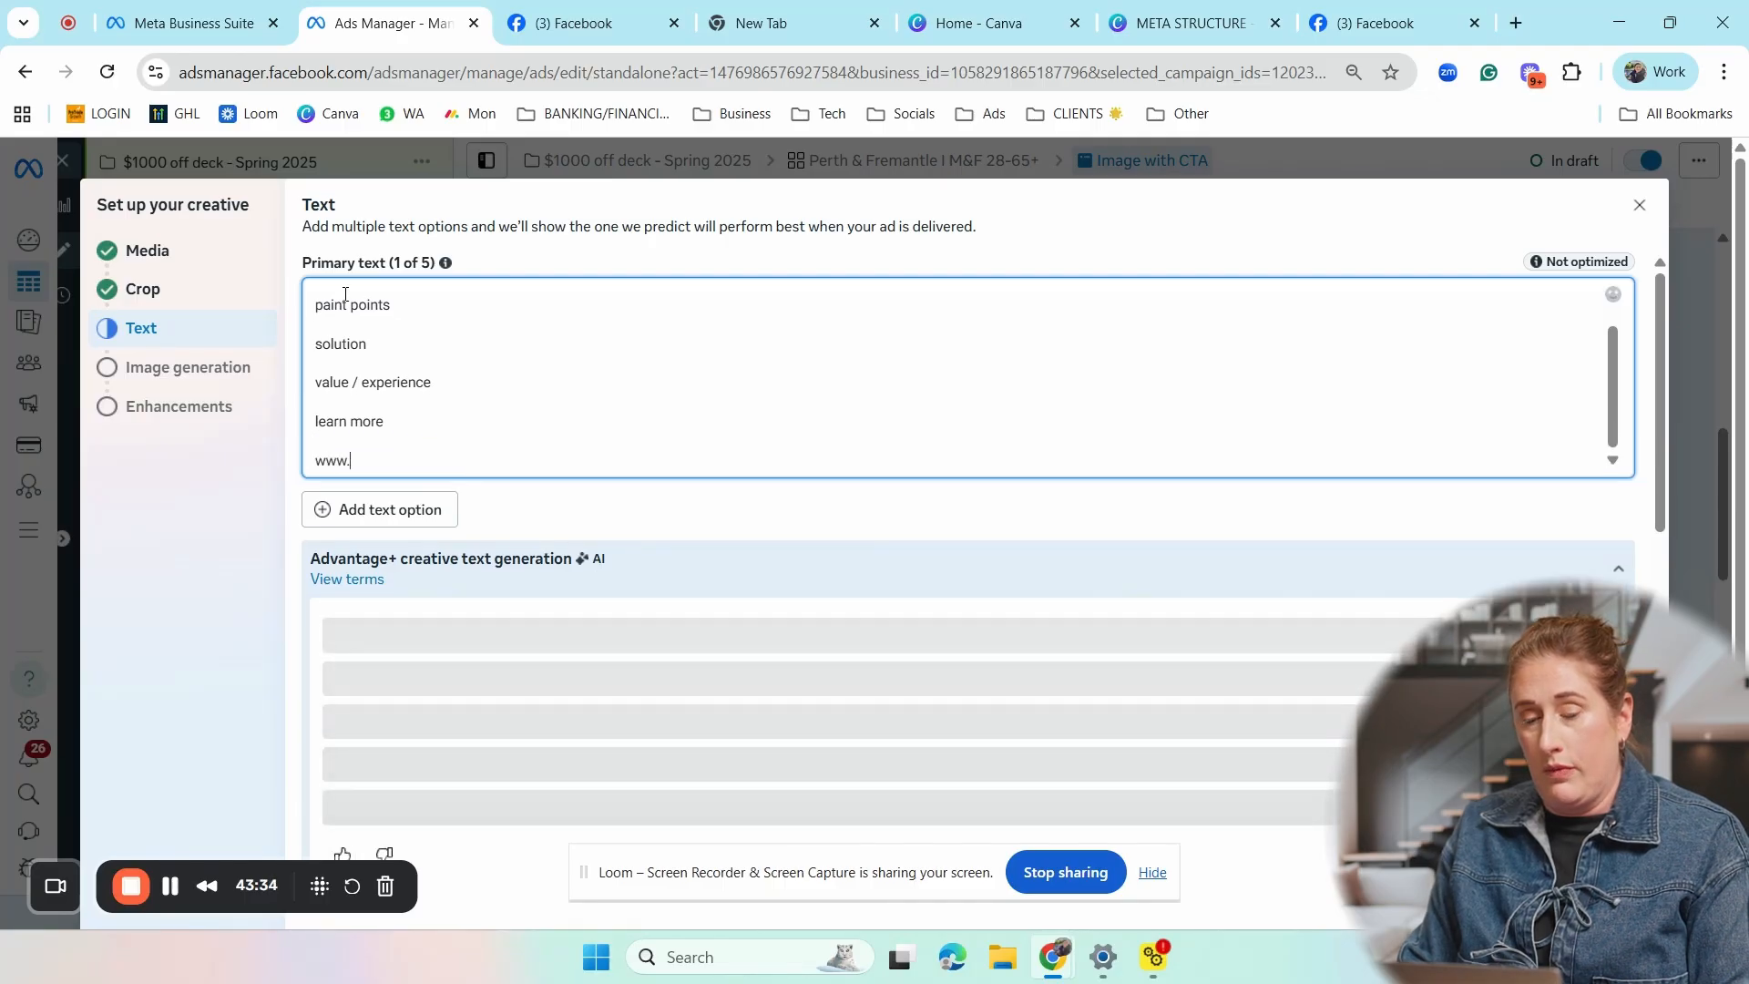
type("website")
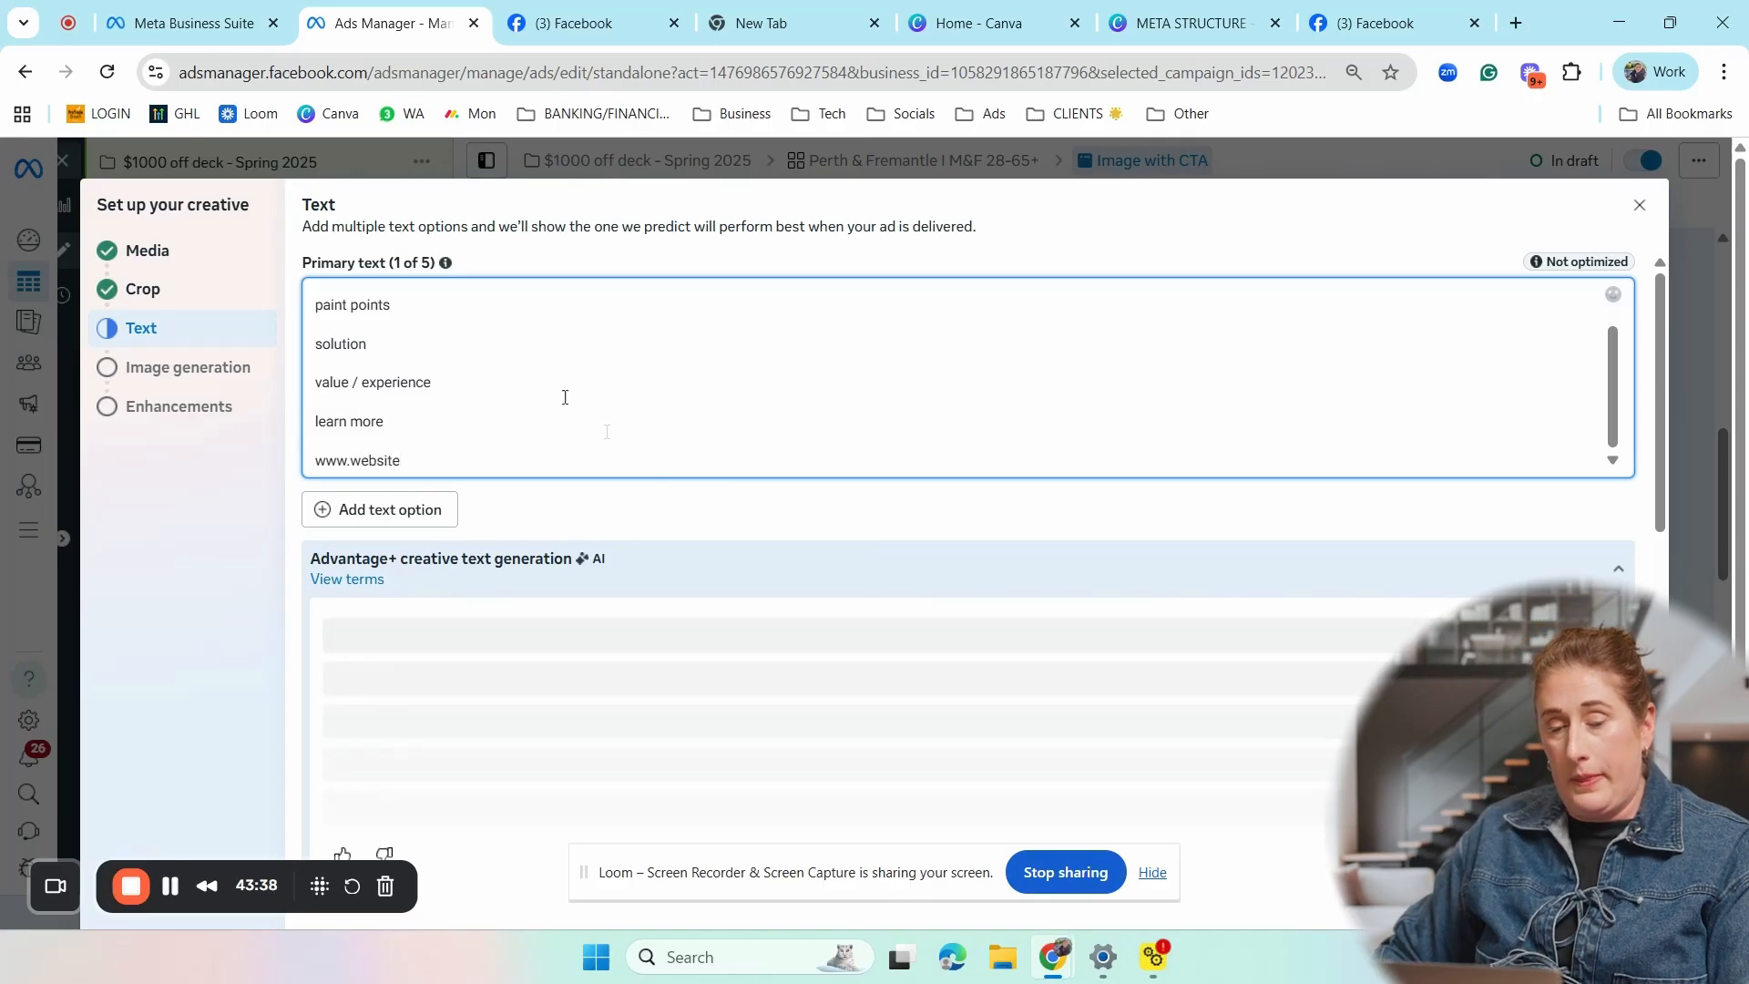
mouse_move(405, 464)
left_mouse_down()
mouse_move(364, 346)
mouse_move(314, 289)
left_mouse_up()
left_click(501, 334)
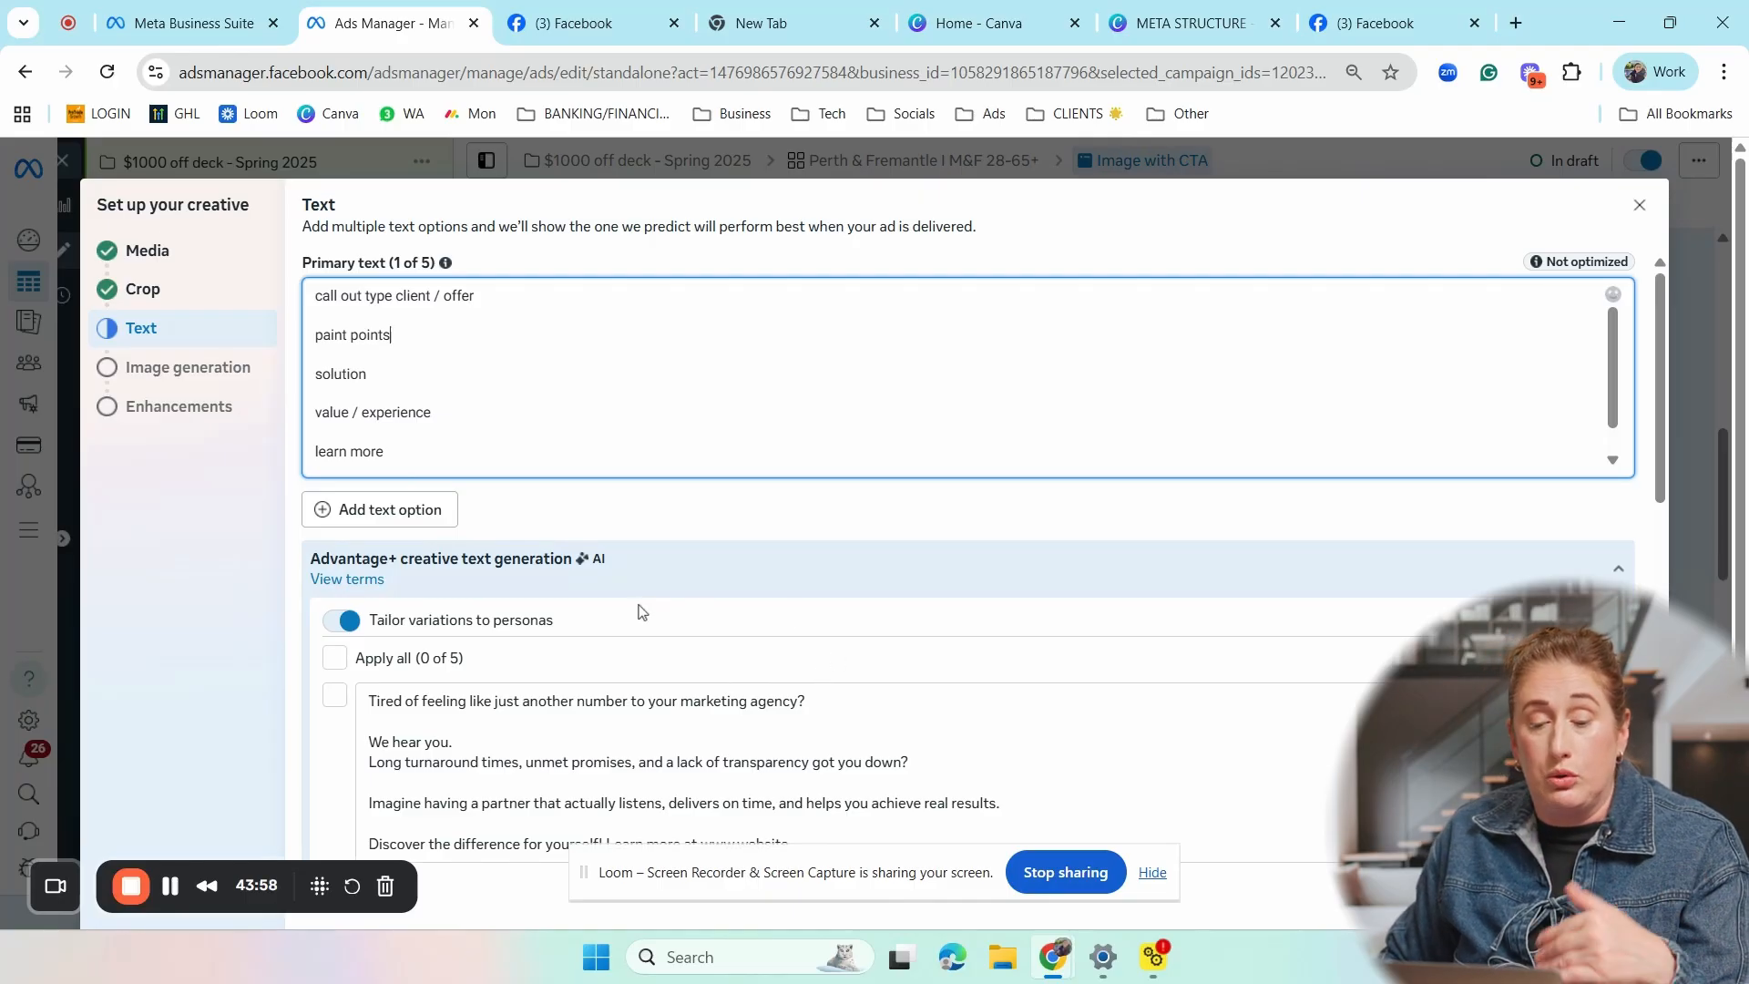
- Select the first two AI-generated primary text variations, about feeling like just another number and feeling stuck with an agency, and review the others
scroll(638, 609, "down", 1)
scroll(711, 628, "down", 2)
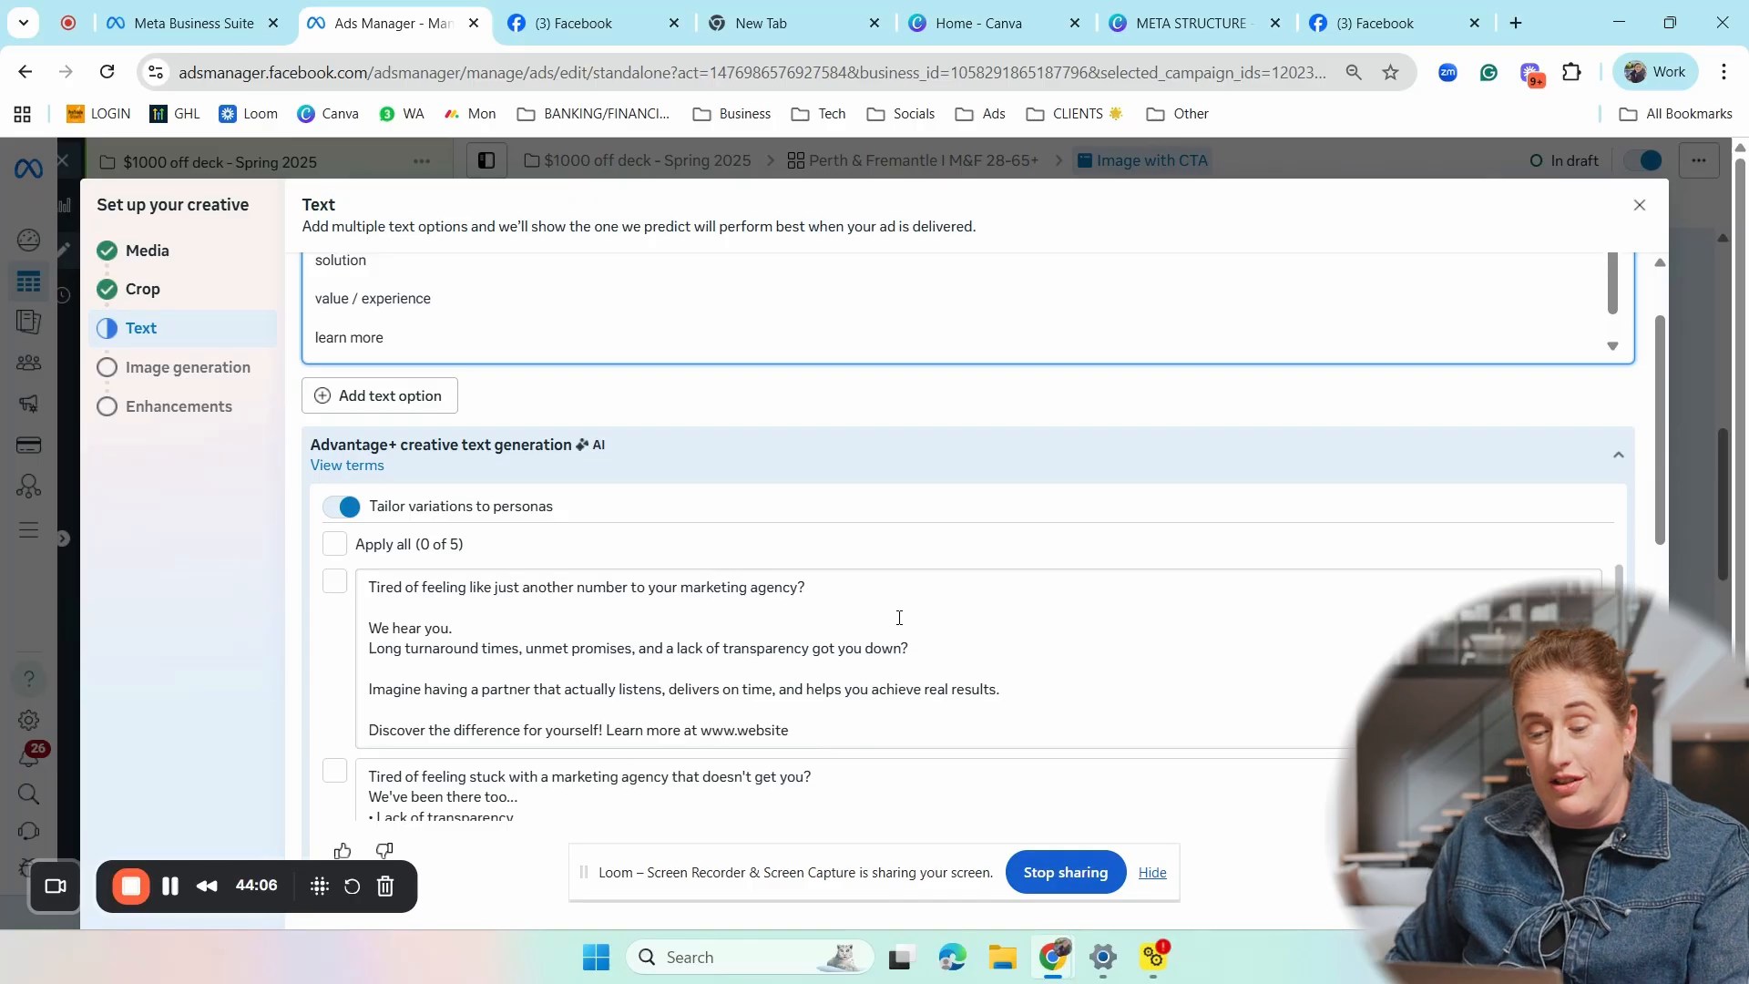
scroll(879, 613, "down", 2)
scroll(820, 656, "up", 2)
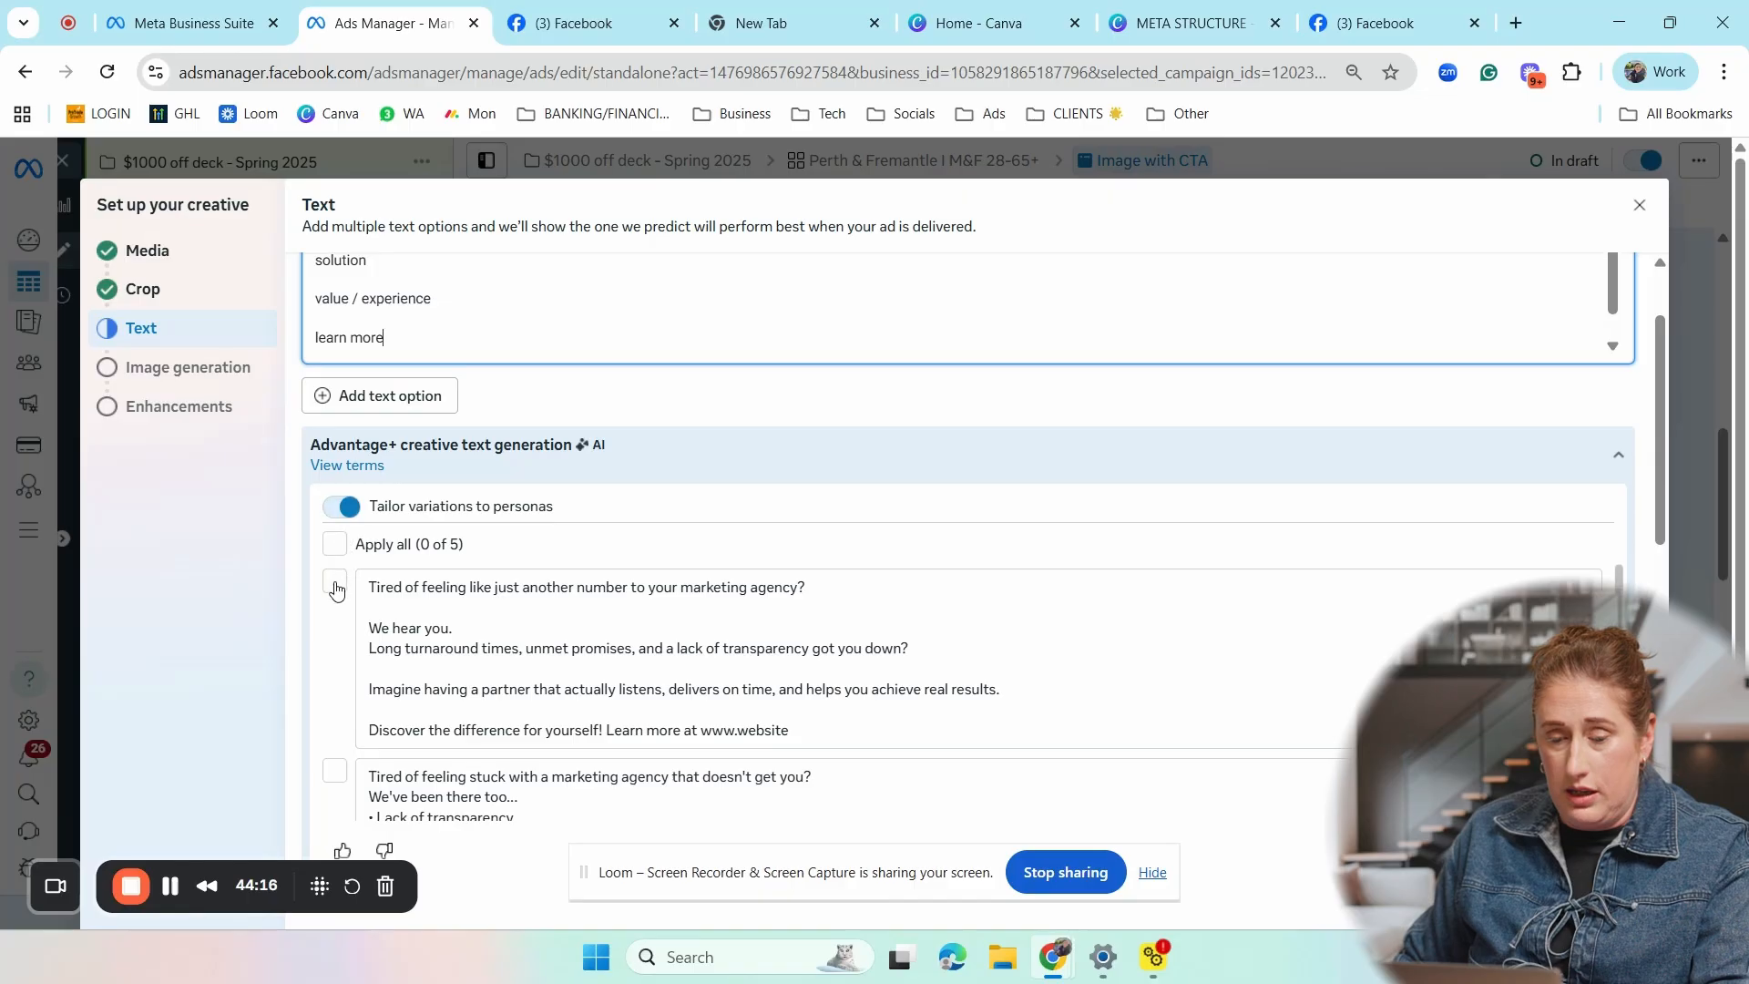
left_click(526, 583)
scroll(710, 592, "down", 3)
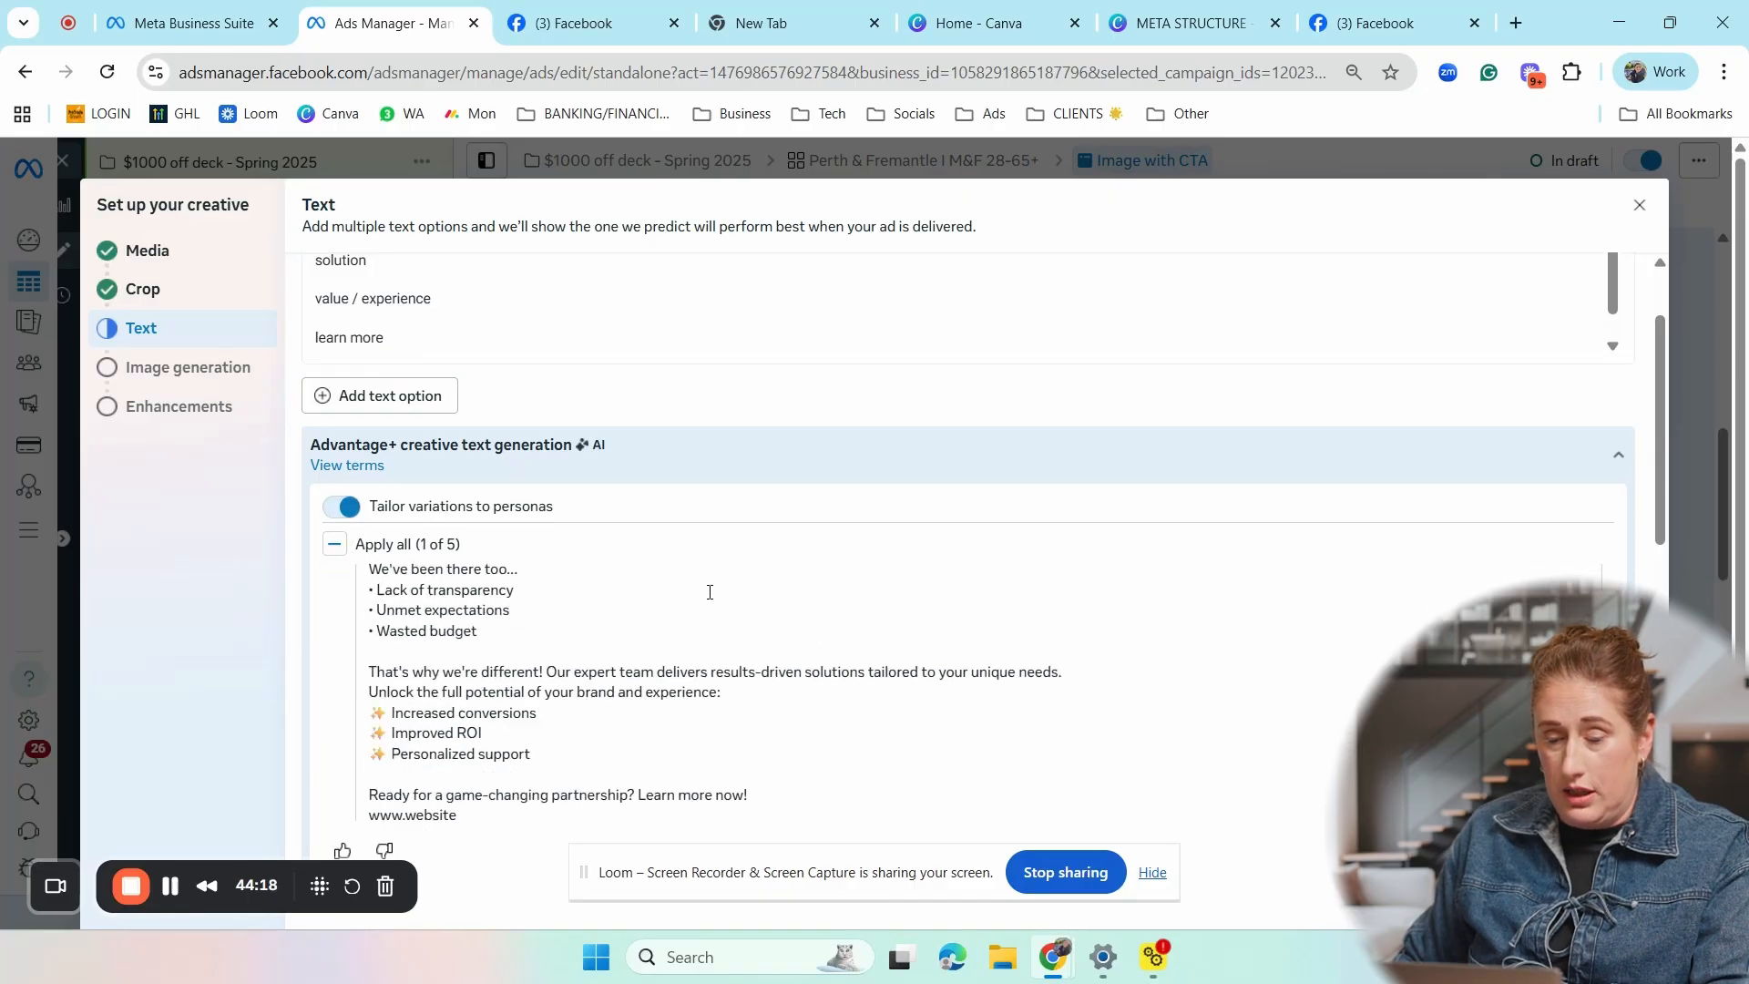
scroll(665, 653, "up", 1)
left_click(334, 658)
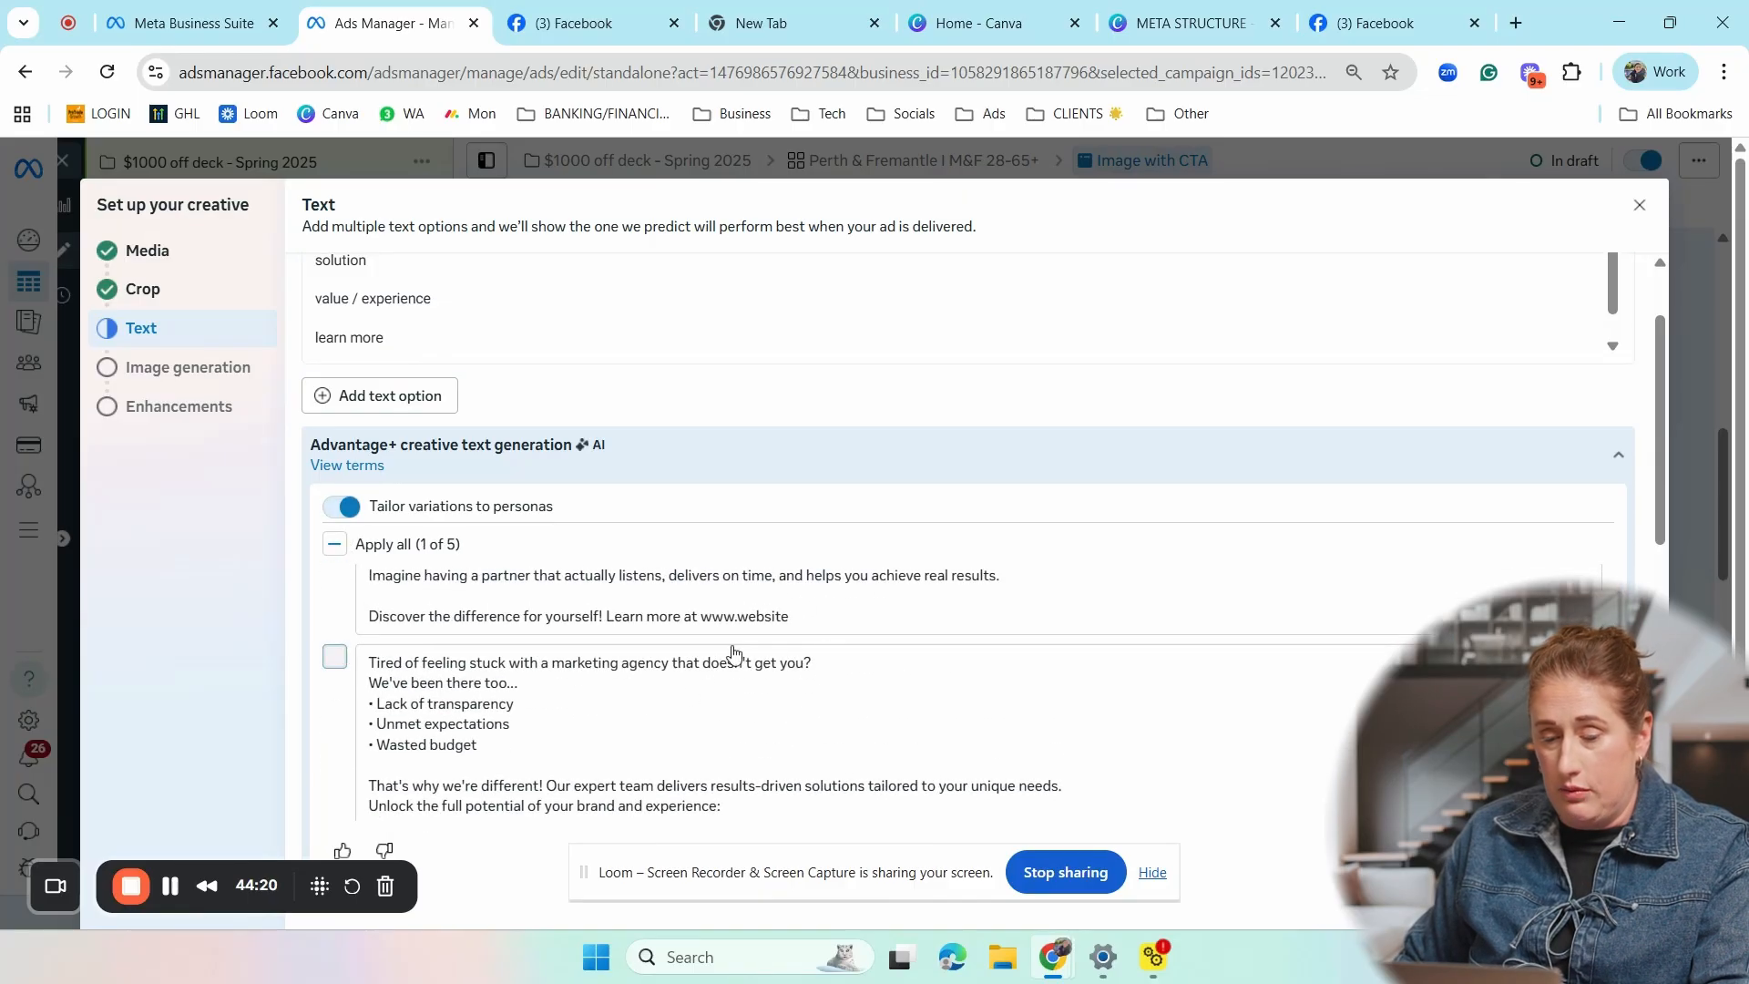
scroll(1052, 649, "down", 5)
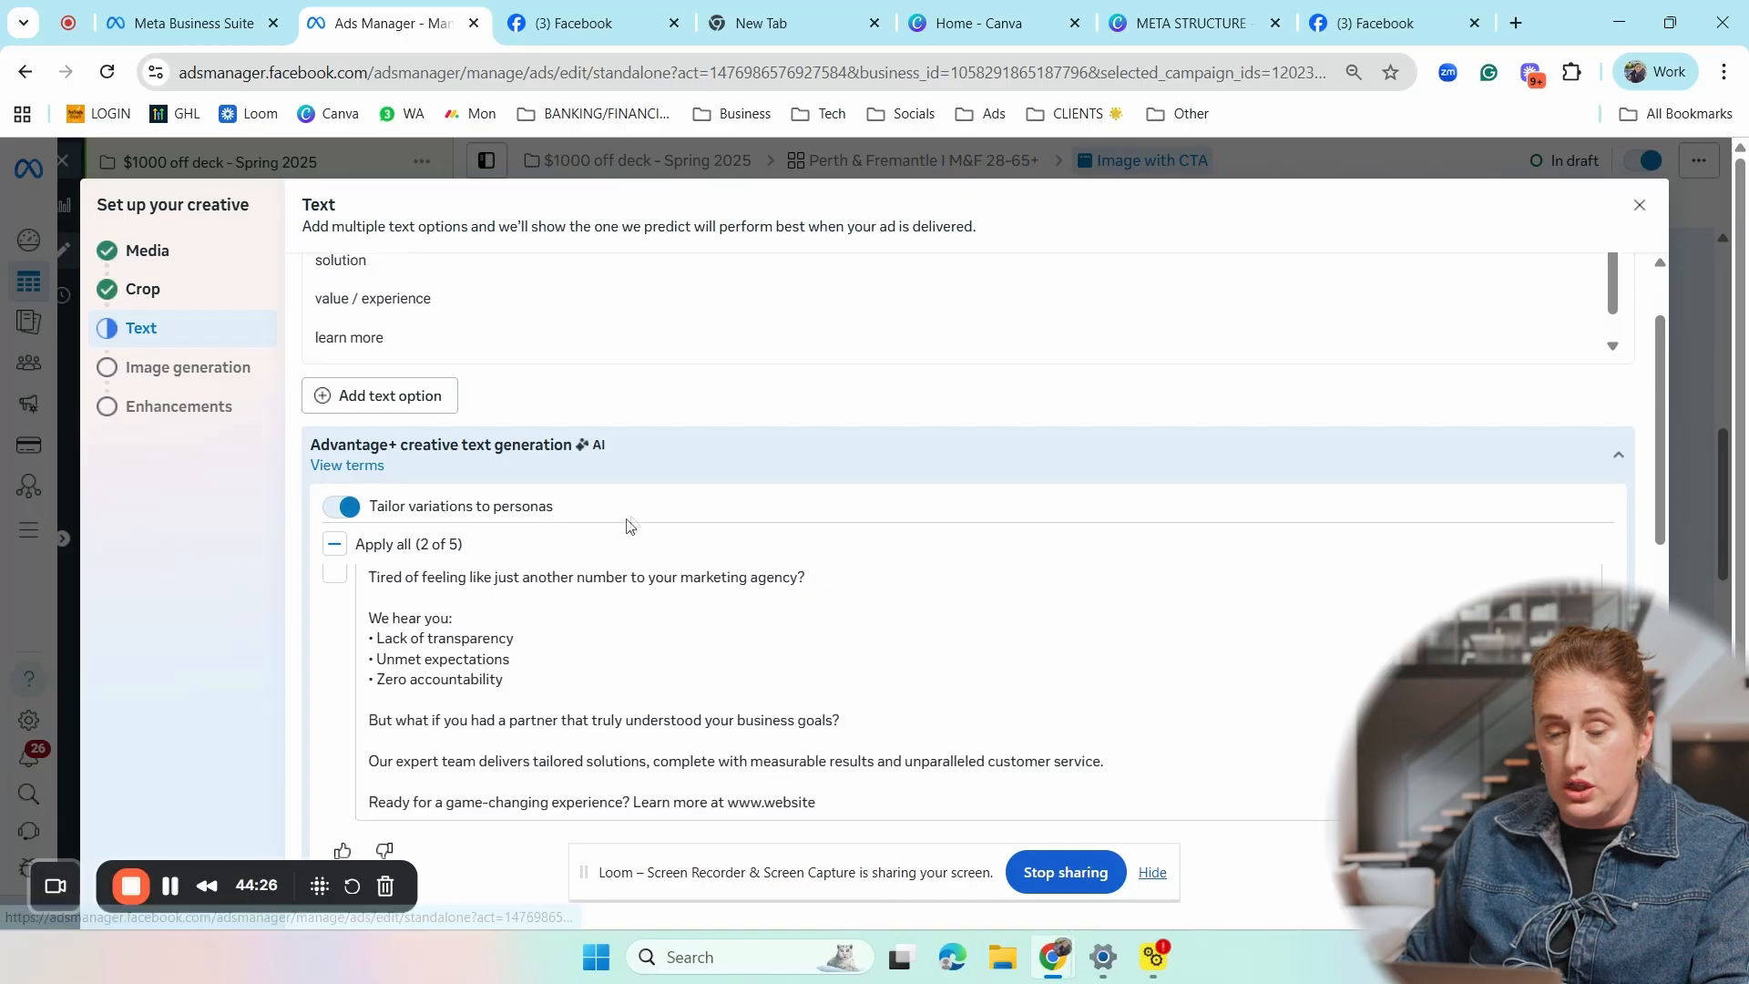
scroll(947, 567, "down", 1)
scroll(992, 488, "up", 3)
scroll(774, 389, "up", 3)
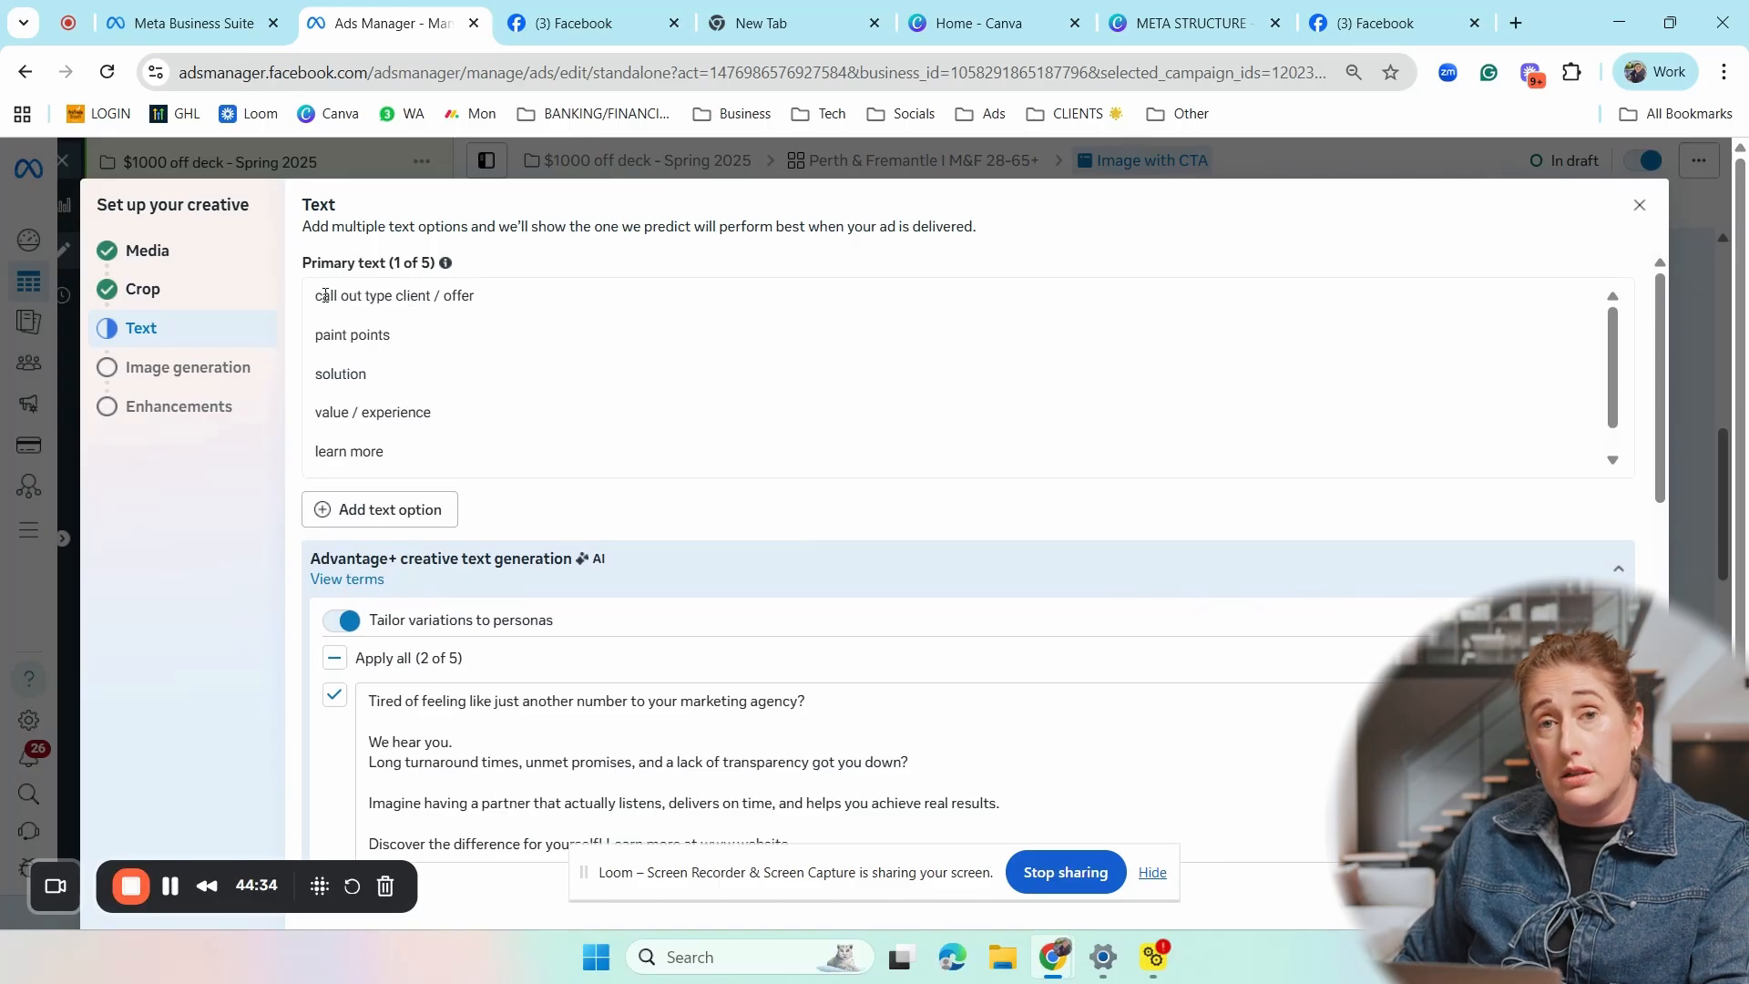
- Enter "GET A QUOTE" as the ad's headline
scroll(498, 431, "down", 10)
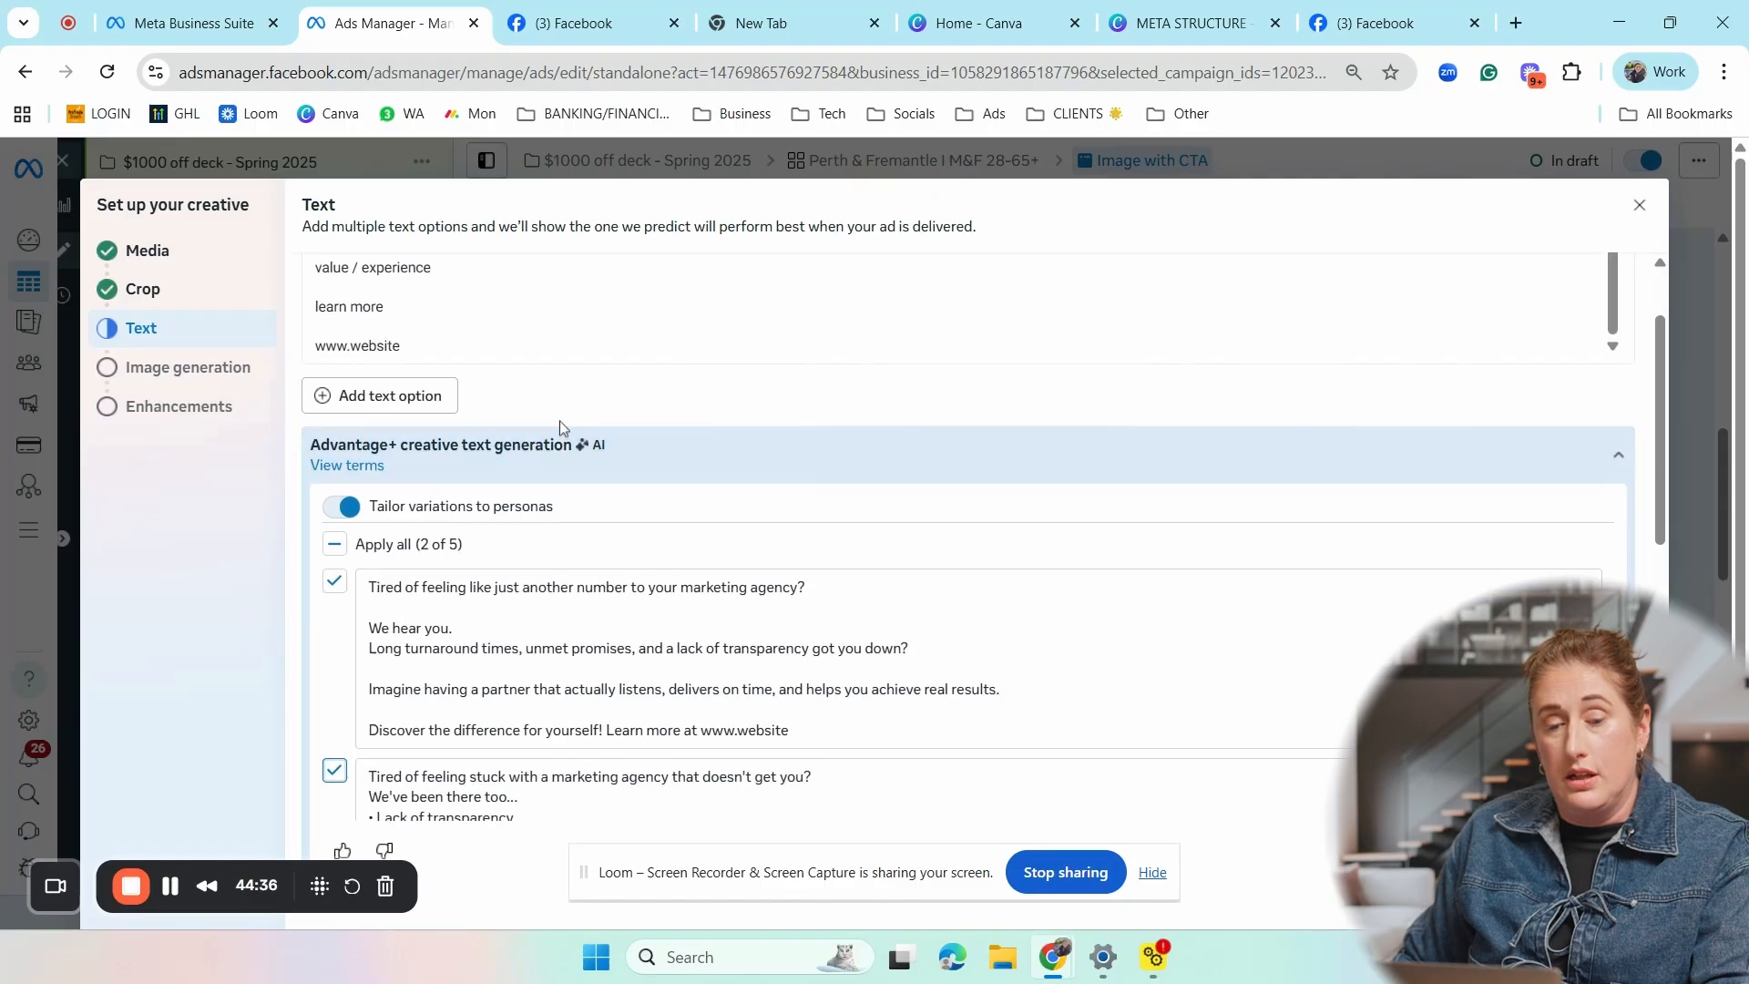
scroll(651, 460, "down", 1)
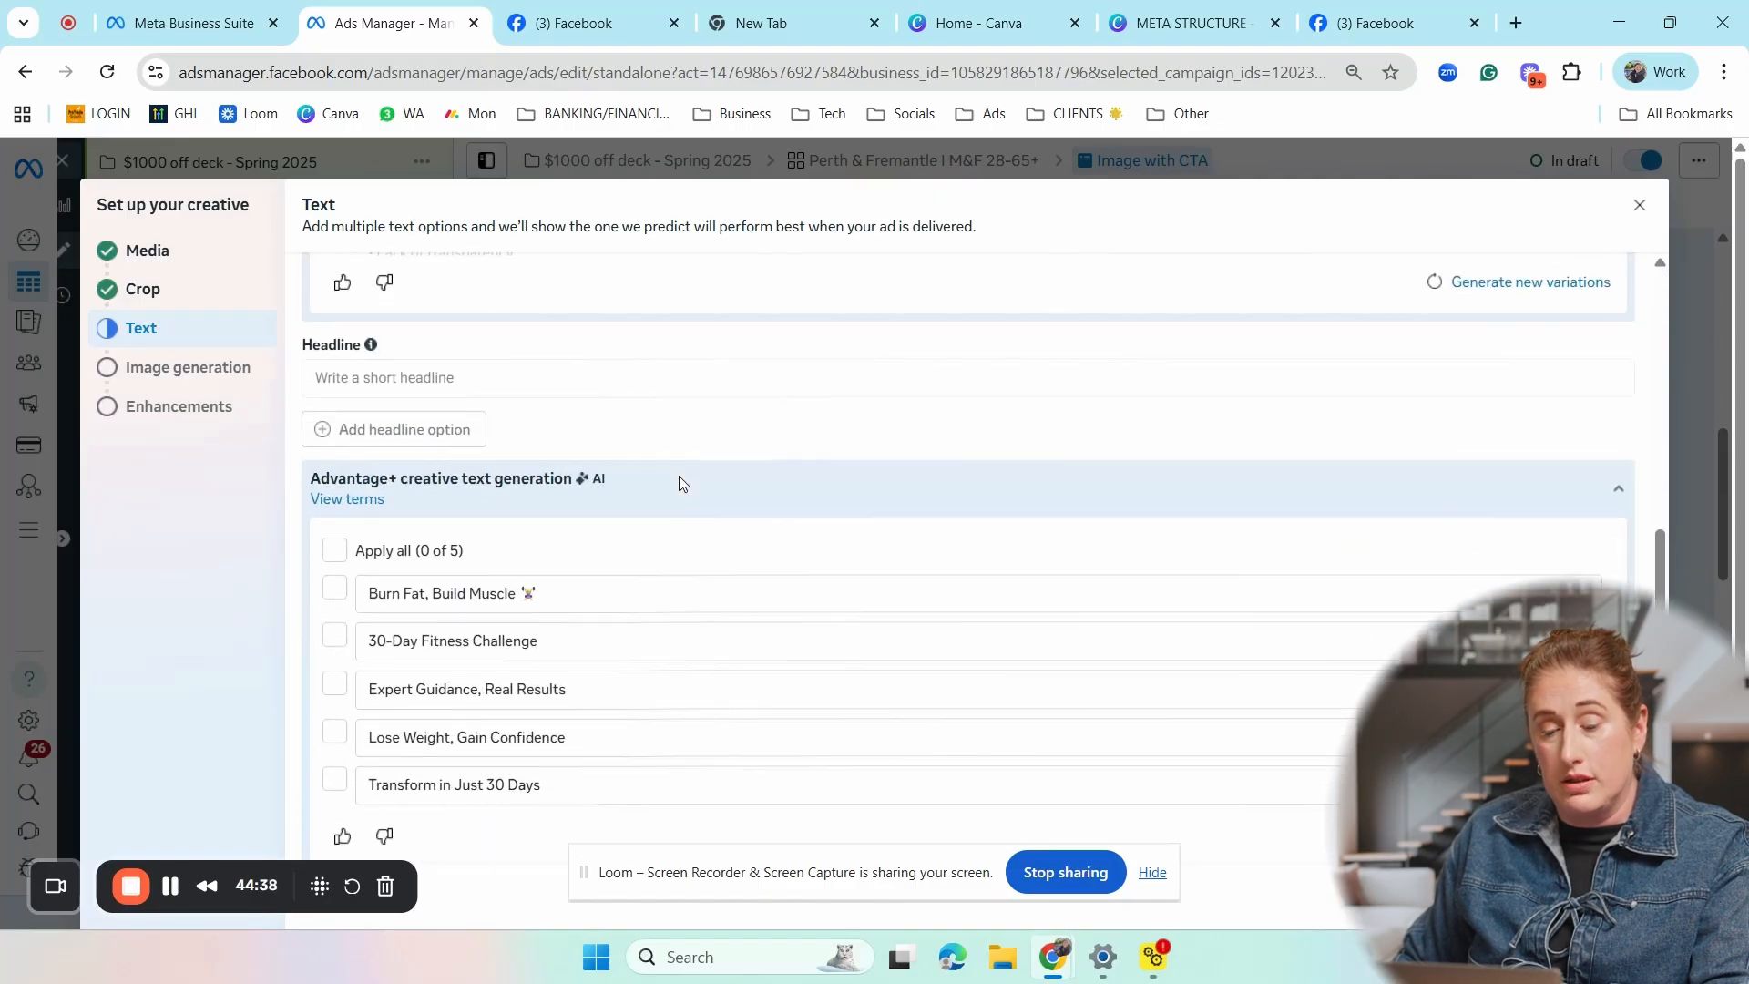
left_click(363, 375)
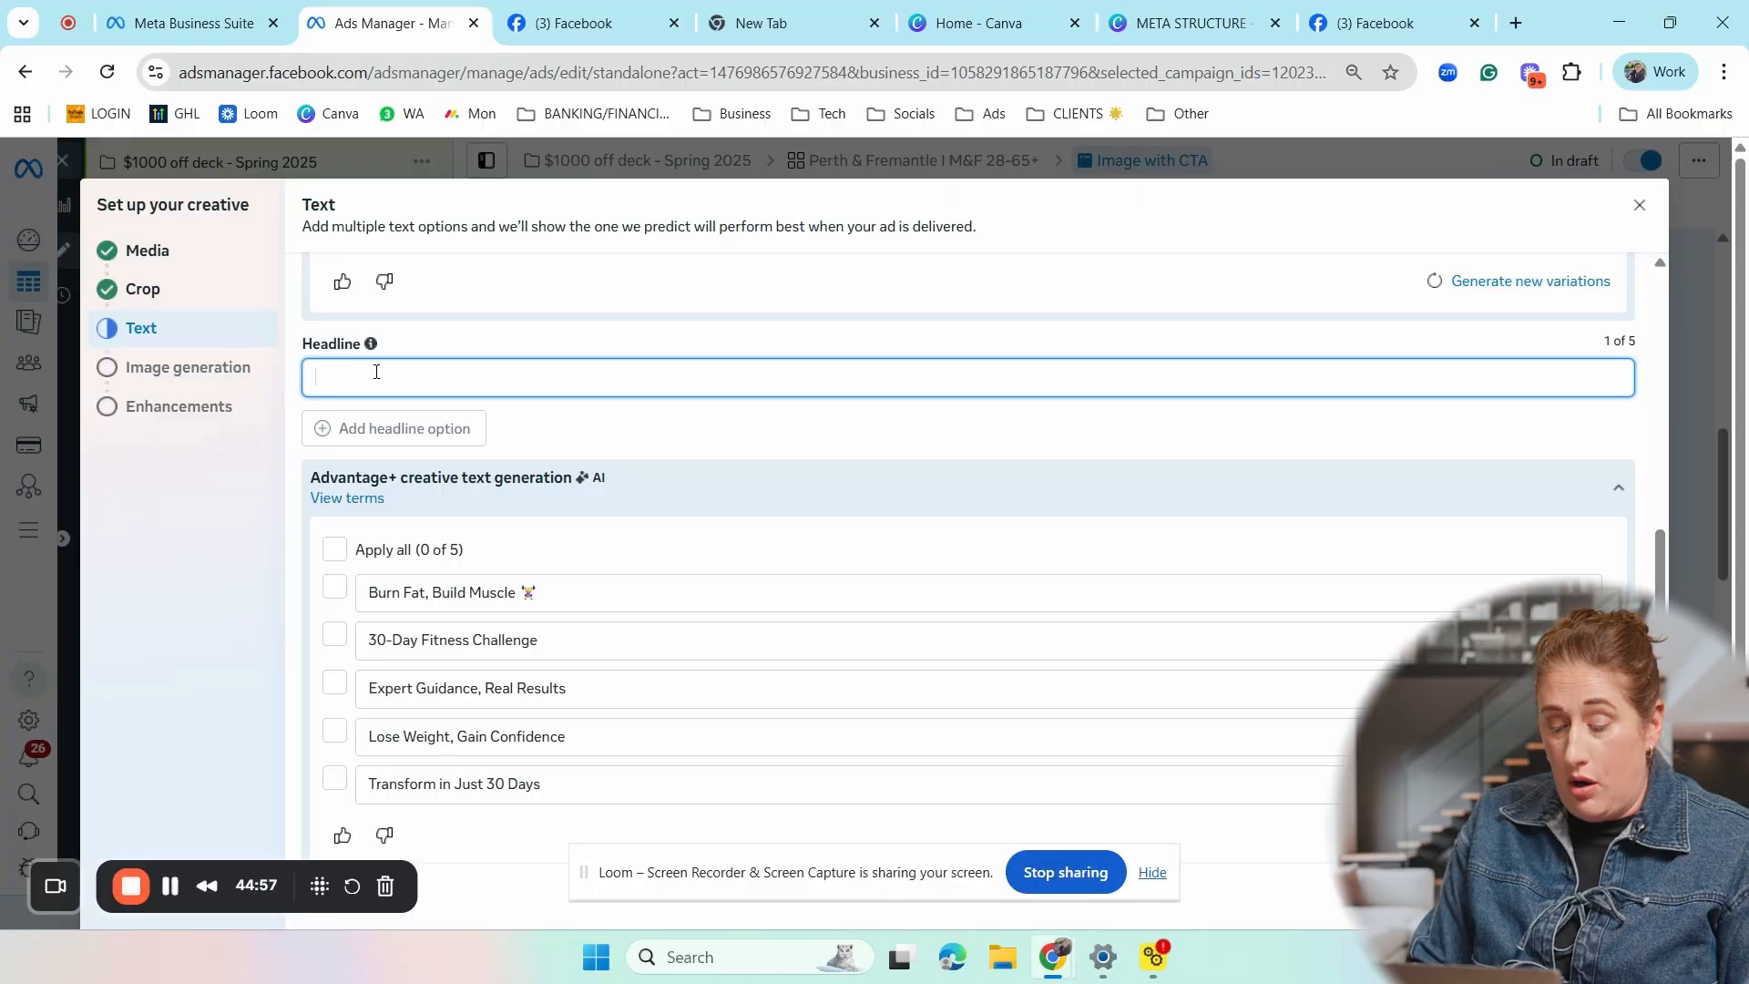
type("G")
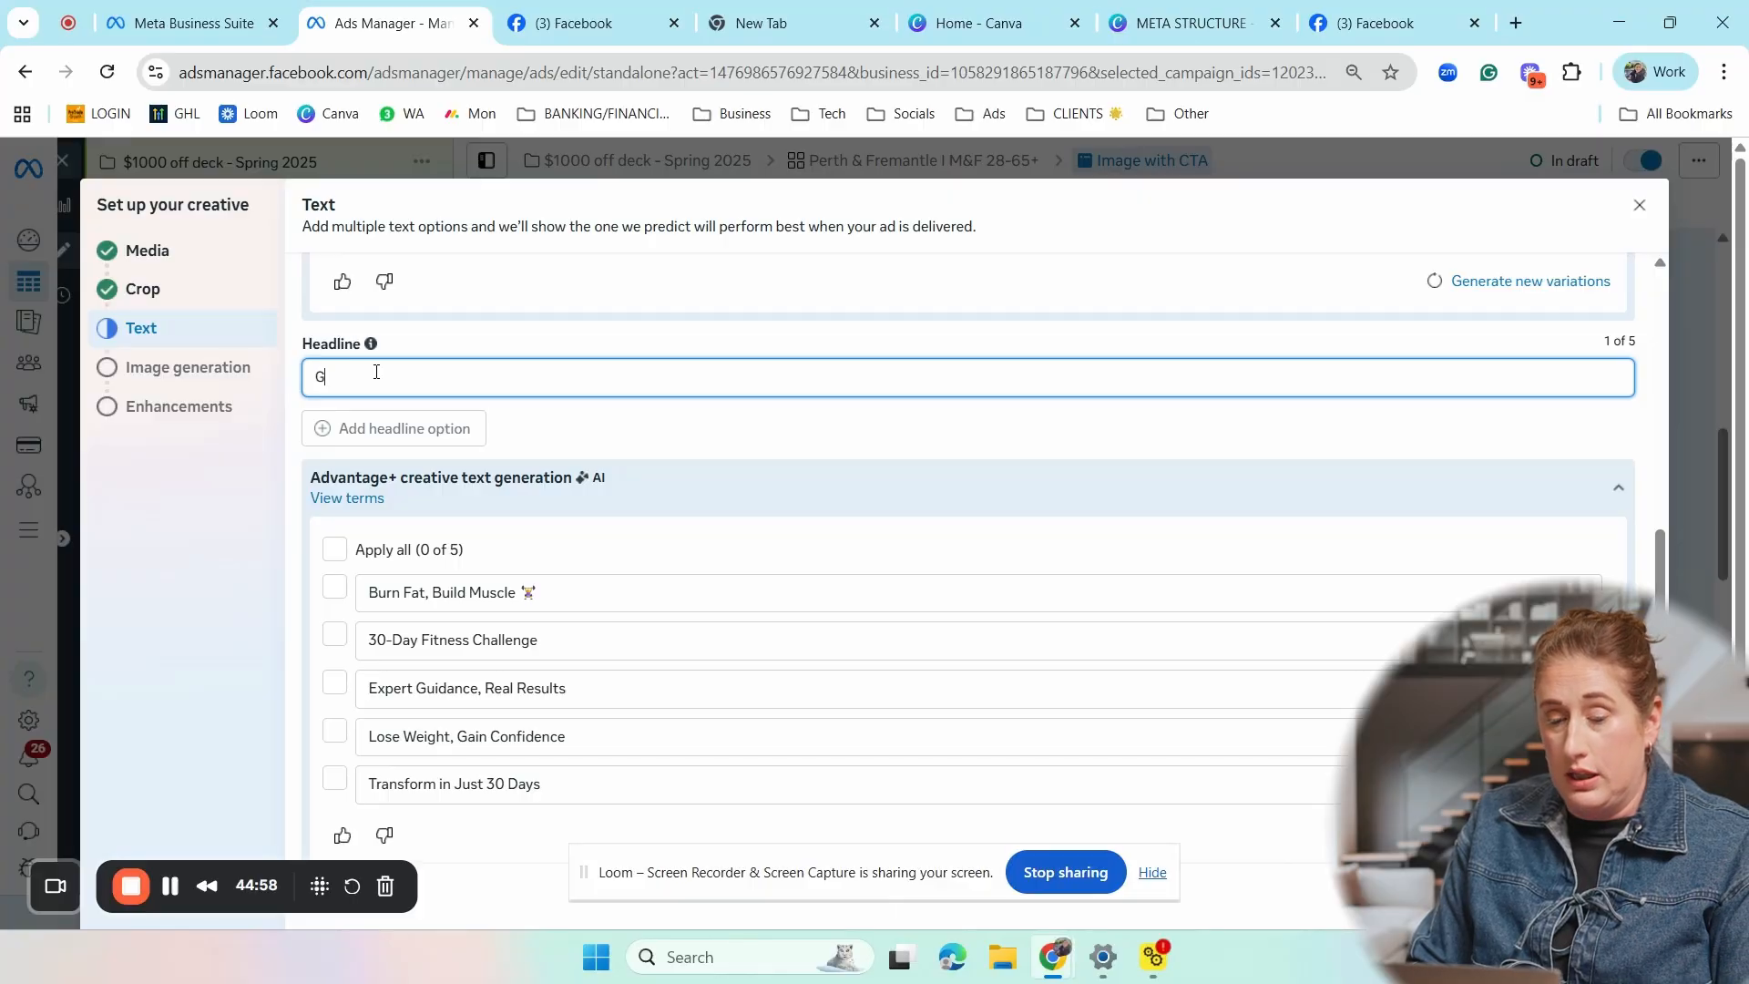
type("ET A QUOTE")
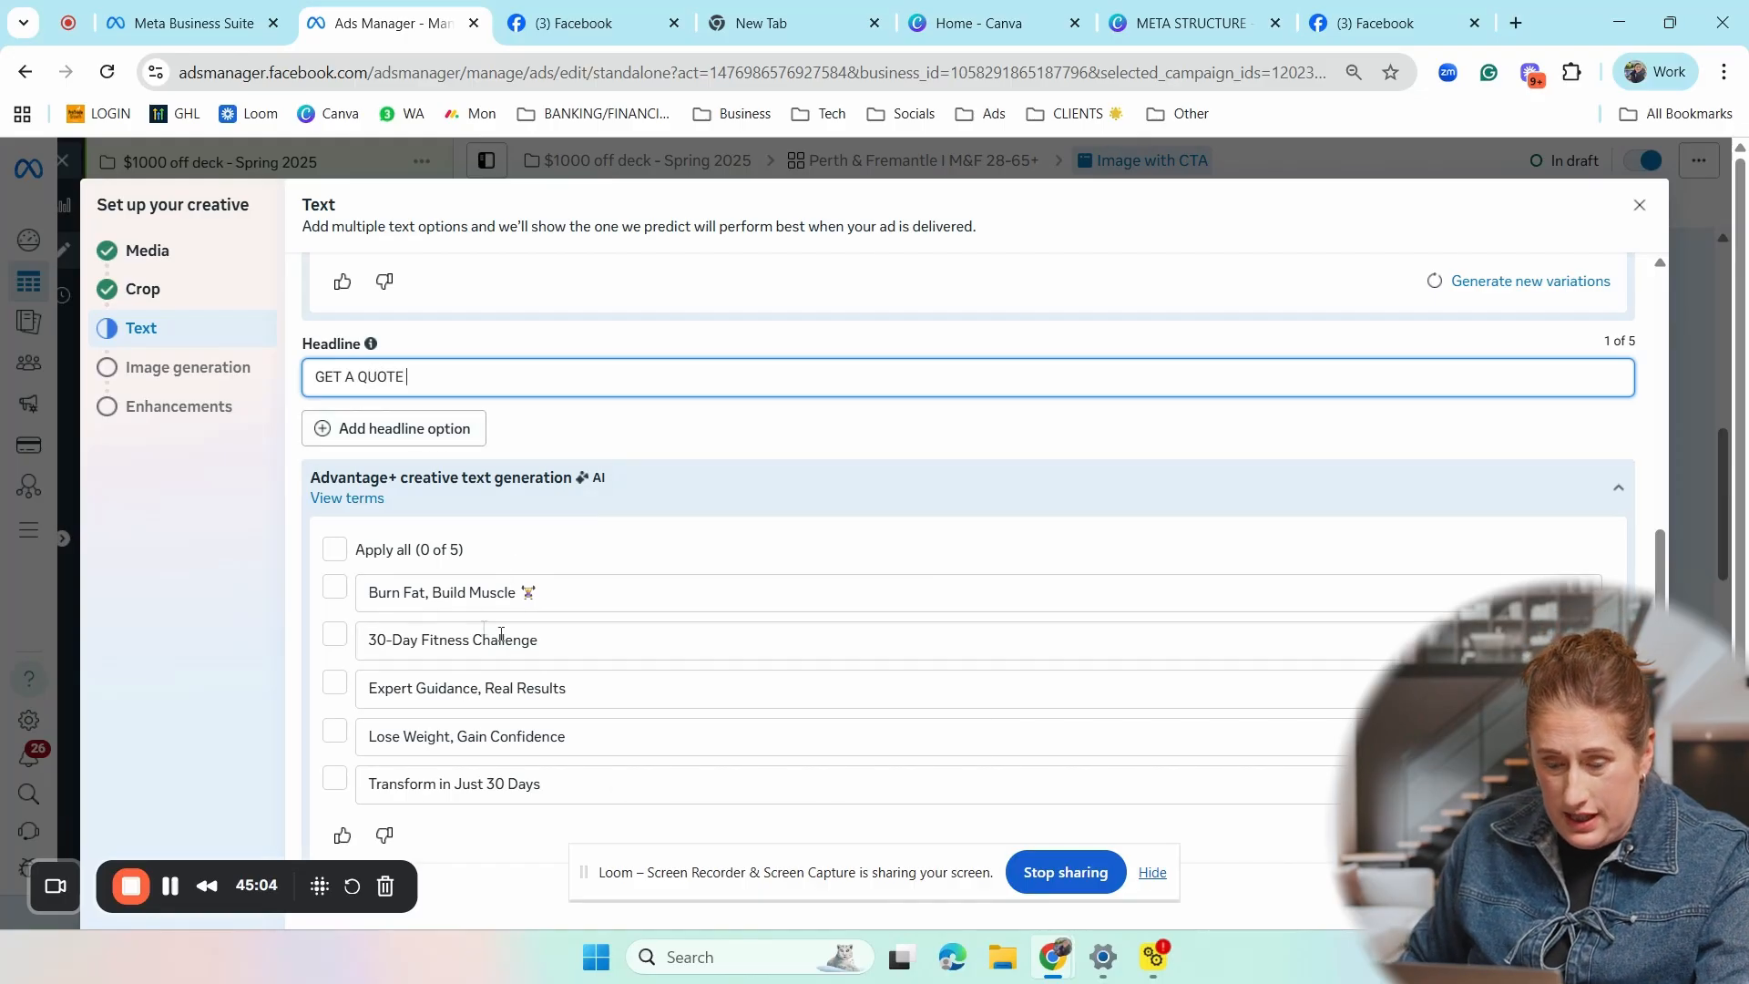
- Add a second headline option reading "GET STARTED"
scroll(546, 683, "down", 1)
scroll(473, 620, "up", 2)
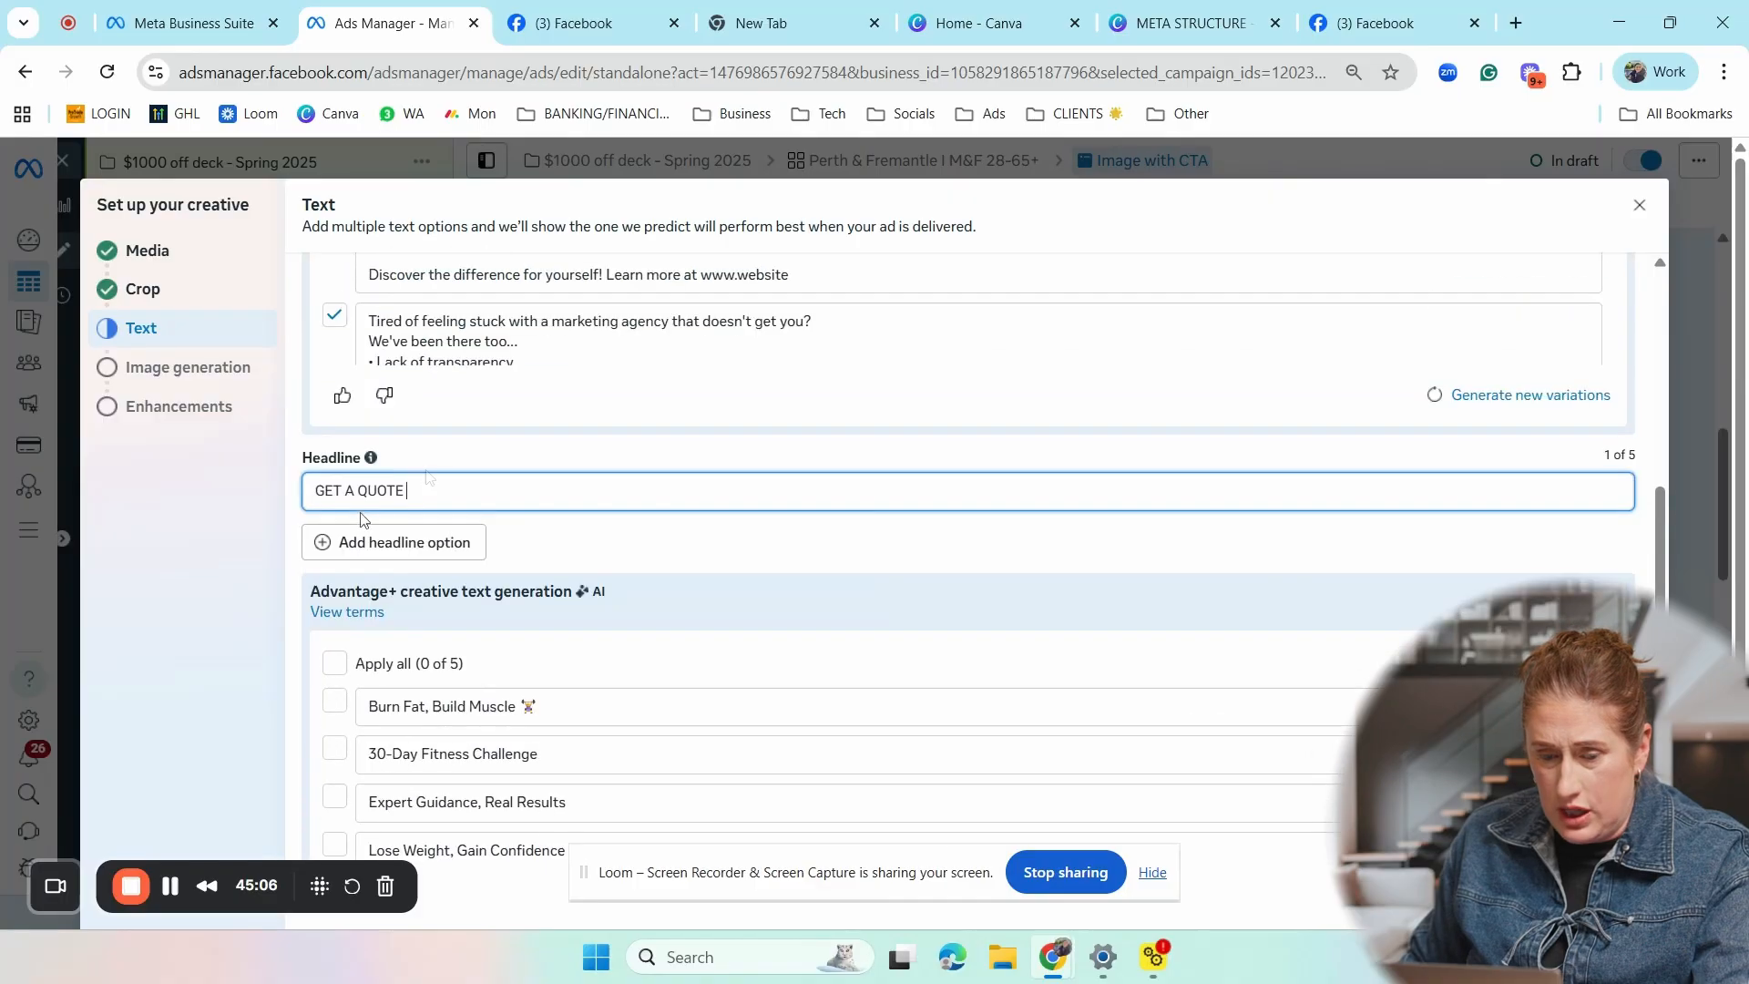
left_click(373, 546)
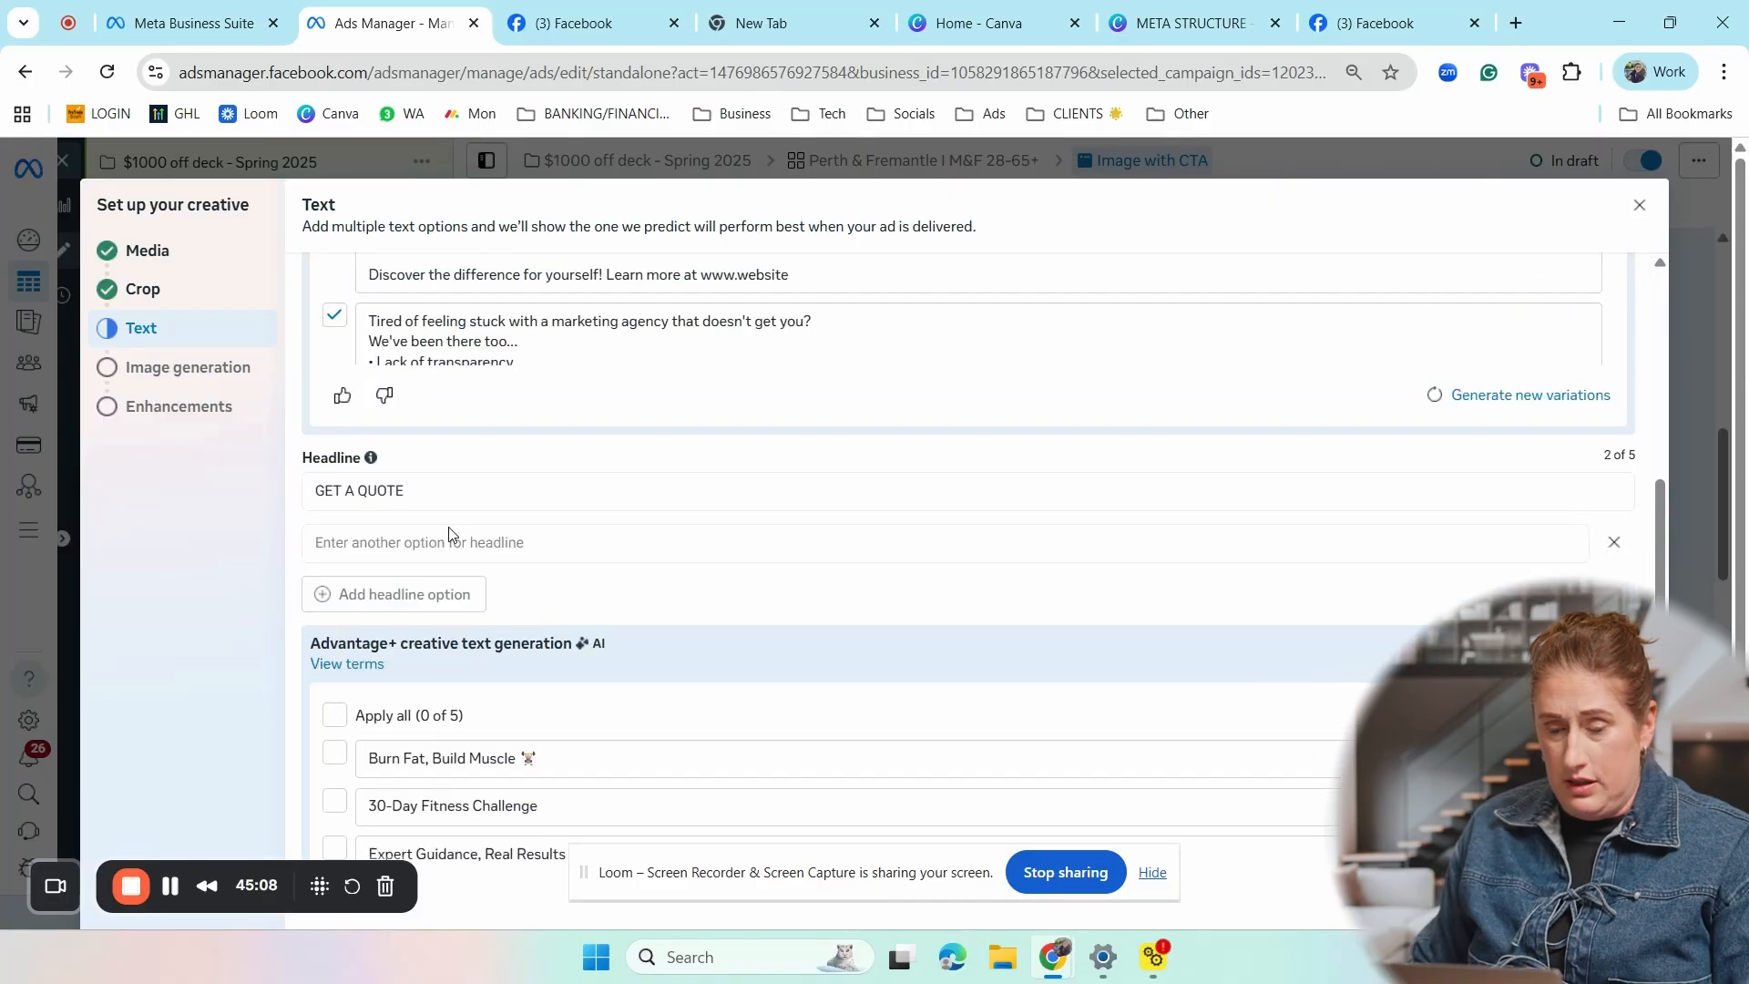
left_click(468, 544)
type("GET STARTED")
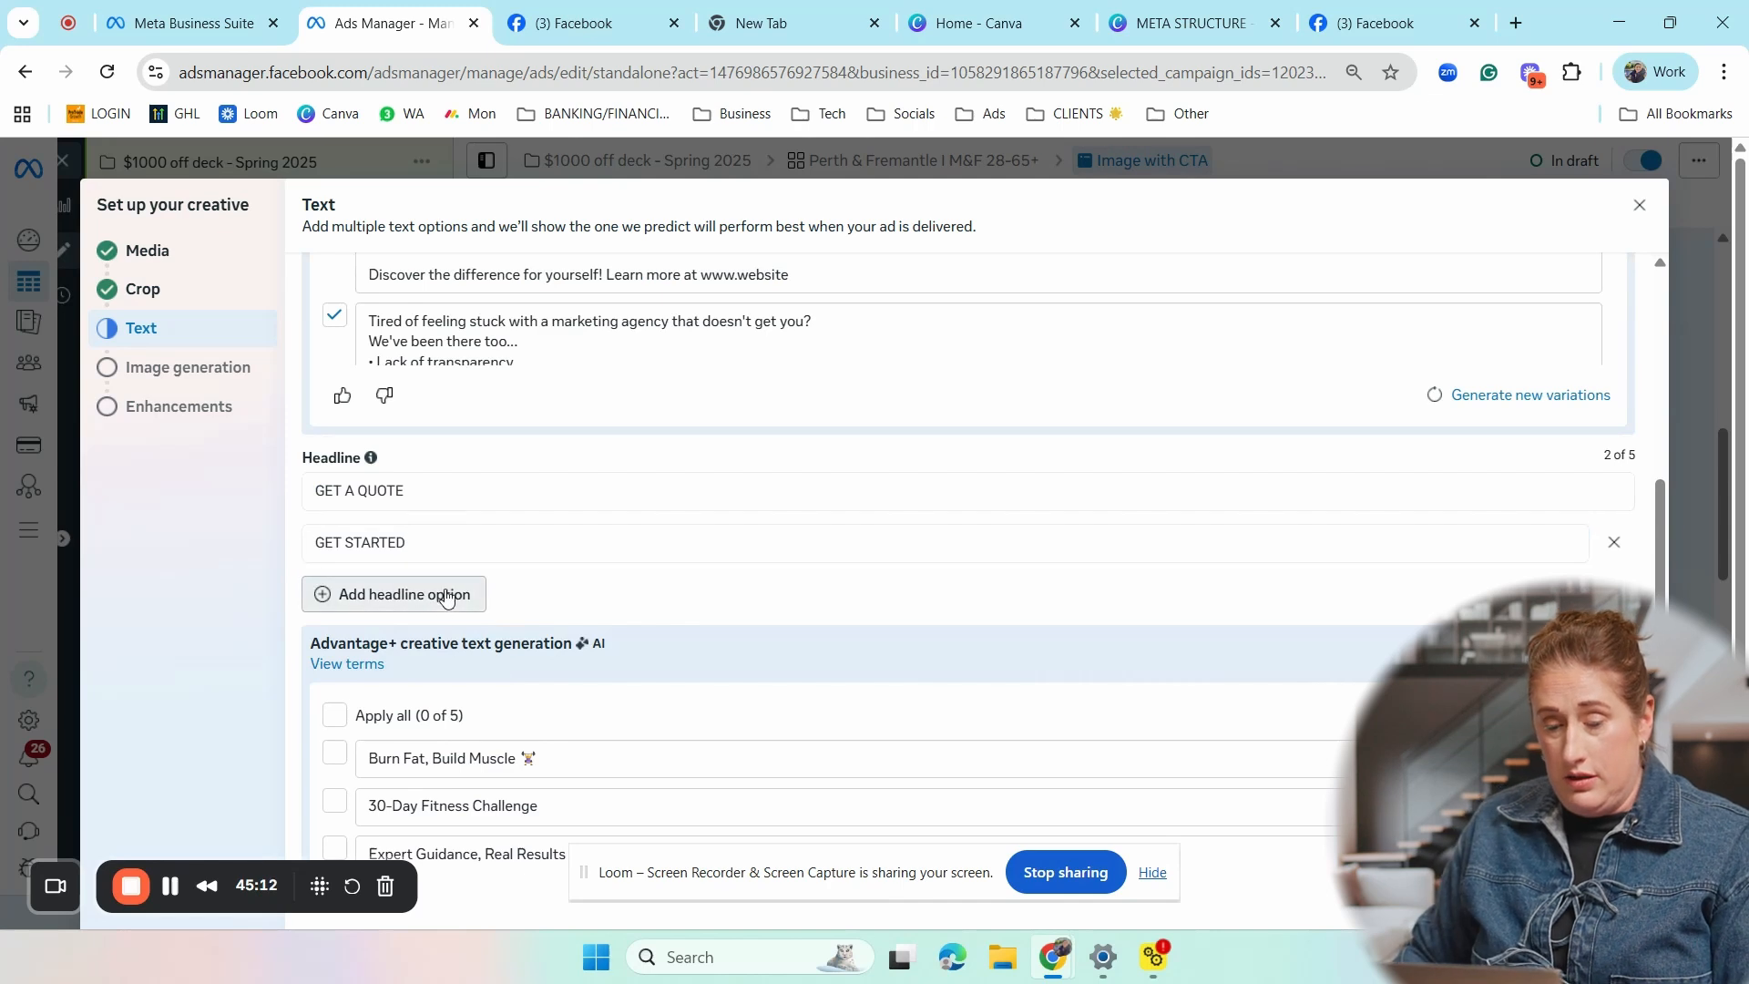
- Add a third headline option reading "READY TO GET THE OUTDOOR SPACE YOU ALWAYS WANTED"
left_click(371, 594)
left_click(371, 600)
type("READY ")
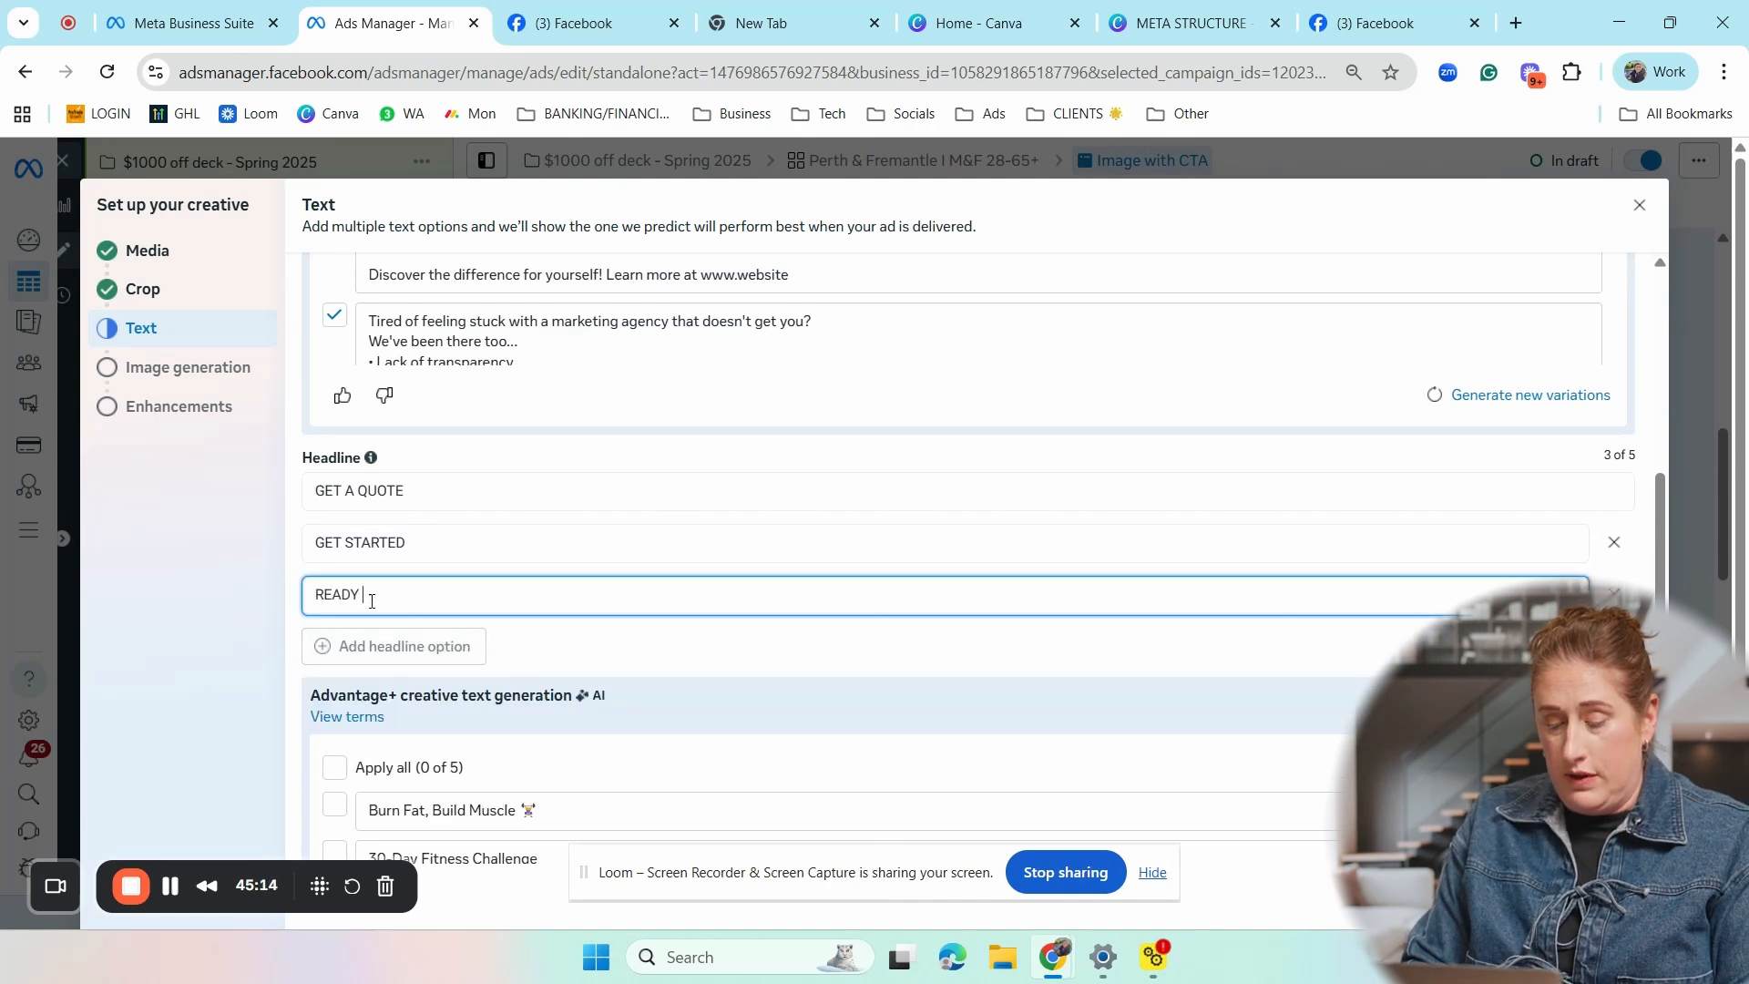
type("TO GET THE OUT")
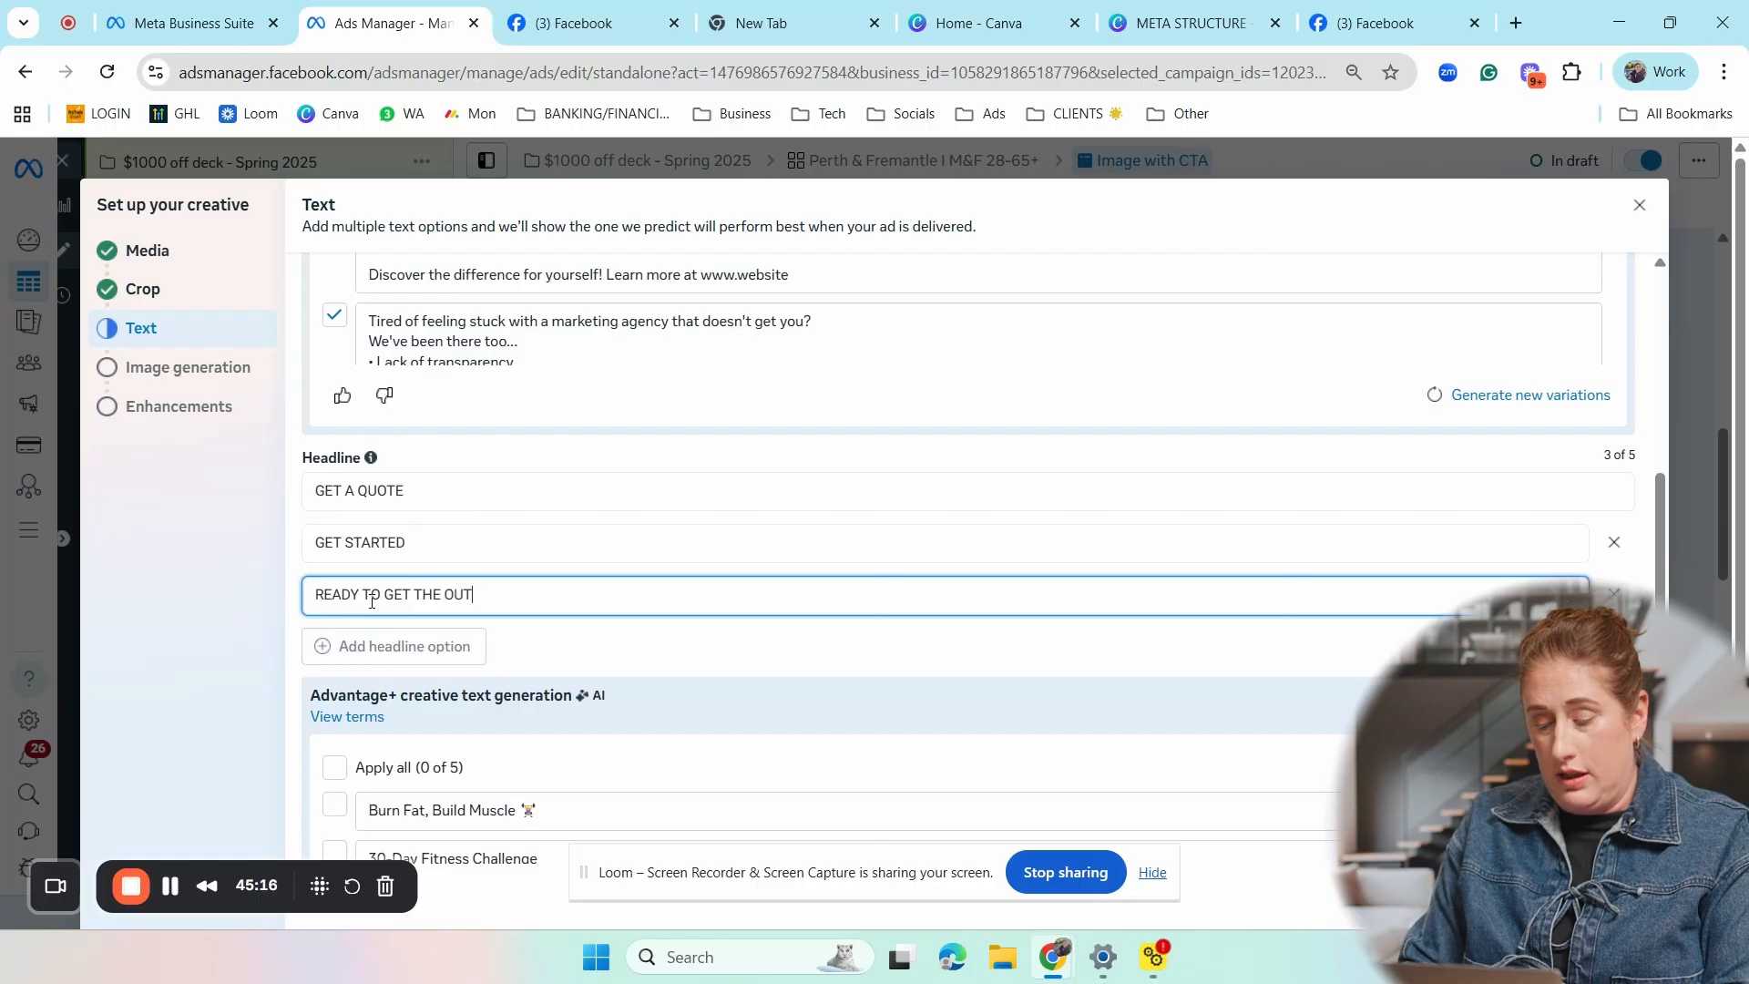
type("DOOR SPACE YOU ALWAYS WANTED")
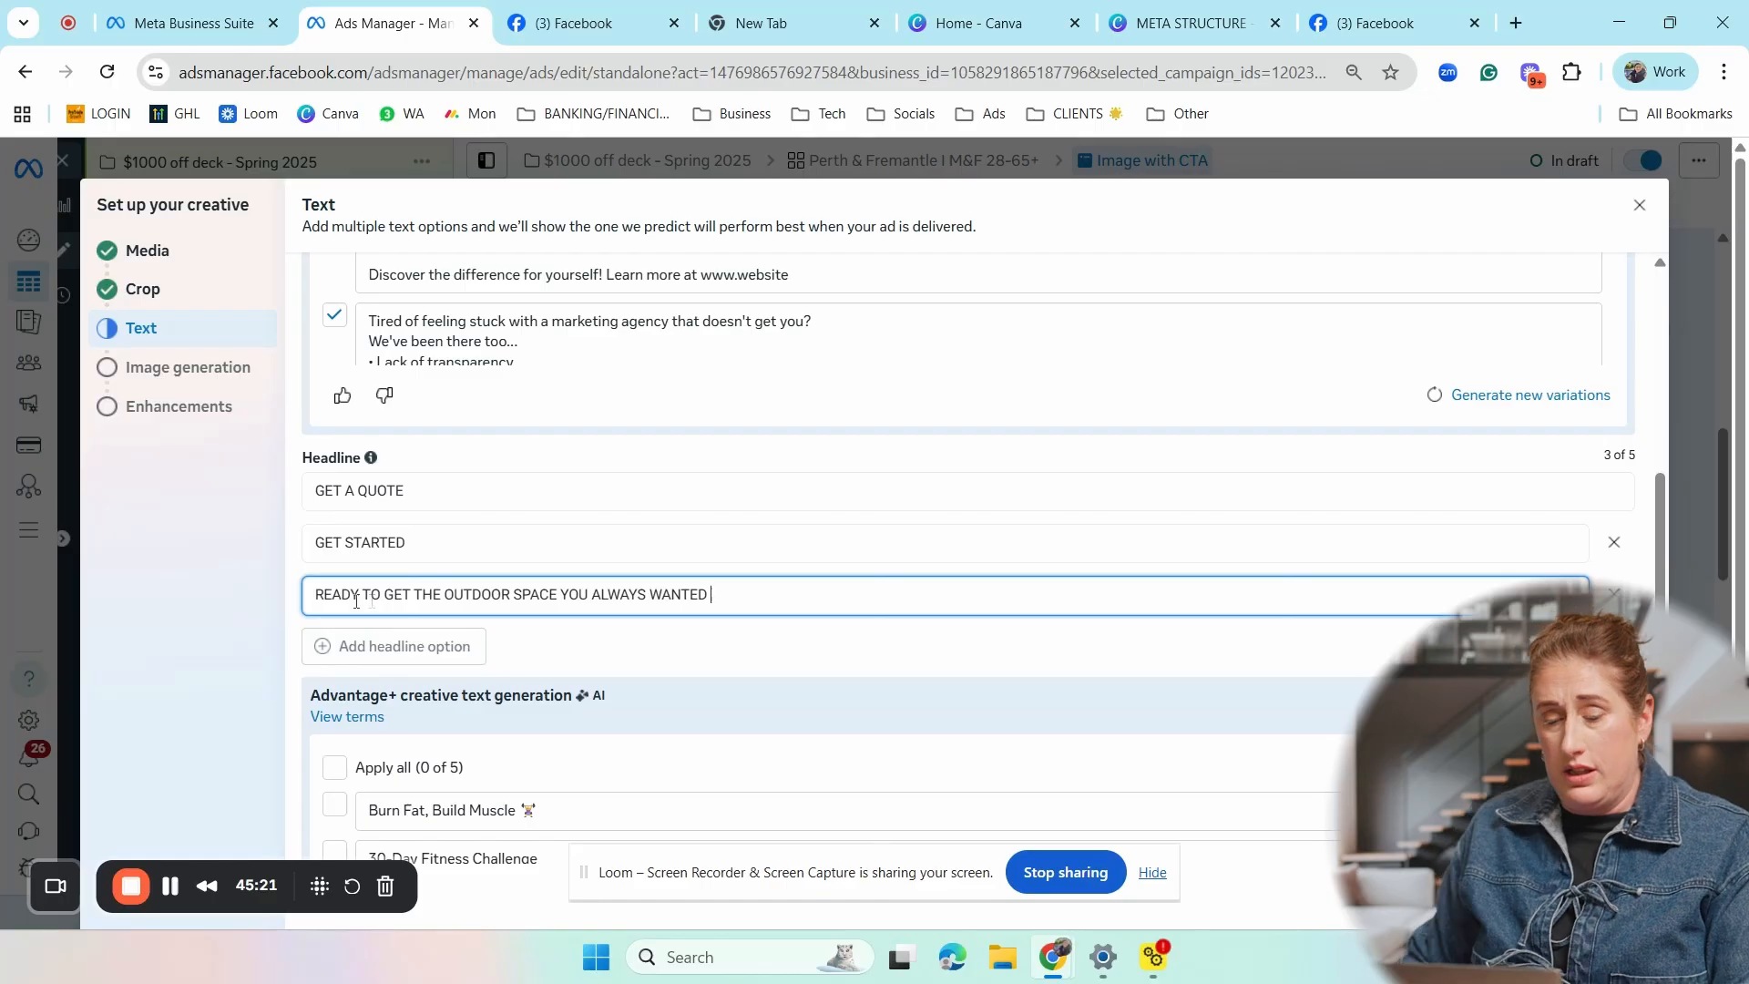
- Add a fourth headline option and leave it blank
left_click(392, 647)
scroll(692, 574, "down", 2)
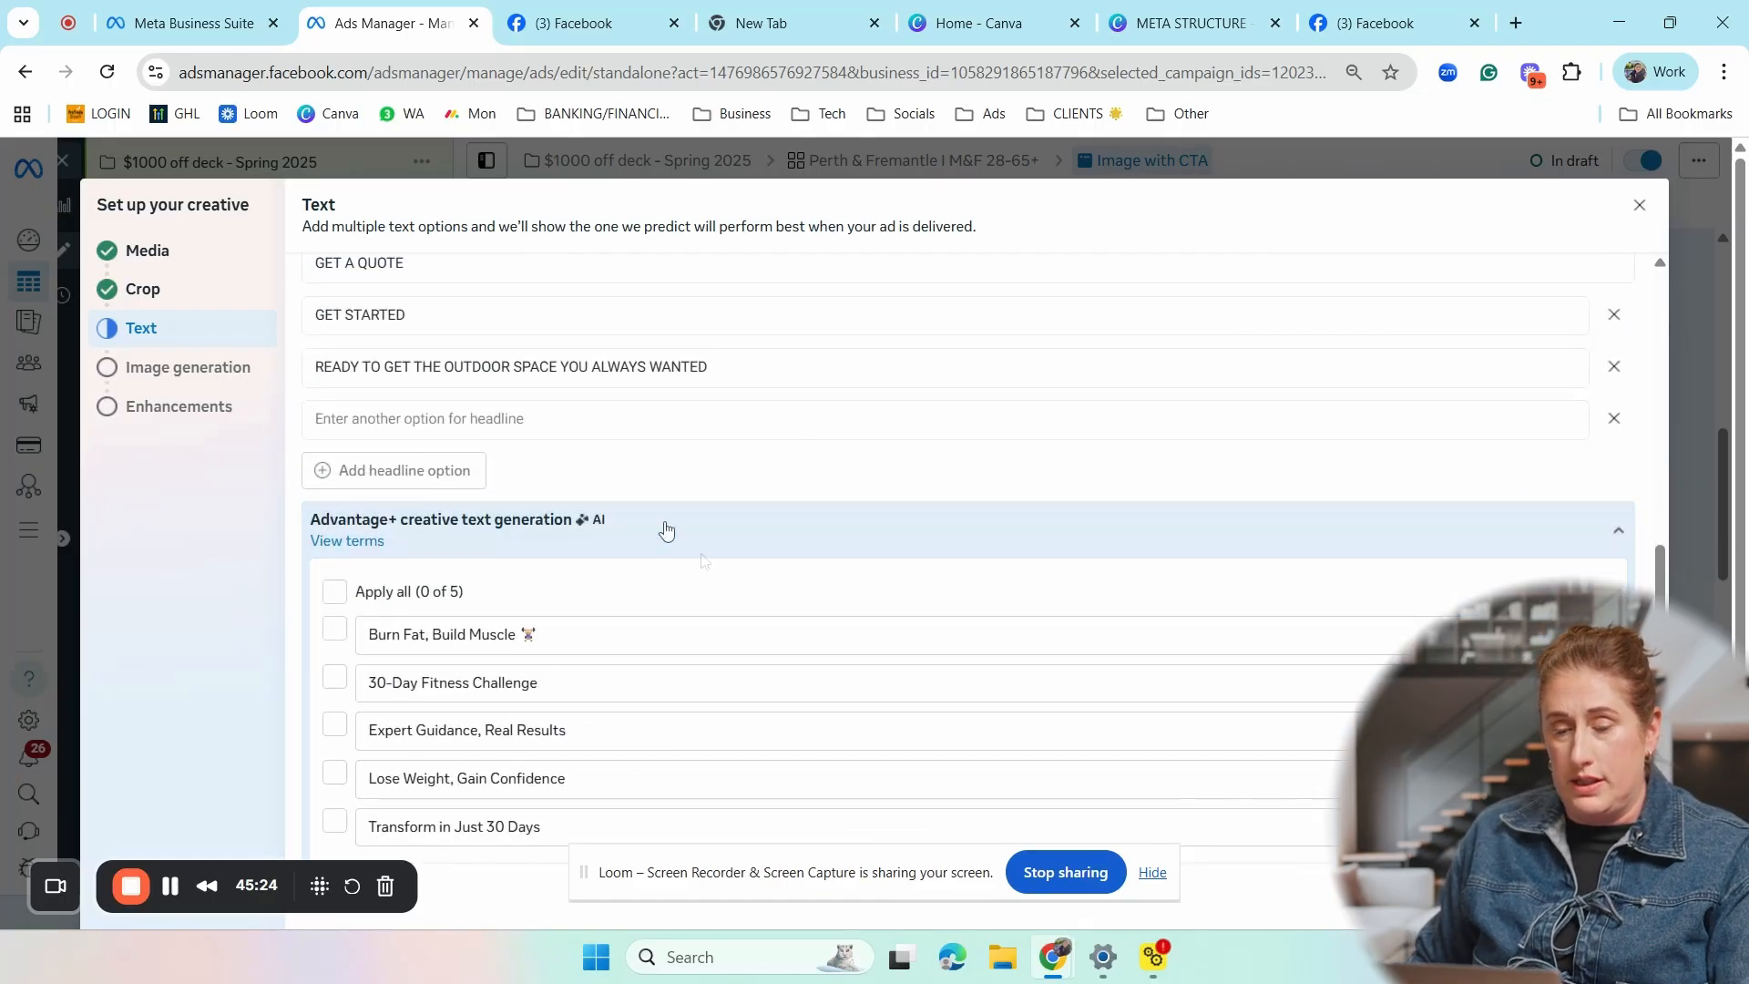
left_click(397, 417)
- Enter "Need a backyard upgrade?" as the ad's description
scroll(538, 447, "down", 3)
left_click(394, 711)
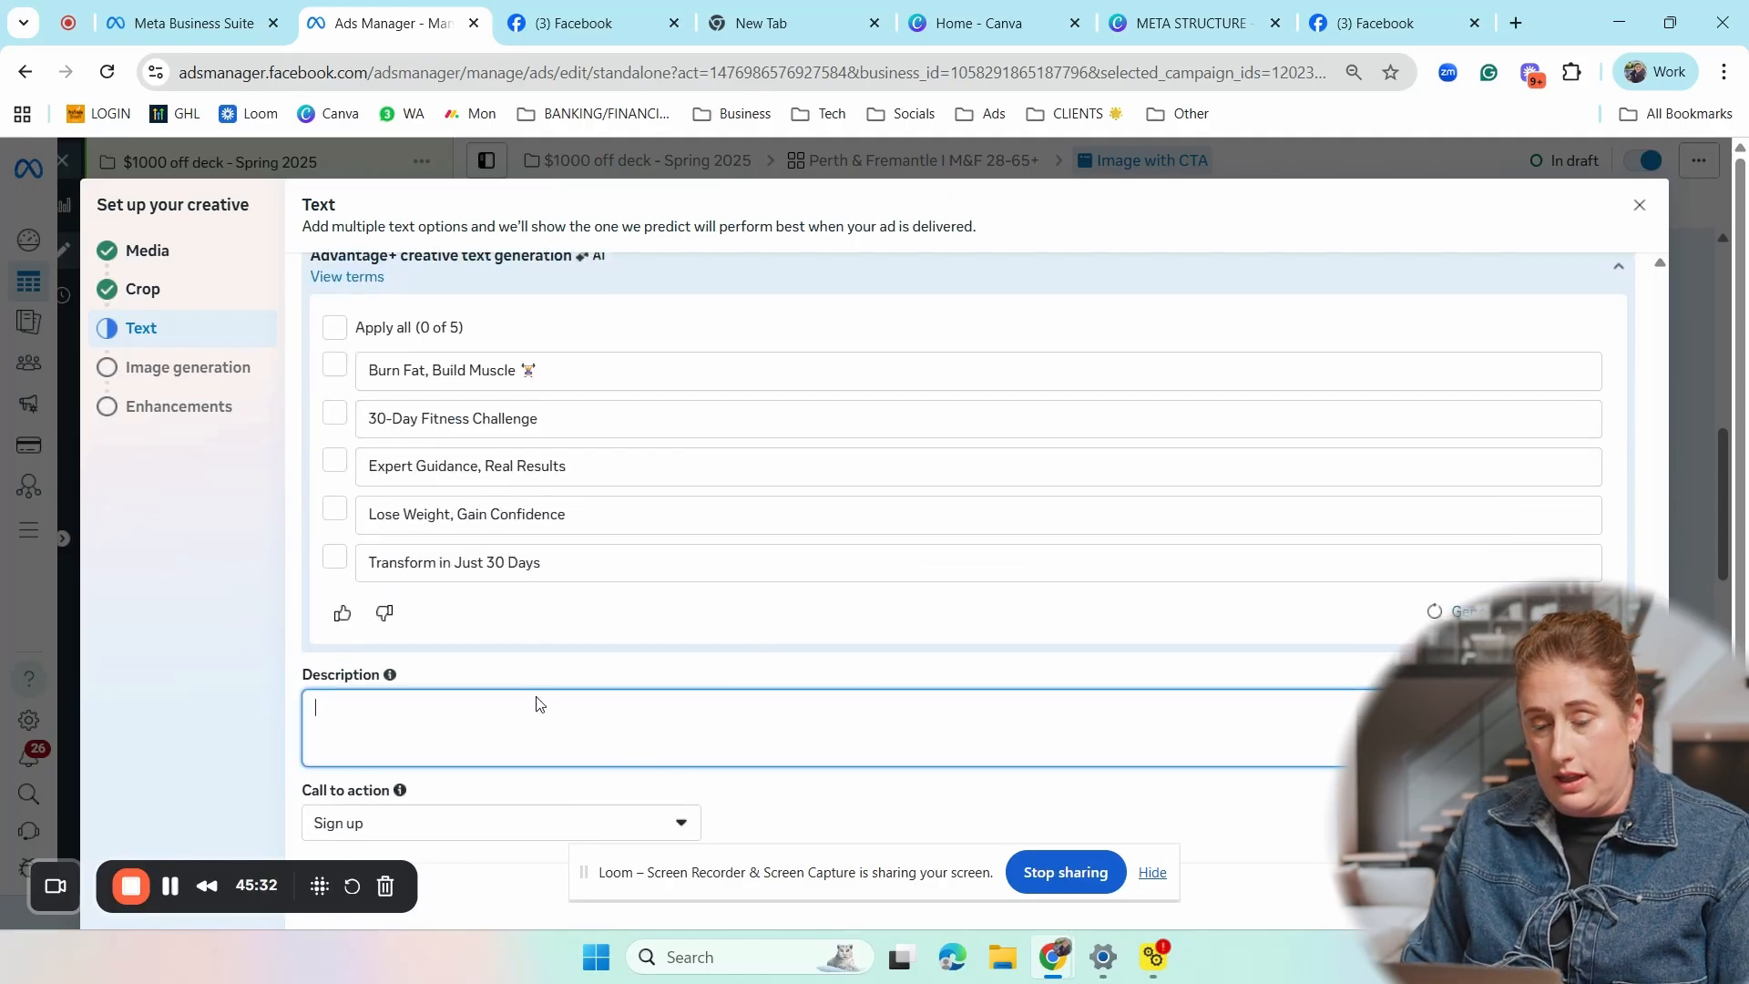
scroll(627, 719, "up", 6)
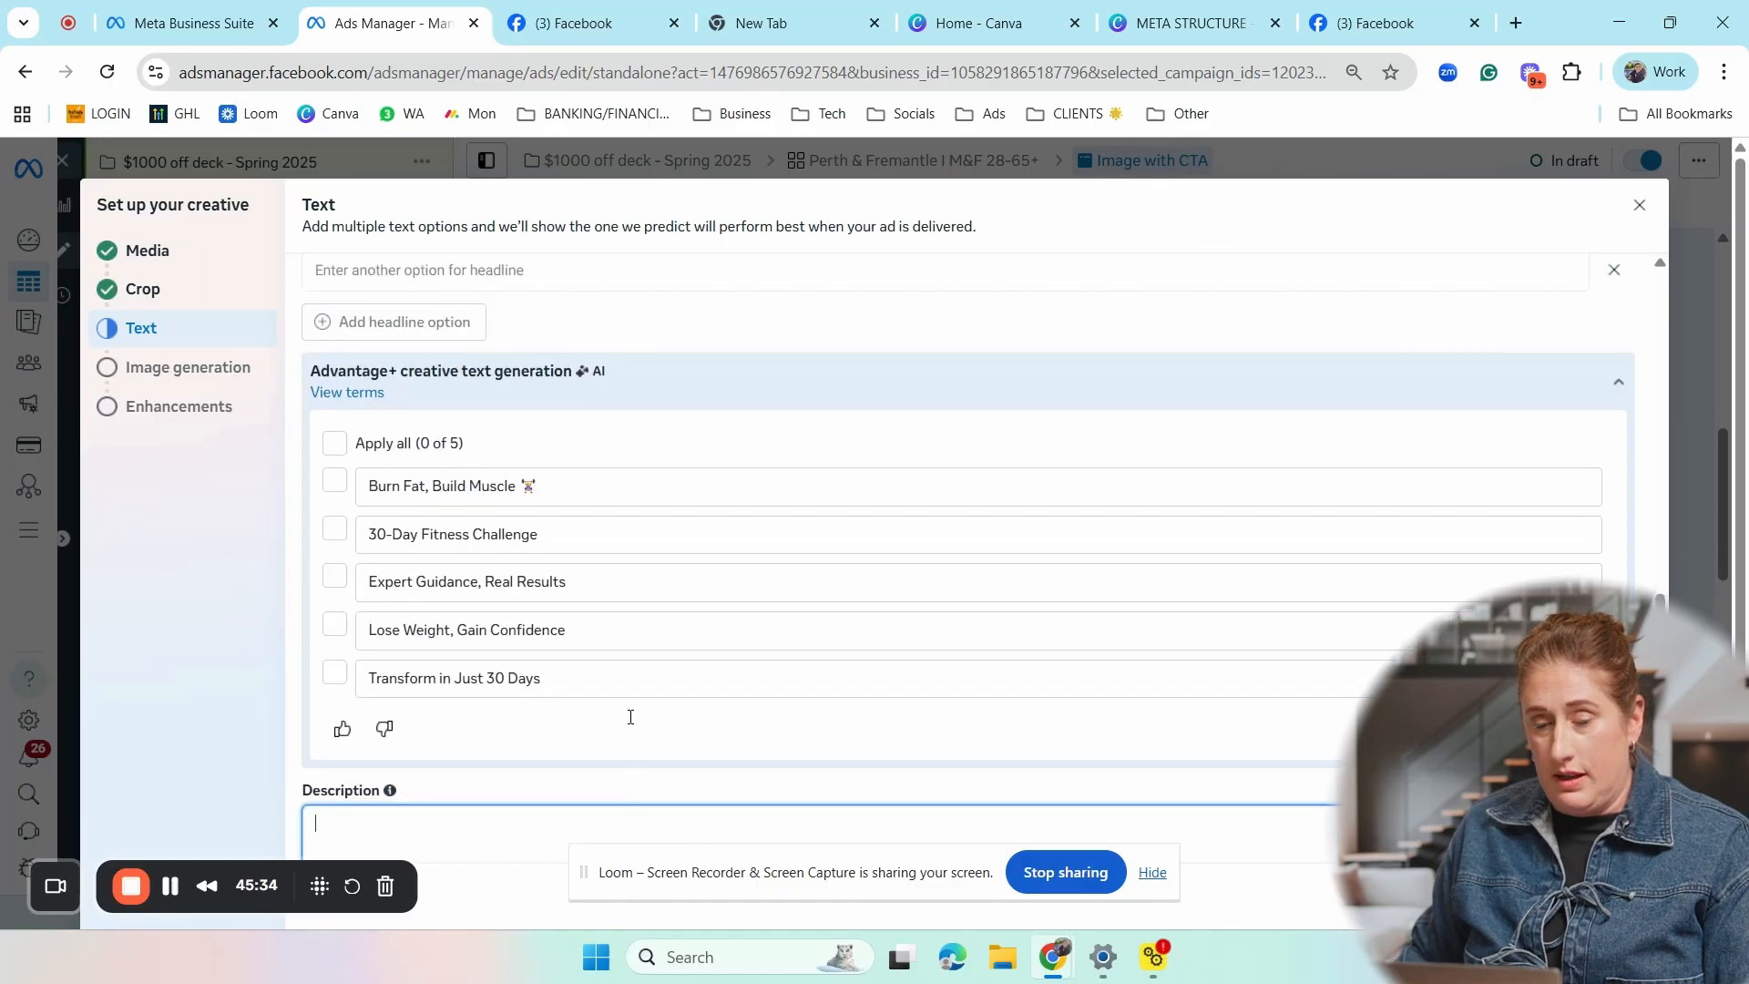
scroll(627, 718, "up", 6)
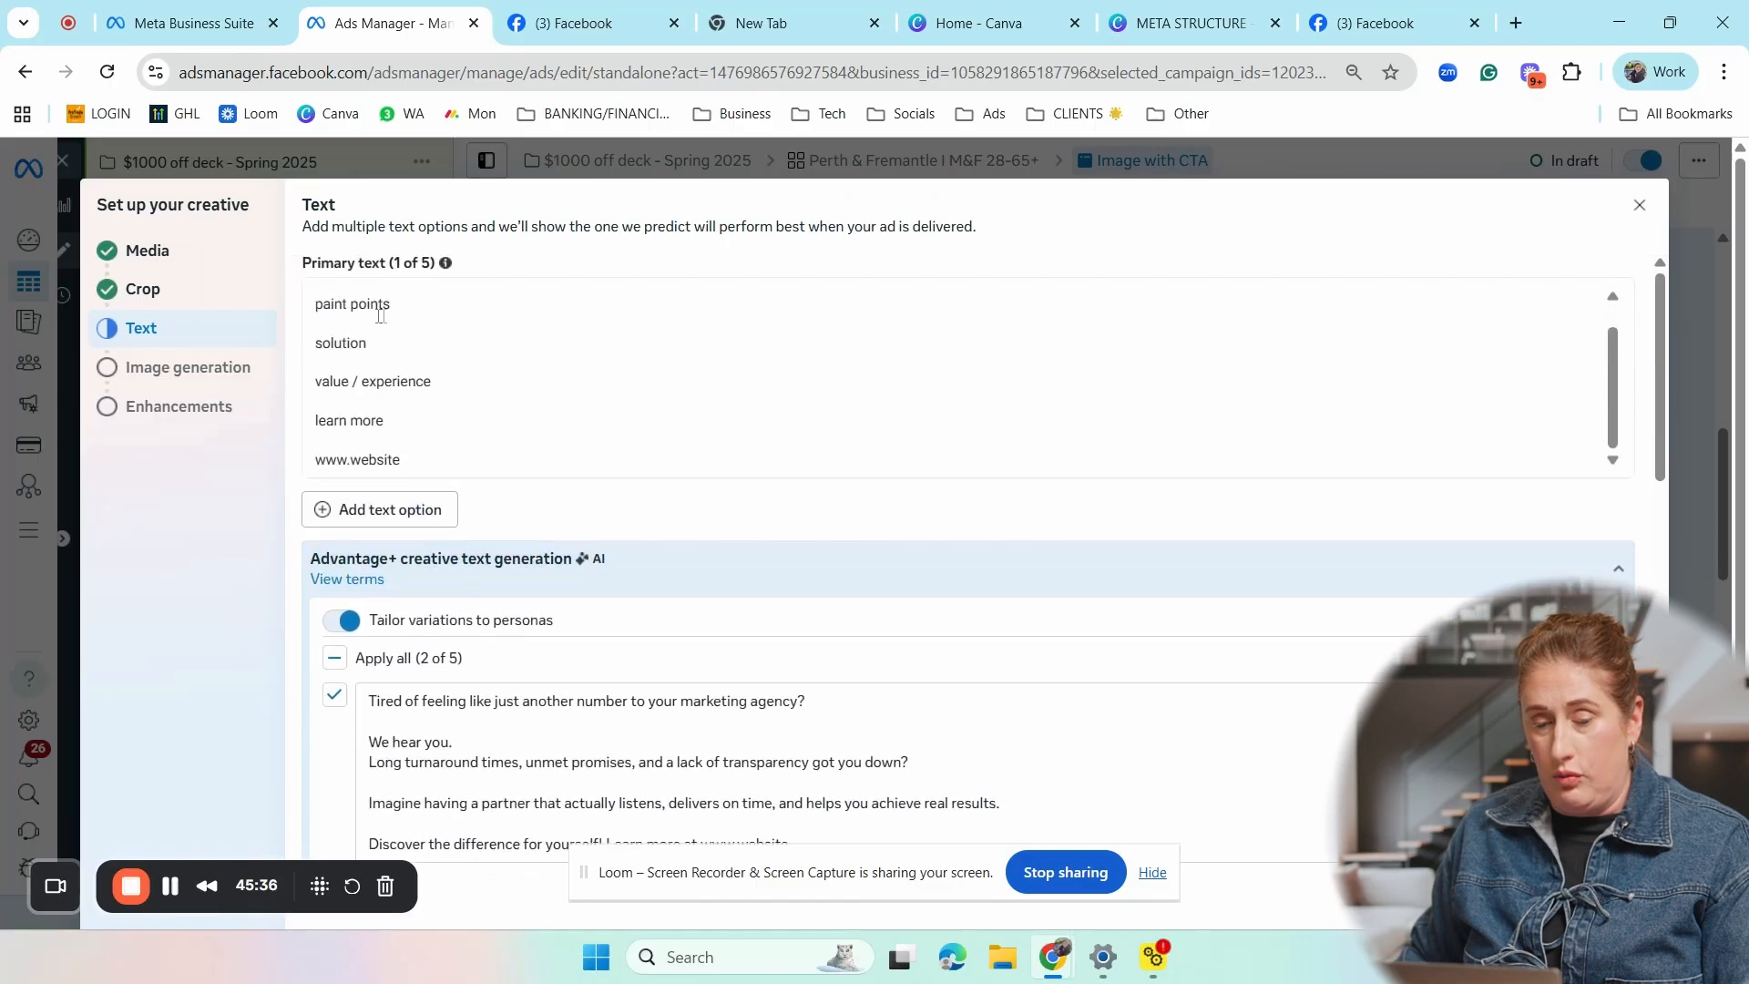
scroll(423, 346, "down", 6)
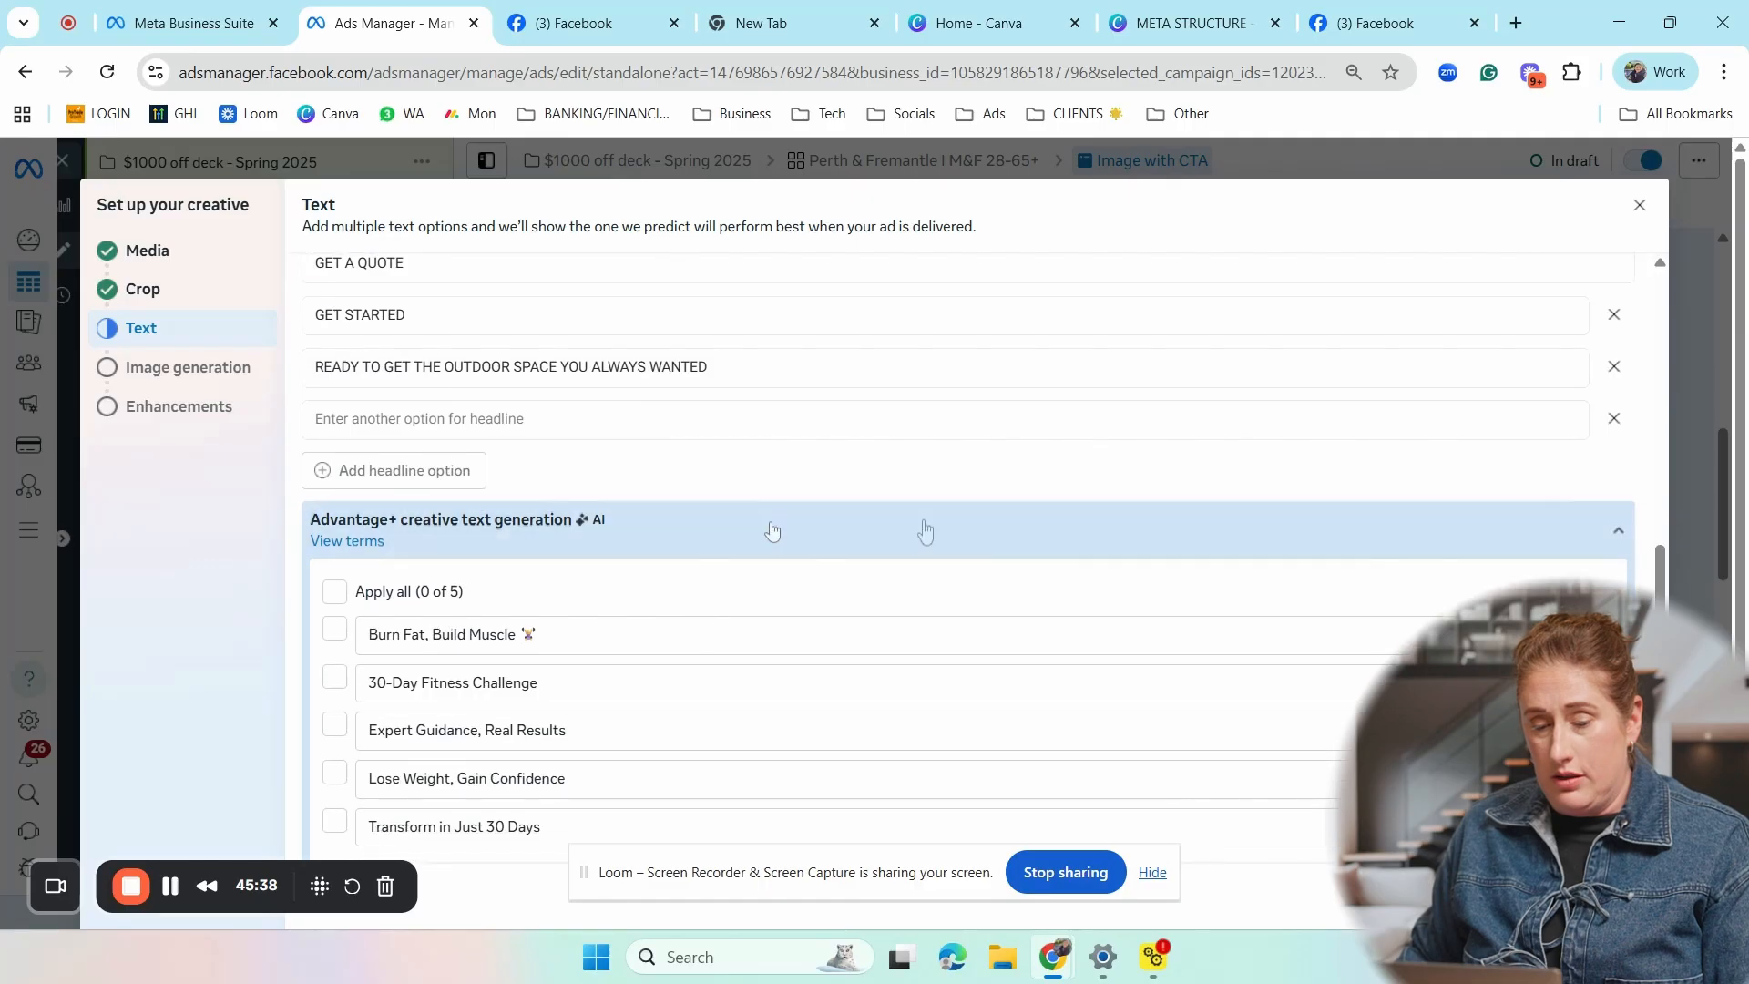
scroll(761, 664, "down", 3)
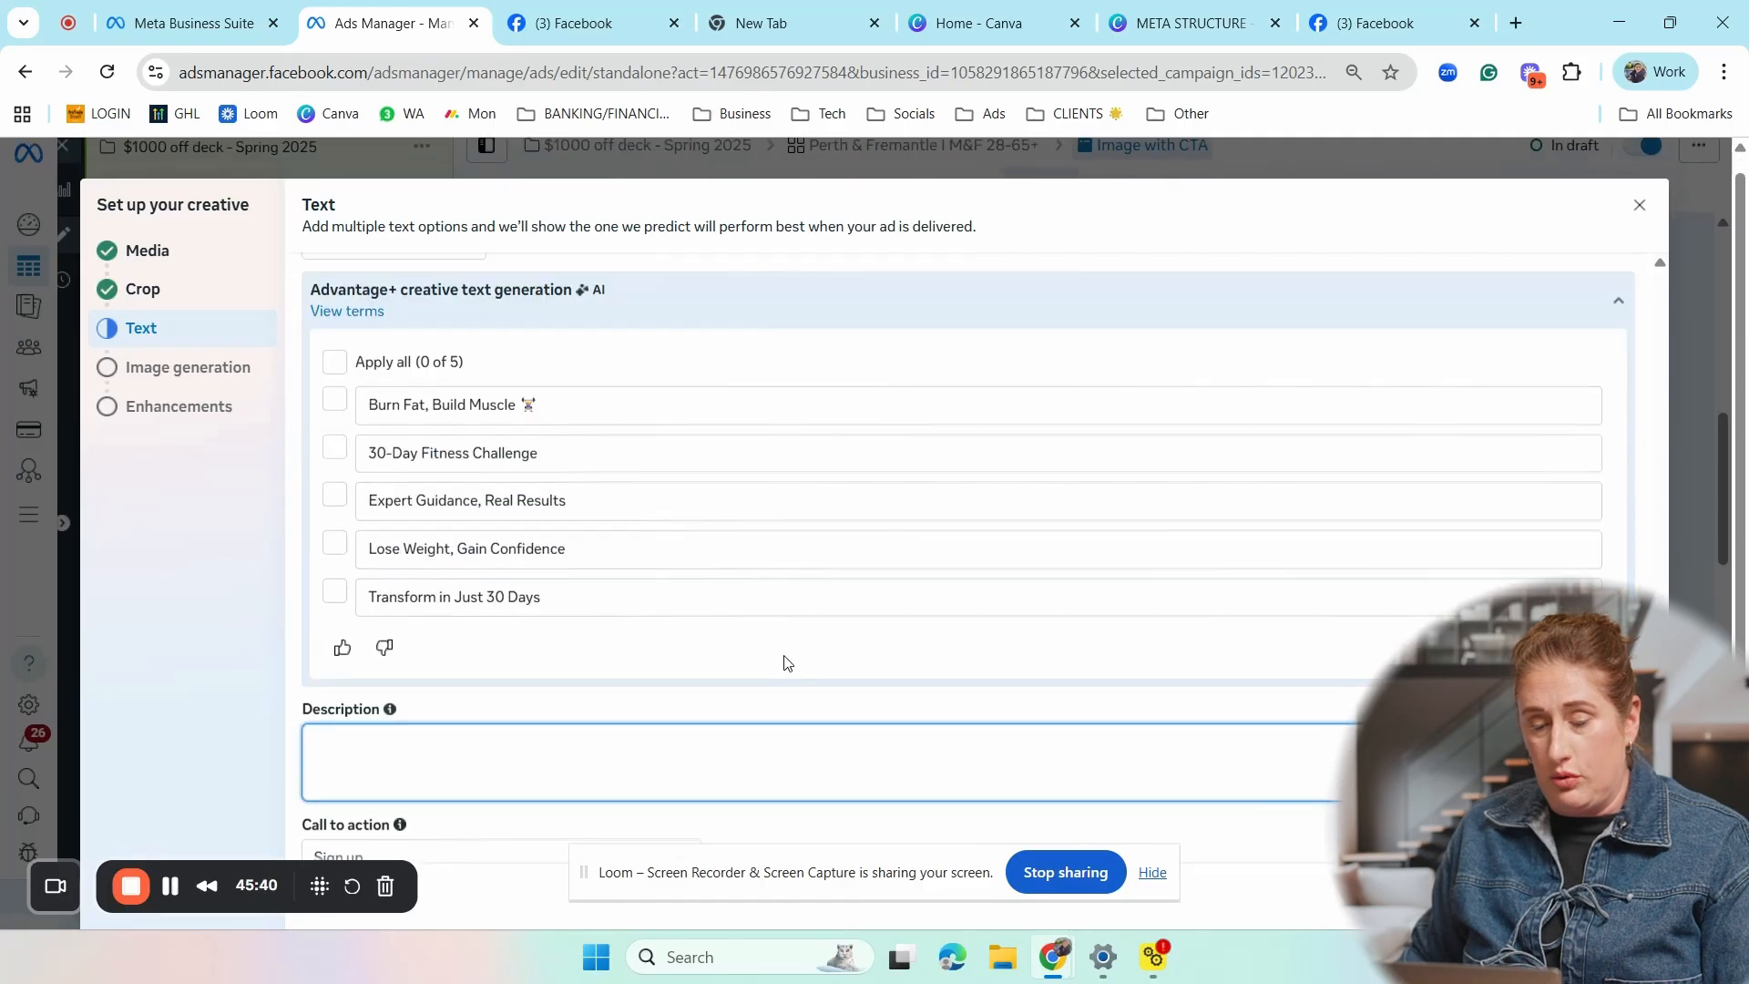
left_click(393, 710)
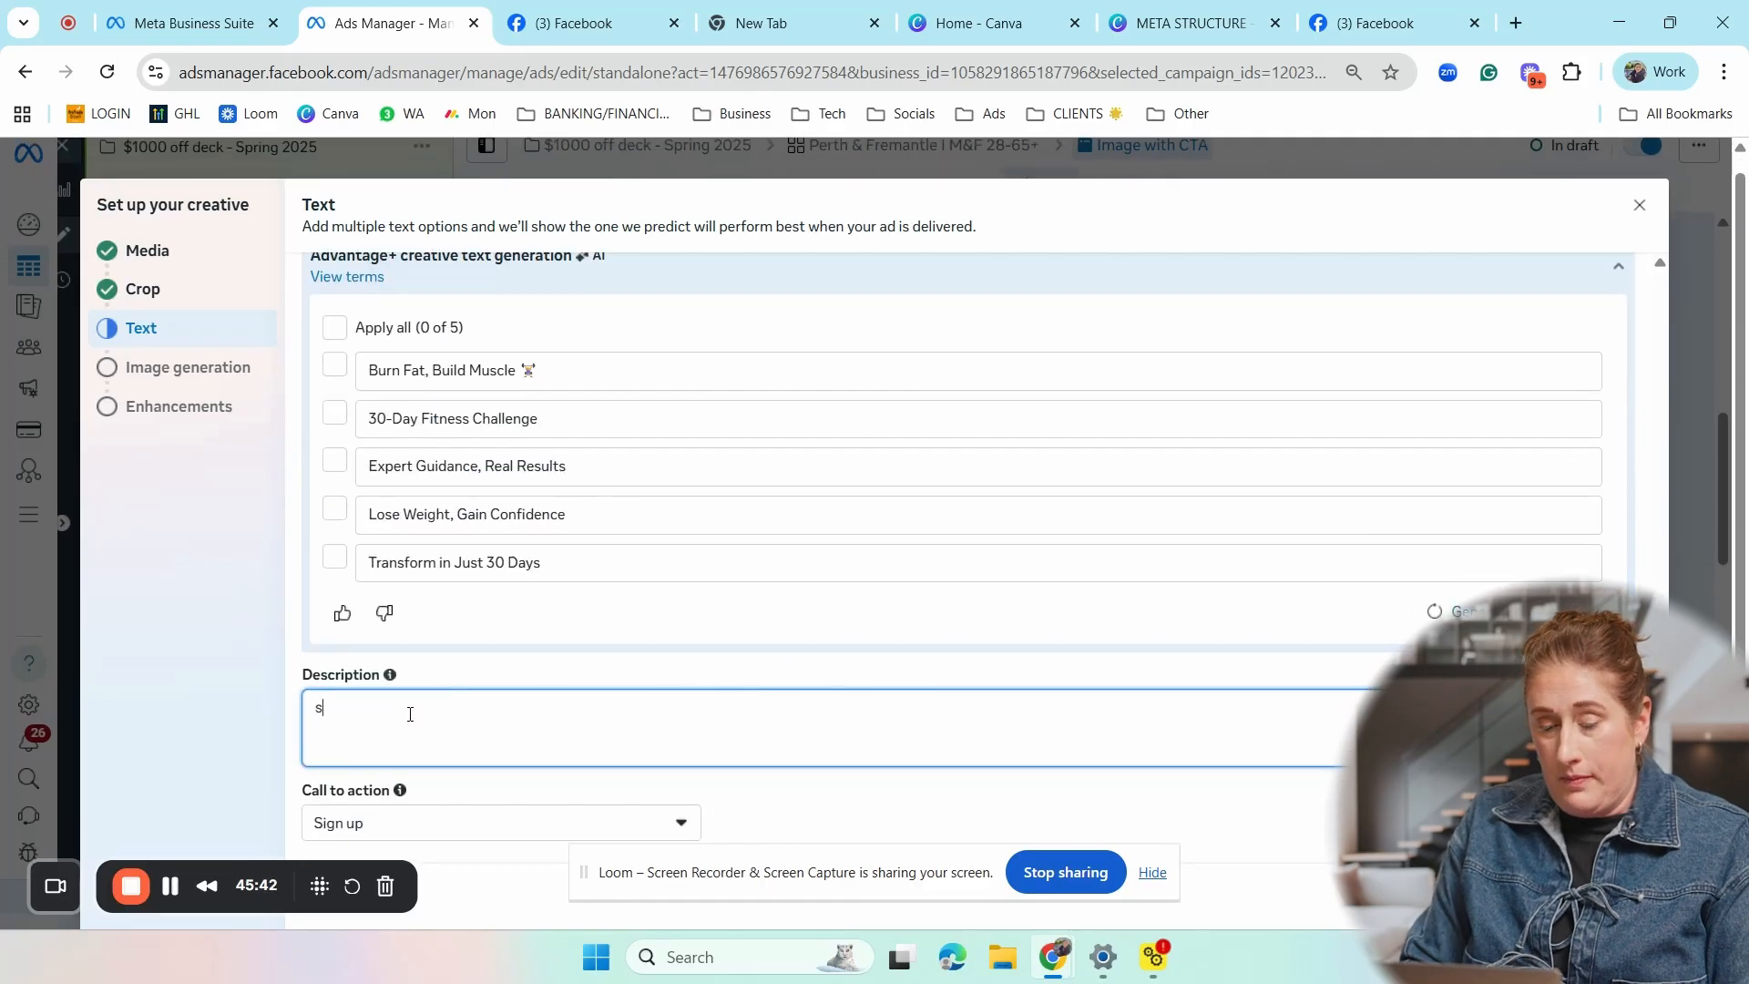
type("Need a backyar")
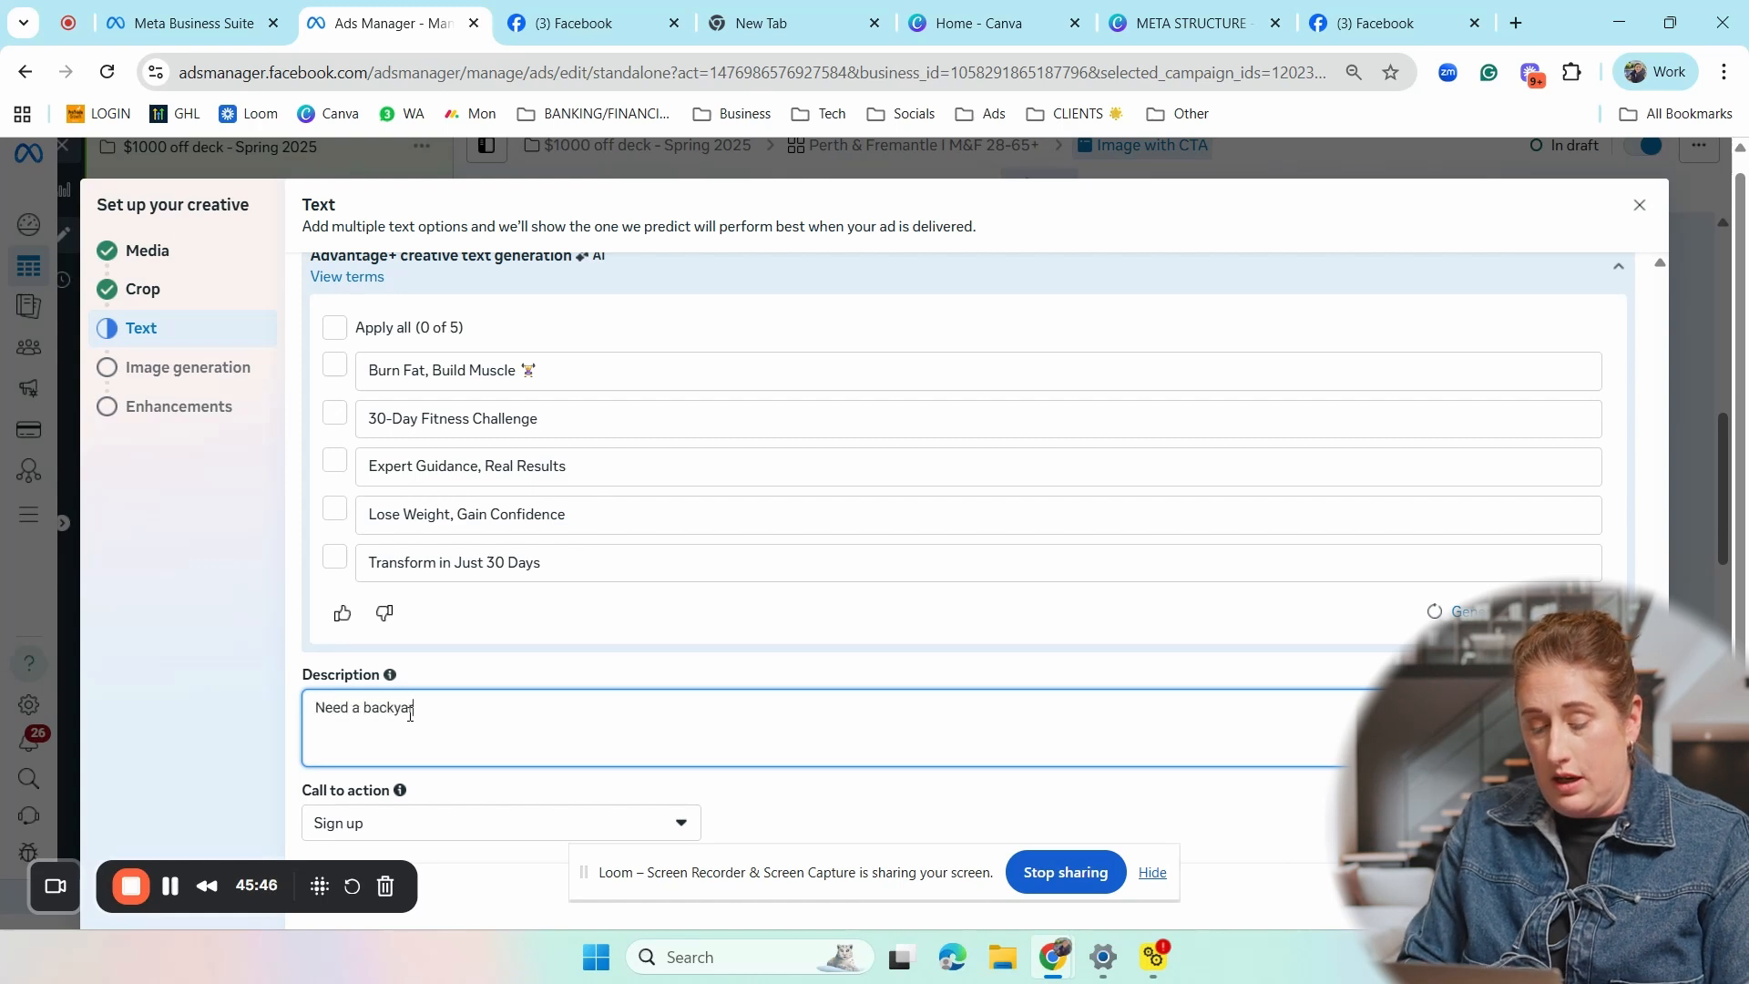
type("d upgrade?")
- Review the available call-to-action choices and set the ad's call to action to Learn more
left_click(682, 824)
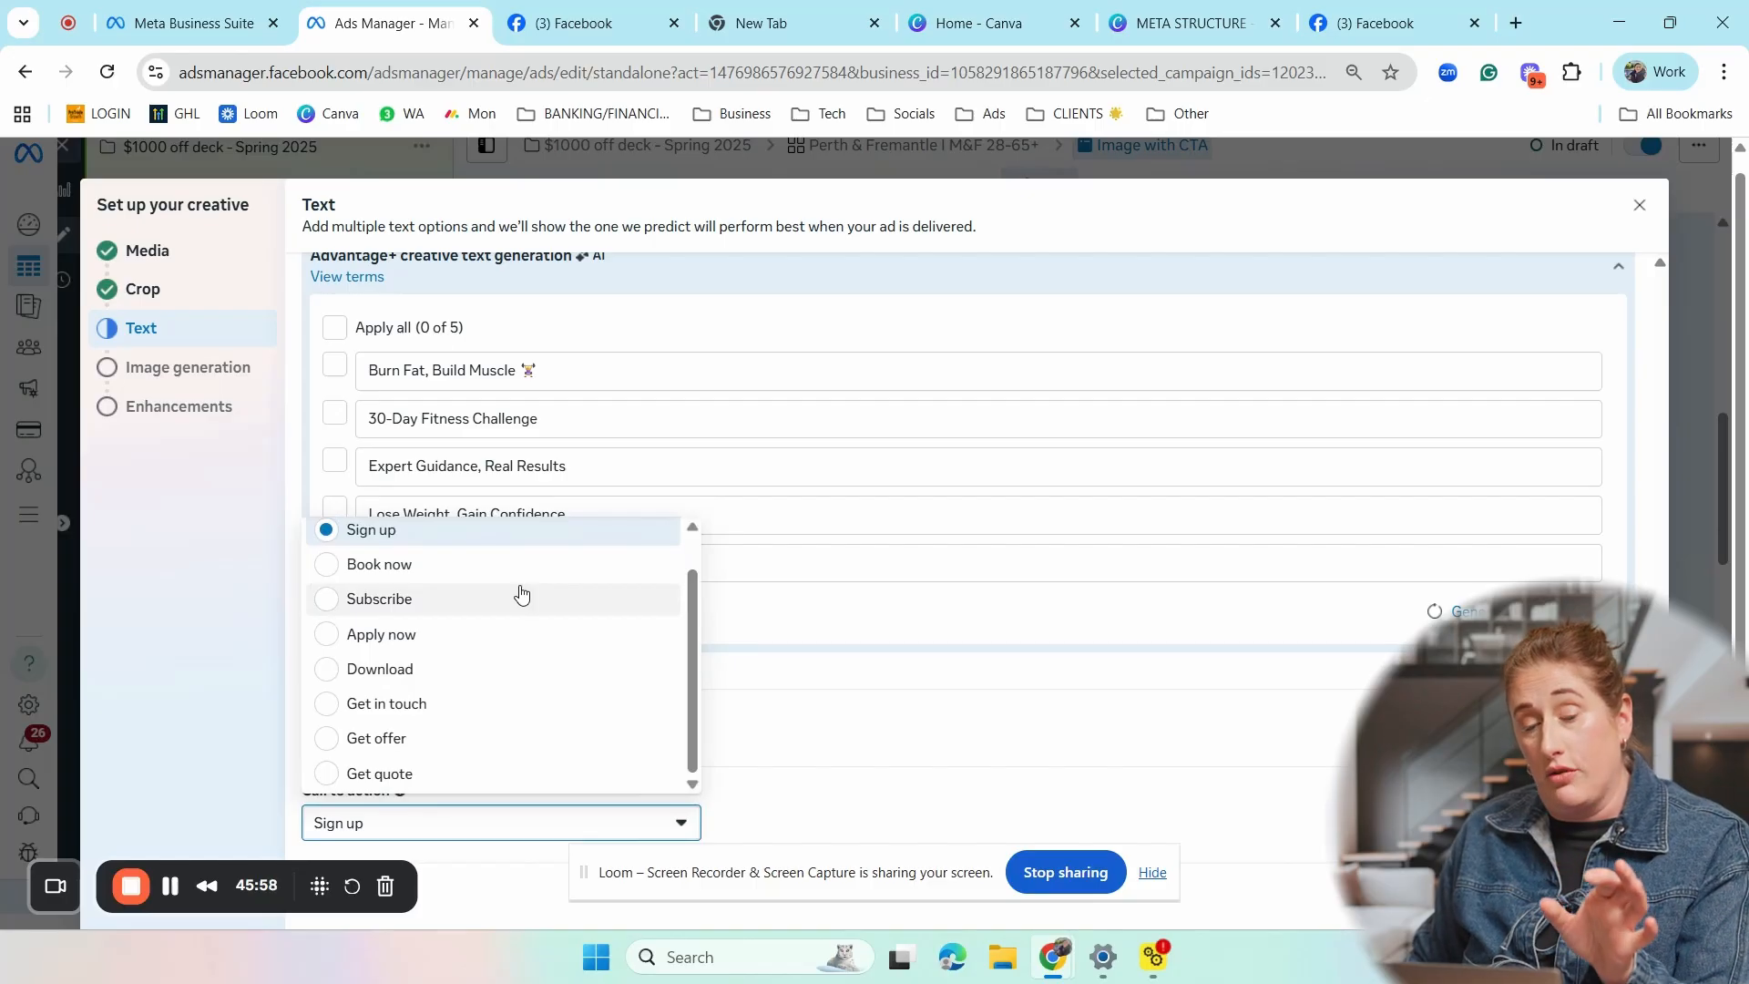
scroll(453, 642, "up", 1)
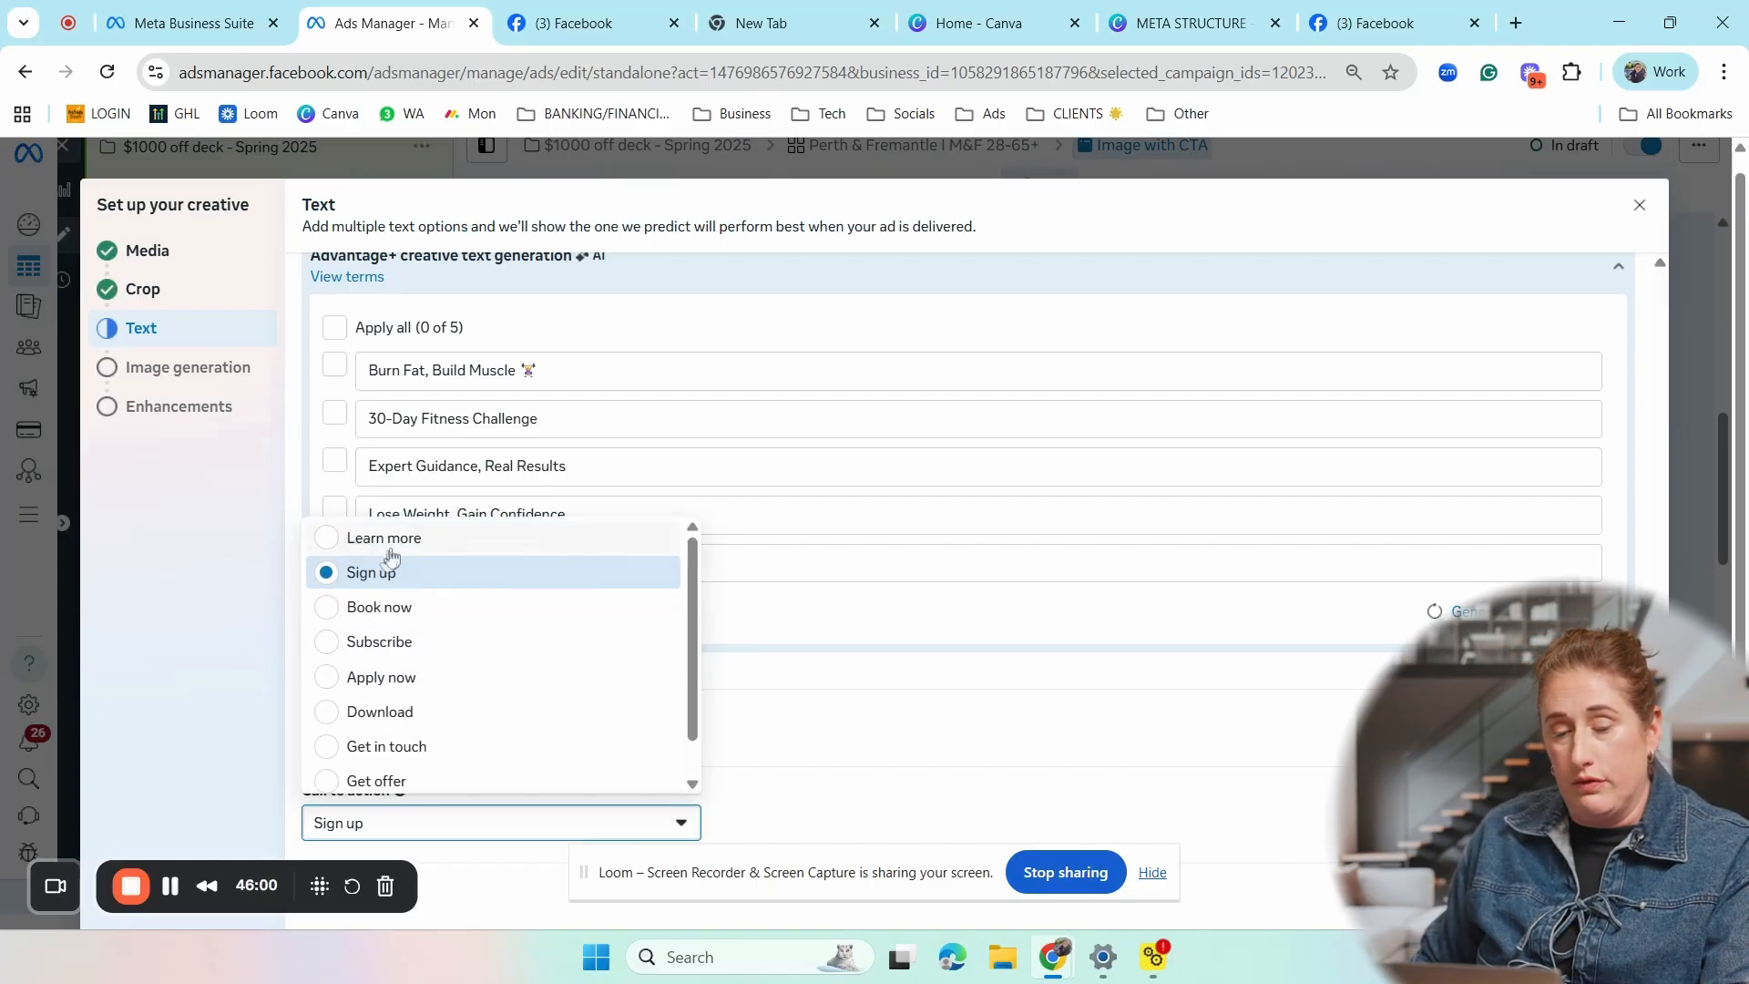
scroll(501, 721, "down", 1)
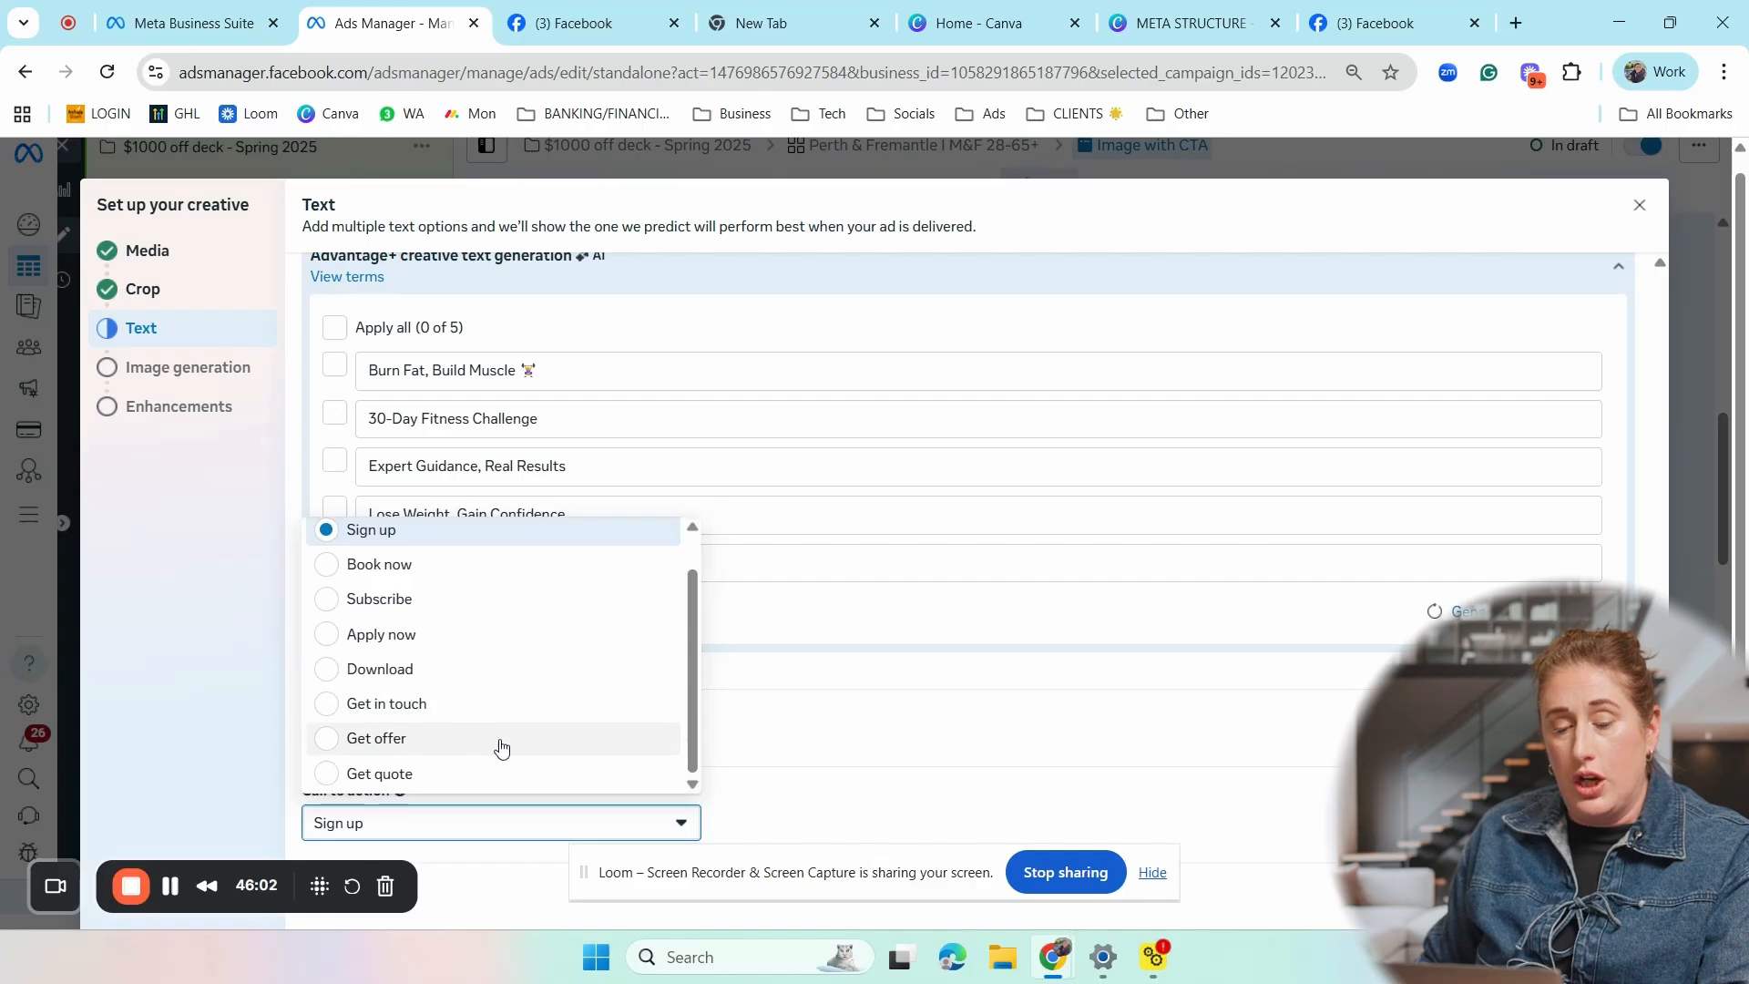
scroll(574, 768, "up", 2)
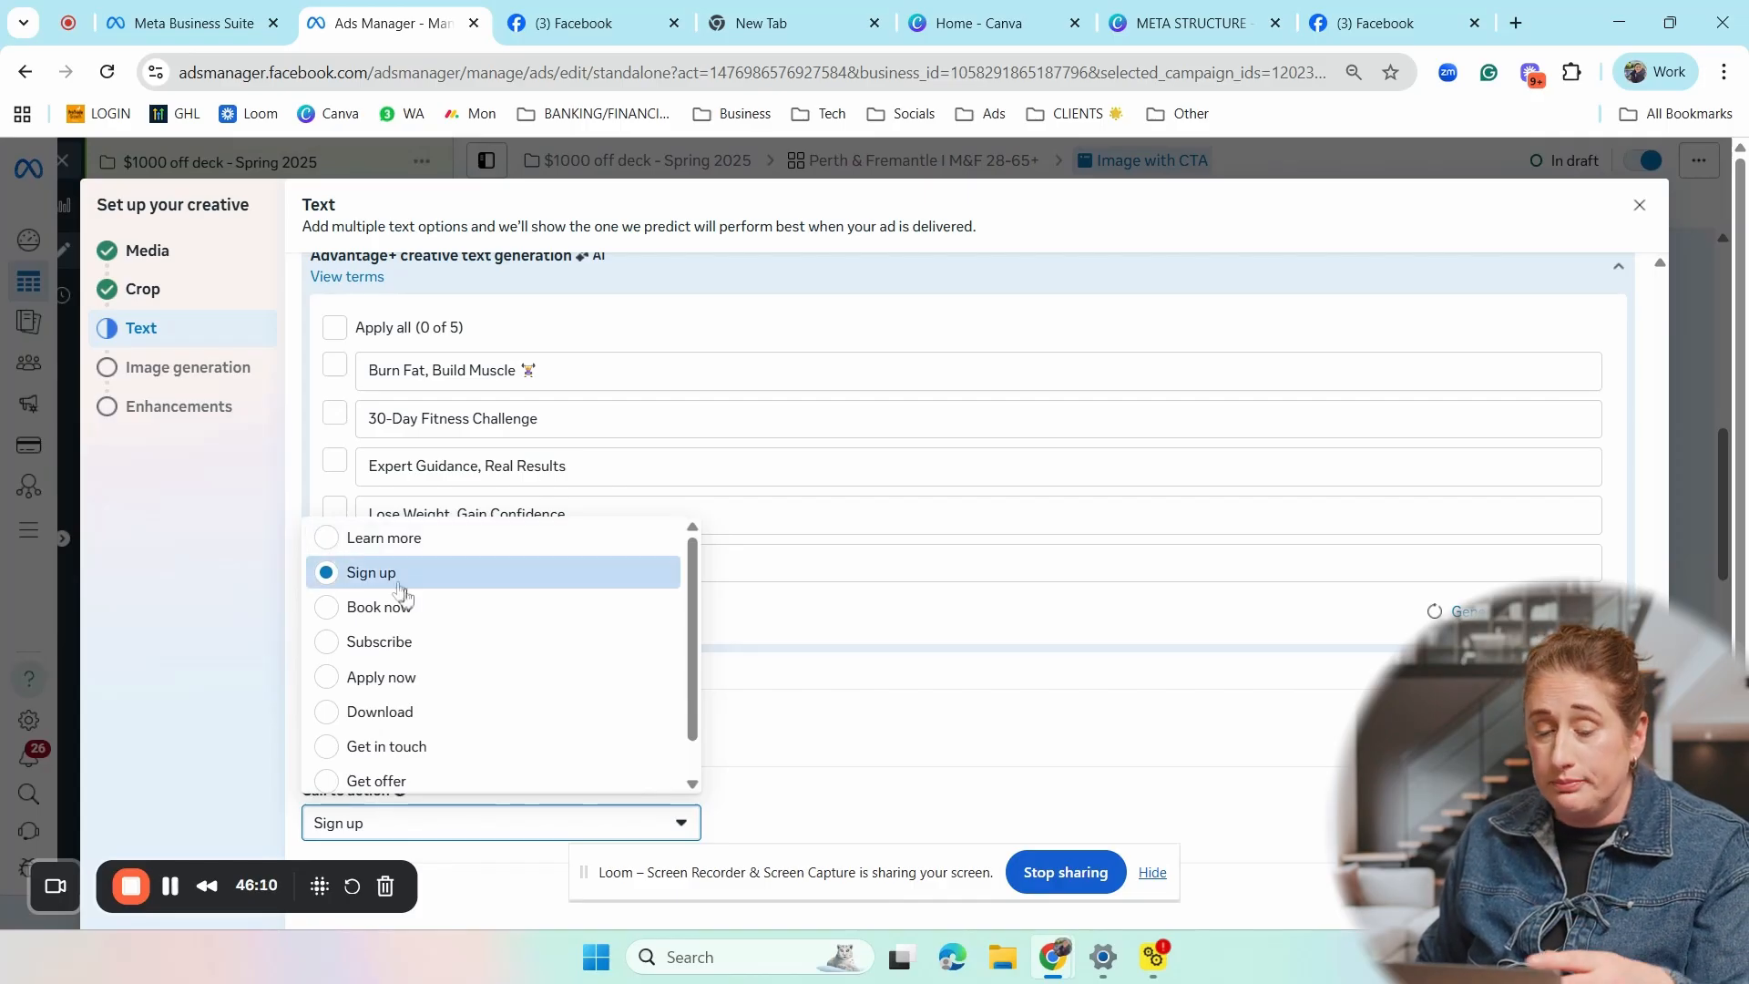
scroll(430, 711, "down", 1)
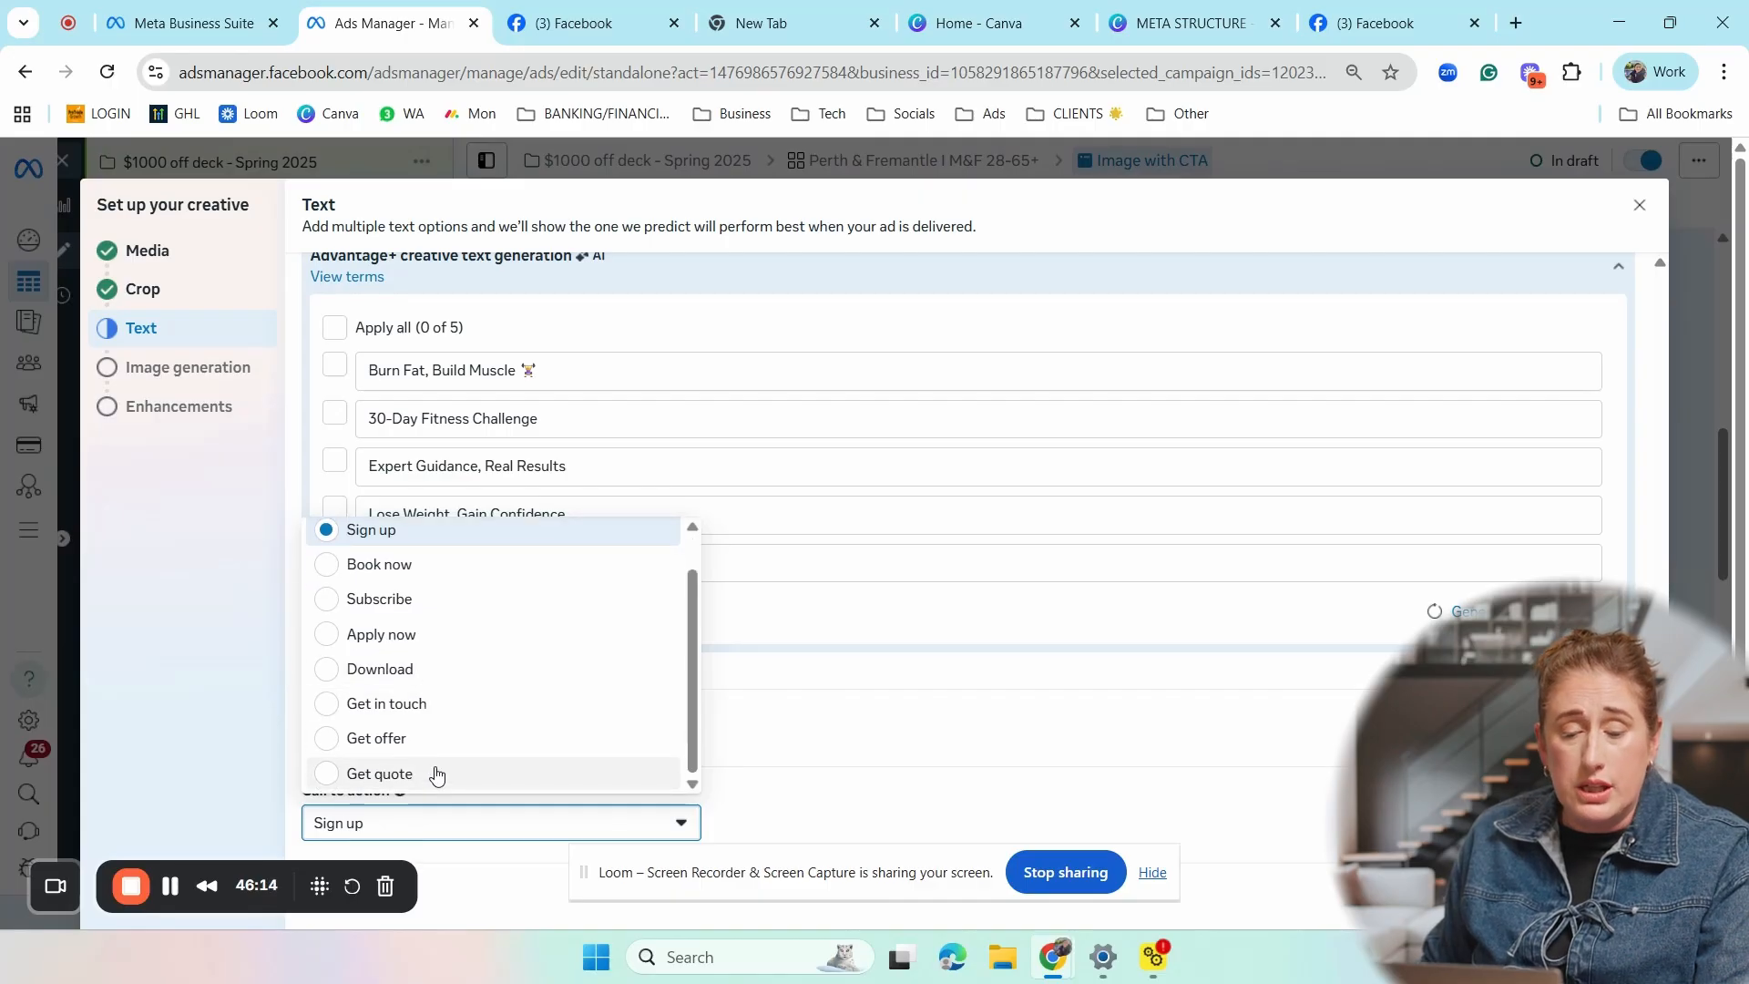
scroll(439, 728, "up", 1)
left_click(460, 540)
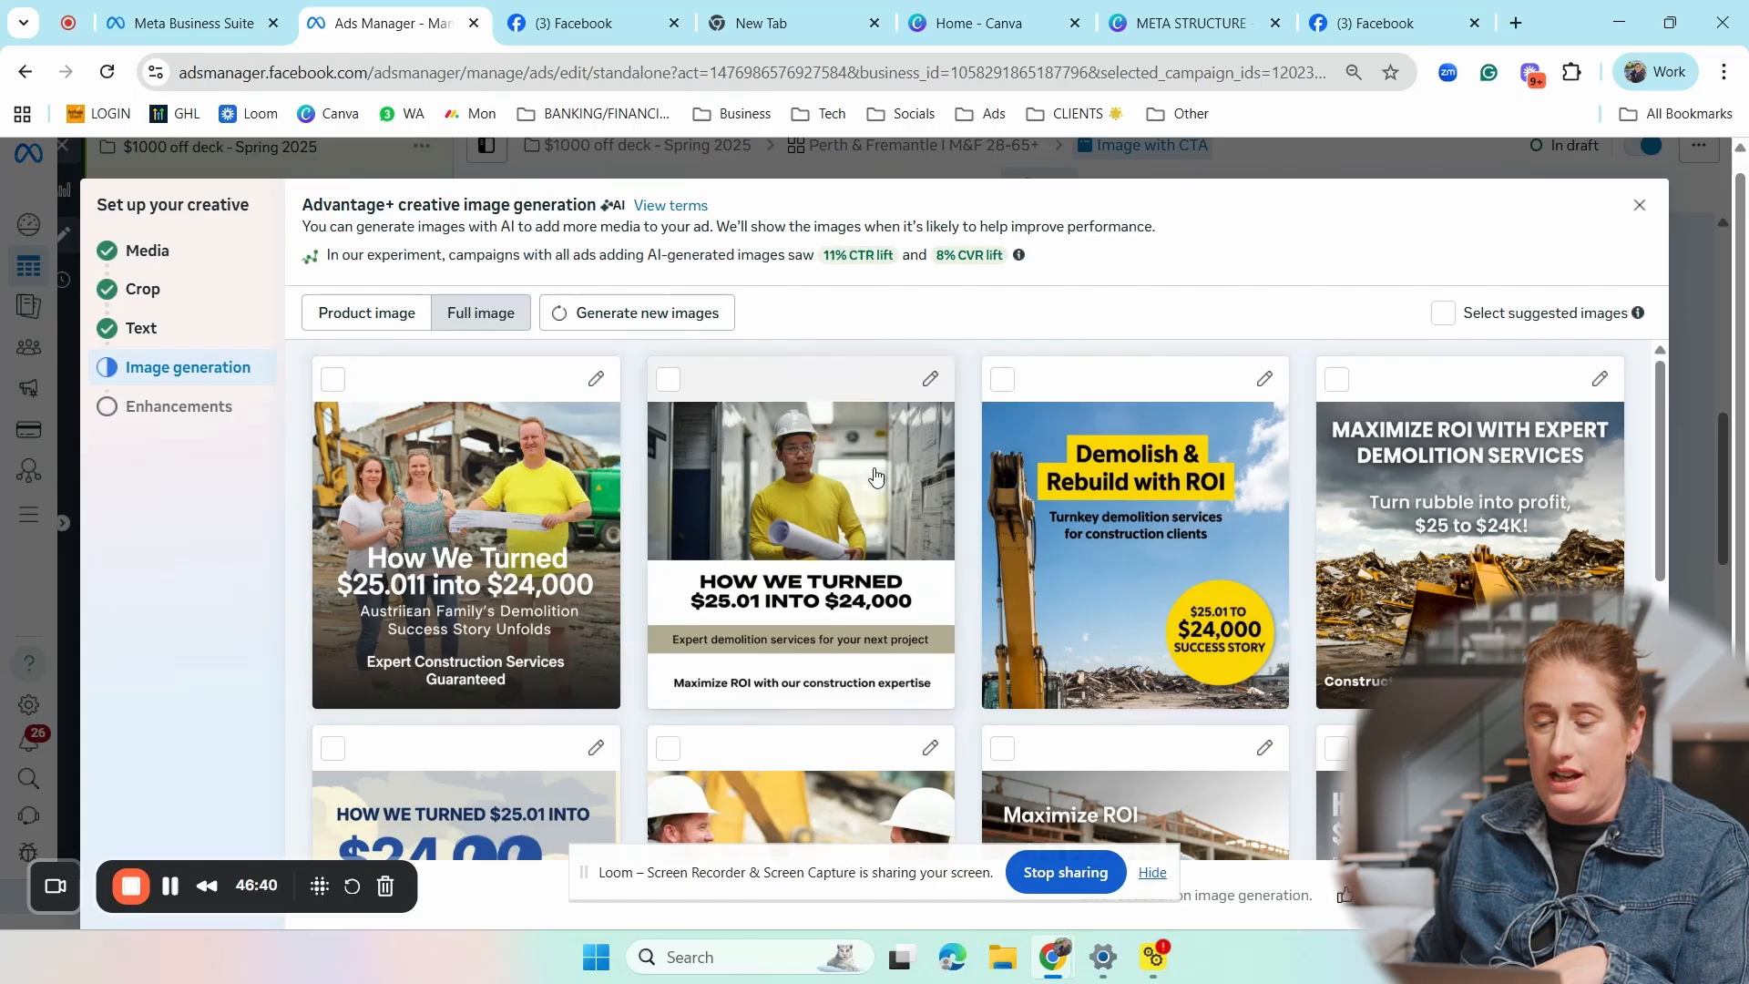
- Examine the AI-generated full-image variations offered for the ad without selecting any
scroll(875, 475, "down", 4)
scroll(875, 476, "down", 2)
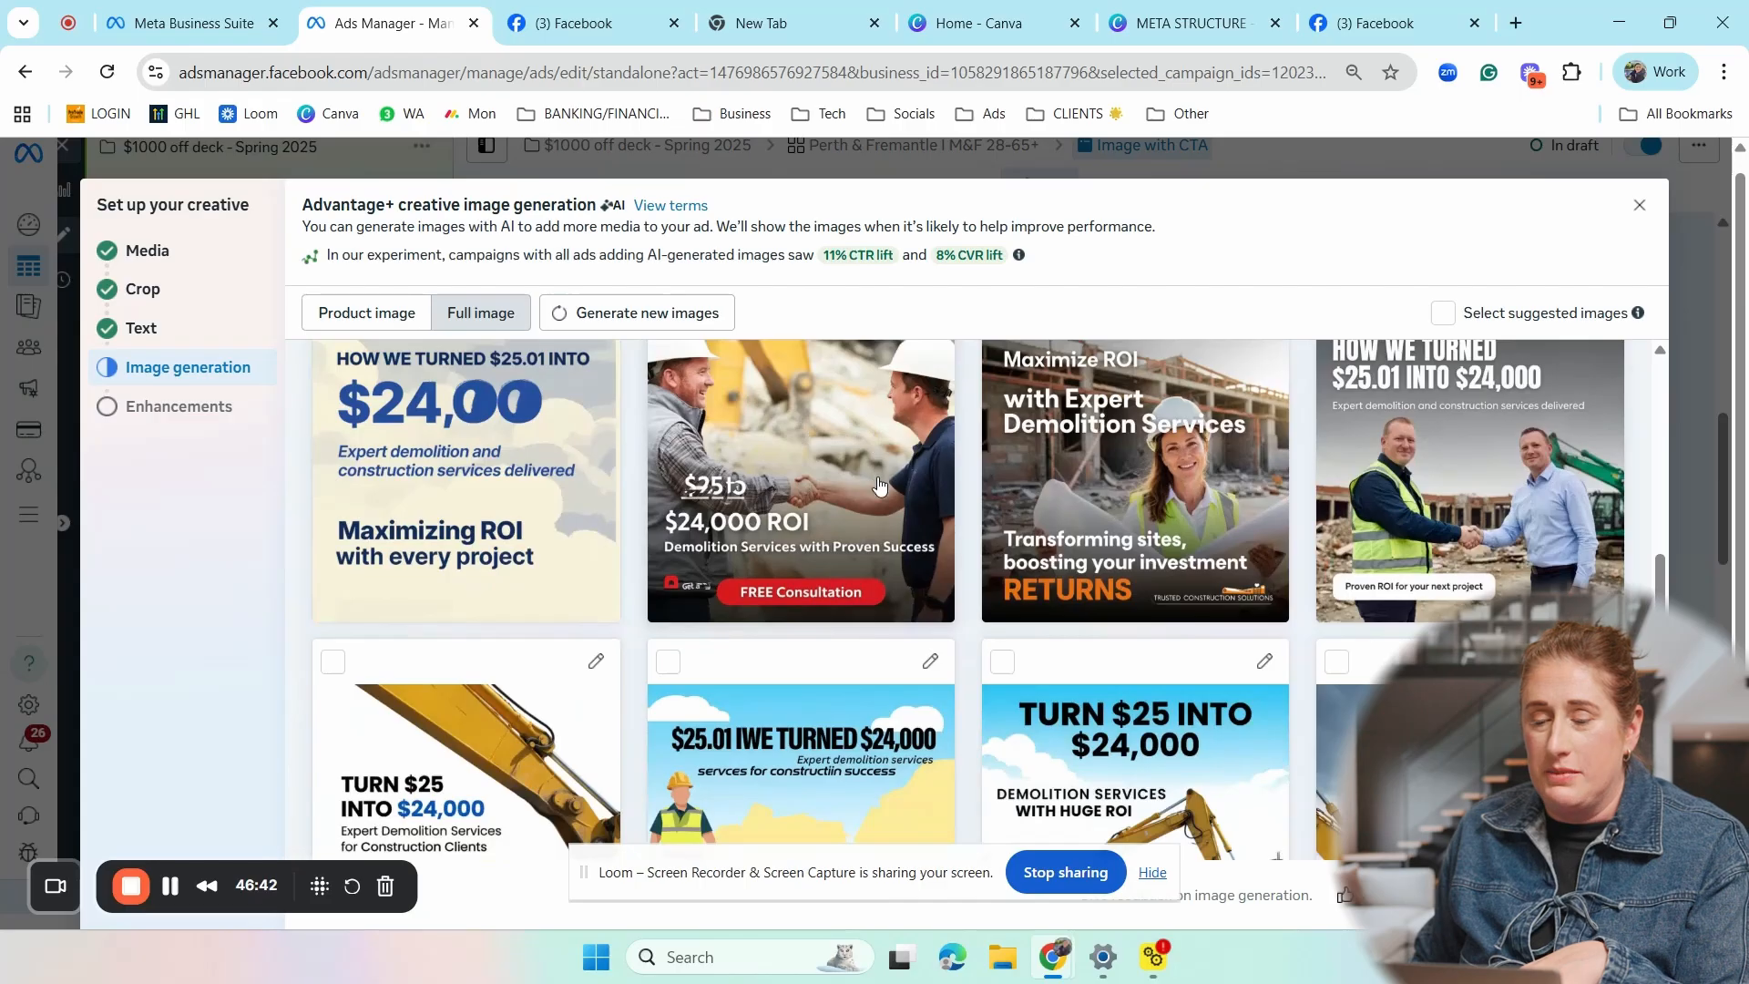
scroll(879, 485, "up", 4)
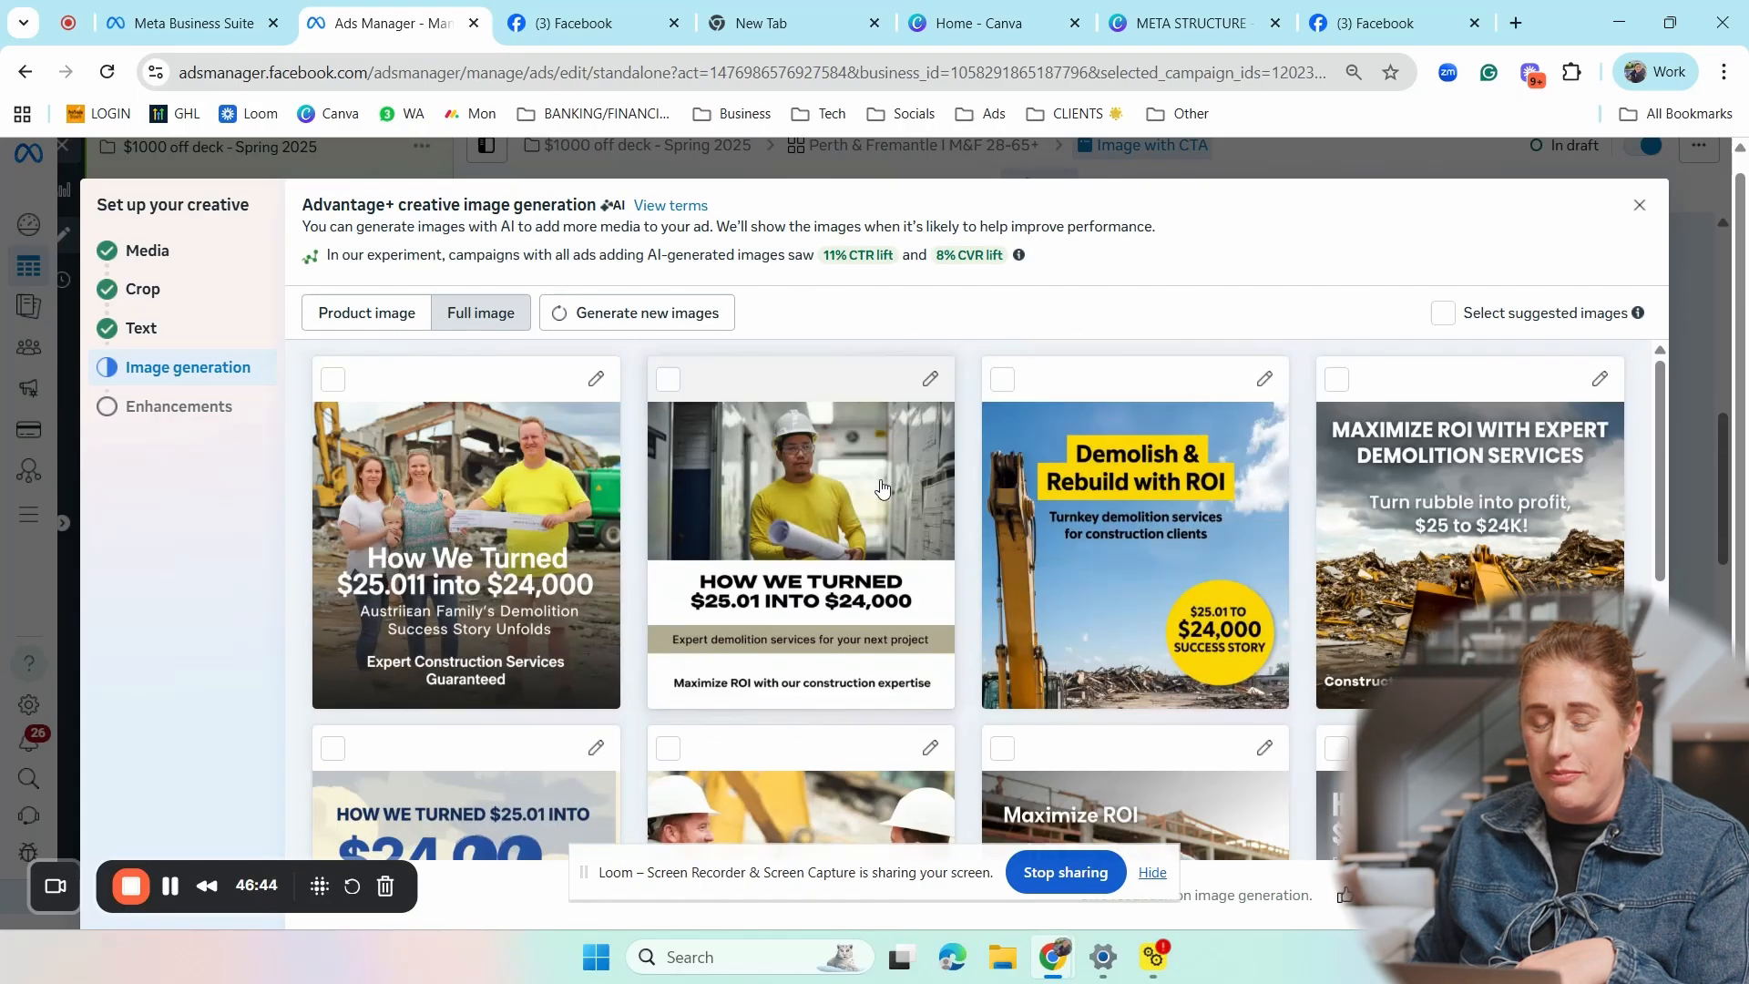
scroll(882, 489, "down", 1)
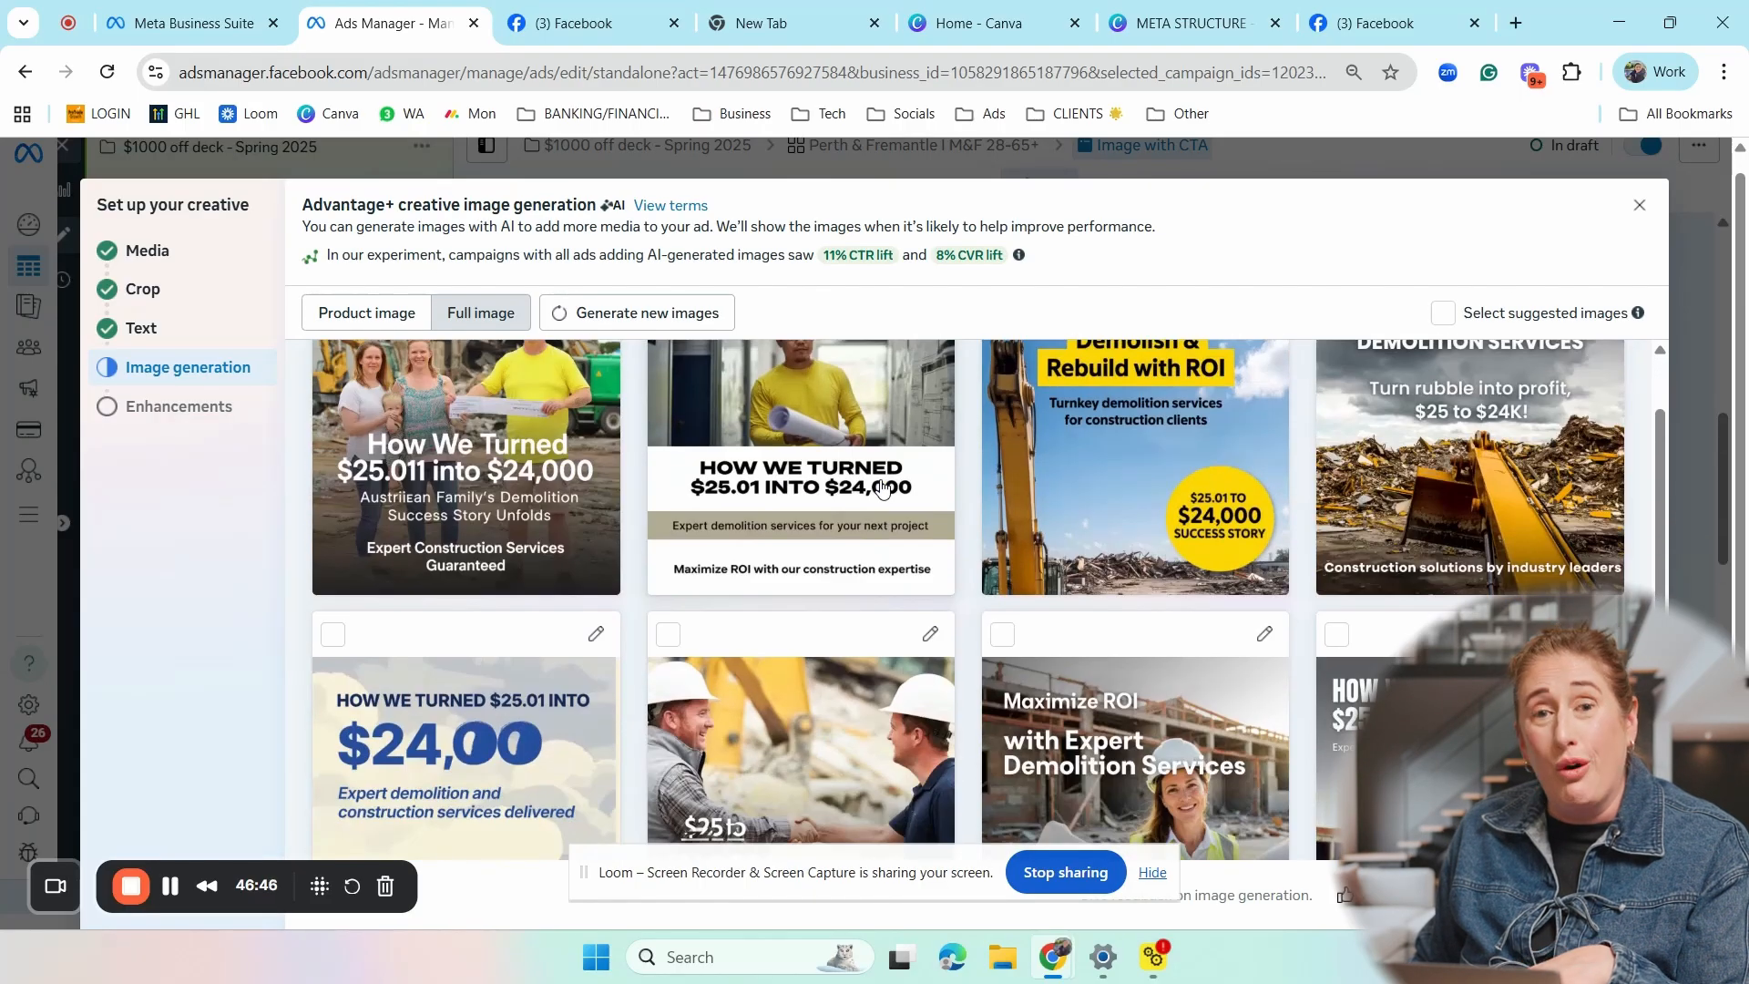
scroll(882, 489, "down", 1)
scroll(881, 492, "up", 2)
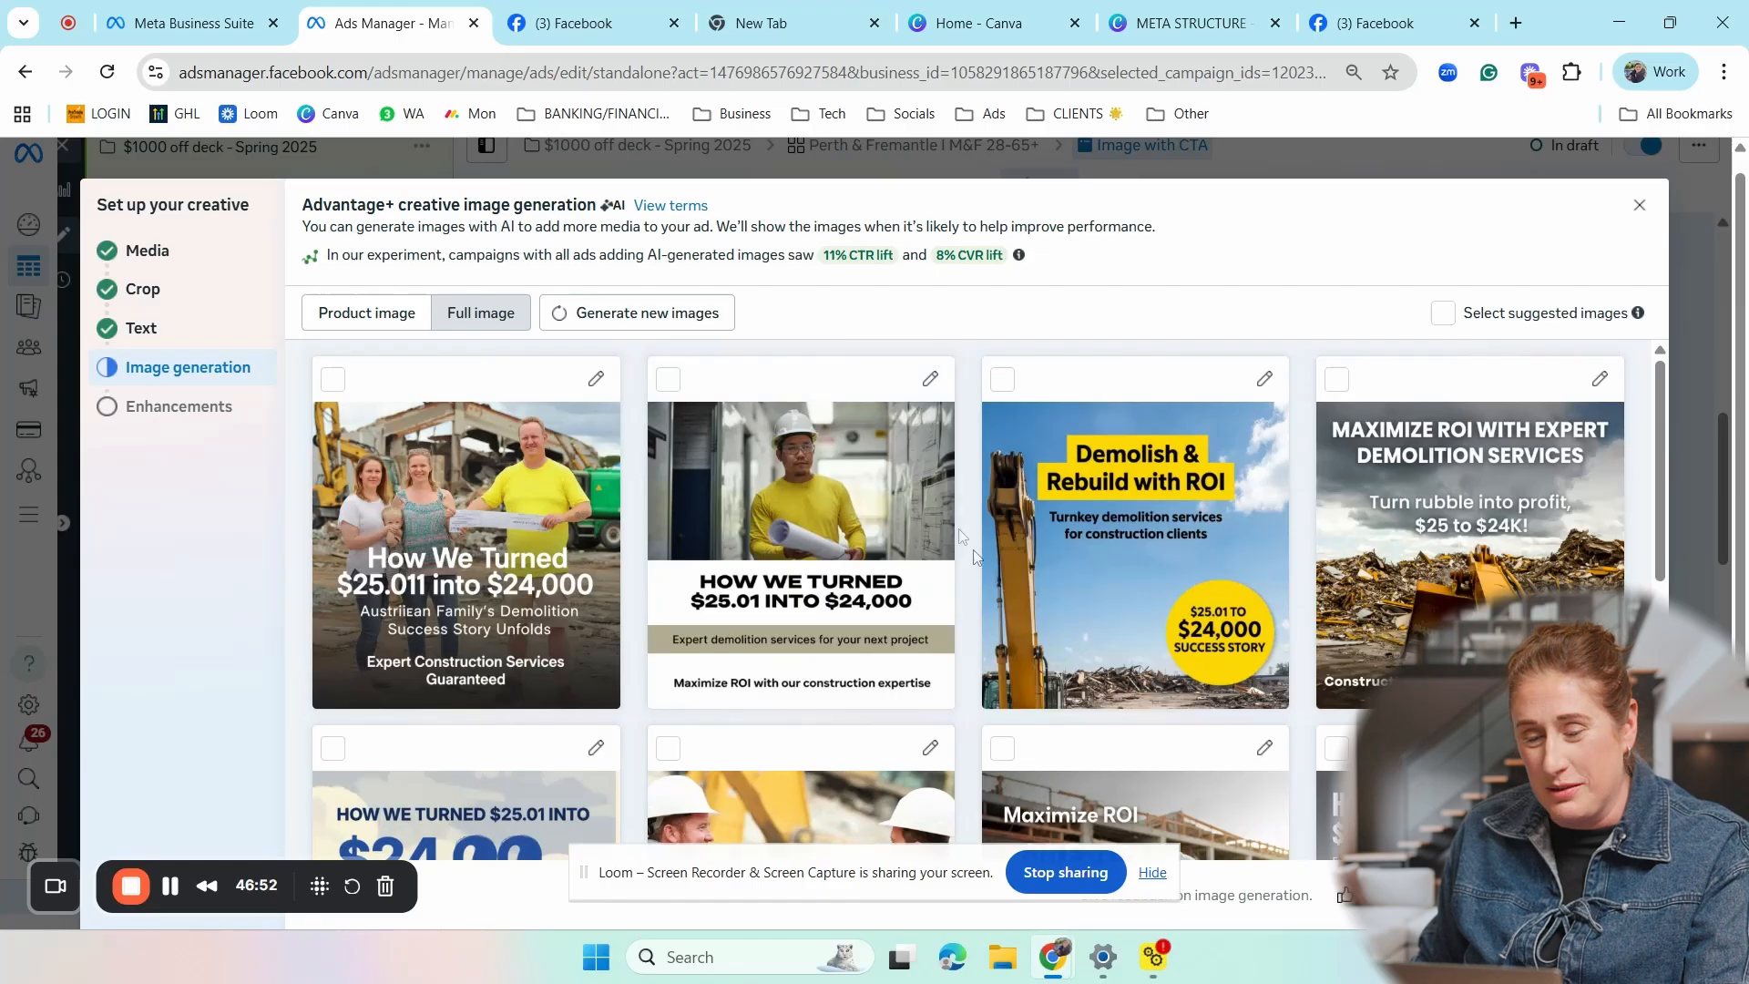
- Examine the Advantage+ creative enhancements, from Translate text to overlays, visual touch-ups, music and text improvements
scroll(1048, 560, "down", 6)
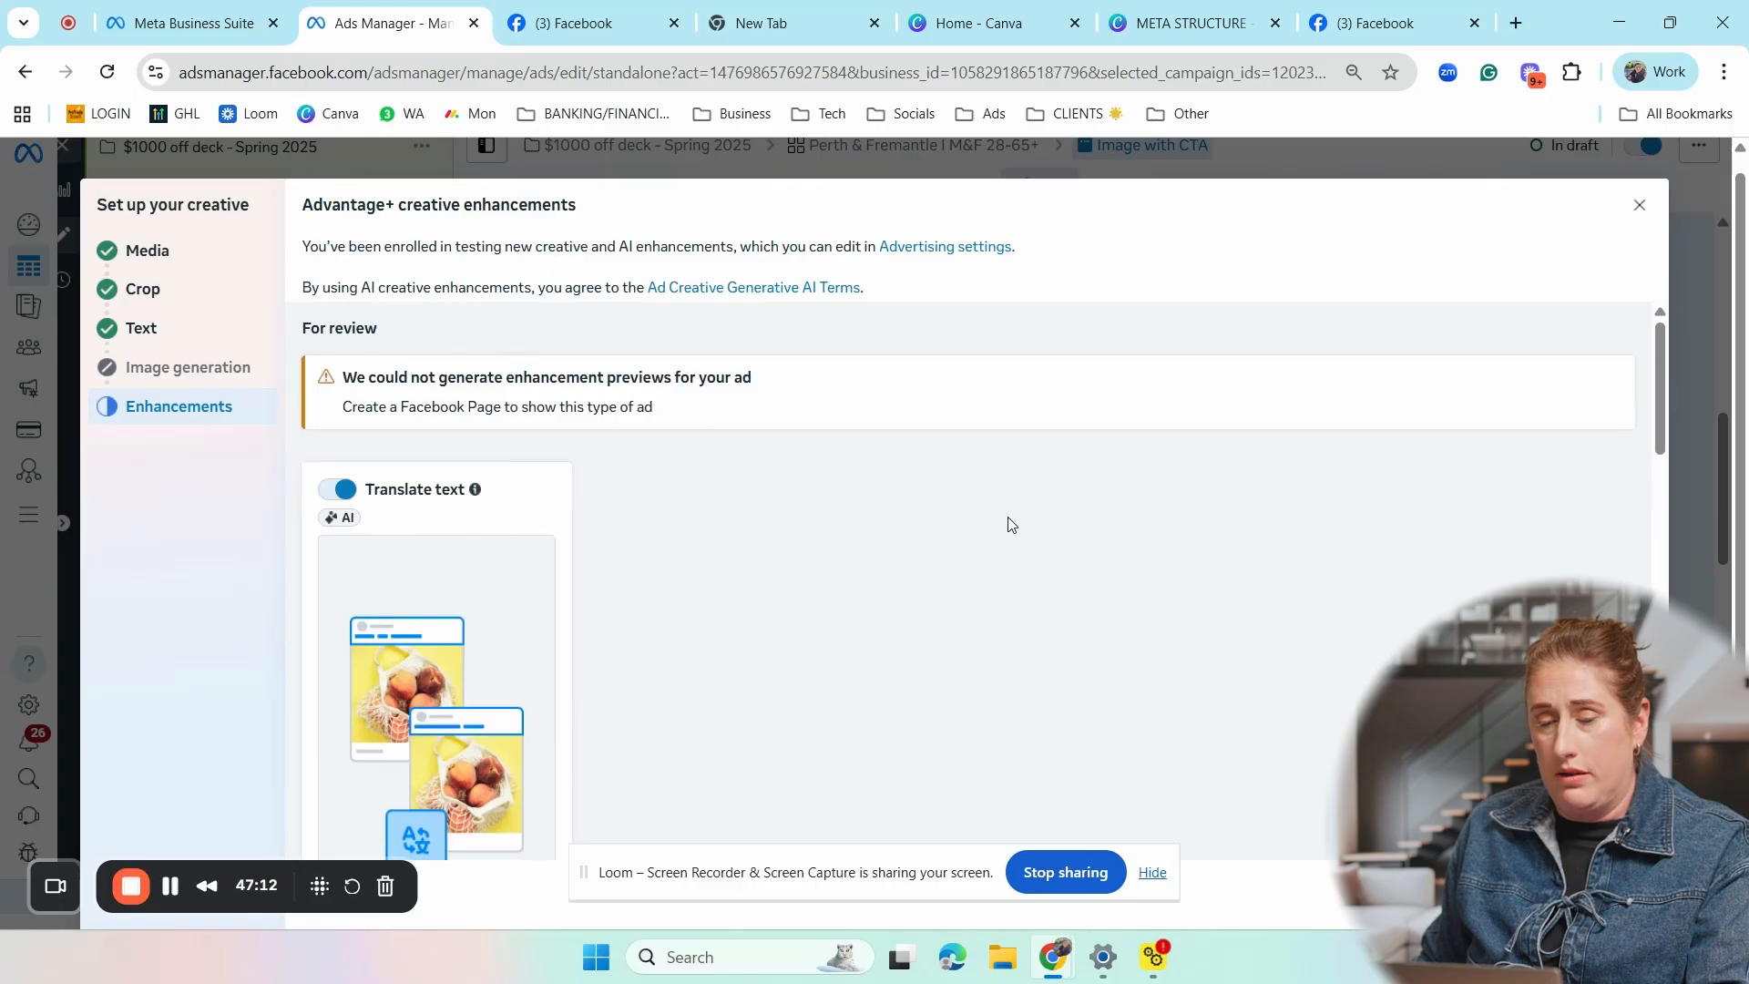
scroll(1057, 529, "down", 5)
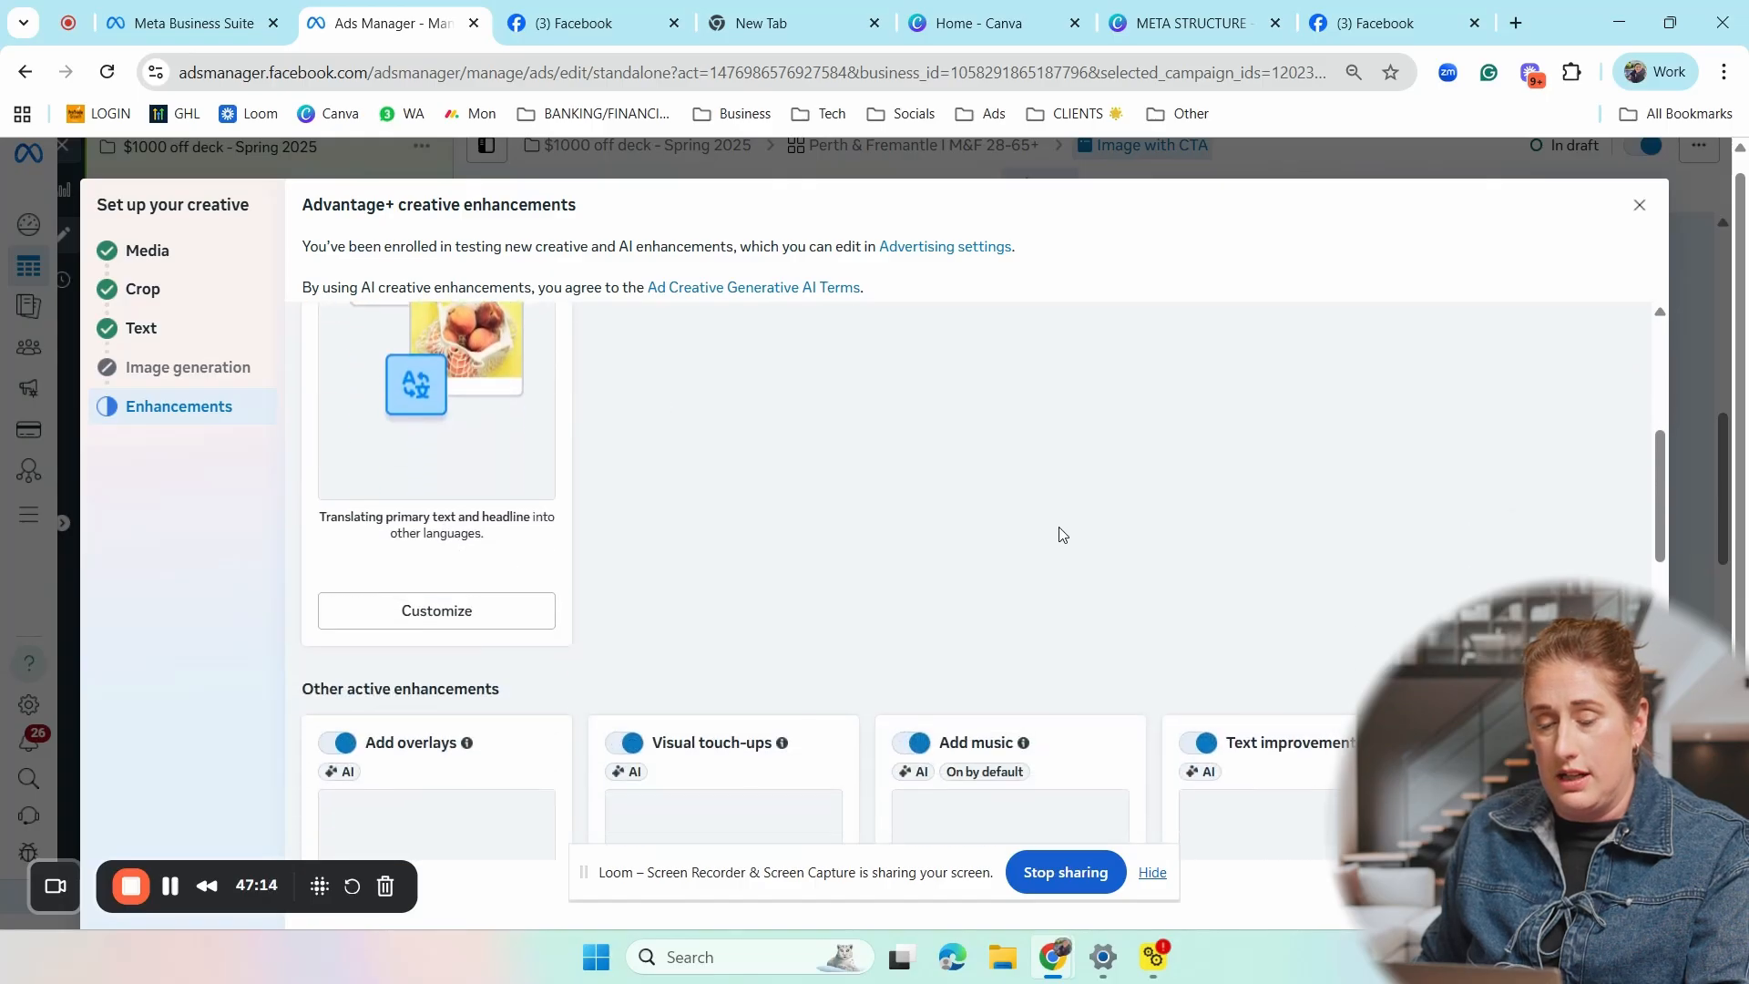
scroll(1059, 533, "down", 5)
scroll(925, 410, "up", 2)
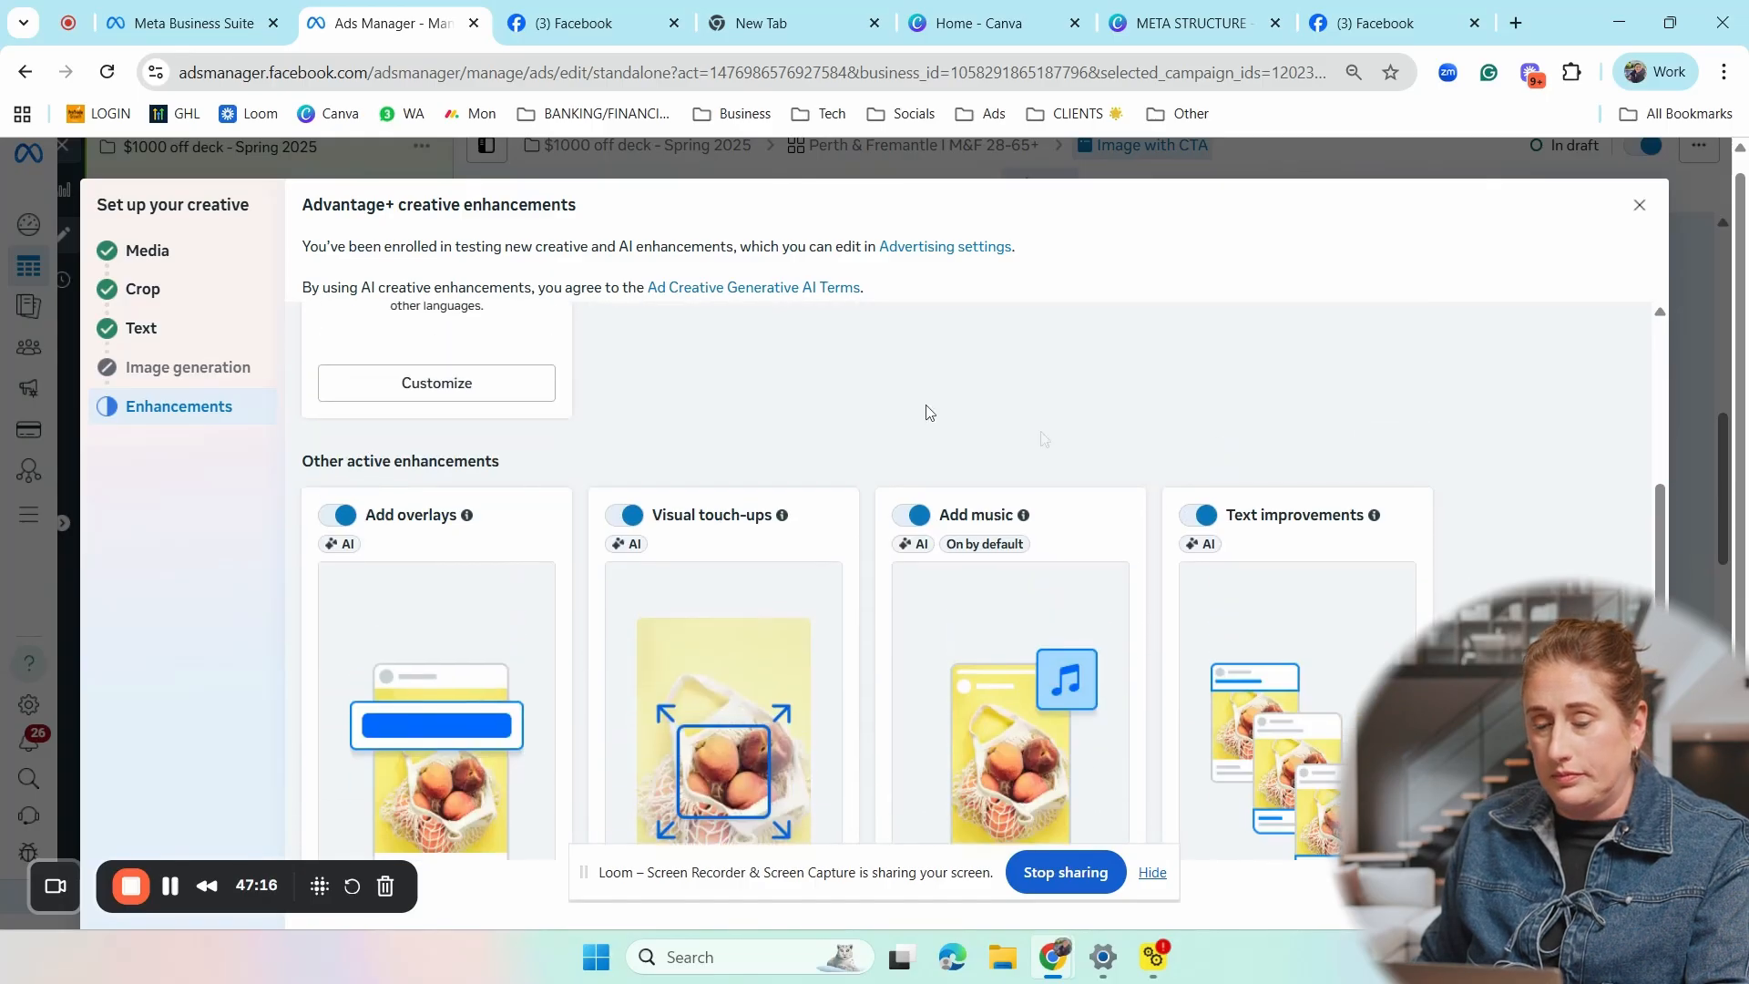
scroll(699, 422, "up", 6)
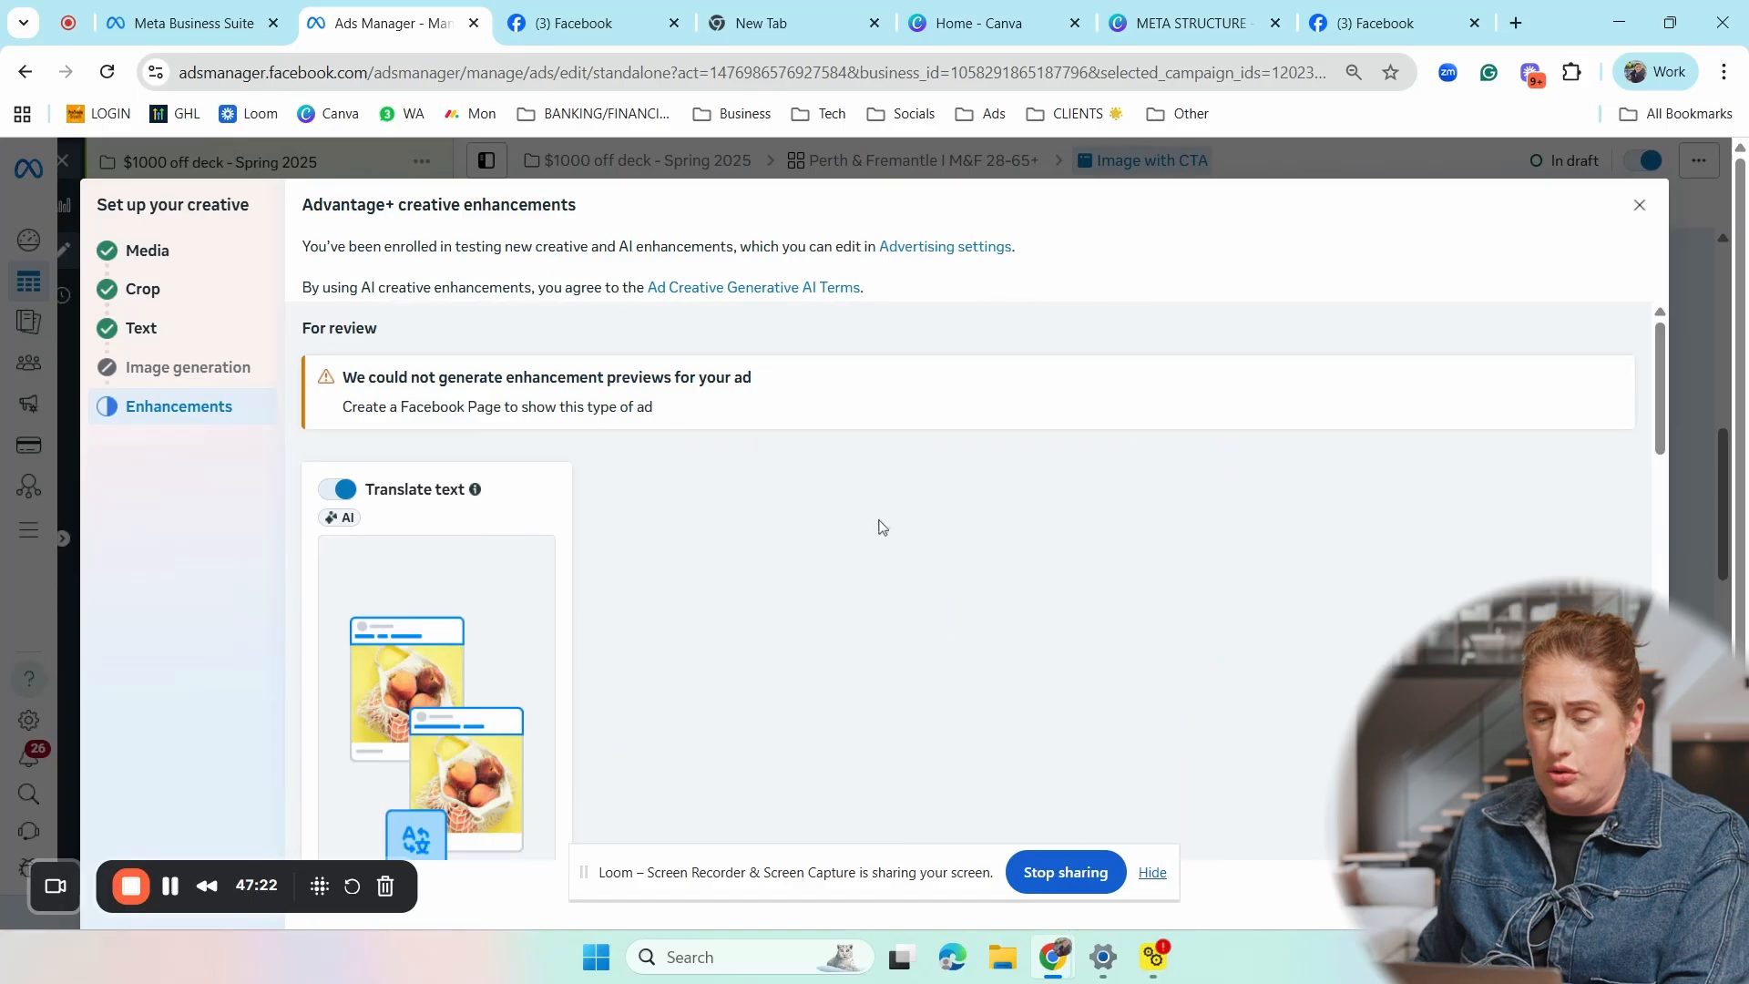
scroll(878, 519, "down", 1)
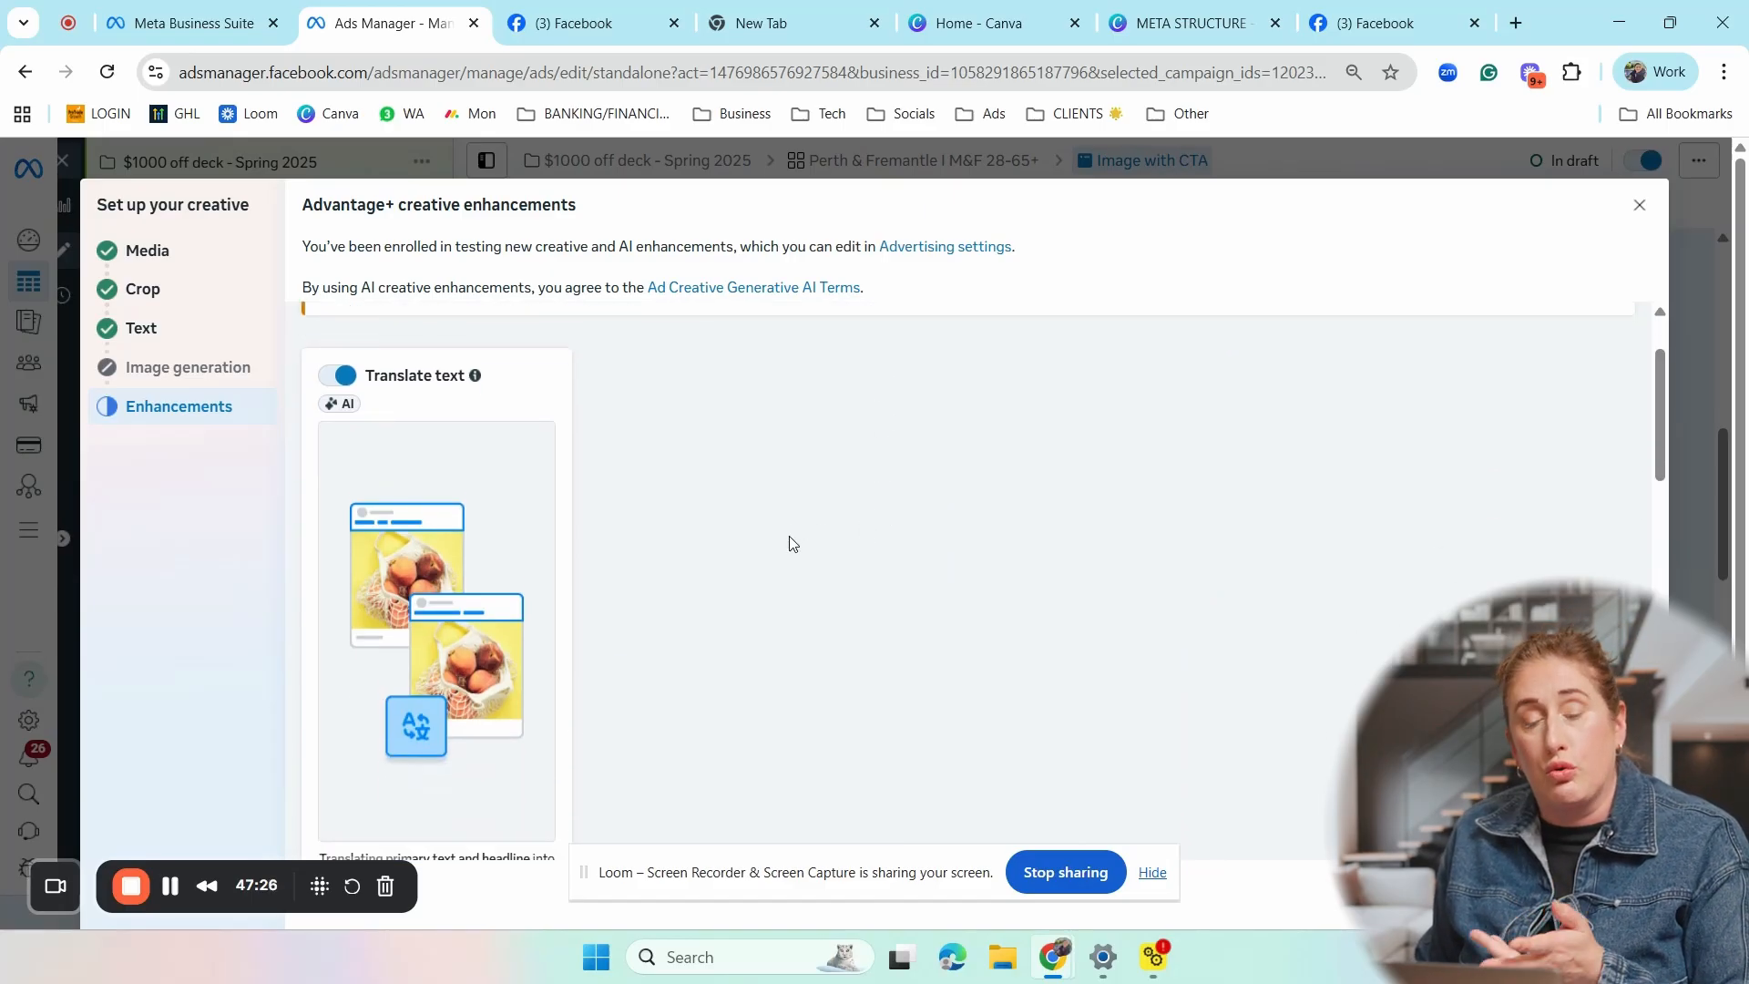
scroll(537, 419, "down", 5)
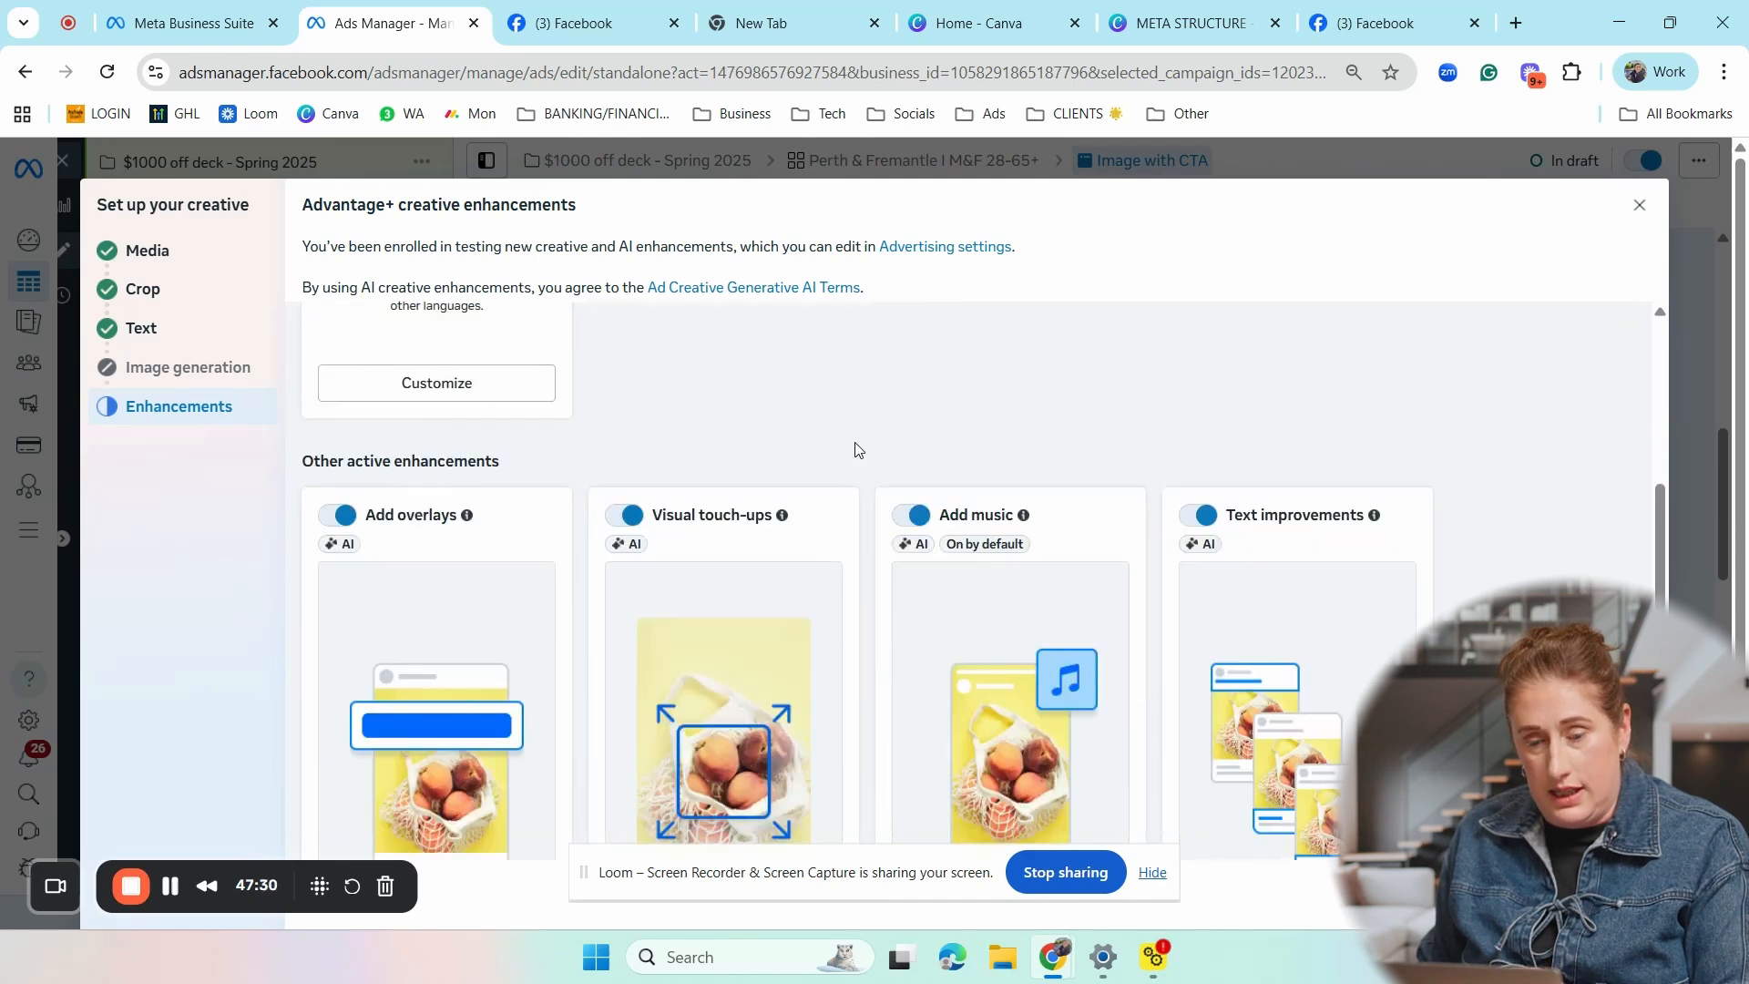
scroll(857, 448, "down", 1)
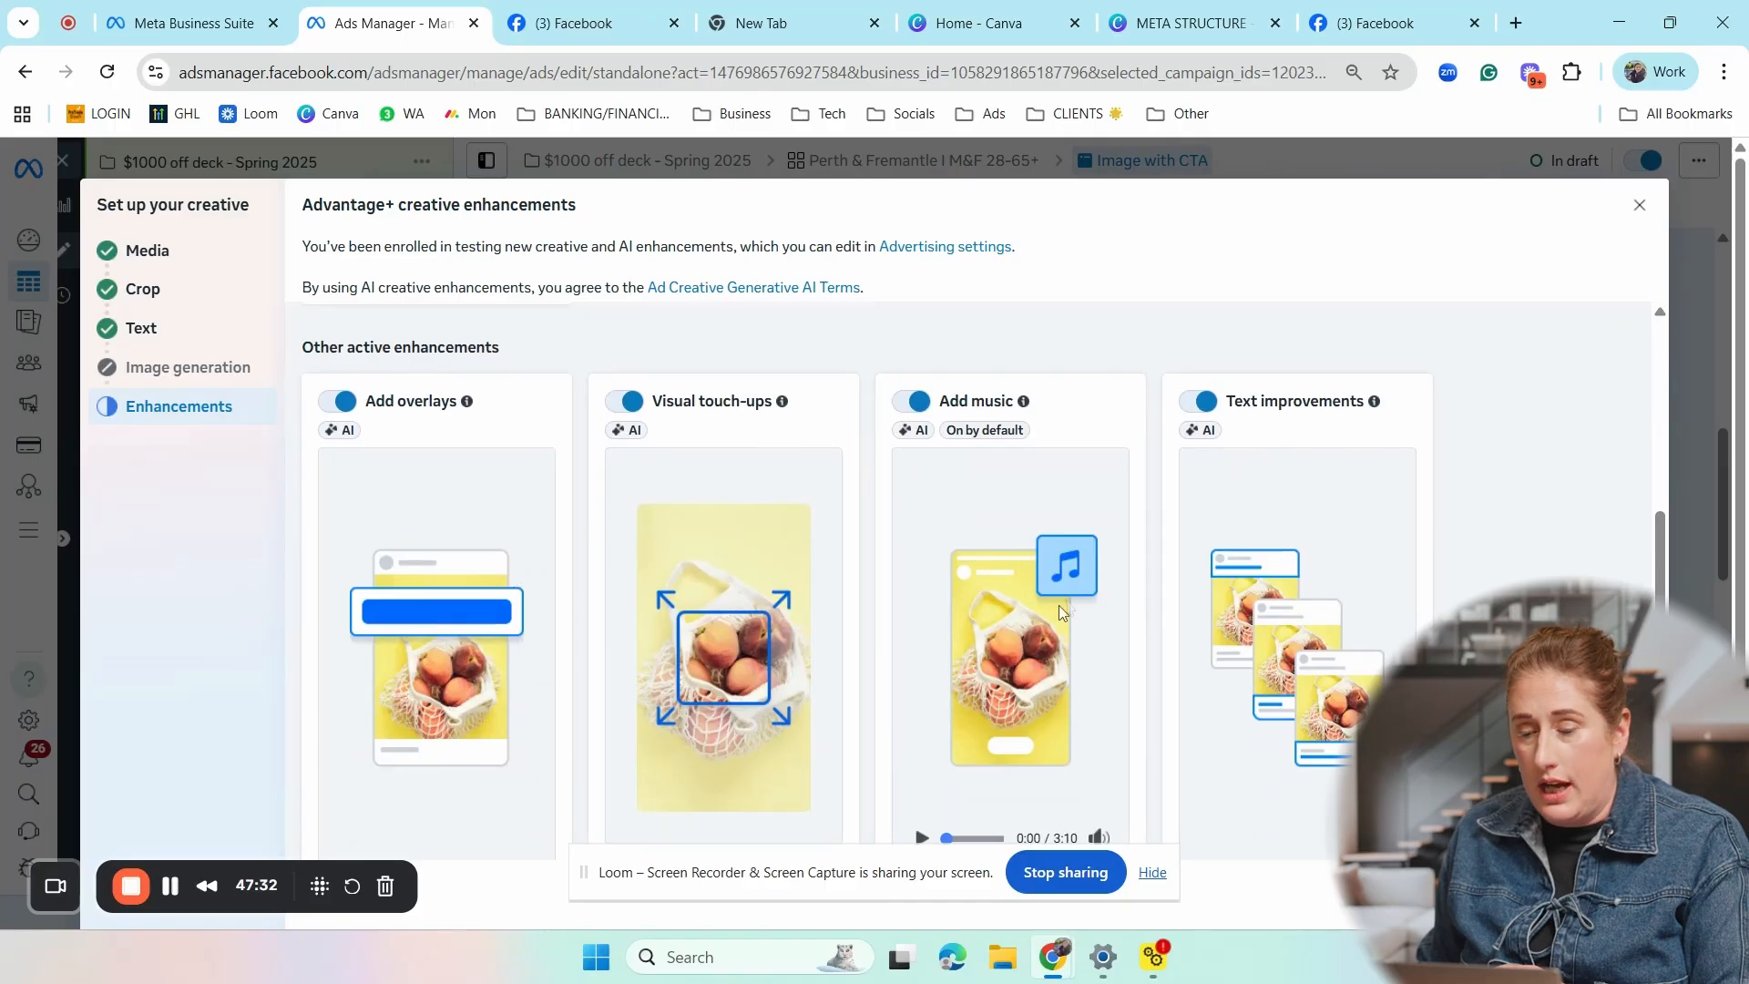
scroll(1058, 609, "down", 1)
scroll(1056, 491, "up", 2)
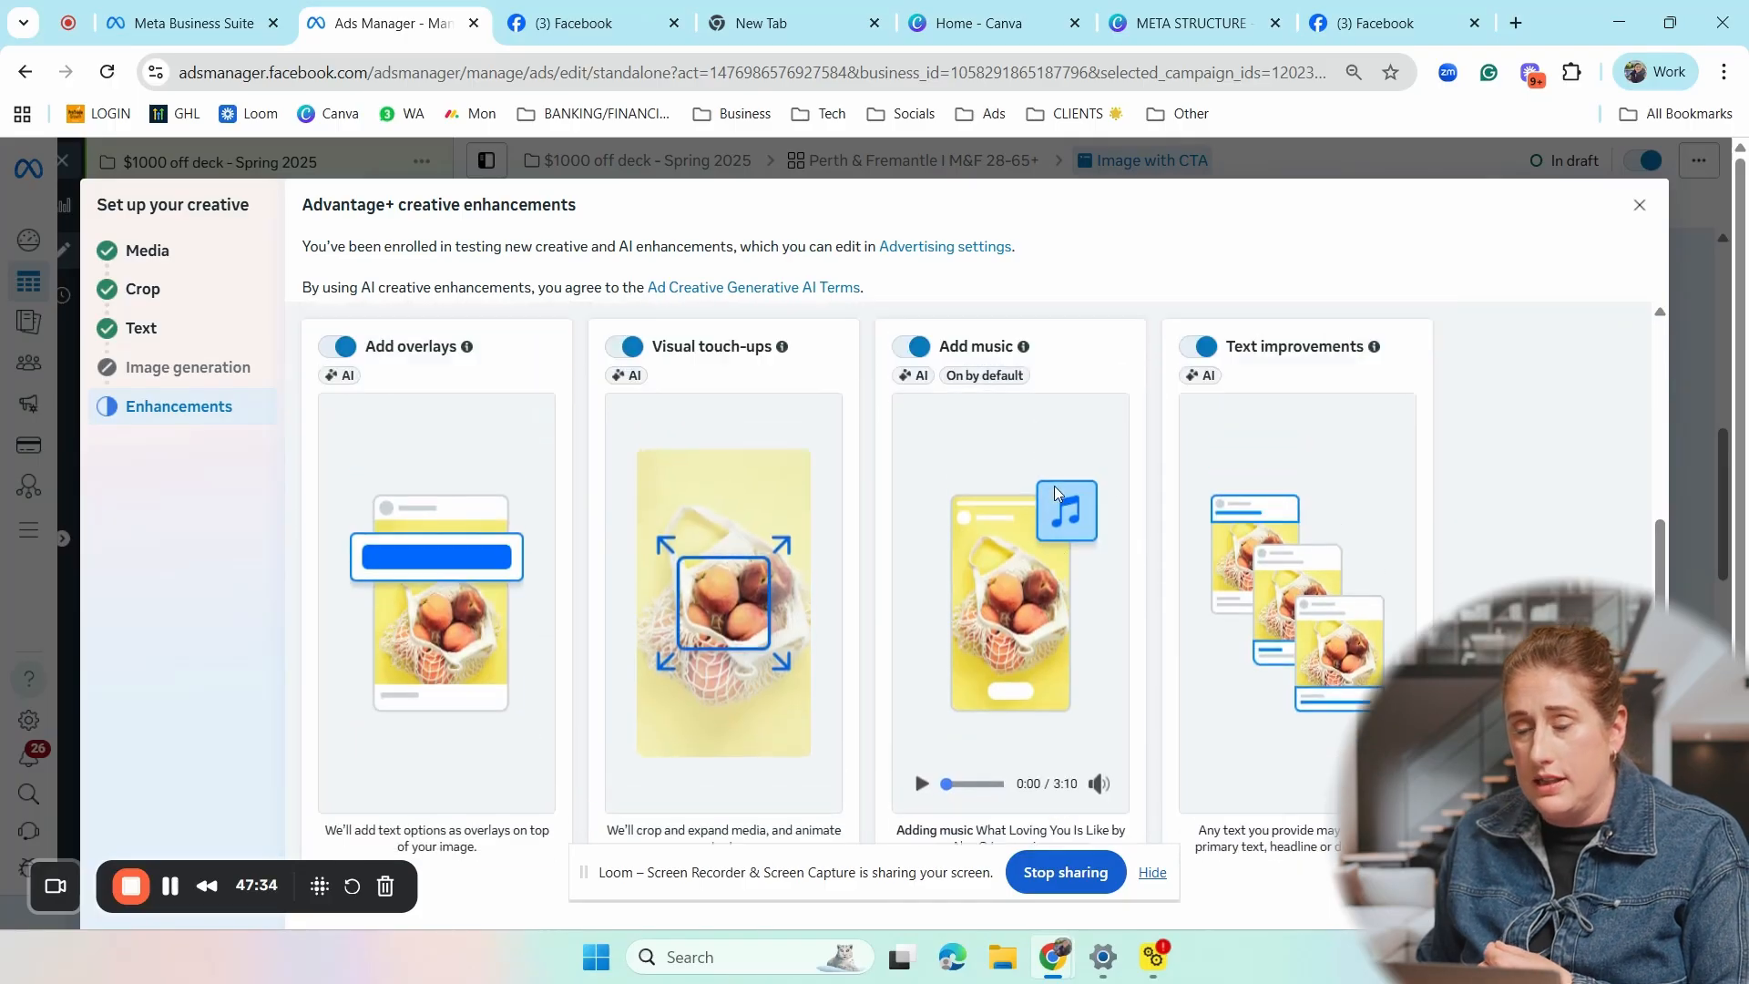
- Customize the Add music enhancement to select music manually, and return to the list of enhancements
scroll(1054, 526, "down", 2)
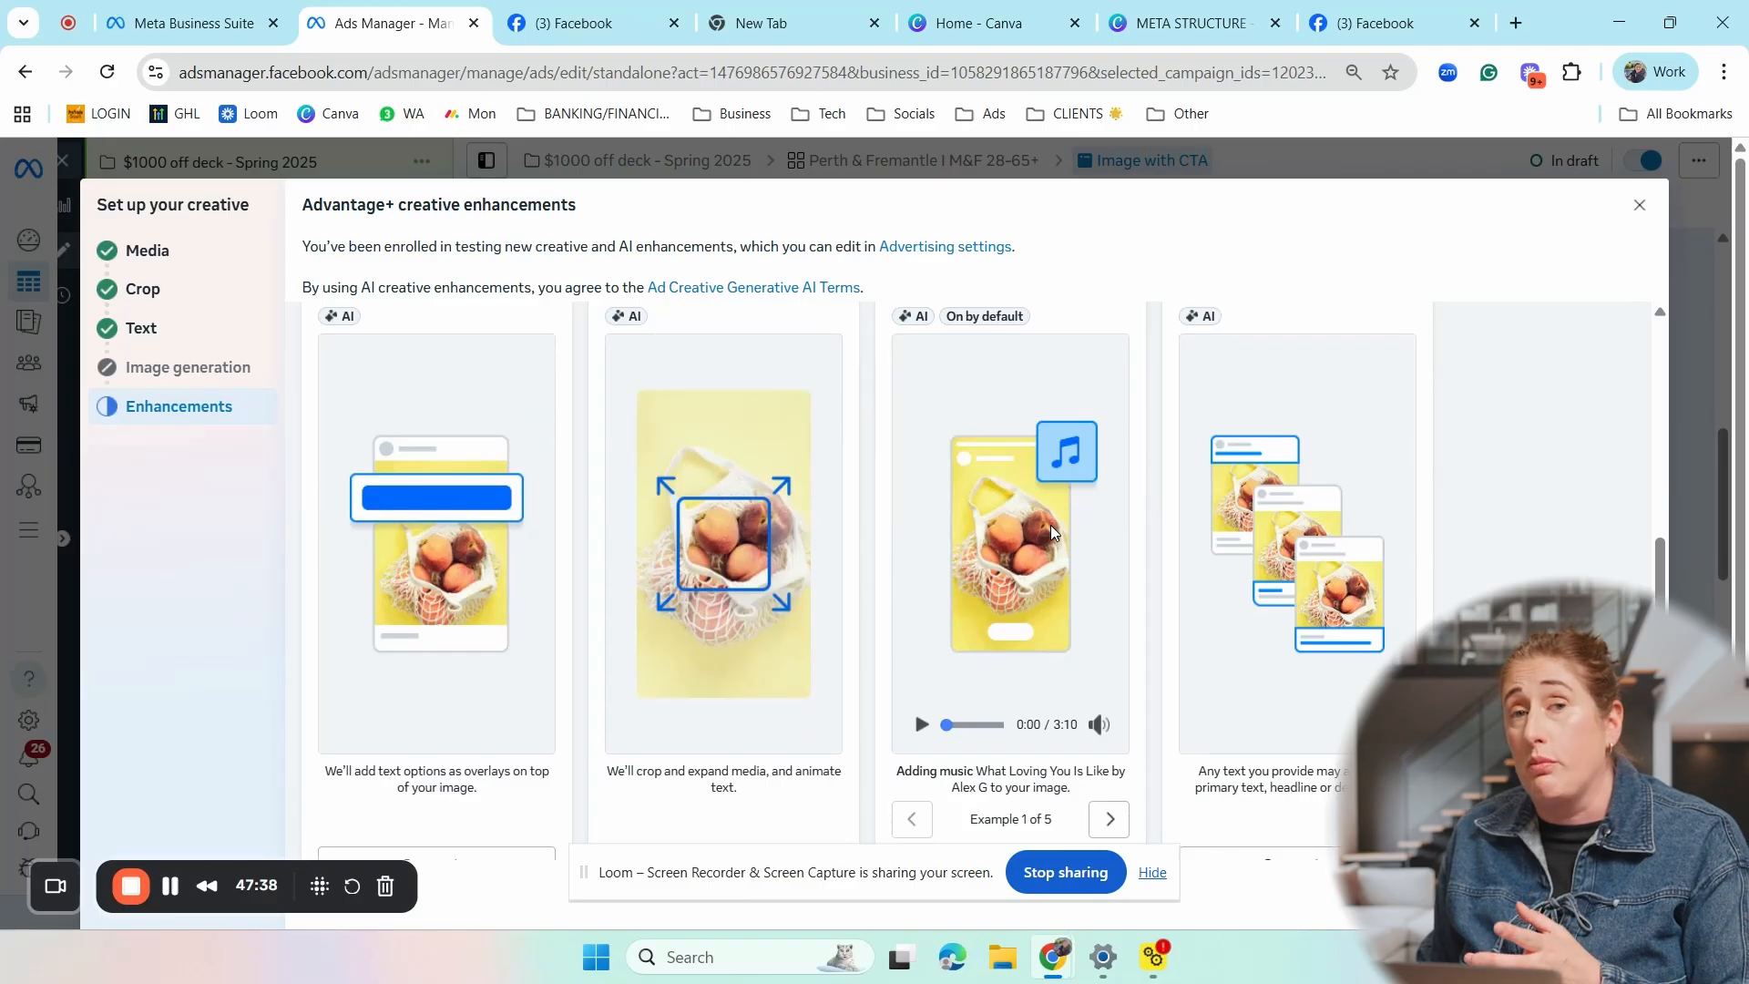
scroll(1051, 532, "down", 1)
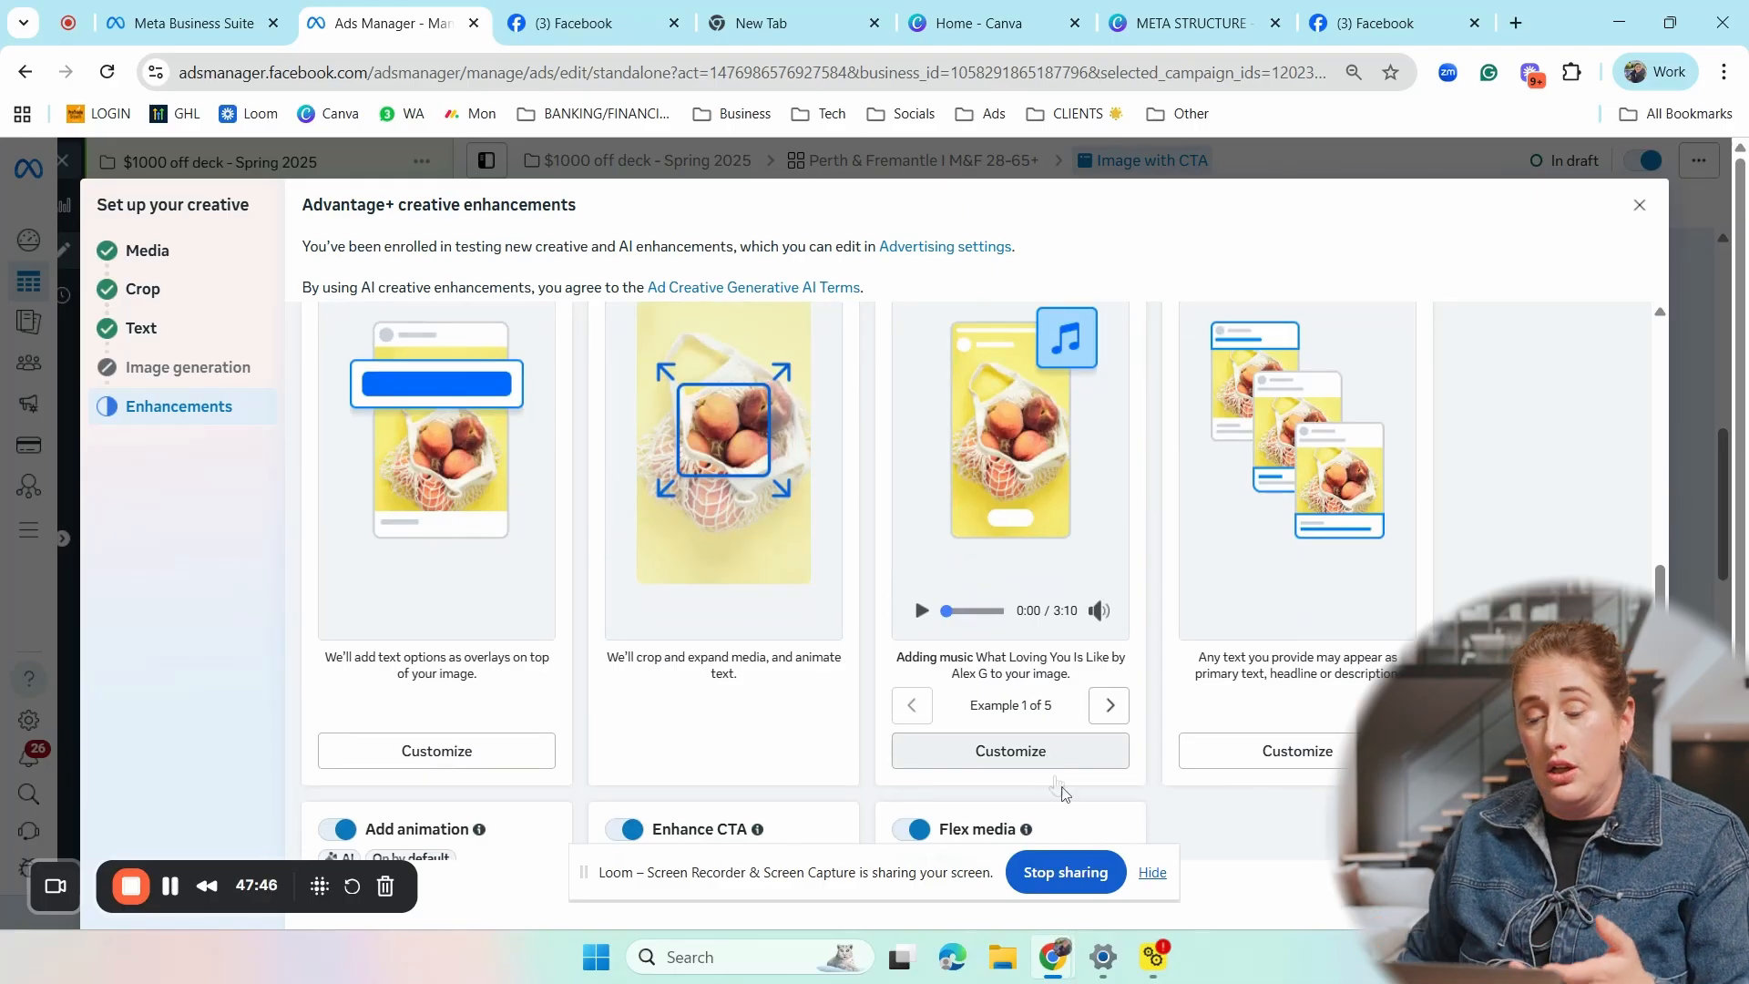
left_click(1043, 758)
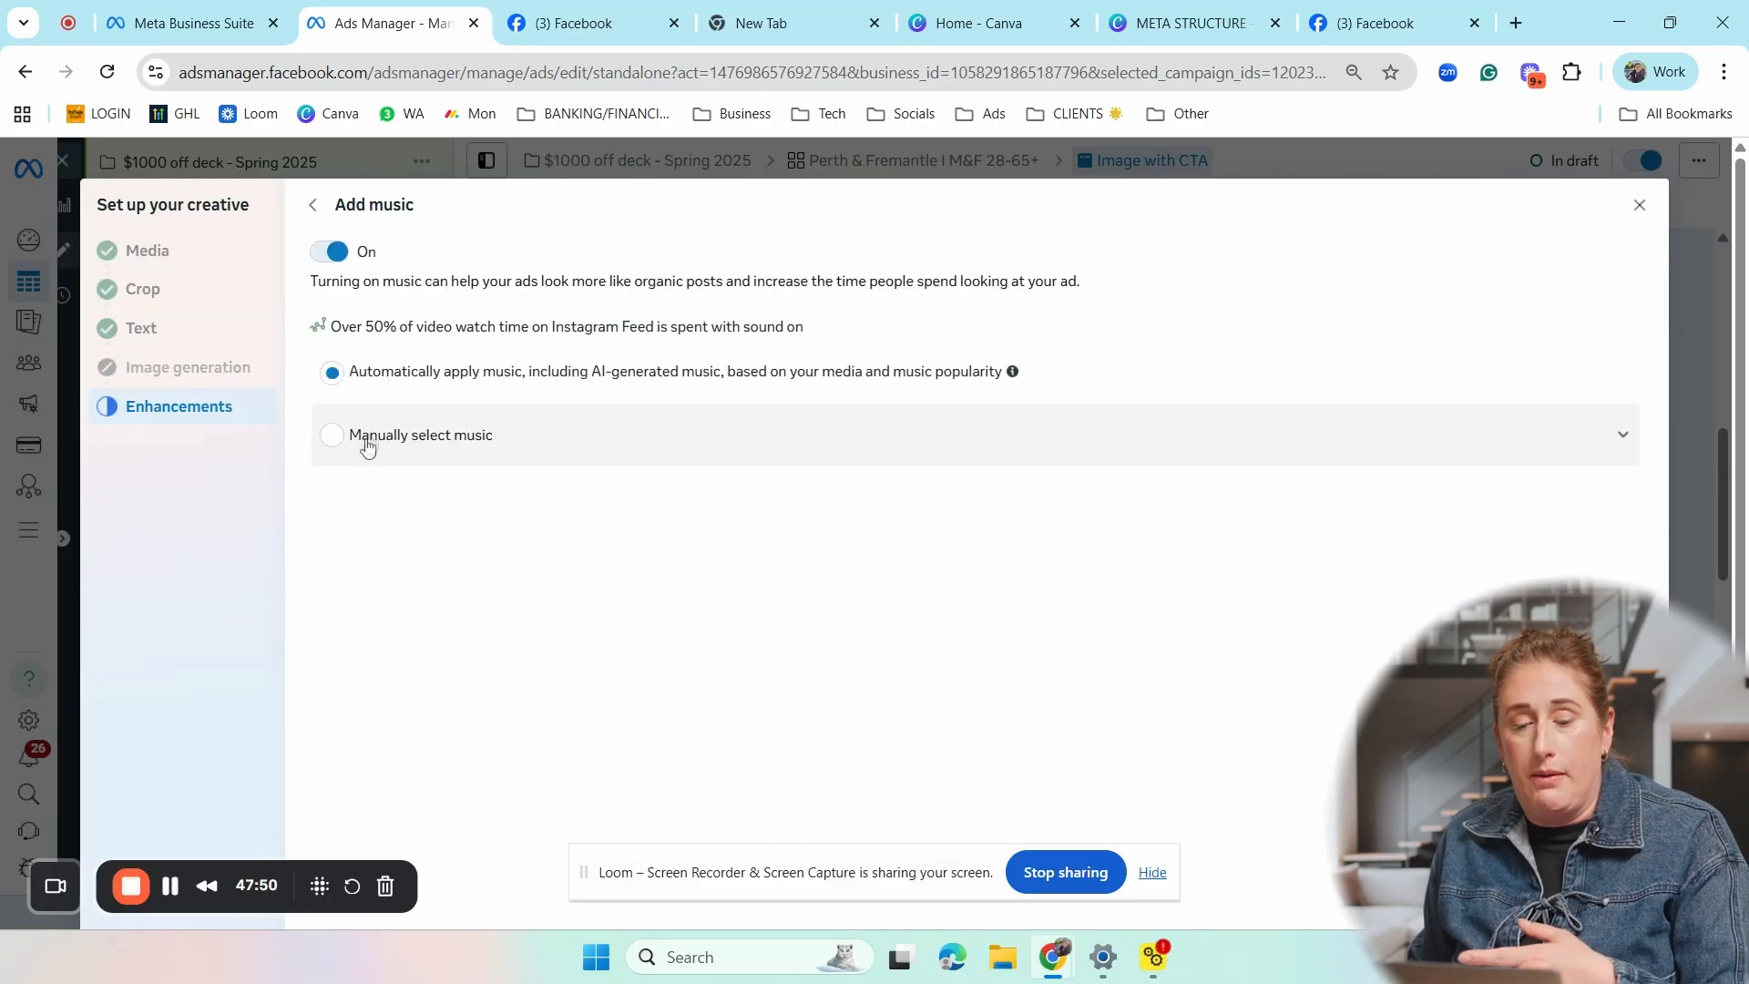
left_click(332, 436)
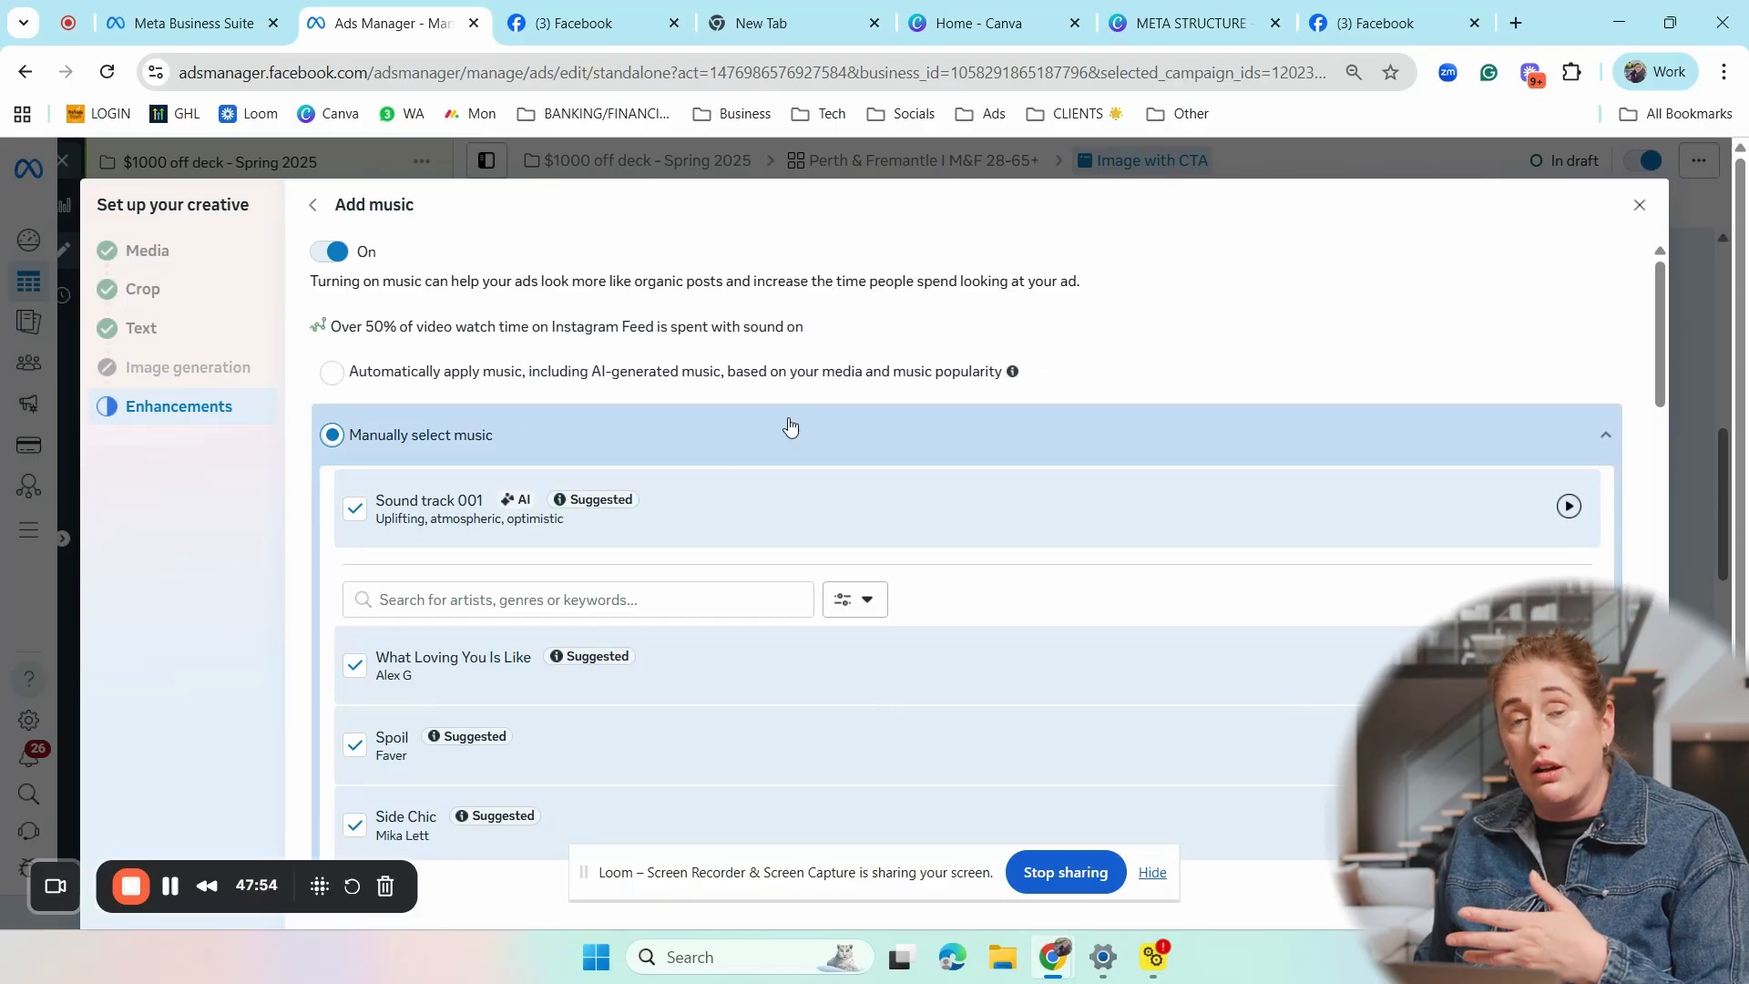
left_click(326, 213)
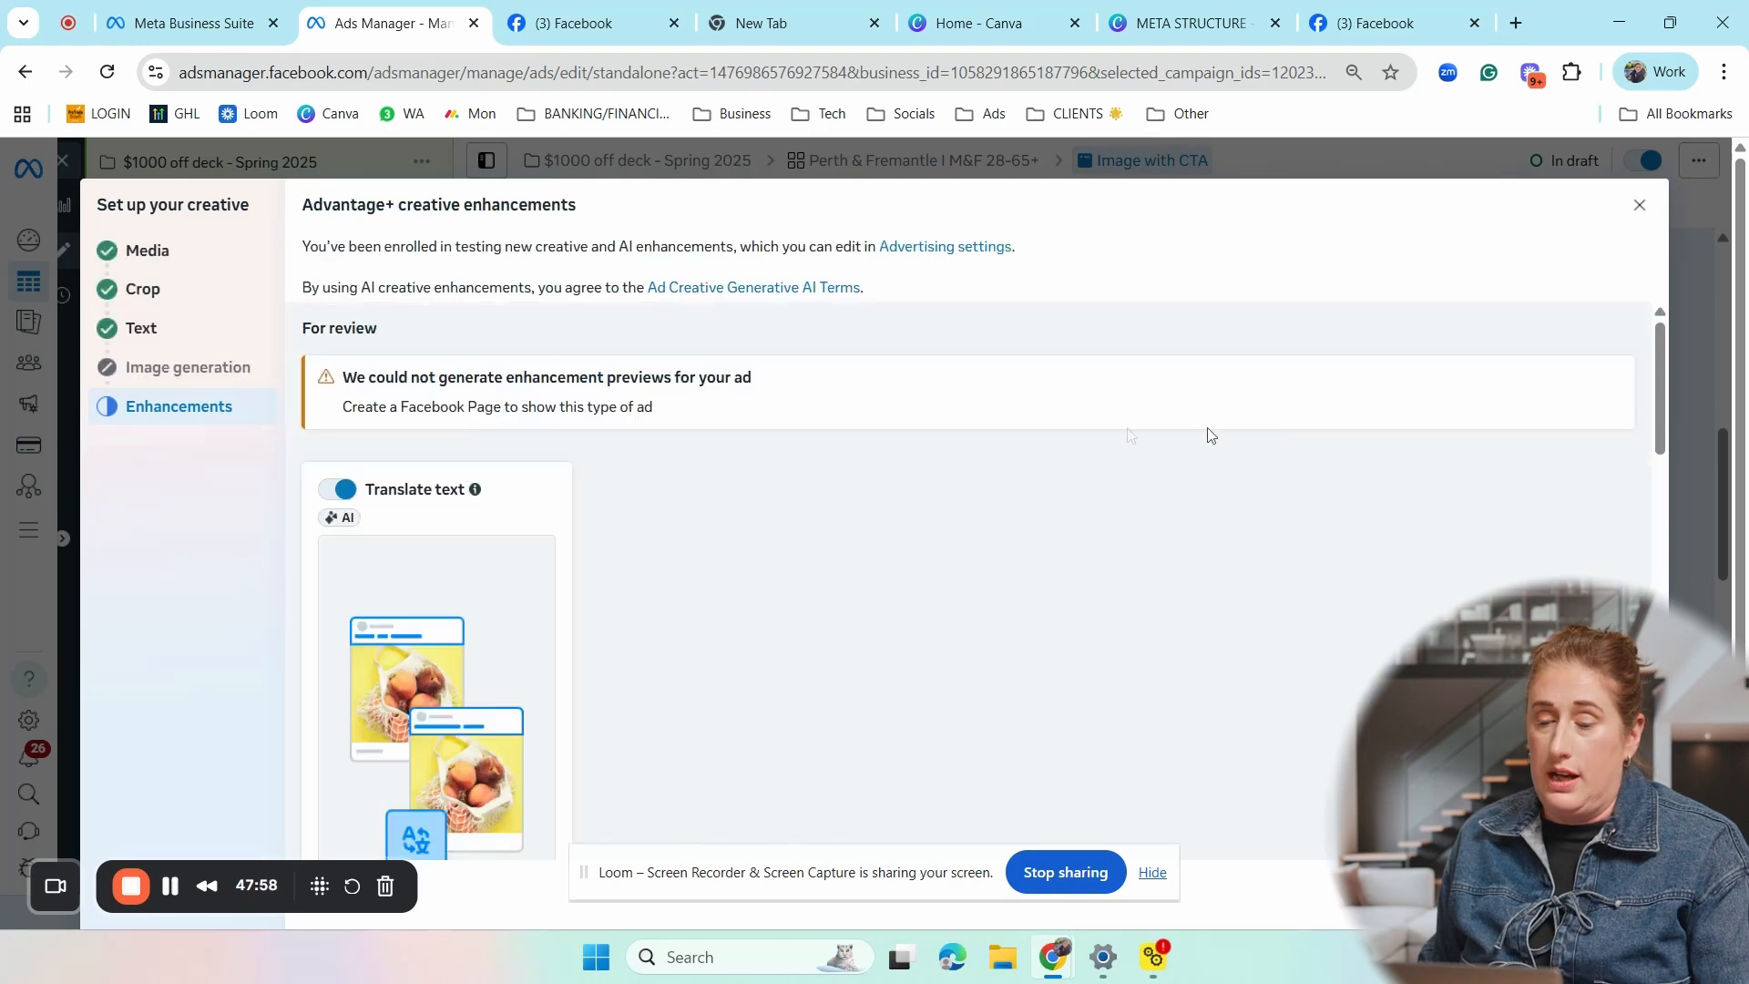
scroll(1188, 422, "down", 10)
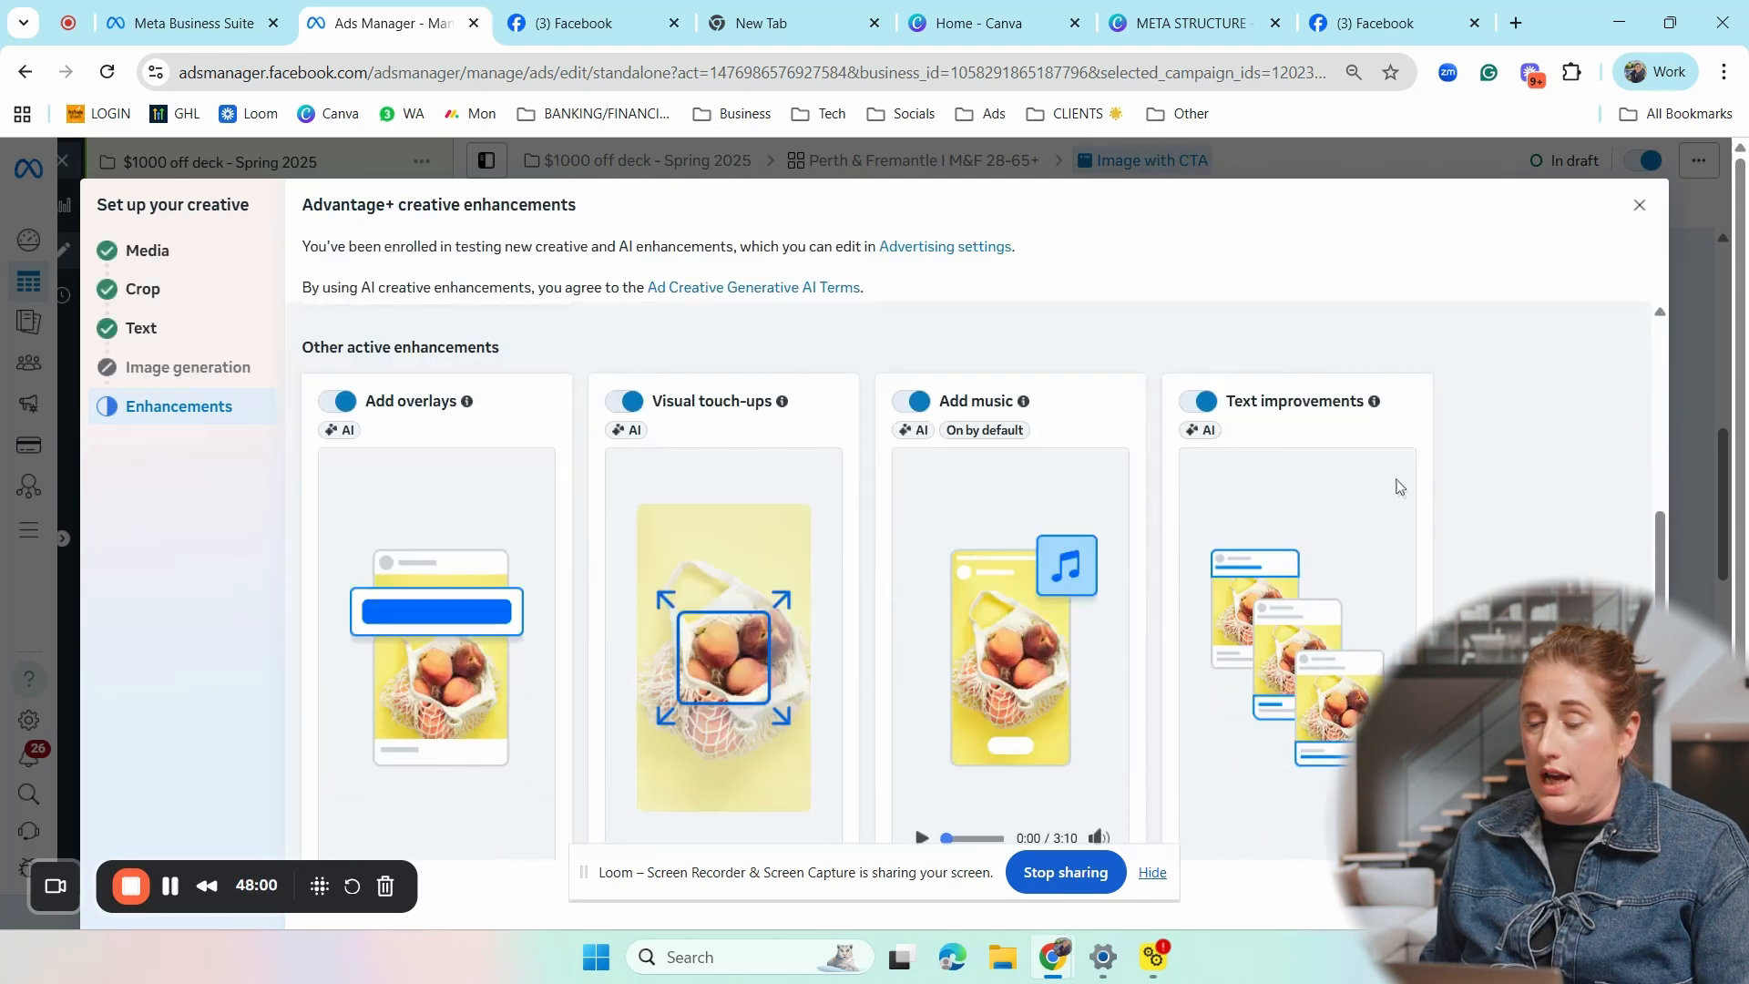
- Examine the Text improvements settings and the remaining creative enhancements, including Add animation, Enhance CTA and Flex media
left_click(1304, 525)
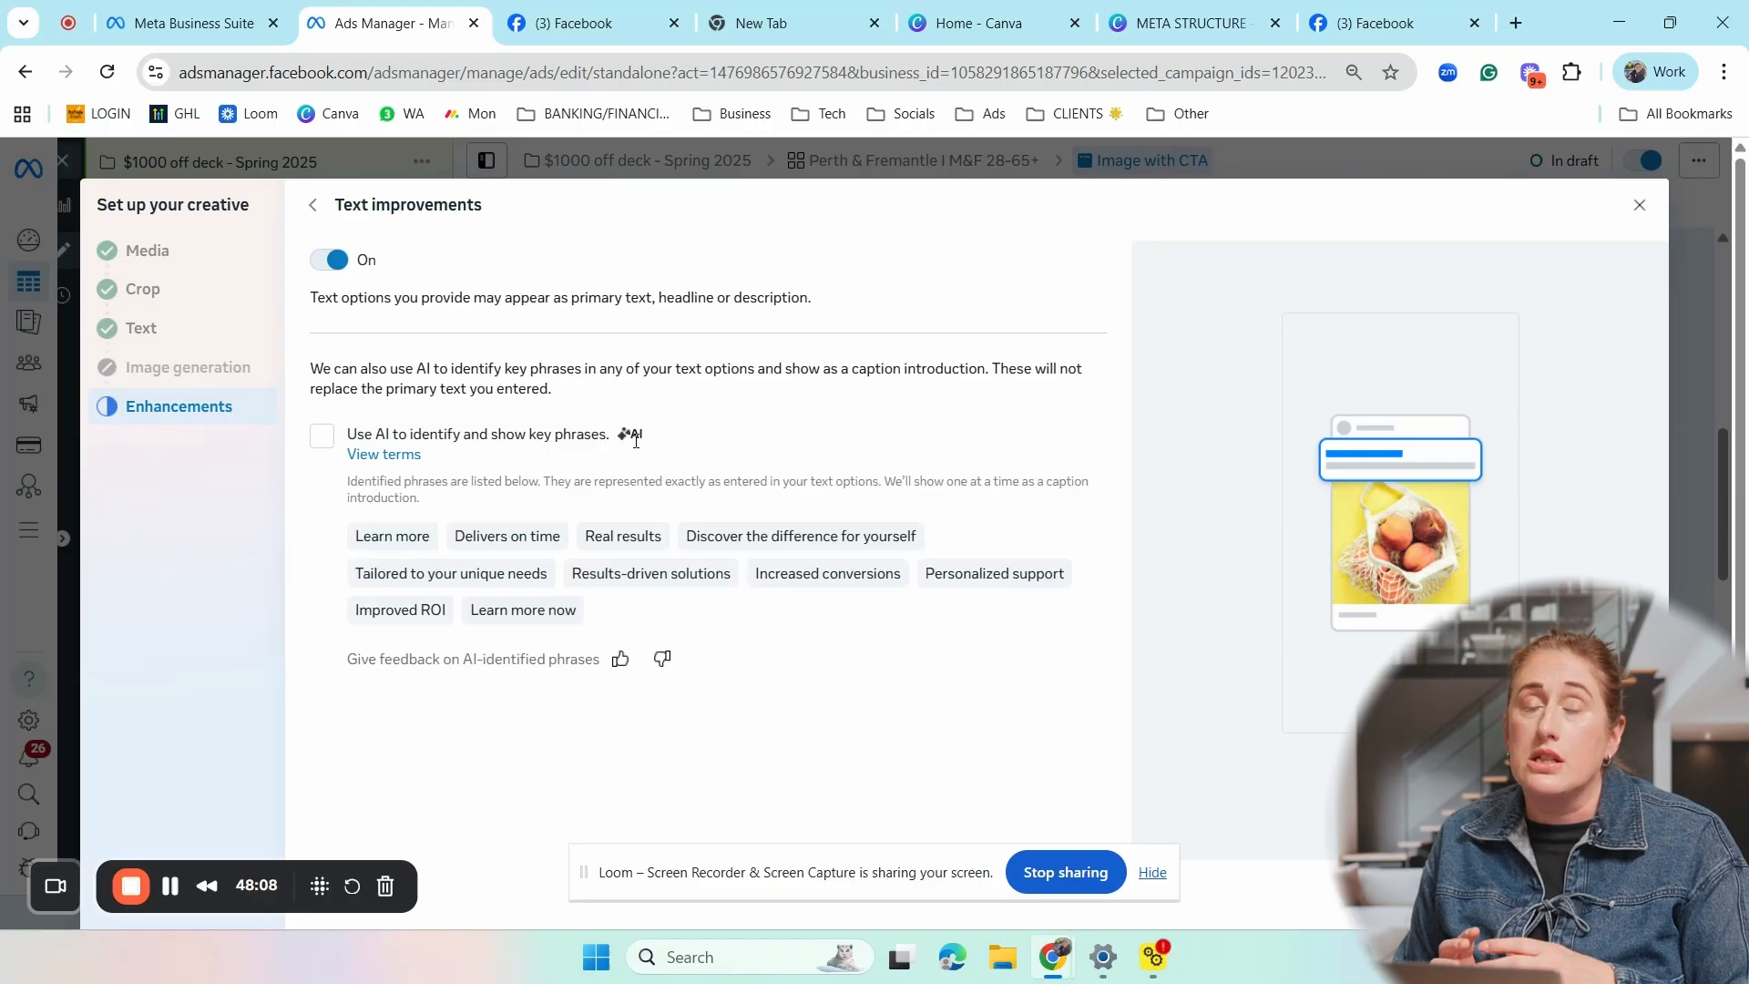
left_click(312, 205)
scroll(706, 550, "down", 3)
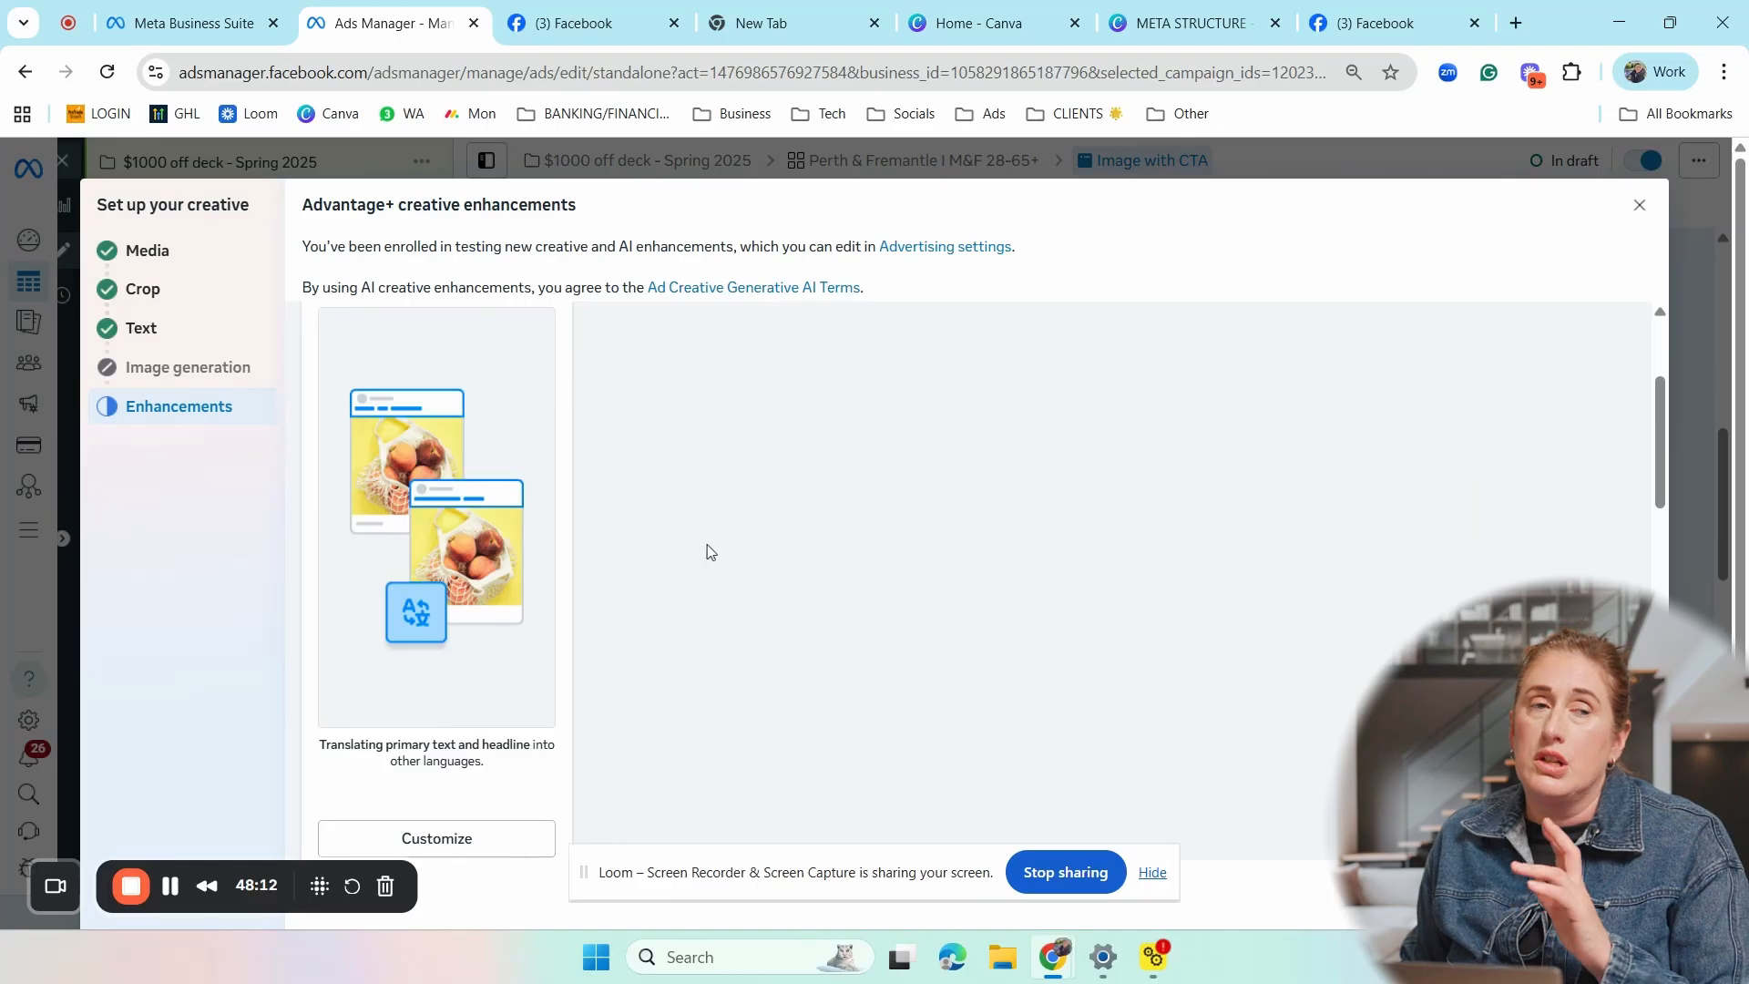
scroll(813, 579, "down", 10)
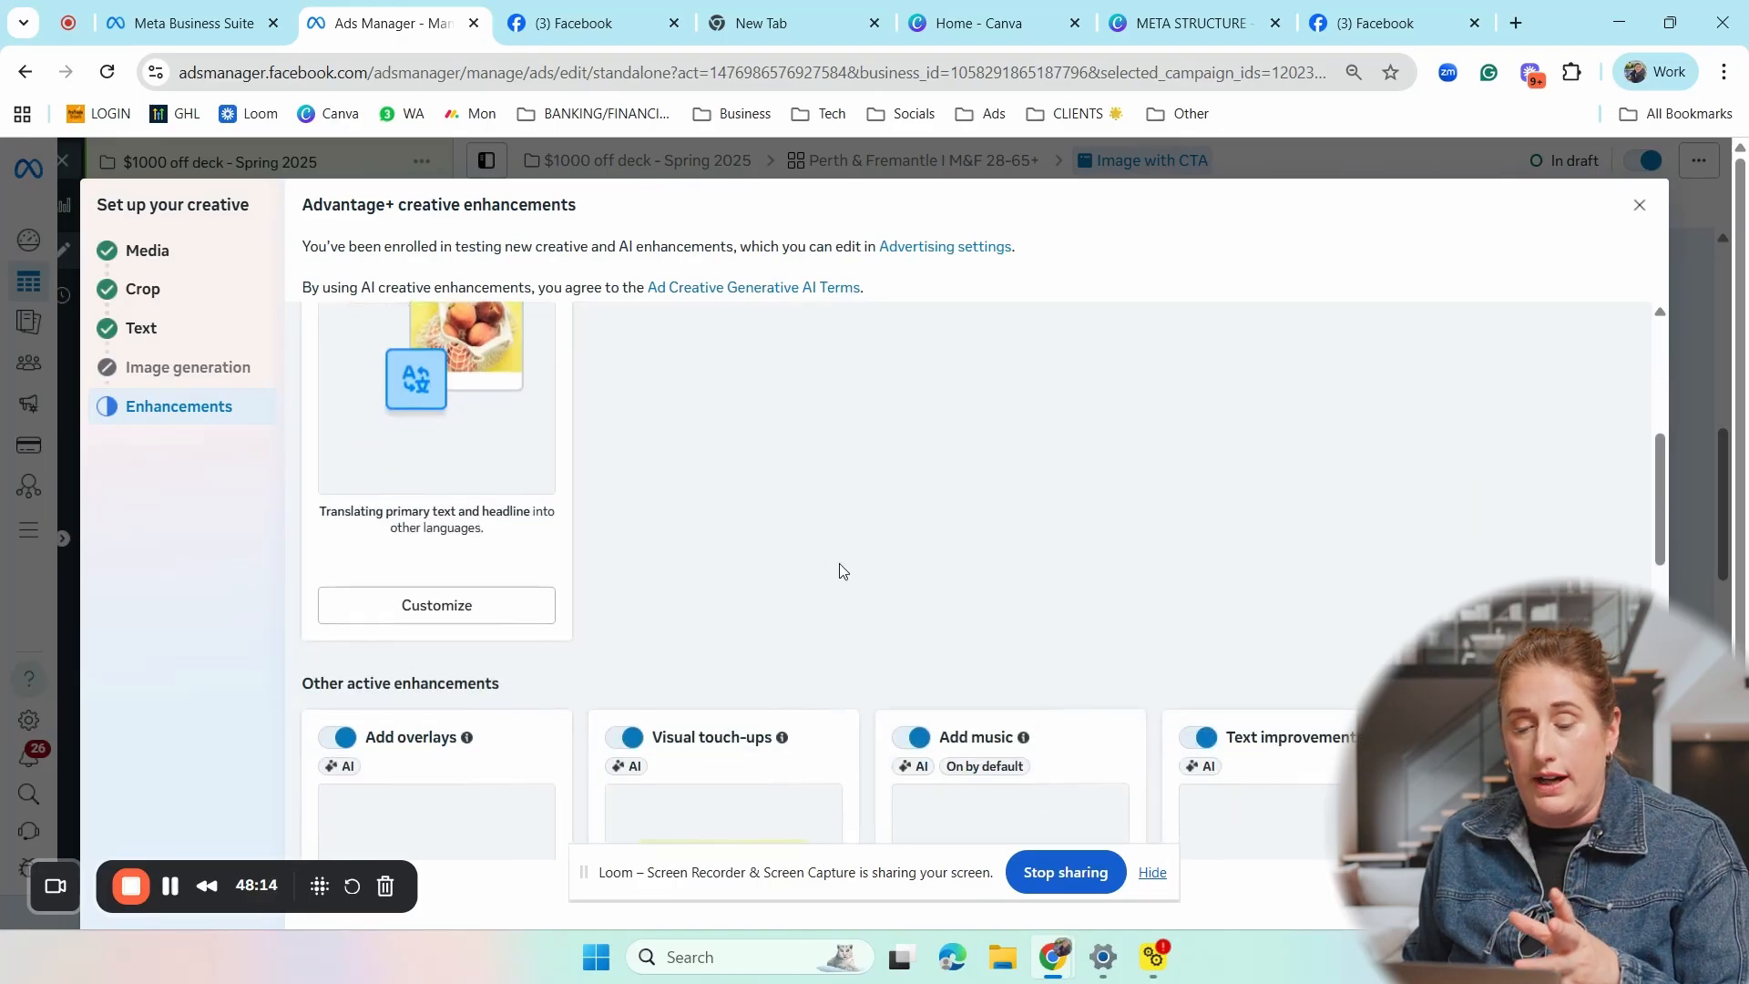
scroll(870, 569, "down", 3)
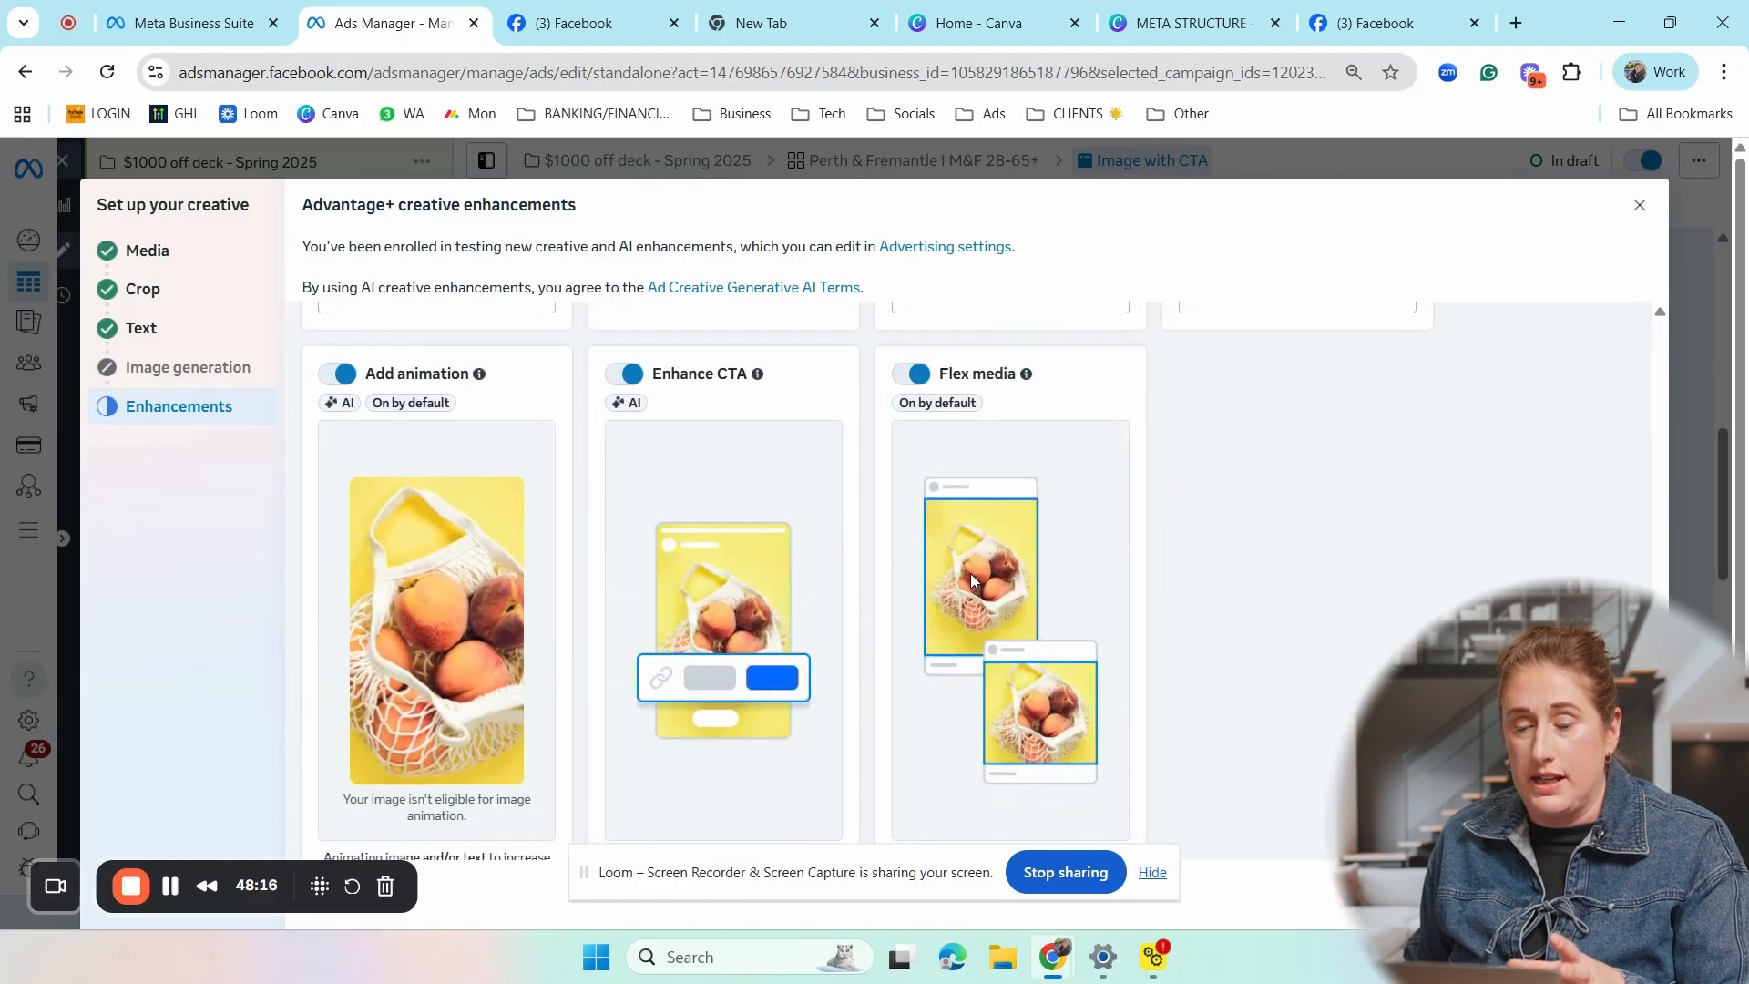
scroll(971, 574, "down", 2)
scroll(781, 492, "up", 3)
scroll(820, 546, "down", 3)
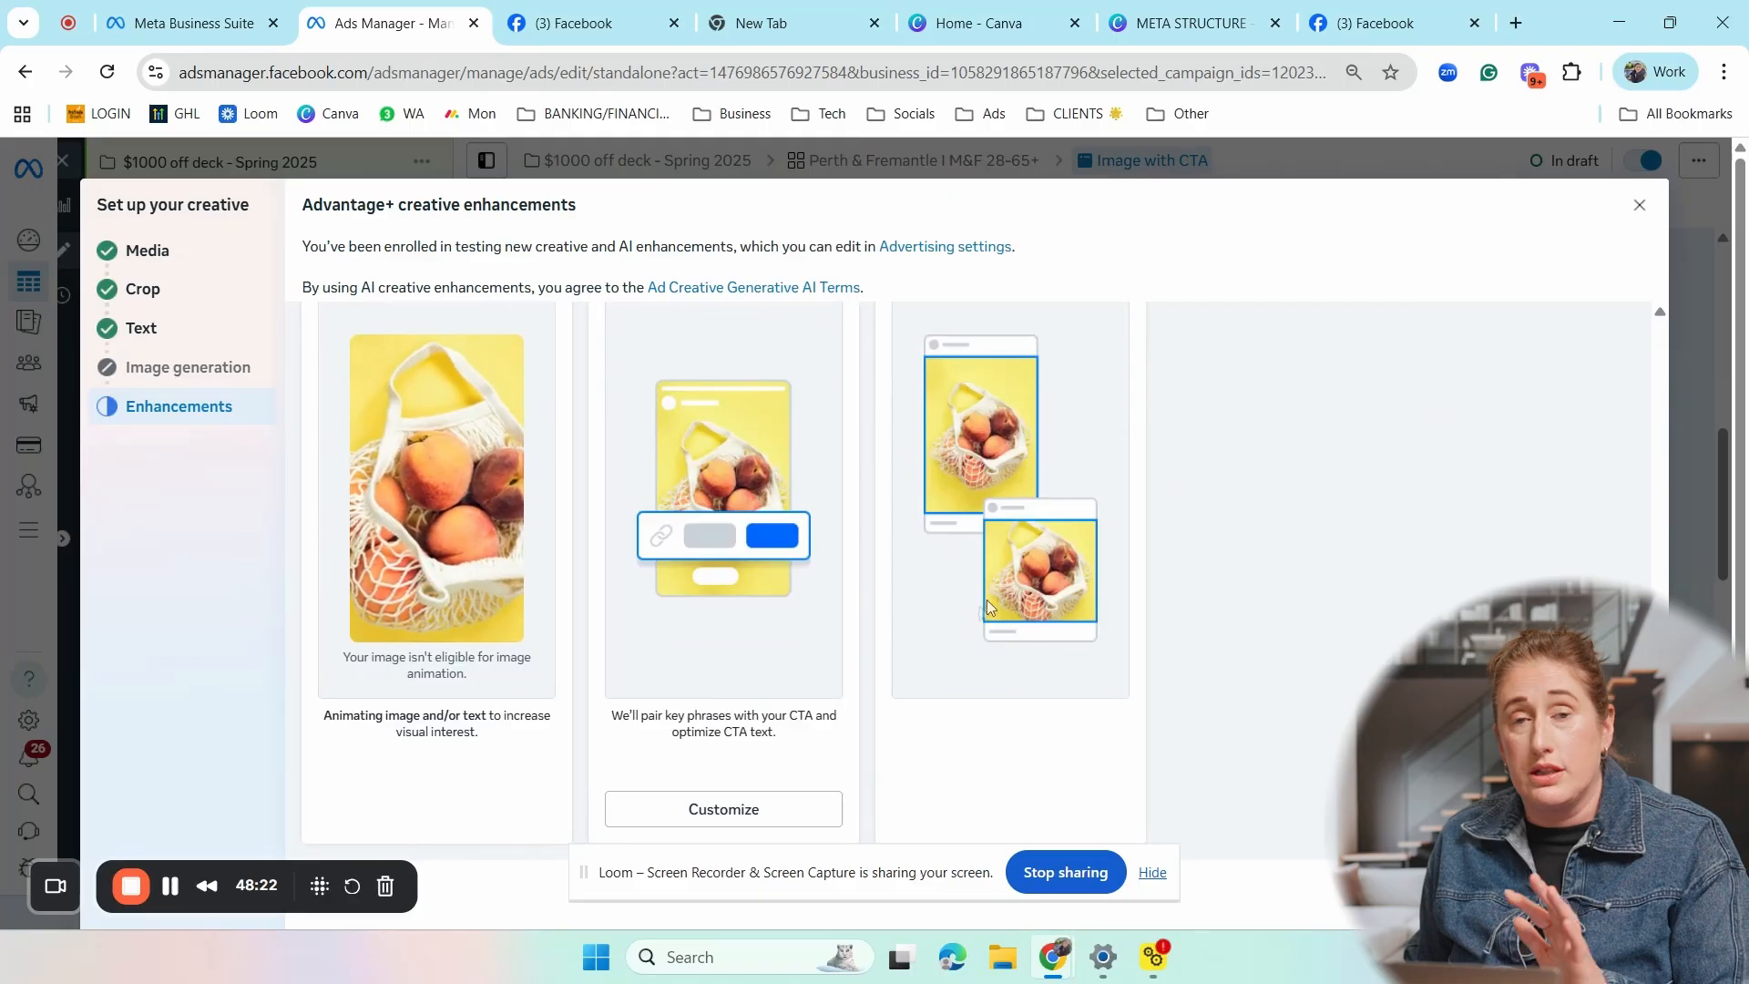
scroll(1050, 622, "down", 1)
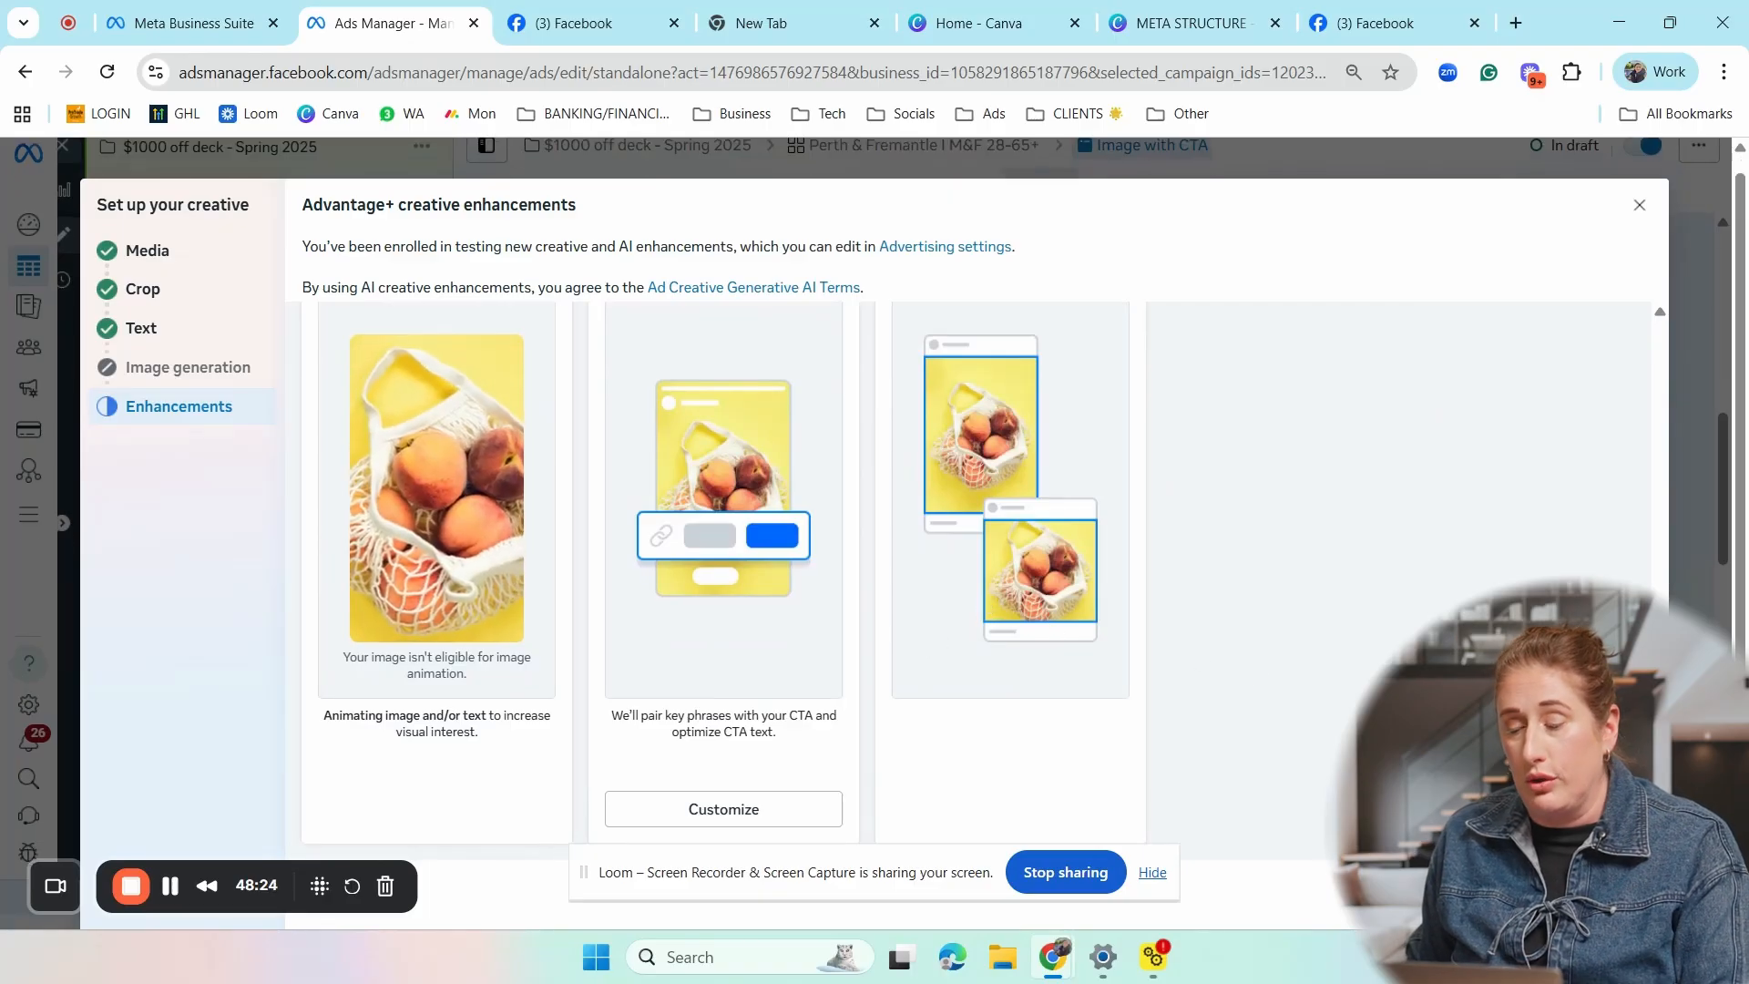
key("Escape")
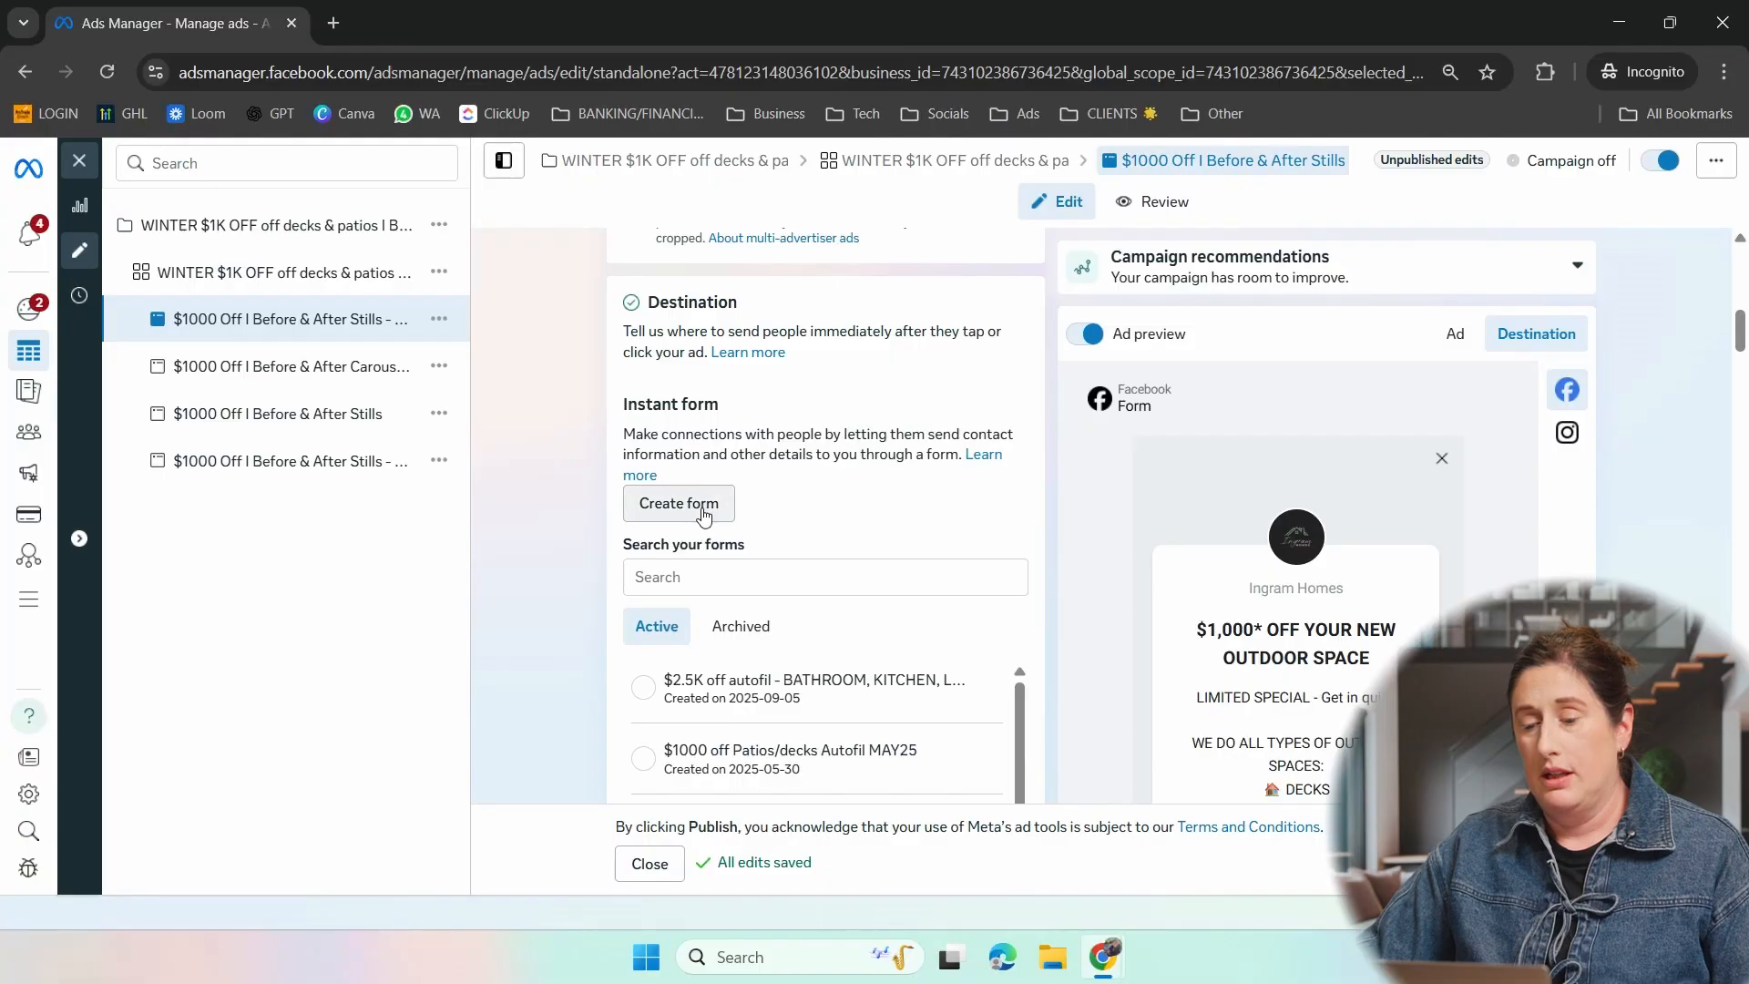
- Create a new instant form for the ad's destination and name it "Leads Spring Offer $1k off 11/6/25, 3:16 PM"
left_click(704, 516)
left_click(666, 300)
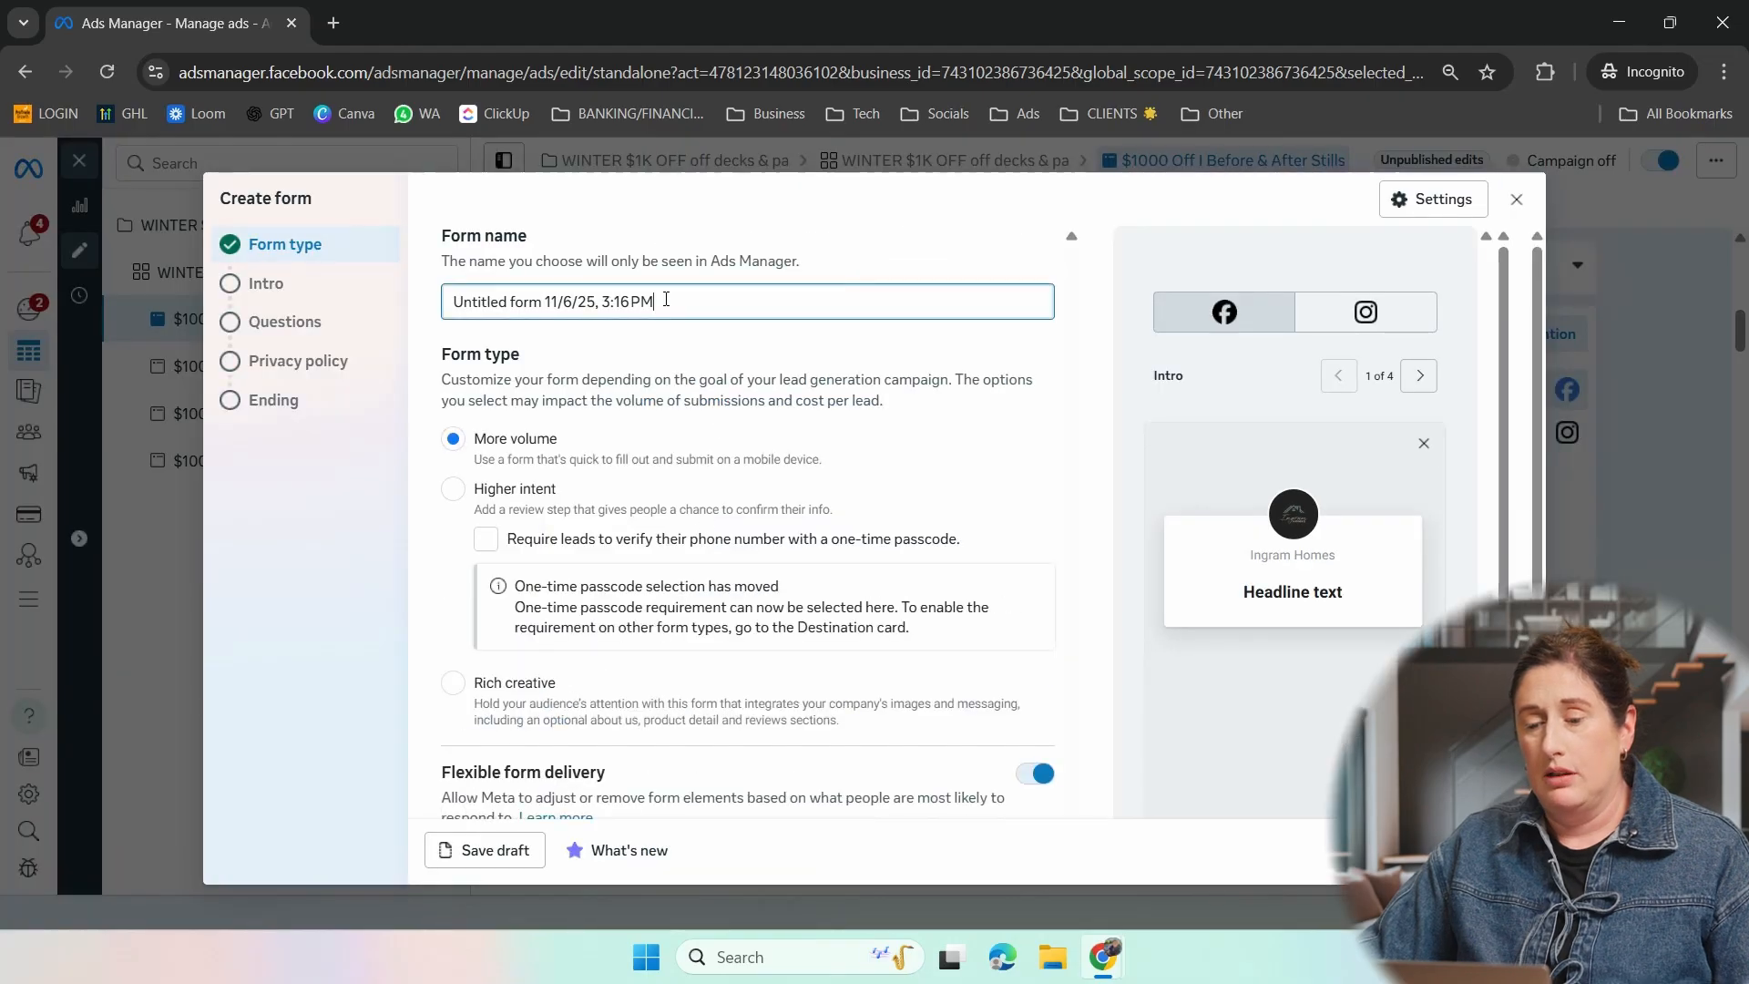
key("BackSpace")
key("BackSpace")
key("BackSpace")
key("BackSpace")
key("BackSpace")
key("BackSpace")
key("BackSpace")
key("BackSpace")
key("BackSpace")
key("BackSpace")
key("BackSpace")
key("BackSpace")
key("BackSpace")
key("BackSpace")
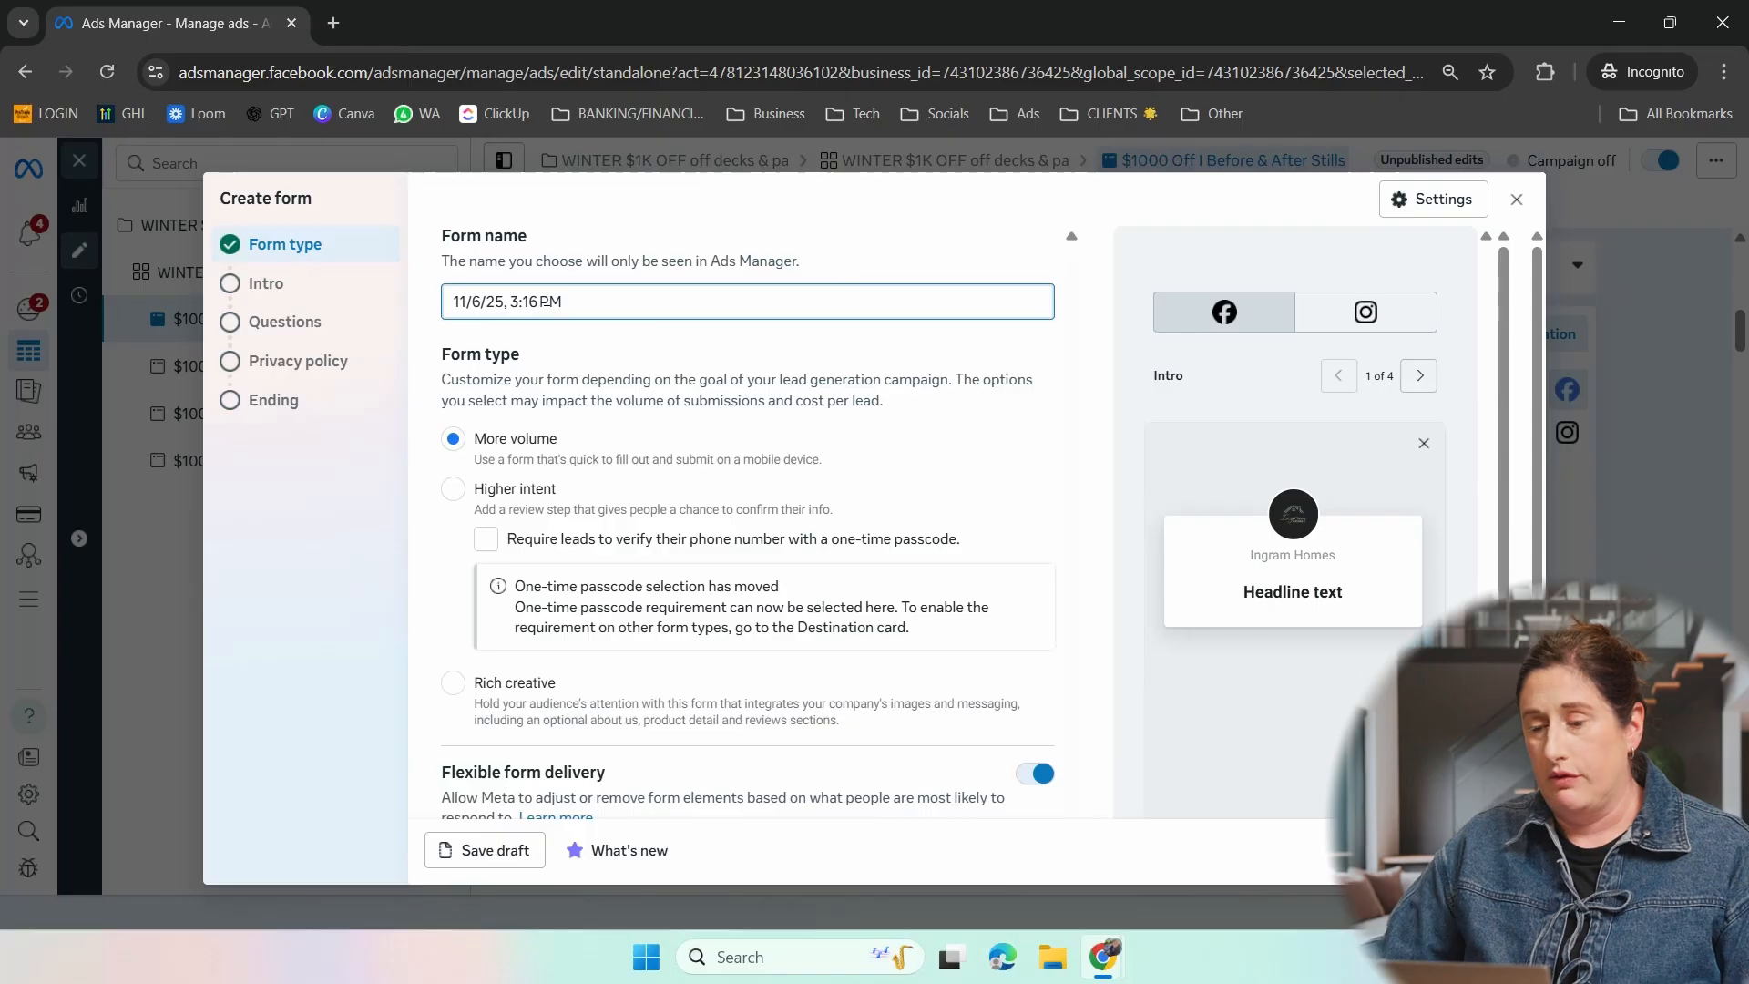
type("Lead")
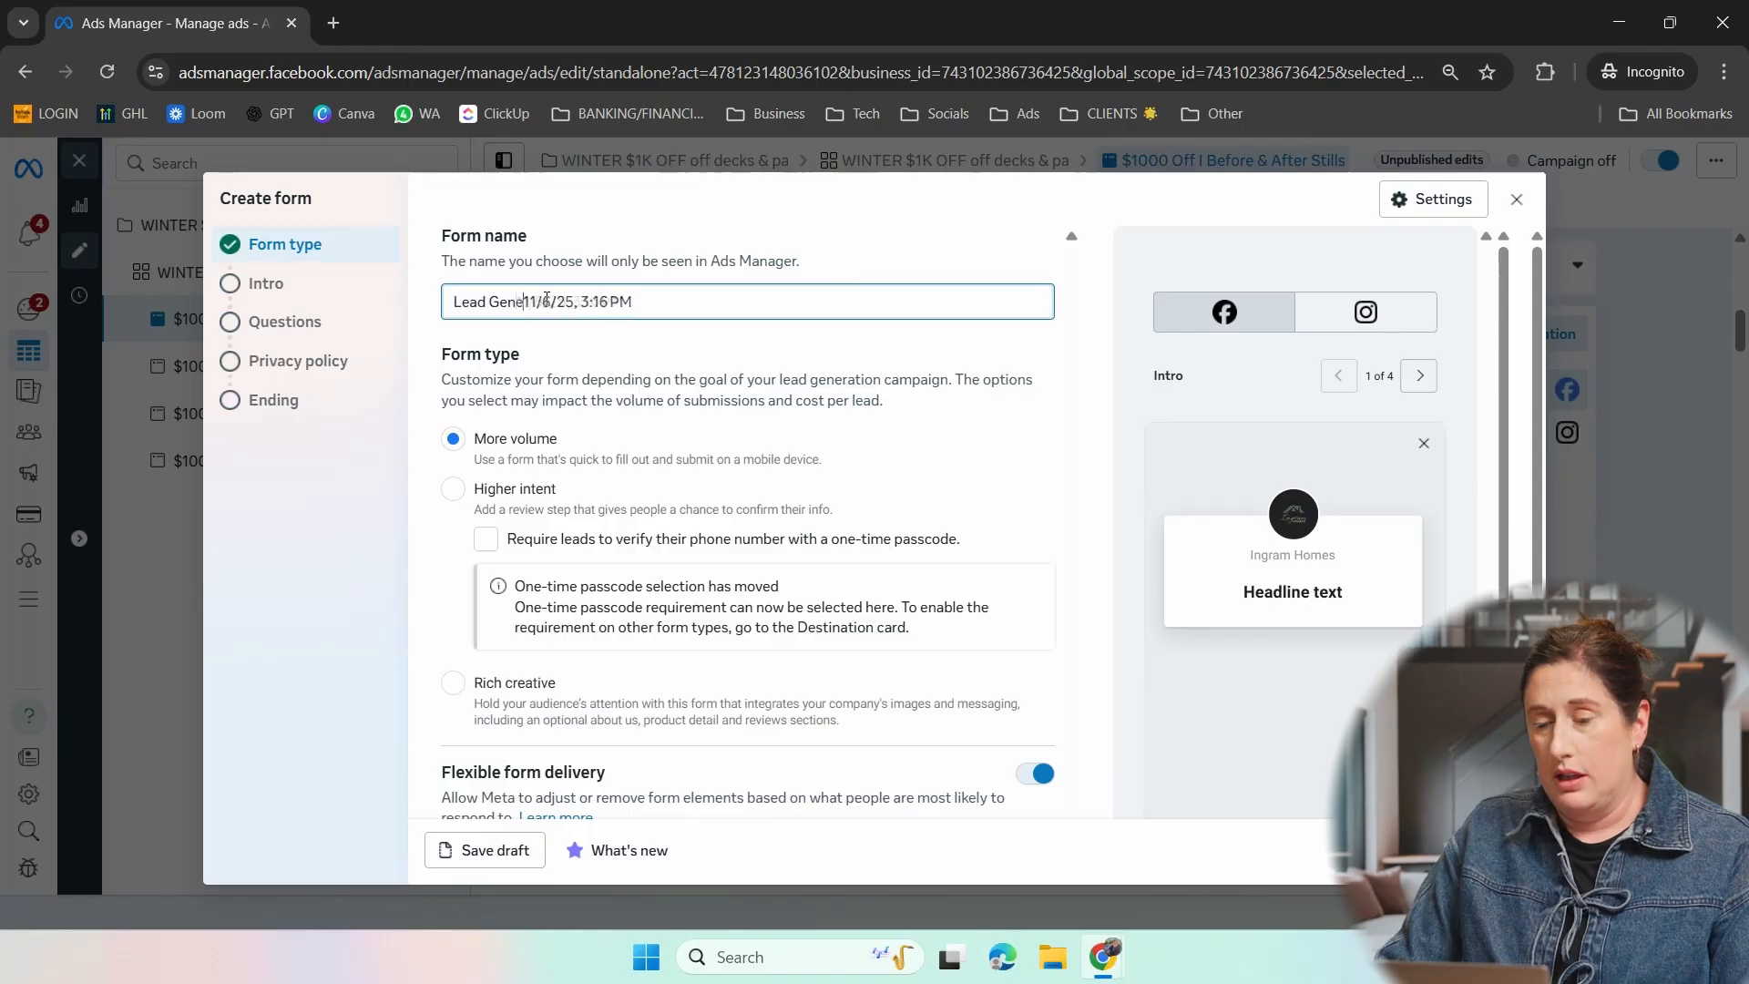
key("BackSpace")
type("s ")
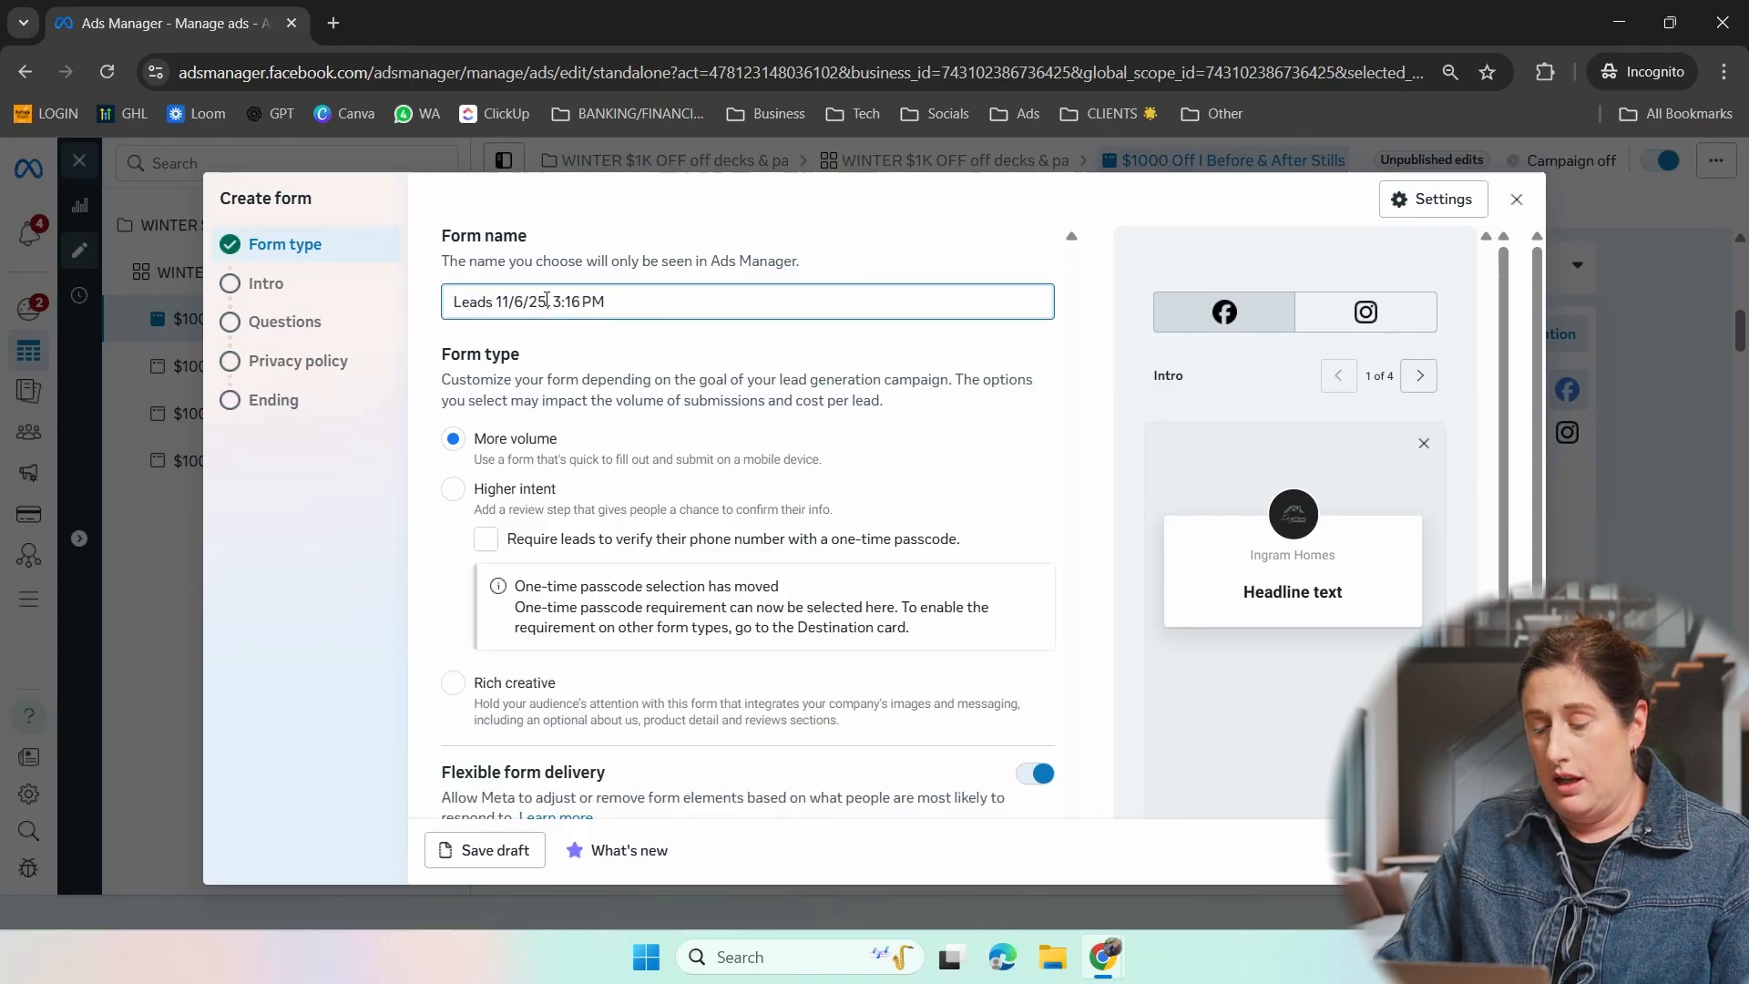
type("Spring Offer $1k off ")
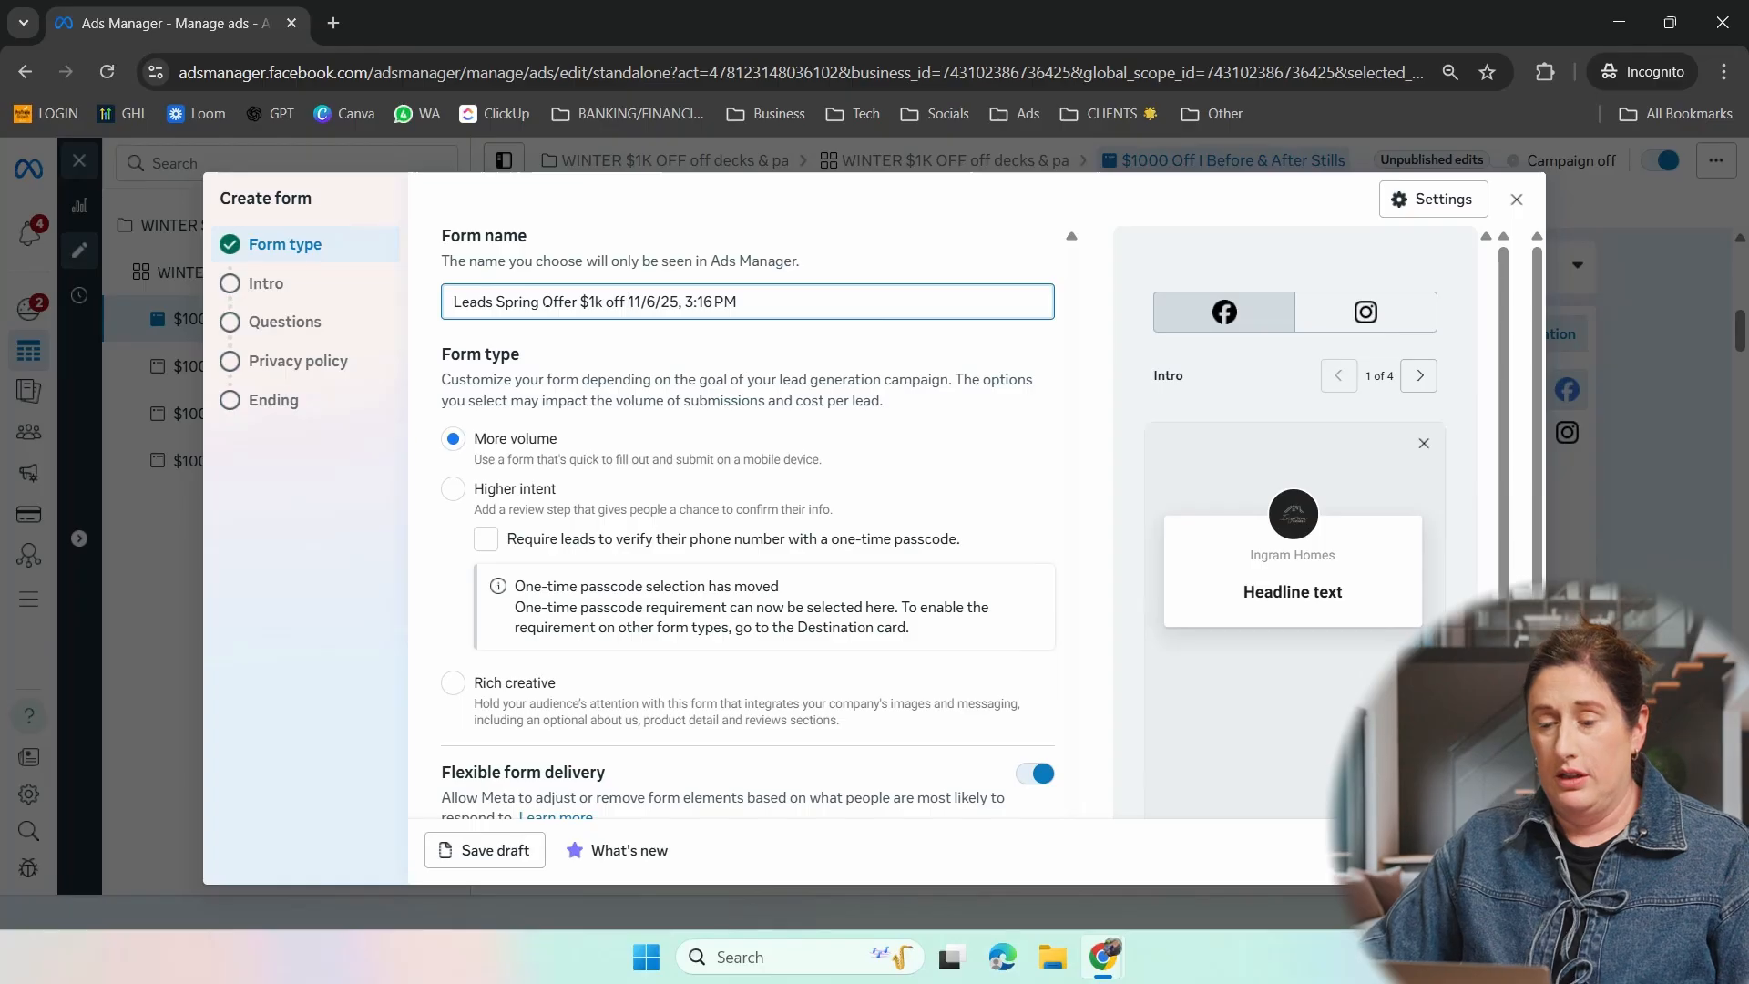
type("-")
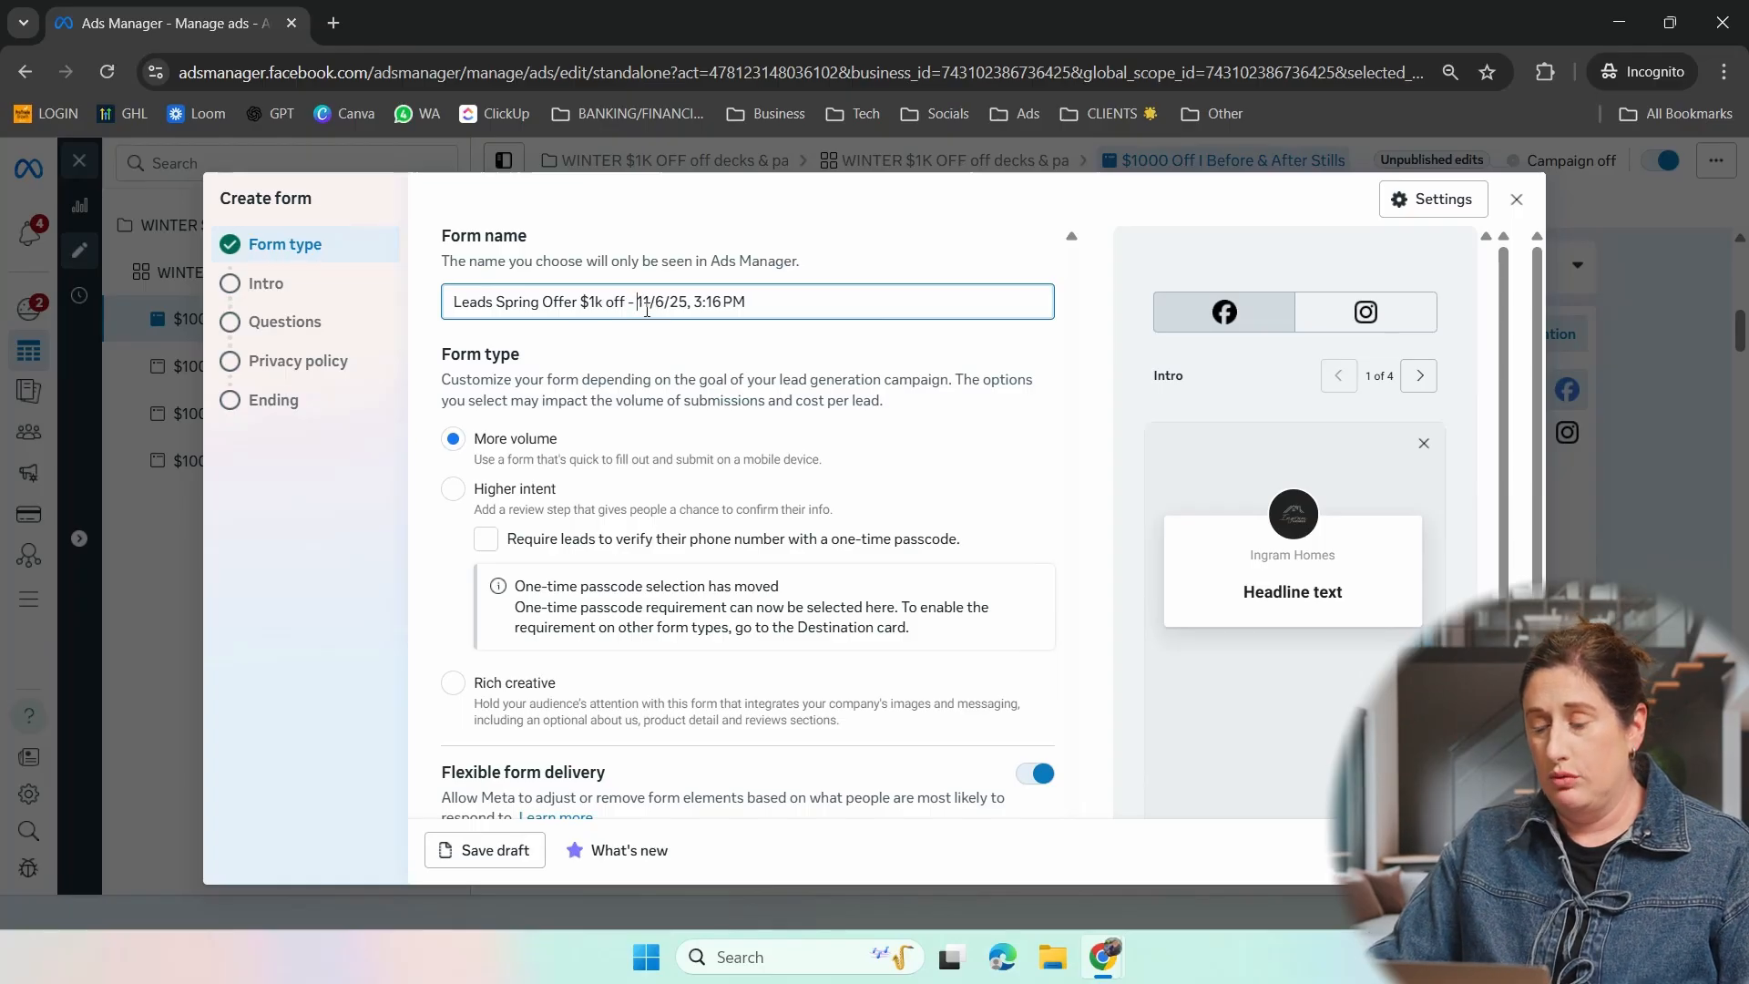
key("BackSpace")
key("BackSpace")
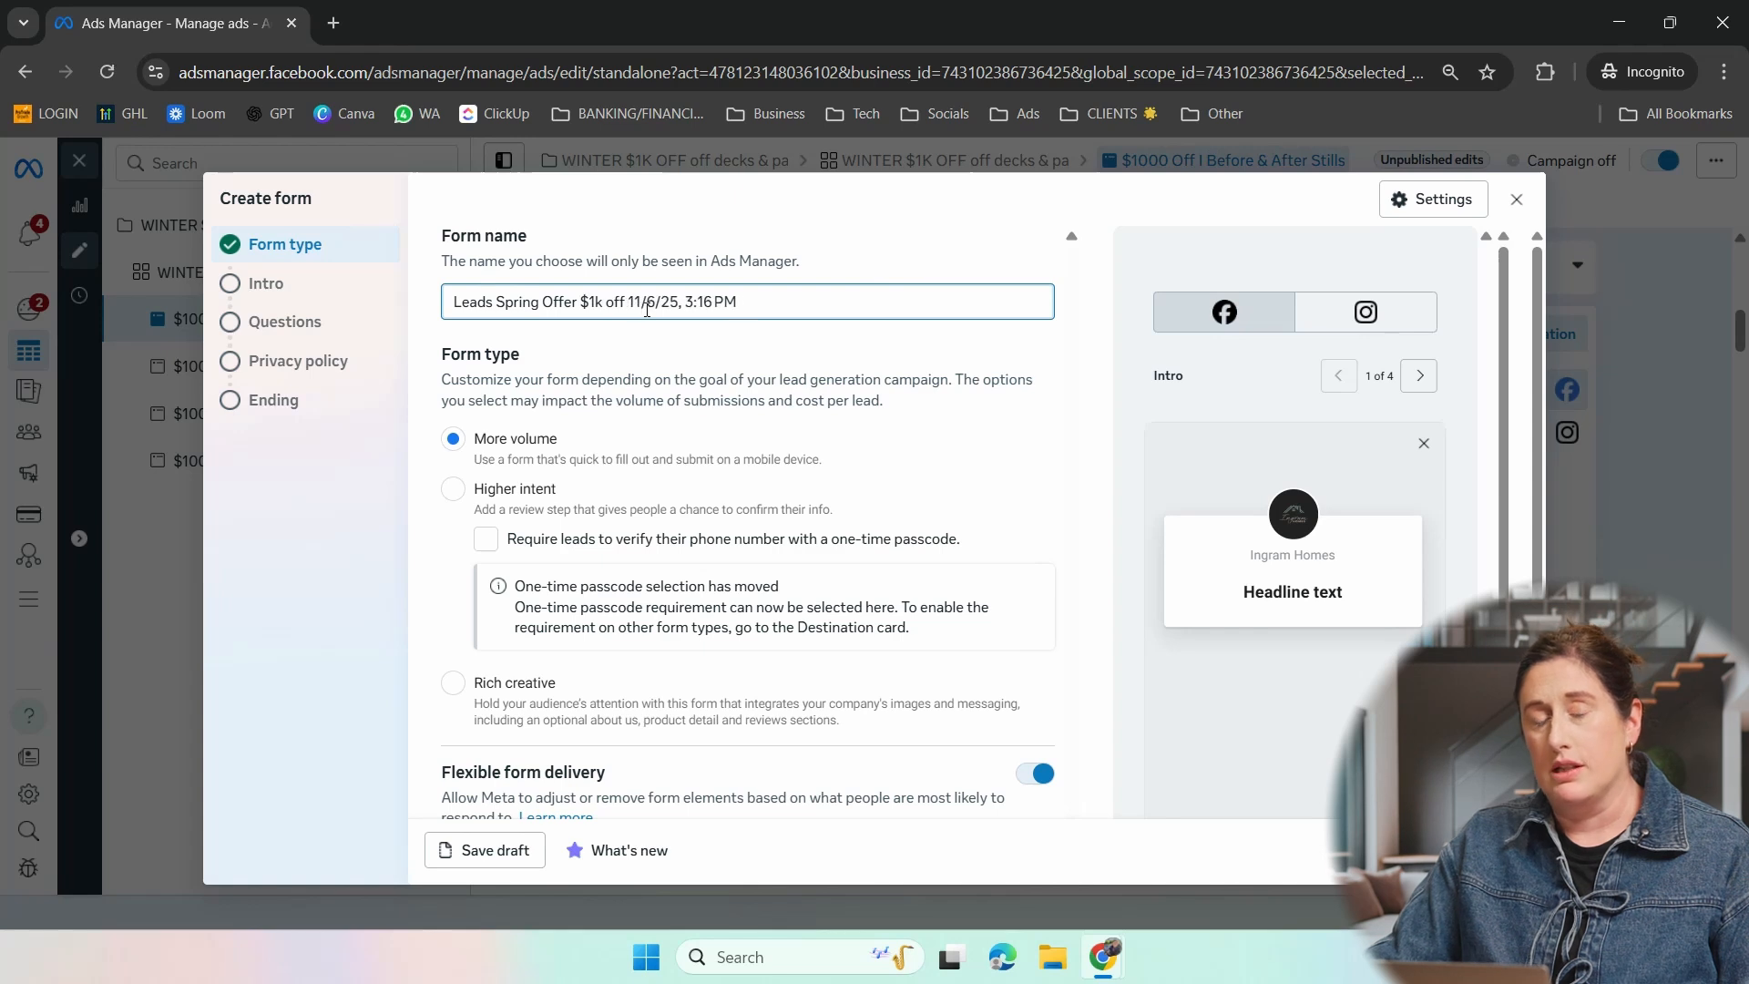
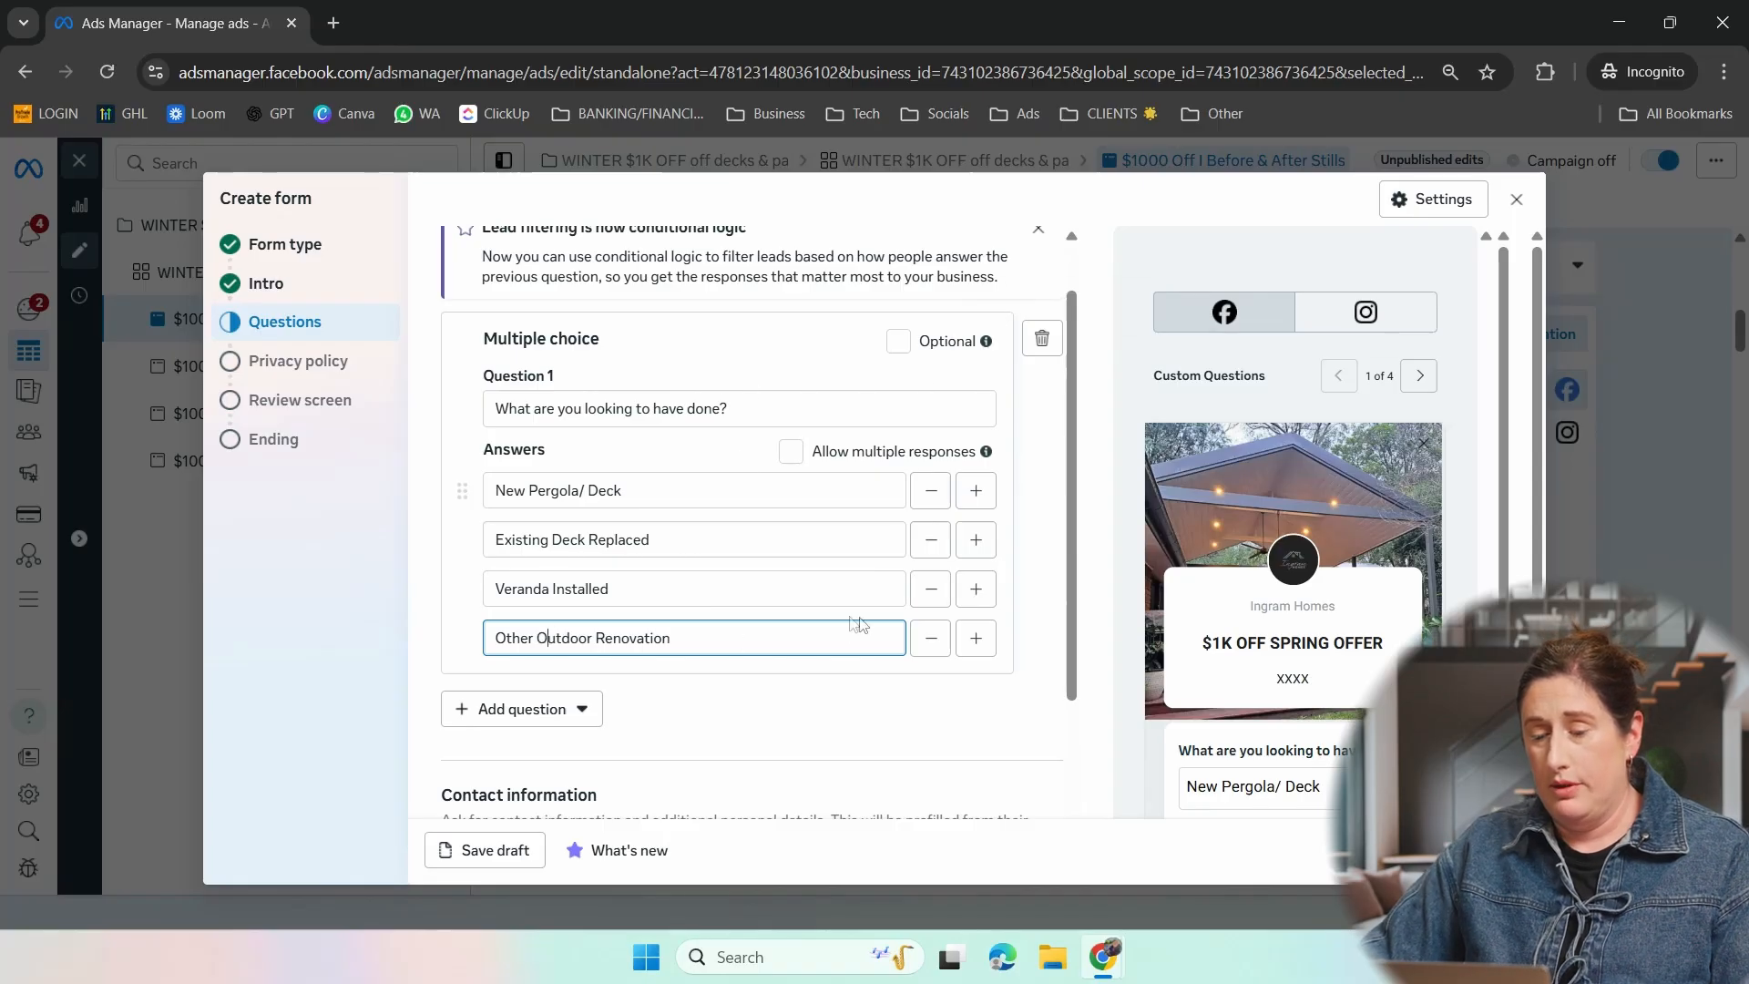
- Add a short answer question to the form reading "Where is your location?"
left_click(576, 709)
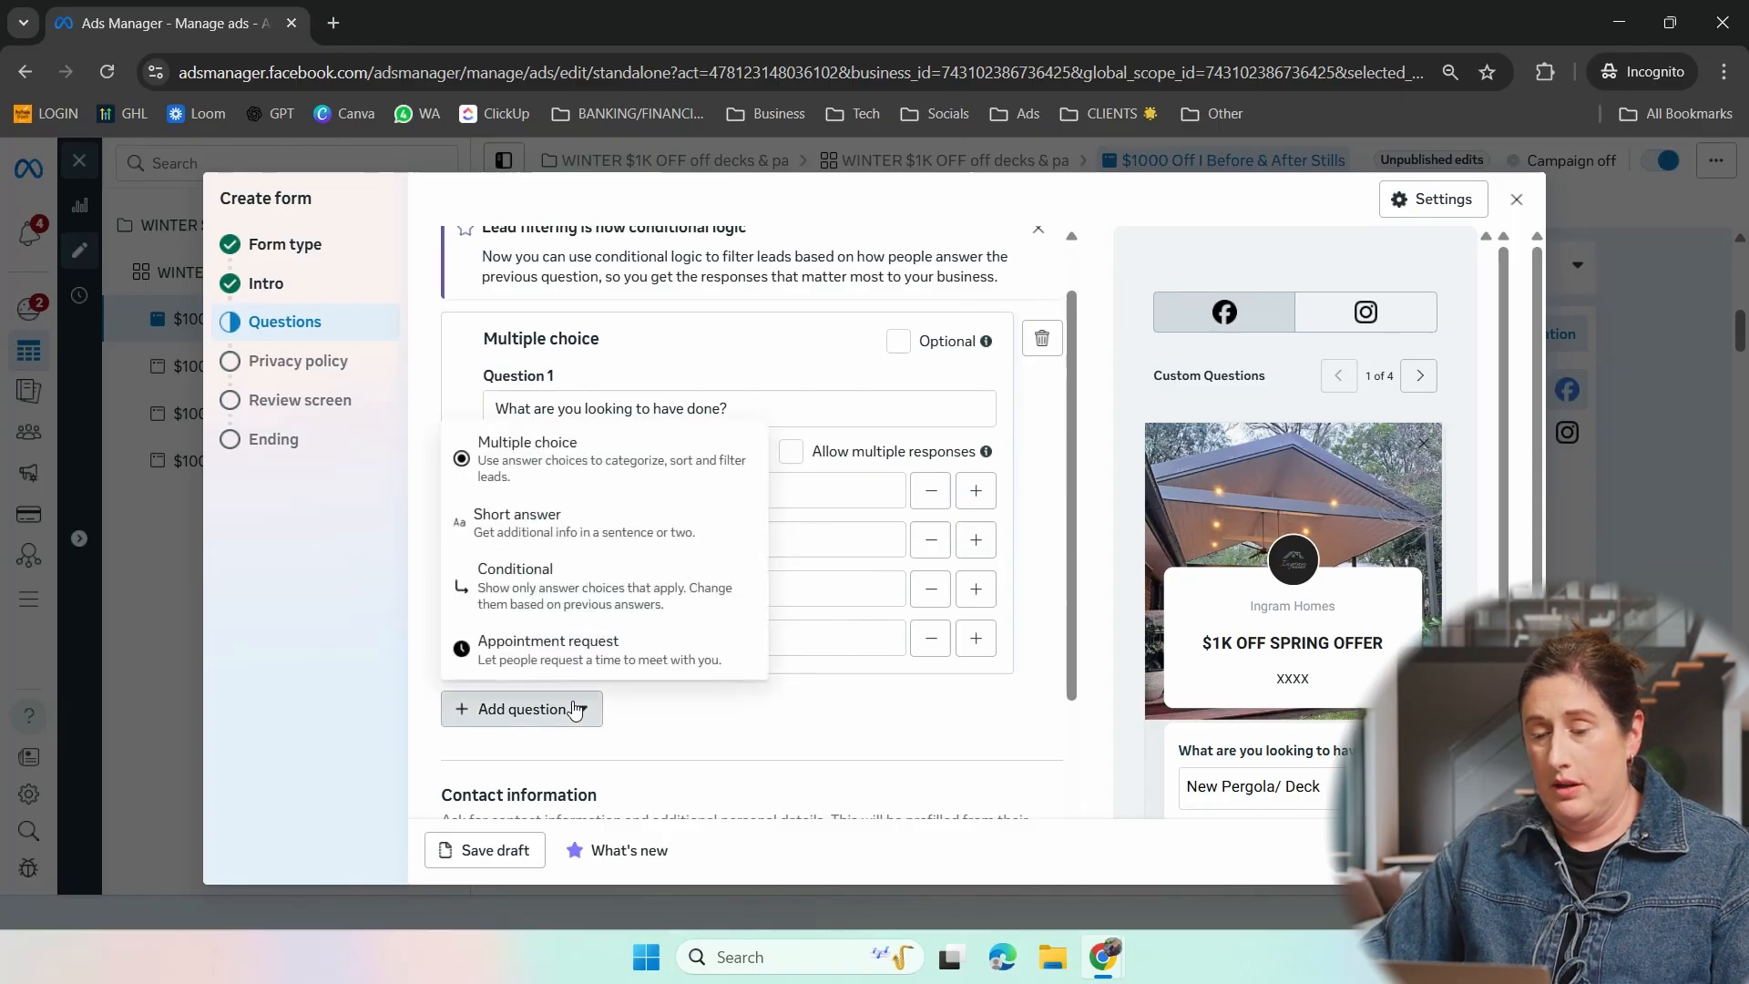
left_click(605, 517)
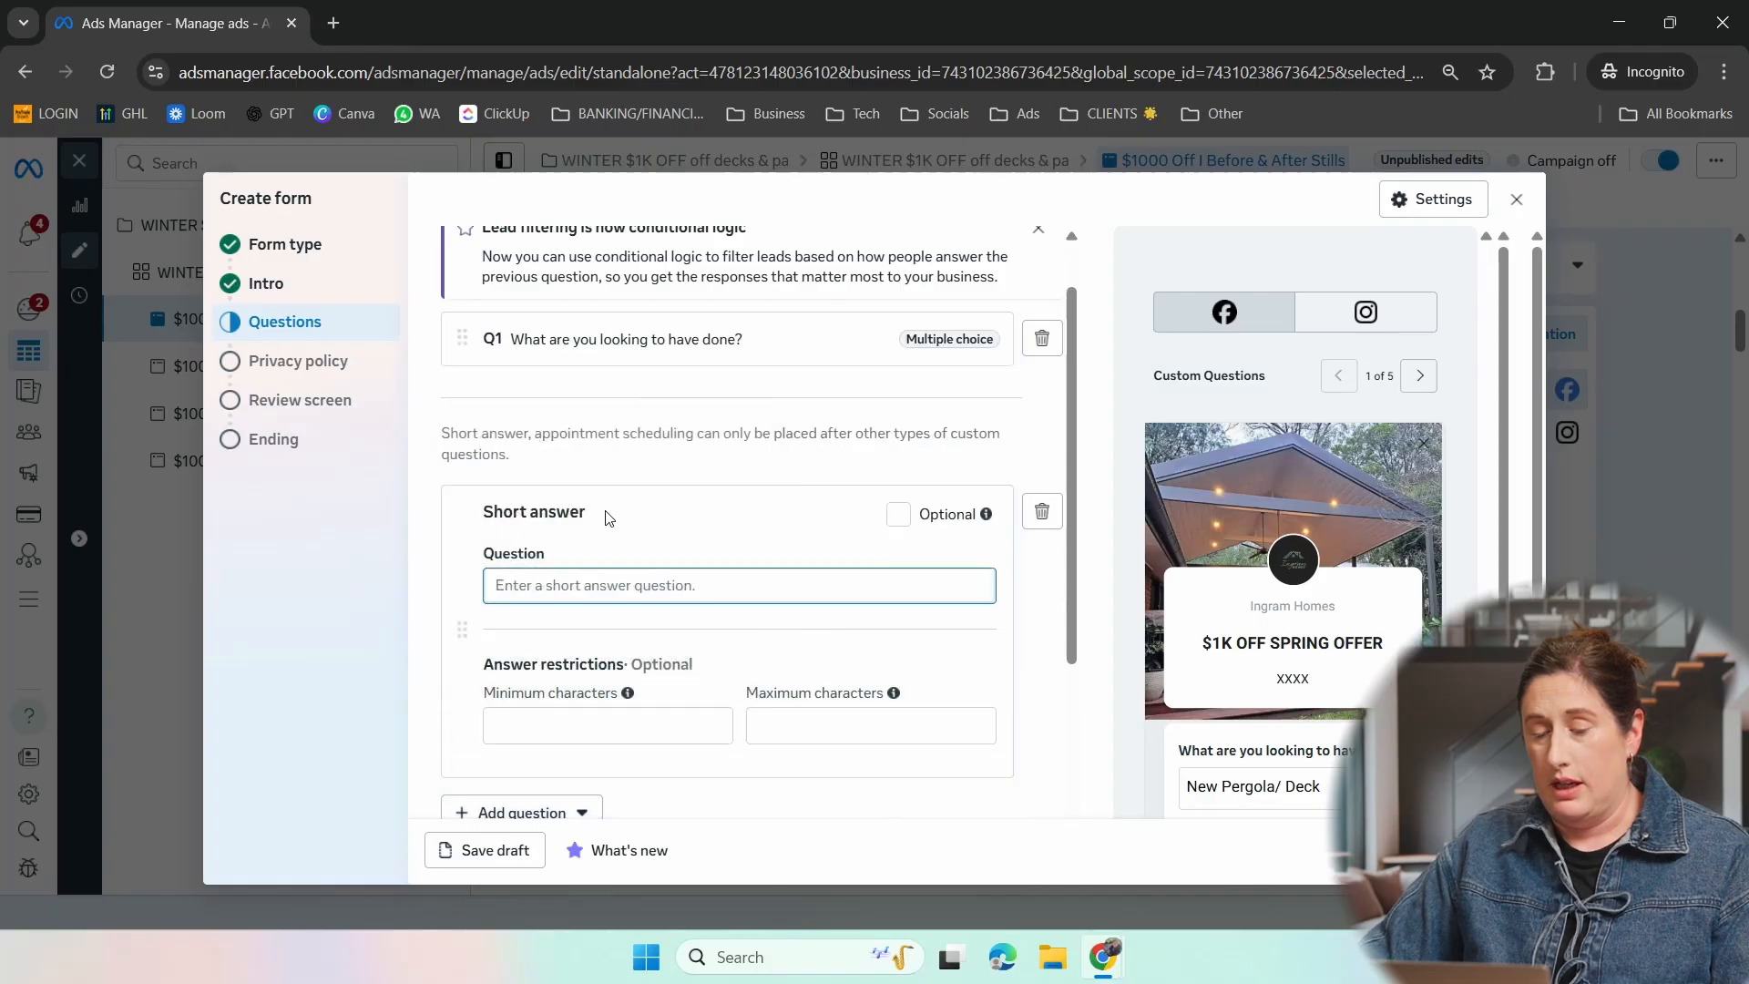
type("Wher")
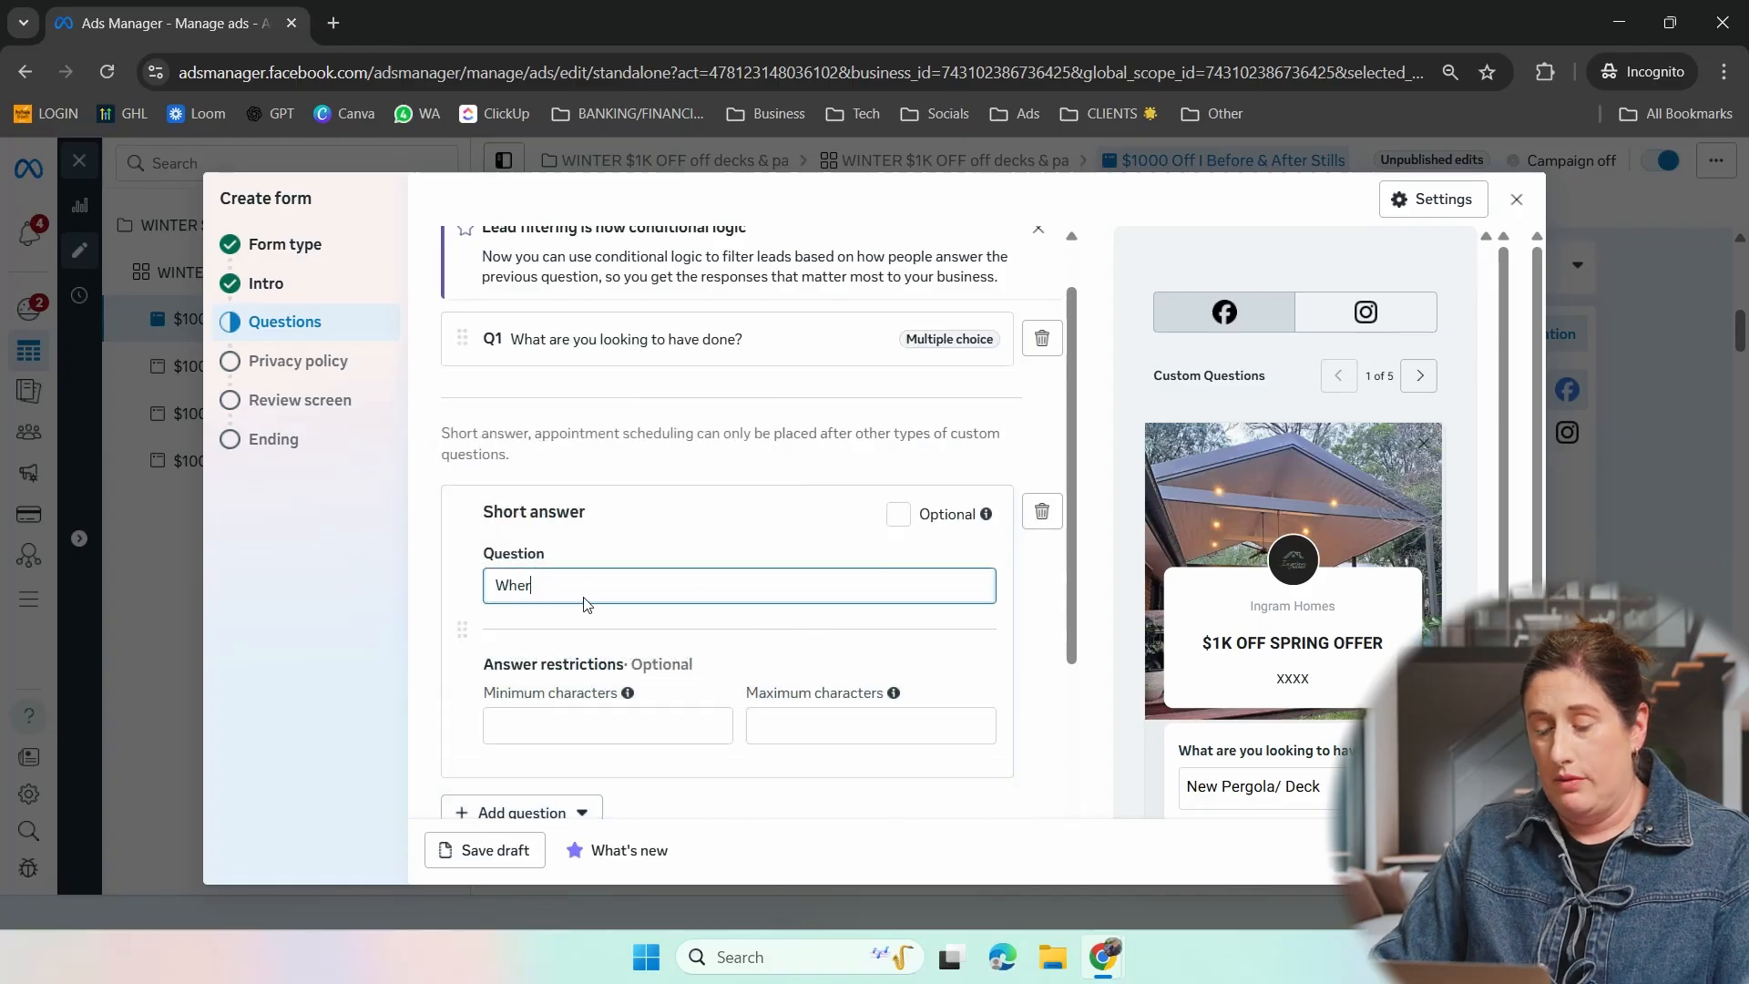
type("e is your location?")
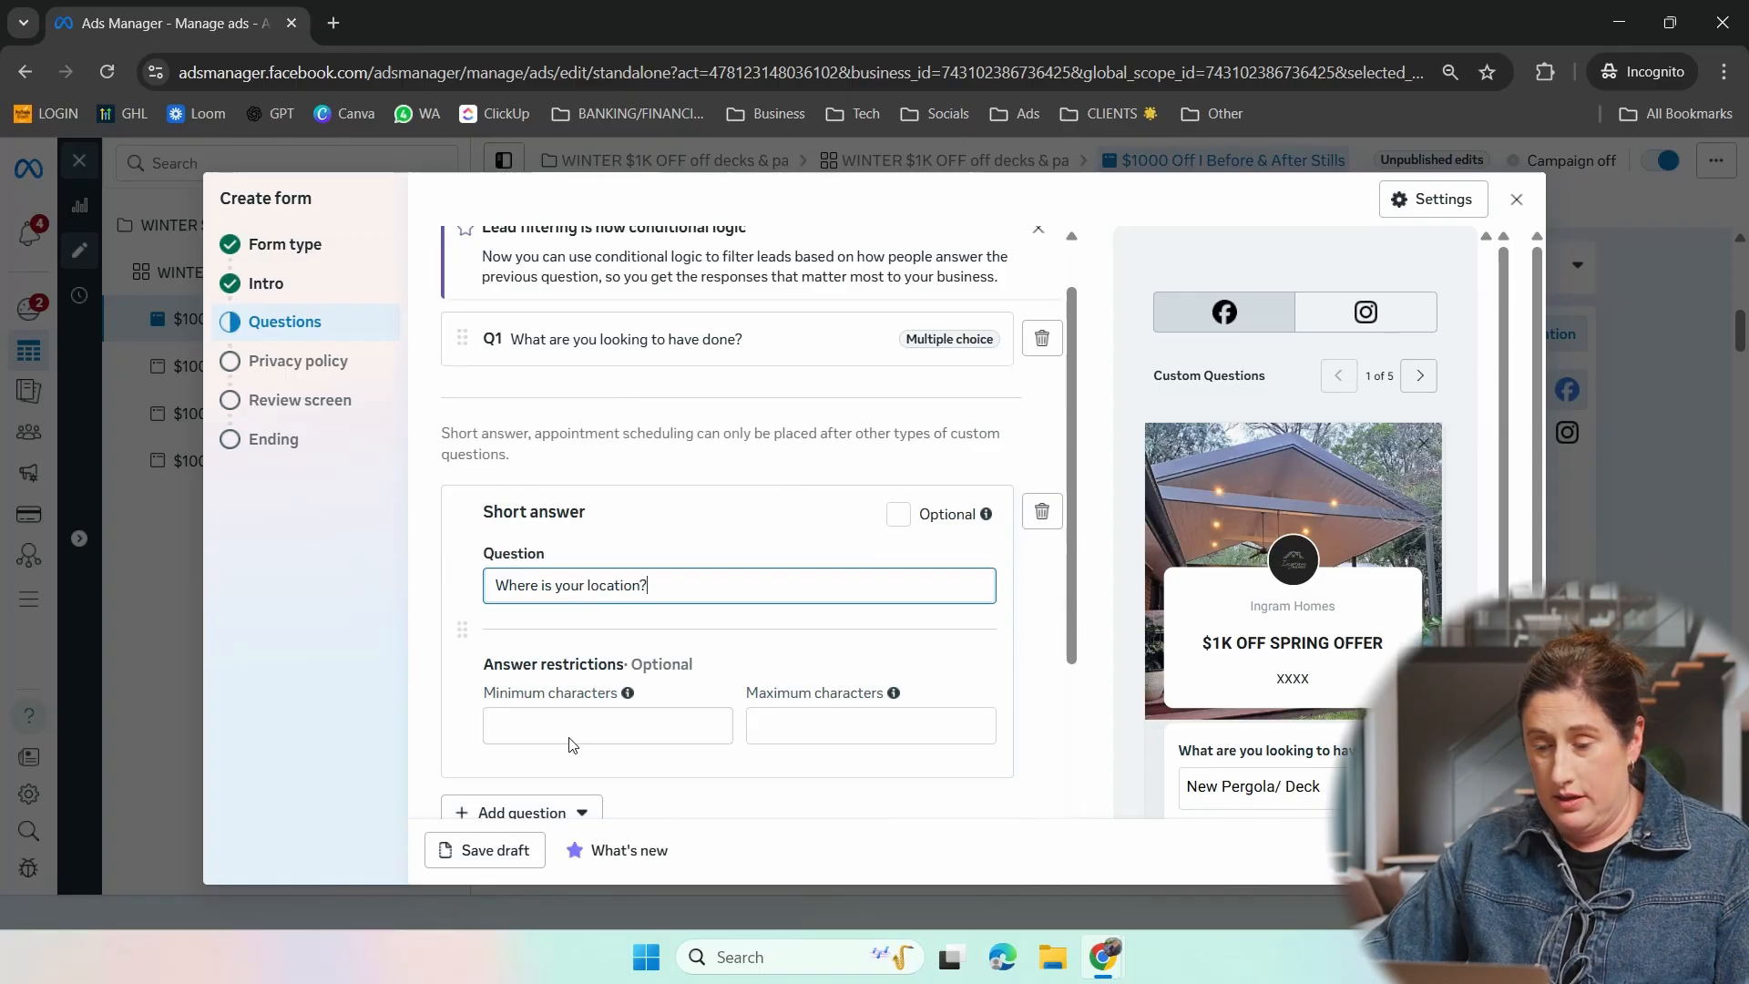
left_click(569, 739)
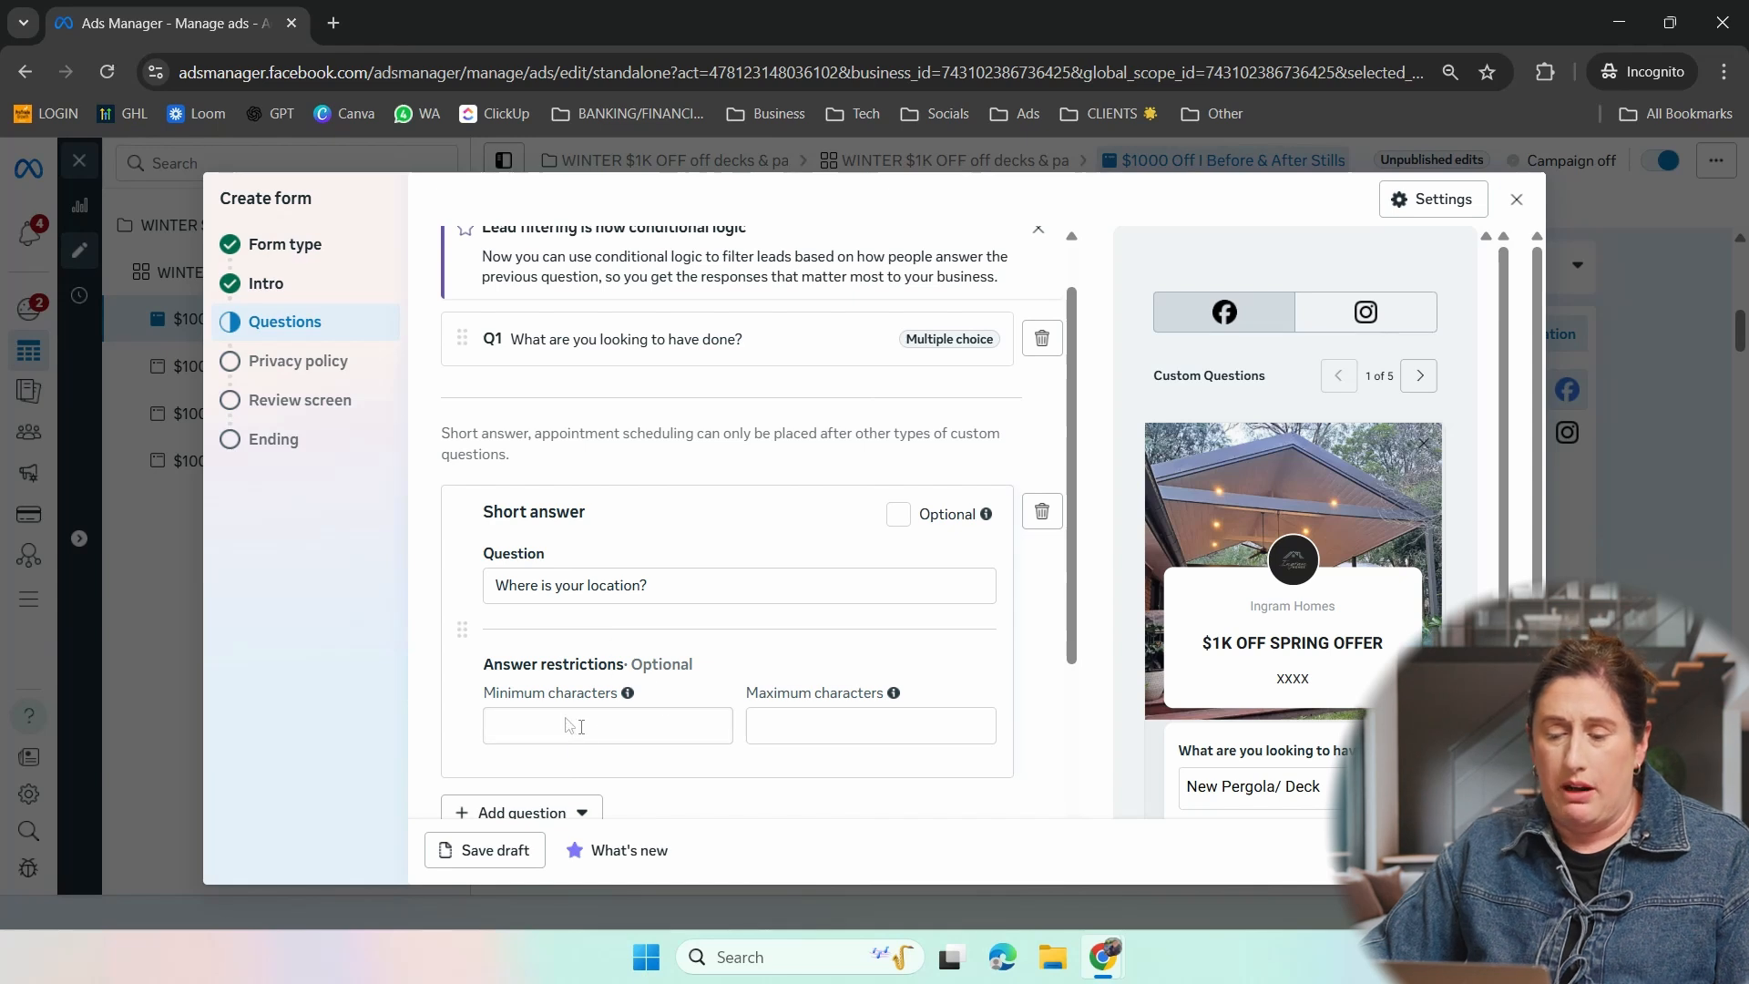
left_click(585, 728)
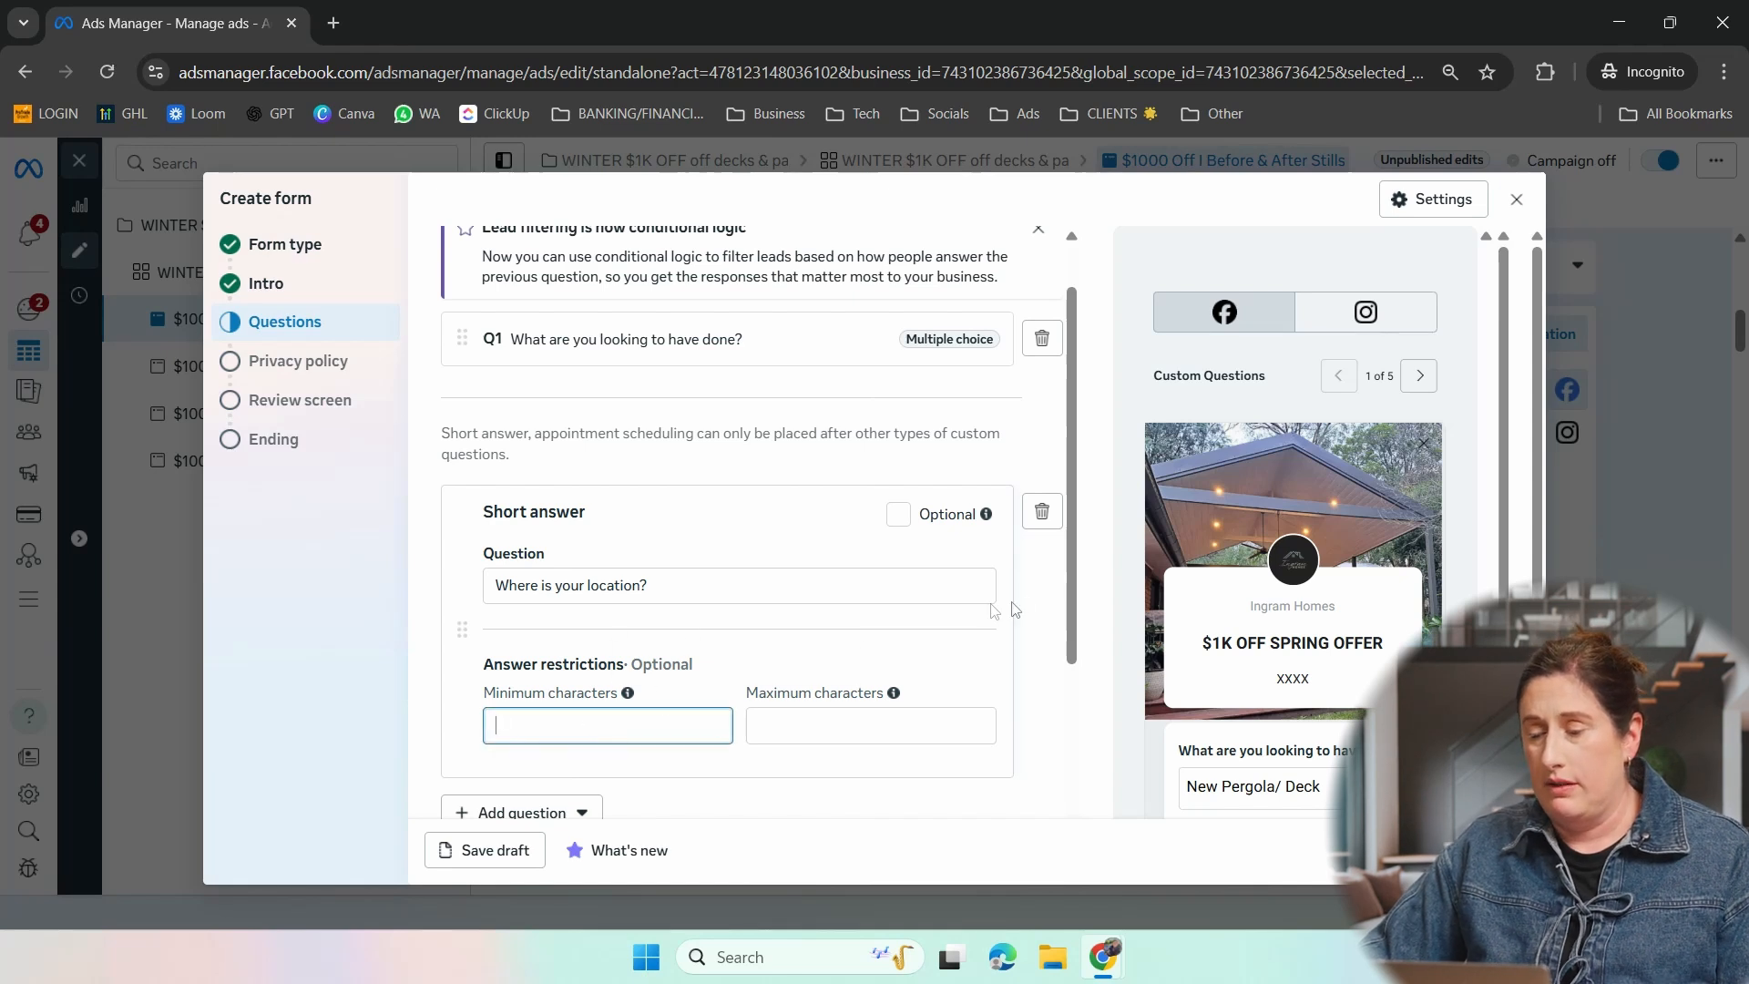
- Review the contact information section with its full name, phone number and email fields, and continue to the privacy policy
left_click_drag(1072, 598, 1054, 565)
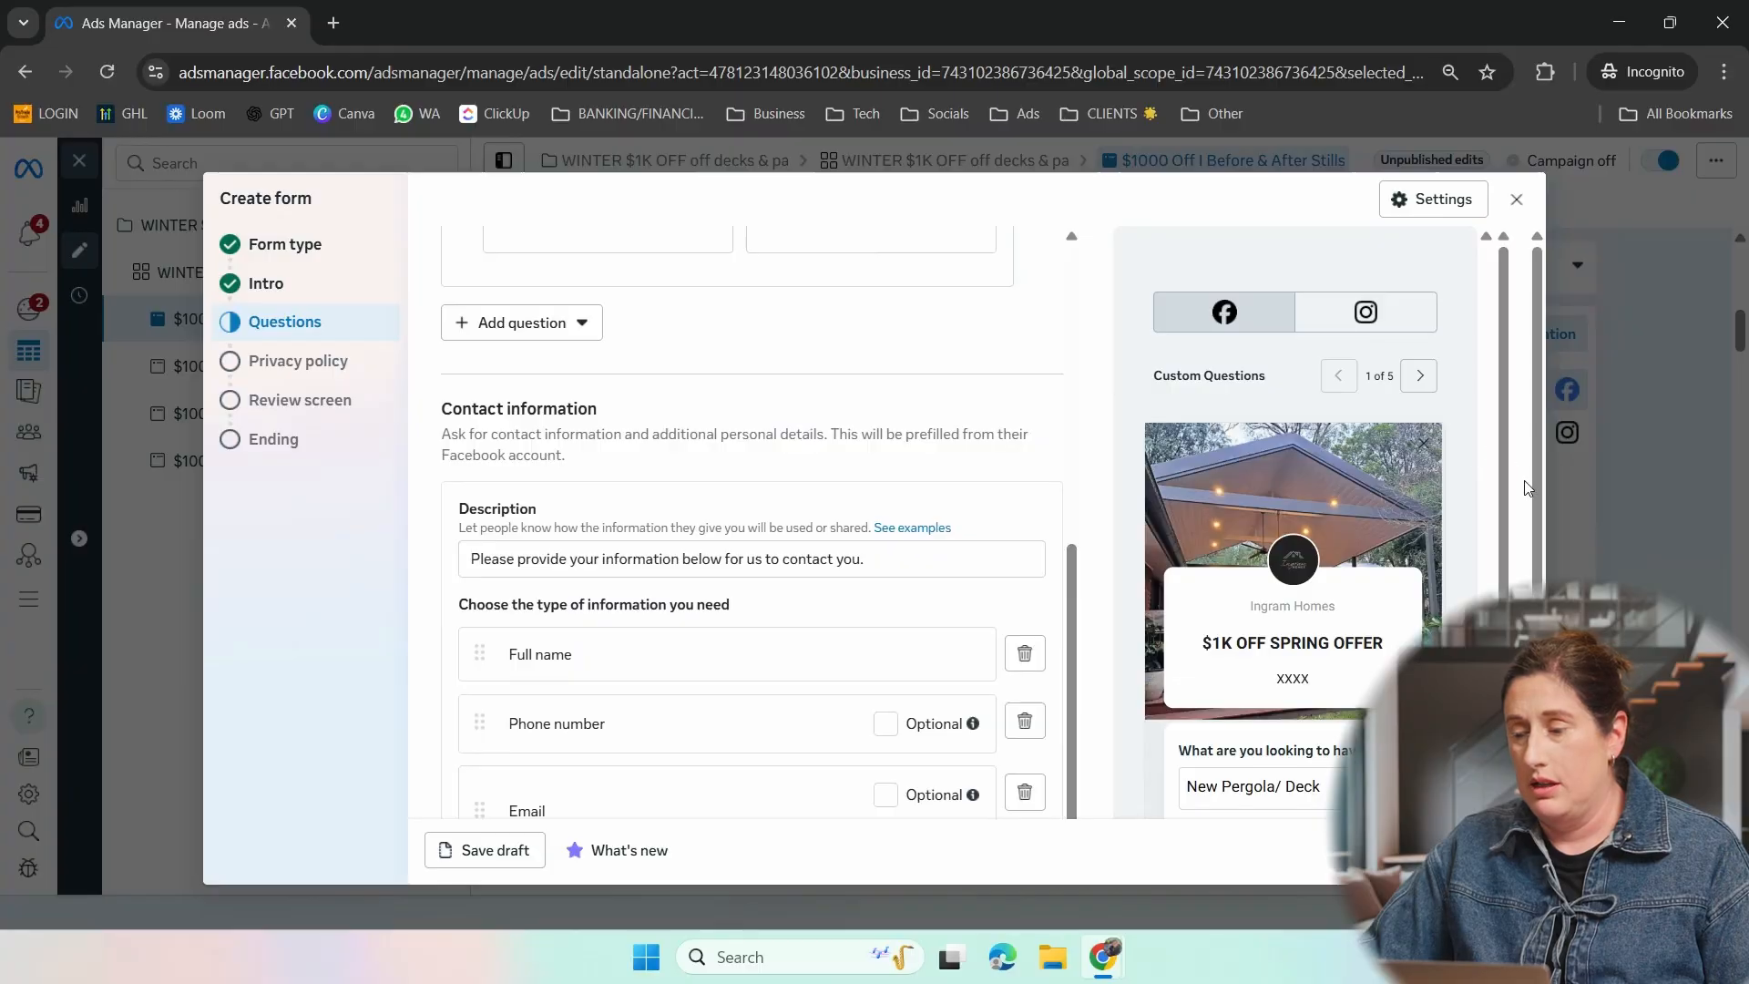
scroll(1538, 510, "down", 3)
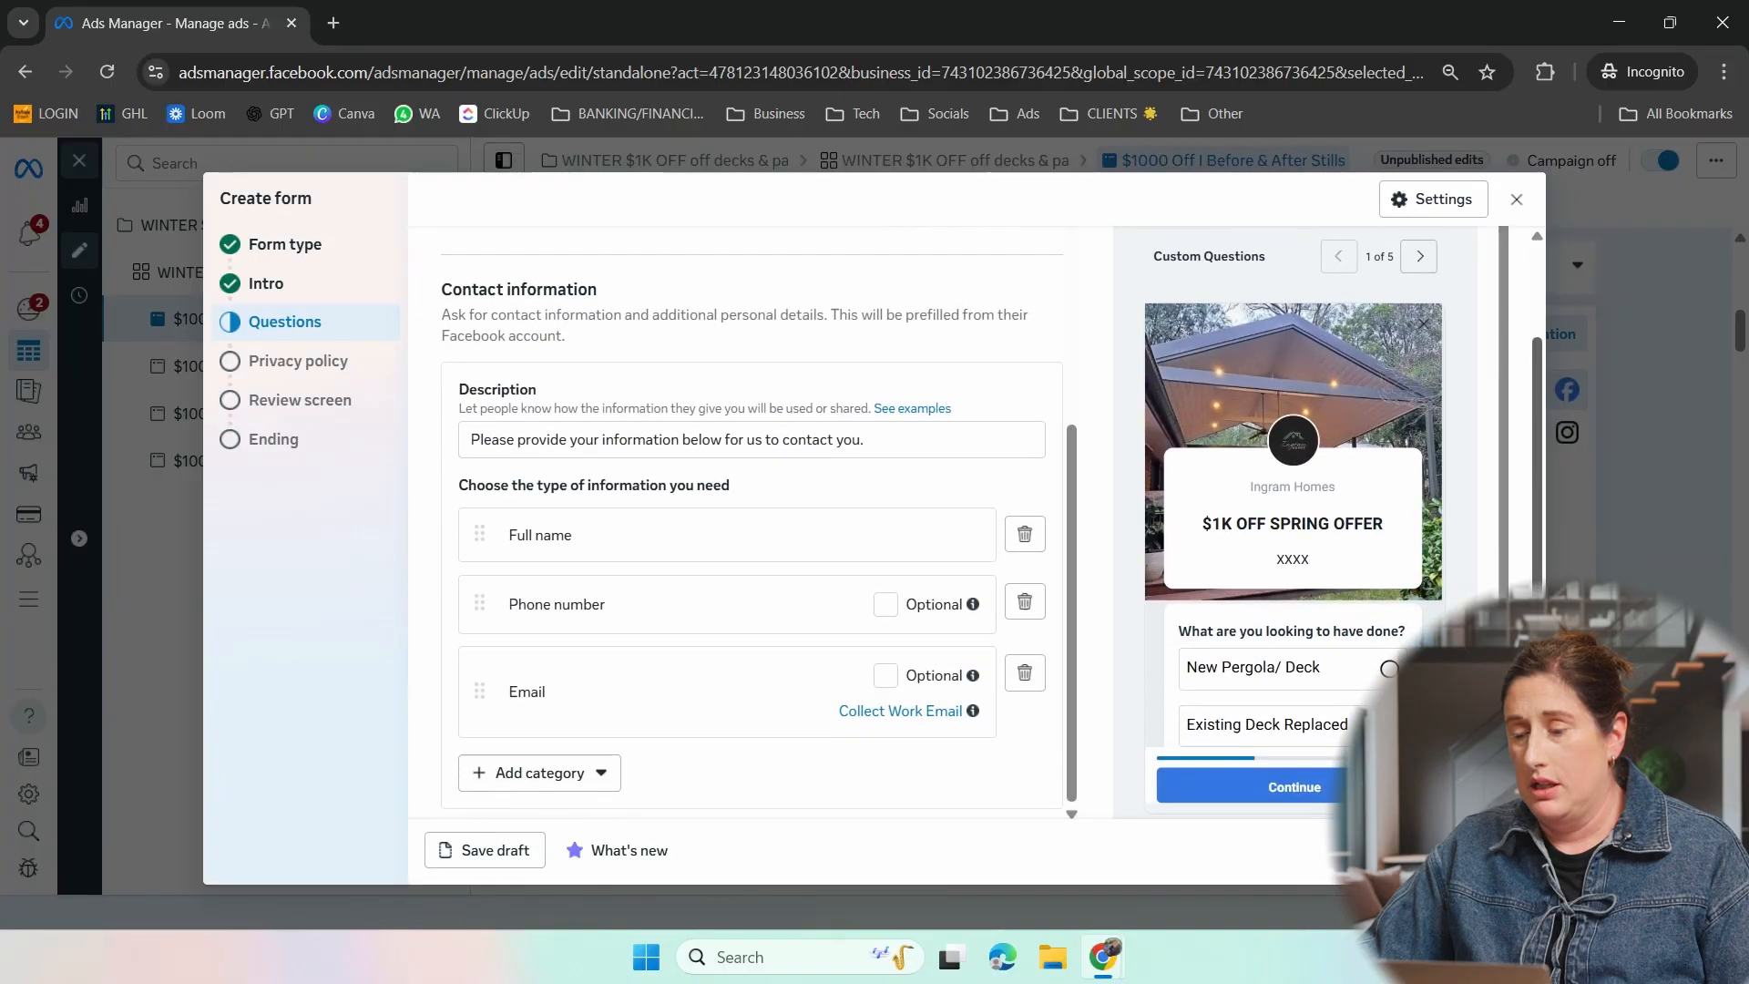
left_click_drag(1503, 612, 1495, 578)
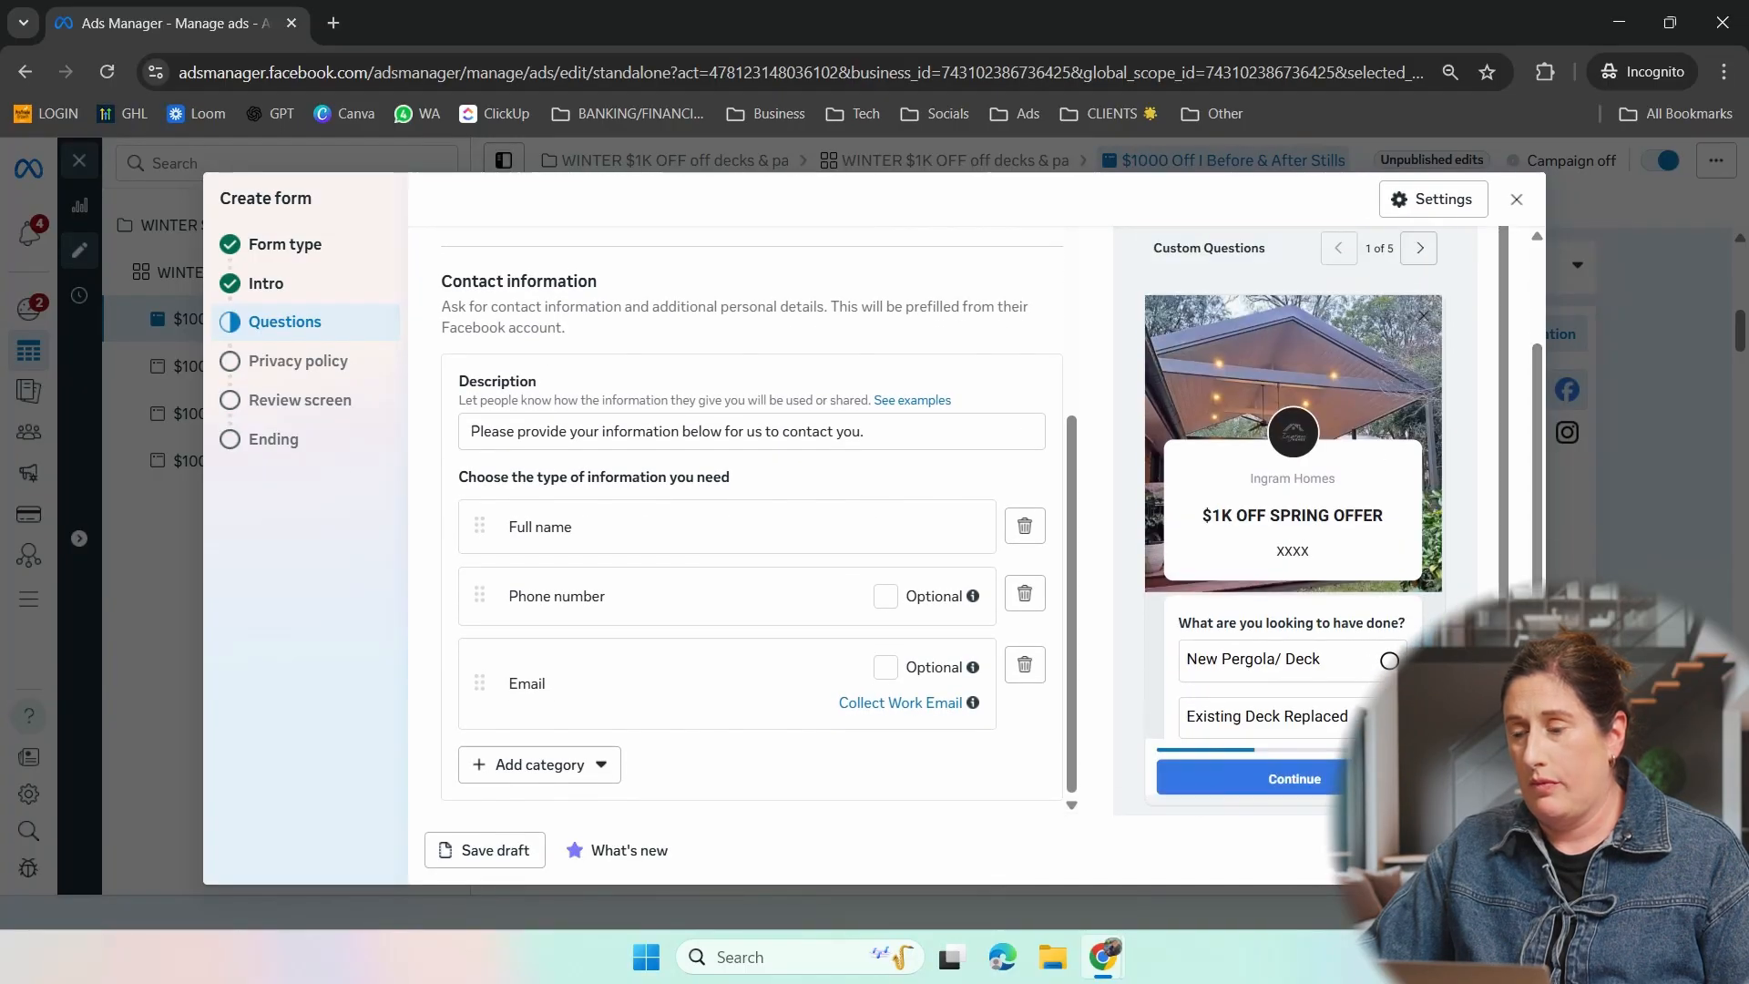
left_click(1501, 850)
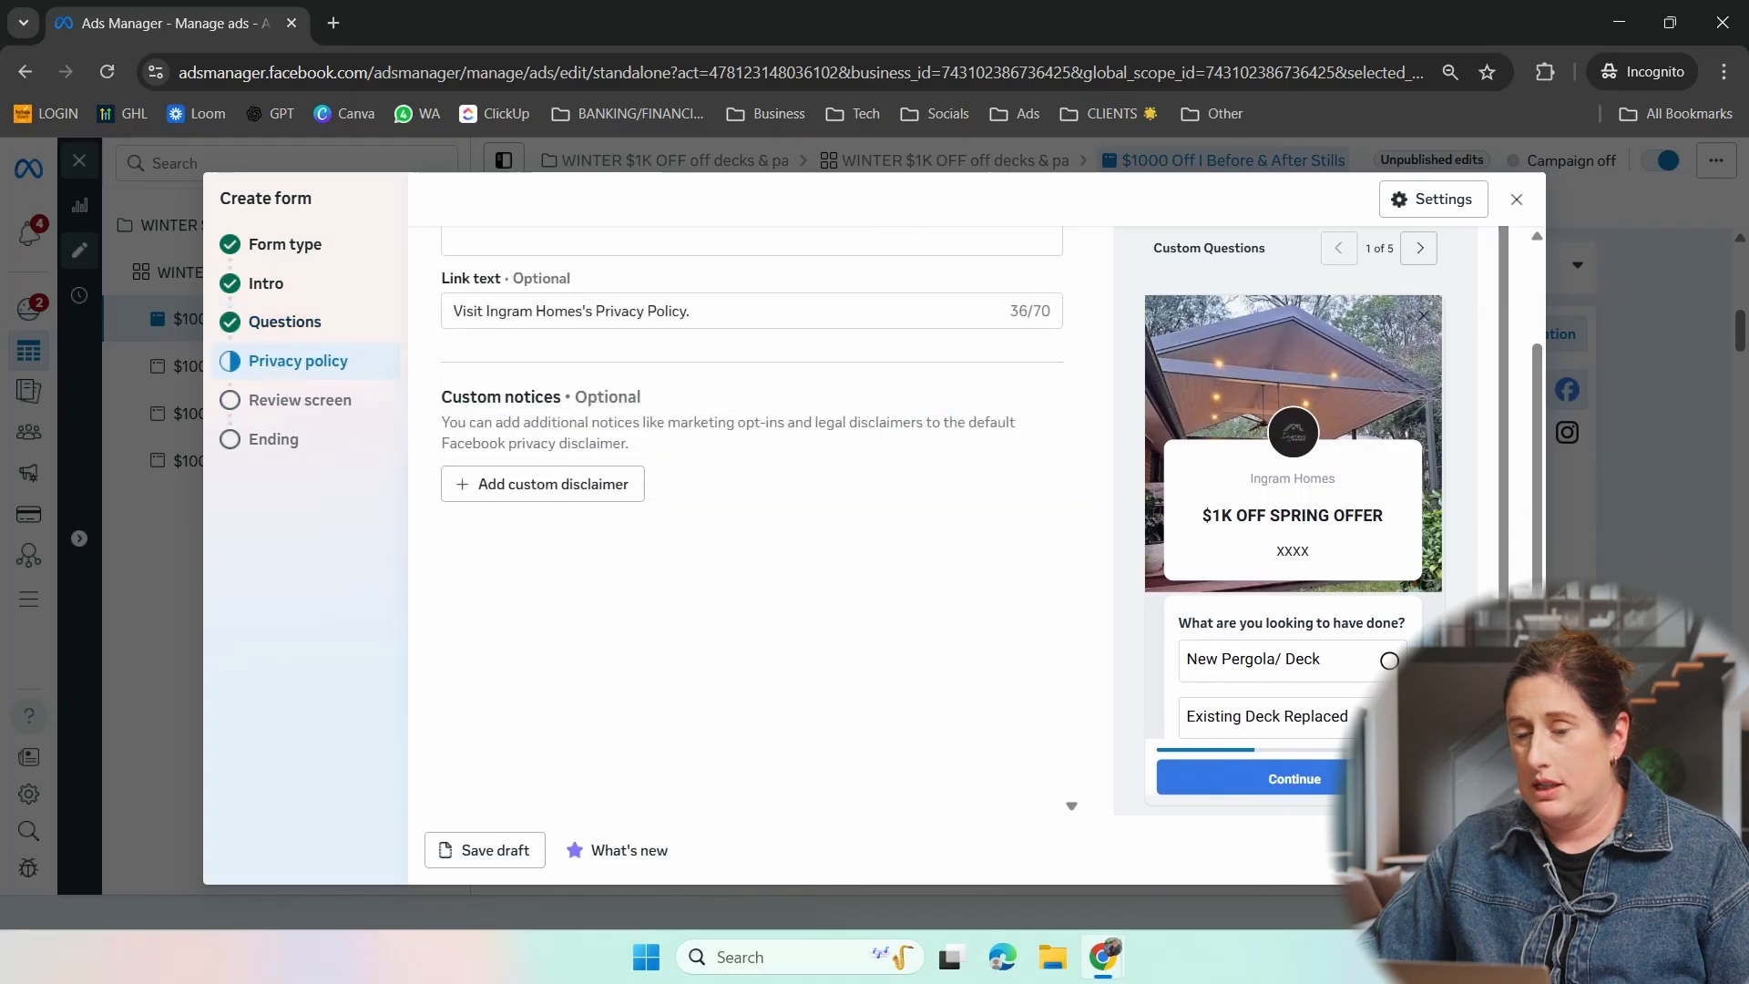
scroll(550, 355, "up", 3)
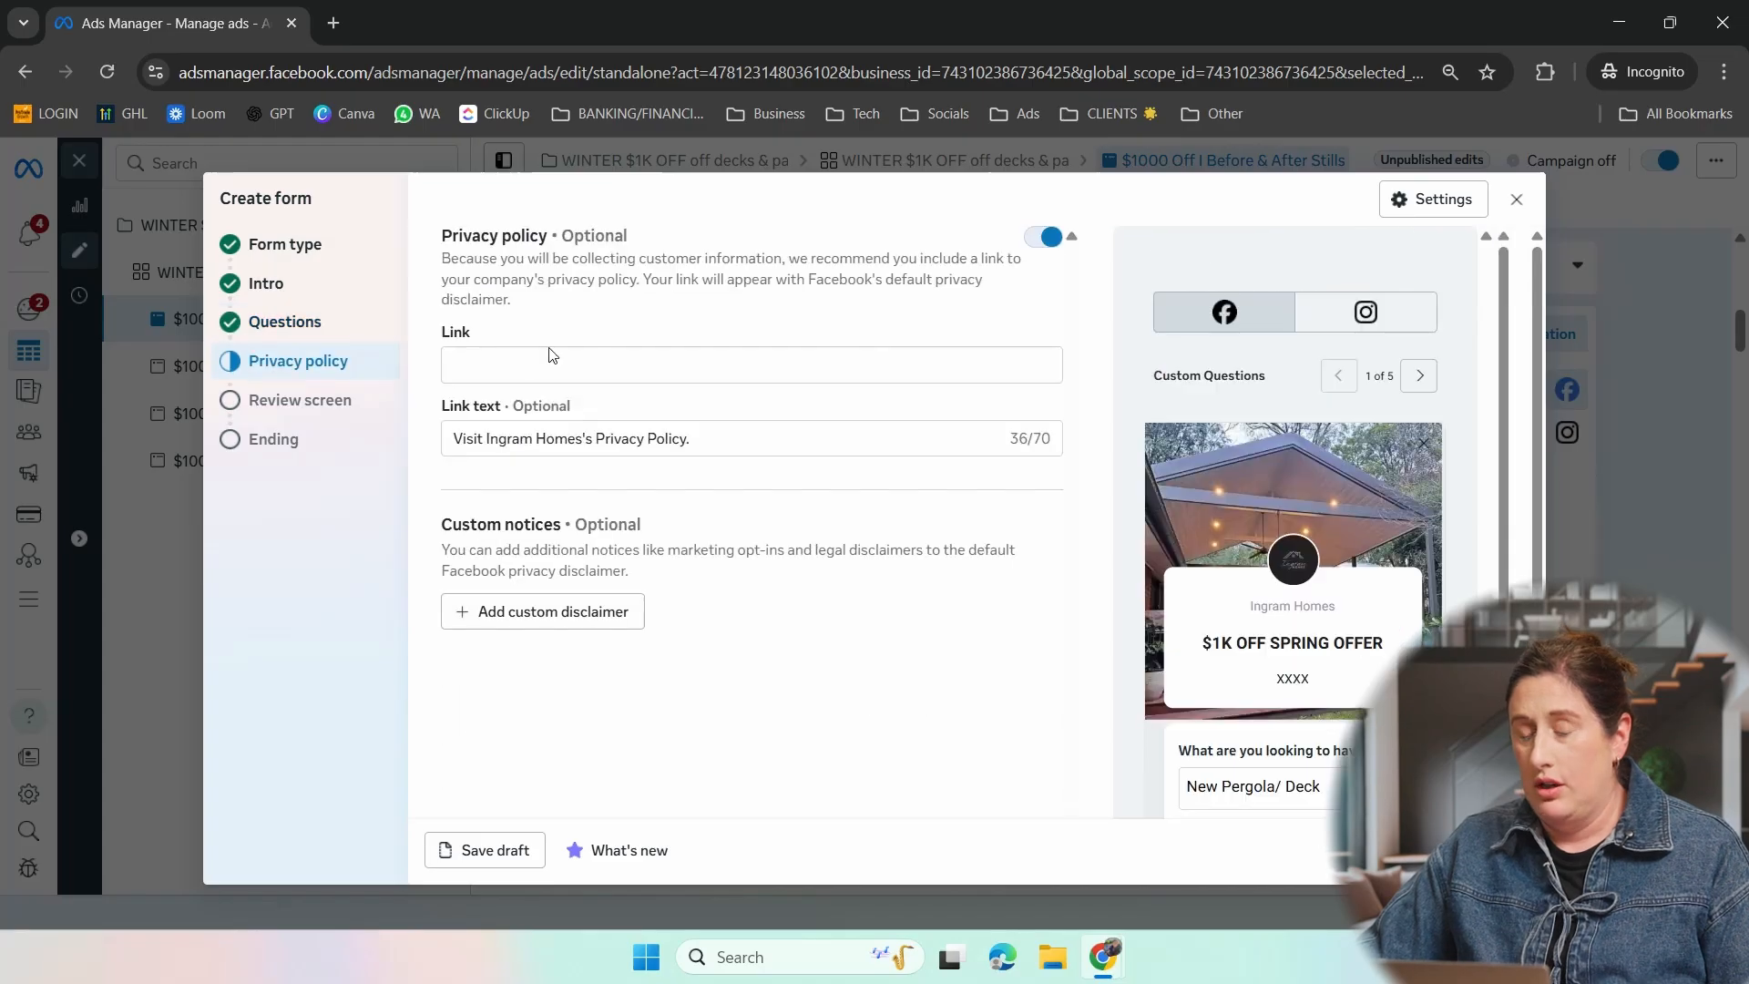
left_click(531, 363)
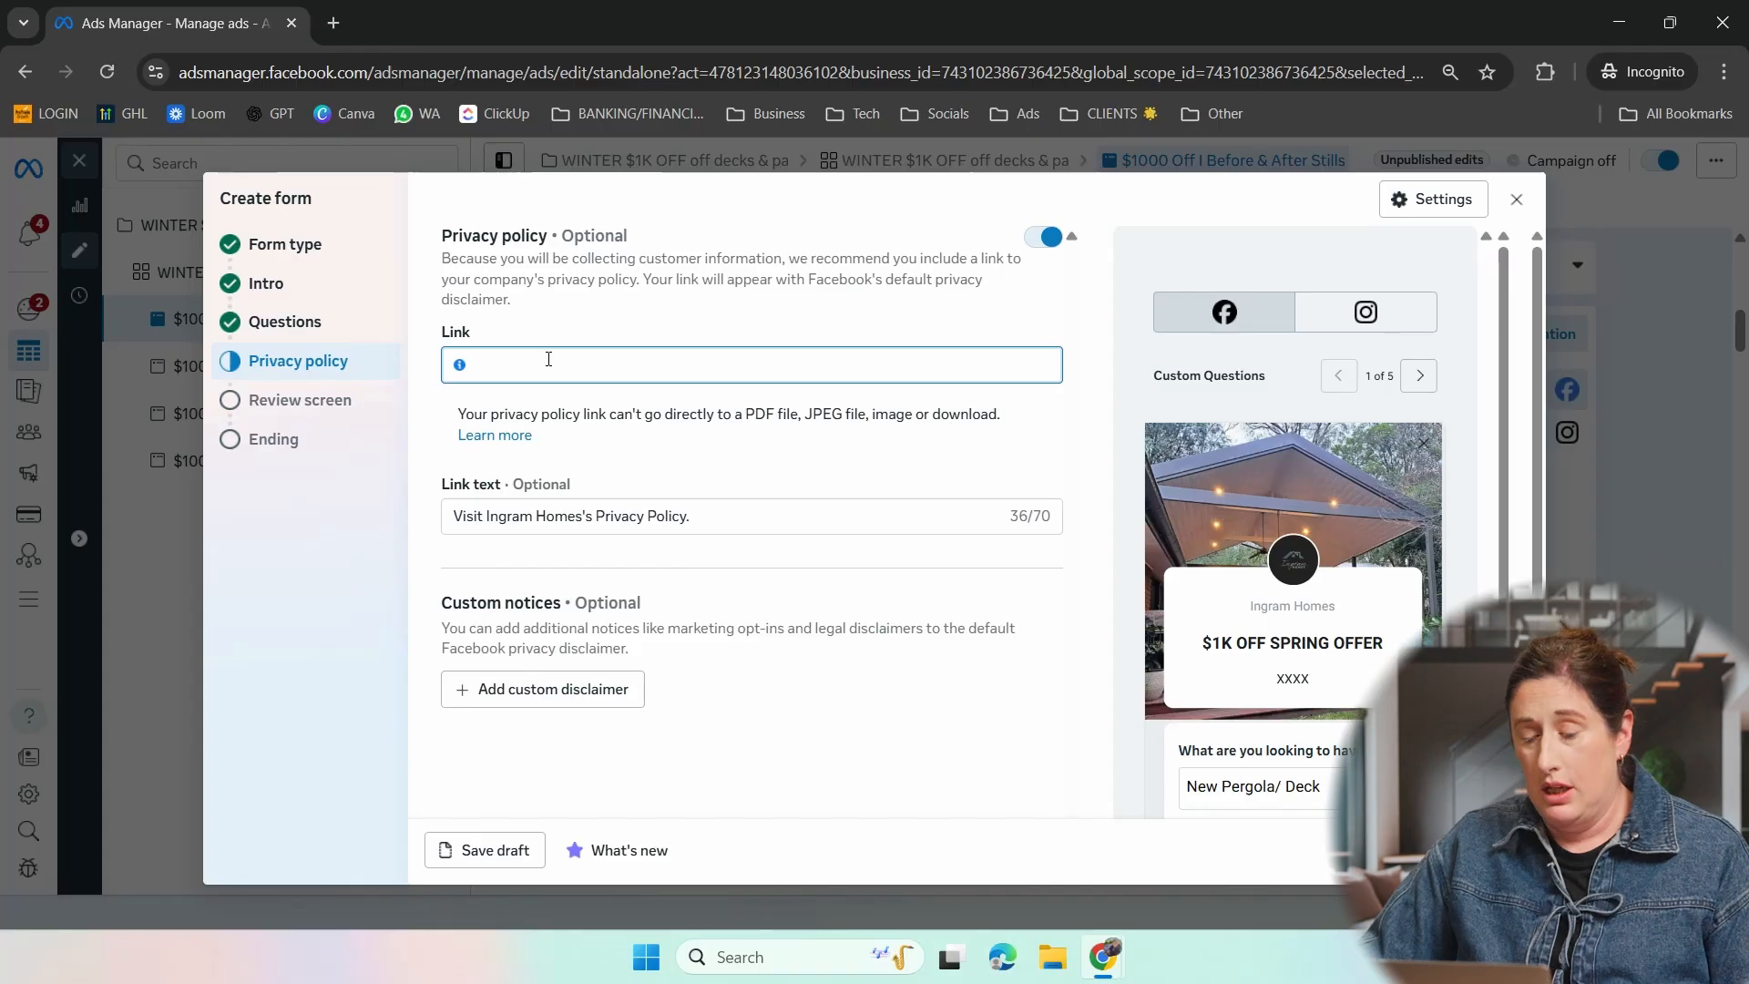
type("www.sampleprov")
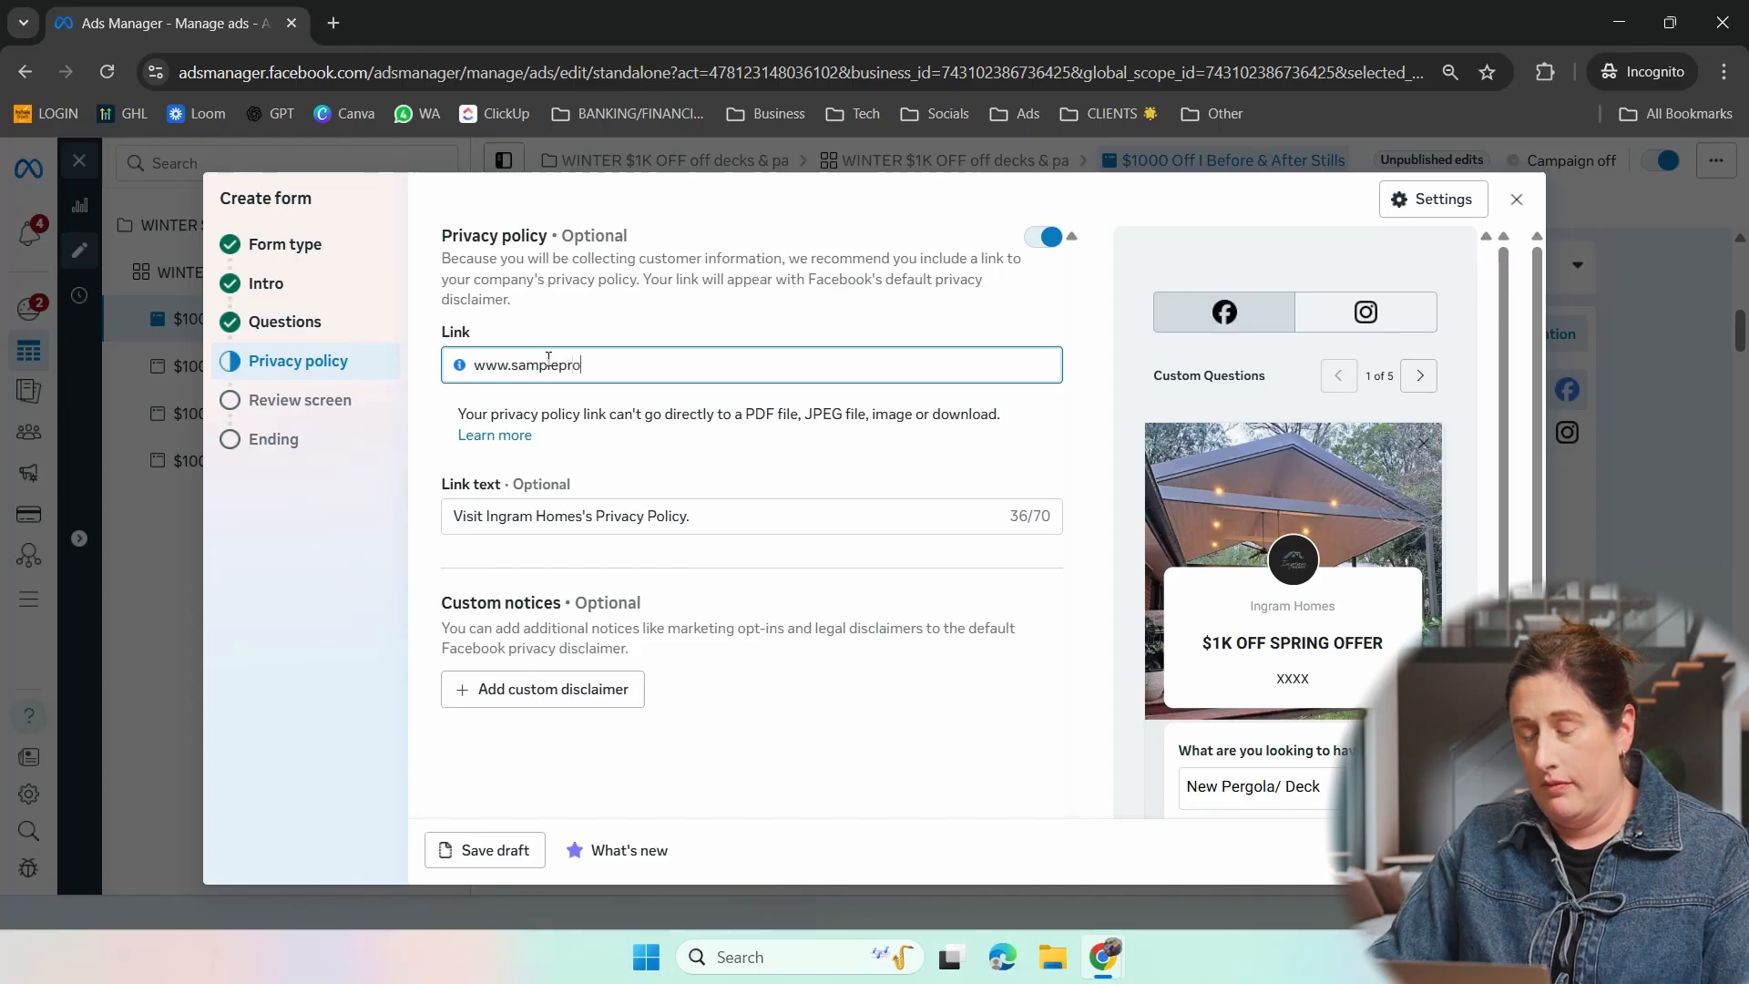
- Change the privacy policy's link text to "Visit our Privacy Policy."
left_click(715, 528)
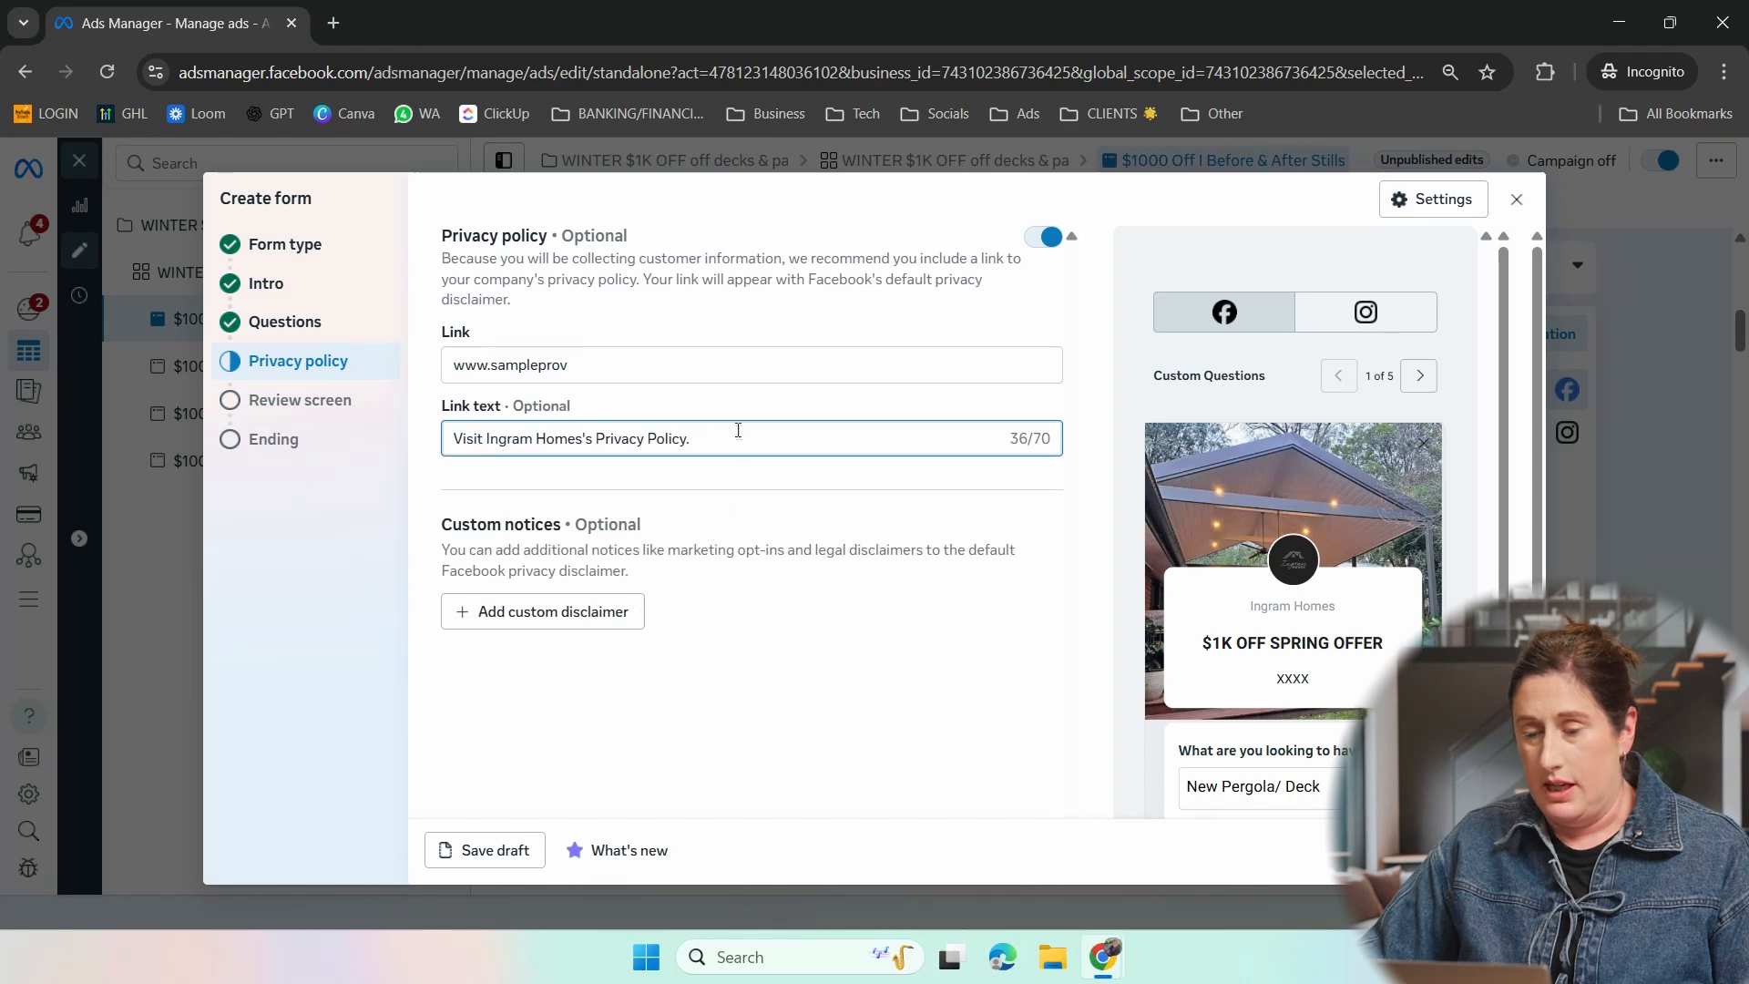
left_click(596, 438)
key("BackSpace")
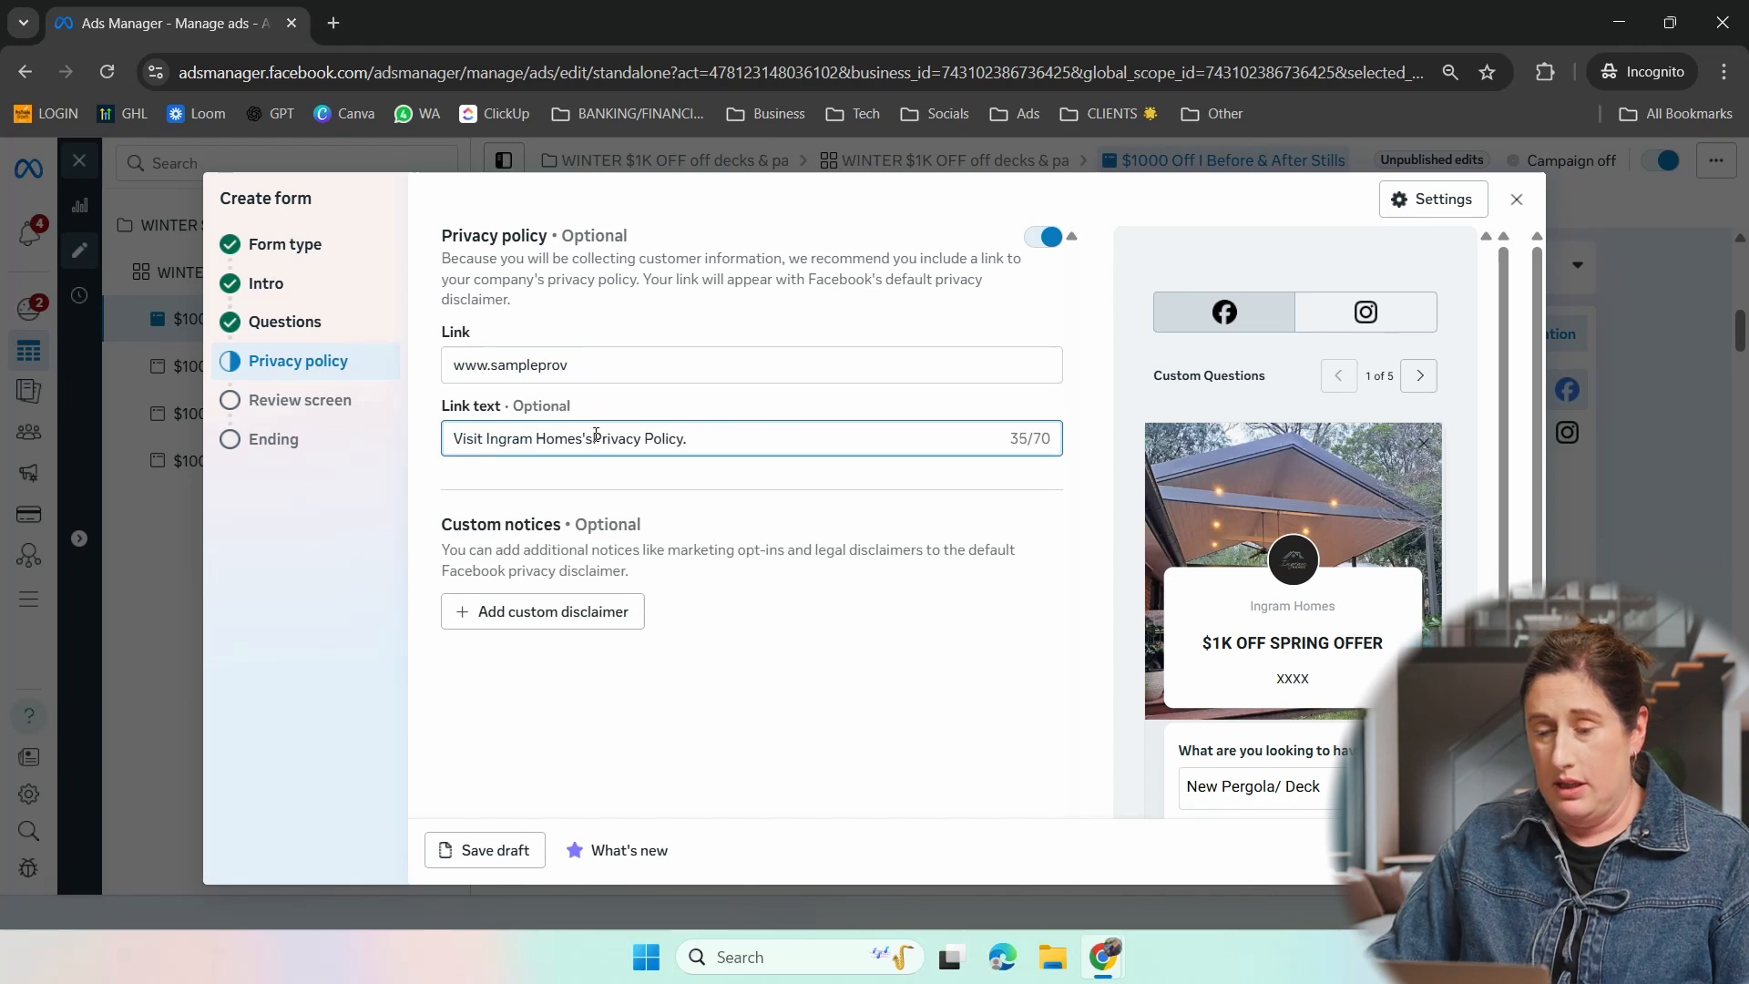
key("BackSpace")
key("BackSpace")
key("BackSpace")
key("BackSpace")
key("BackSpace")
key("BackSpace")
key("BackSpace")
key("BackSpace")
key("BackSpace")
key("BackSpace")
key("BackSpace")
key("BackSpace")
key("BackSpace")
key("BackSpace")
key("BackSpace")
key("BackSpace")
key("BackSpace")
key("BackSpace")
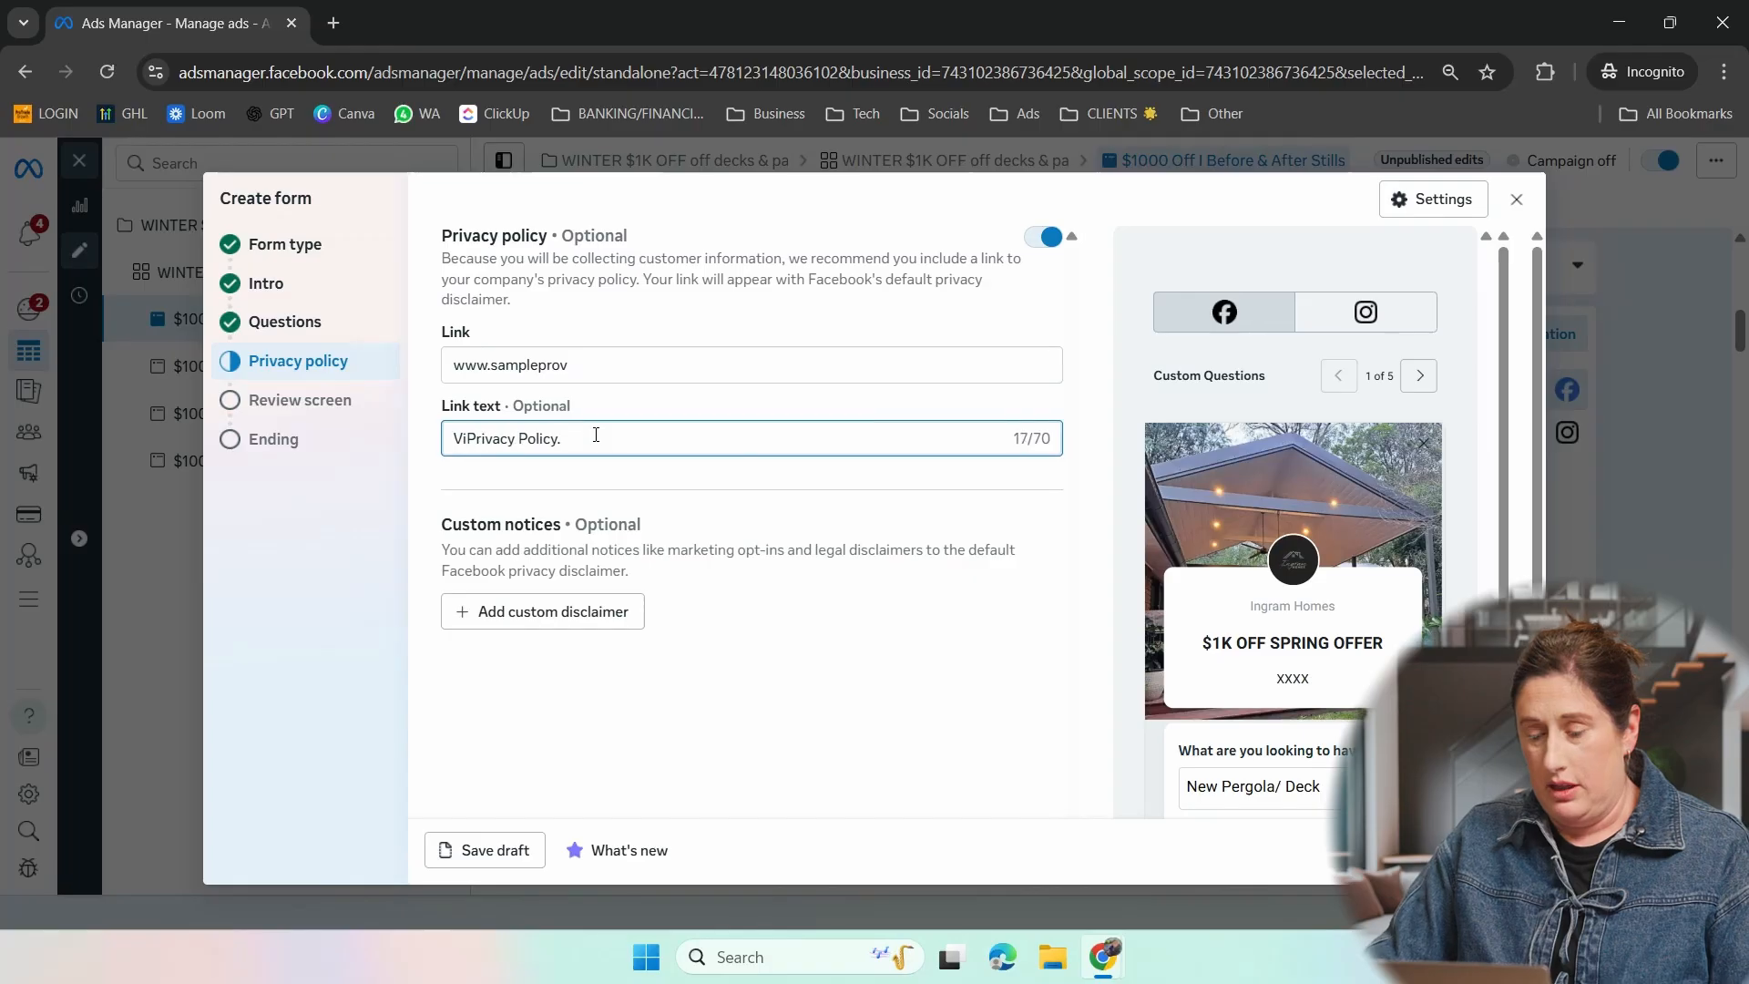
type("sit out")
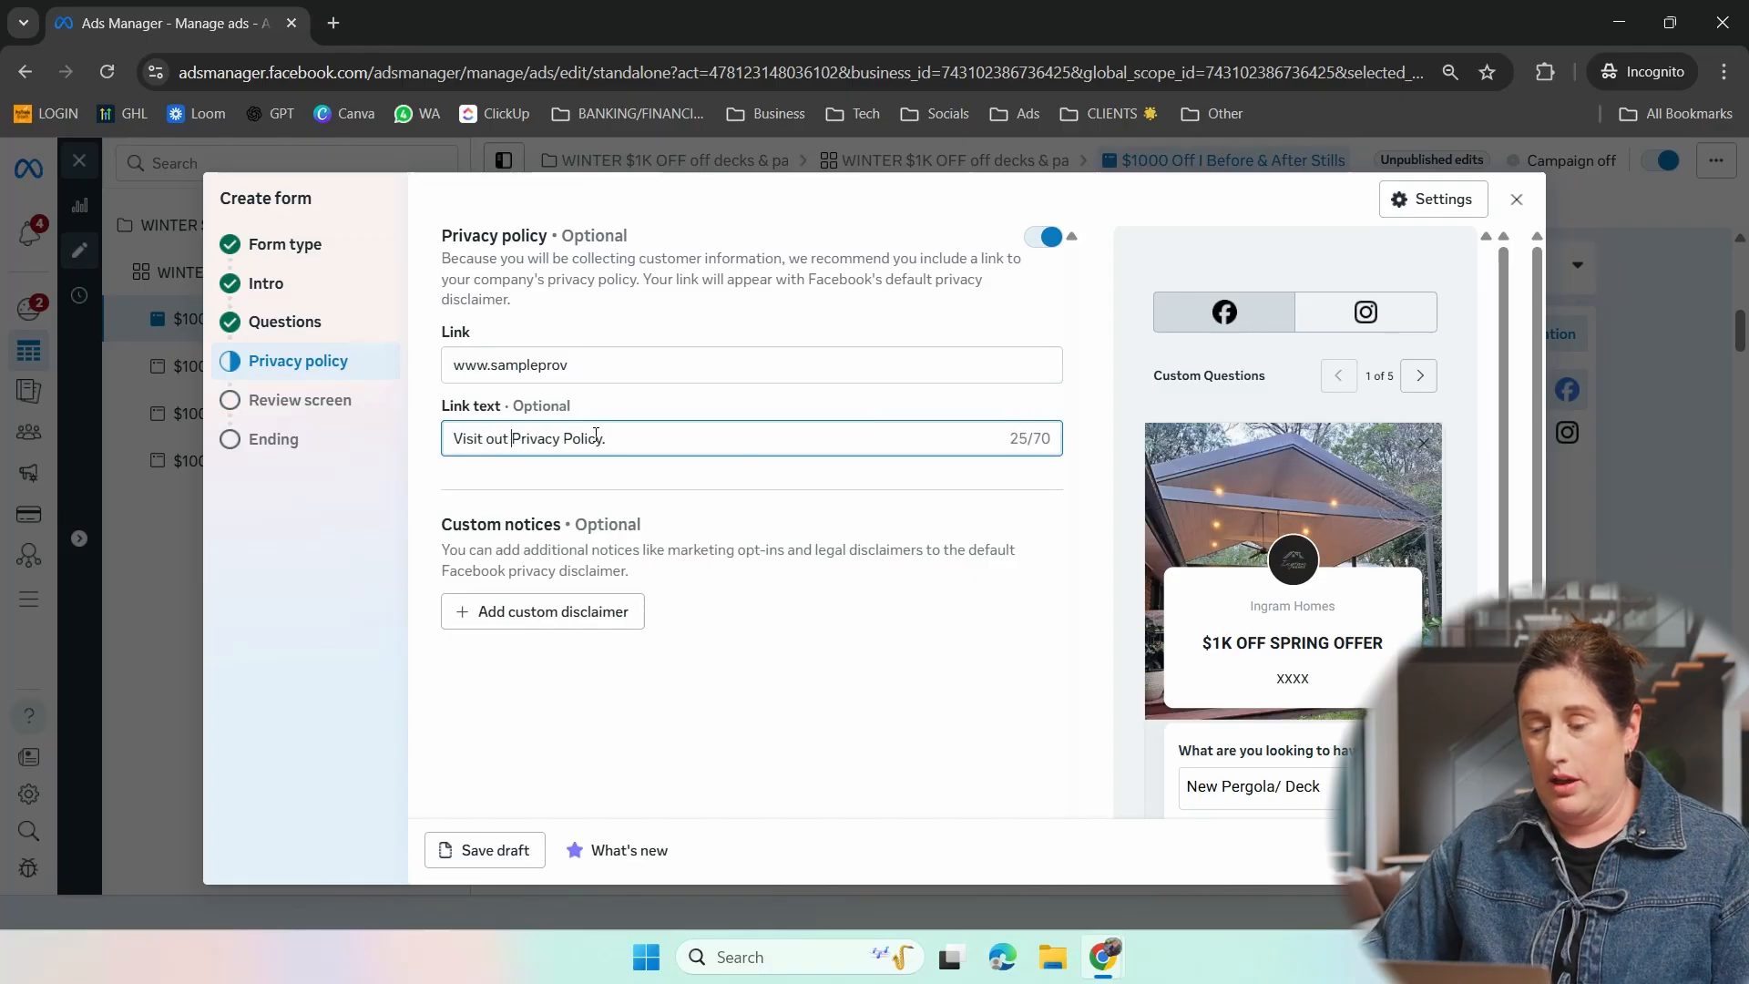
key("BackSpace")
key("BackSpace")
type("r")
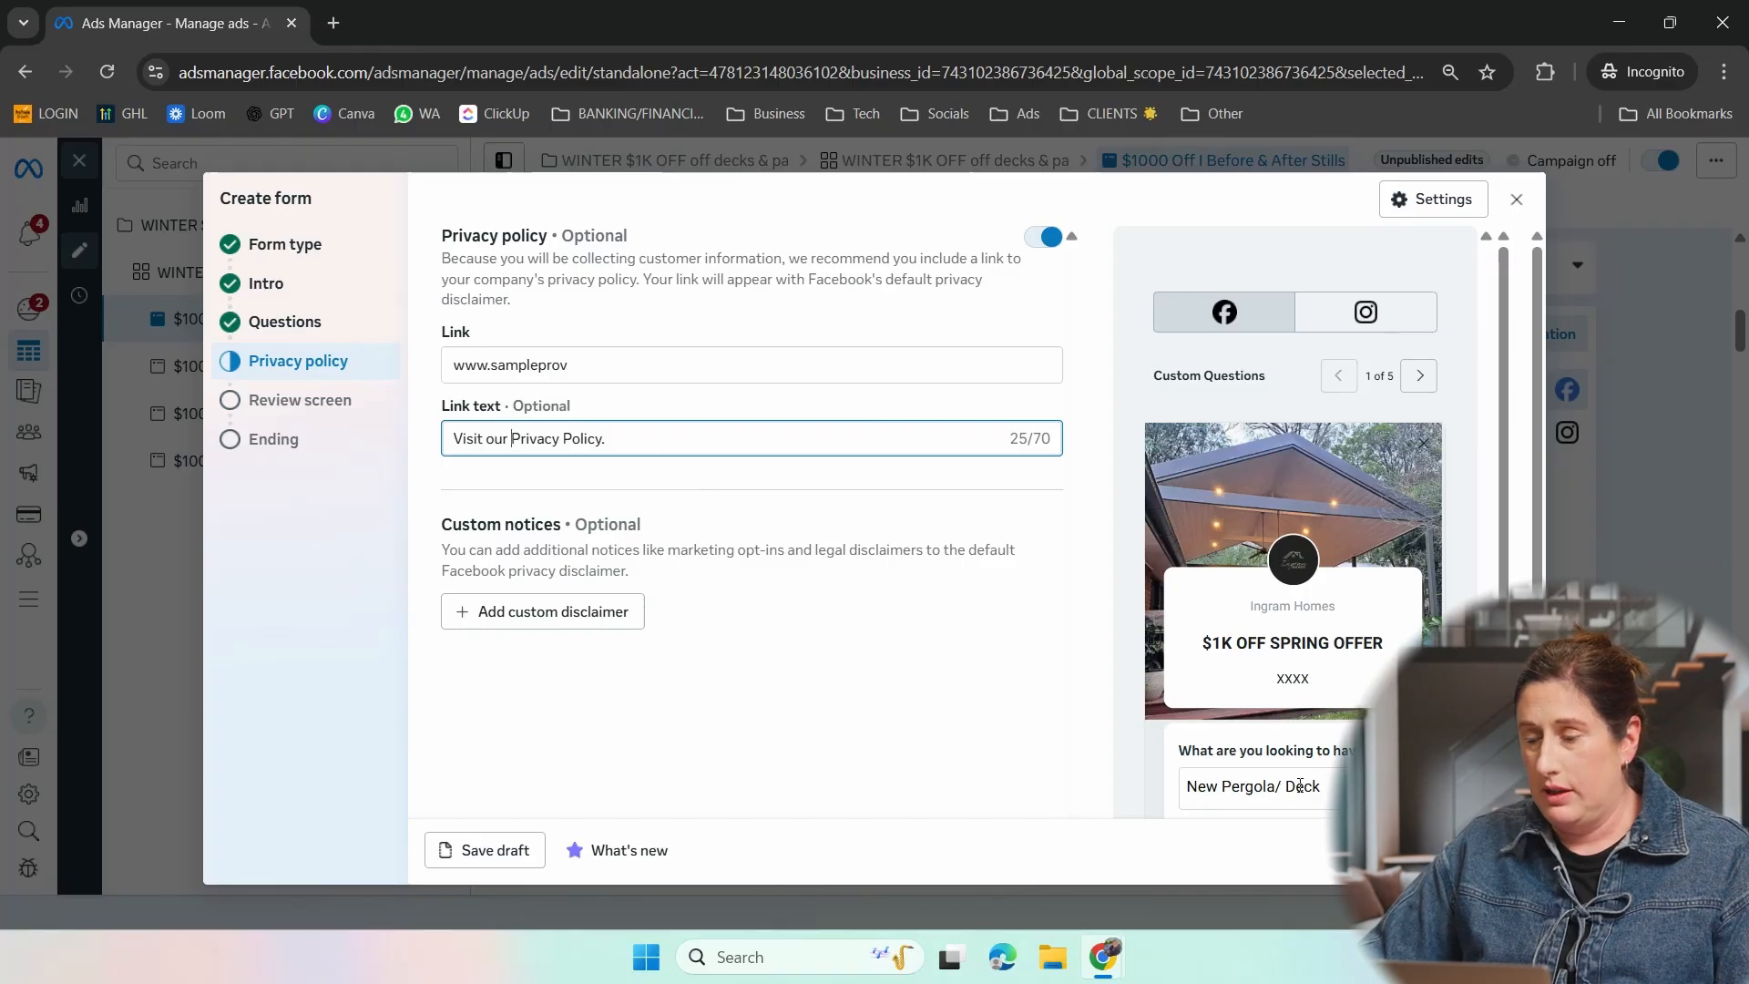
- Continue past the privacy policy and review screen to the form's ending, and go over its headline and description
left_click(1498, 850)
left_click(1499, 850)
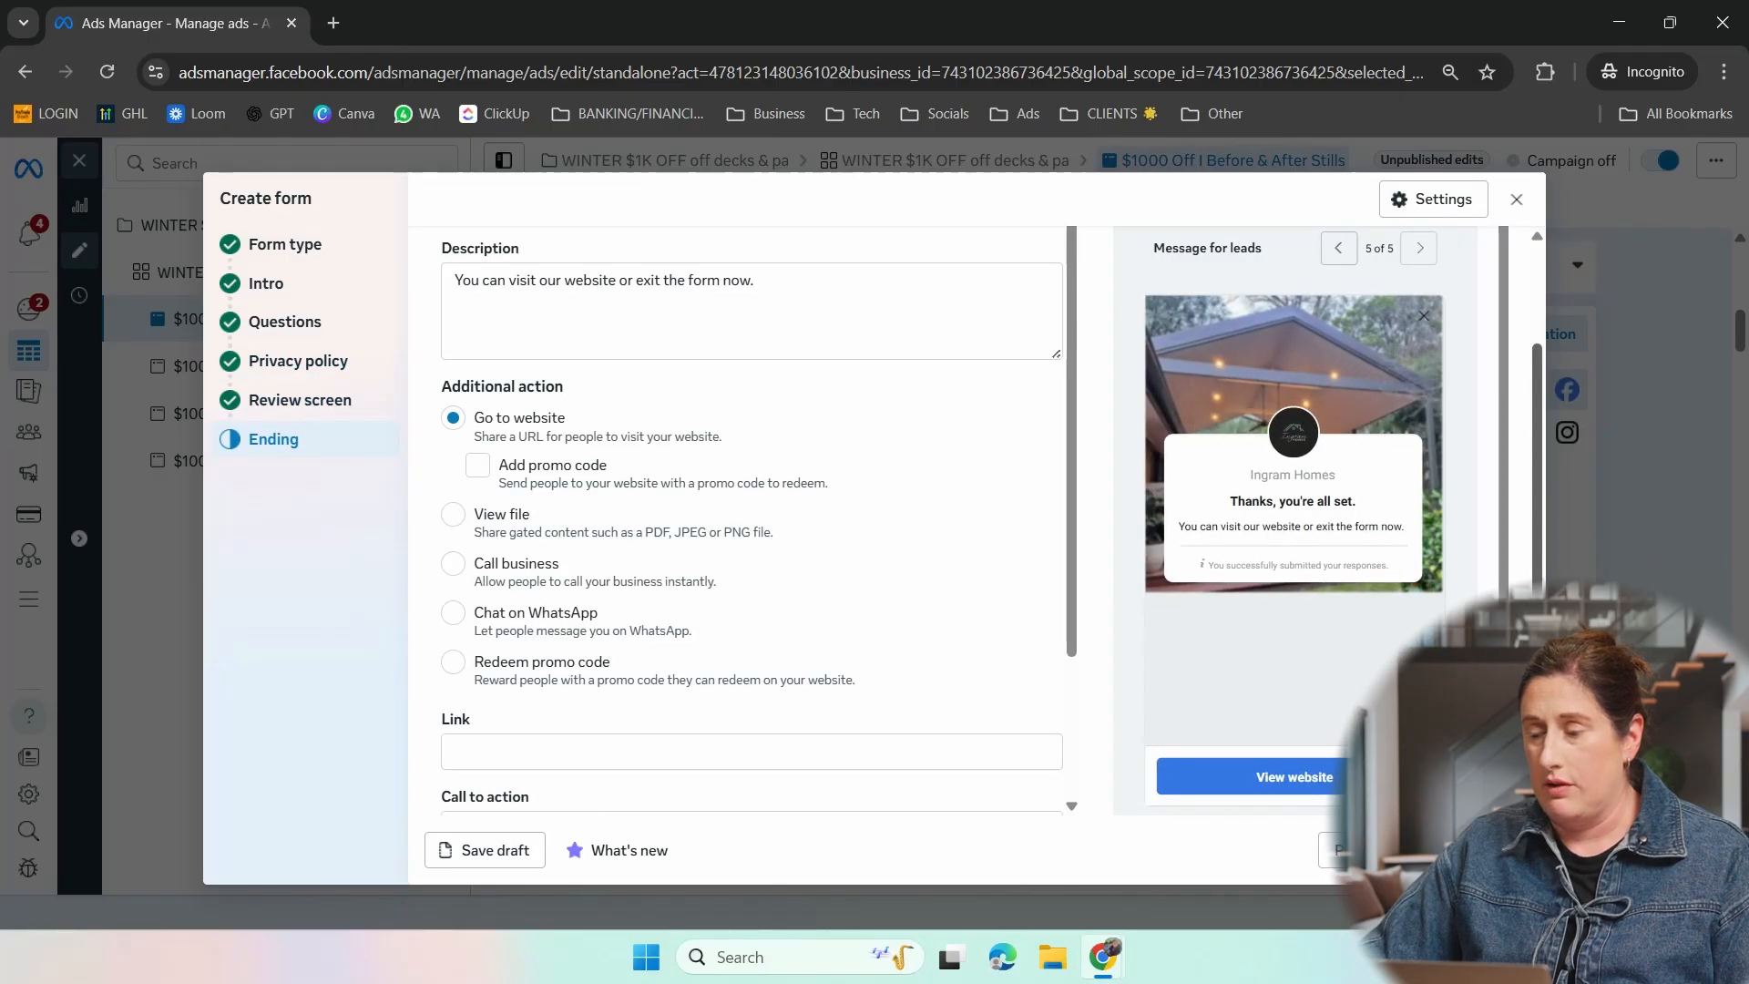
scroll(1545, 445, "up", 2)
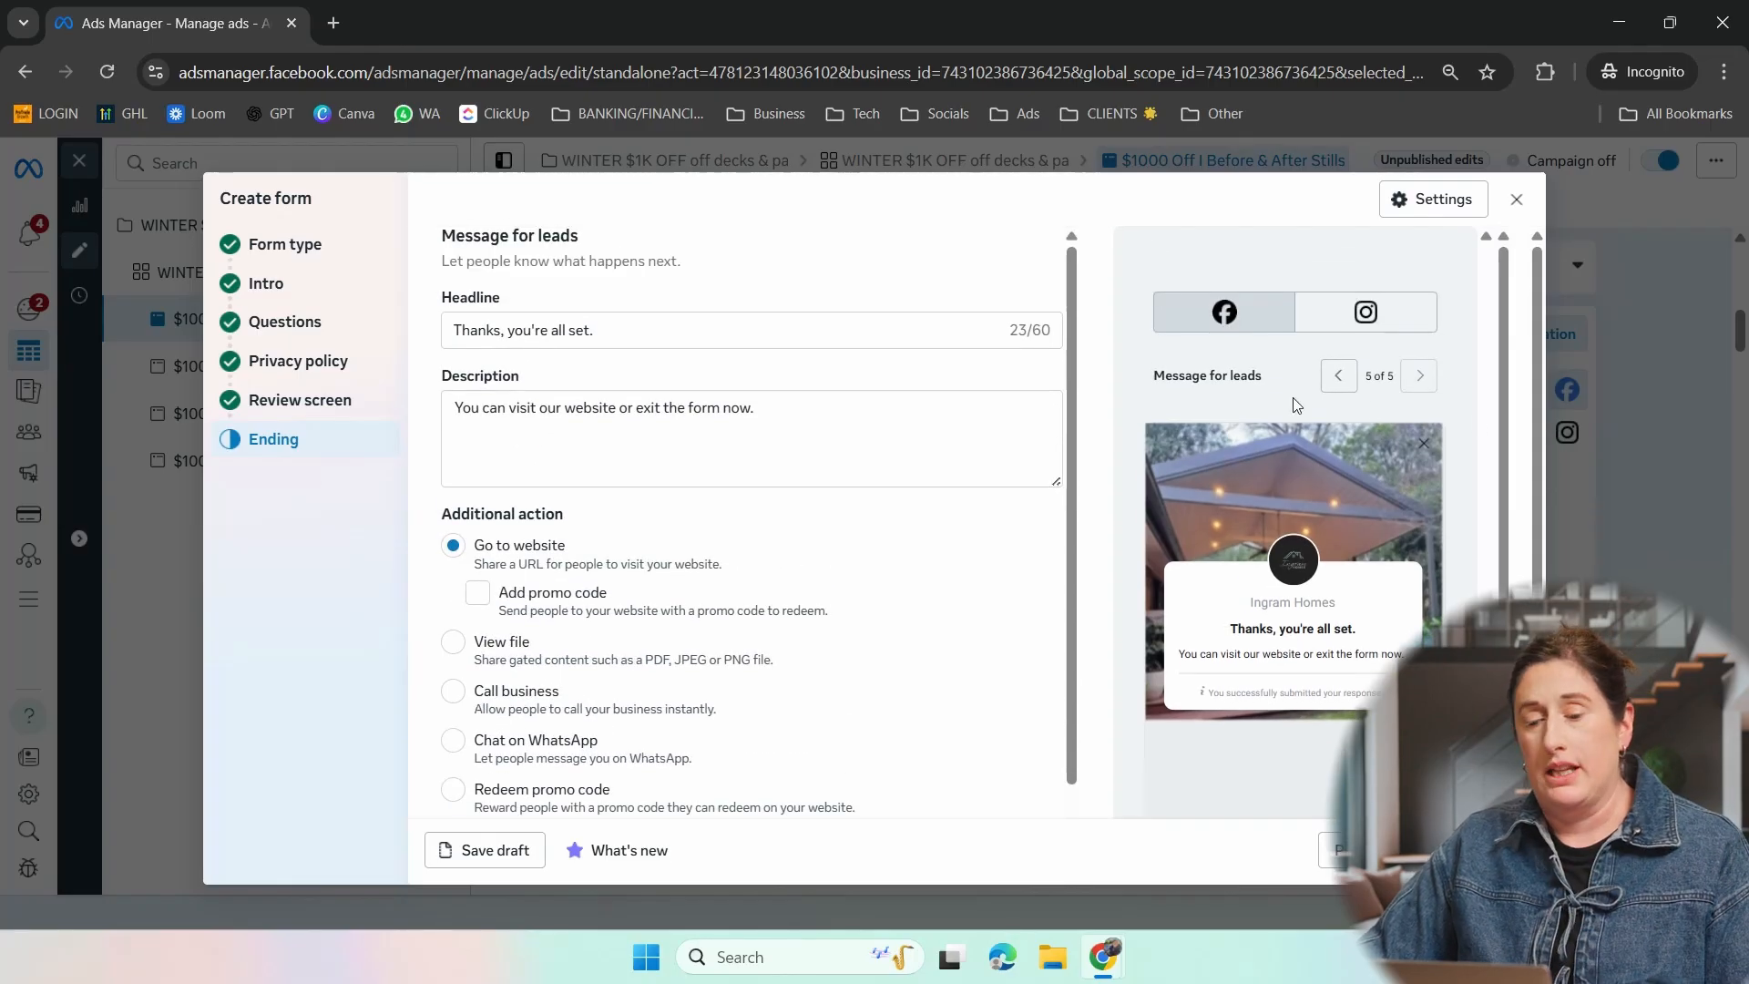
left_click(607, 330)
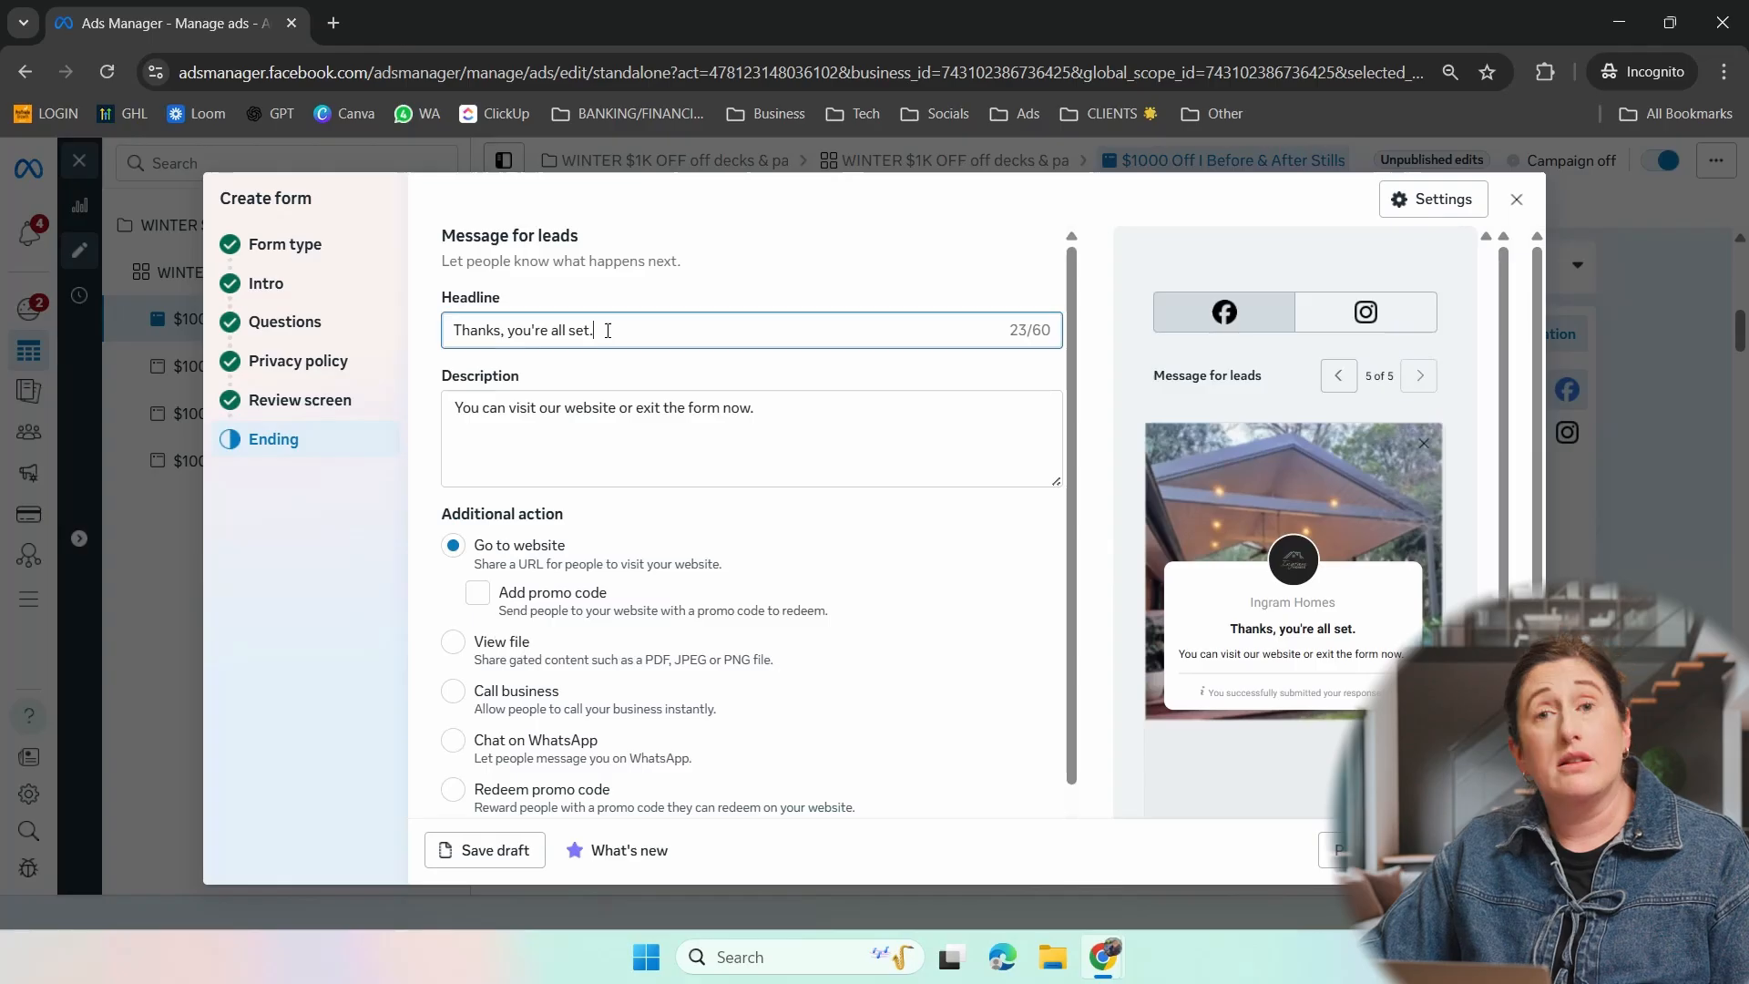
left_click(777, 399)
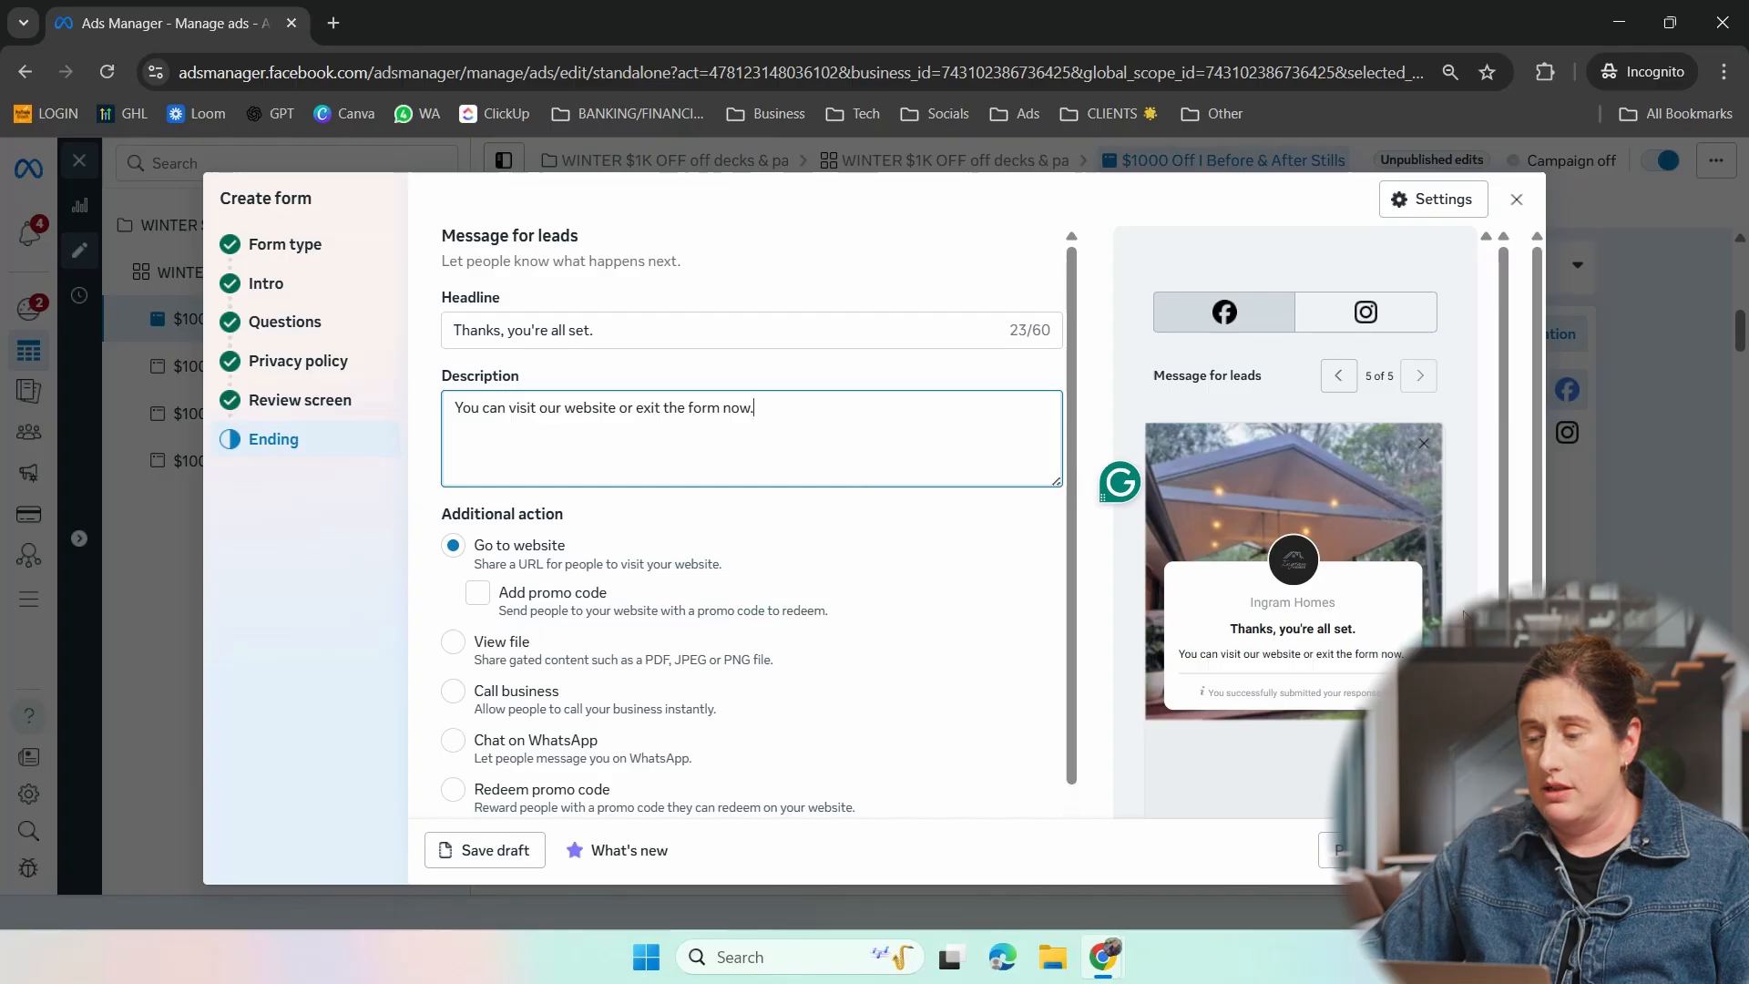
- Try View file and Call business as the additional action on the form's ending
scroll(1293, 510, "down", 2)
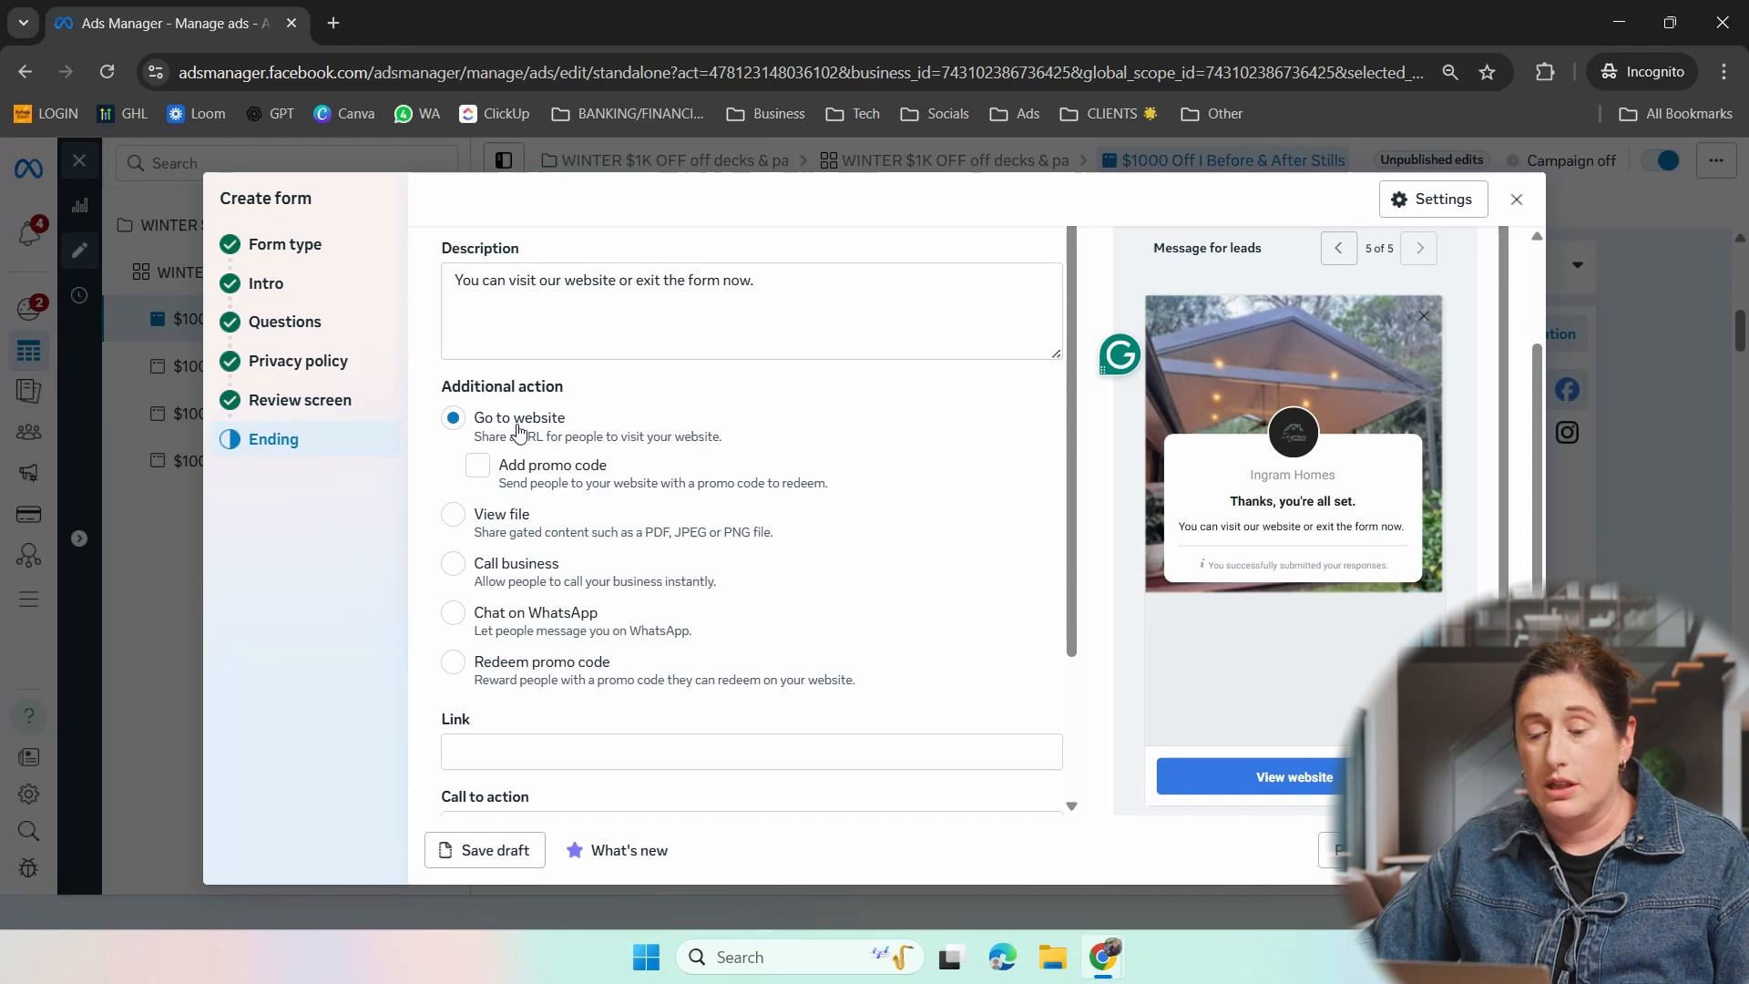
left_click(452, 513)
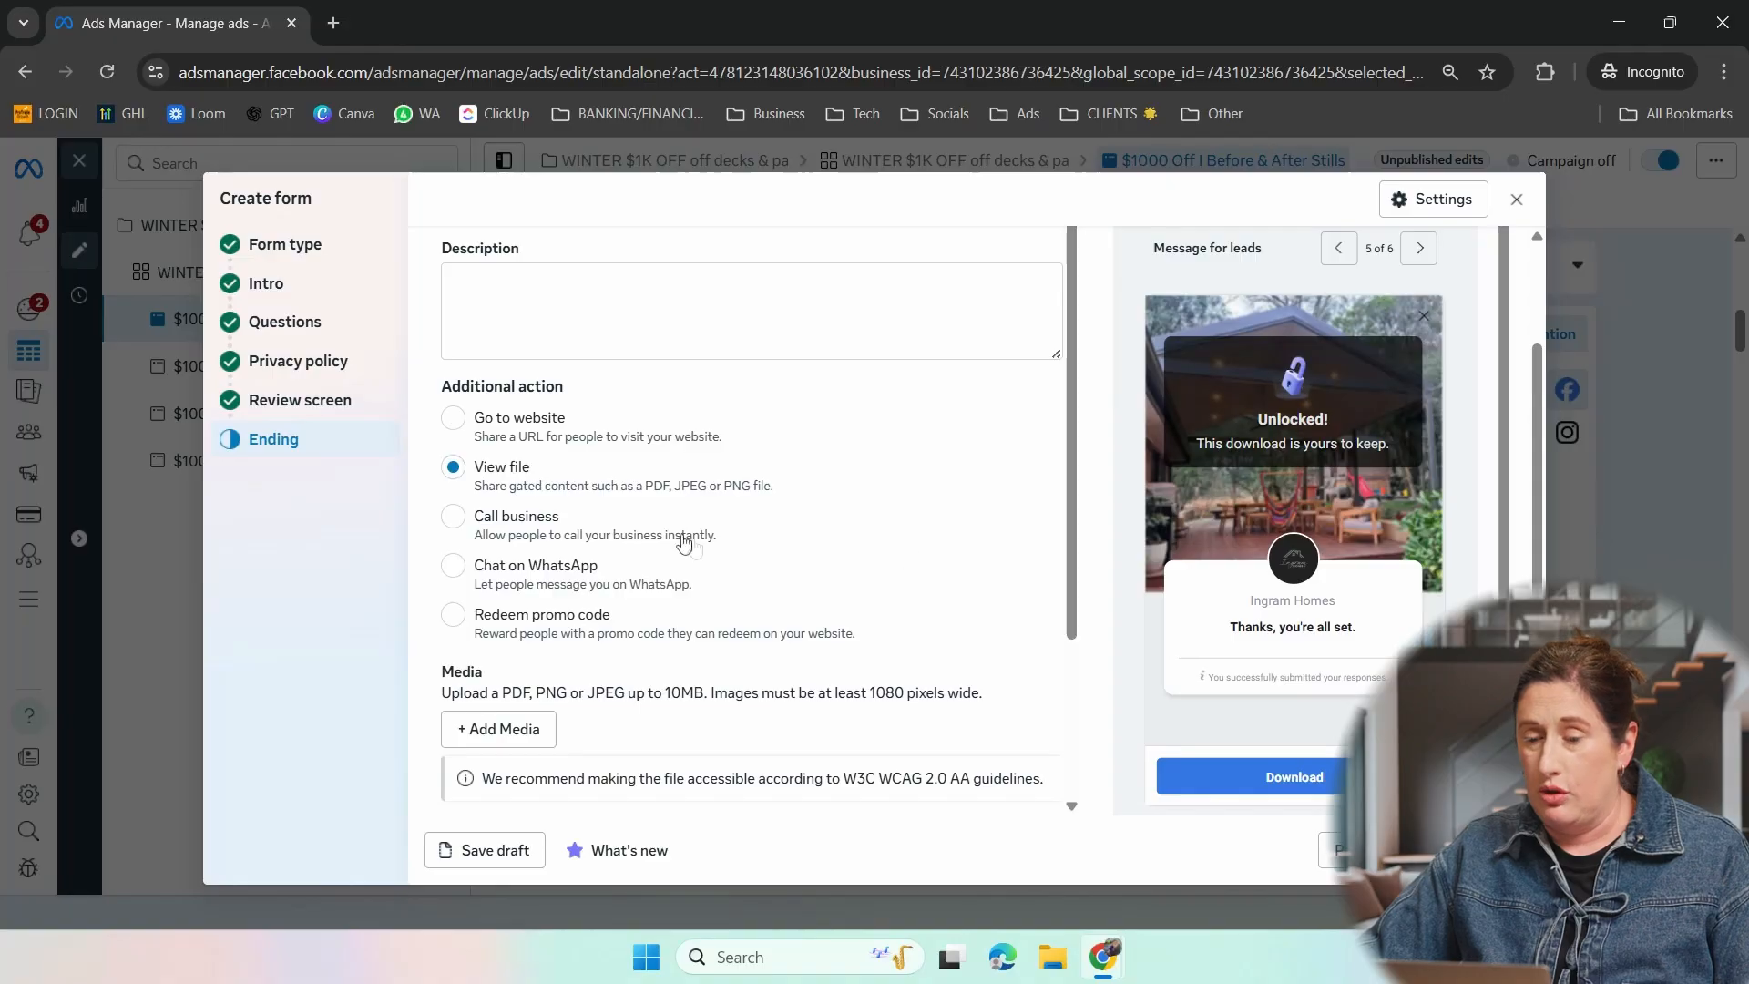
left_click(657, 542)
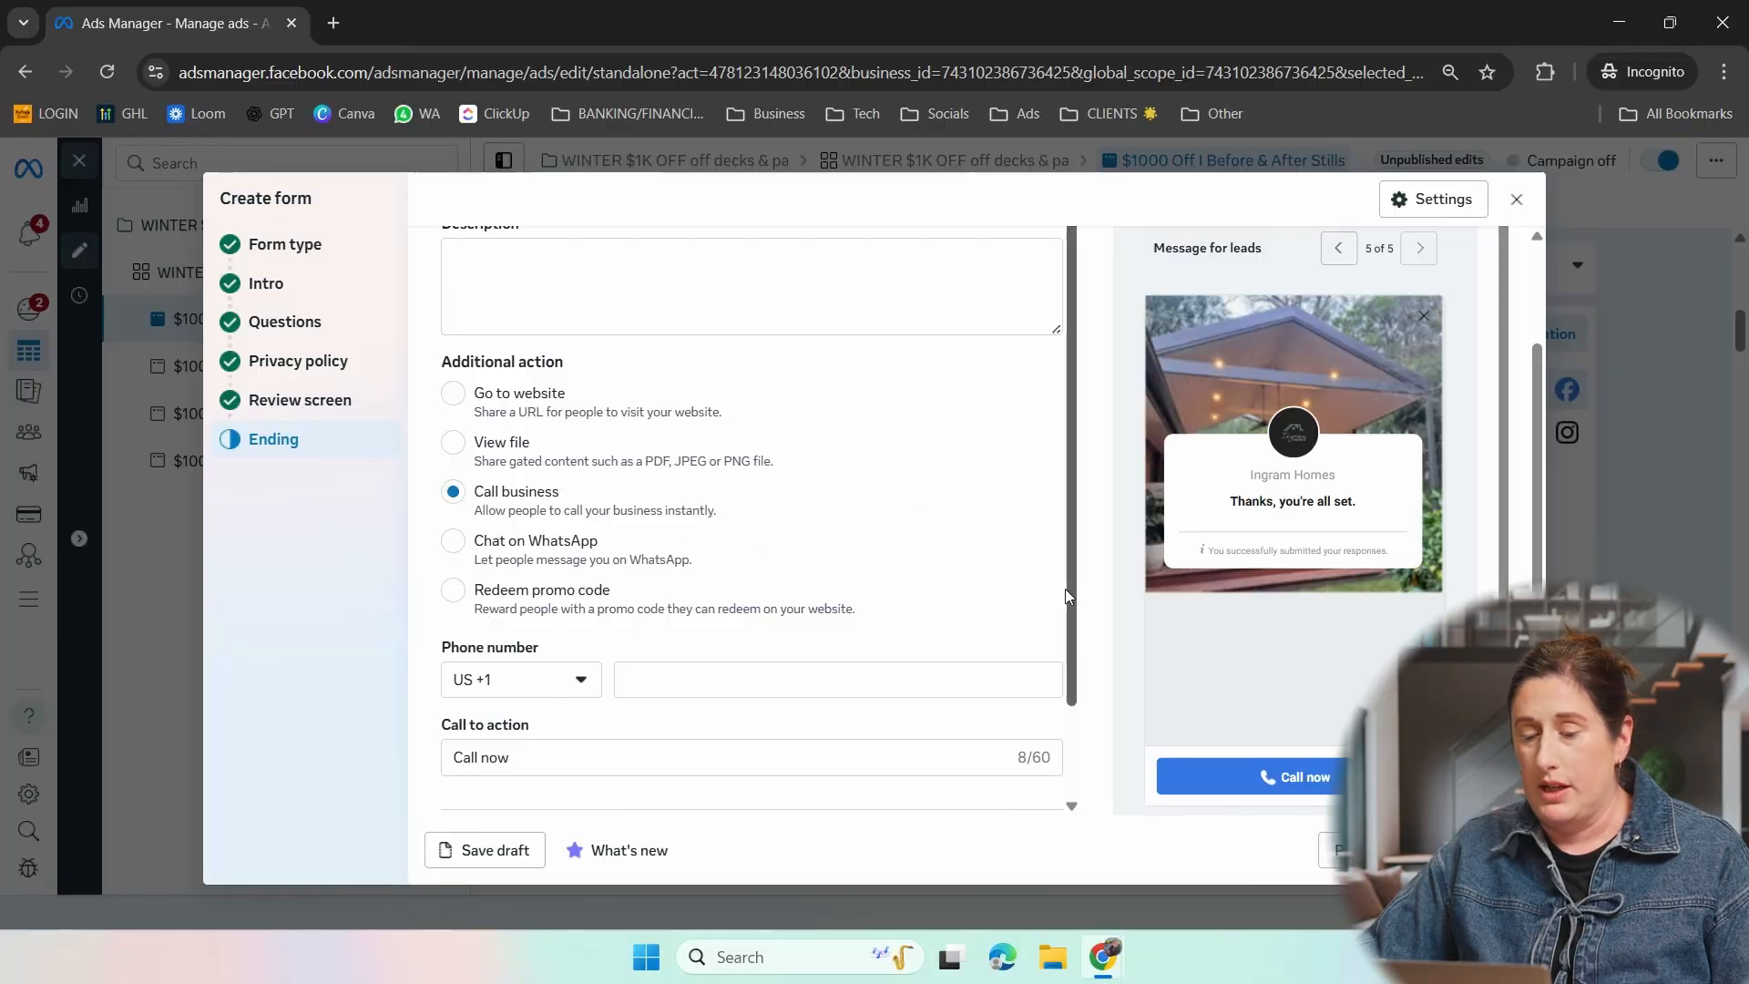
scroll(1065, 592, "down", 1)
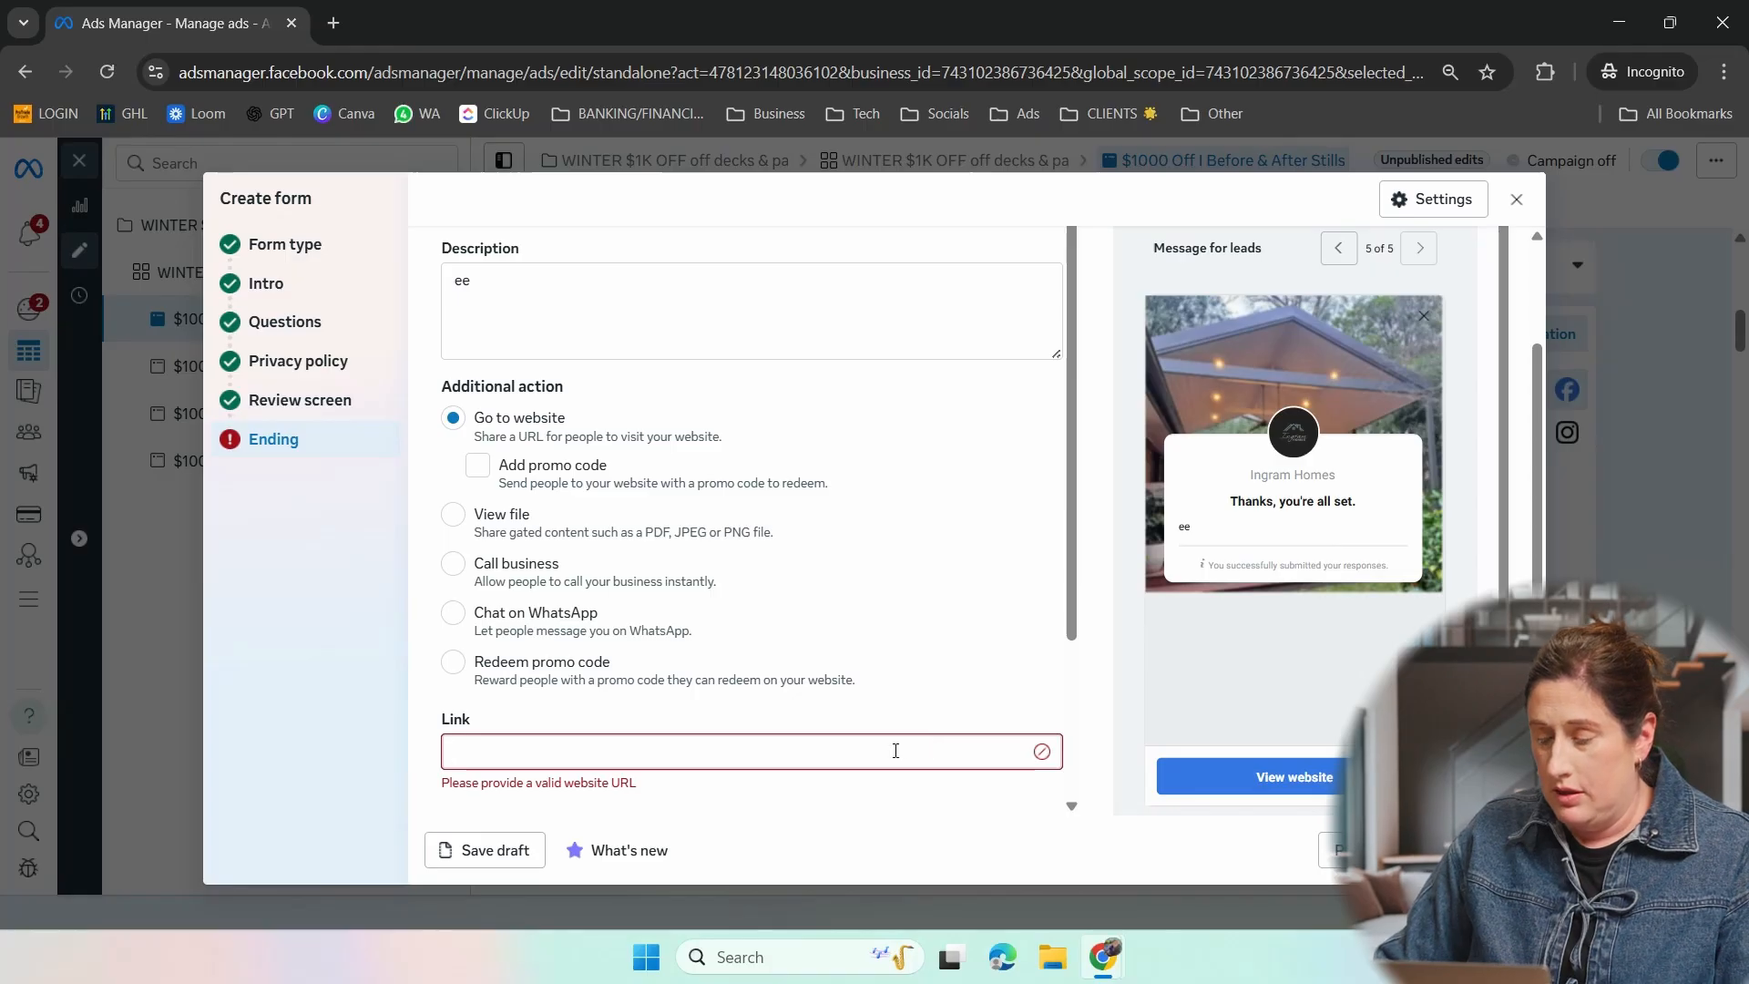
type("g")
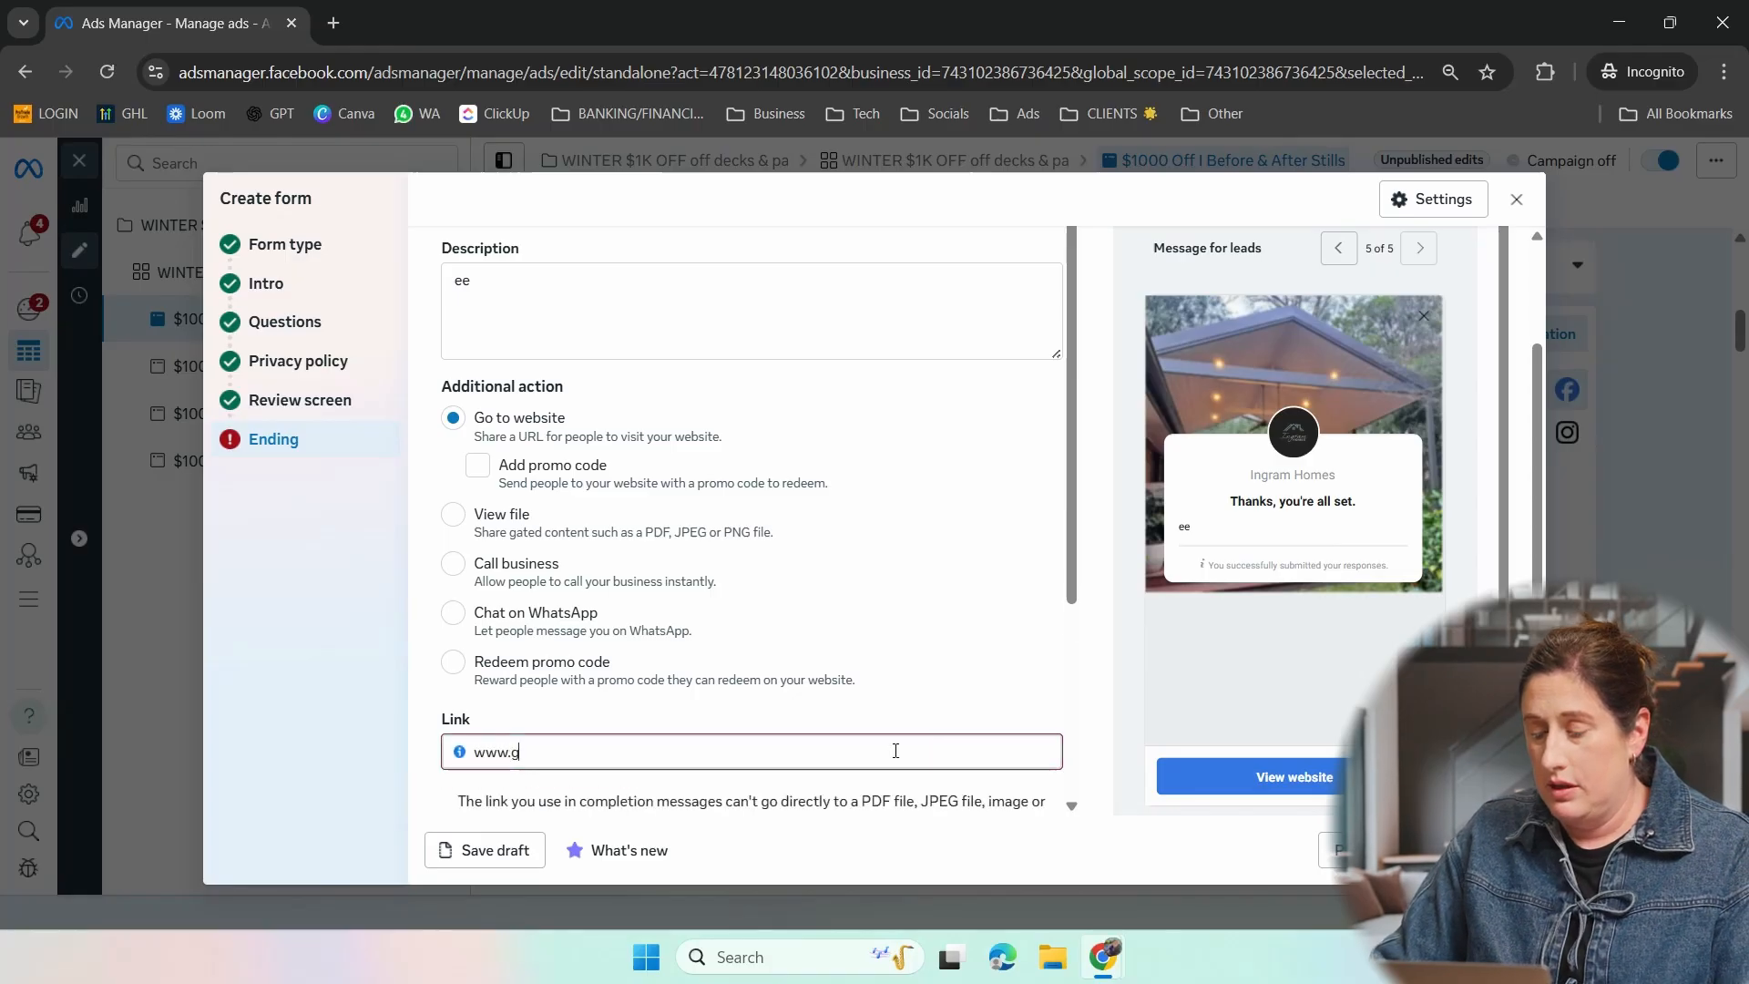
type("obloomdigital.com")
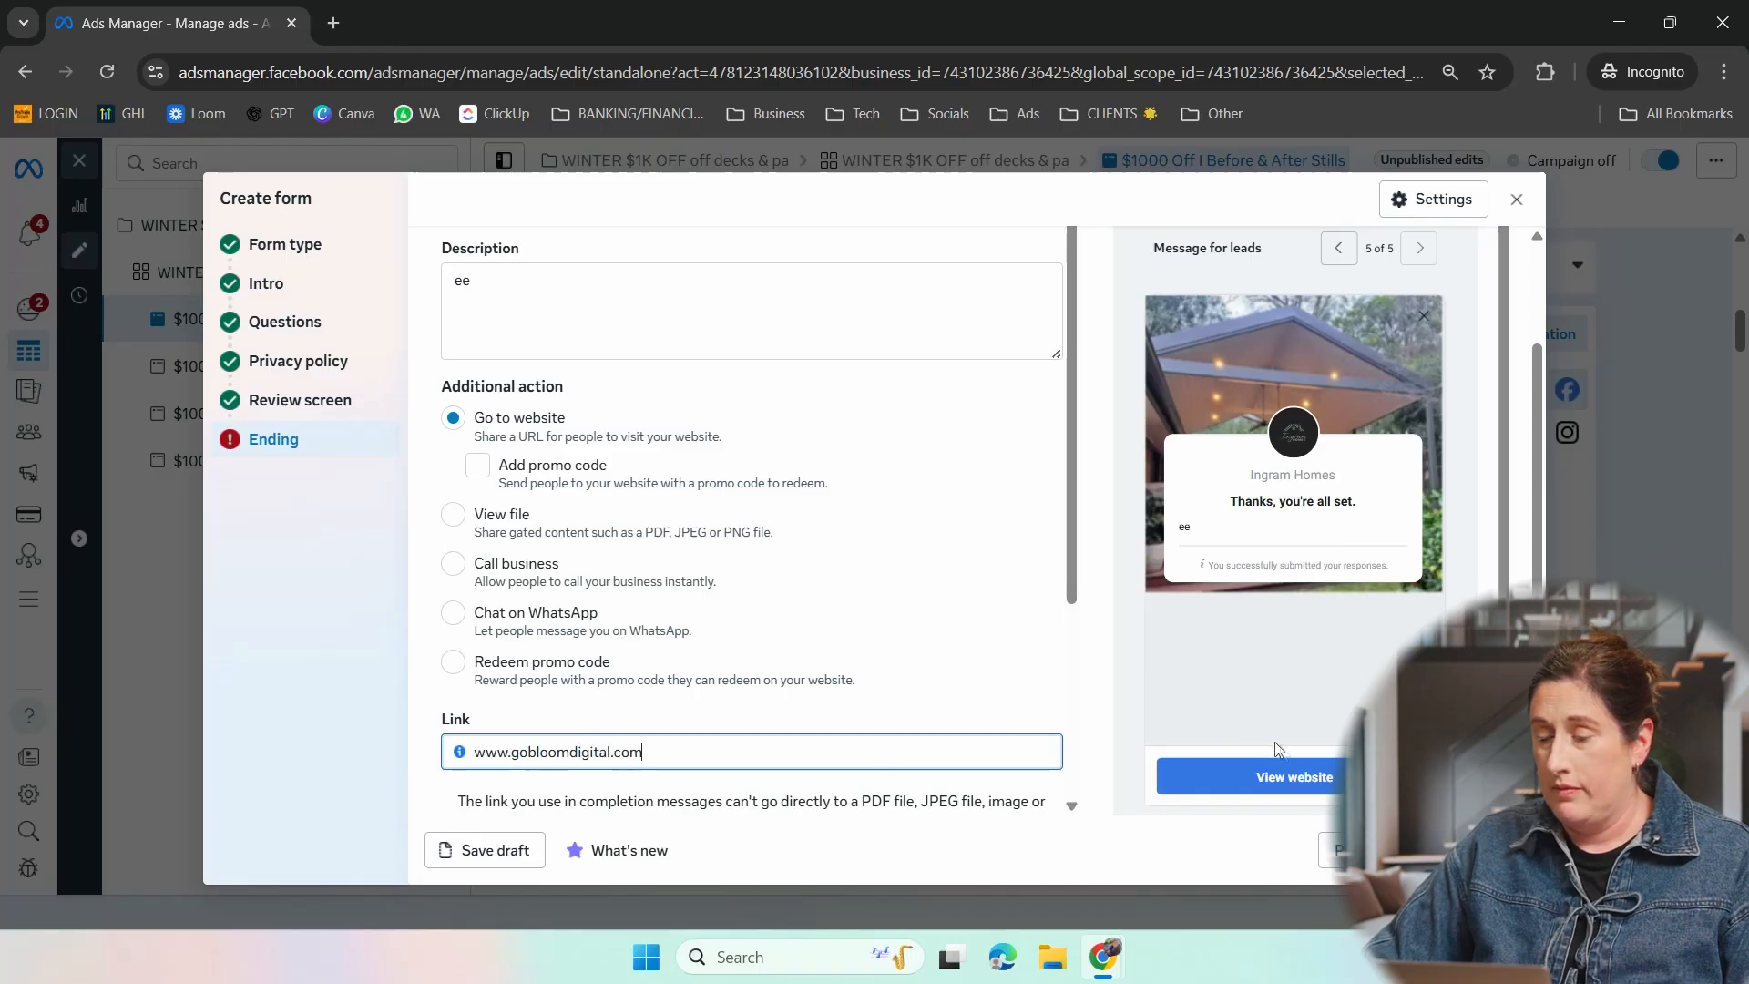
left_click(1336, 850)
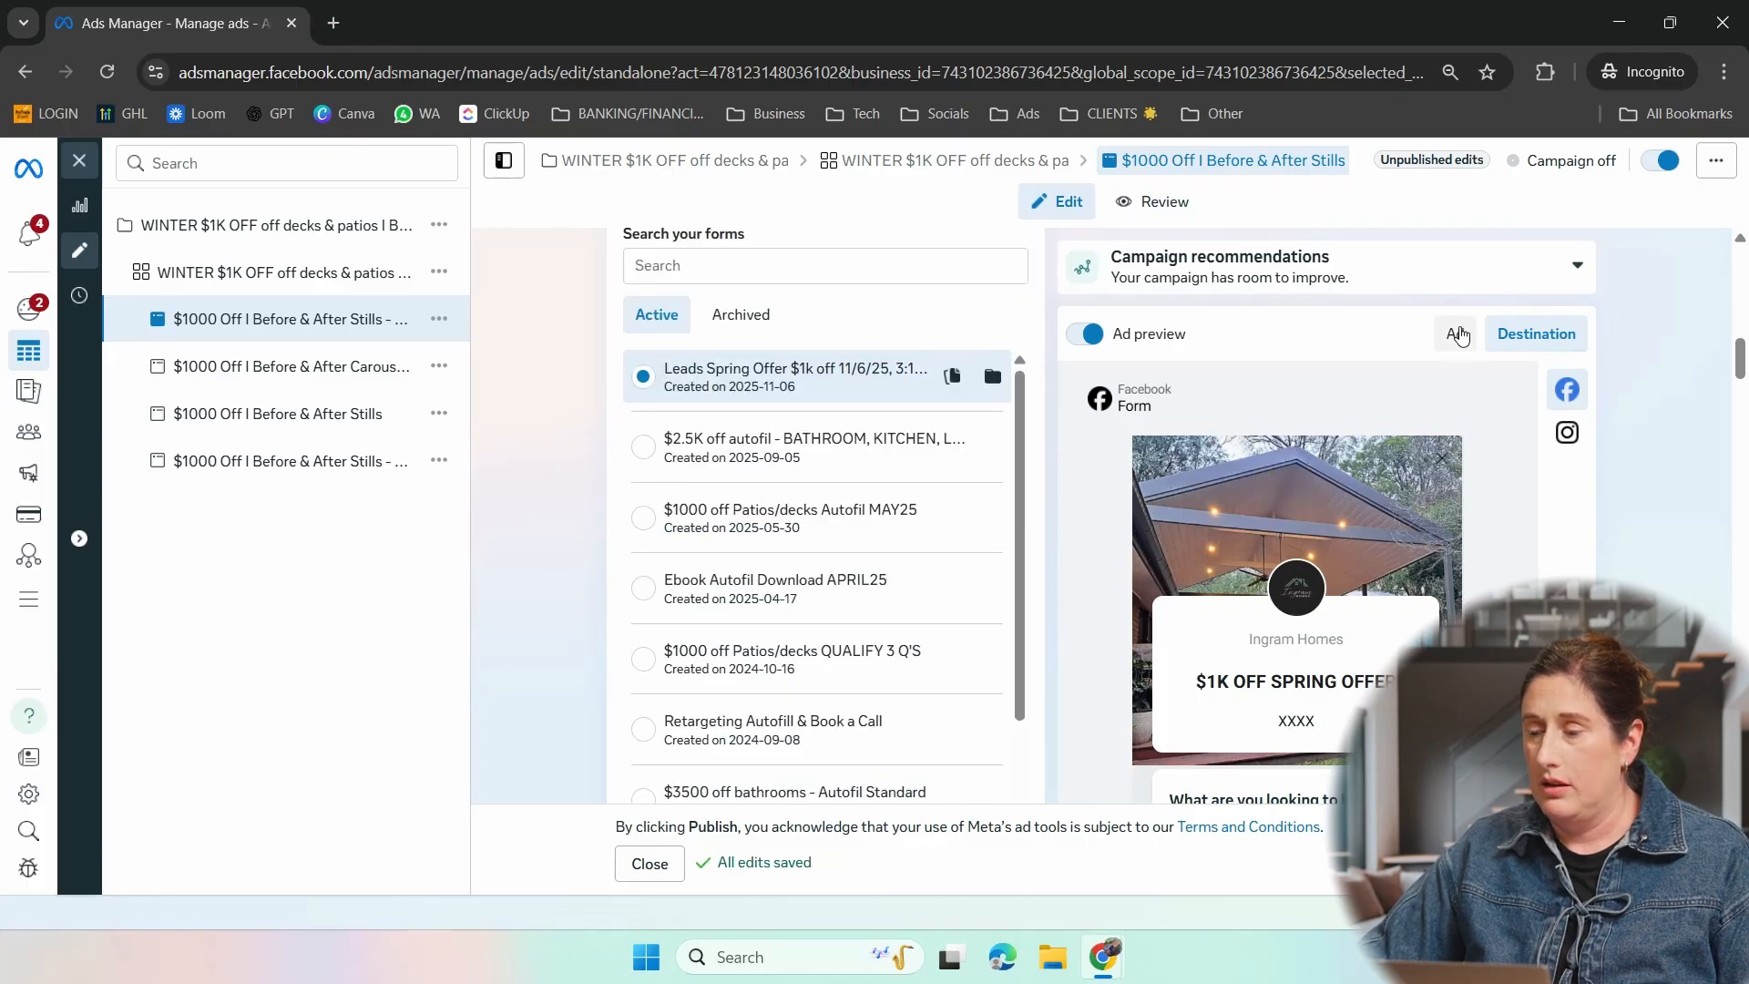
- Examine the ad in the advanced preview across the Facebook and Instagram placements, and return to the ad editor
left_click(1458, 334)
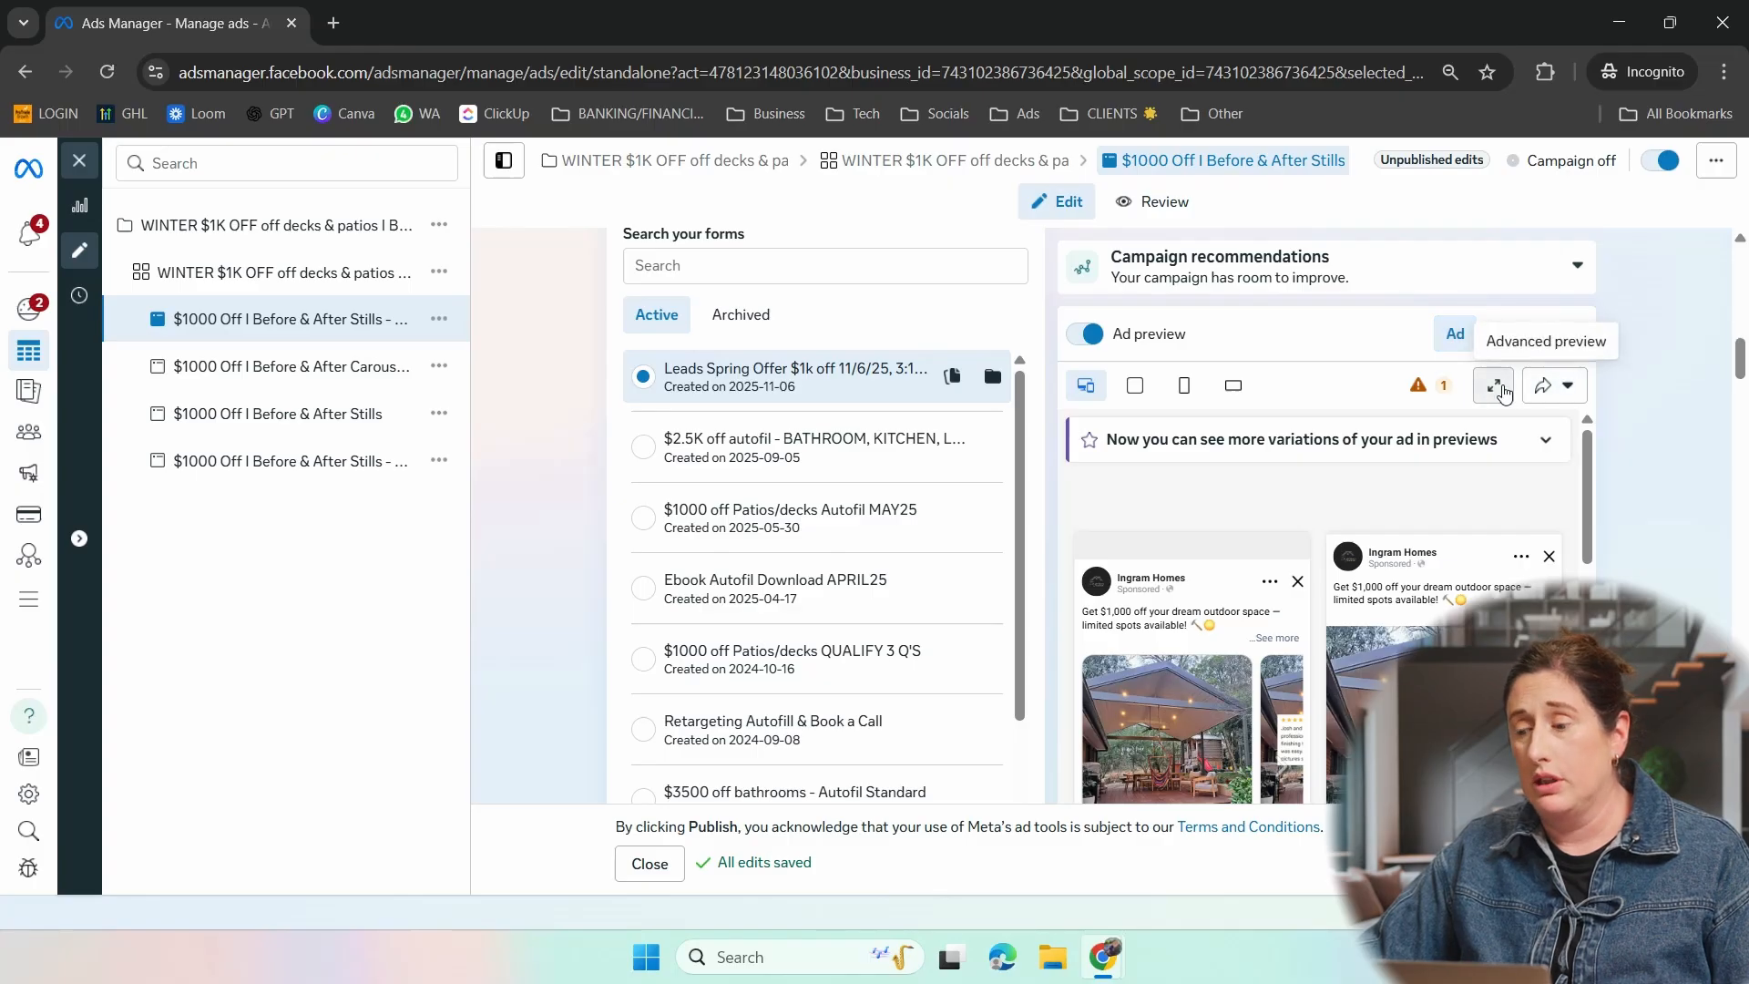
left_click(1495, 386)
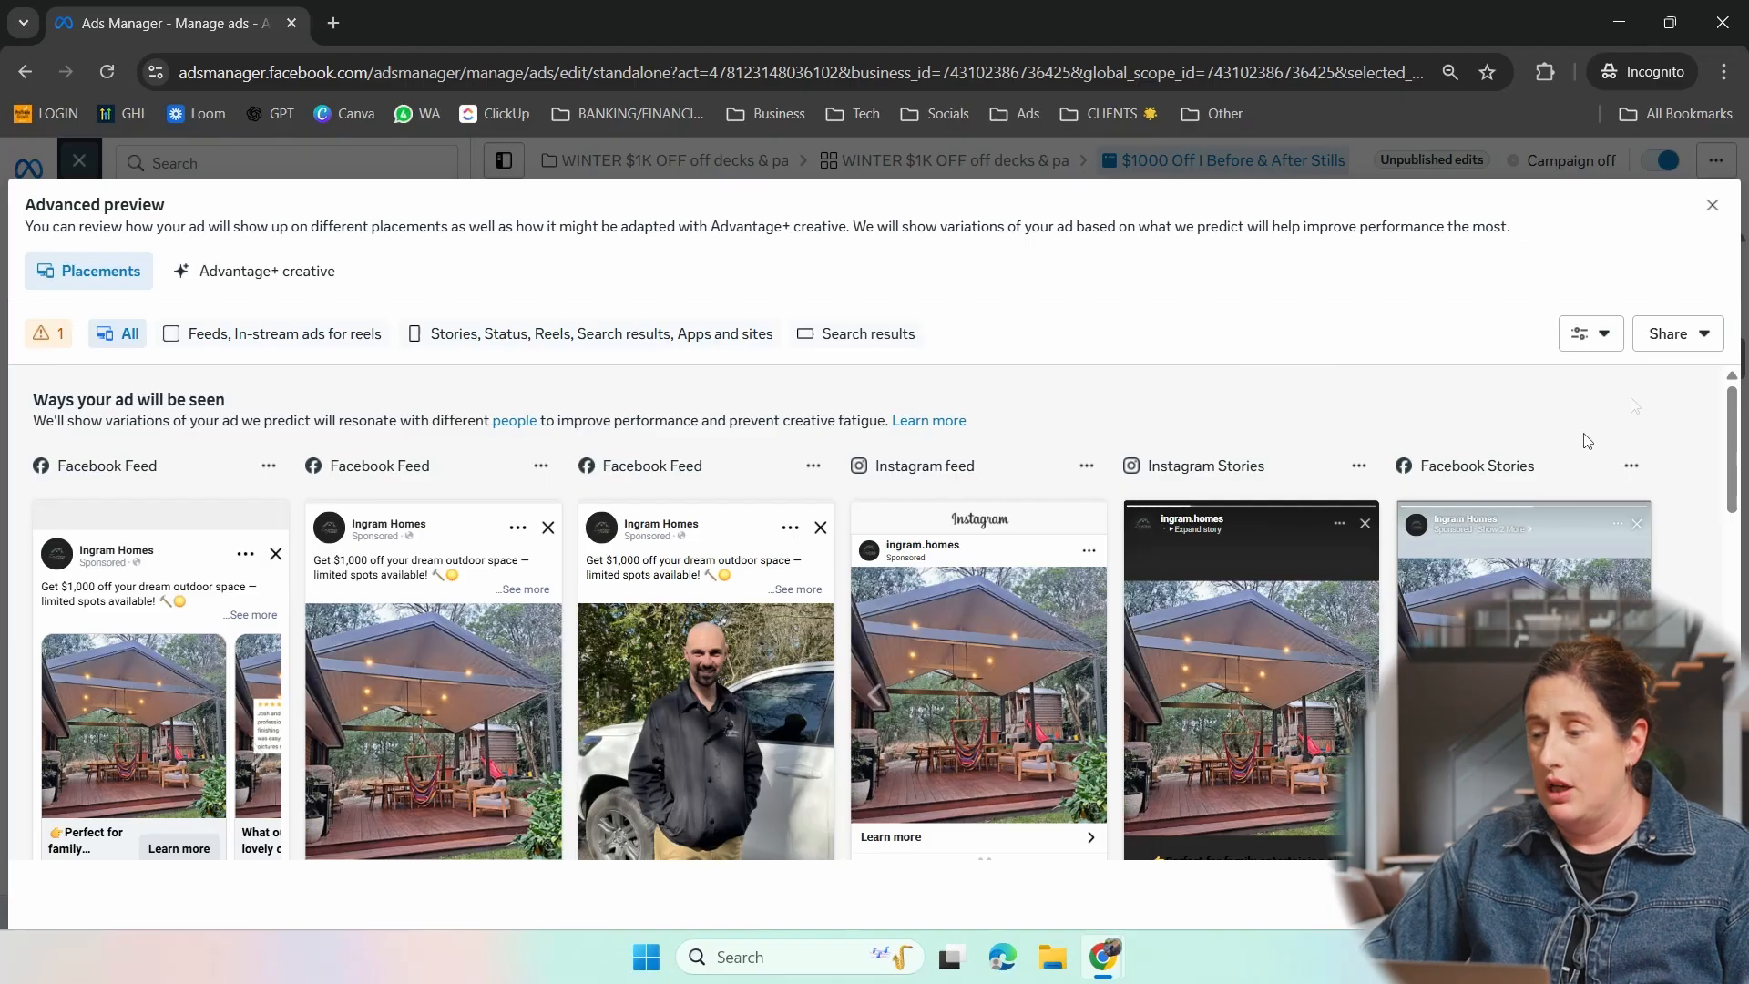
left_click_drag(1734, 432, 1729, 517)
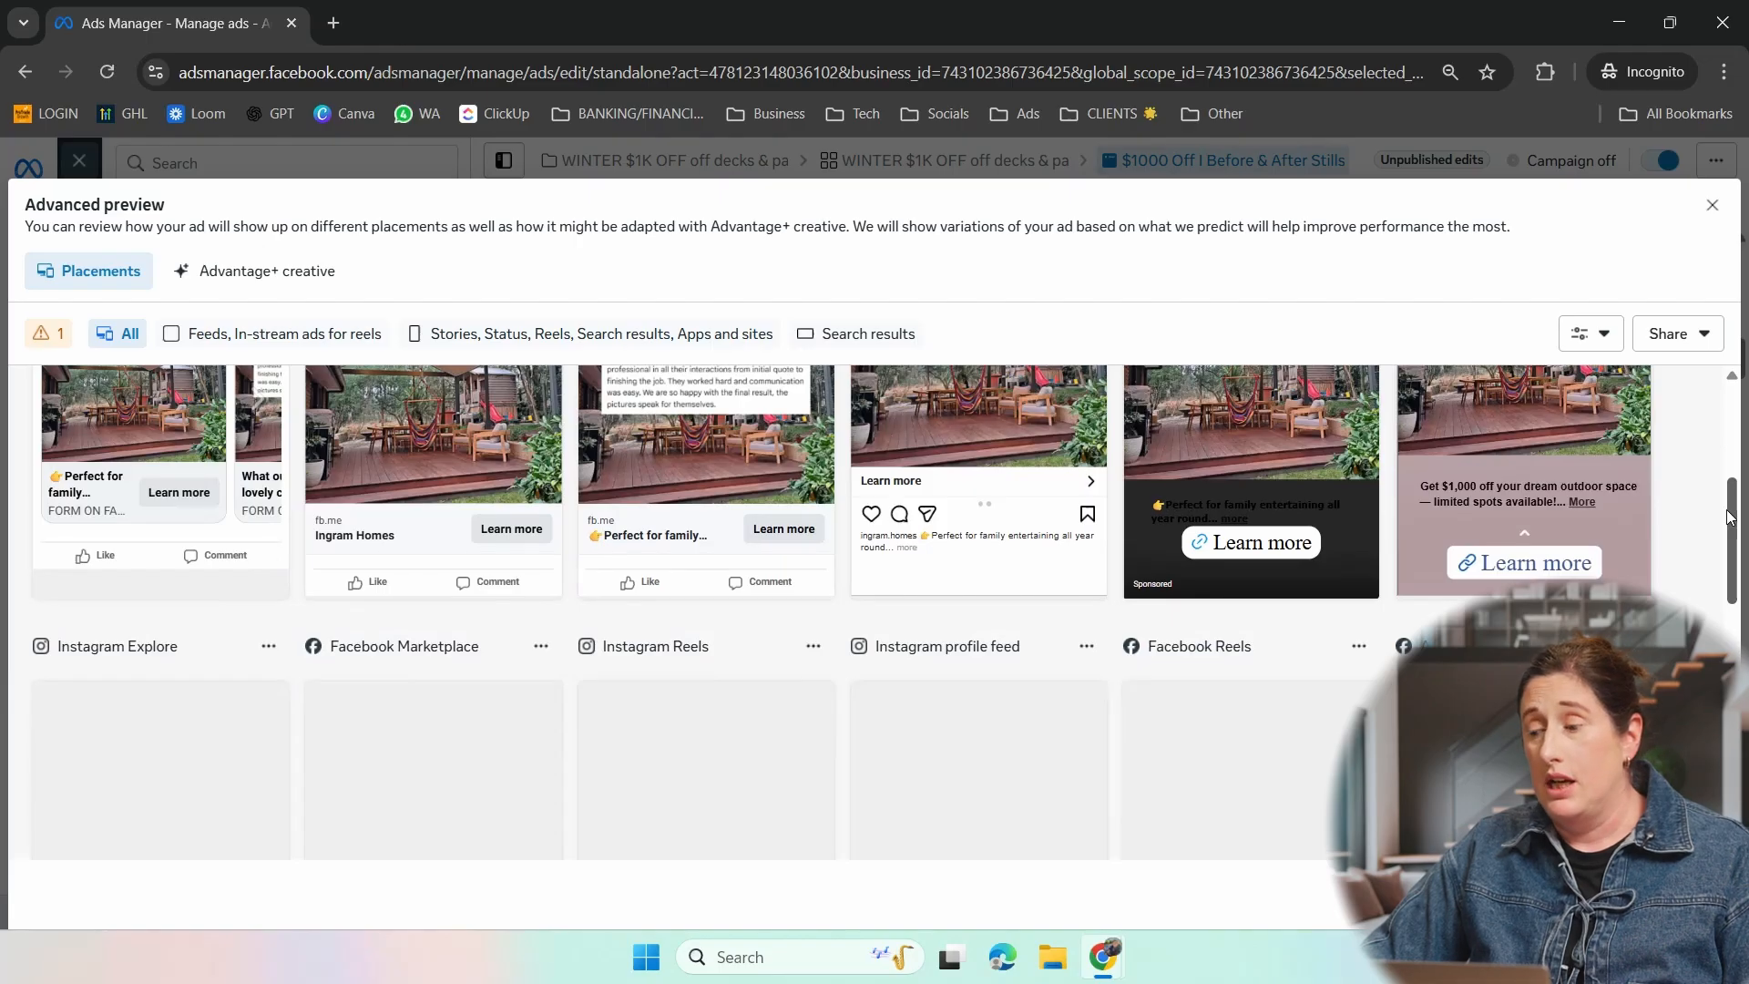
left_click_drag(1730, 516, 1731, 451)
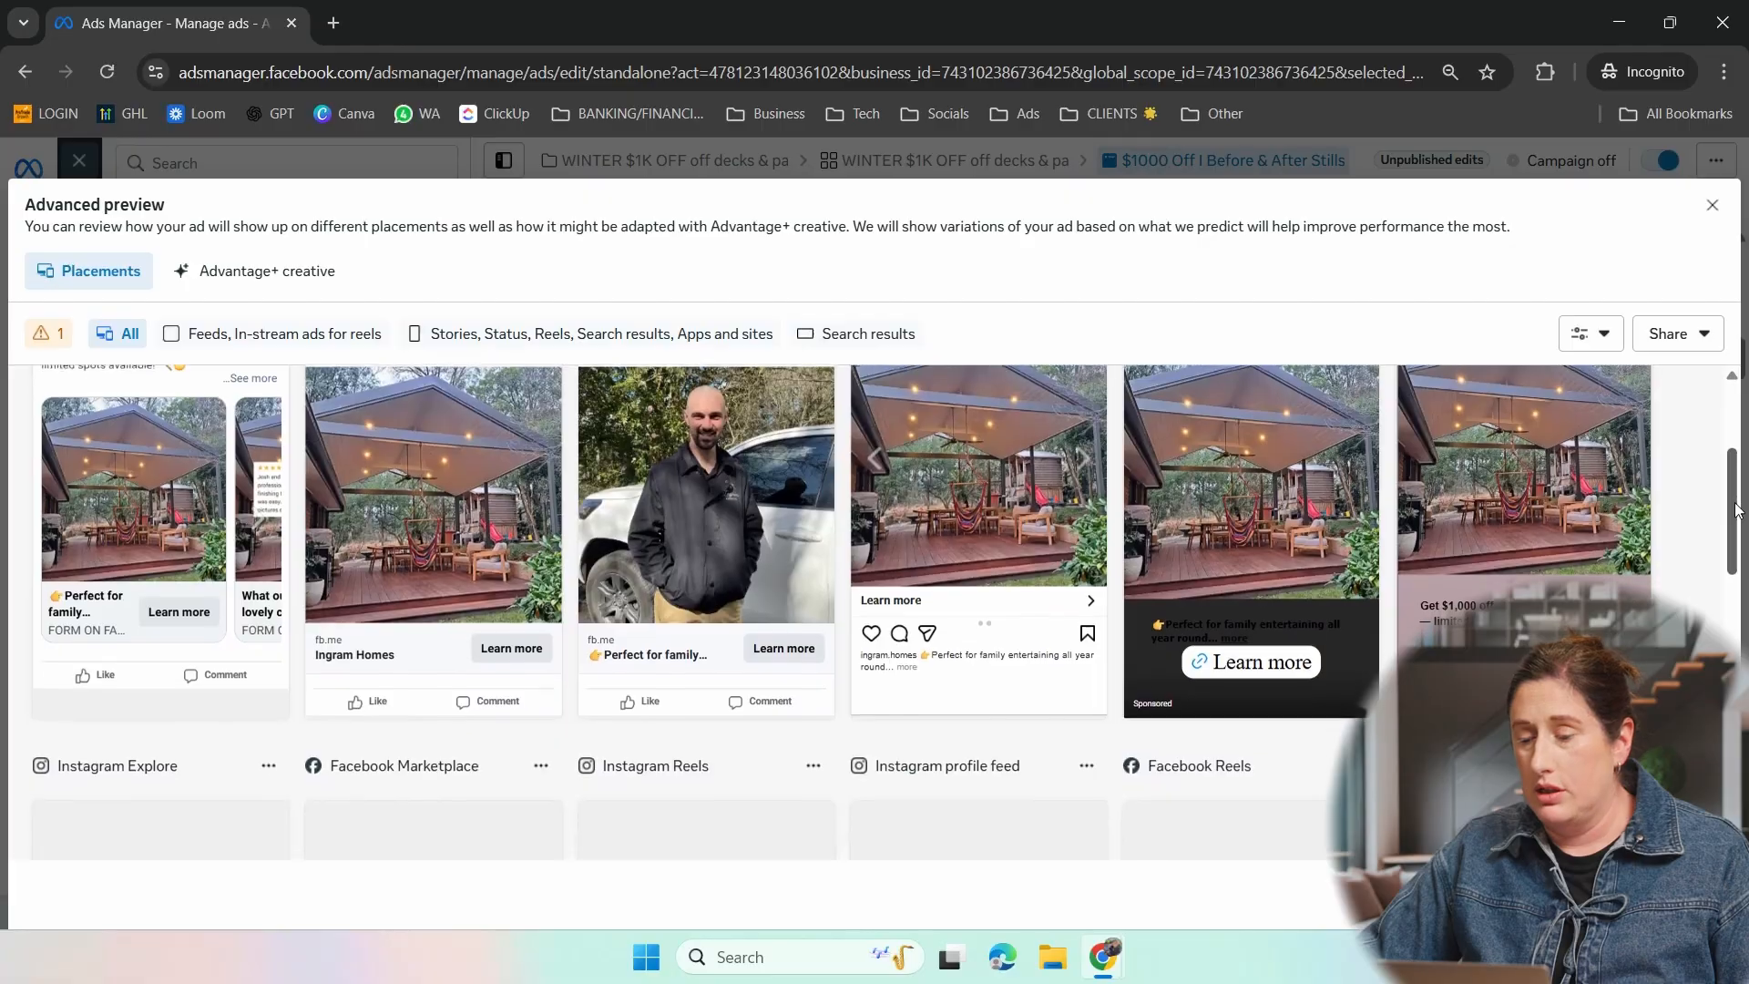
scroll(1735, 560, "down", 2)
scroll(1735, 560, "down", 3)
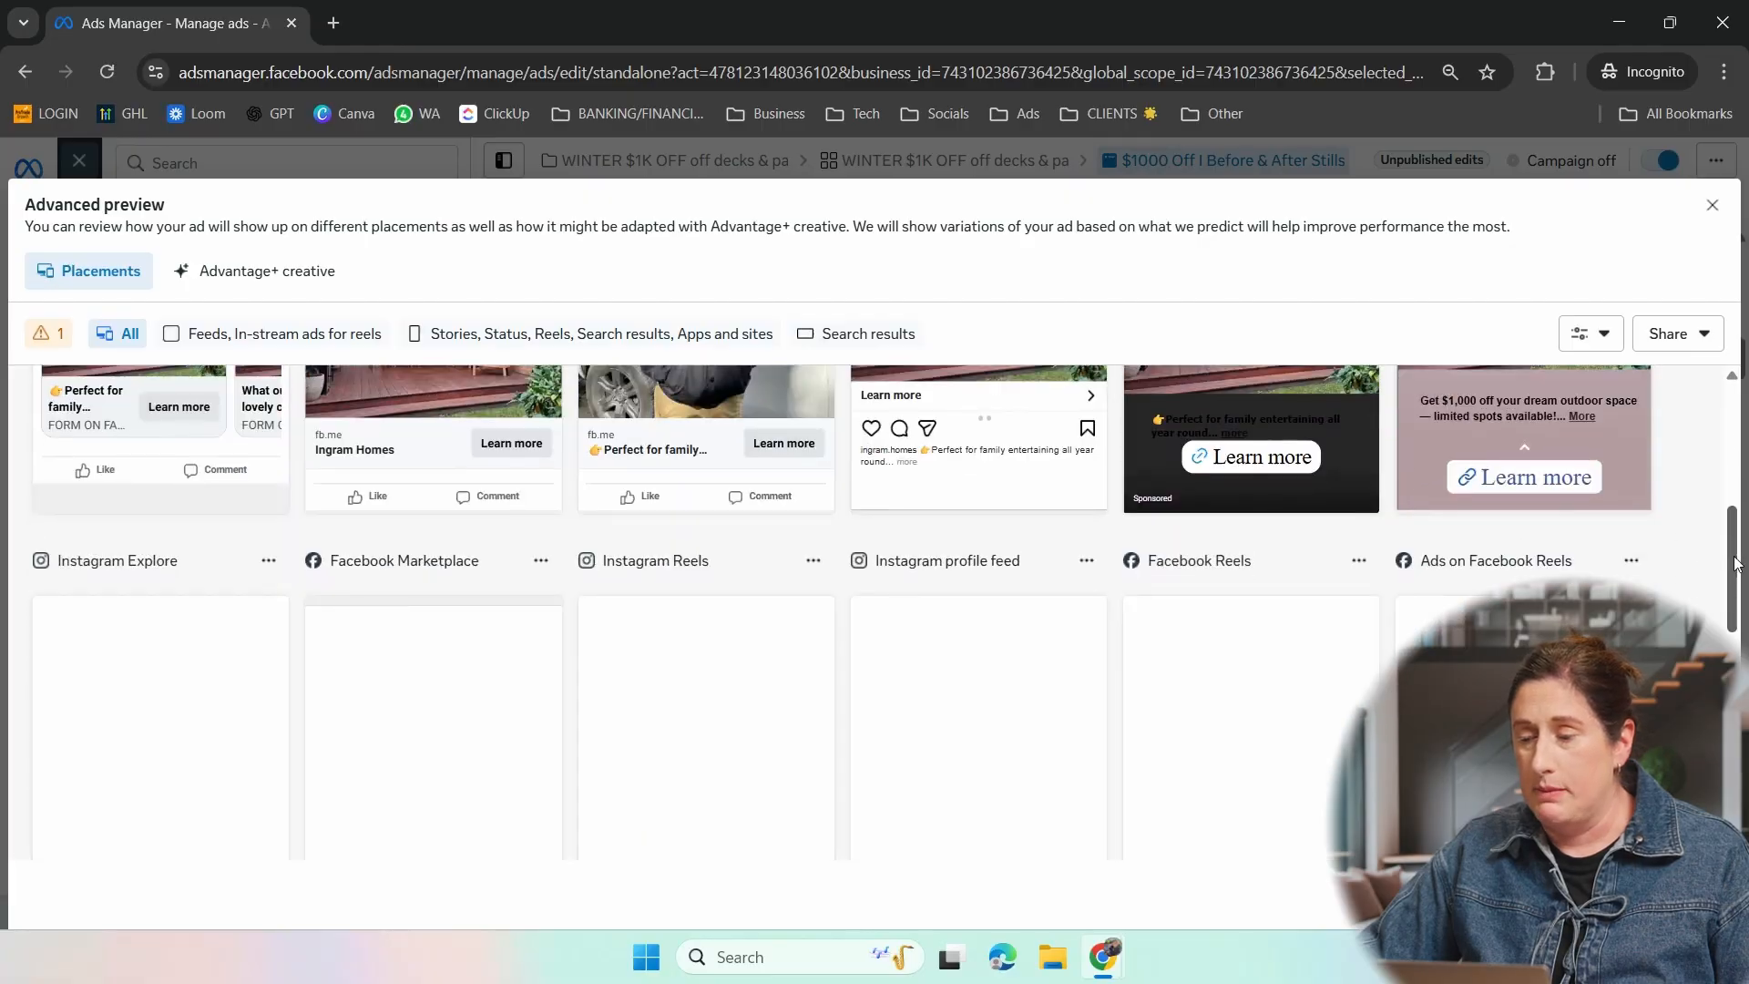
mouse_move(1734, 571)
left_mouse_down()
mouse_move(1731, 703)
mouse_move(1715, 556)
left_mouse_up()
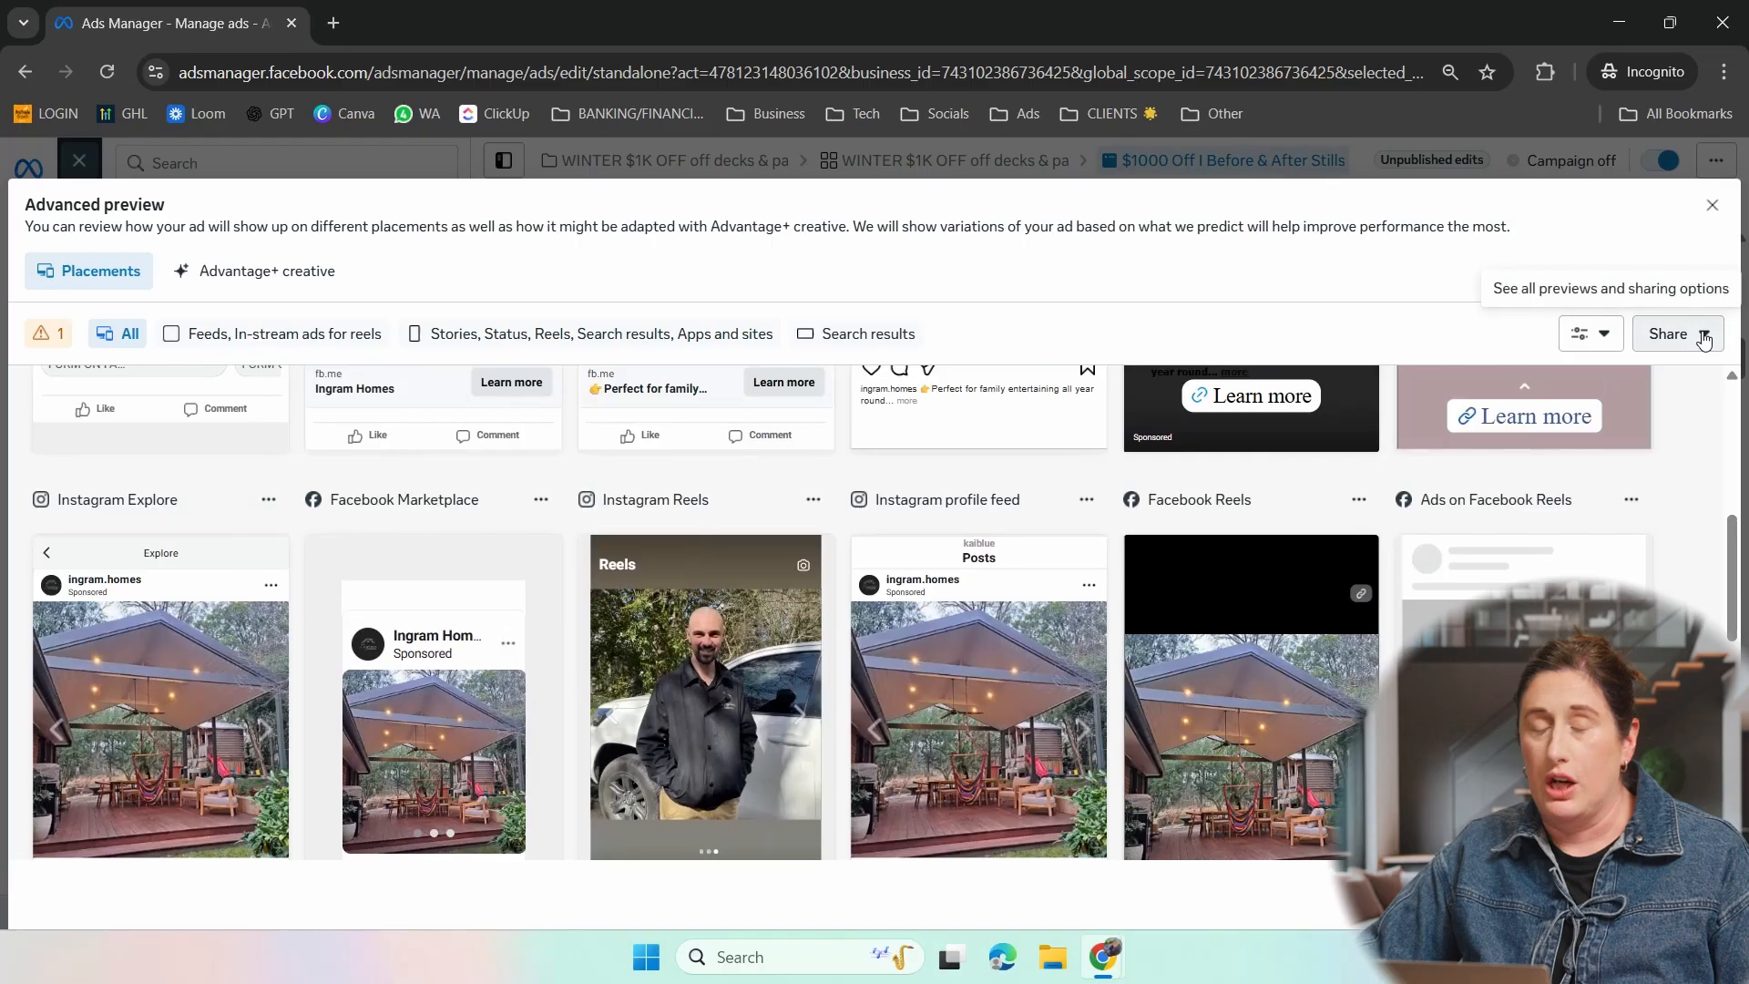
left_click(1710, 206)
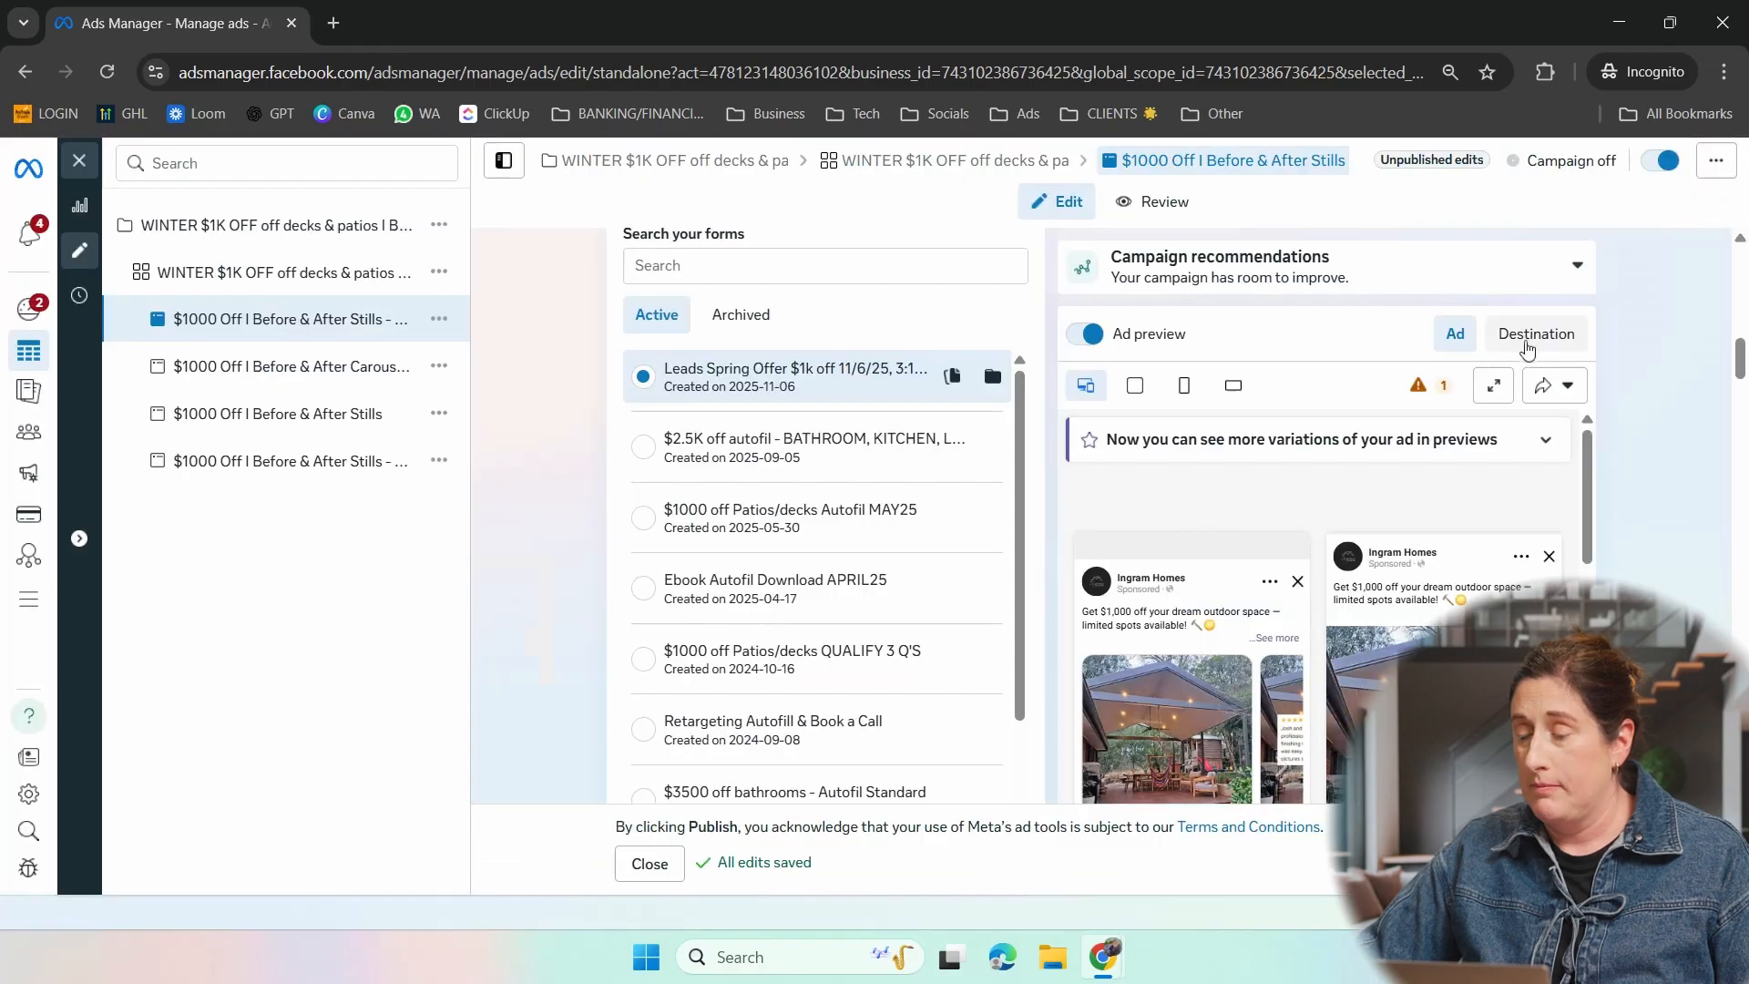
- Switch the ad preview to the instant form destination, and examine the ad's call to action choices, keeping Learn more
left_click(1539, 352)
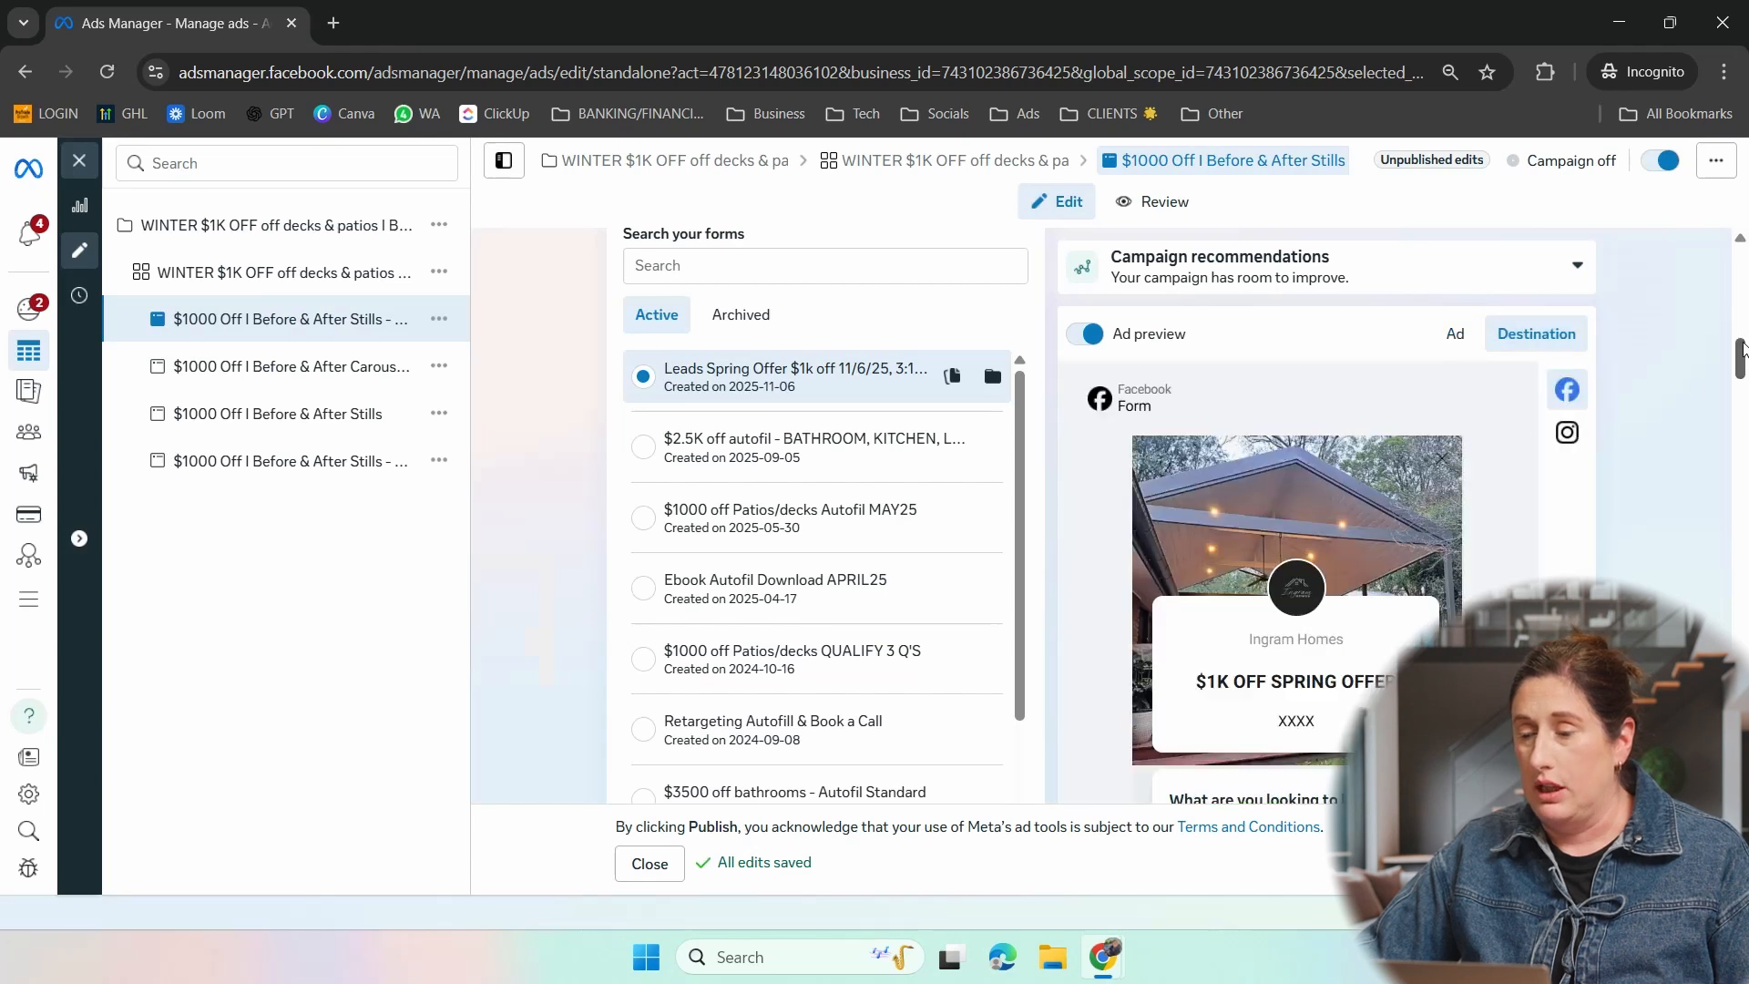
scroll(1742, 351, "down", 2)
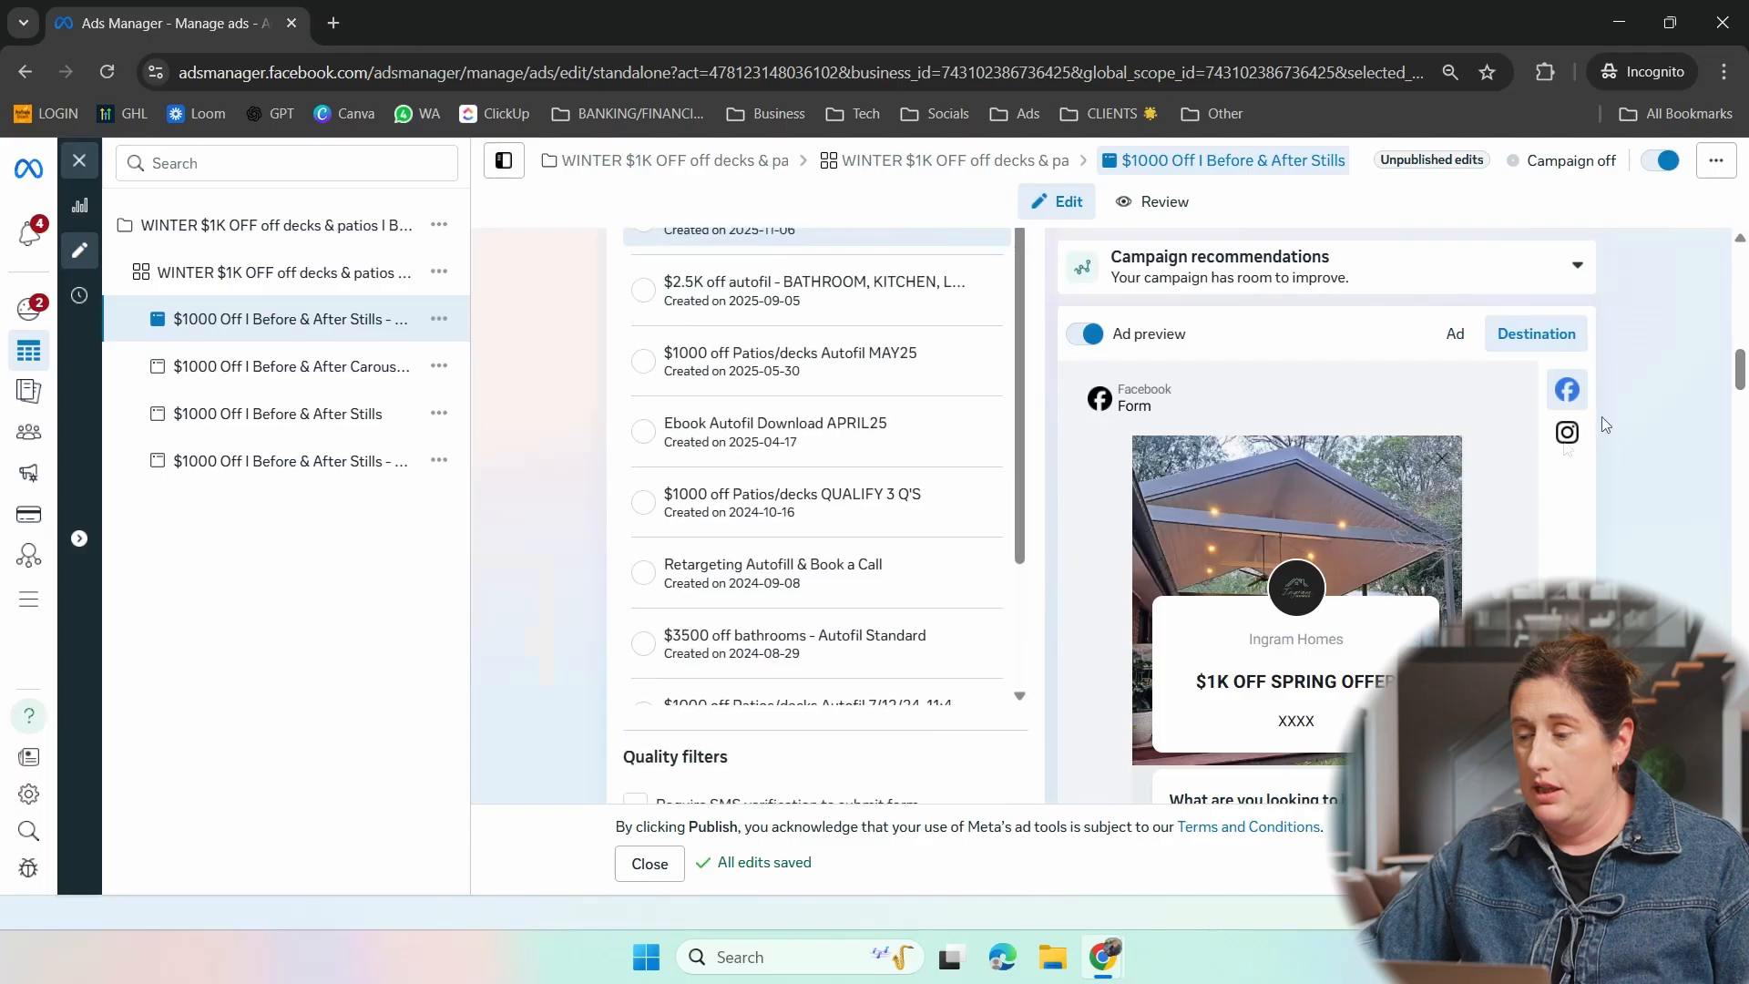
left_click_drag(1740, 368, 1730, 694)
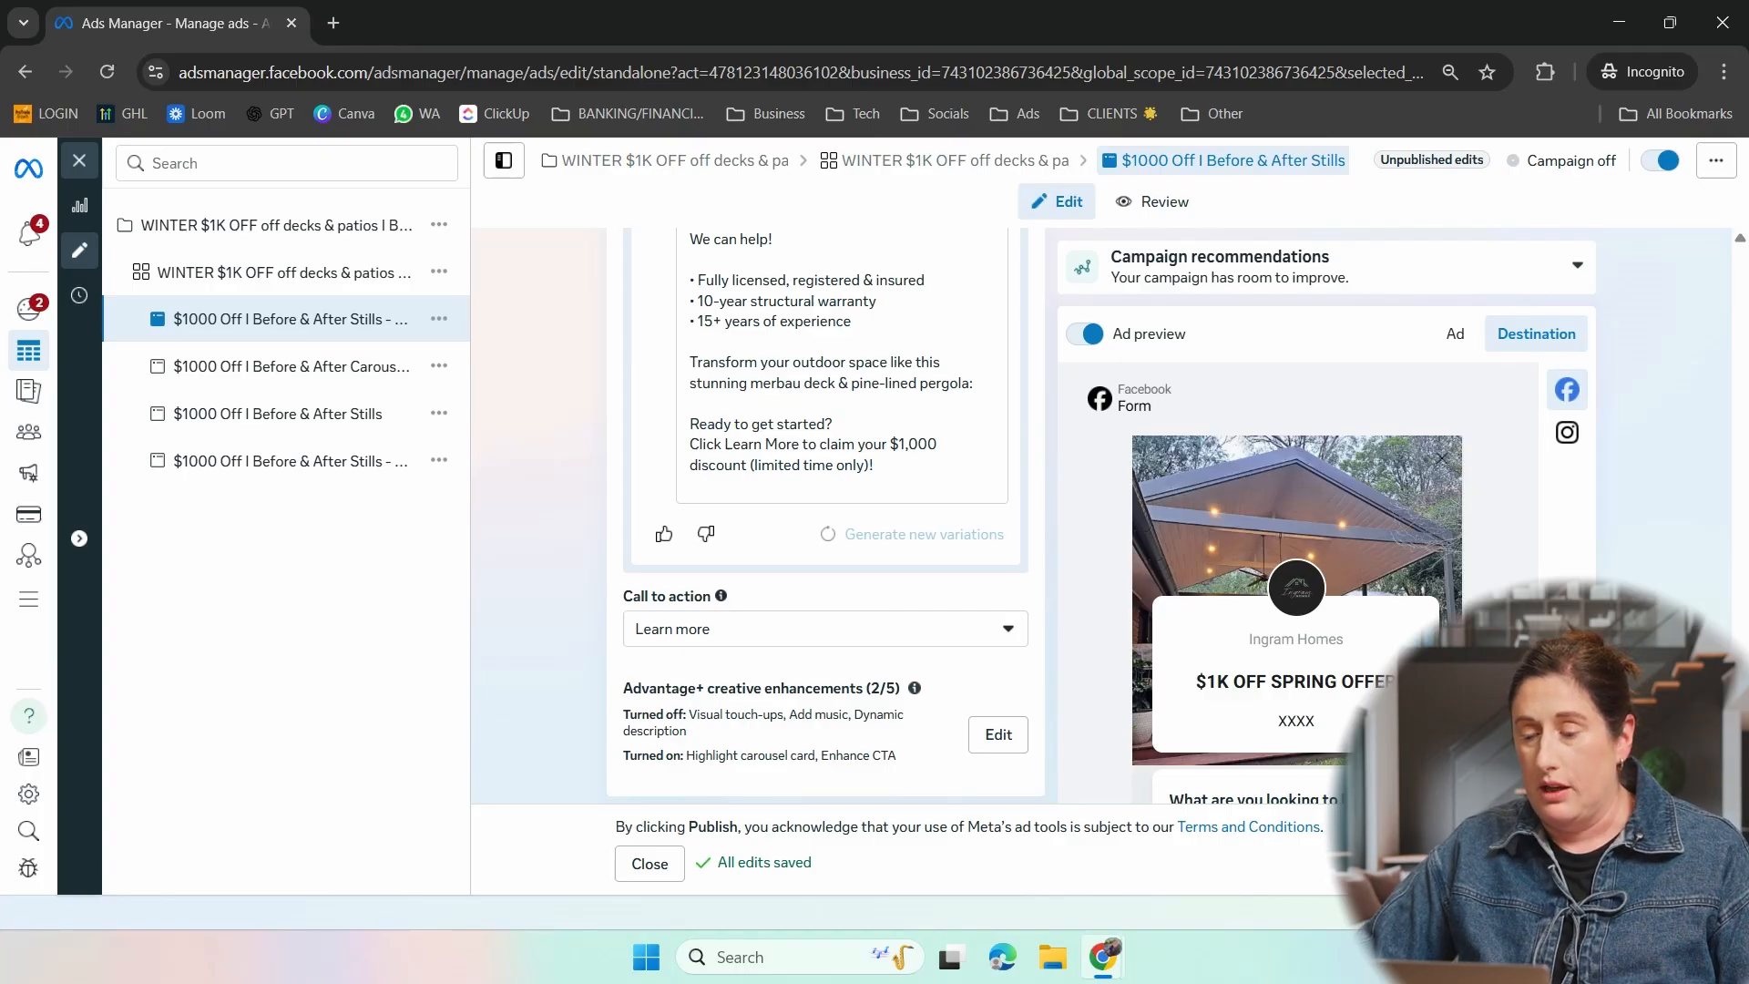
left_click(1000, 641)
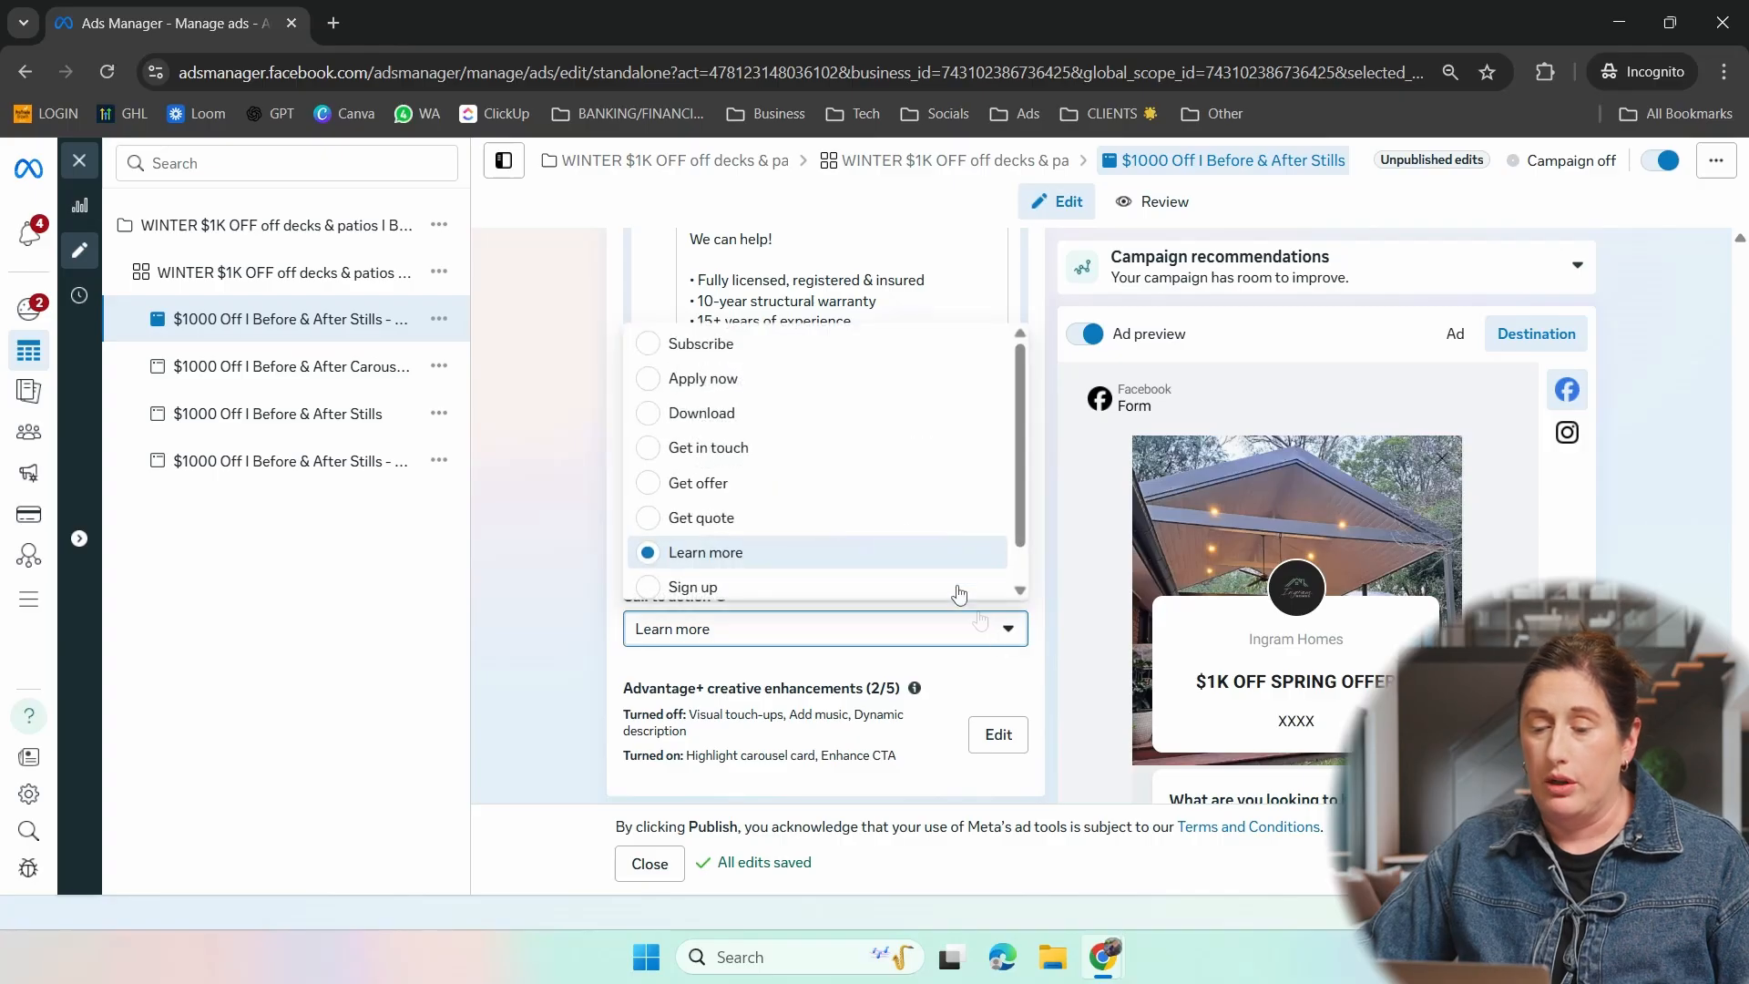
left_click(1094, 679)
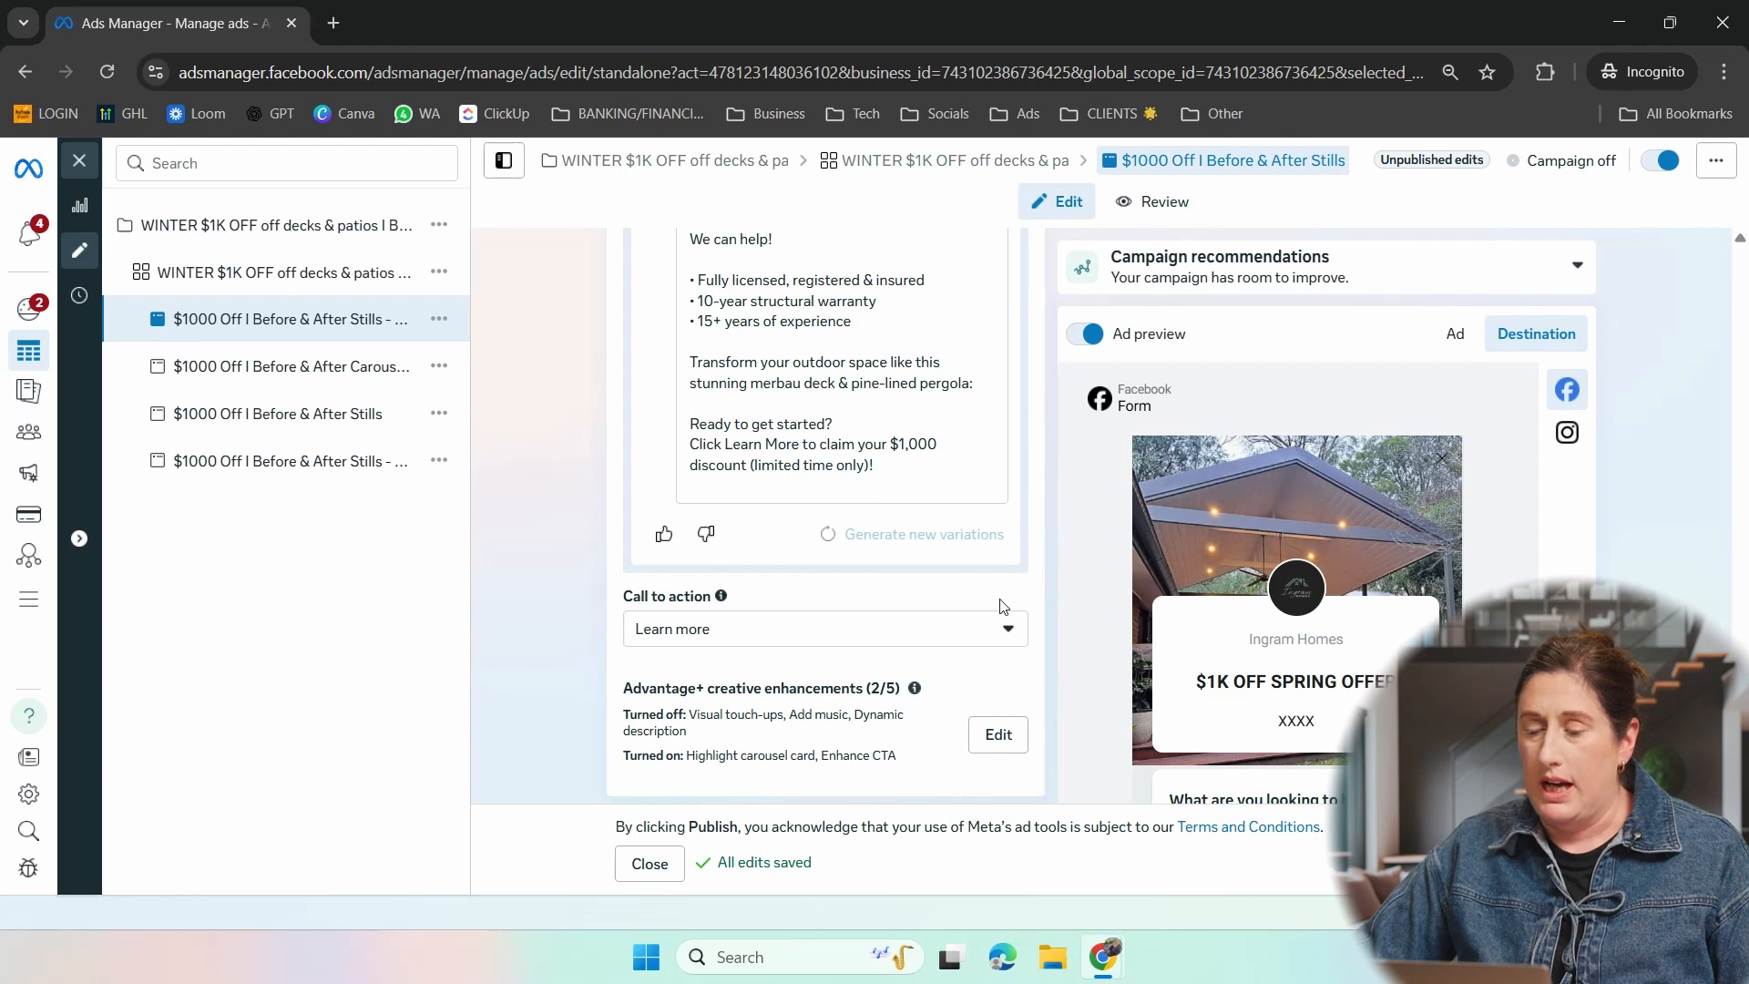
left_click(1009, 630)
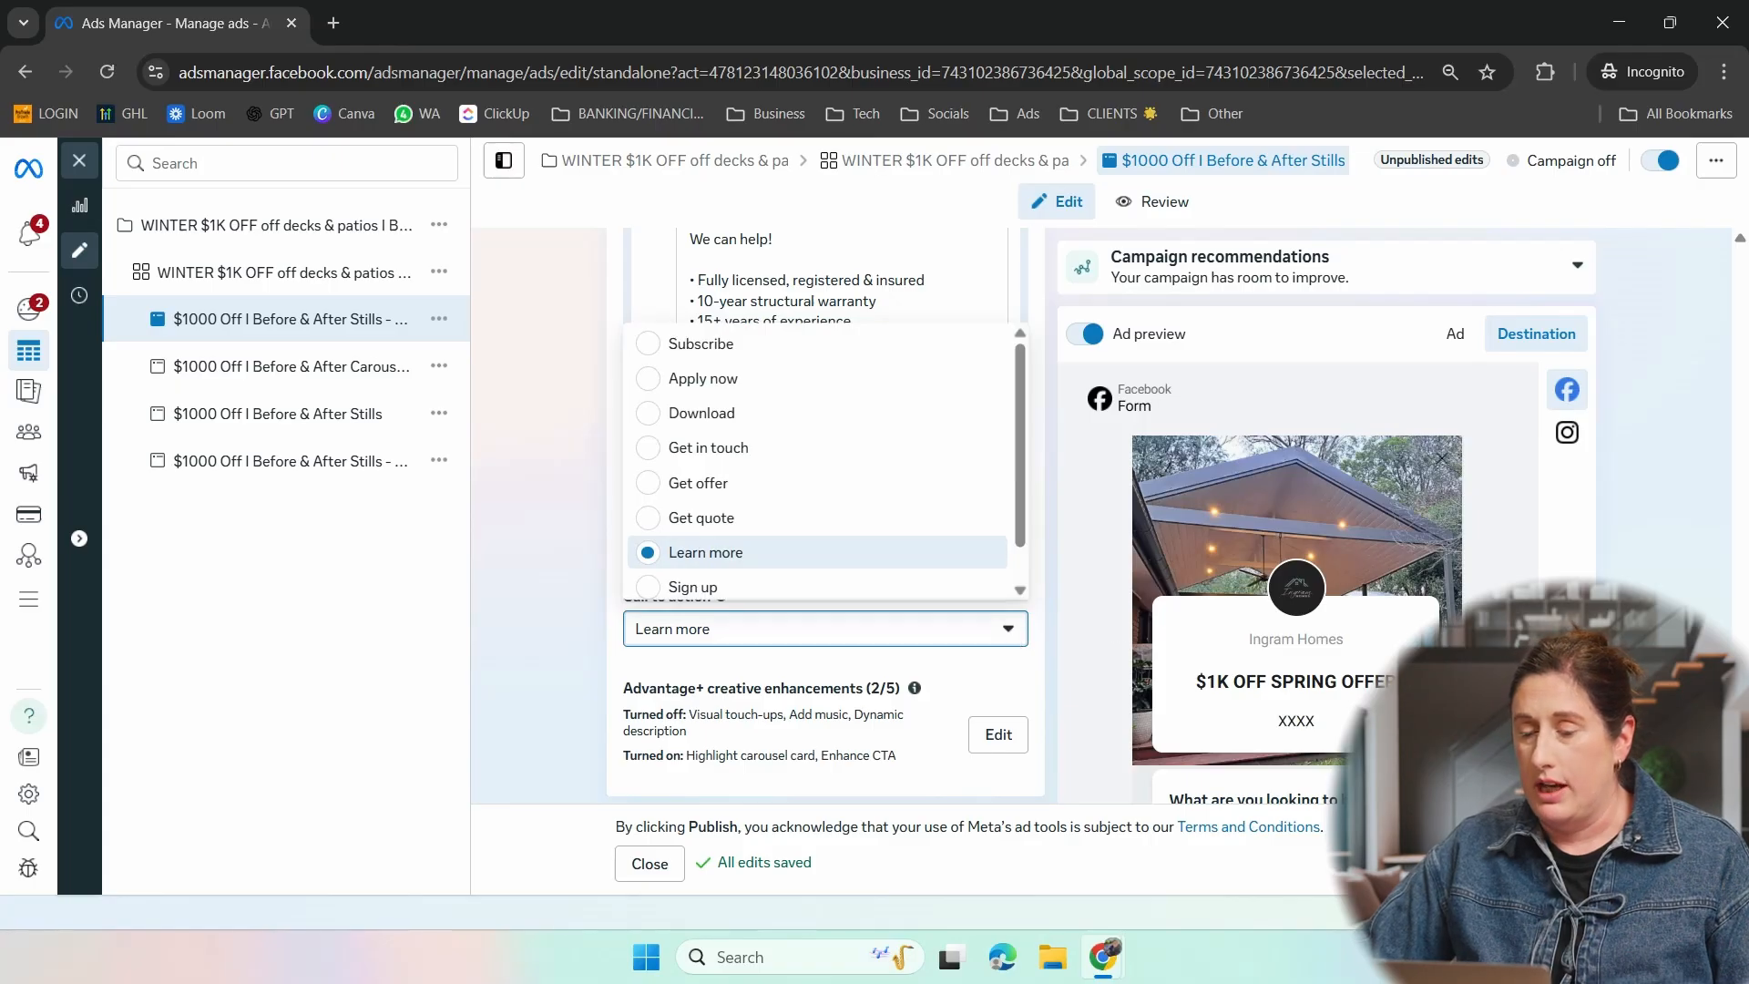
scroll(825, 511, "down", 5)
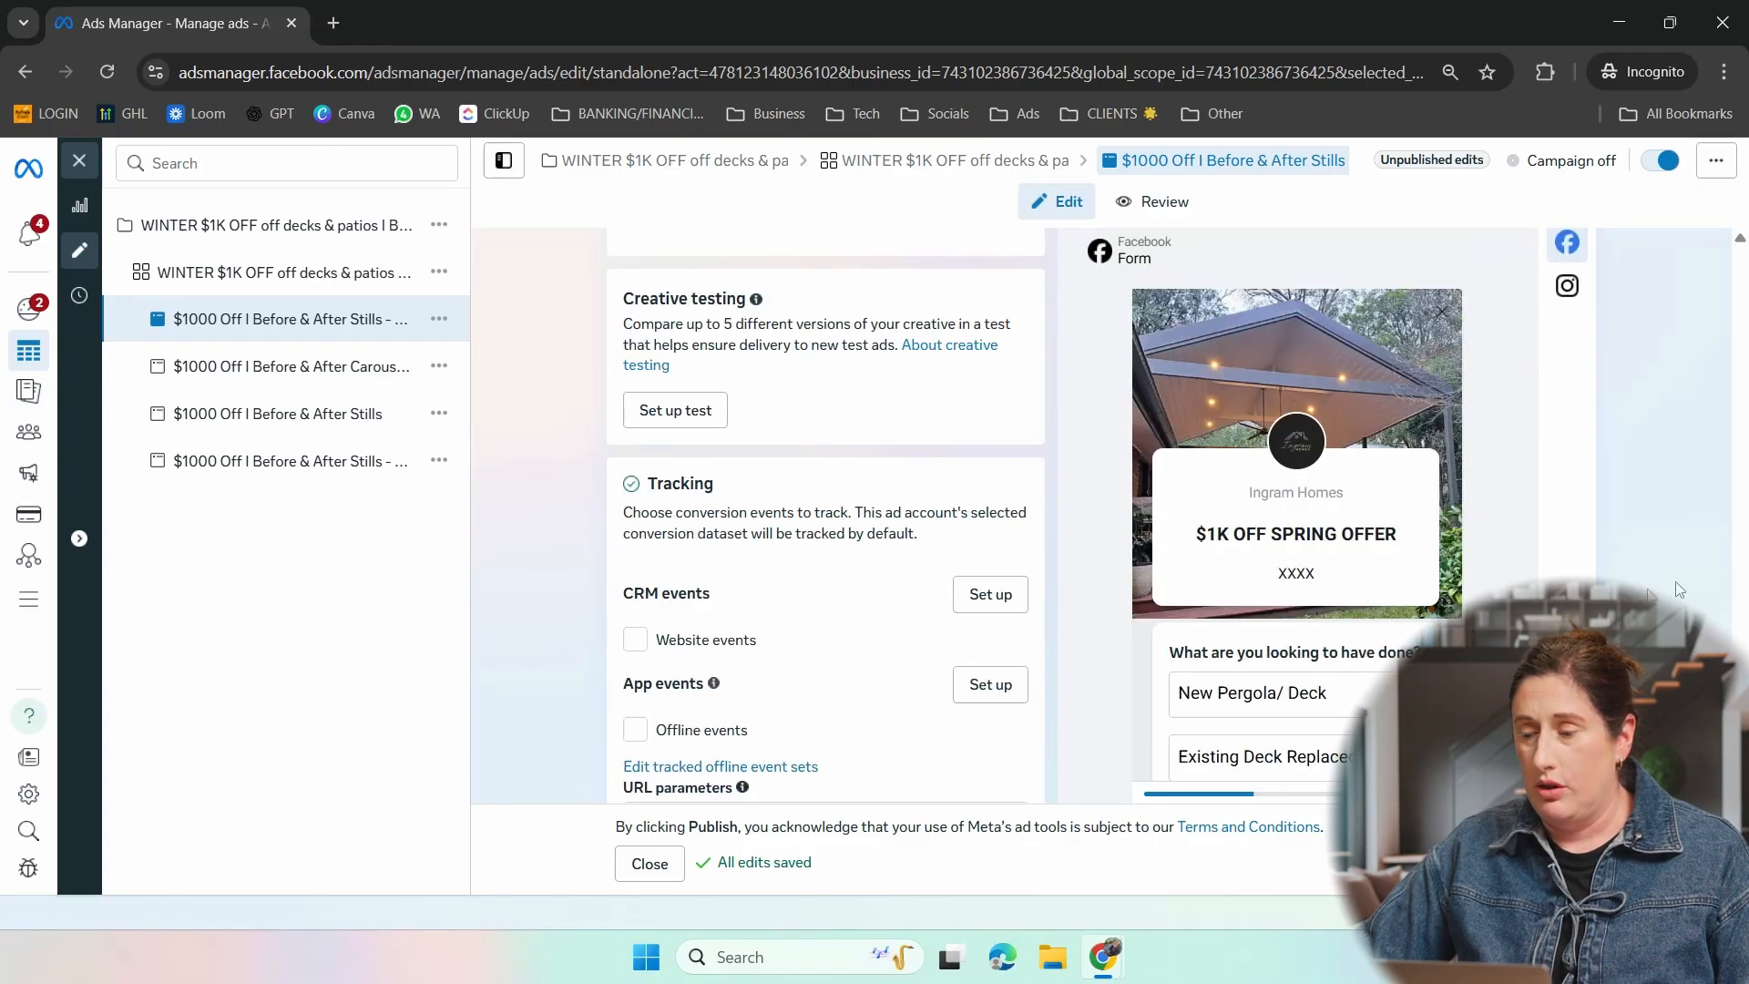